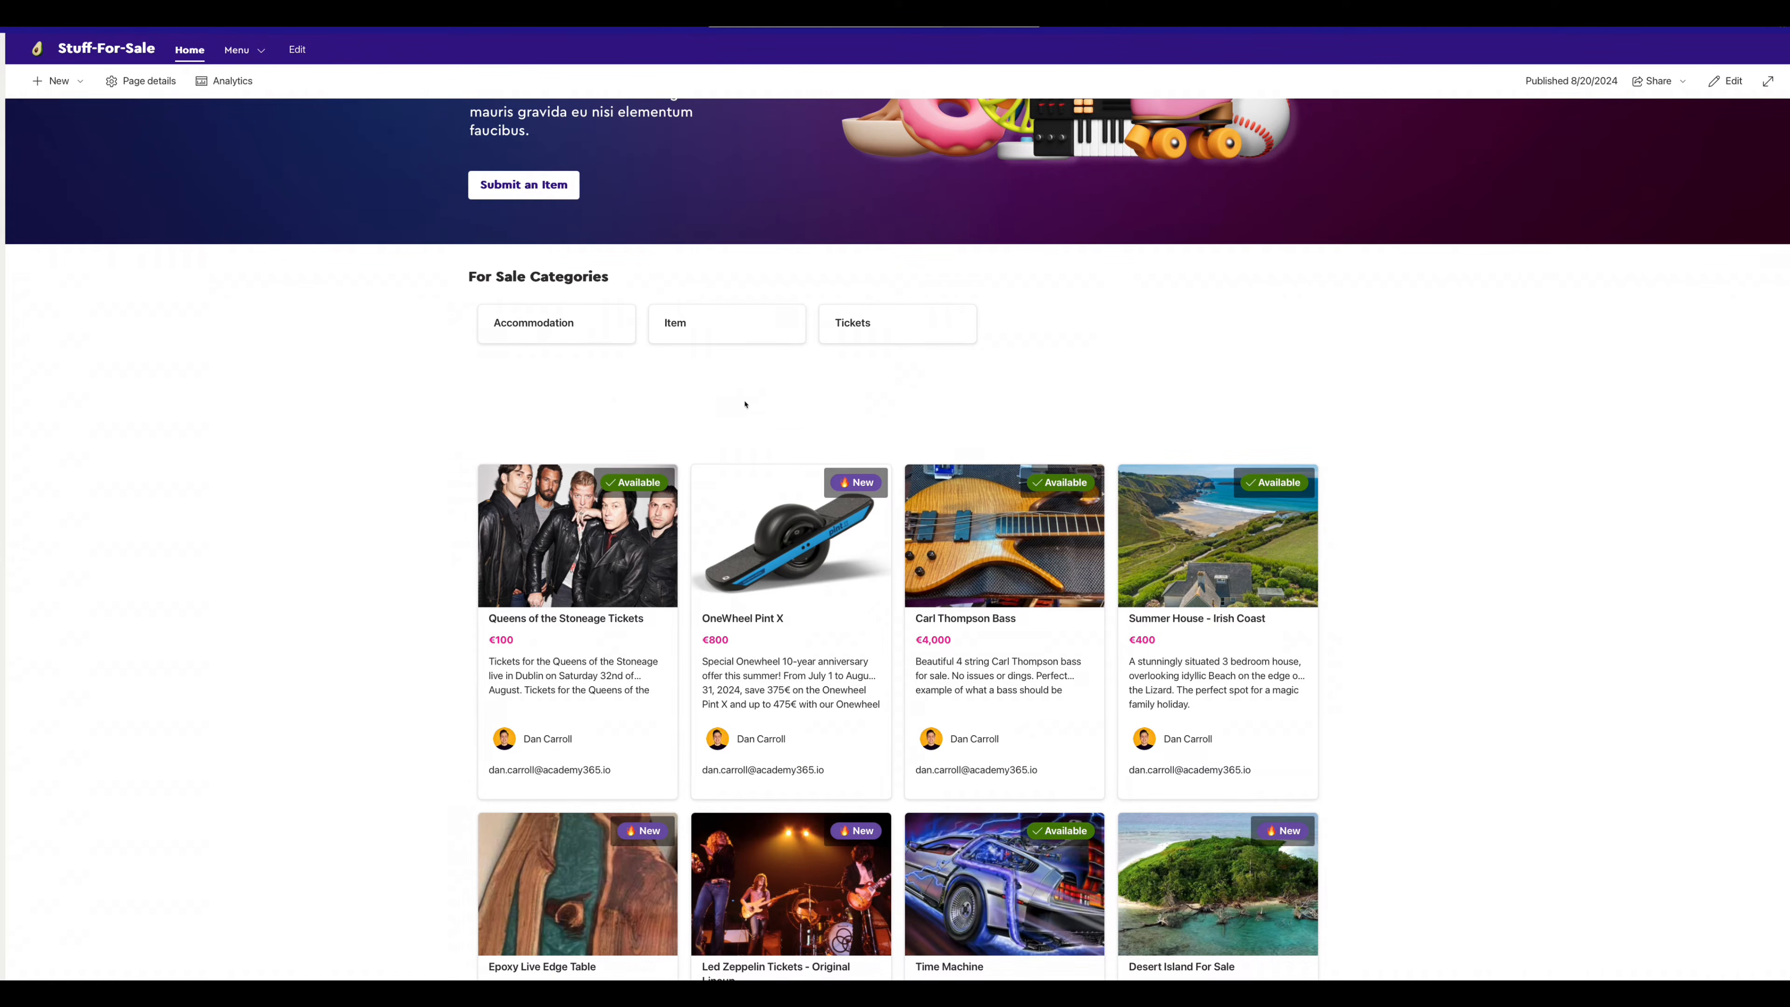
# - Filter the home page cards to Accommodation, then clear the filter to show all eight items
pyautogui.click(617, 321)
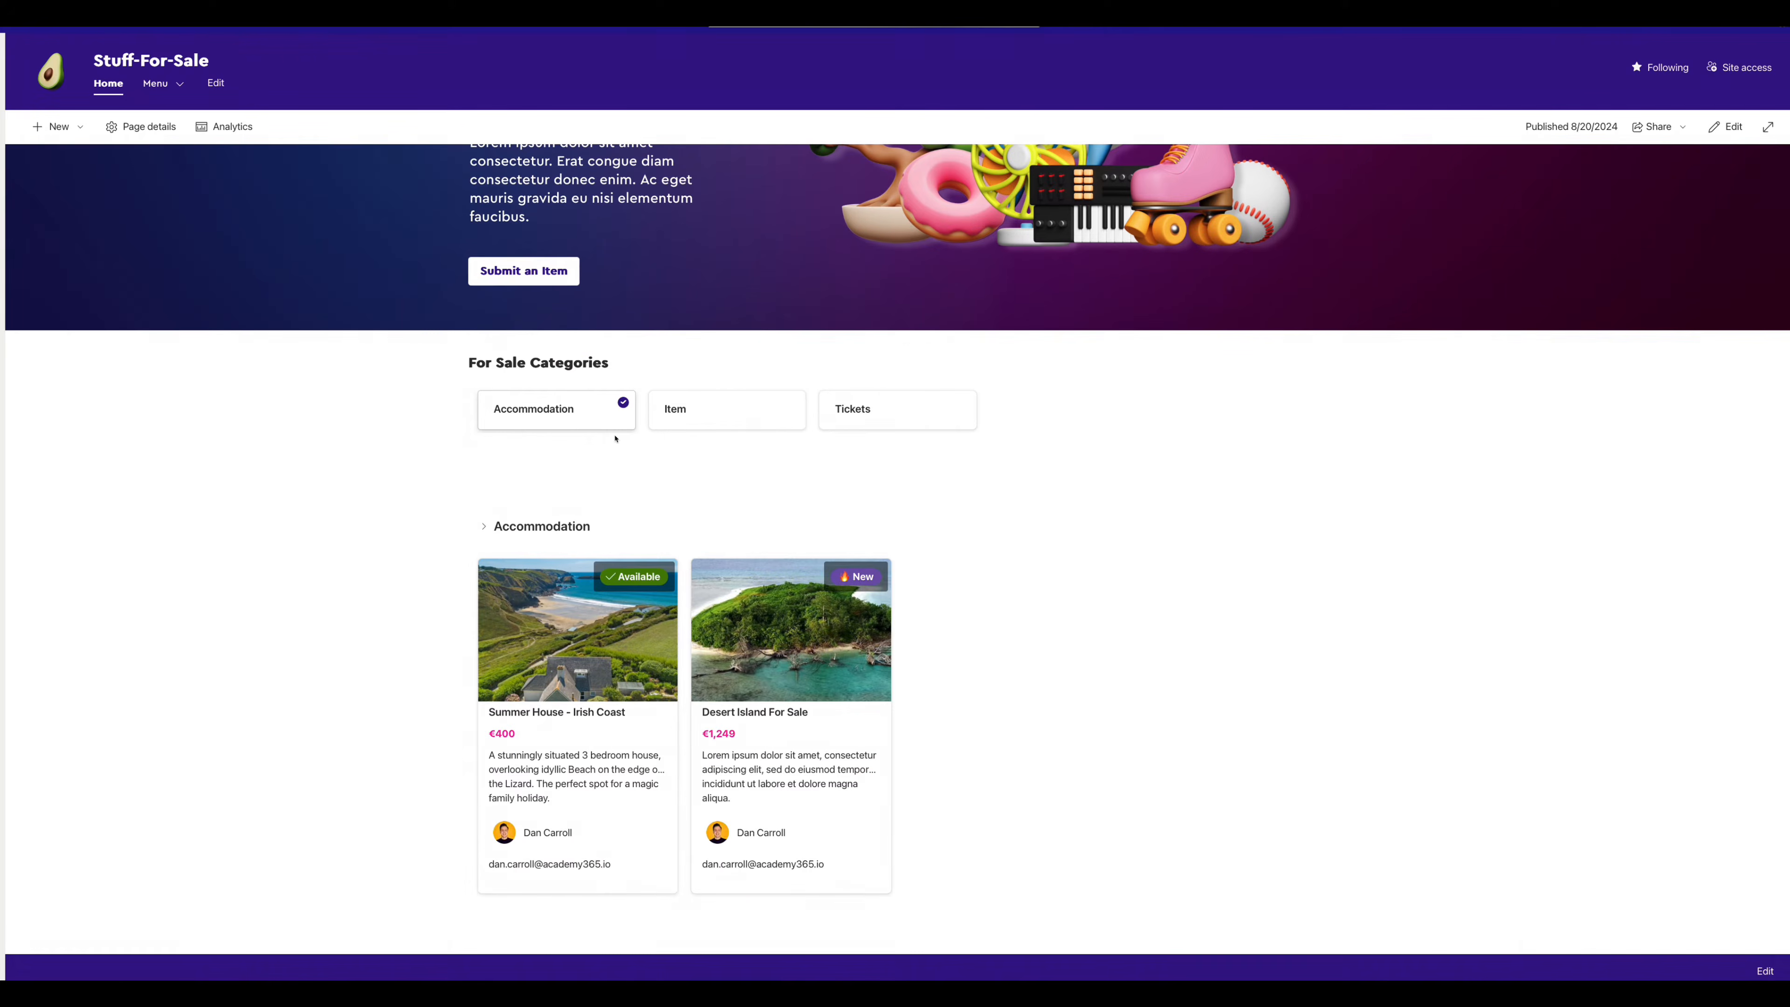
pyautogui.click(622, 403)
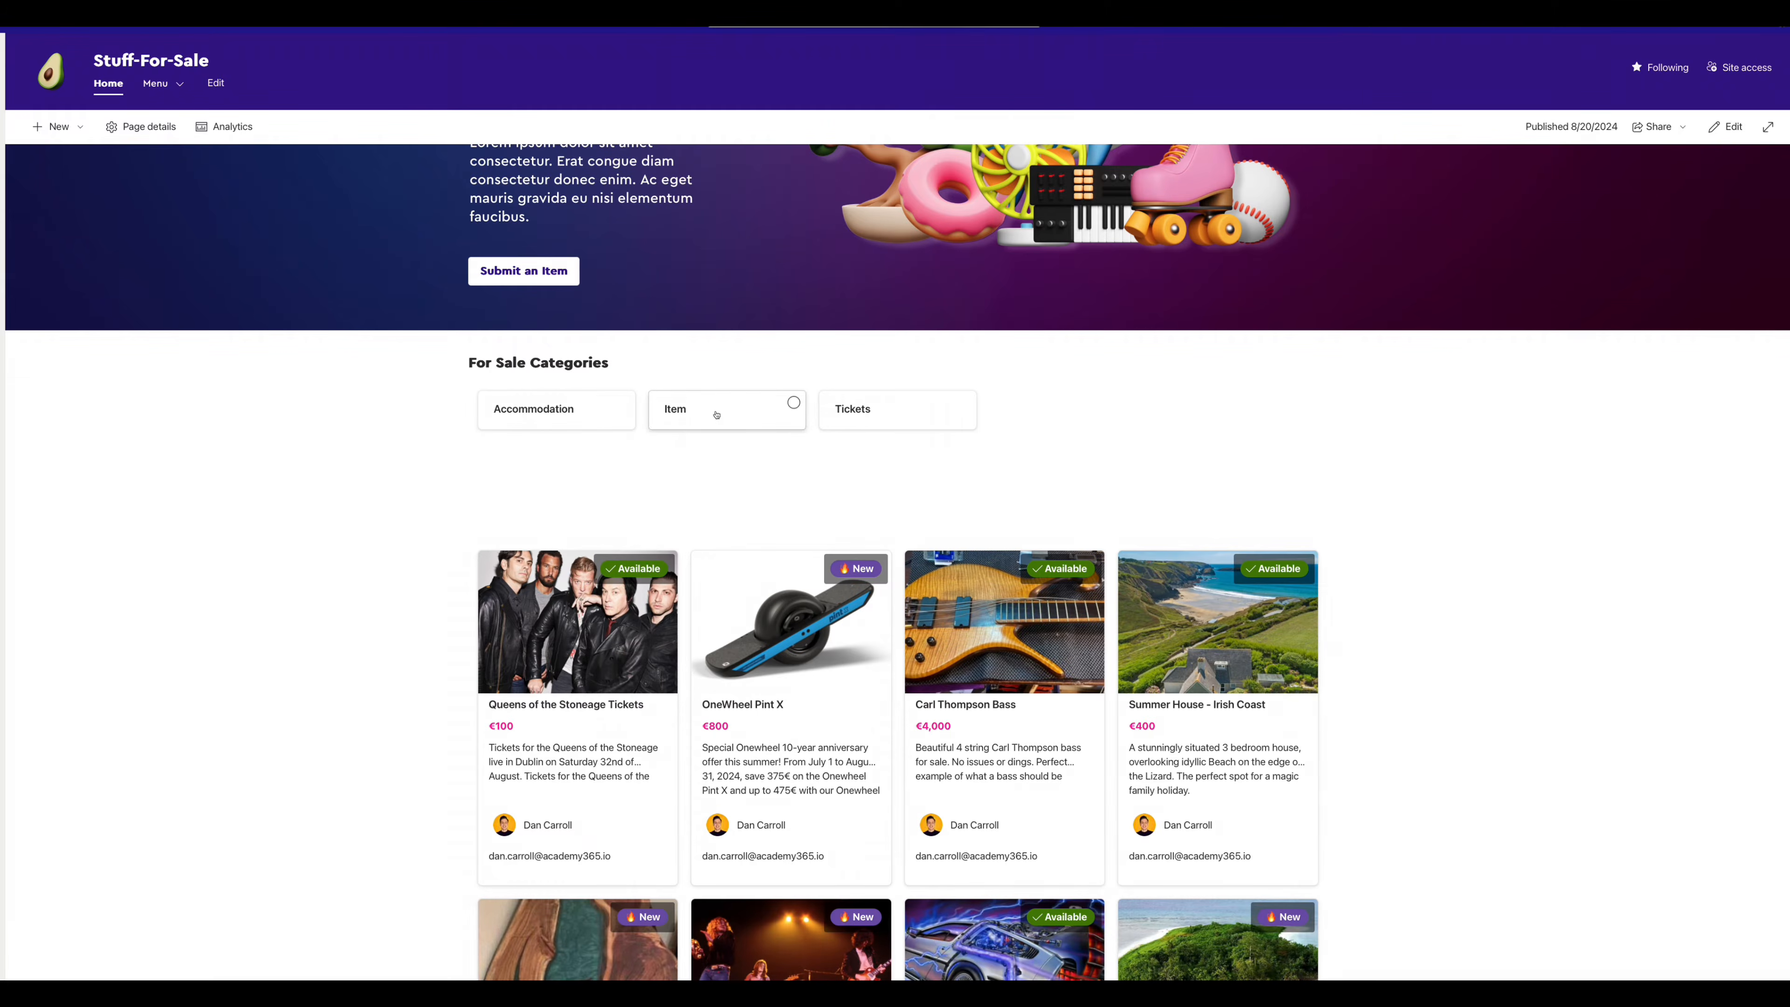
pyautogui.scroll(-4, 341, 561)
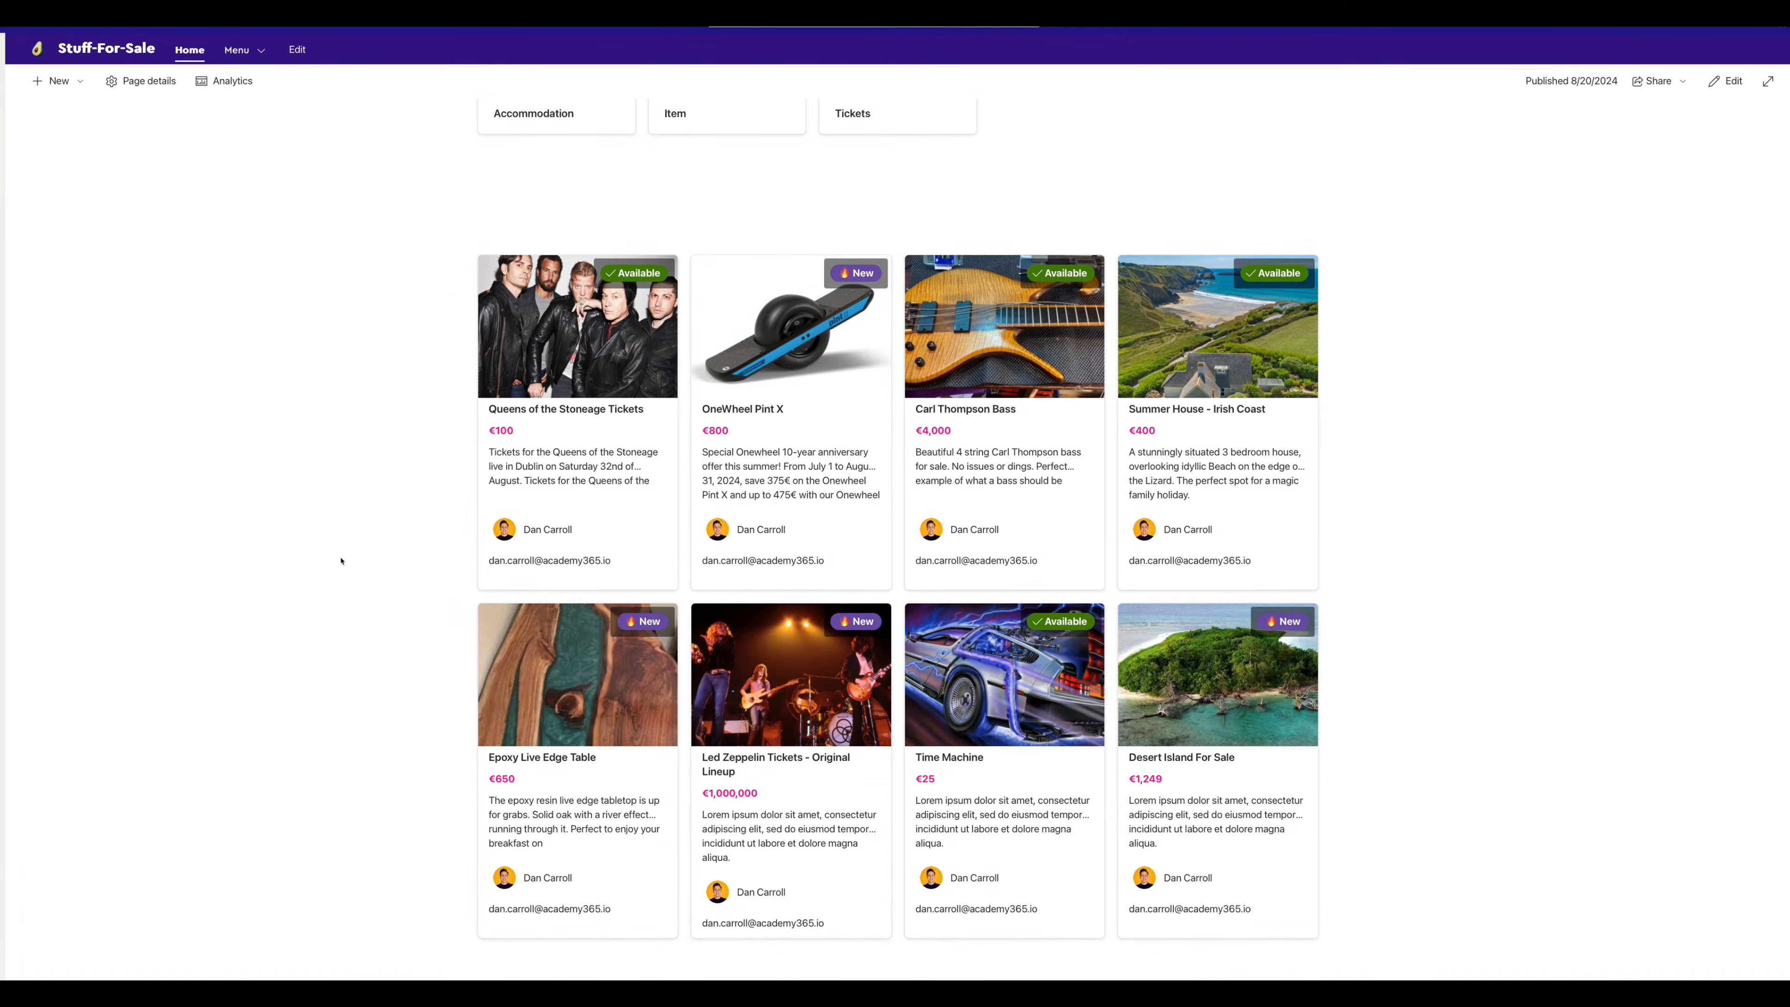
pyautogui.scroll(3, 342, 561)
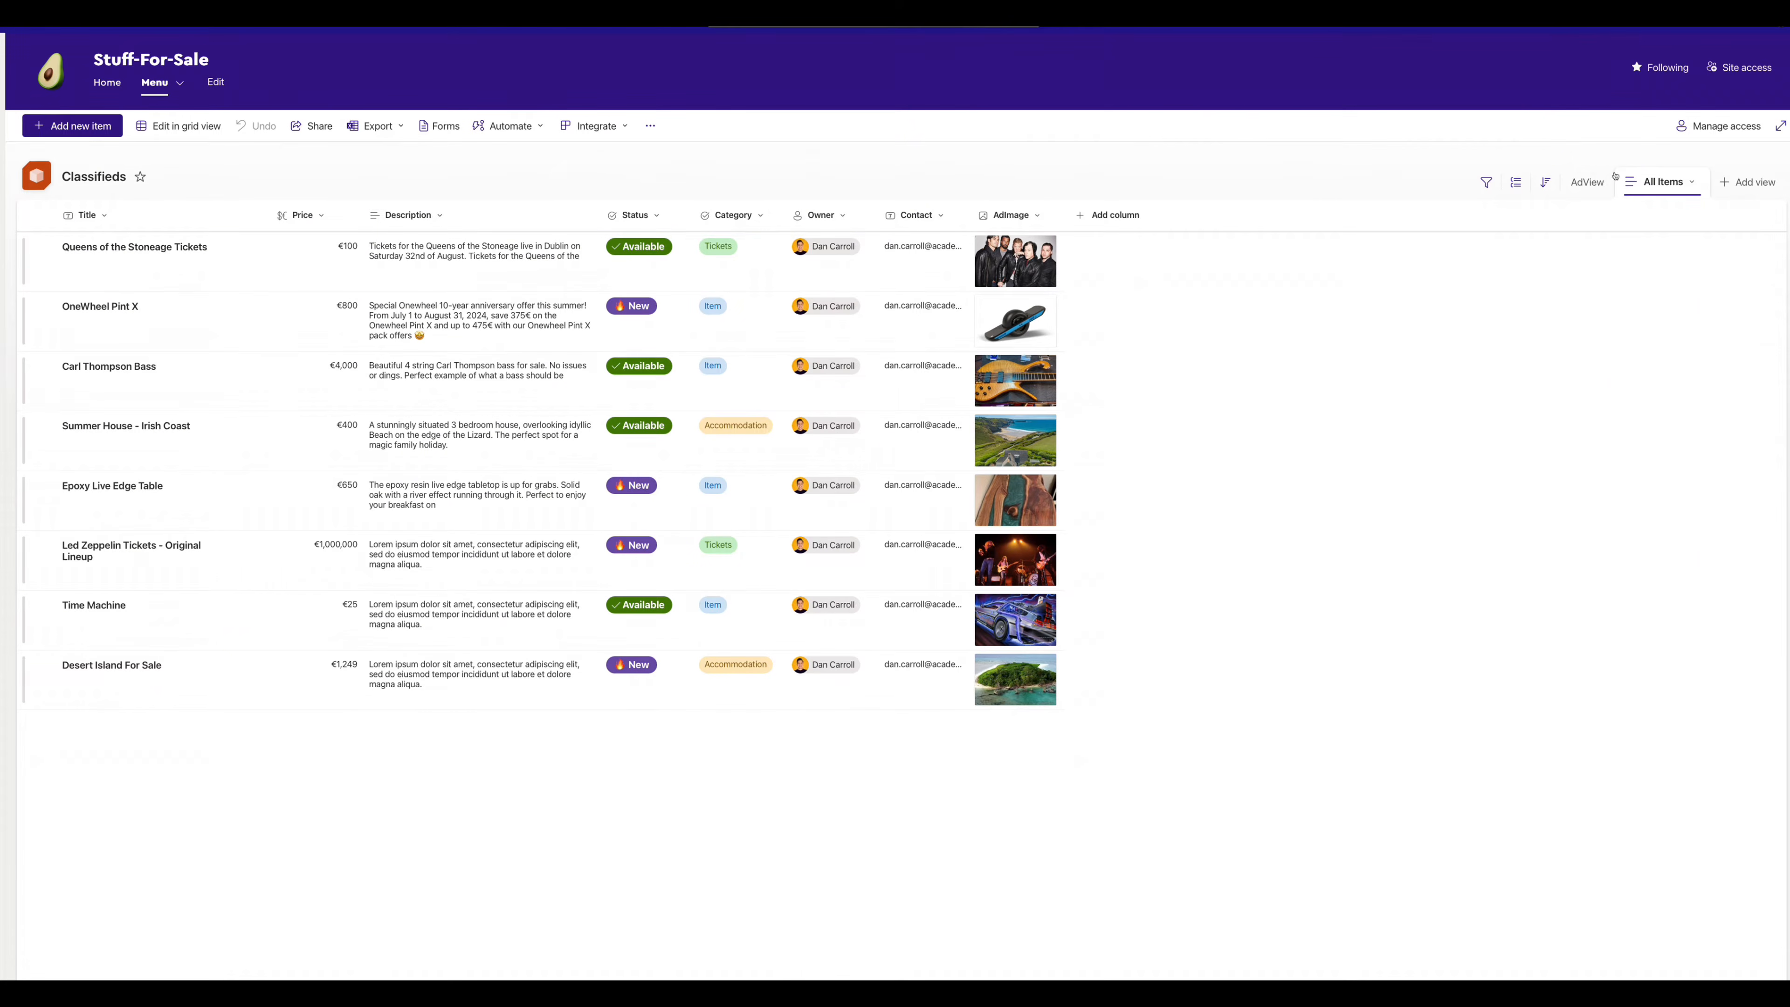
# - Show Classifieds in the AdView gallery, then open For Sale Categories in FilterView
pyautogui.click(1587, 182)
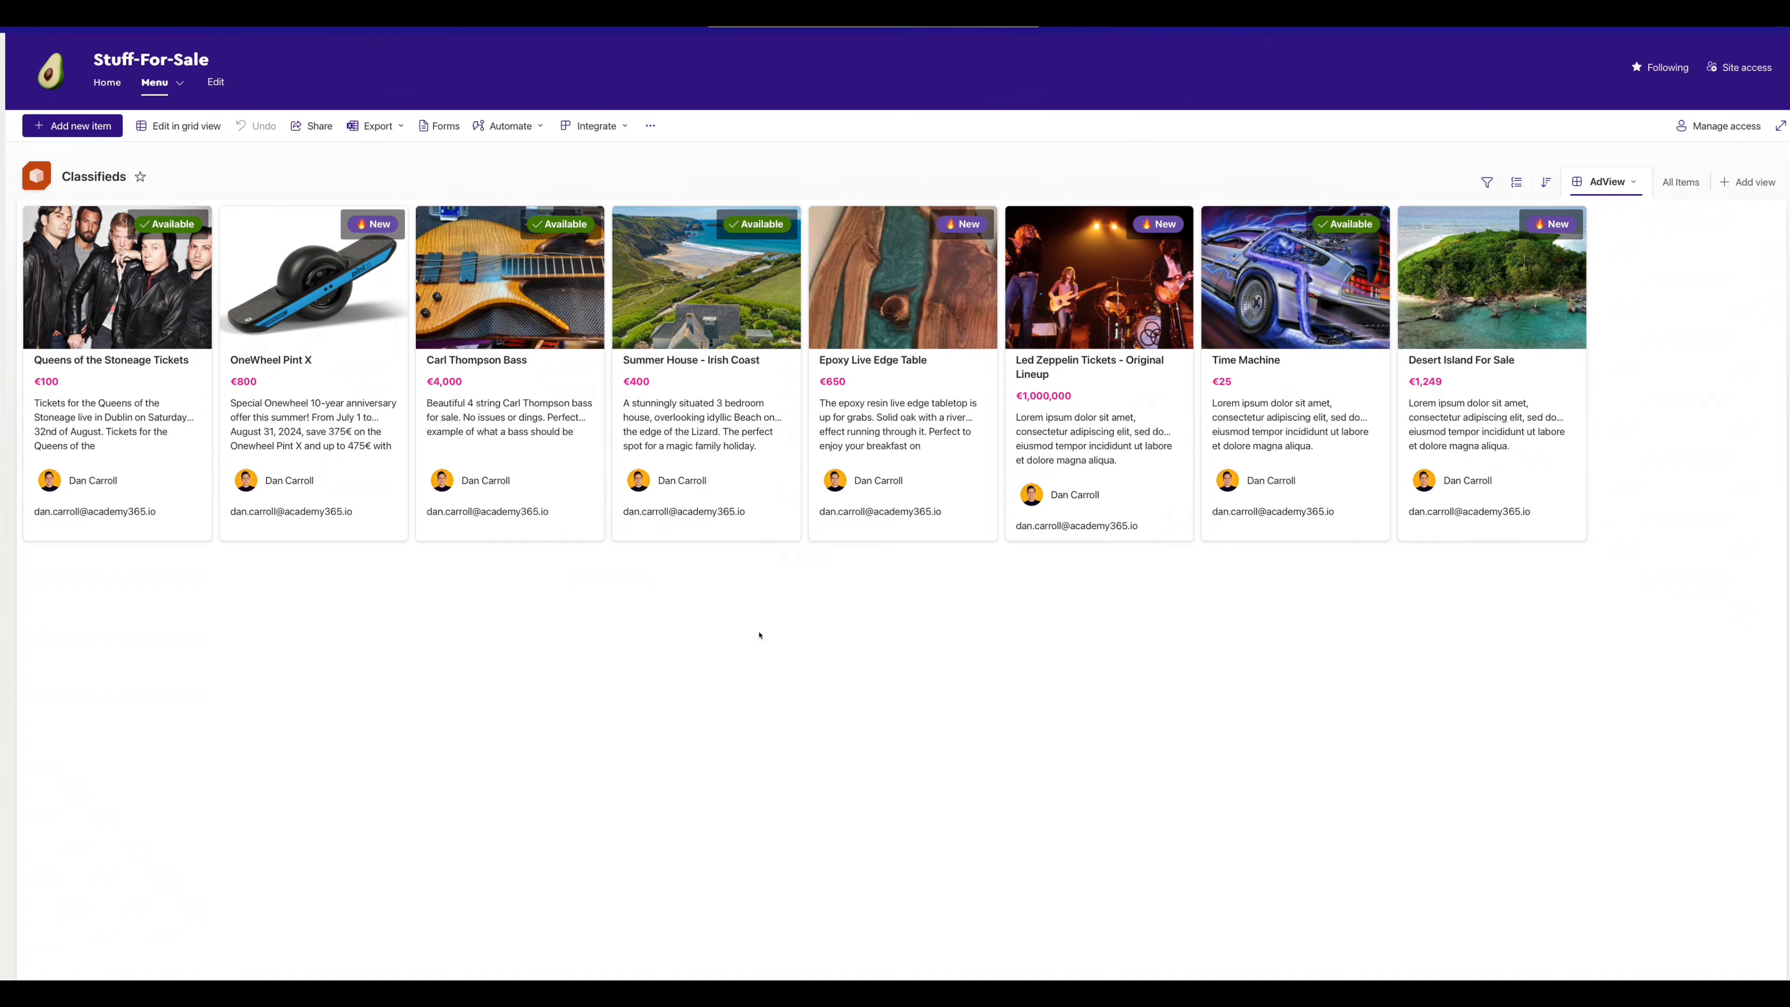
pyautogui.click(167, 90)
pyautogui.click(445, 134)
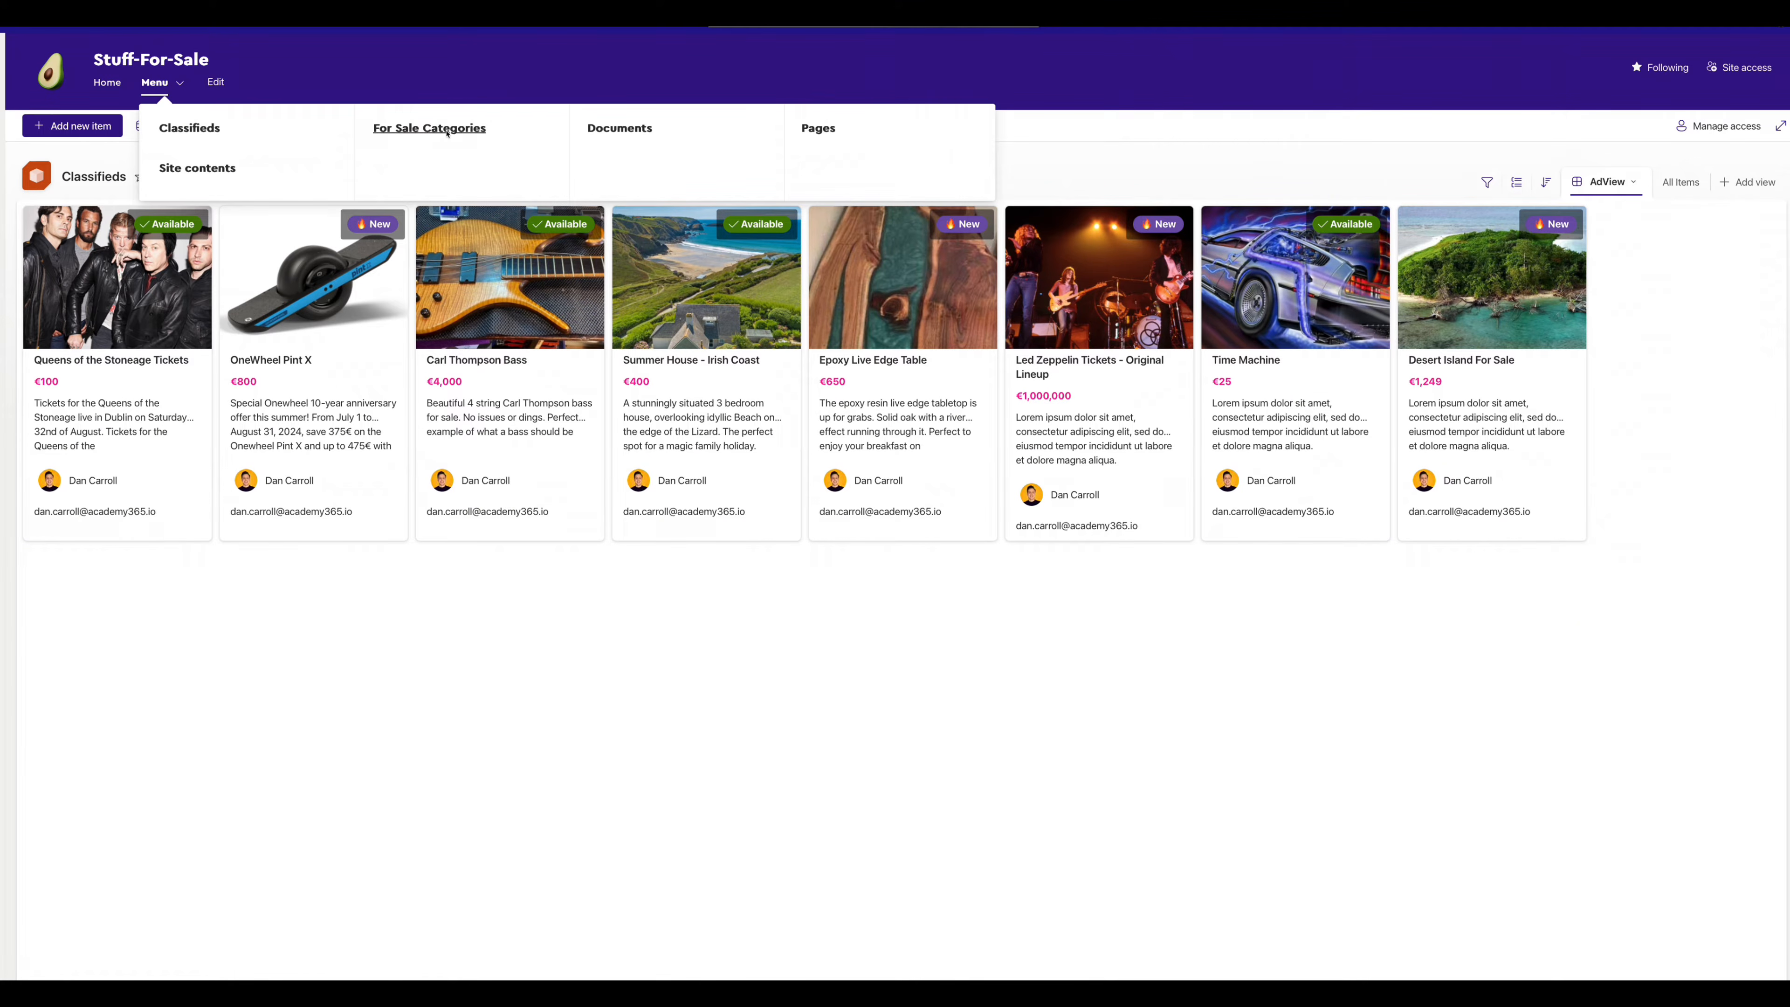
pyautogui.click(1677, 181)
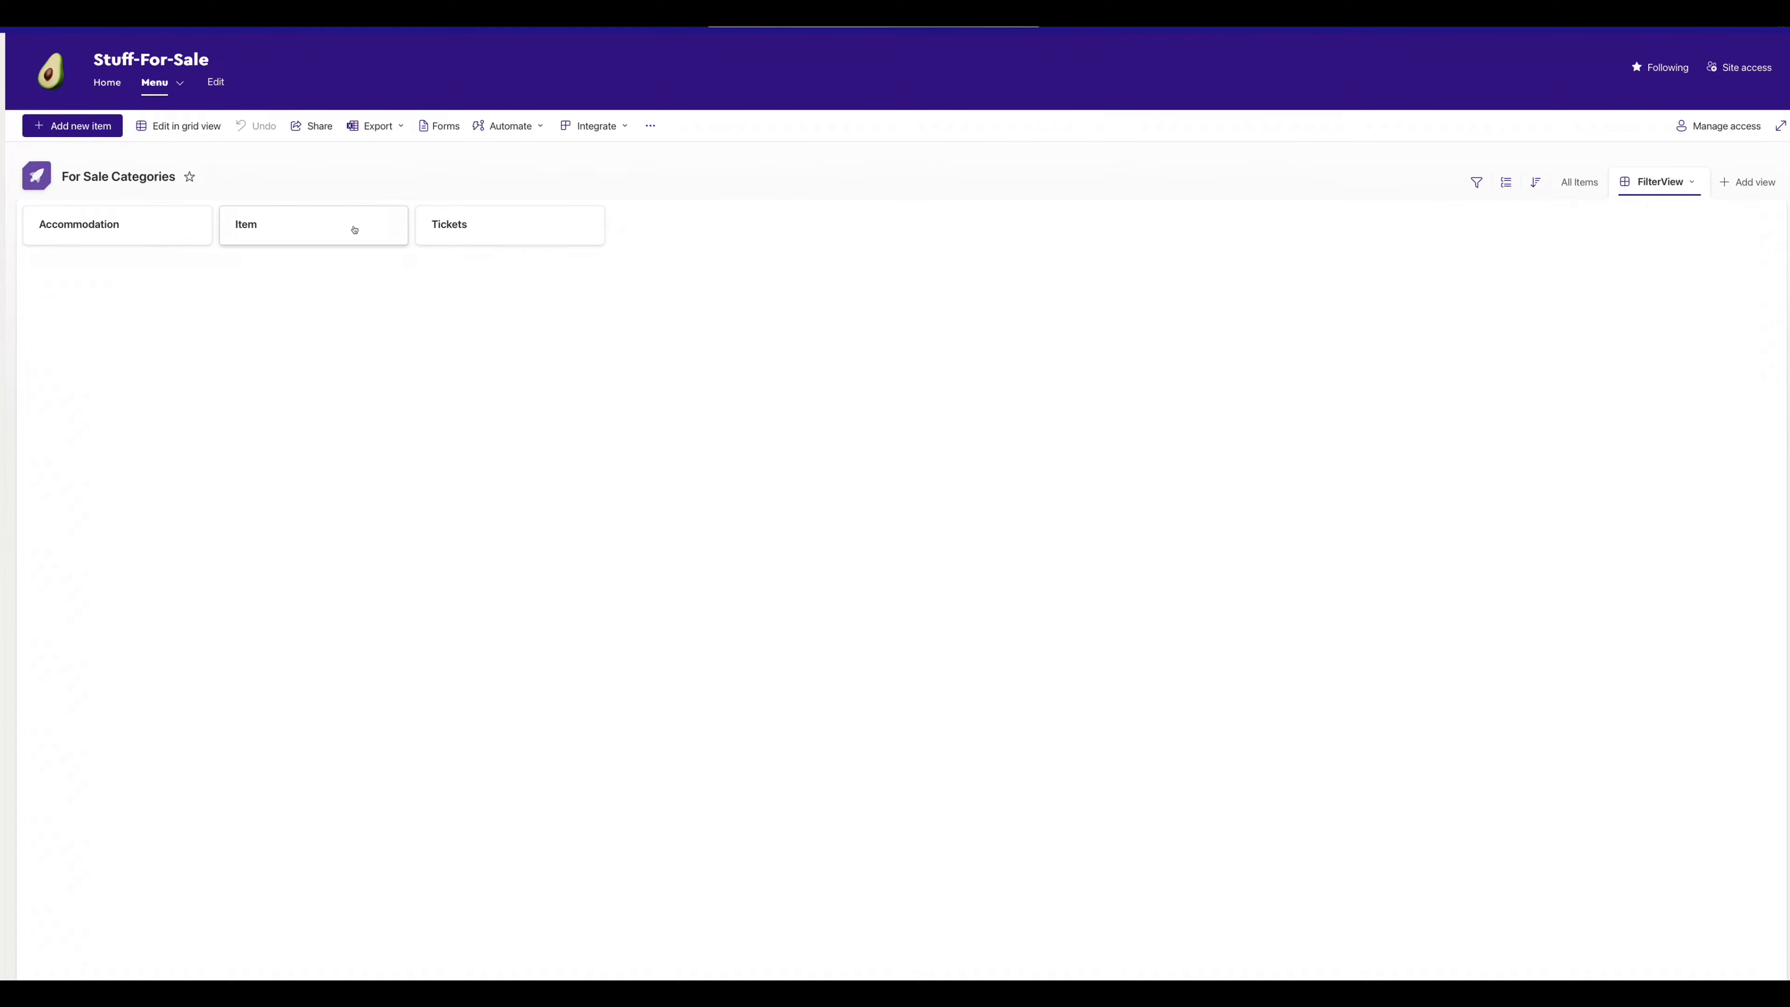
# - Return to the Home page and scroll through its category and listing cards
pyautogui.click(109, 87)
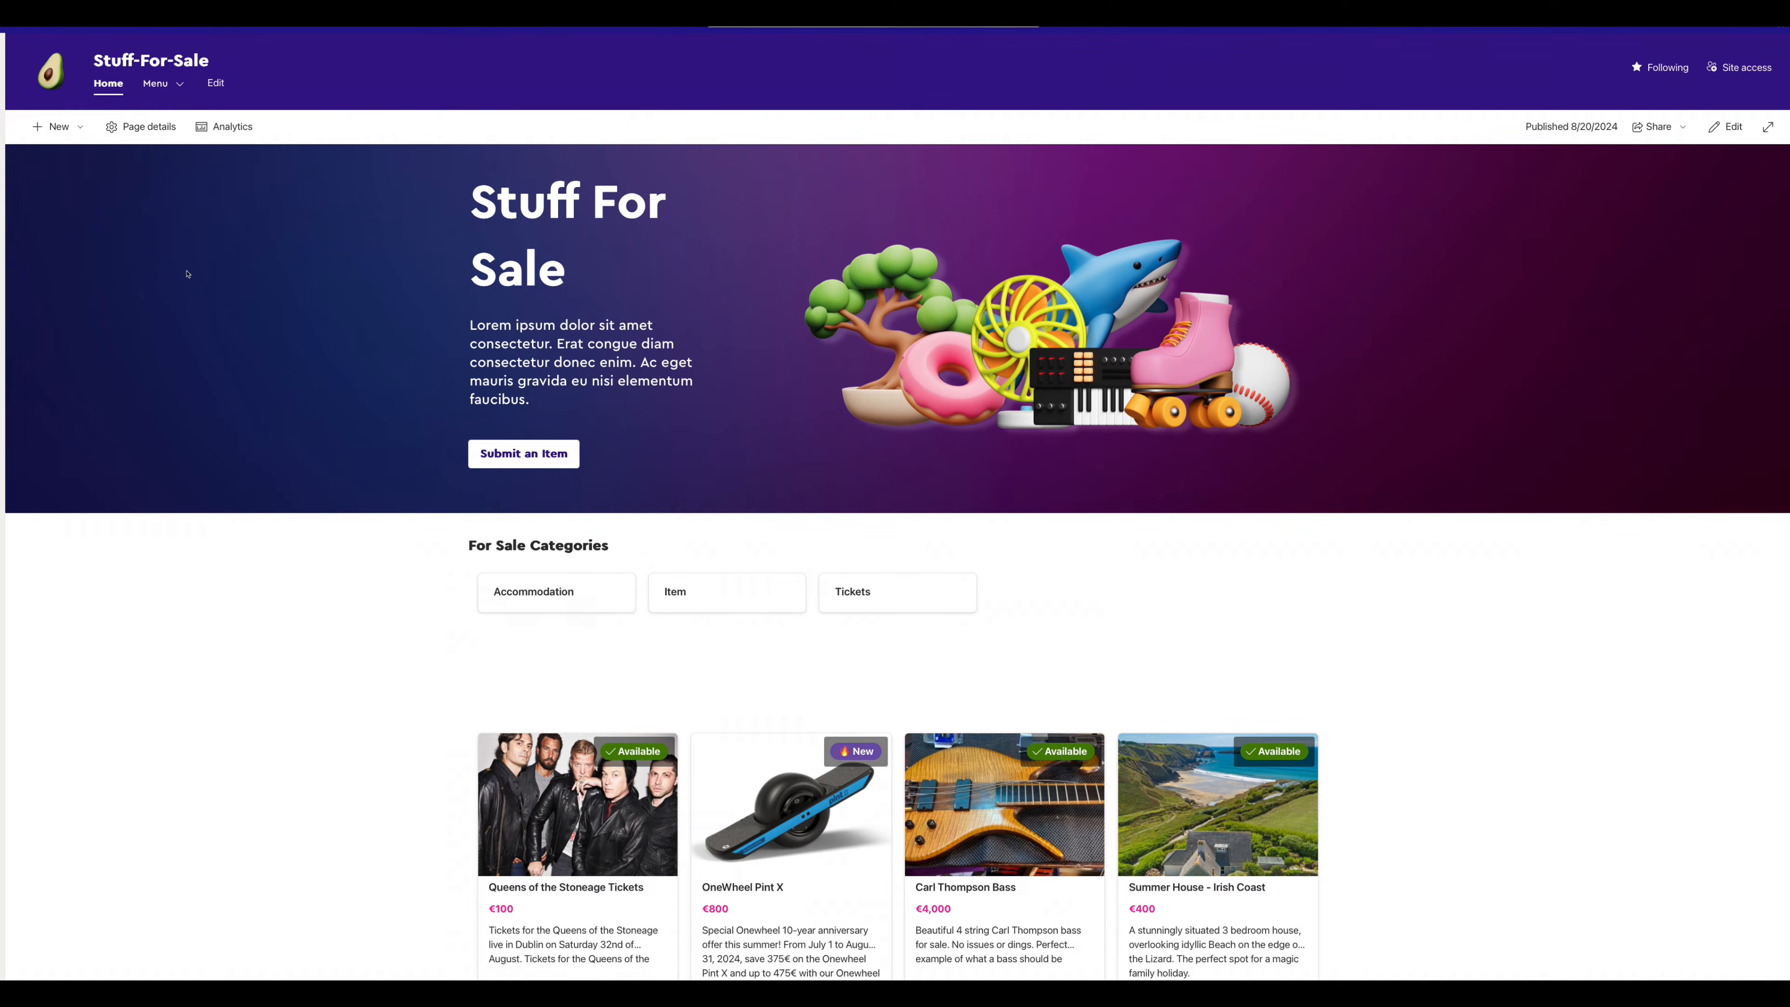
pyautogui.scroll(-2, 407, 524)
pyautogui.scroll(2, 351, 540)
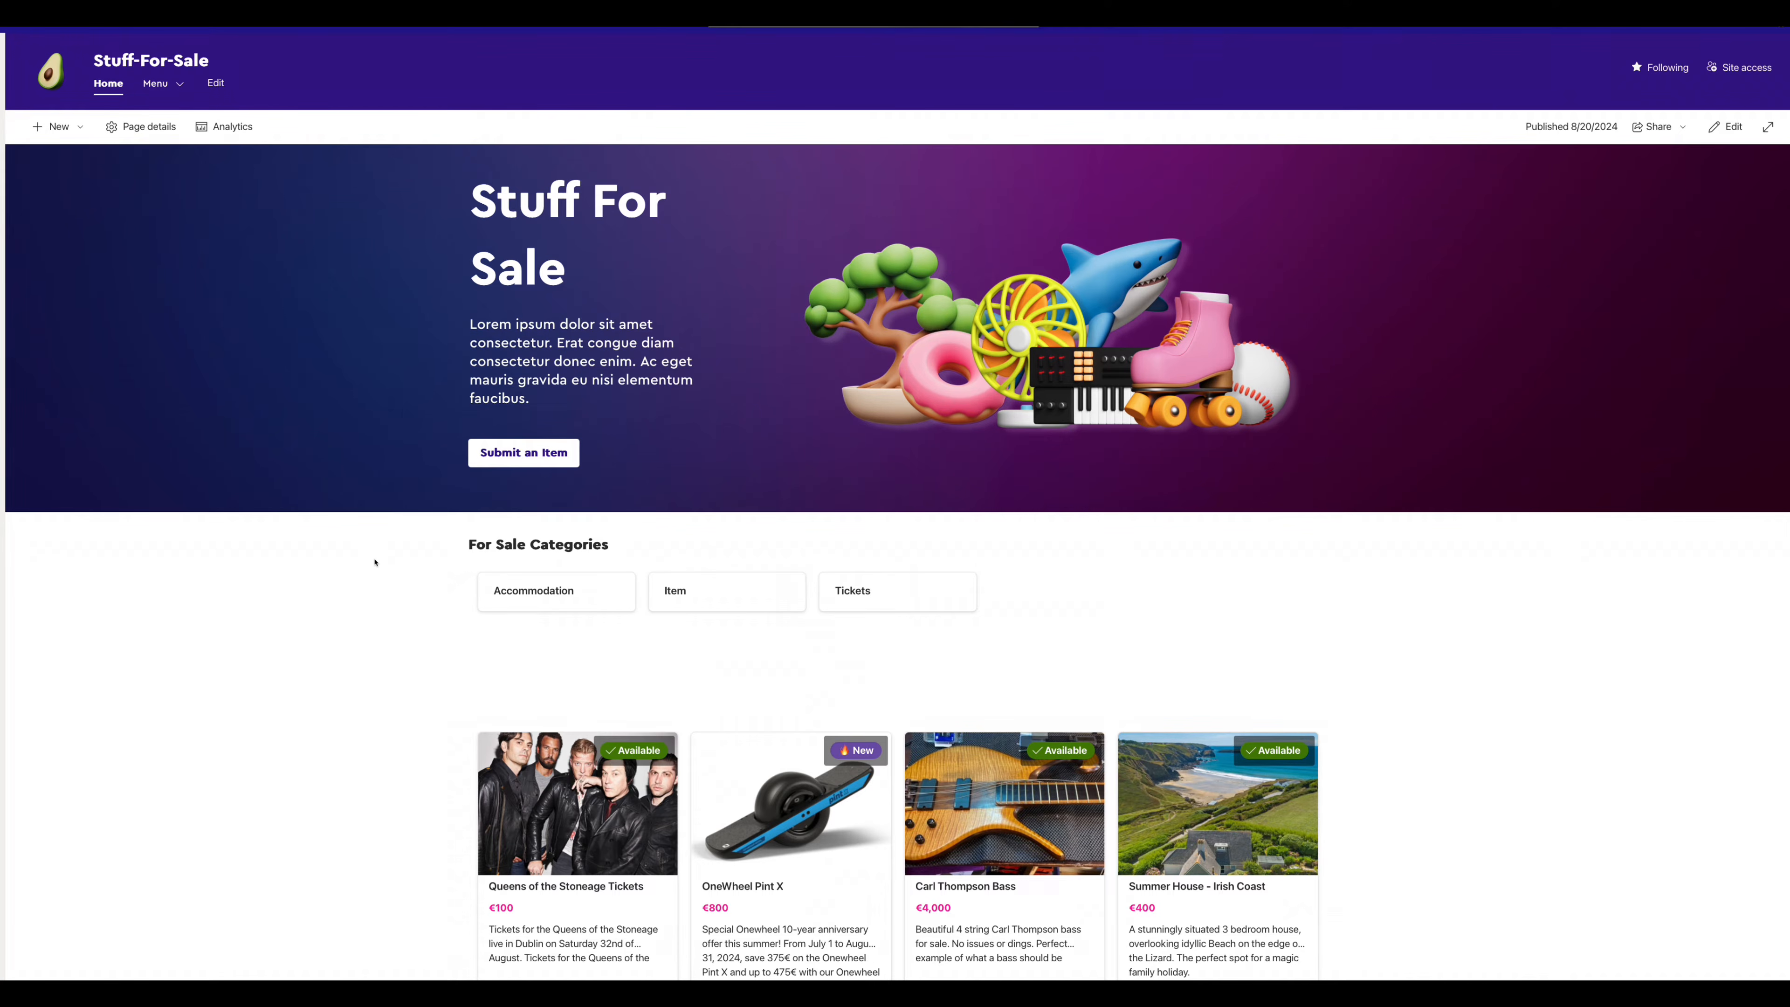
pyautogui.scroll(-4, 375, 562)
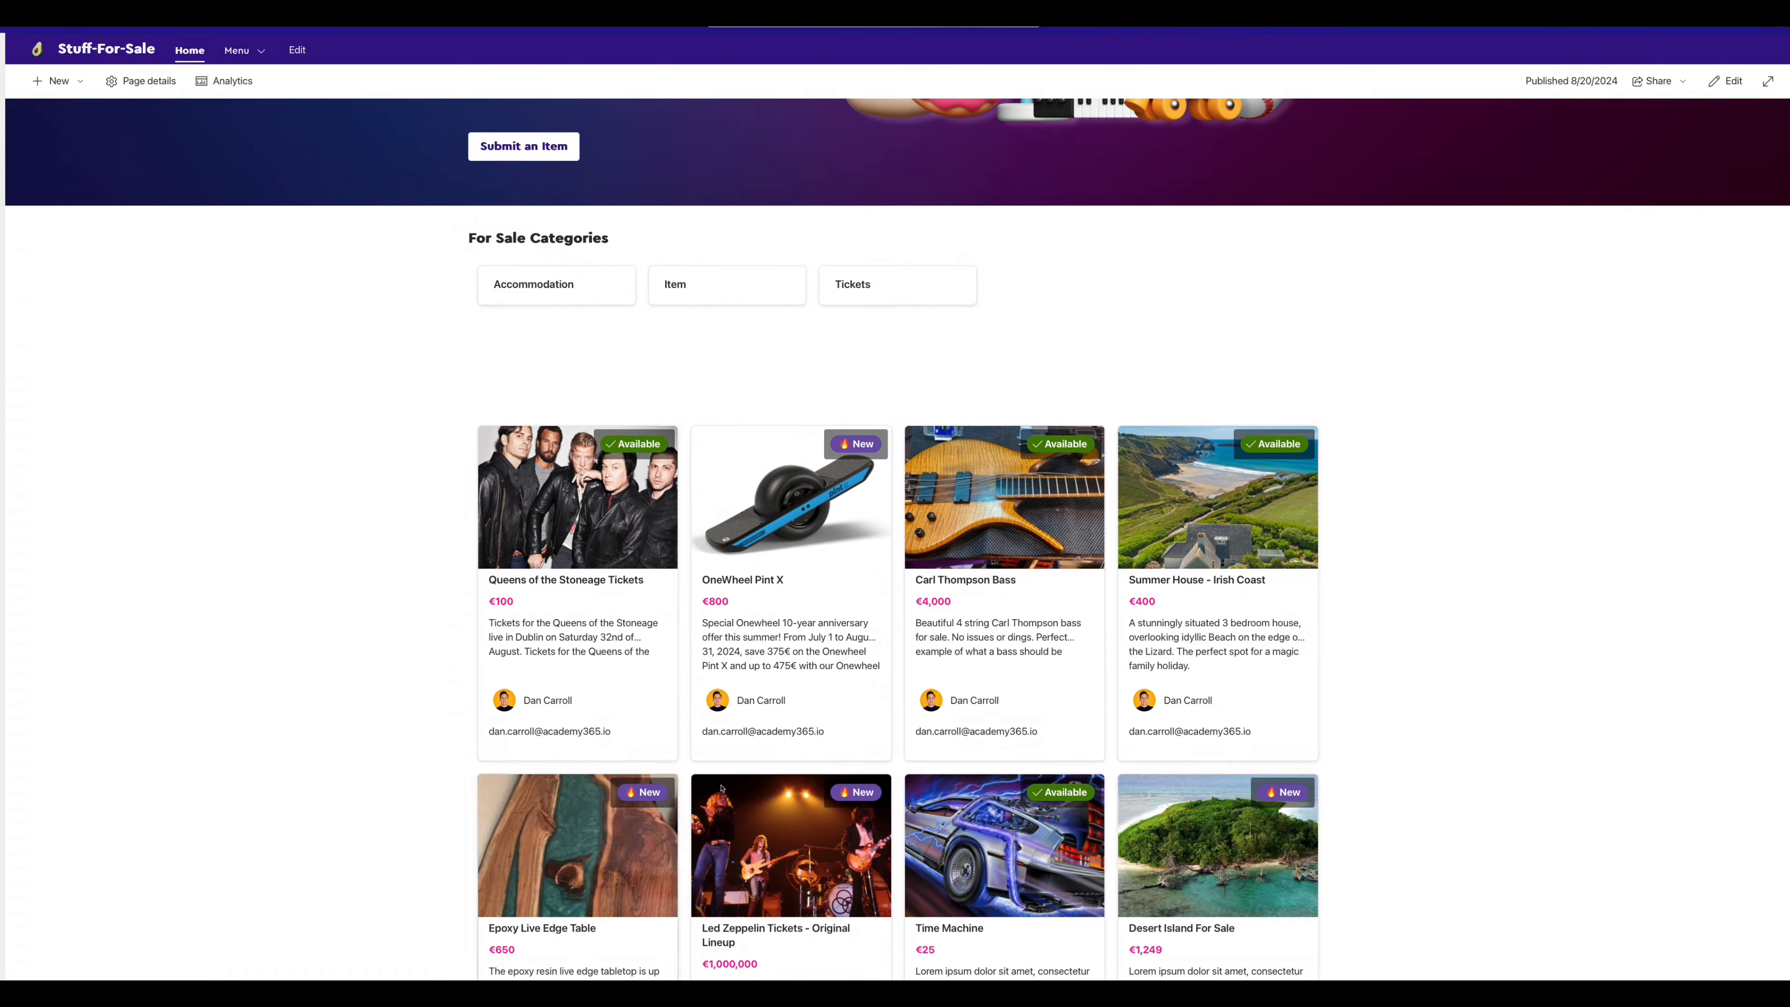
pyautogui.scroll(-2, 364, 528)
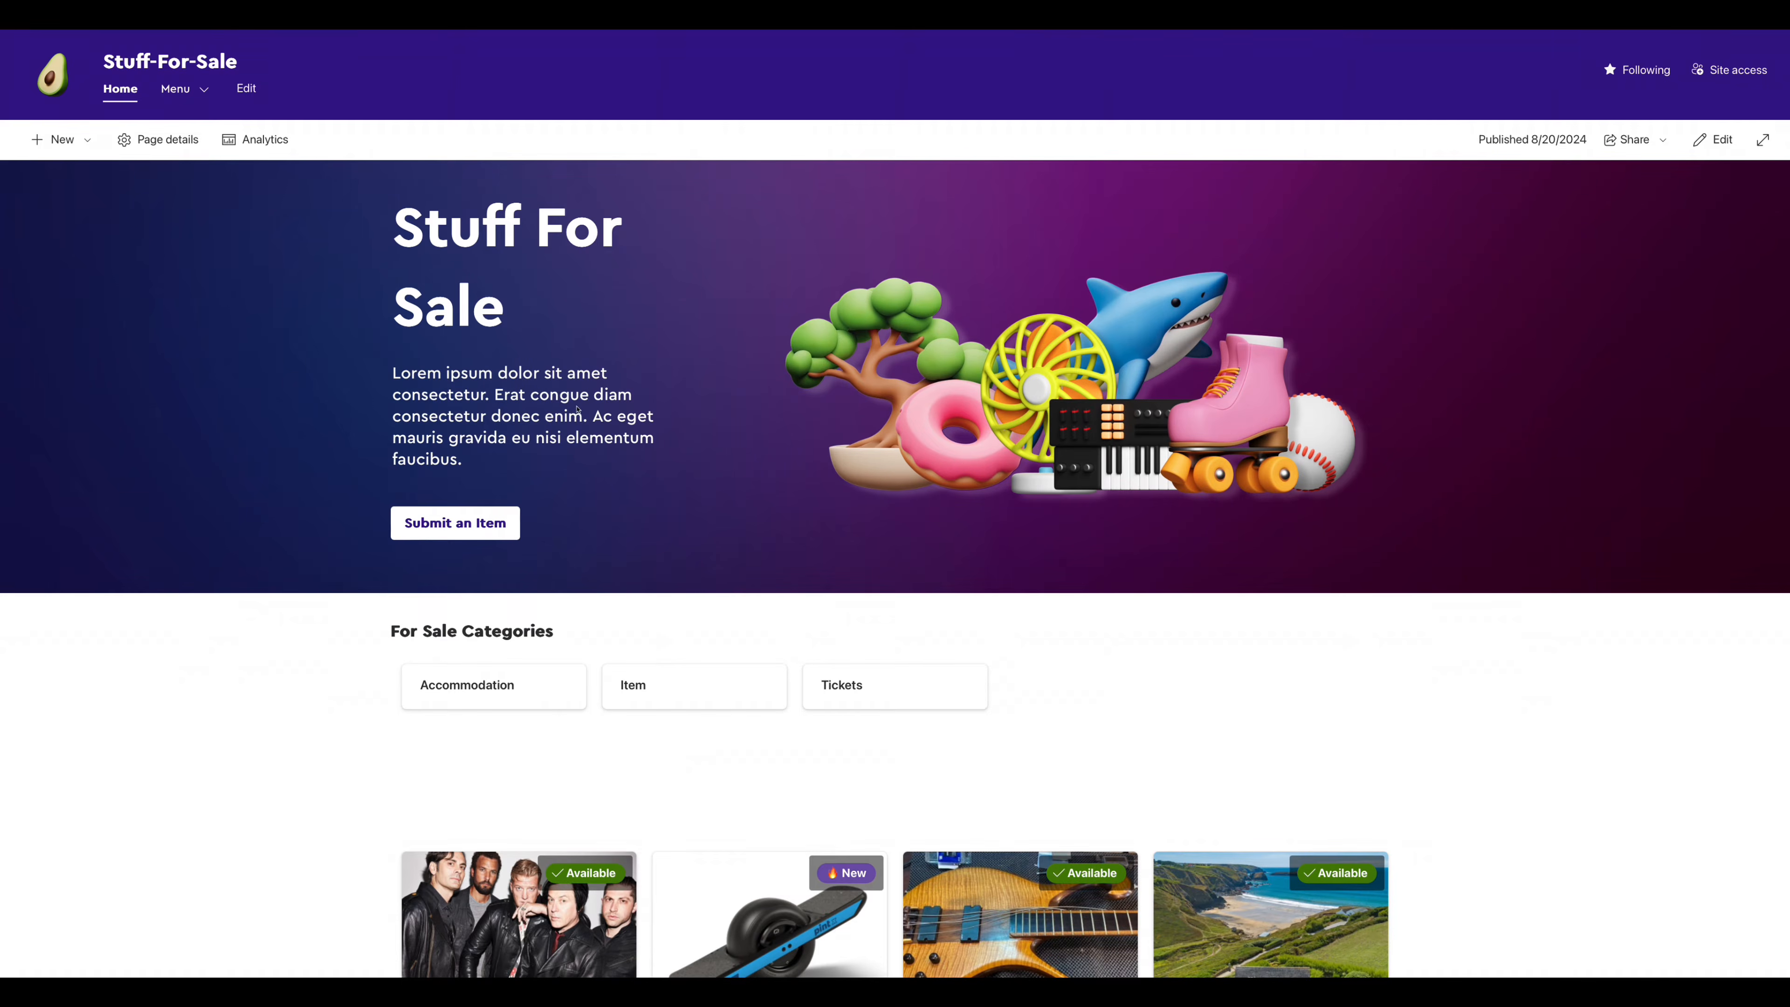
# - From Site contents, create a new blank list named 'Classifieds 2'
pyautogui.moveTo(184, 89)
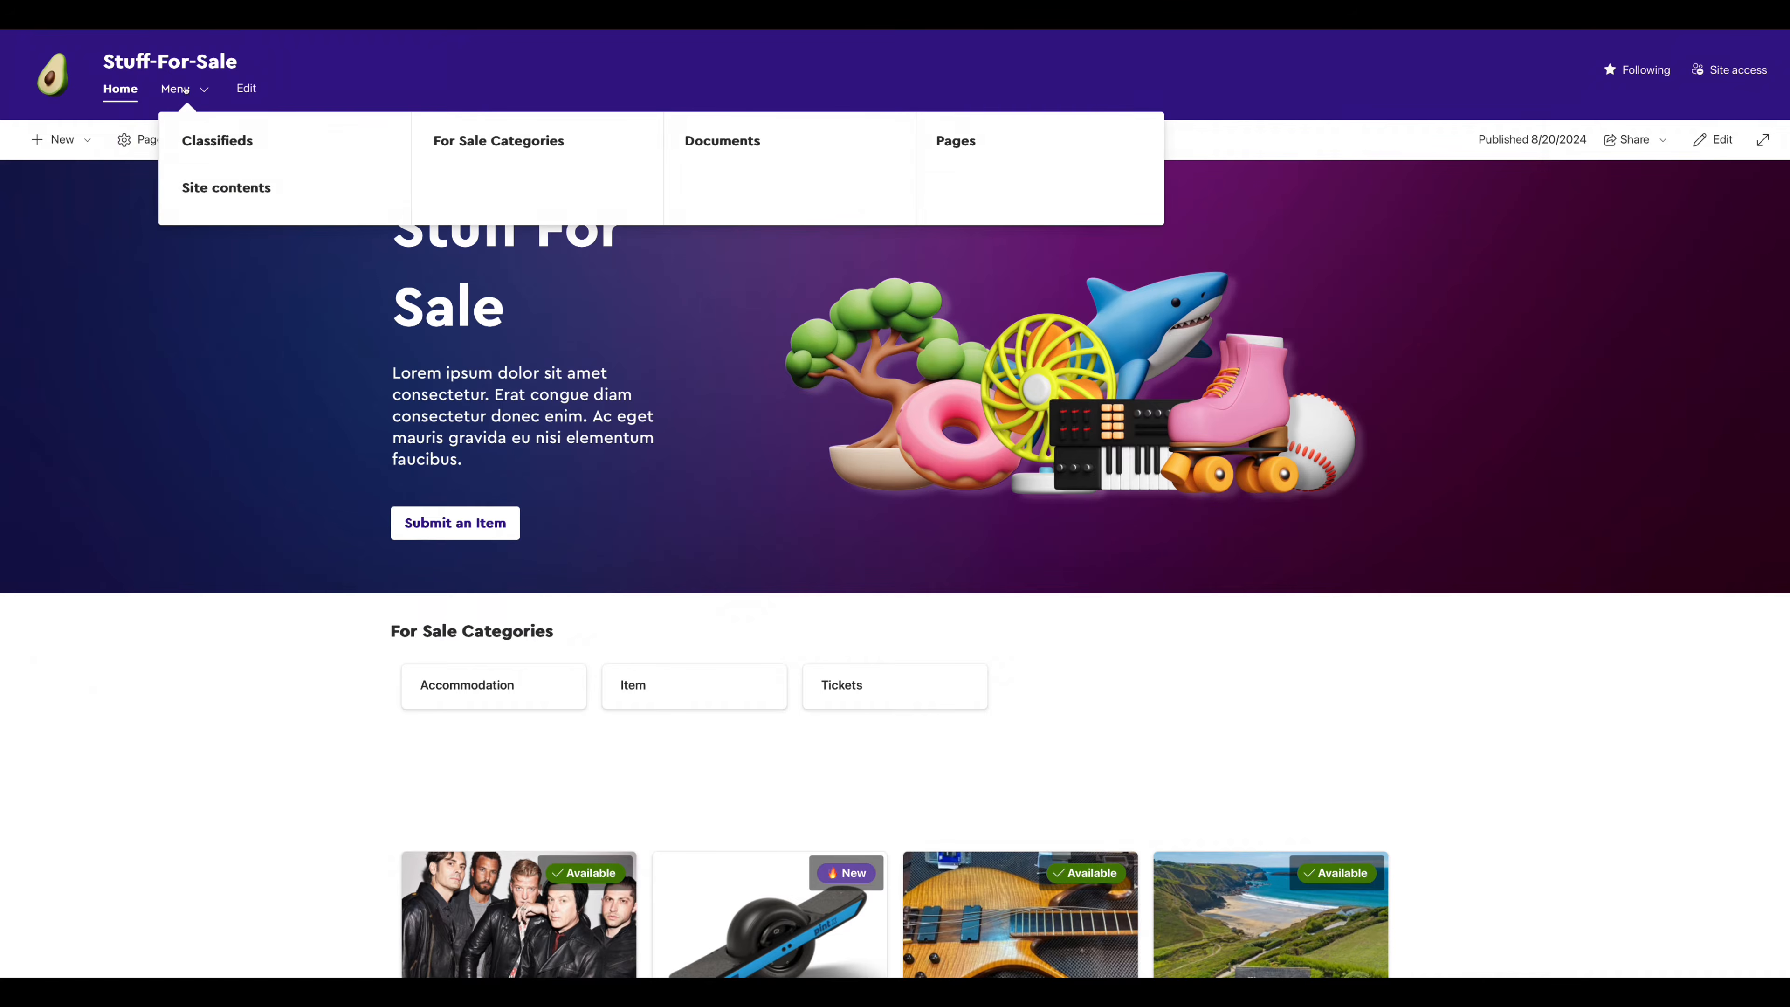
pyautogui.click(210, 191)
pyautogui.click(71, 146)
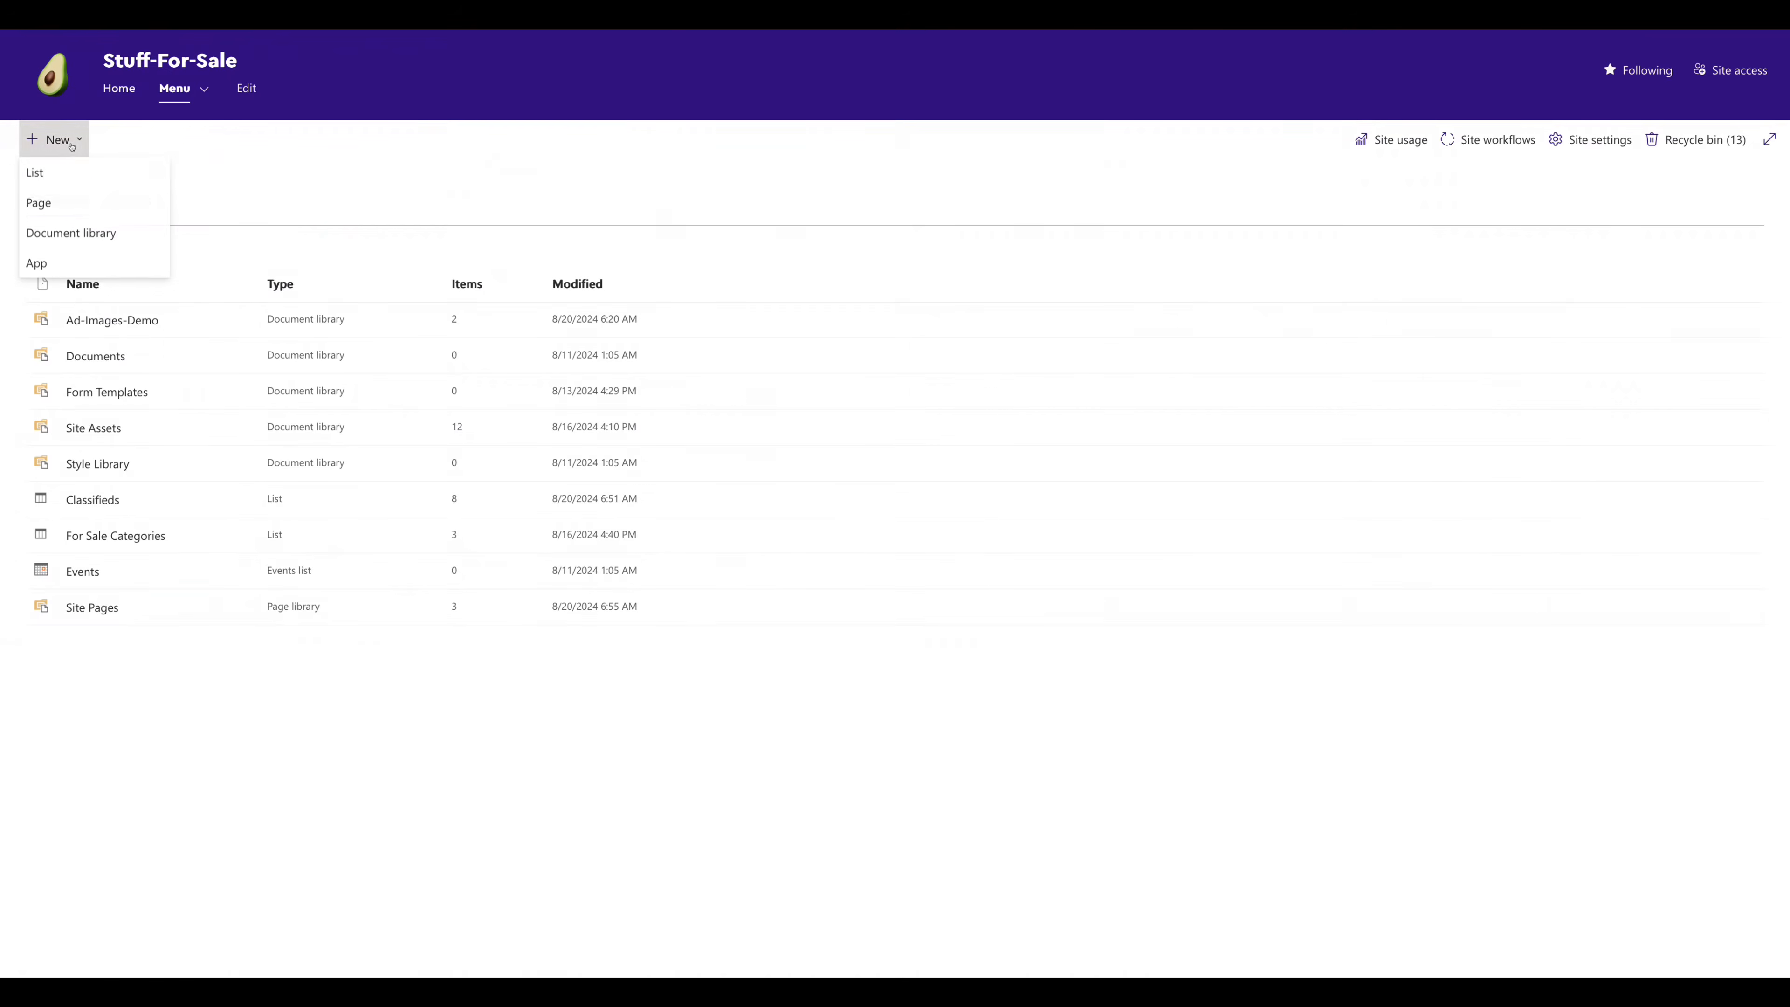
pyautogui.click(40, 172)
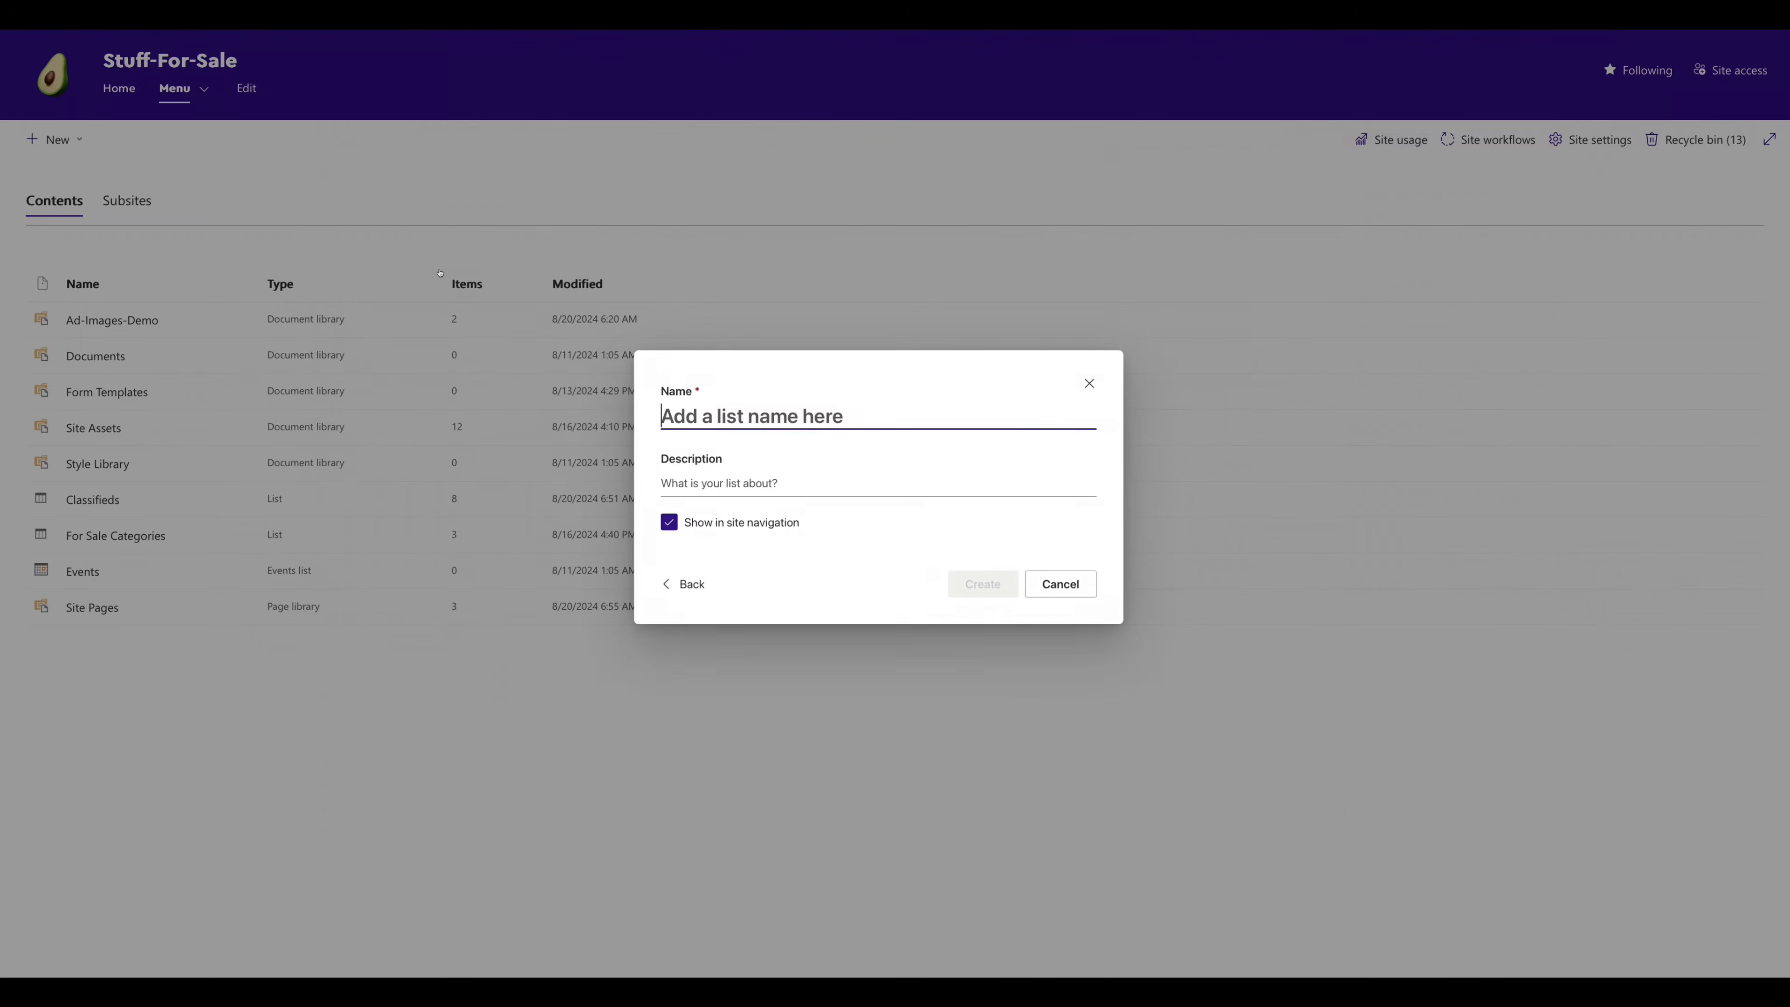
pyautogui.write('Classifieds 2')
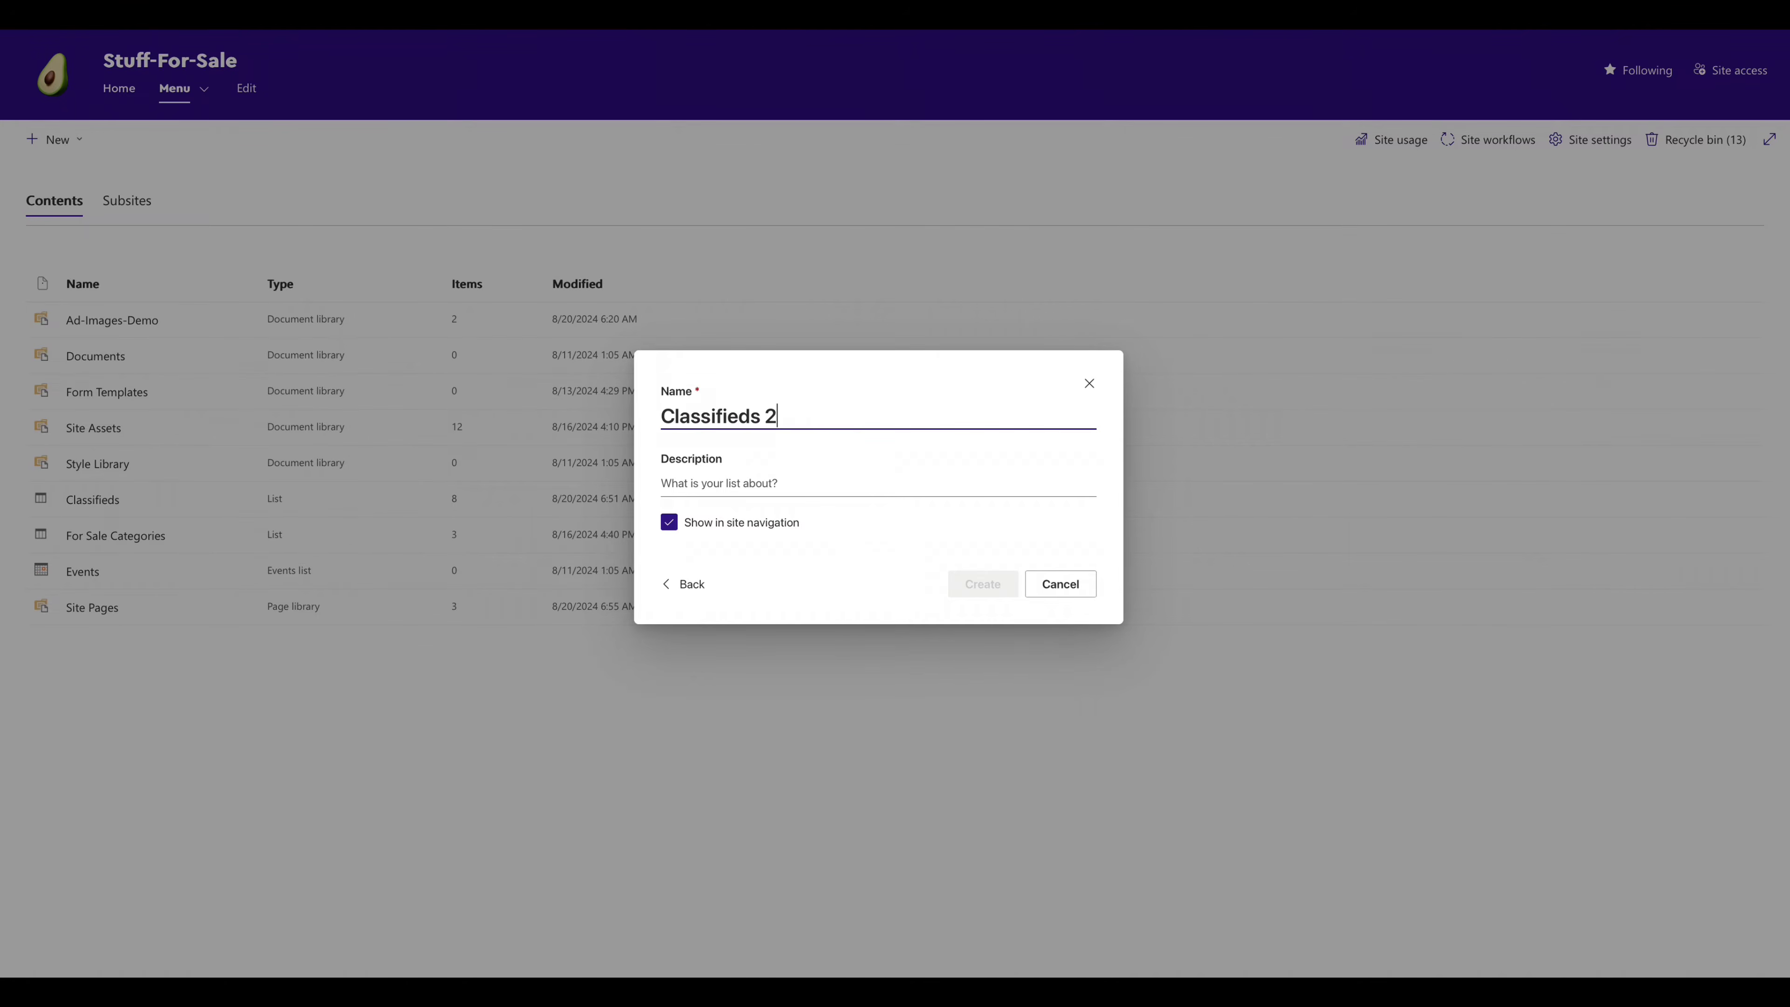
pyautogui.click(994, 591)
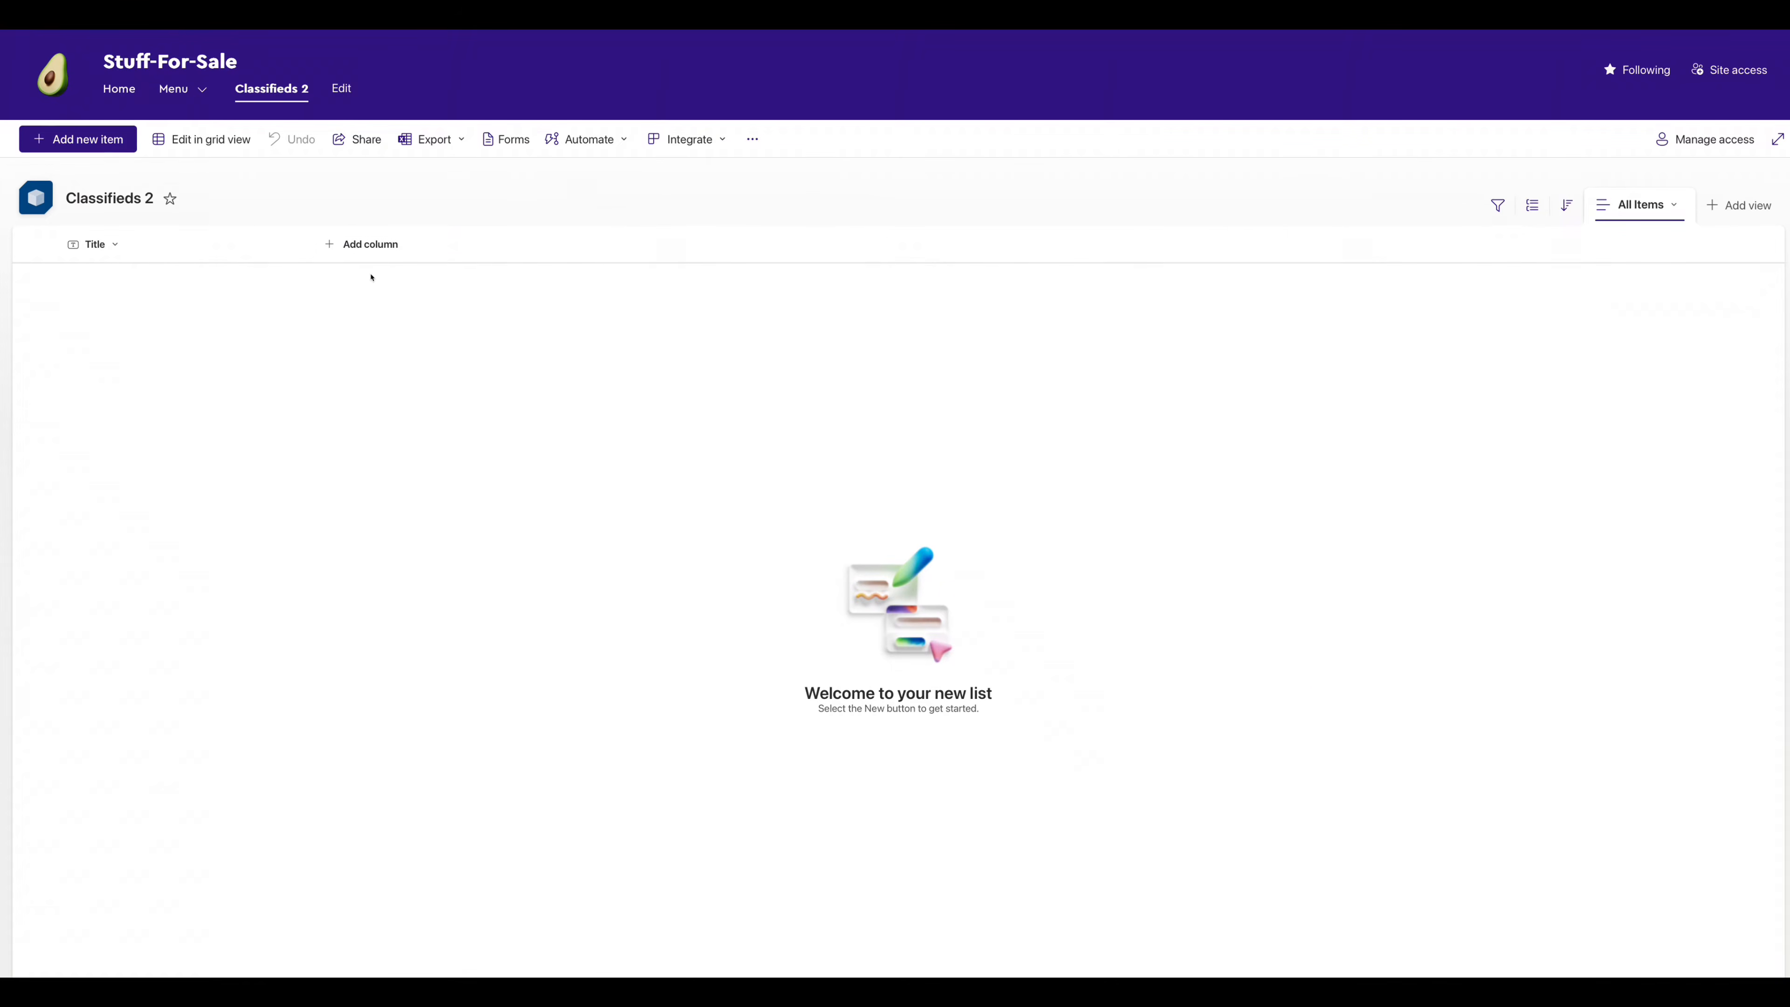
# - Add a Currency column named Price using the €123,456.00 (Ireland) format
pyautogui.click(361, 251)
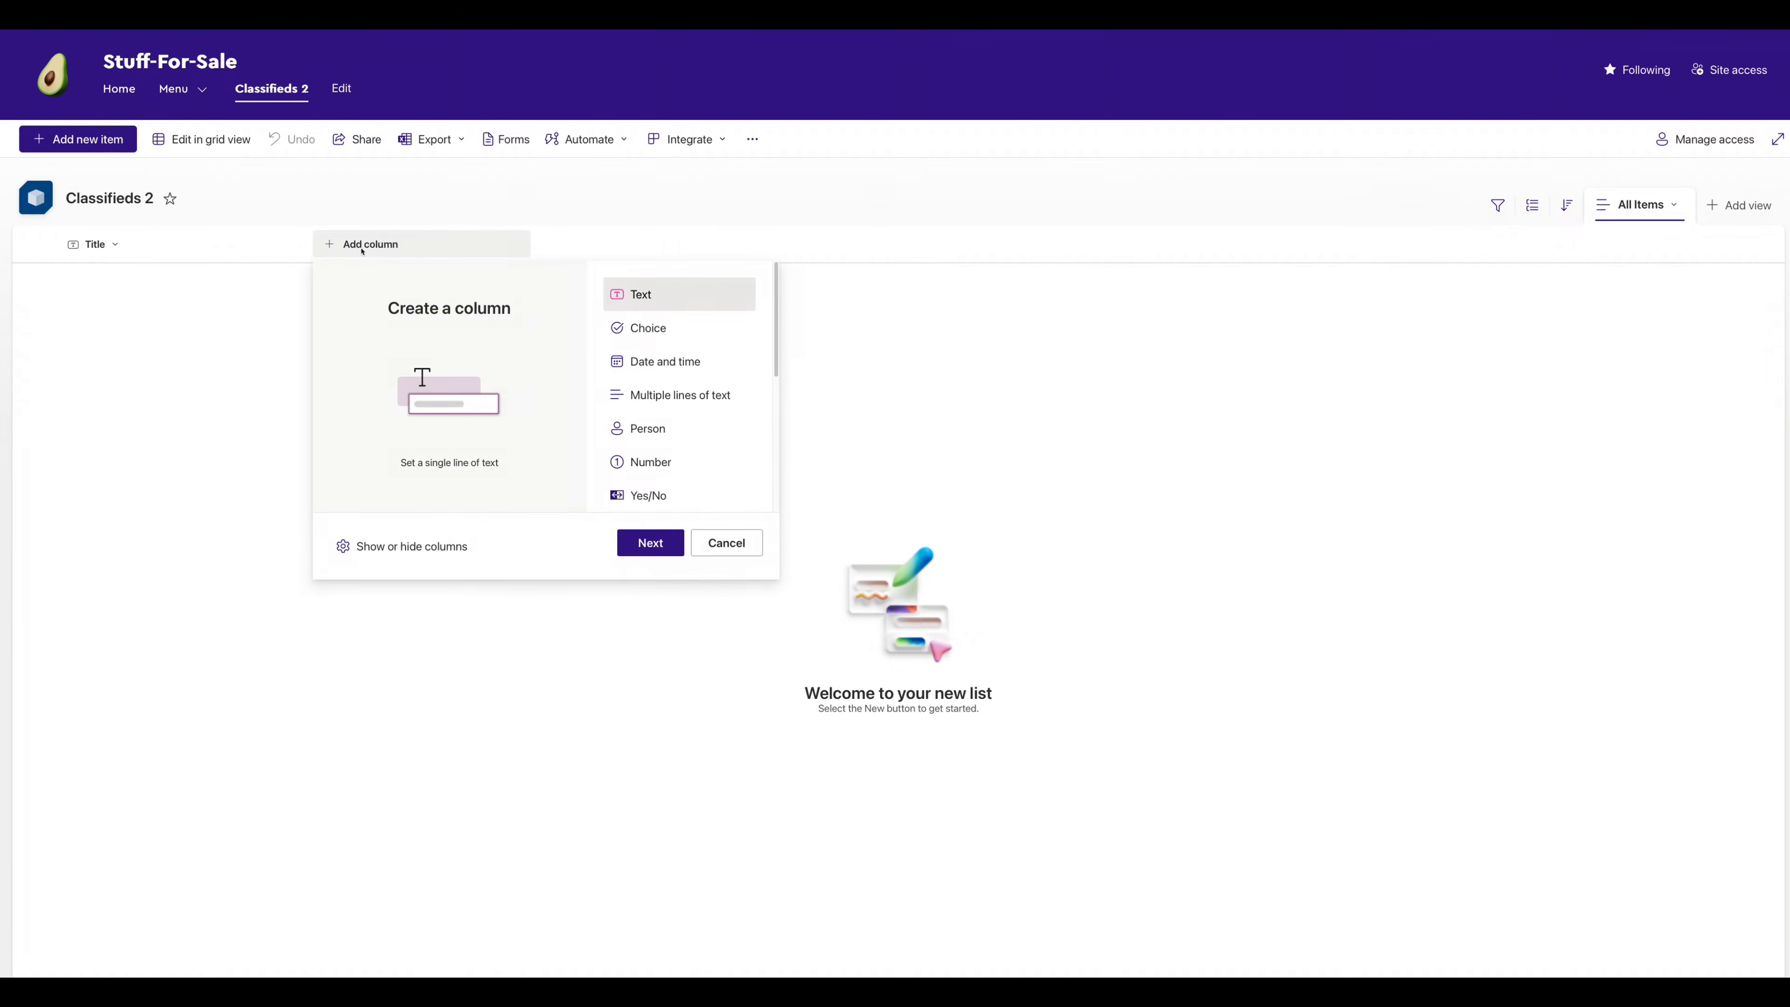
pyautogui.scroll(-3, 698, 380)
pyautogui.click(653, 458)
pyautogui.click(647, 541)
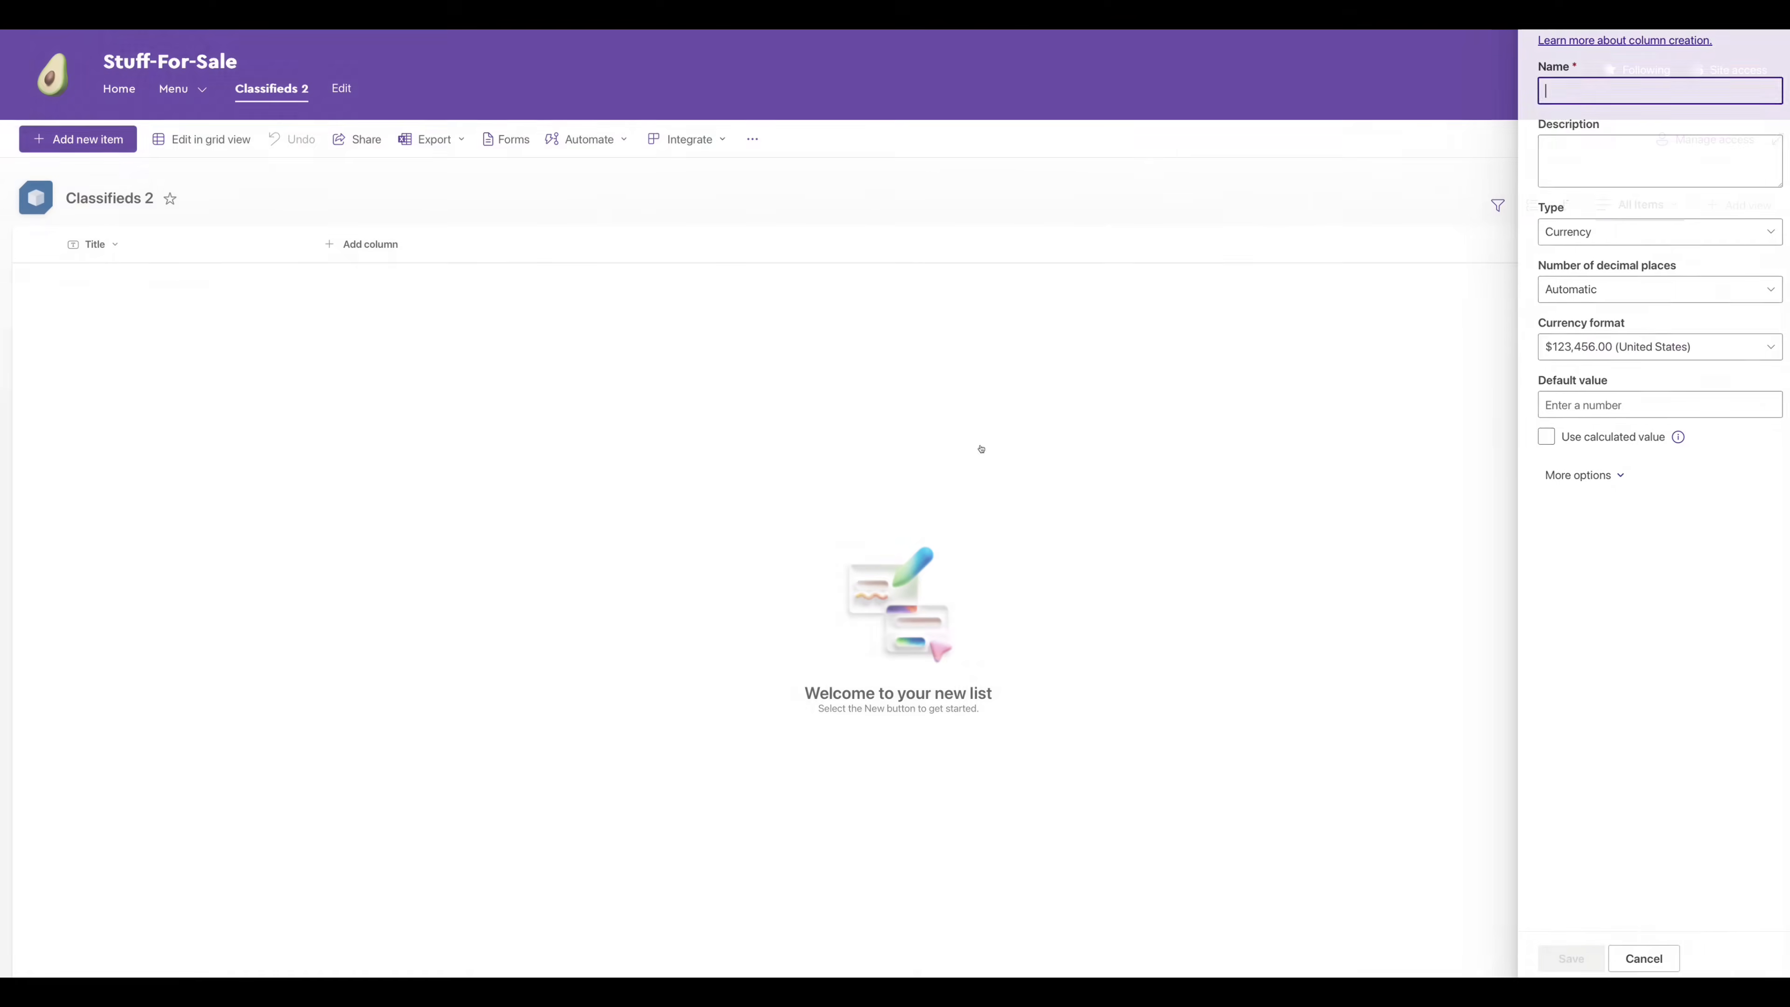
pyautogui.write('Price')
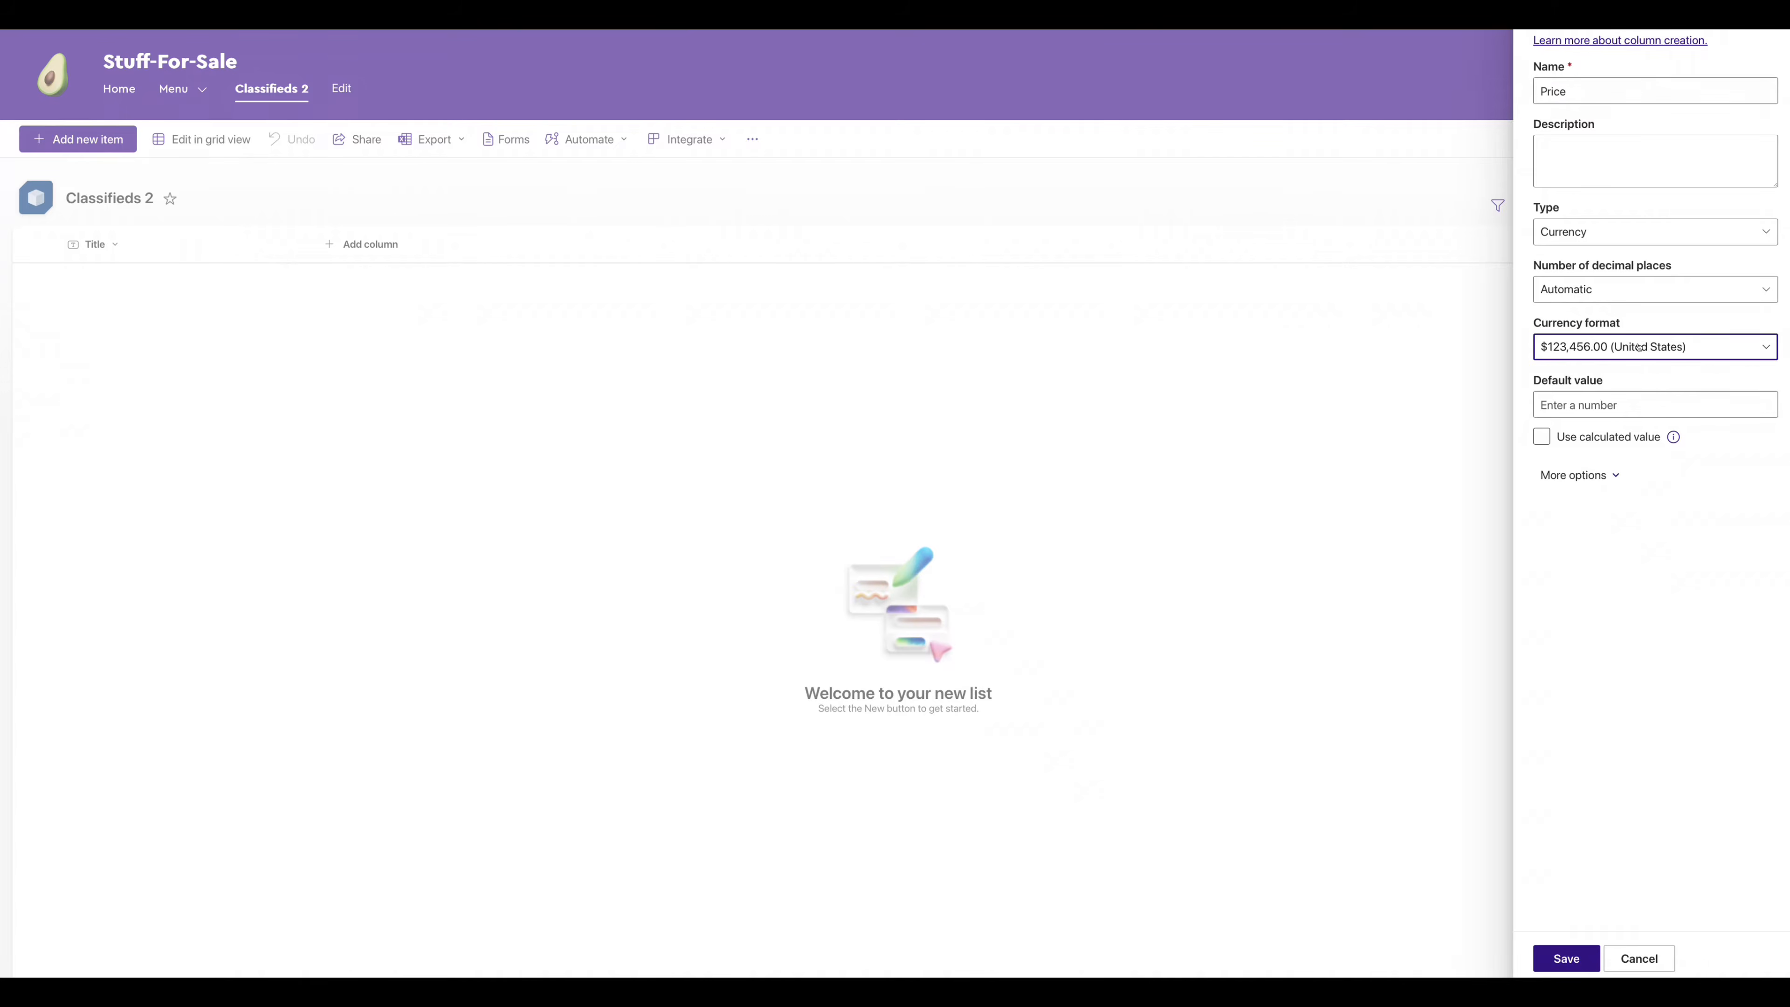
pyautogui.click(1639, 347)
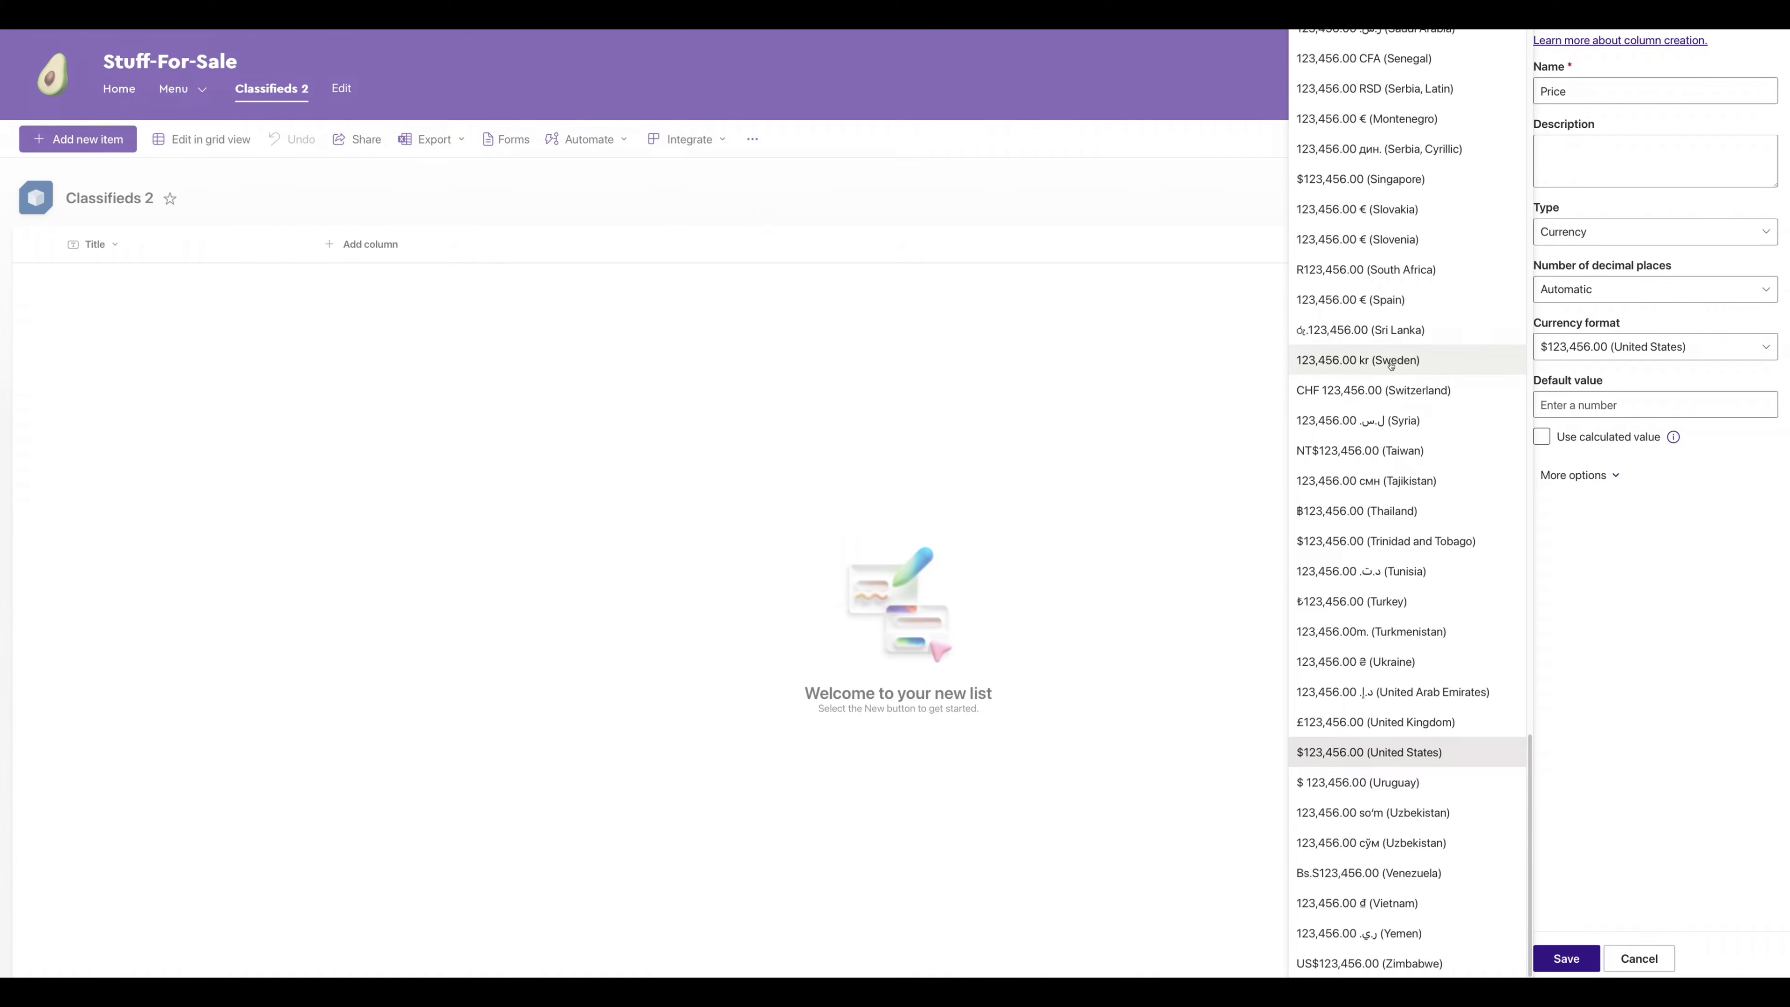
pyautogui.scroll(20, 1391, 366)
pyautogui.click(1333, 77)
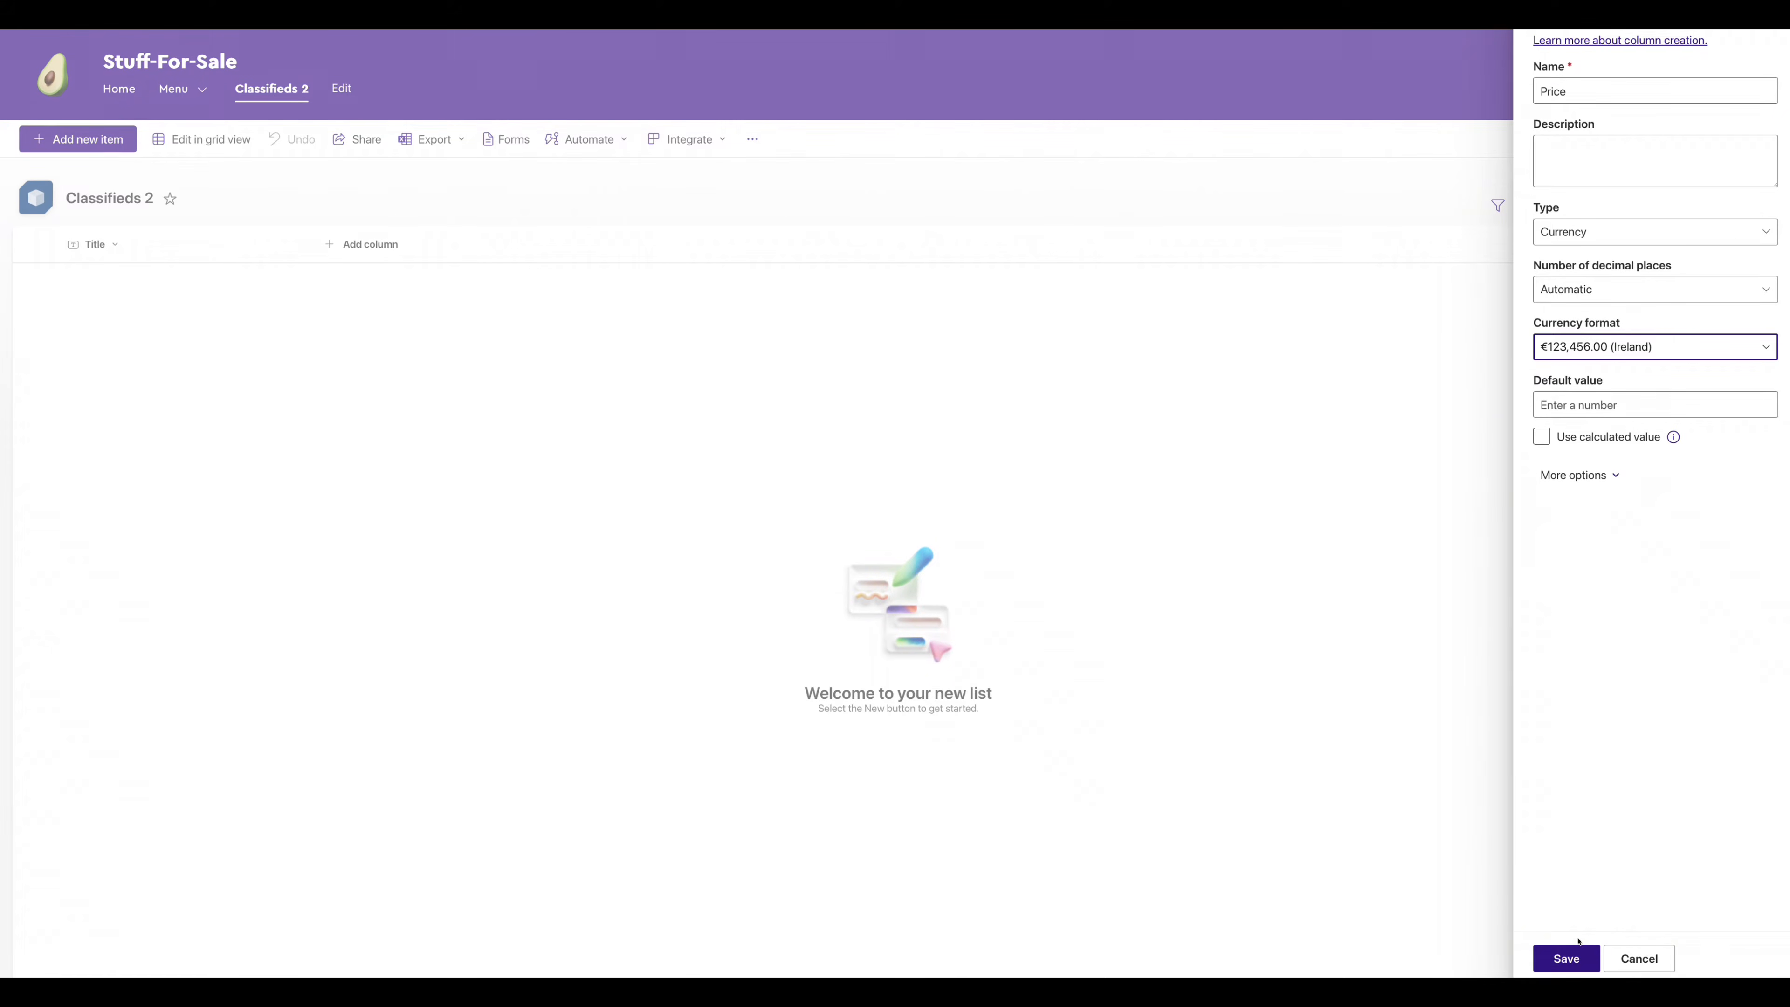
pyautogui.click(1577, 956)
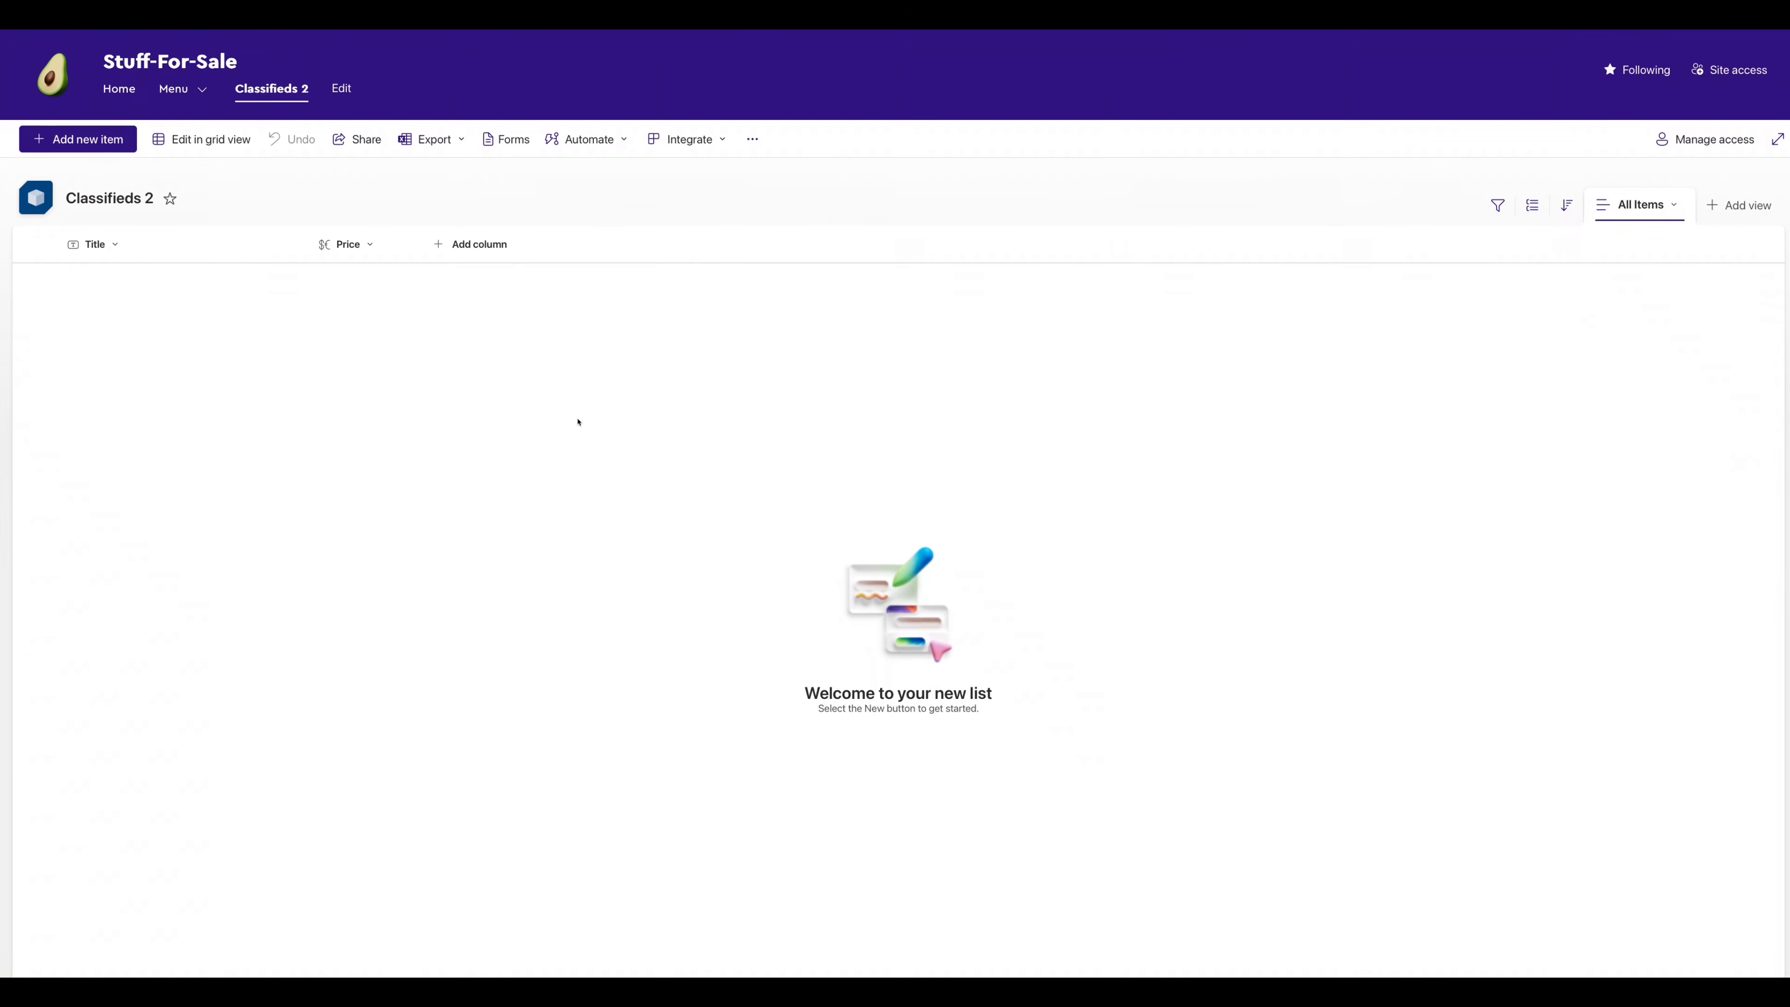
# - Add a single-line text column named ItemDescription after Price, then open Settings
pyautogui.click(471, 244)
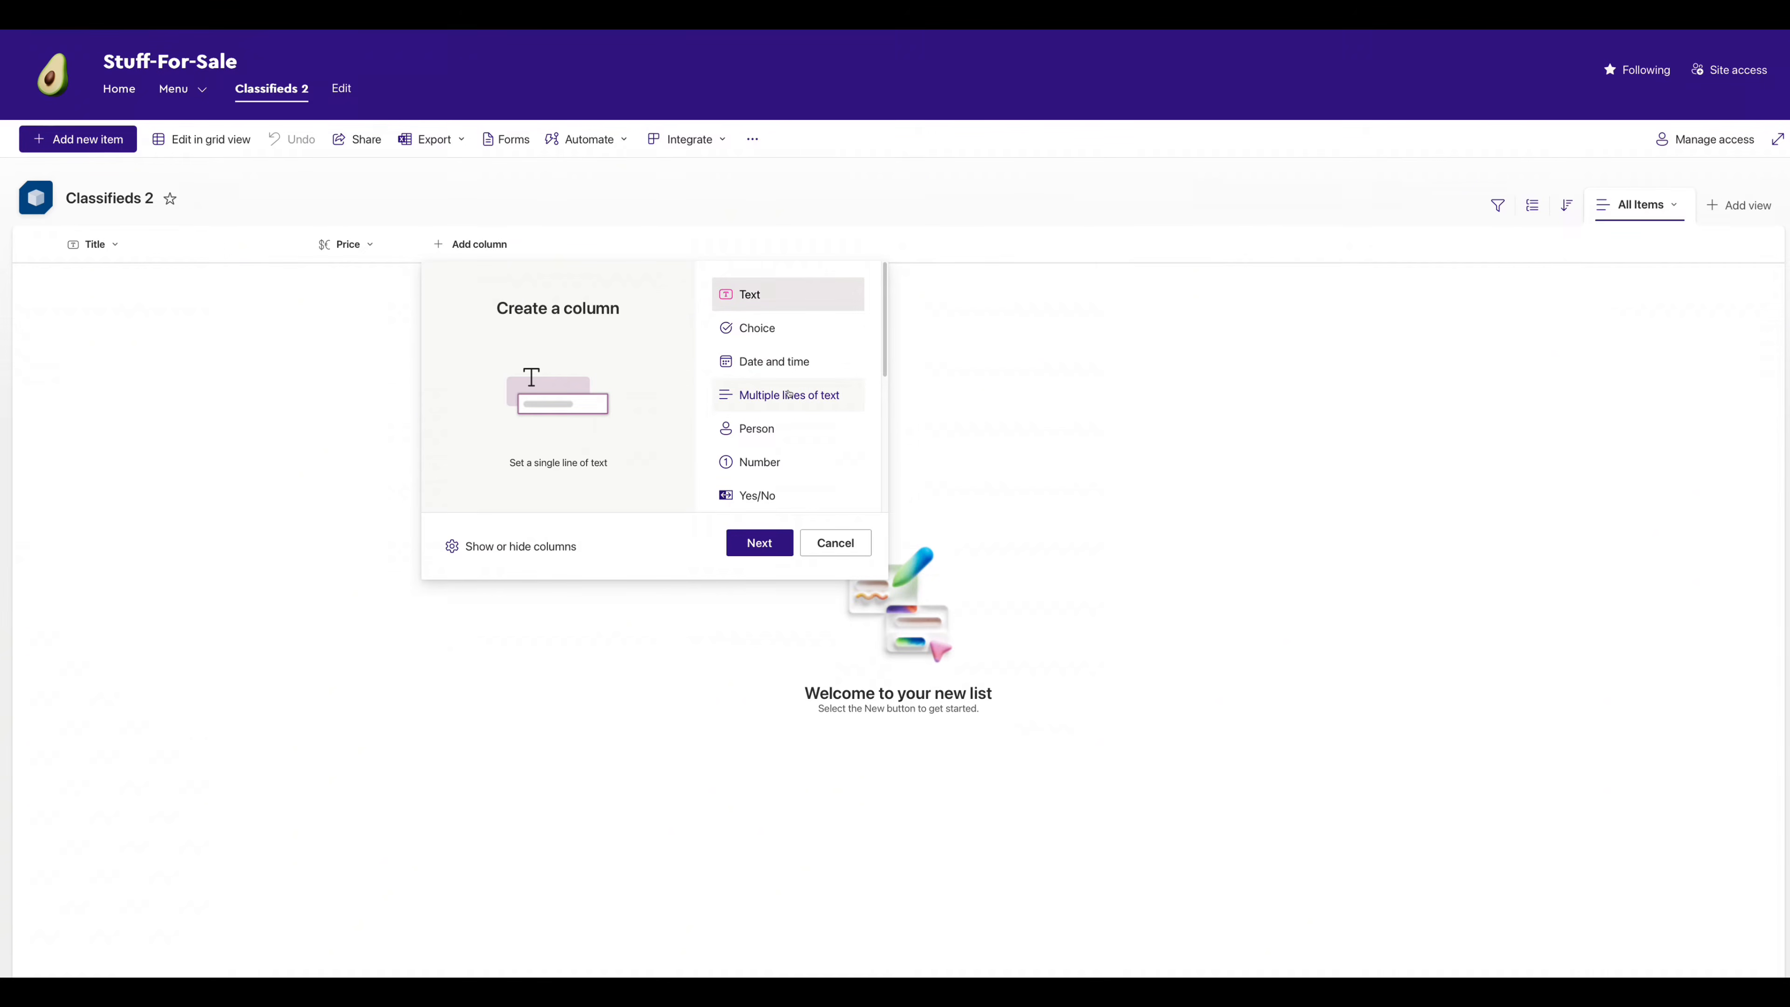
pyautogui.click(833, 553)
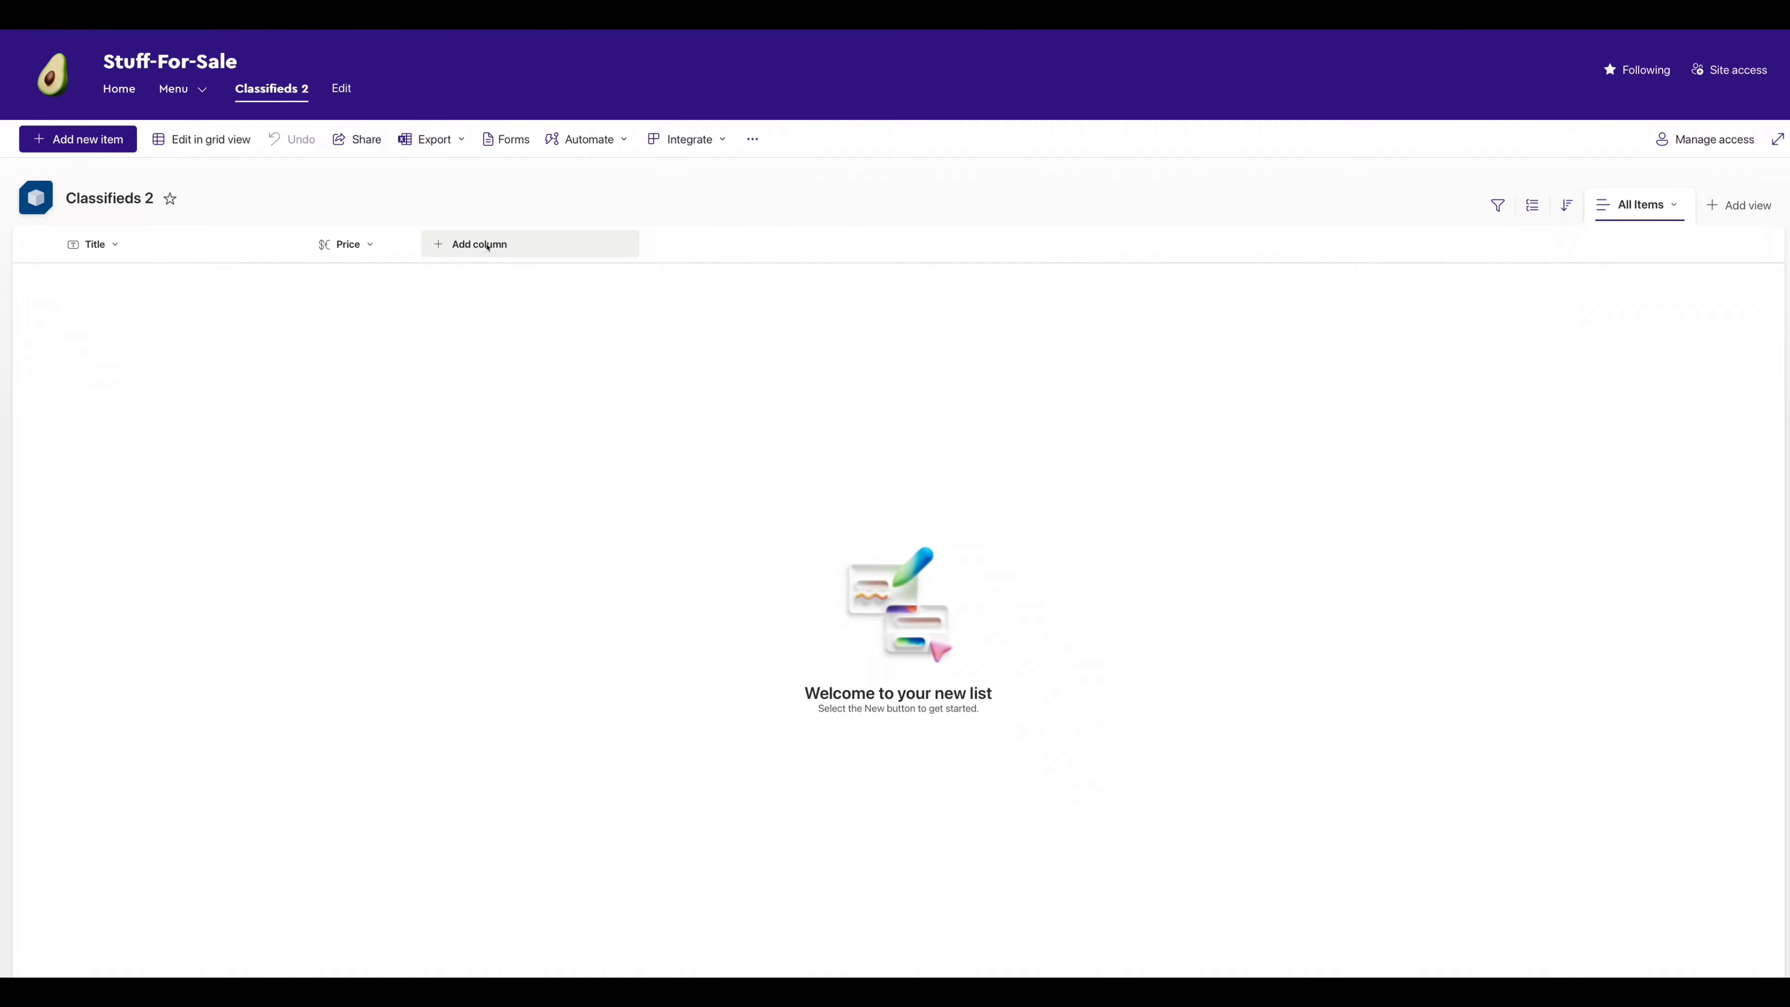
pyautogui.click(471, 244)
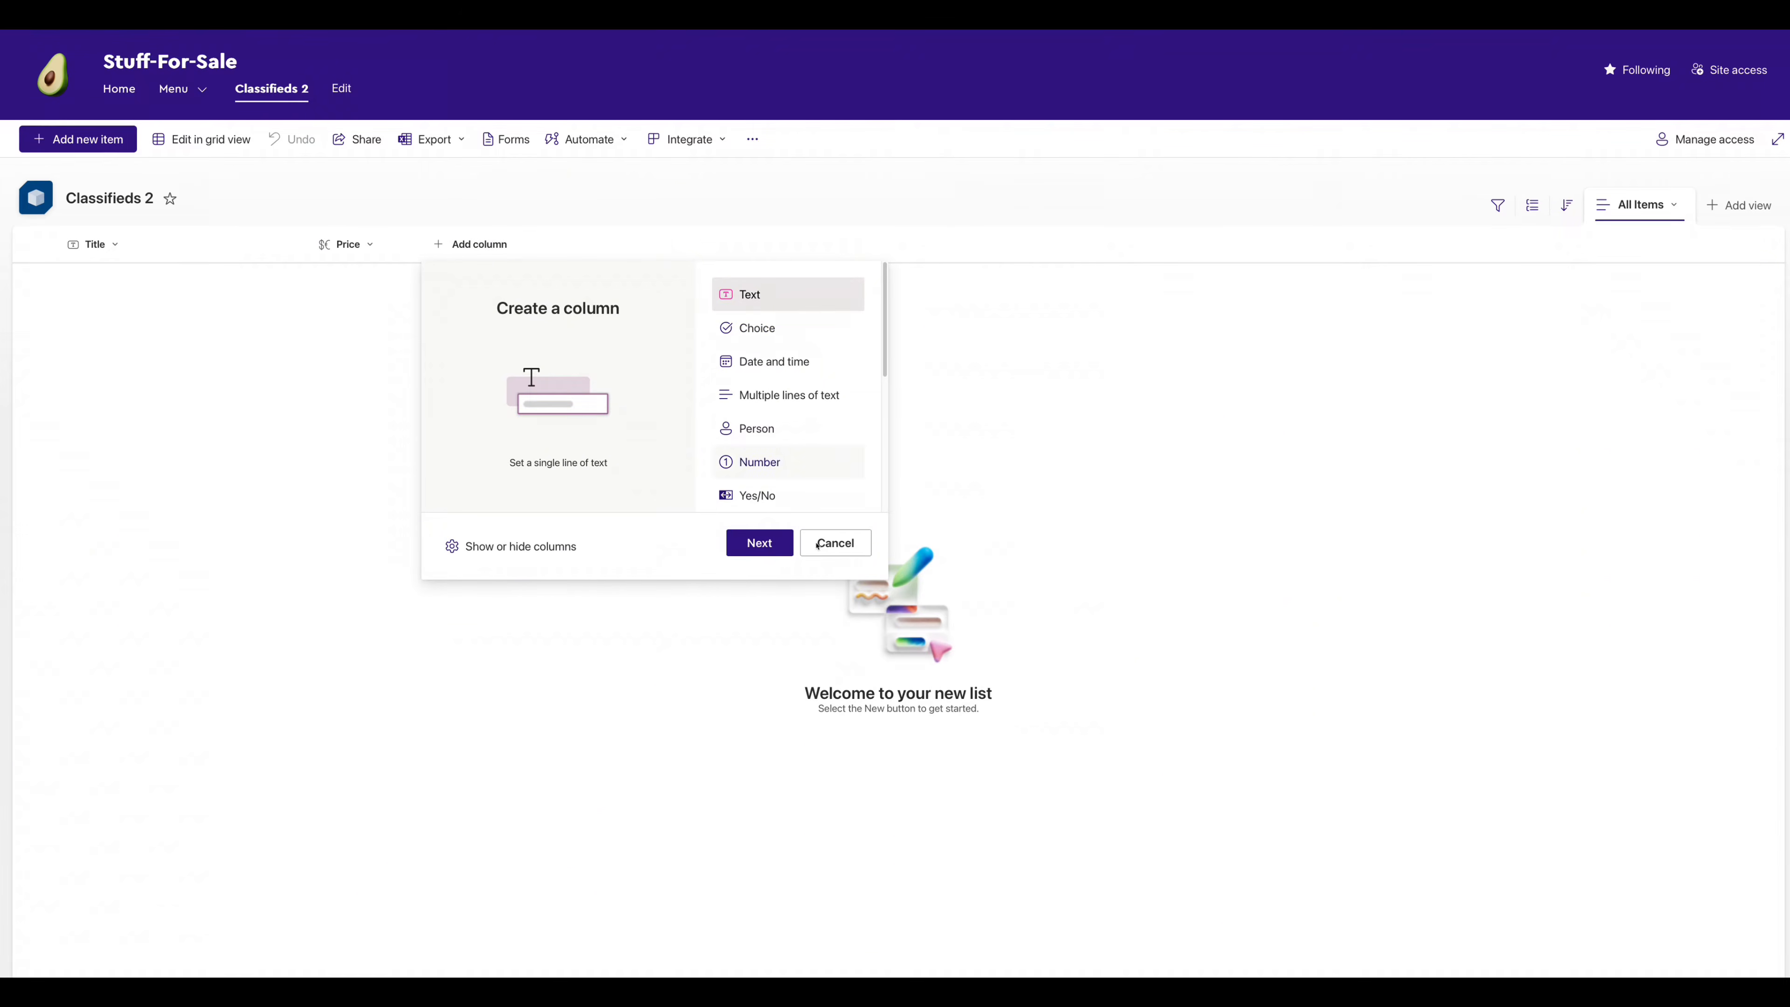
pyautogui.click(783, 548)
pyautogui.write('Ite')
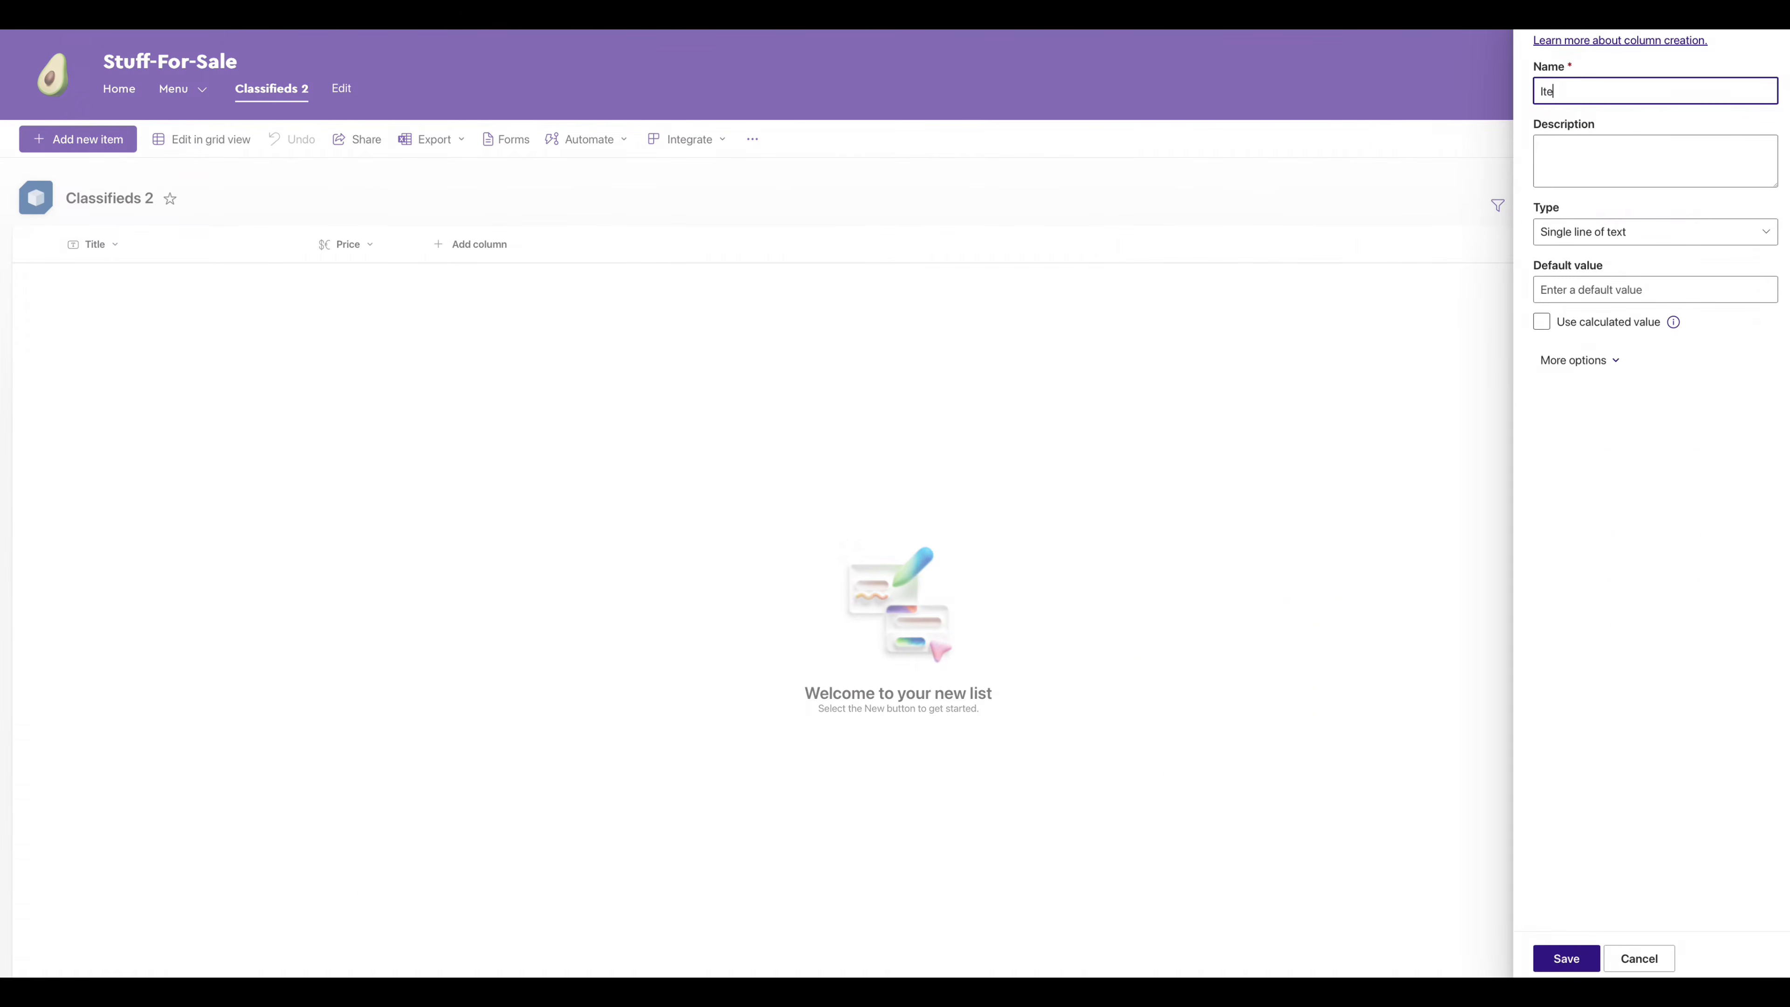
pyautogui.write('mDescription')
pyautogui.click(1577, 959)
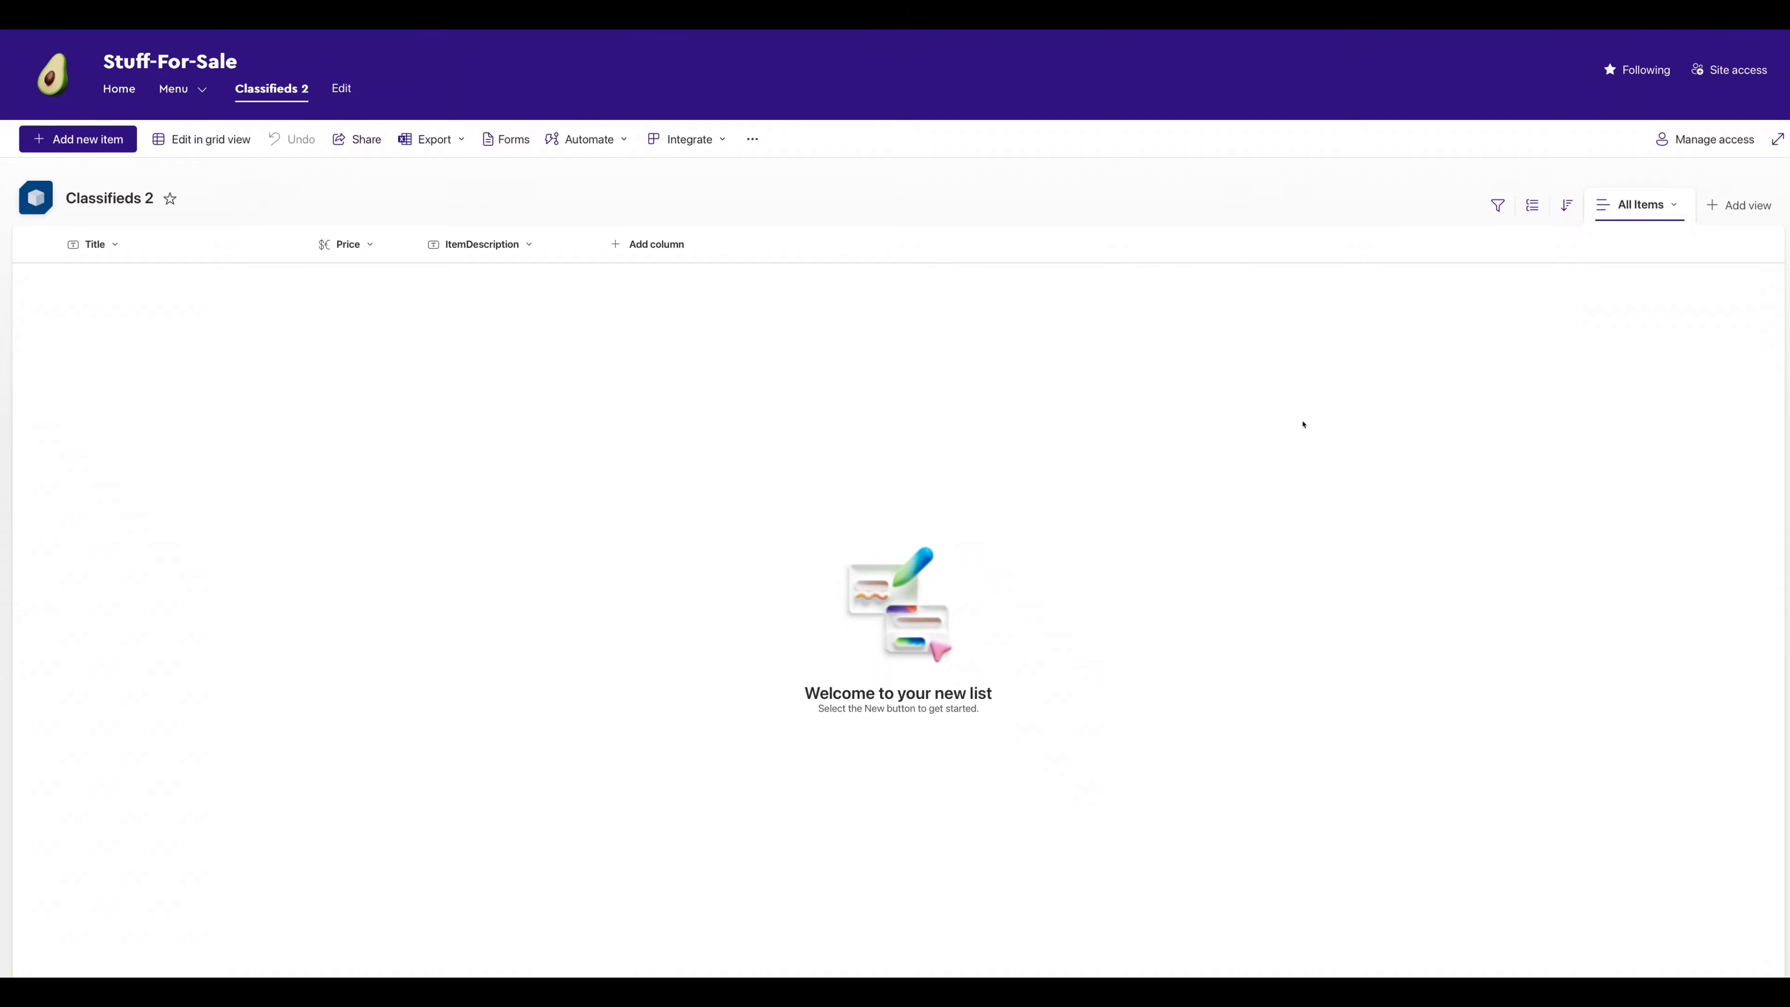
pyautogui.click(1693, 14)
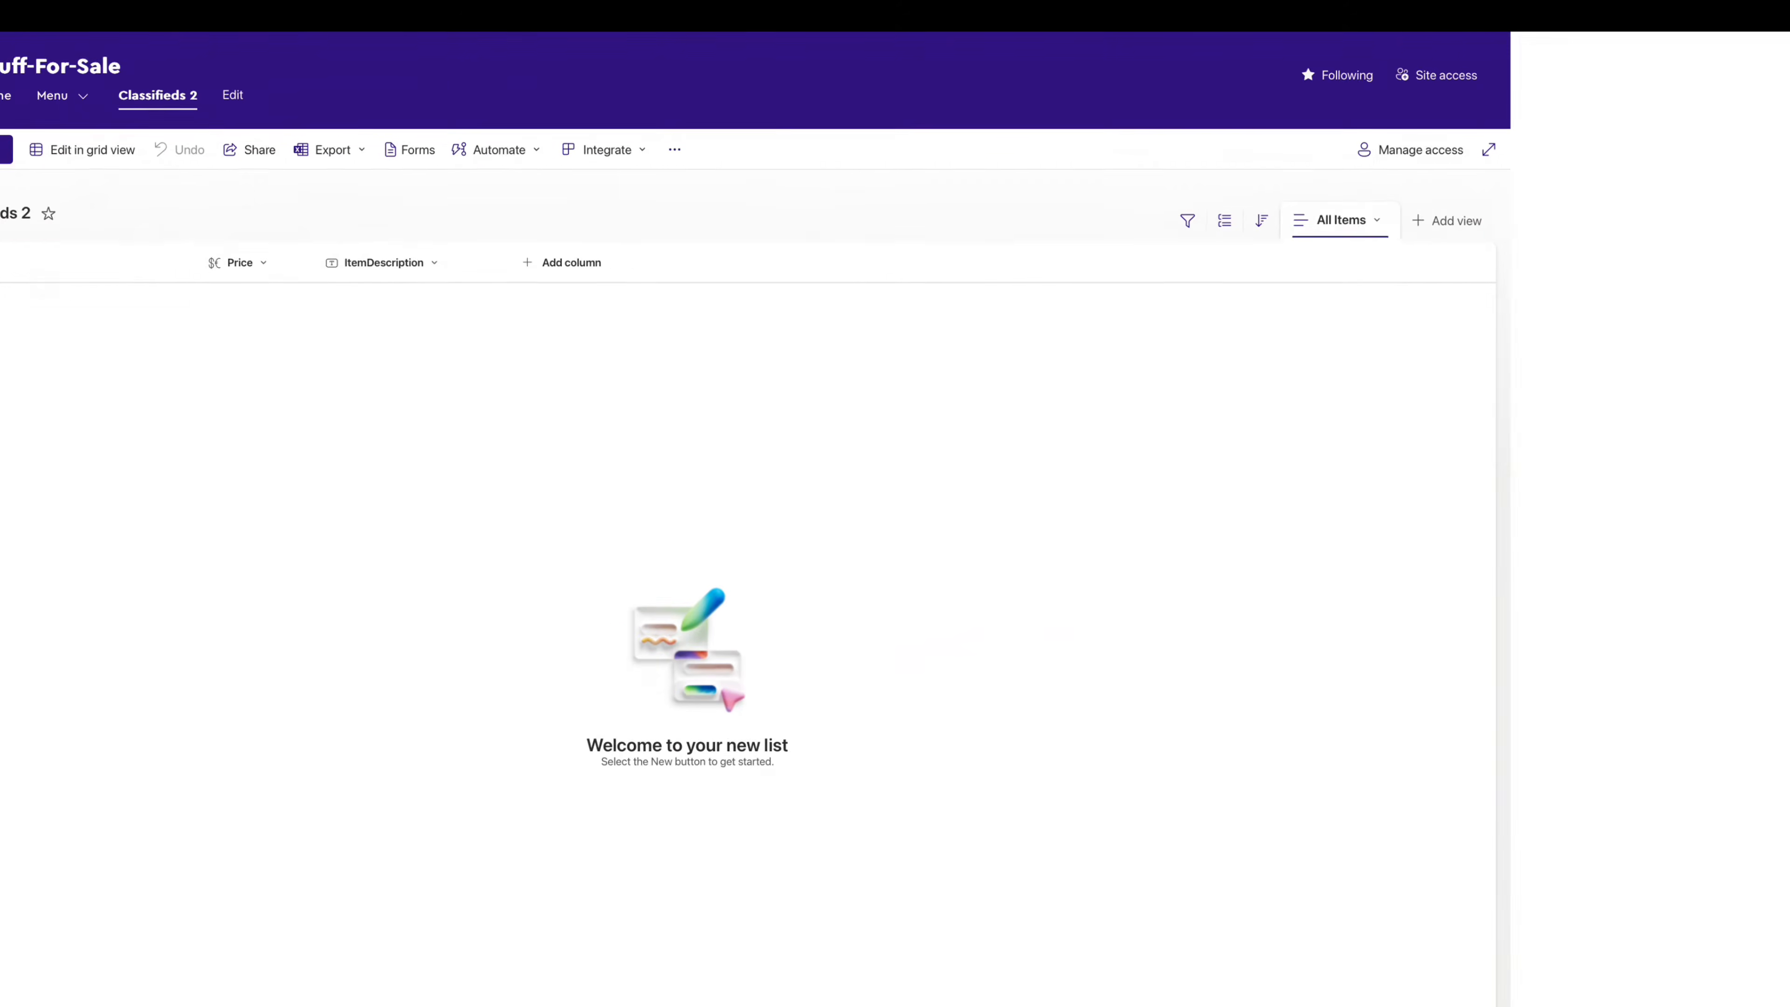
# - Open the Classifieds 2 validation settings and begin the formula =LEN(ItemDescription)
pyautogui.click(1539, 218)
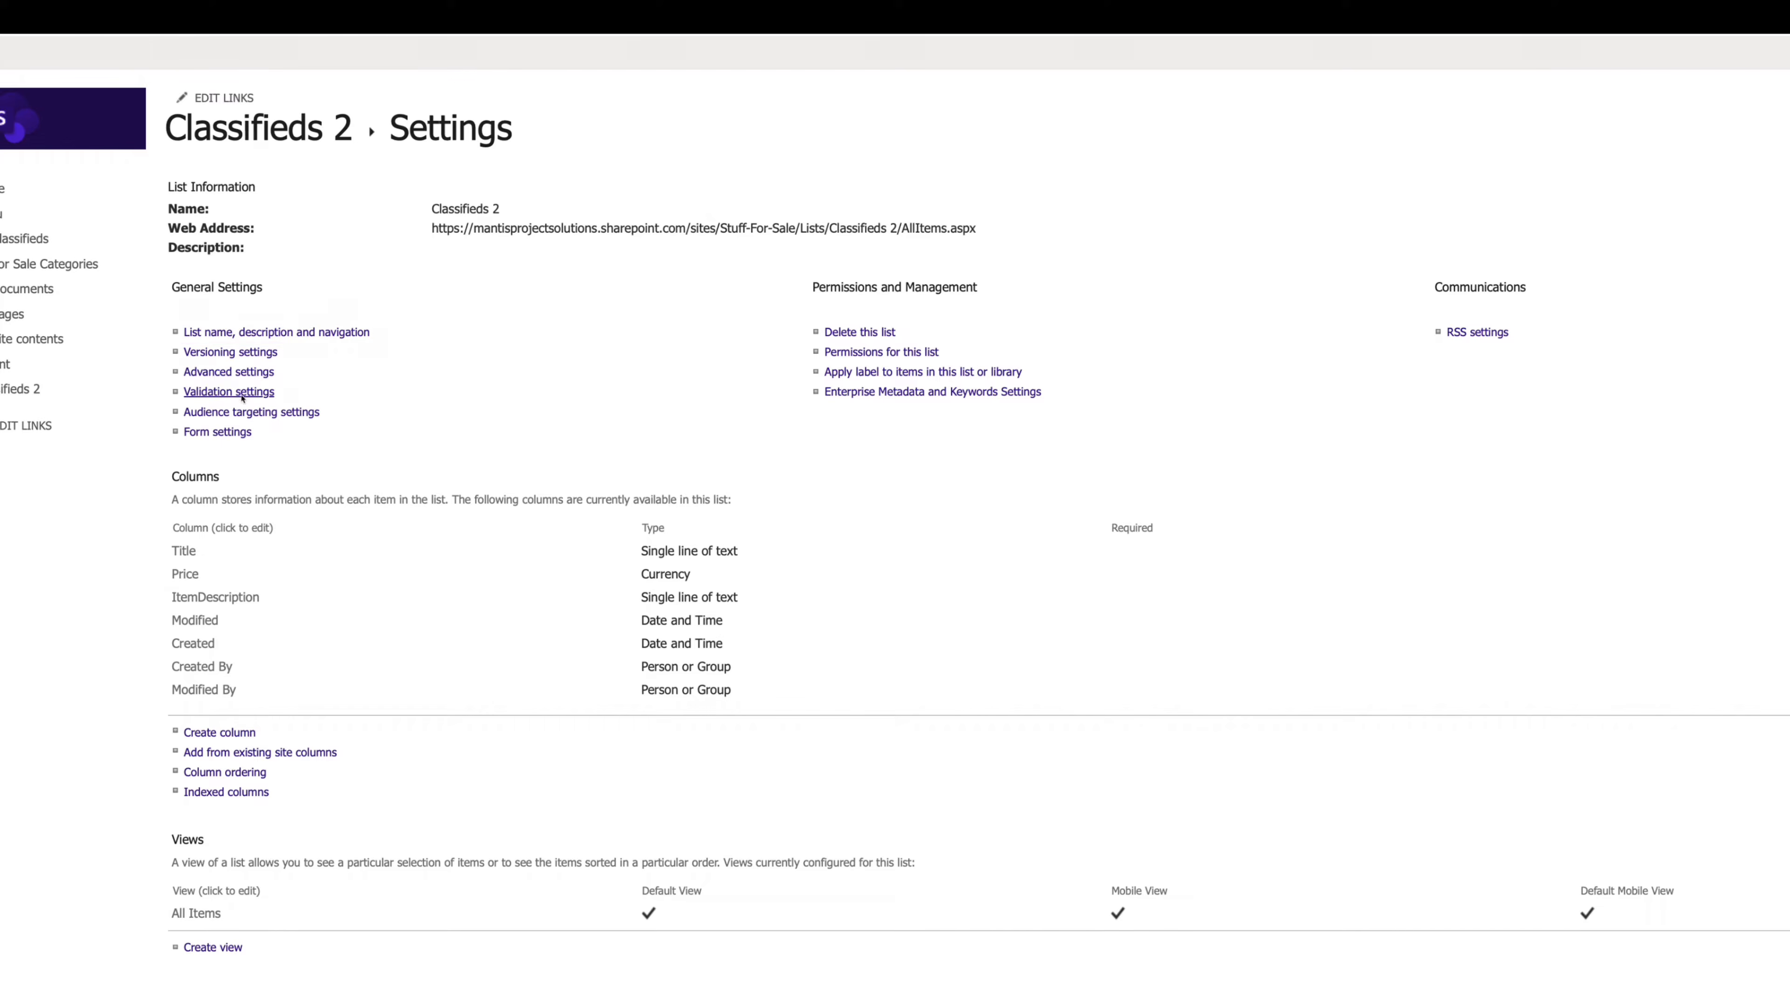
pyautogui.click(242, 393)
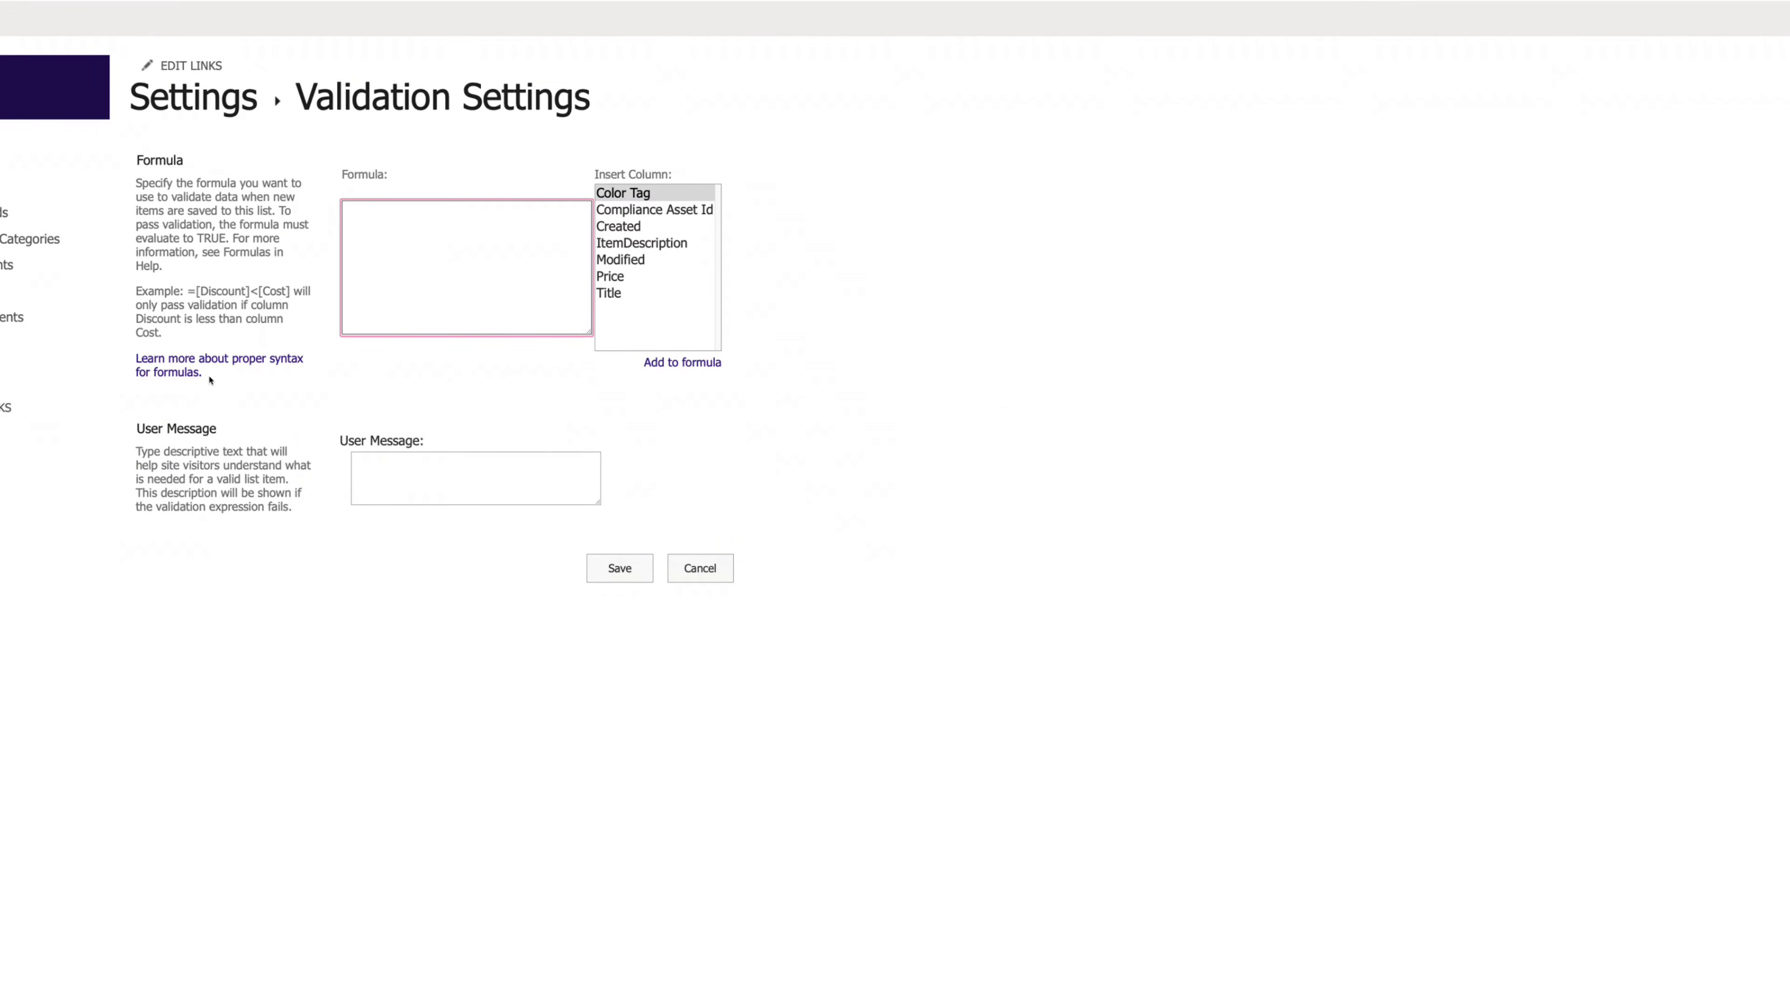
pyautogui.write('=LEN')
pyautogui.click(643, 244)
pyautogui.click(705, 362)
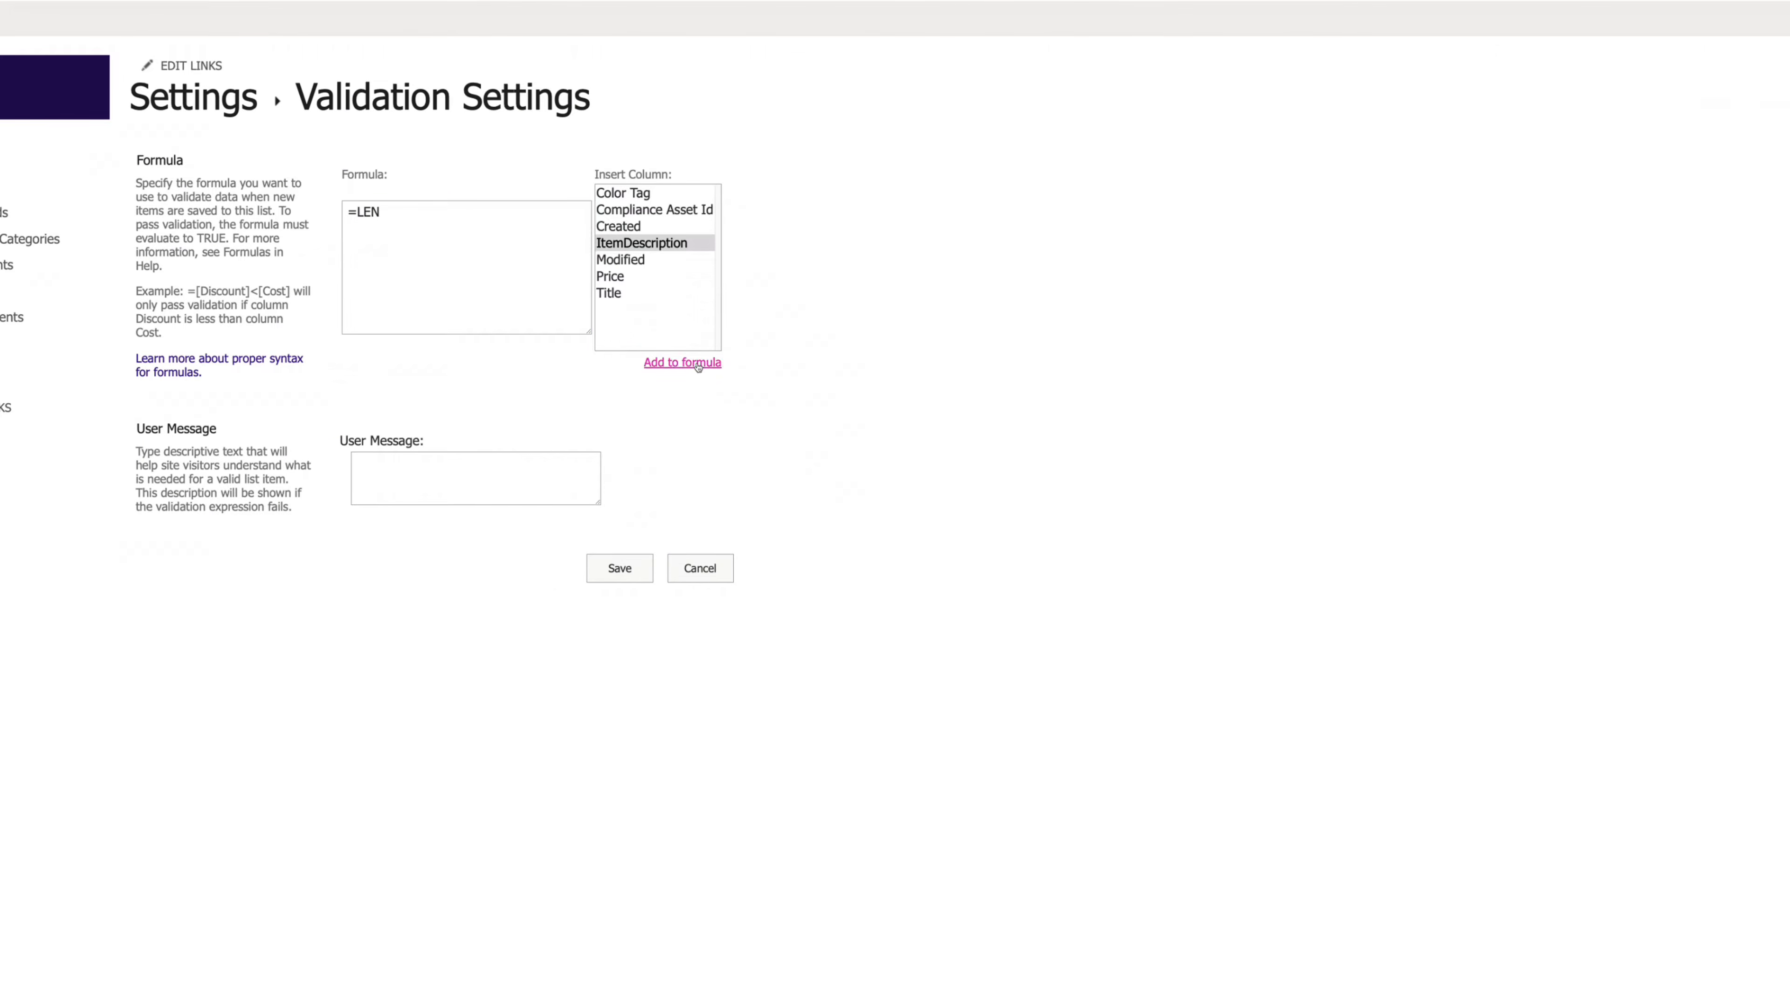
pyautogui.click(486, 222)
pyautogui.press('BackSpace')
pyautogui.write(')')
pyautogui.press('Left')
pyautogui.press('Left')
pyautogui.press('Left')
pyautogui.press('Left')
pyautogui.press('Left')
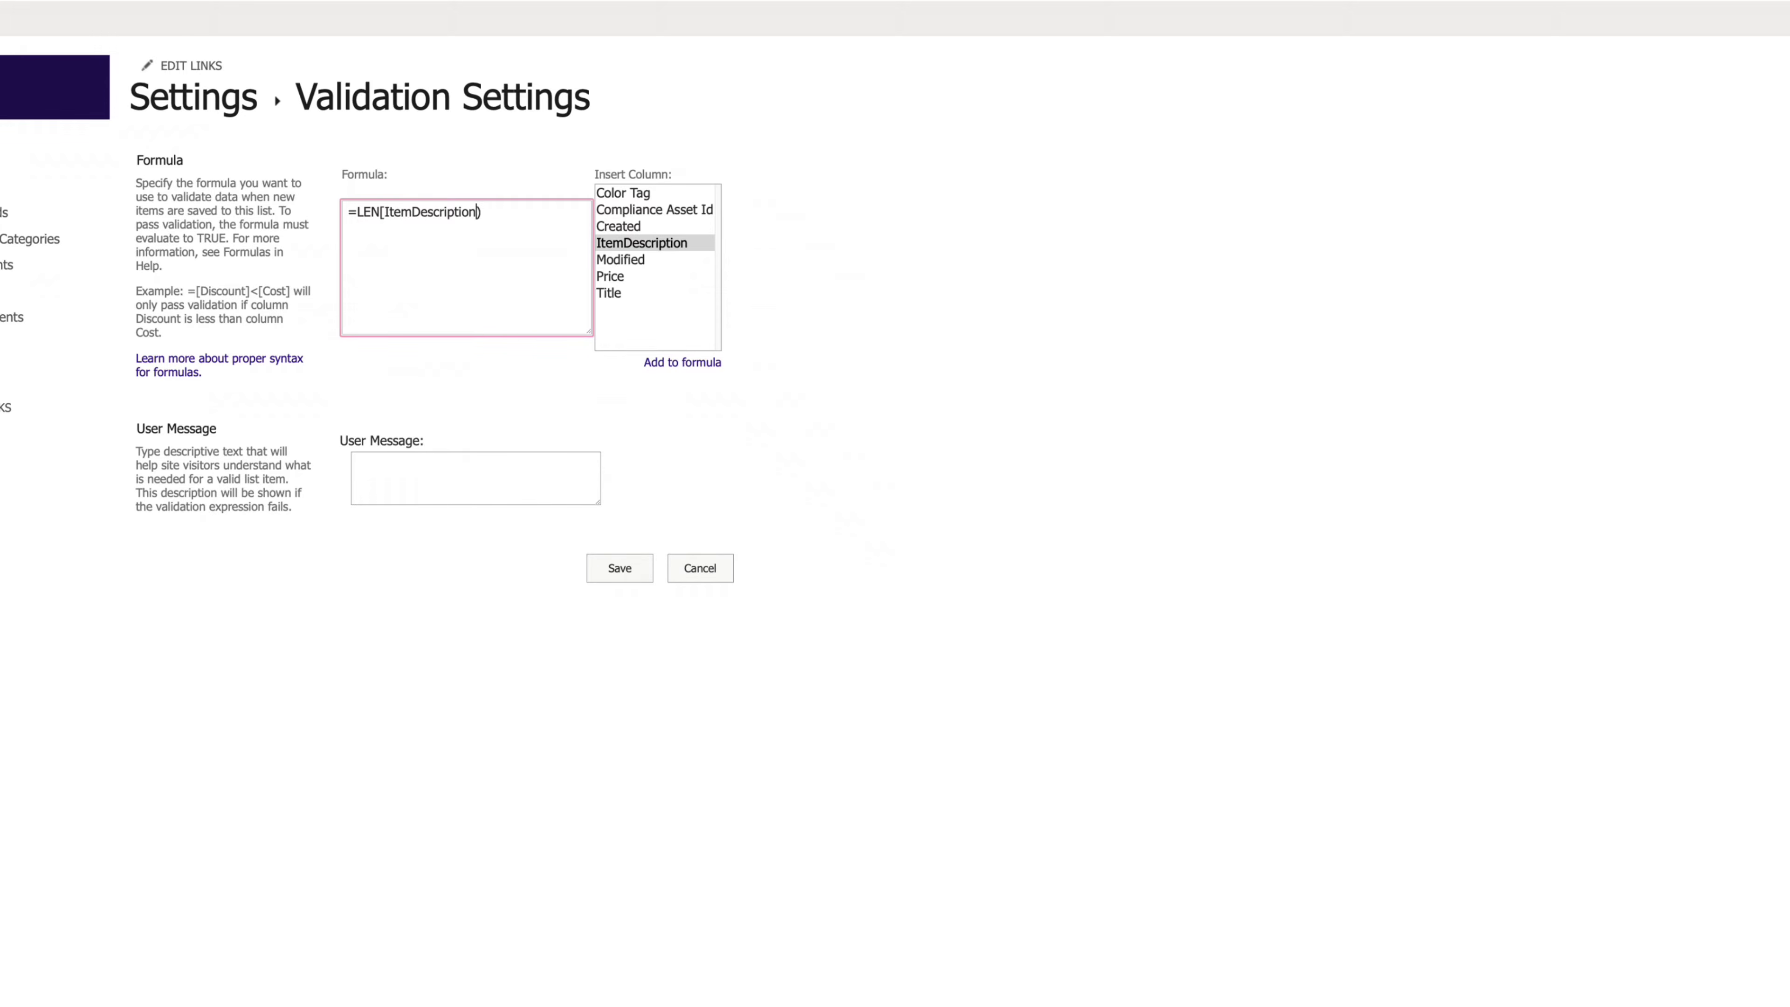
# - Paste the 200-character maximum message, complete the formula with <200, and save
pyautogui.click(398, 464)
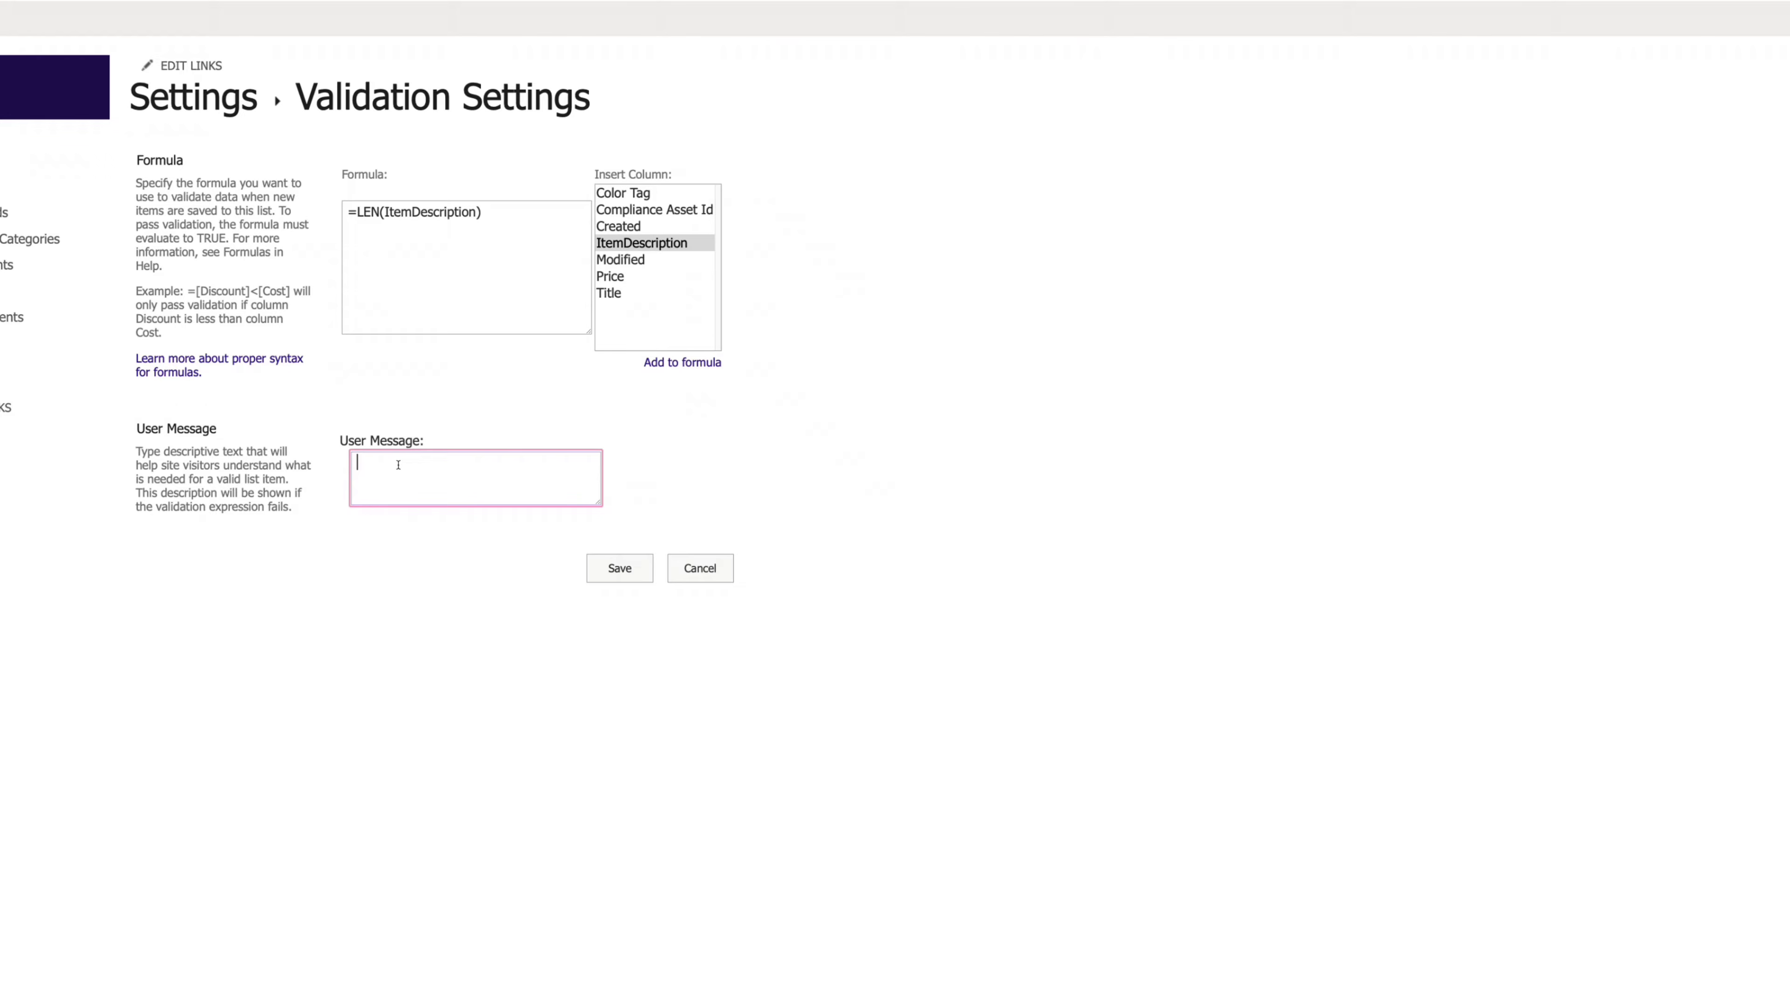
pyautogui.write('Please use a maximum of 200 characters for your item description')
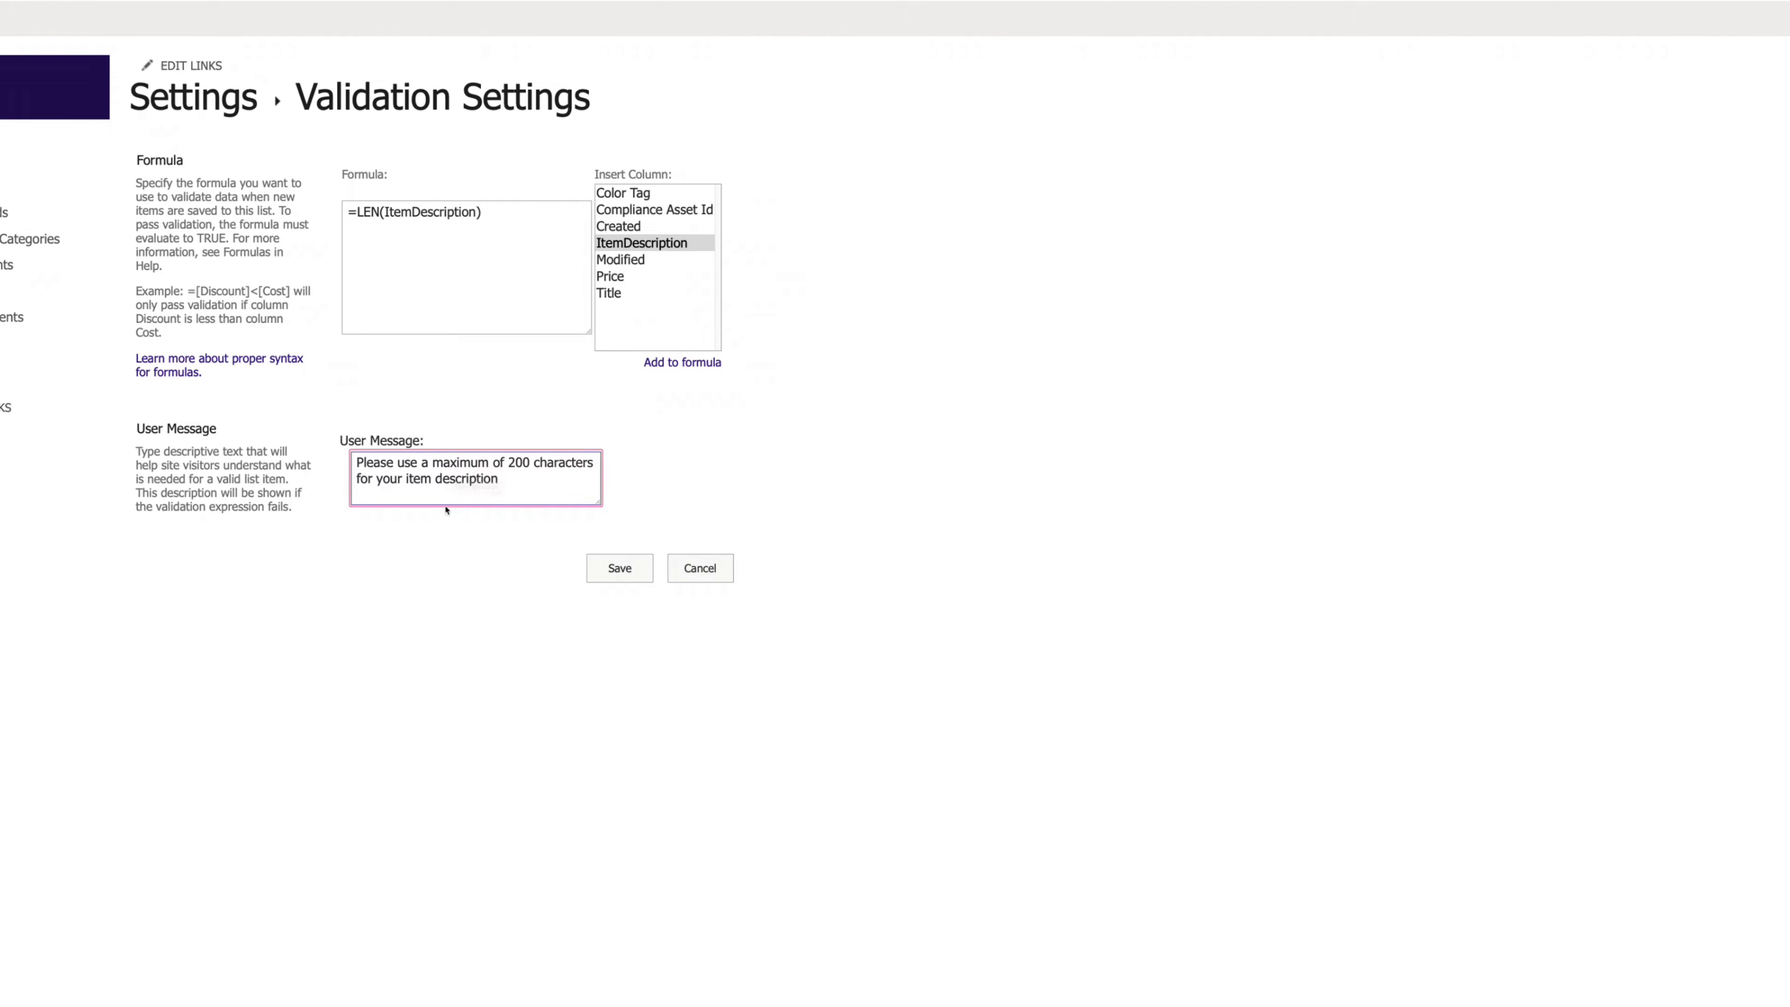
pyautogui.click(501, 214)
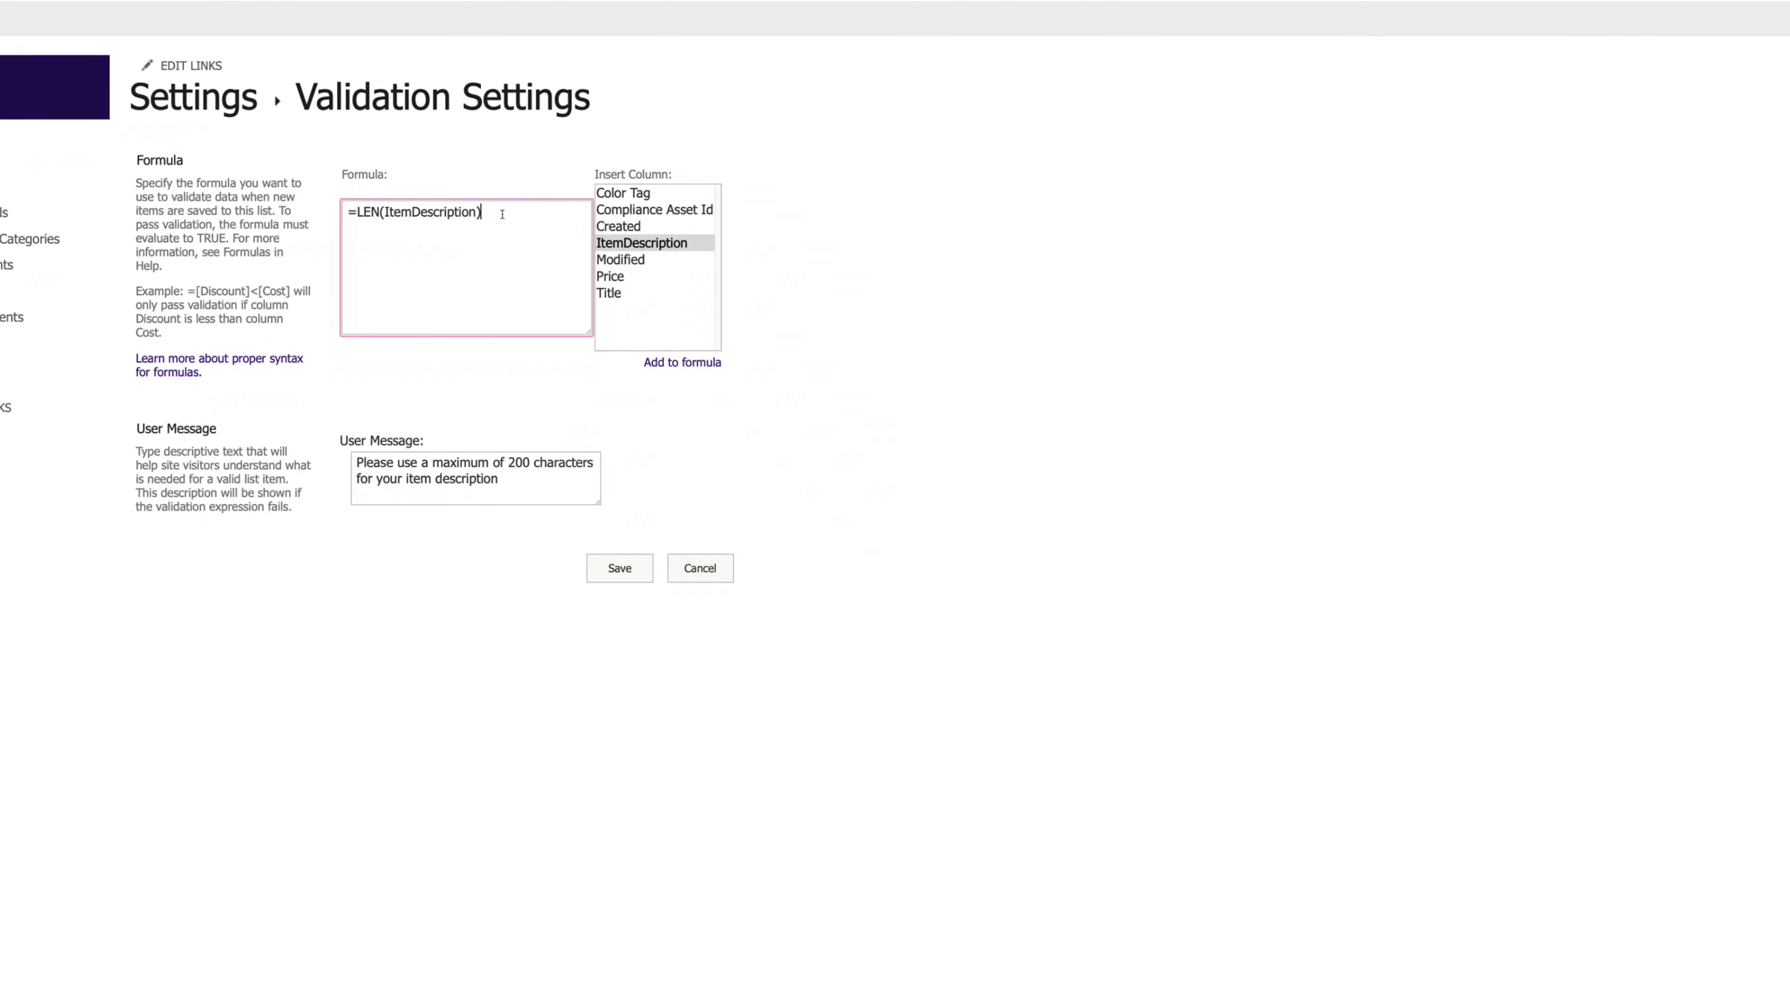
pyautogui.write('<200')
pyautogui.click(507, 487)
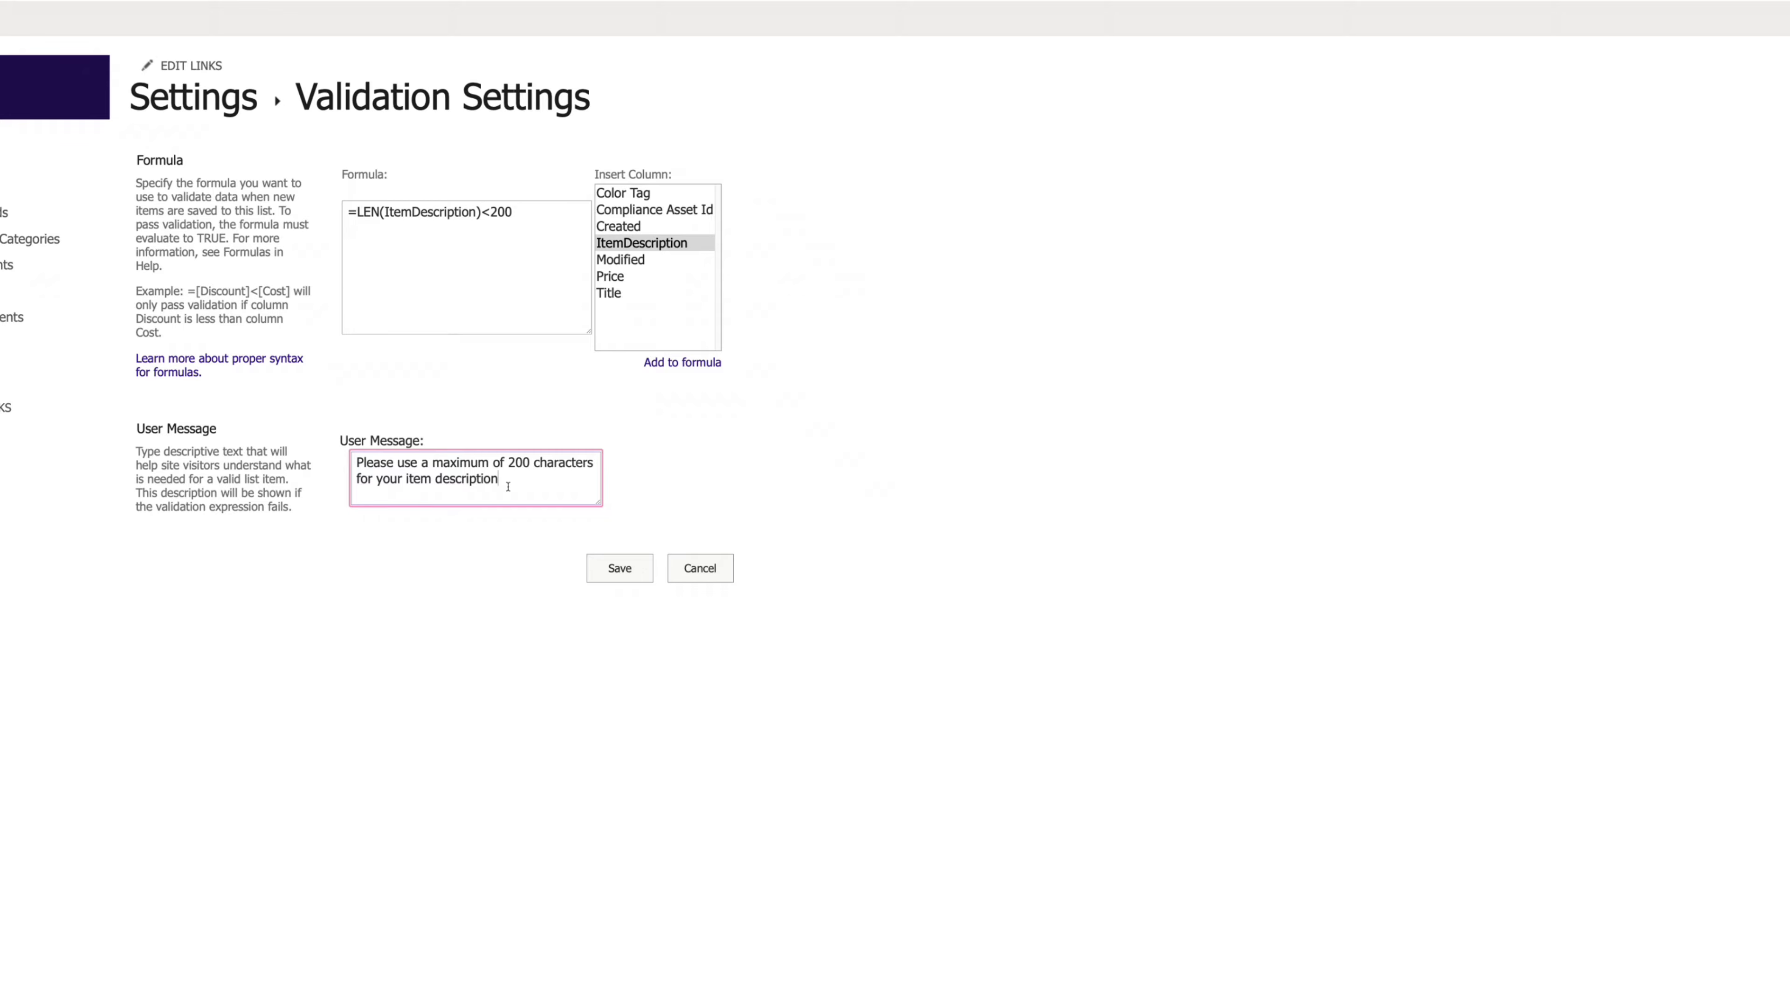
pyautogui.click(634, 577)
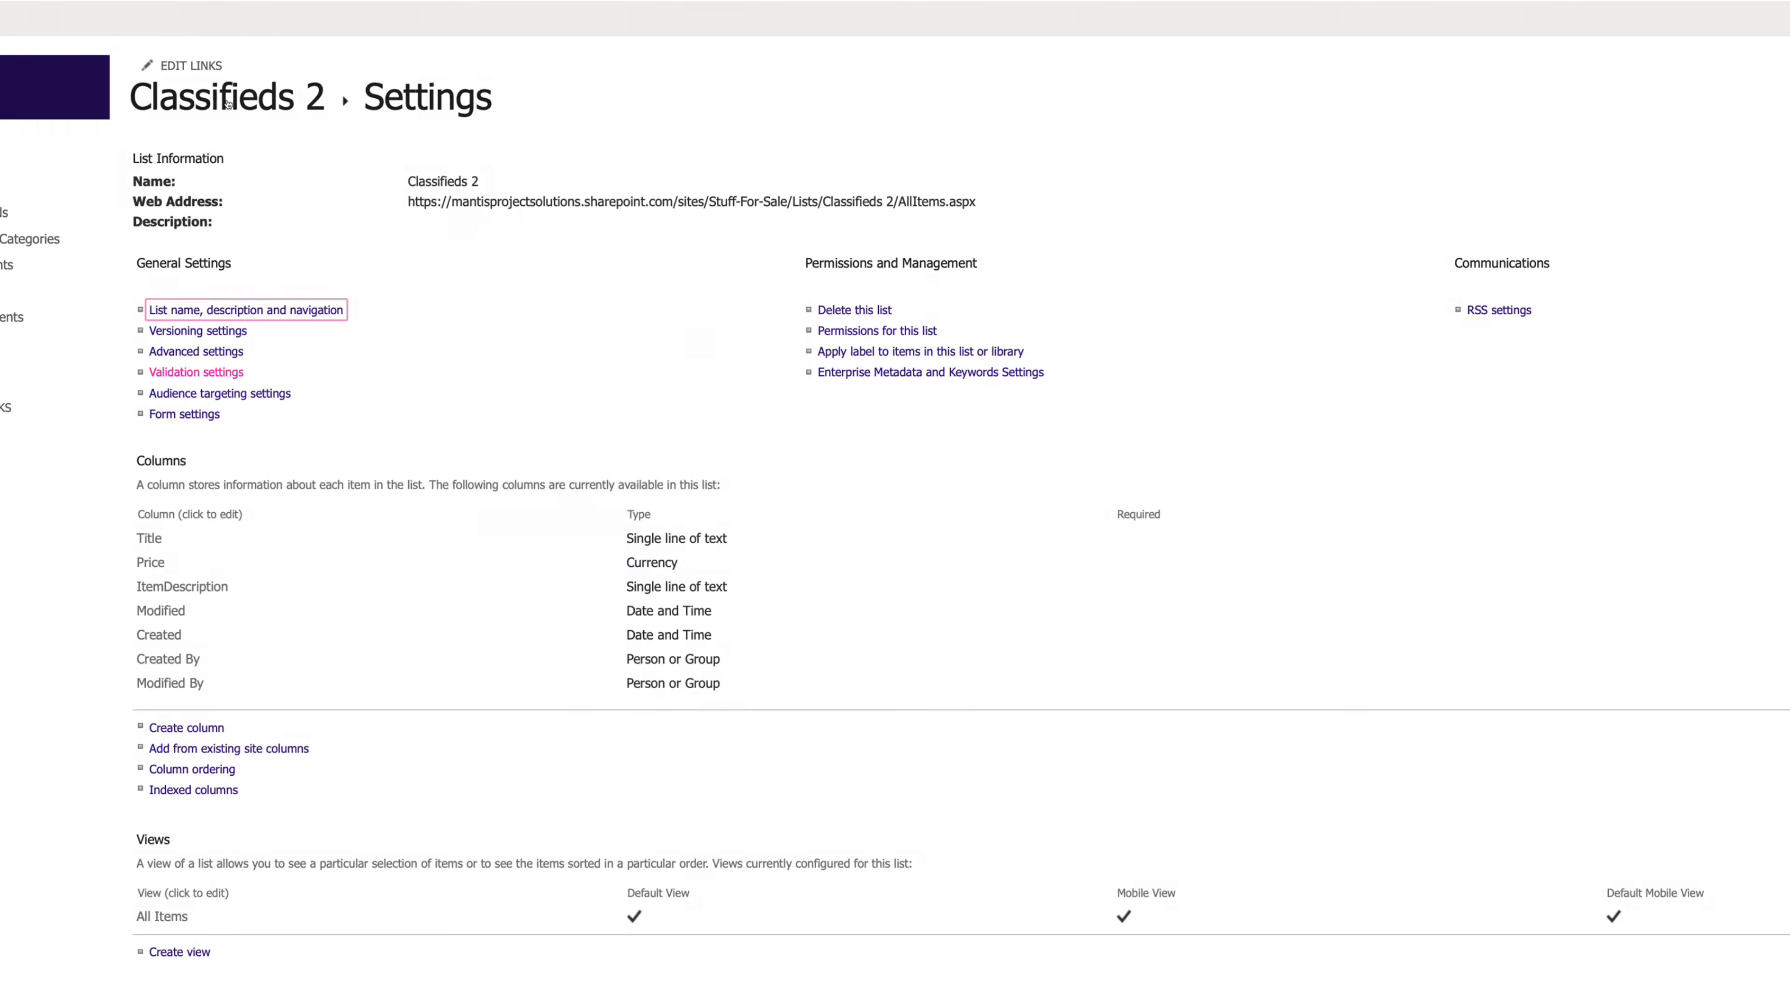
# - Change the ItemDescription column type to Multiple lines of text
pyautogui.click(226, 102)
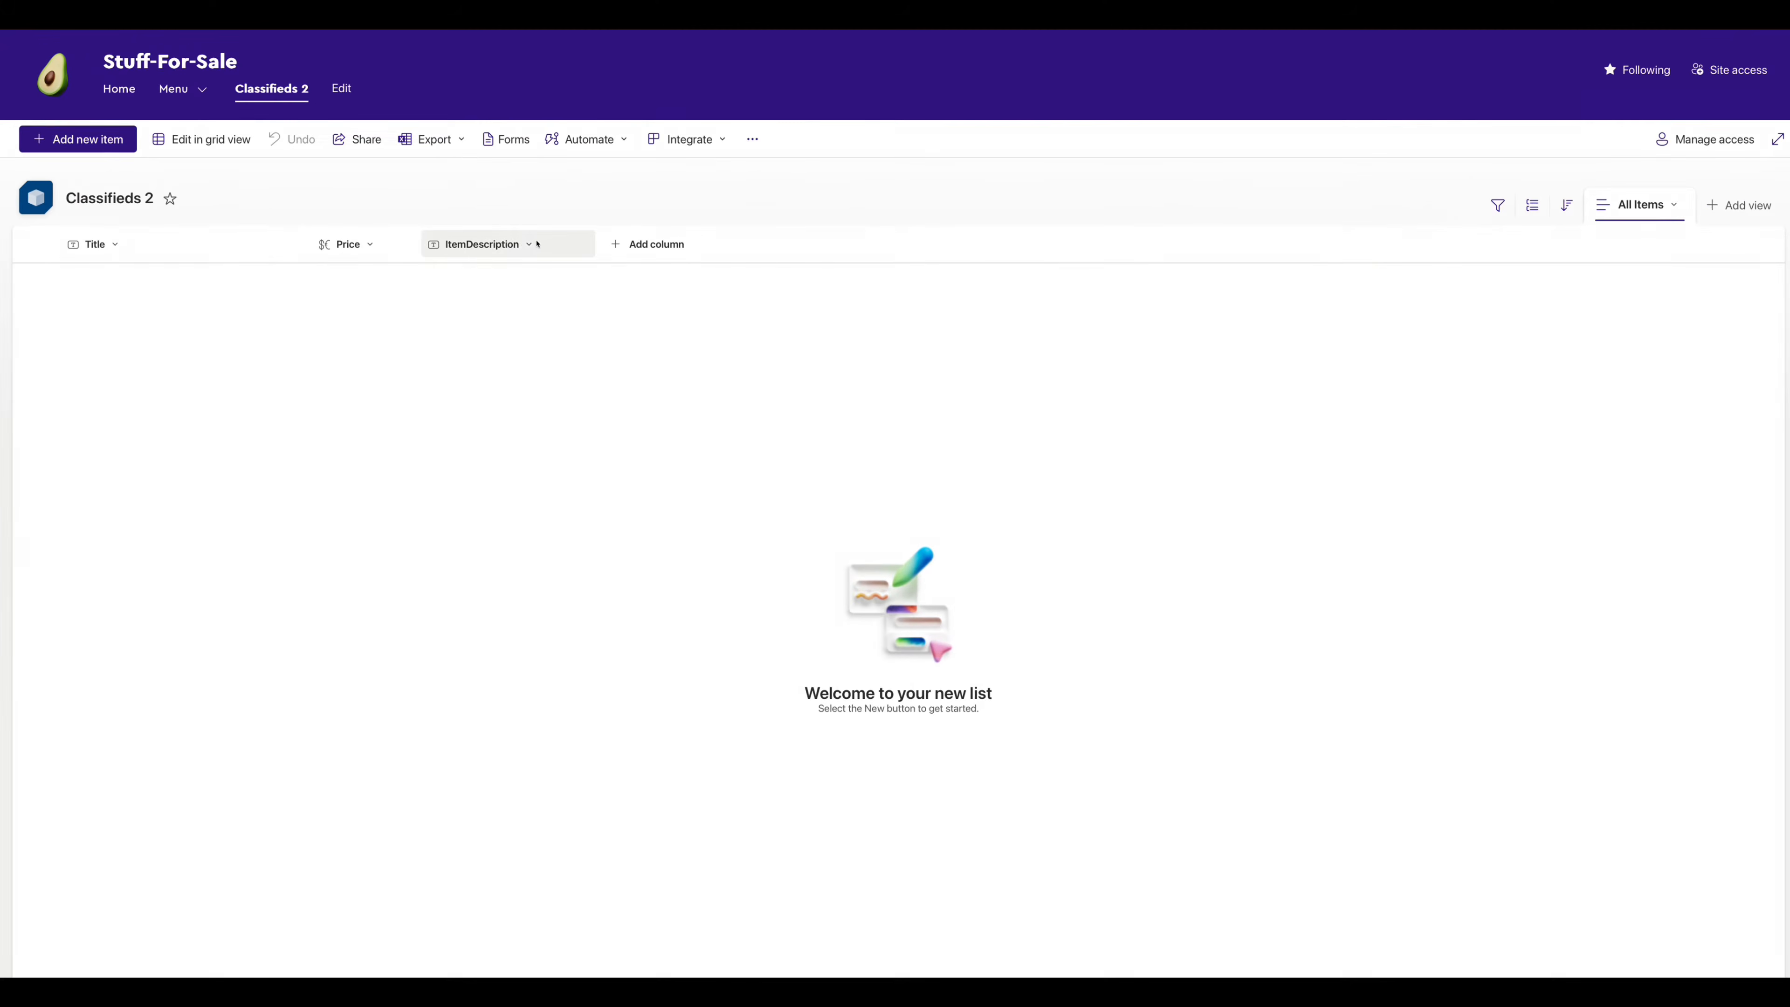
pyautogui.click(526, 245)
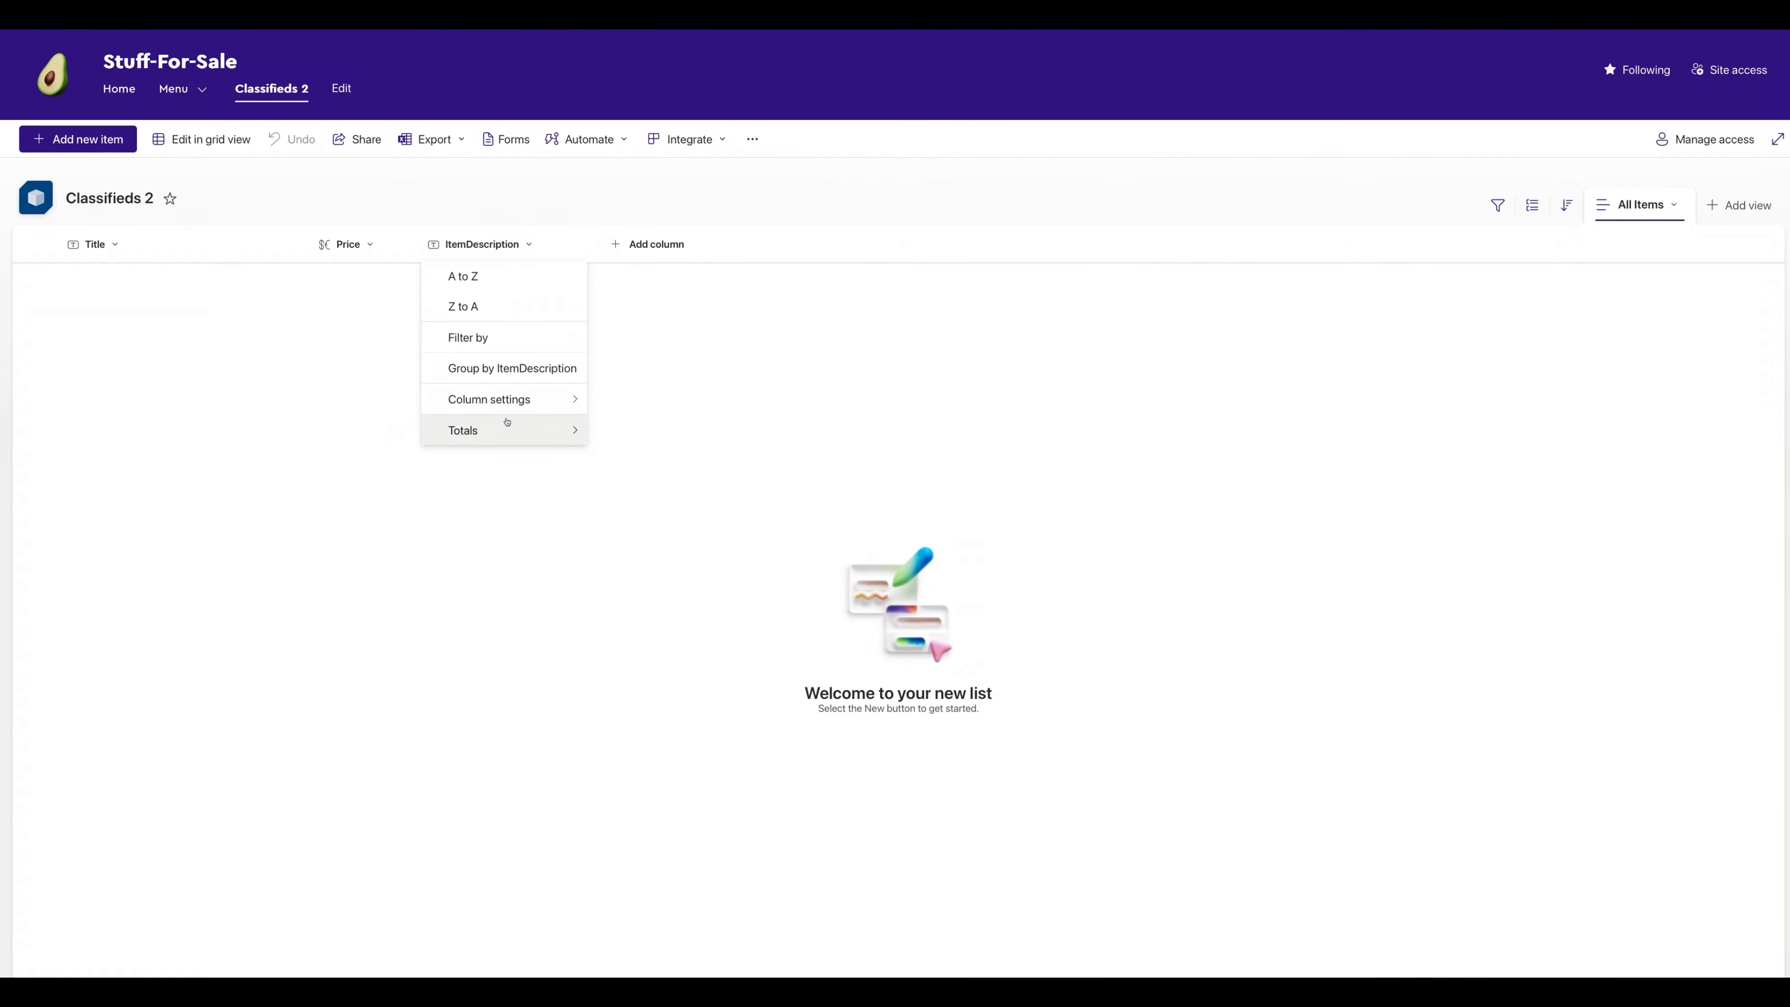
pyautogui.moveTo(508, 399)
pyautogui.click(605, 400)
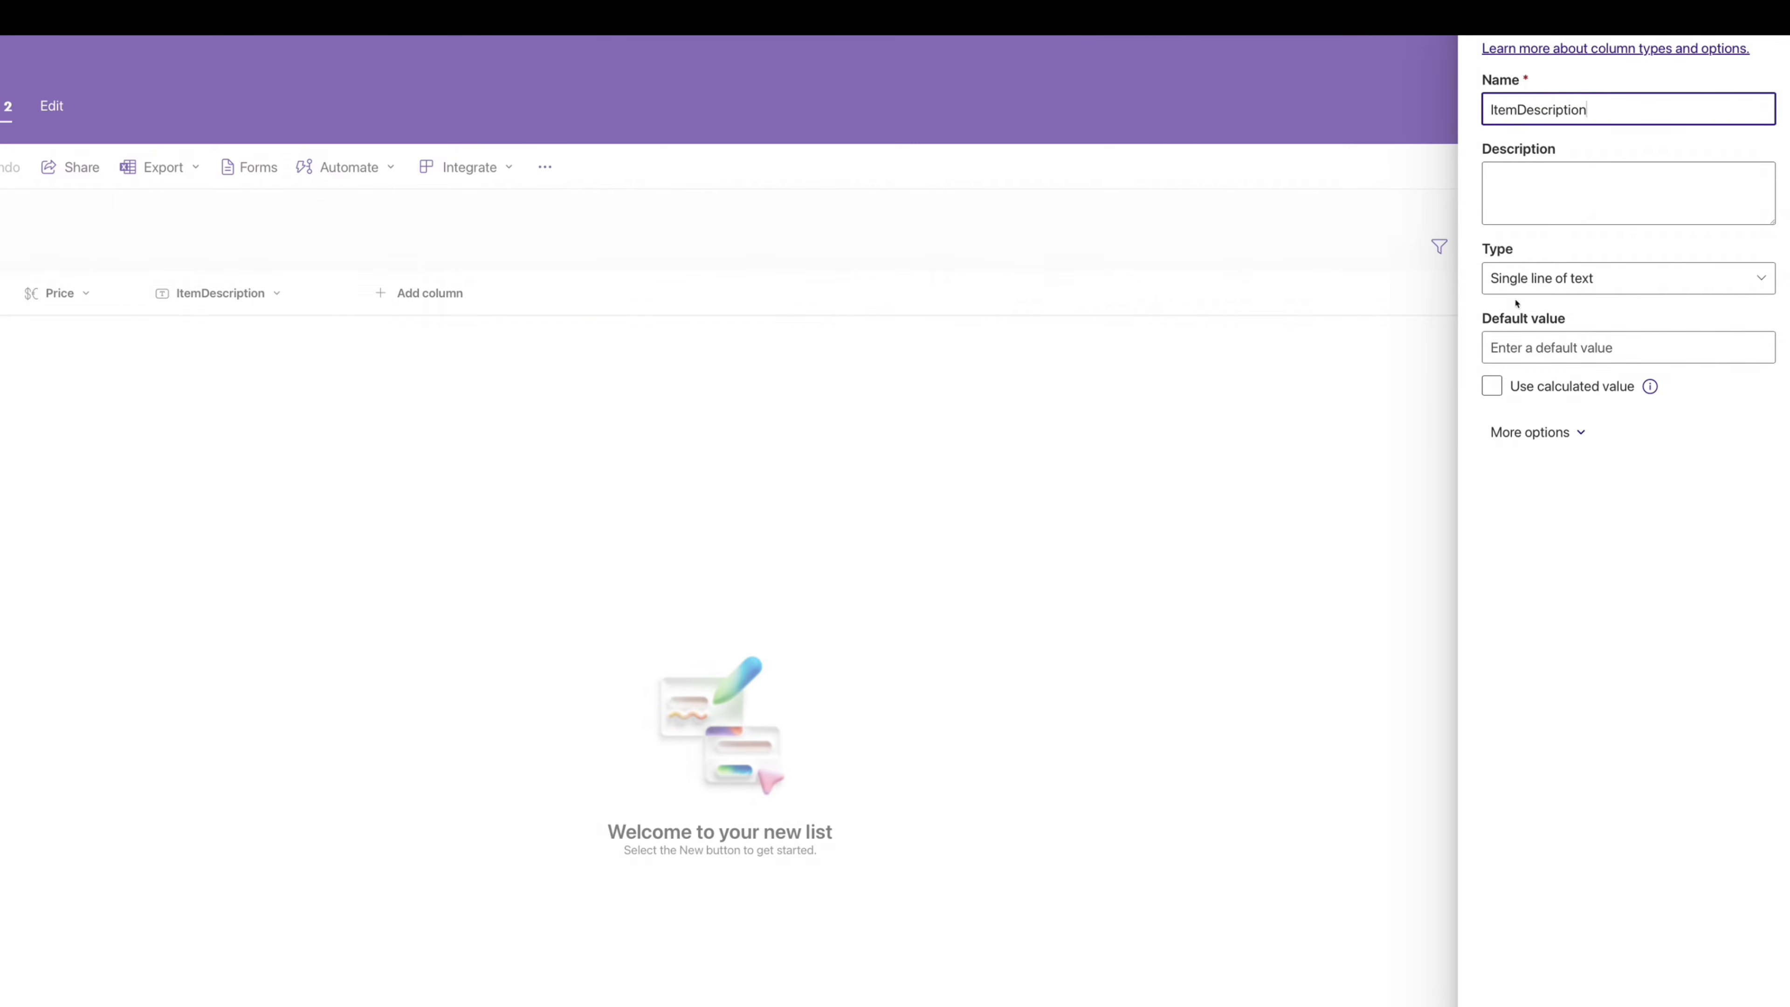
pyautogui.click(1548, 291)
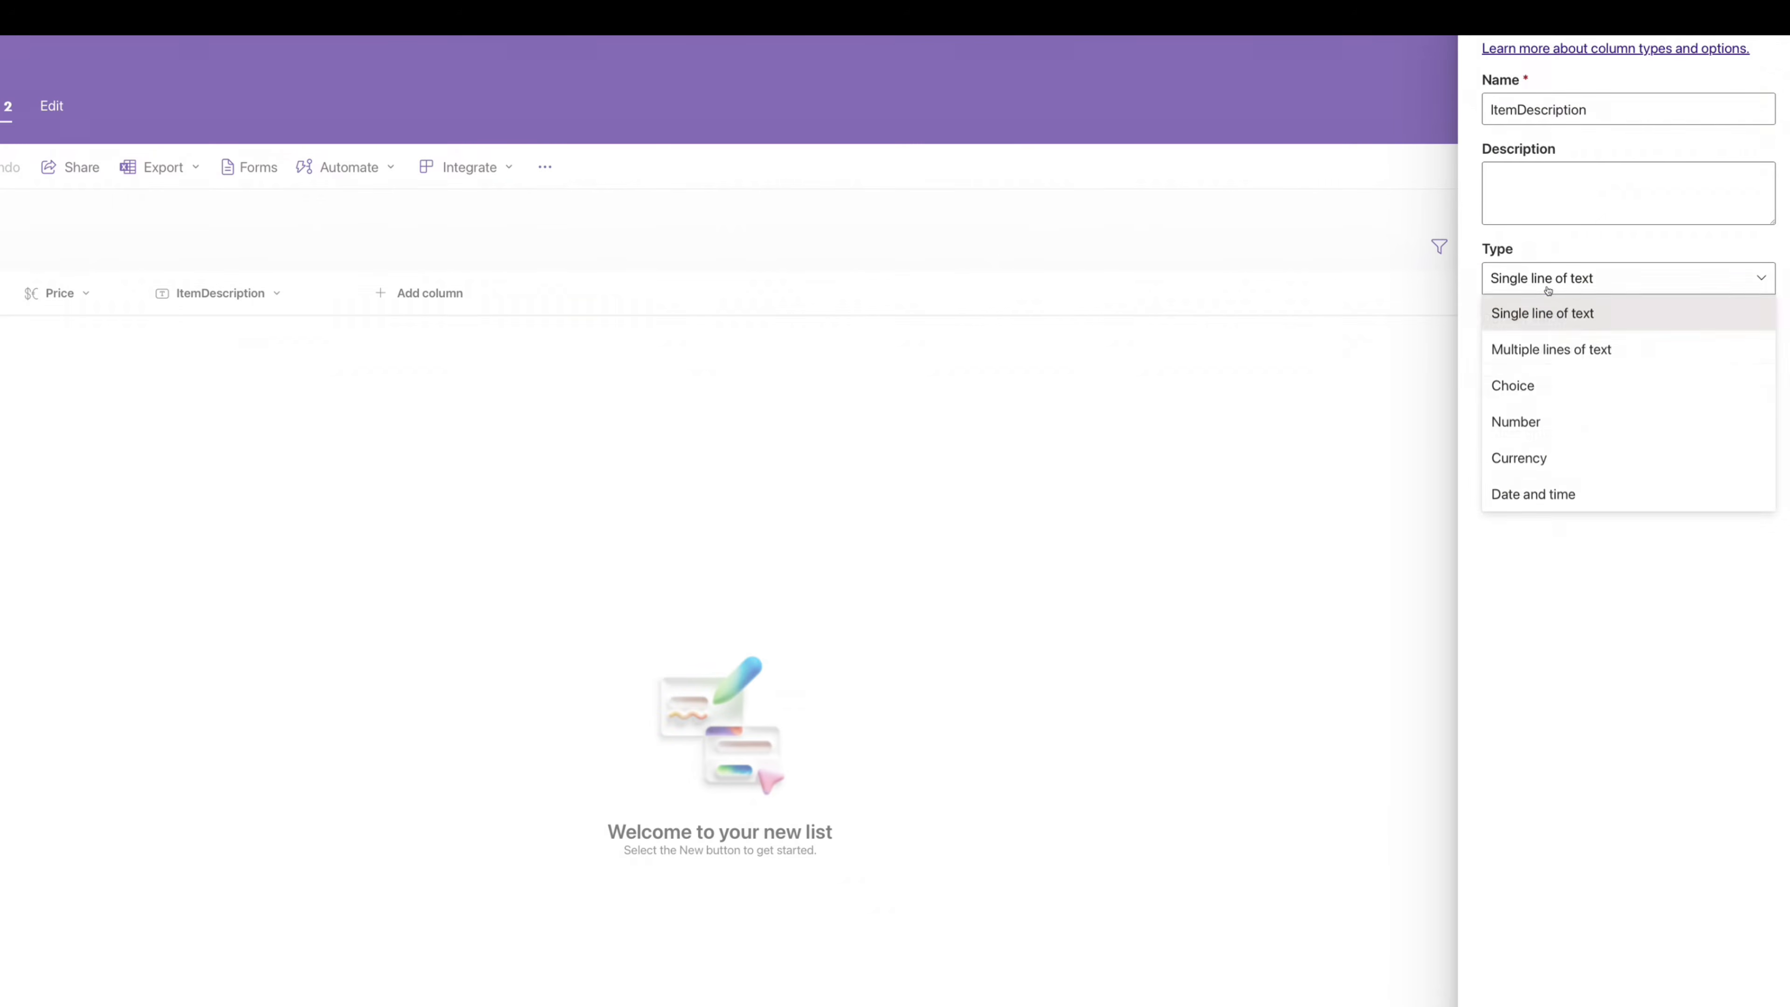
pyautogui.click(1551, 349)
pyautogui.click(1567, 961)
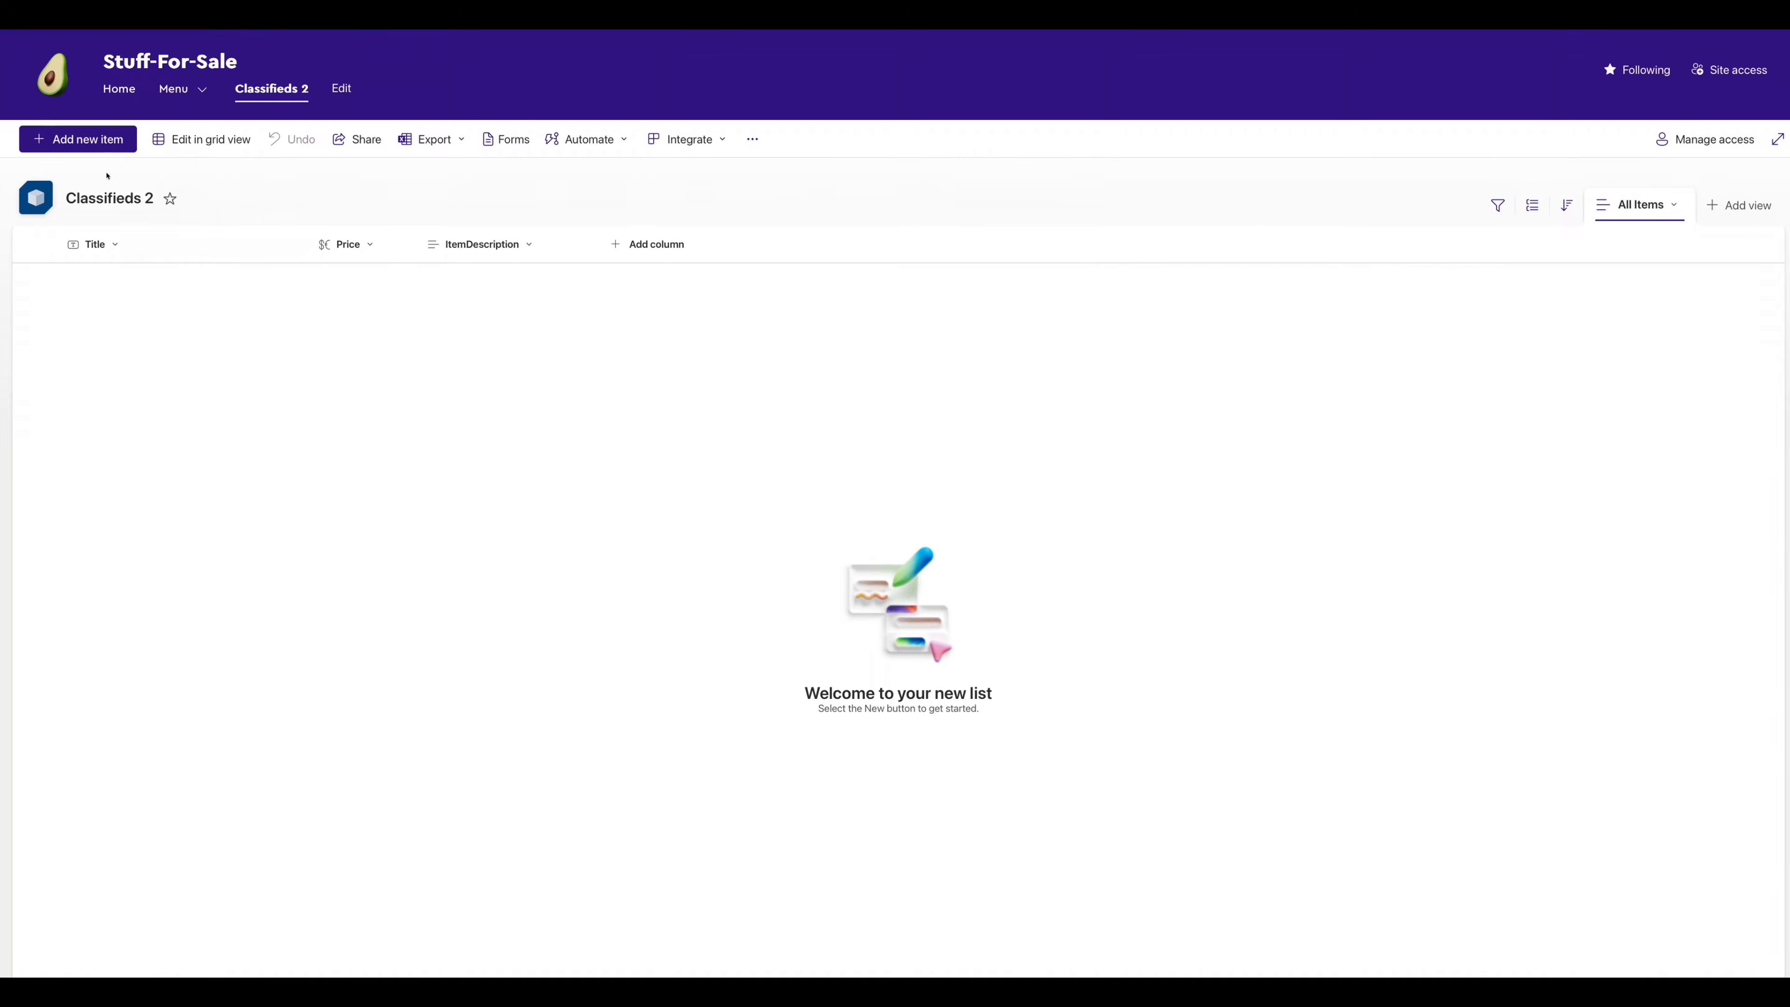
pyautogui.click(93, 143)
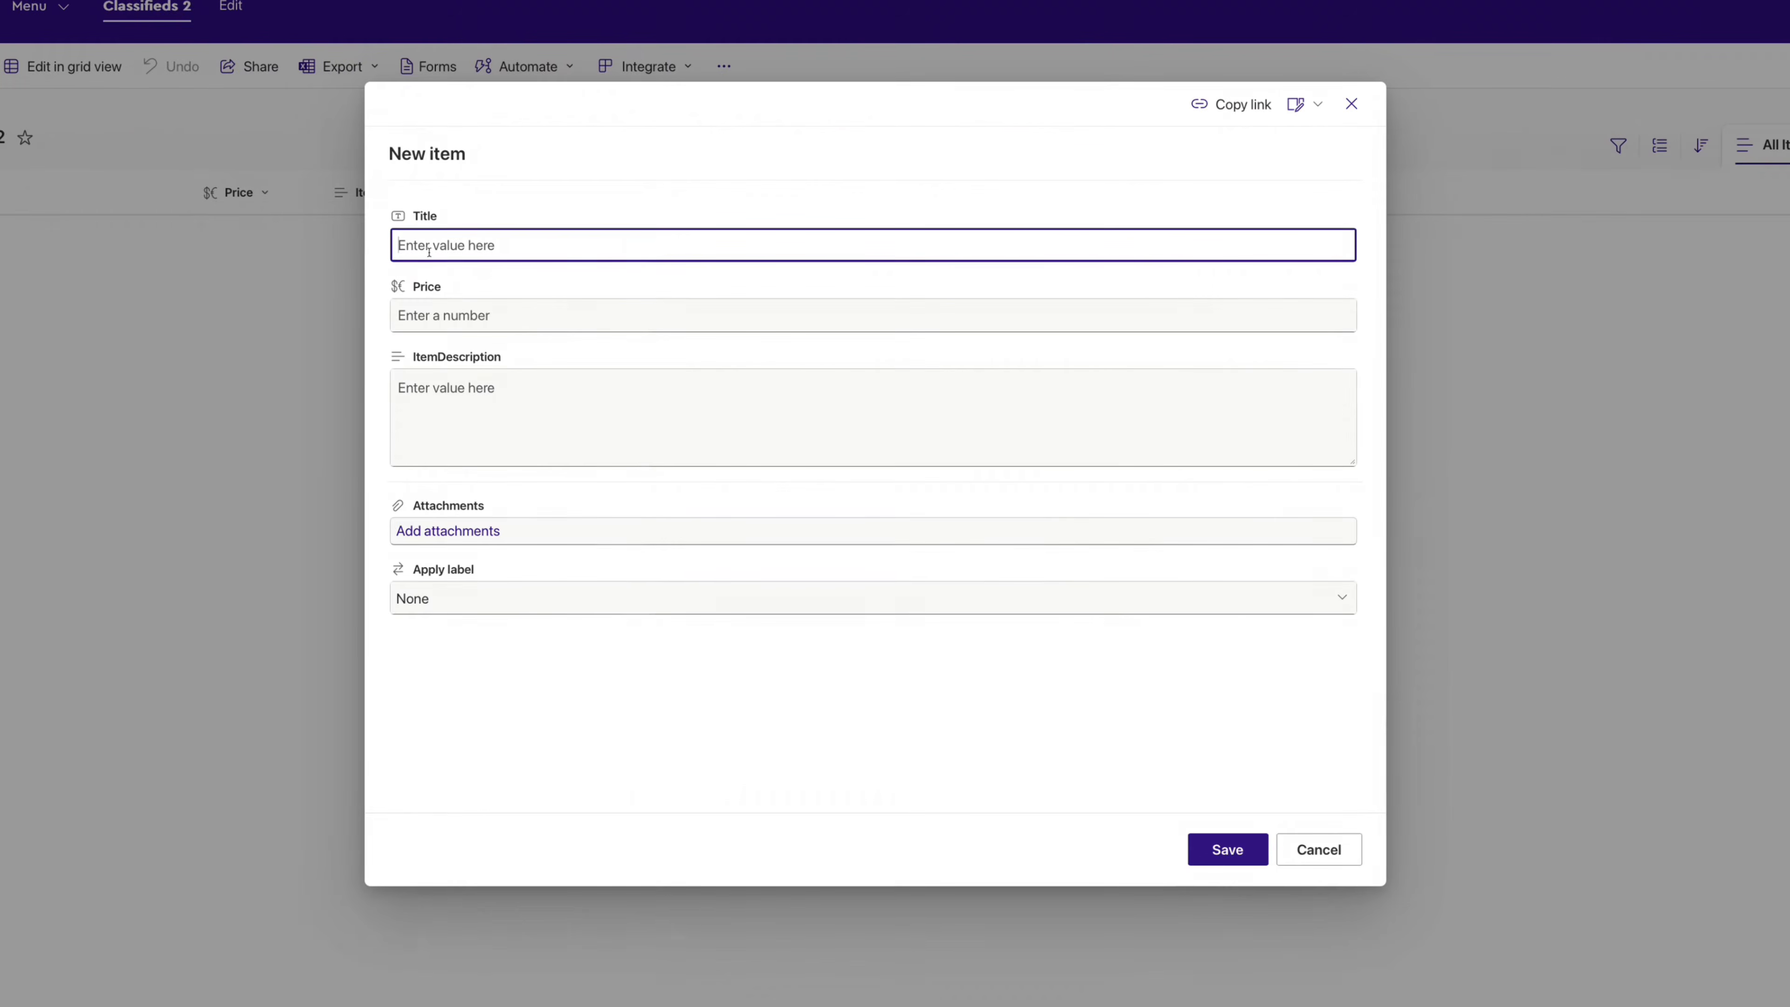
pyautogui.write('Item 1')
pyautogui.press('Tab')
pyautogui.write('1000')
pyautogui.click(433, 401)
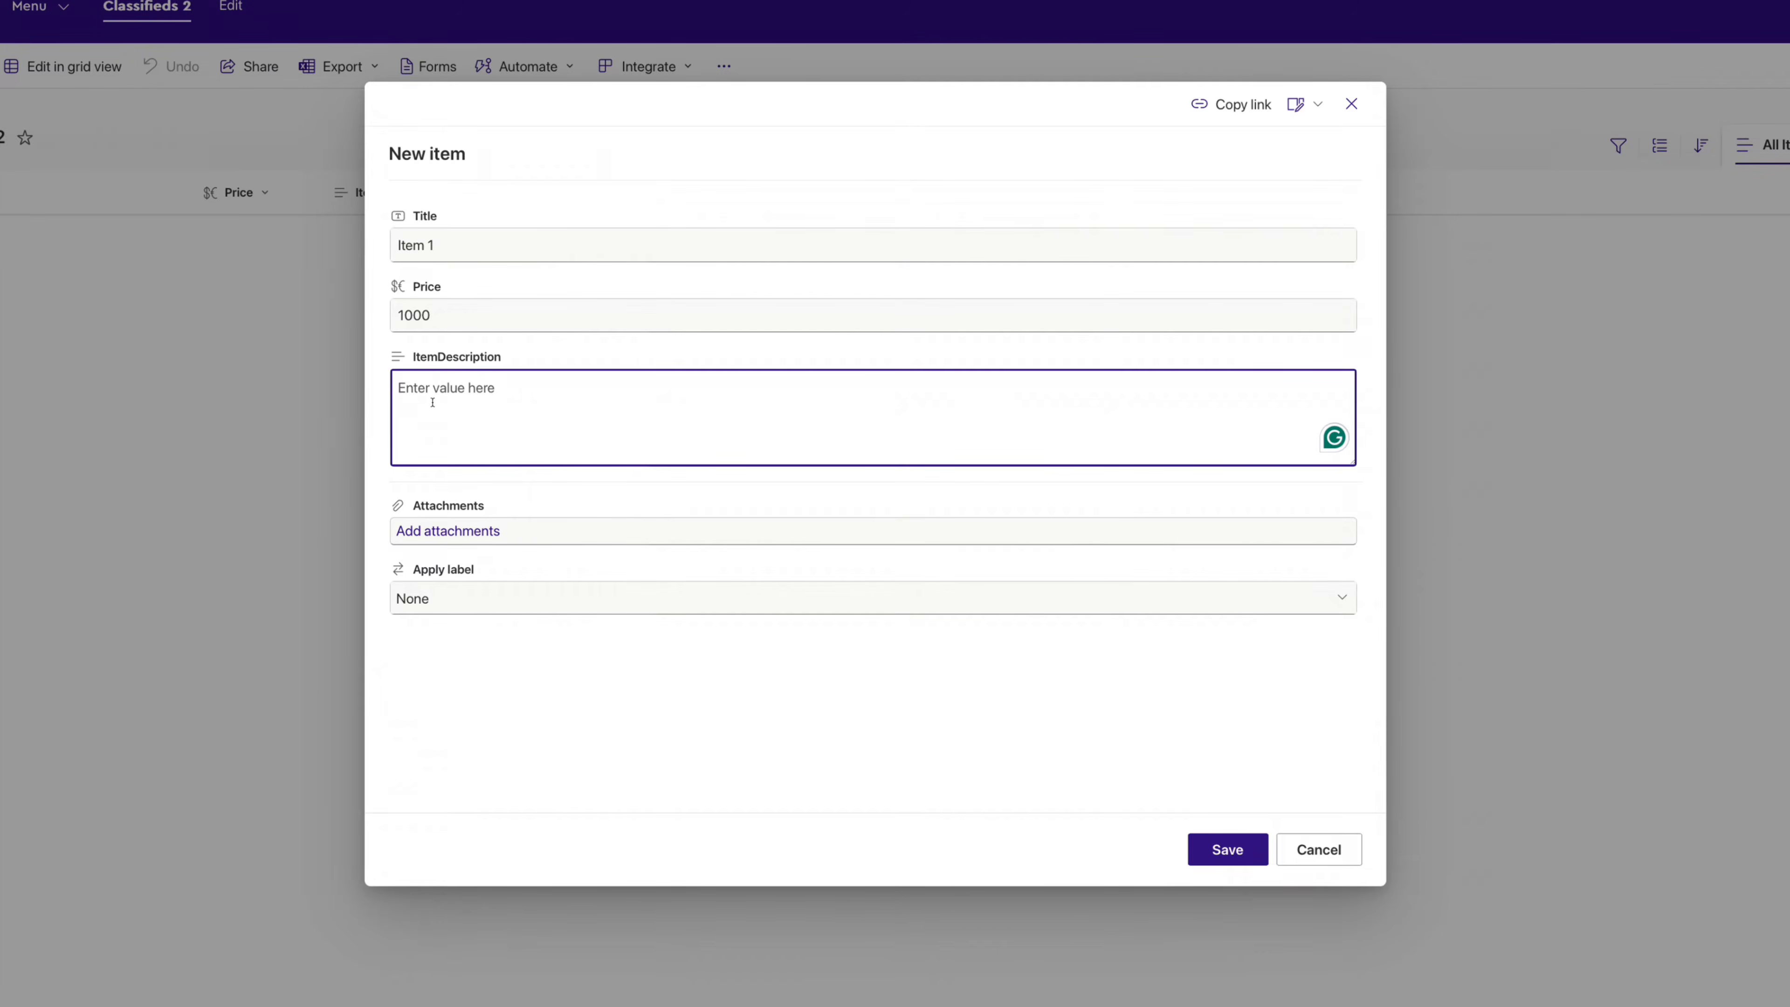
pyautogui.write('Lorem ipsum dolor sit amet, consectetur adipiscing elit, sed do eiusmod tempor incididunt ut labore et dolore magna aliqua. Ut enim ad minim veniam, quis nostrud exercitation ullamco laboris nisi ut aliquip ex ea commodo consequat. Duis aute irure dolor in reprehenderit in voluptate velit esse cillum dolore eu fugiat nulla pariatur. Excepteur sint occaecat cupidatat non proident, sunt in culpa qui officia deserunt mollit anim id est laborum.')
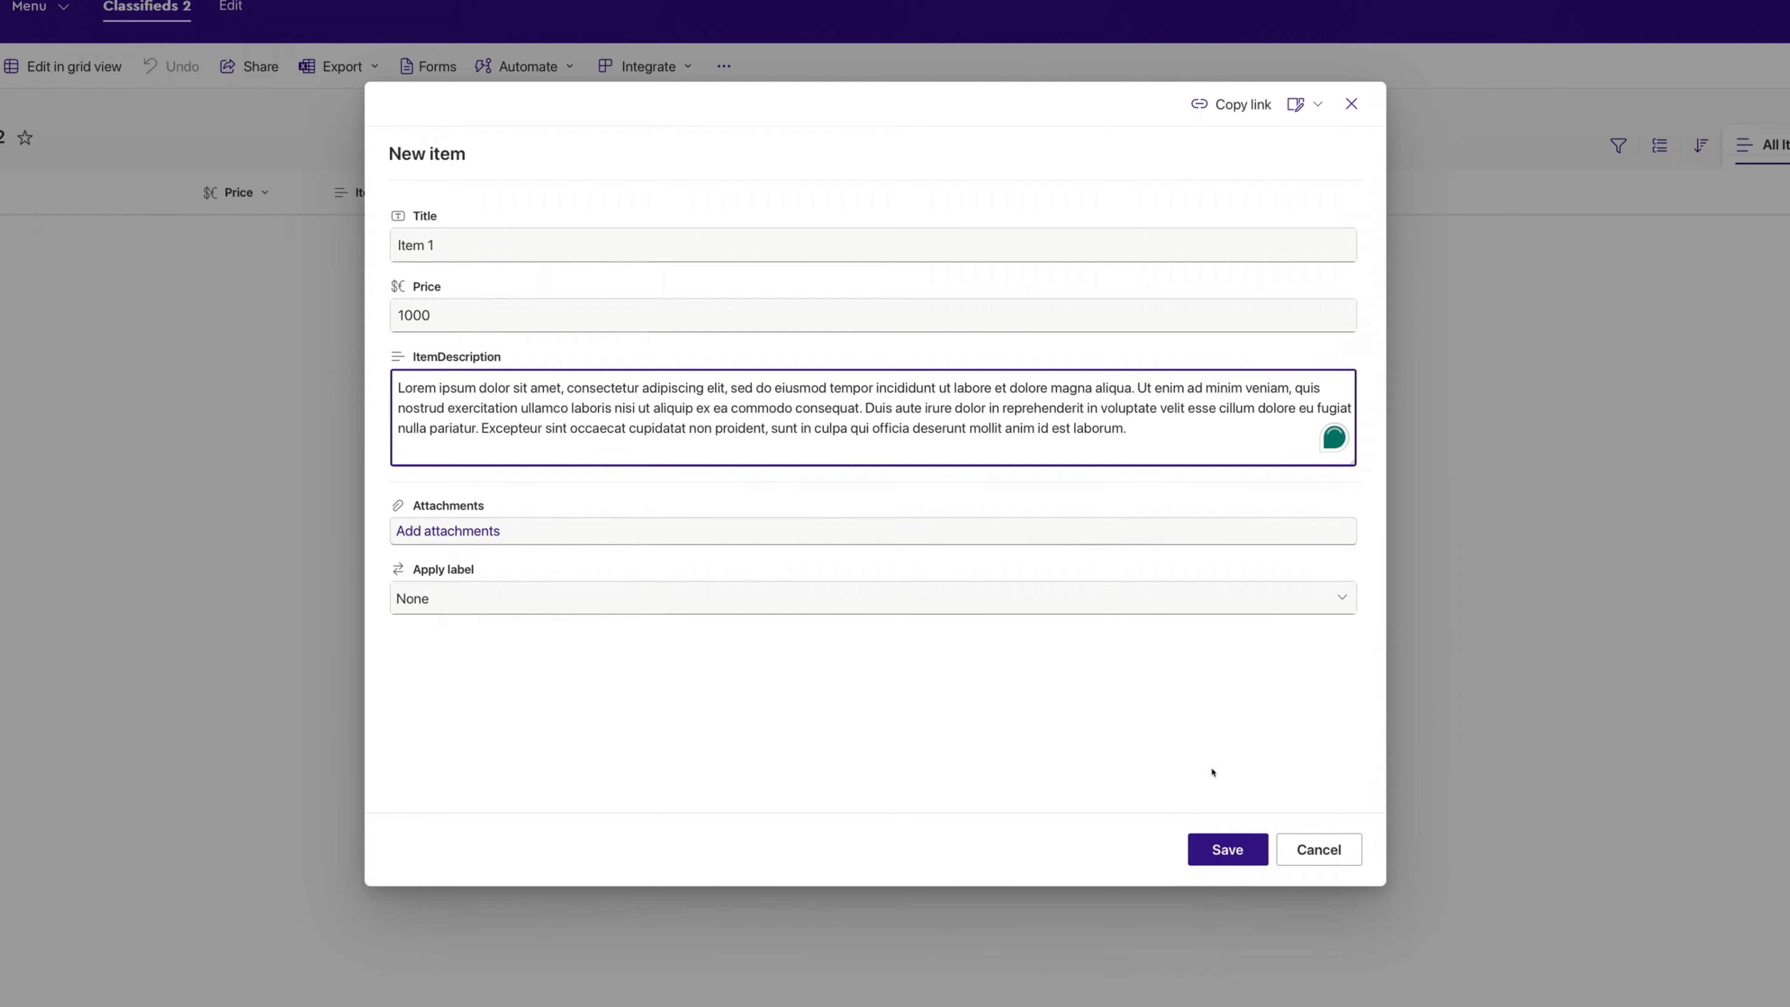
pyautogui.click(1228, 849)
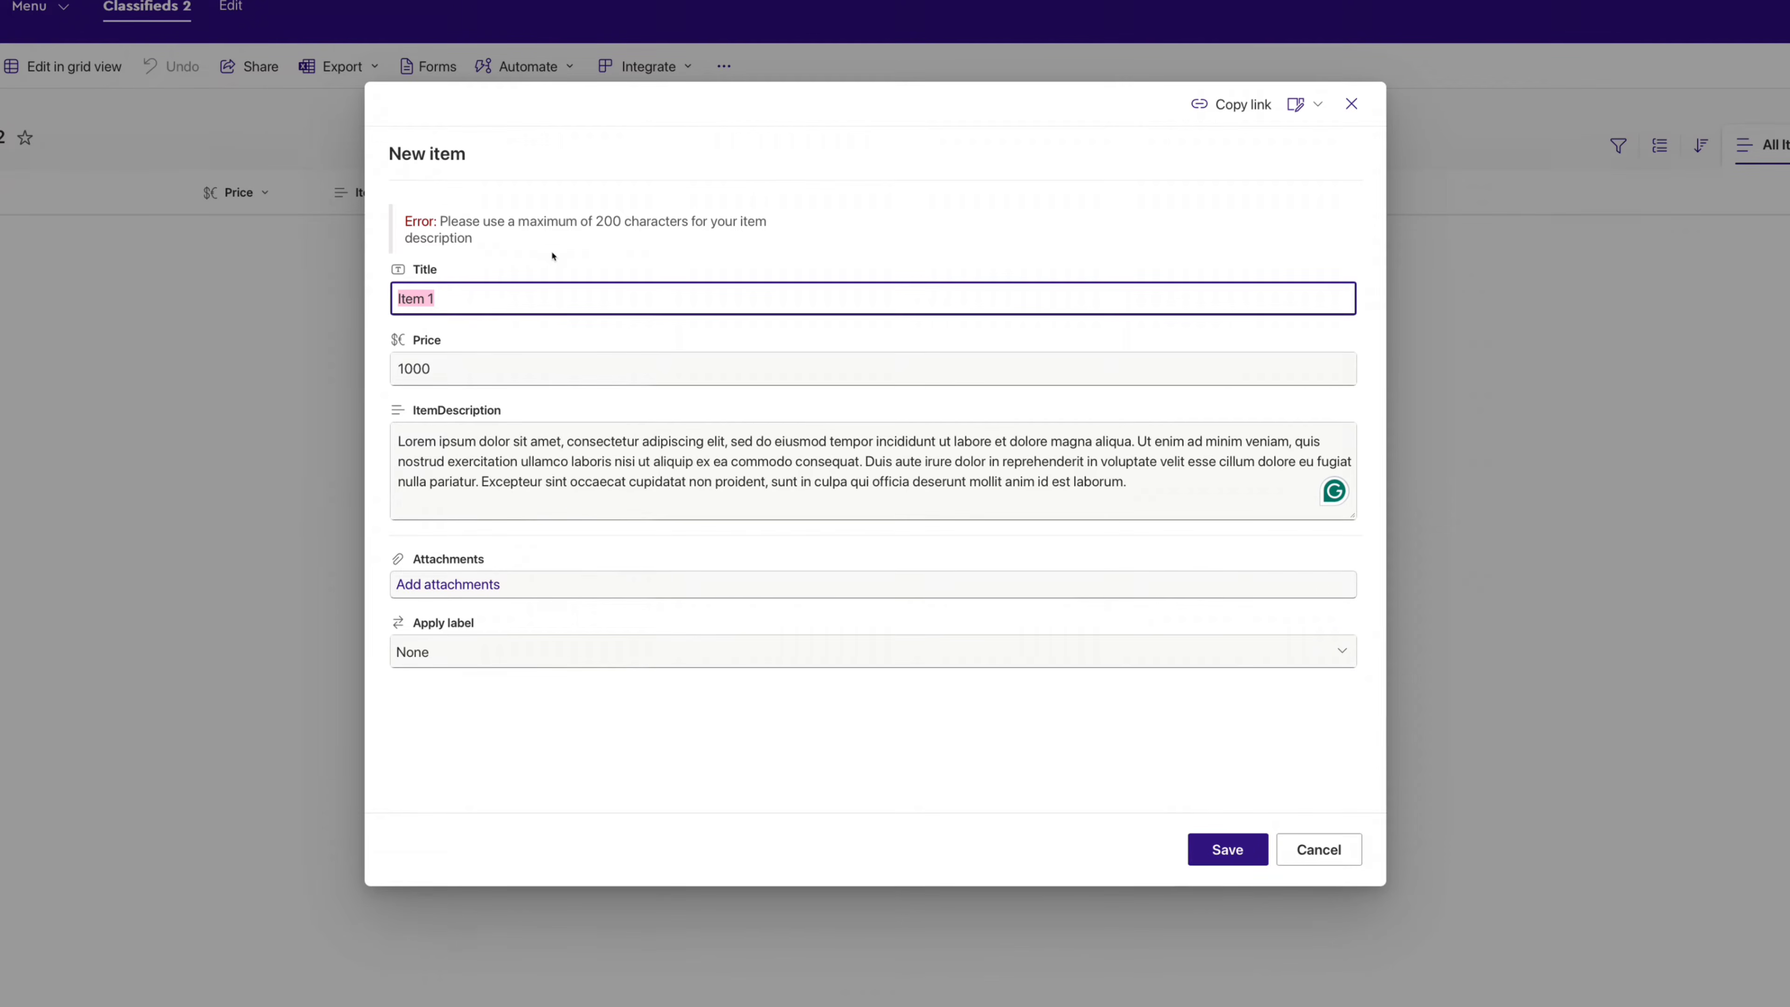
pyautogui.click(1318, 850)
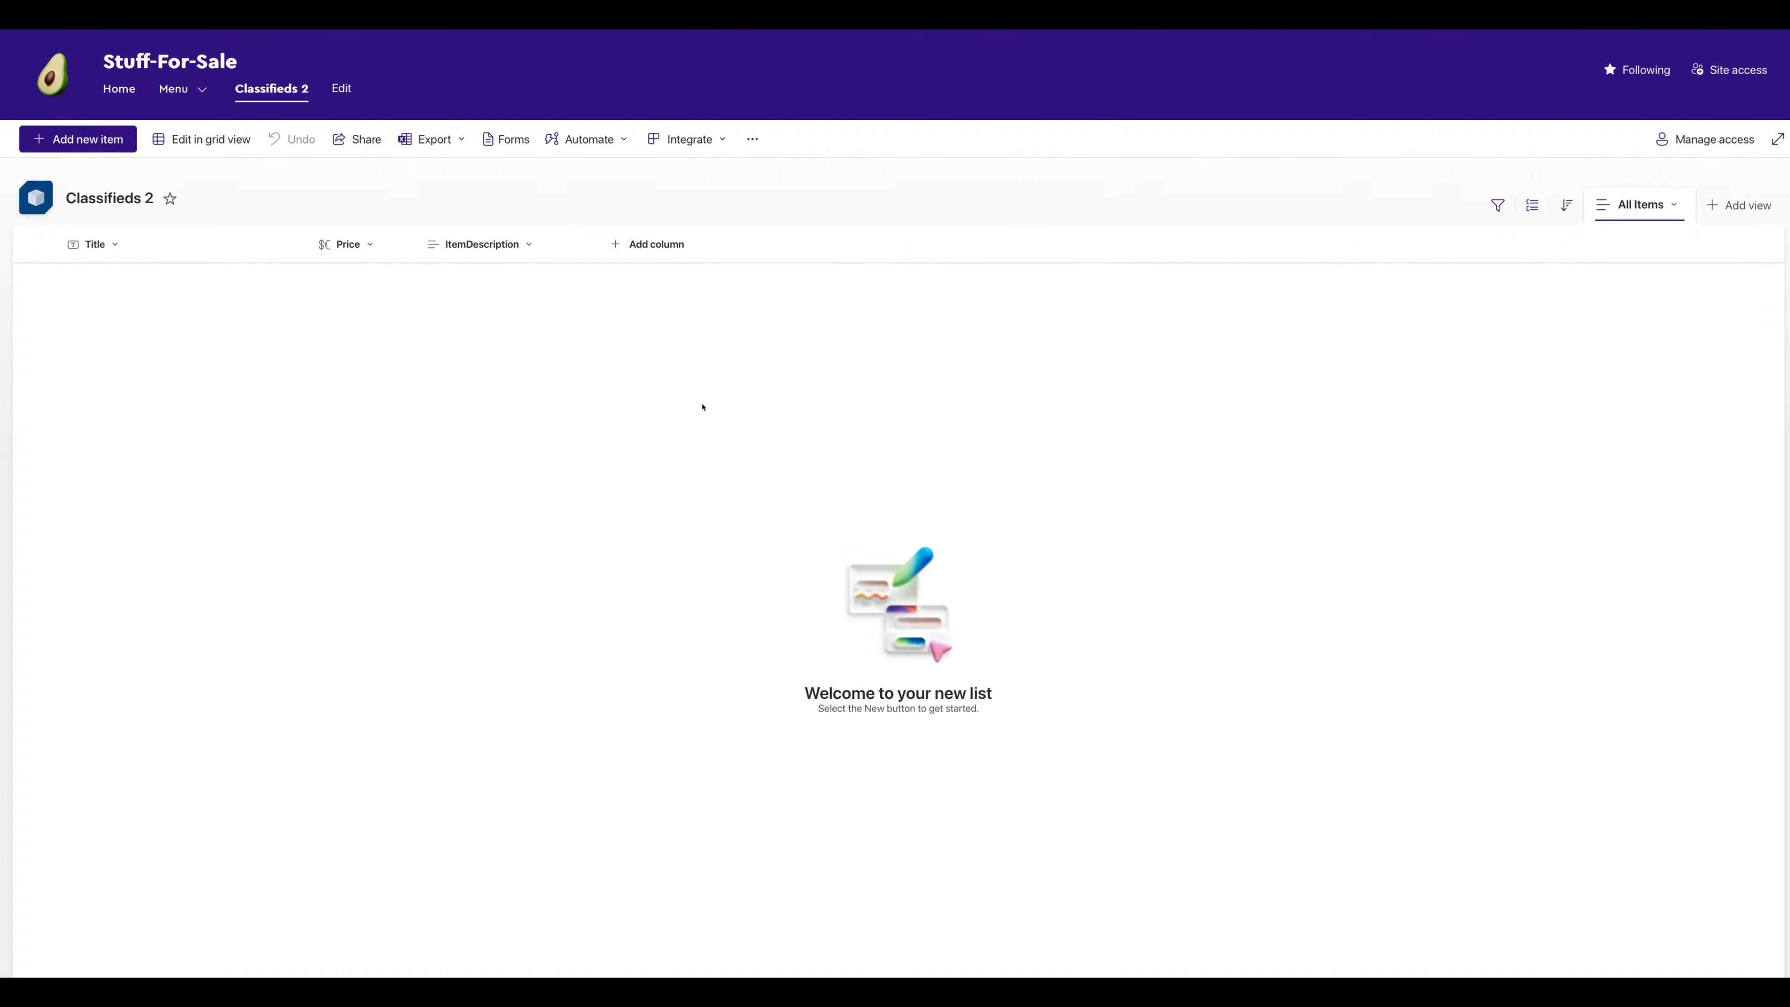
# - Start a Choice column named Status with its first choice set to 🔥 New
pyautogui.click(639, 247)
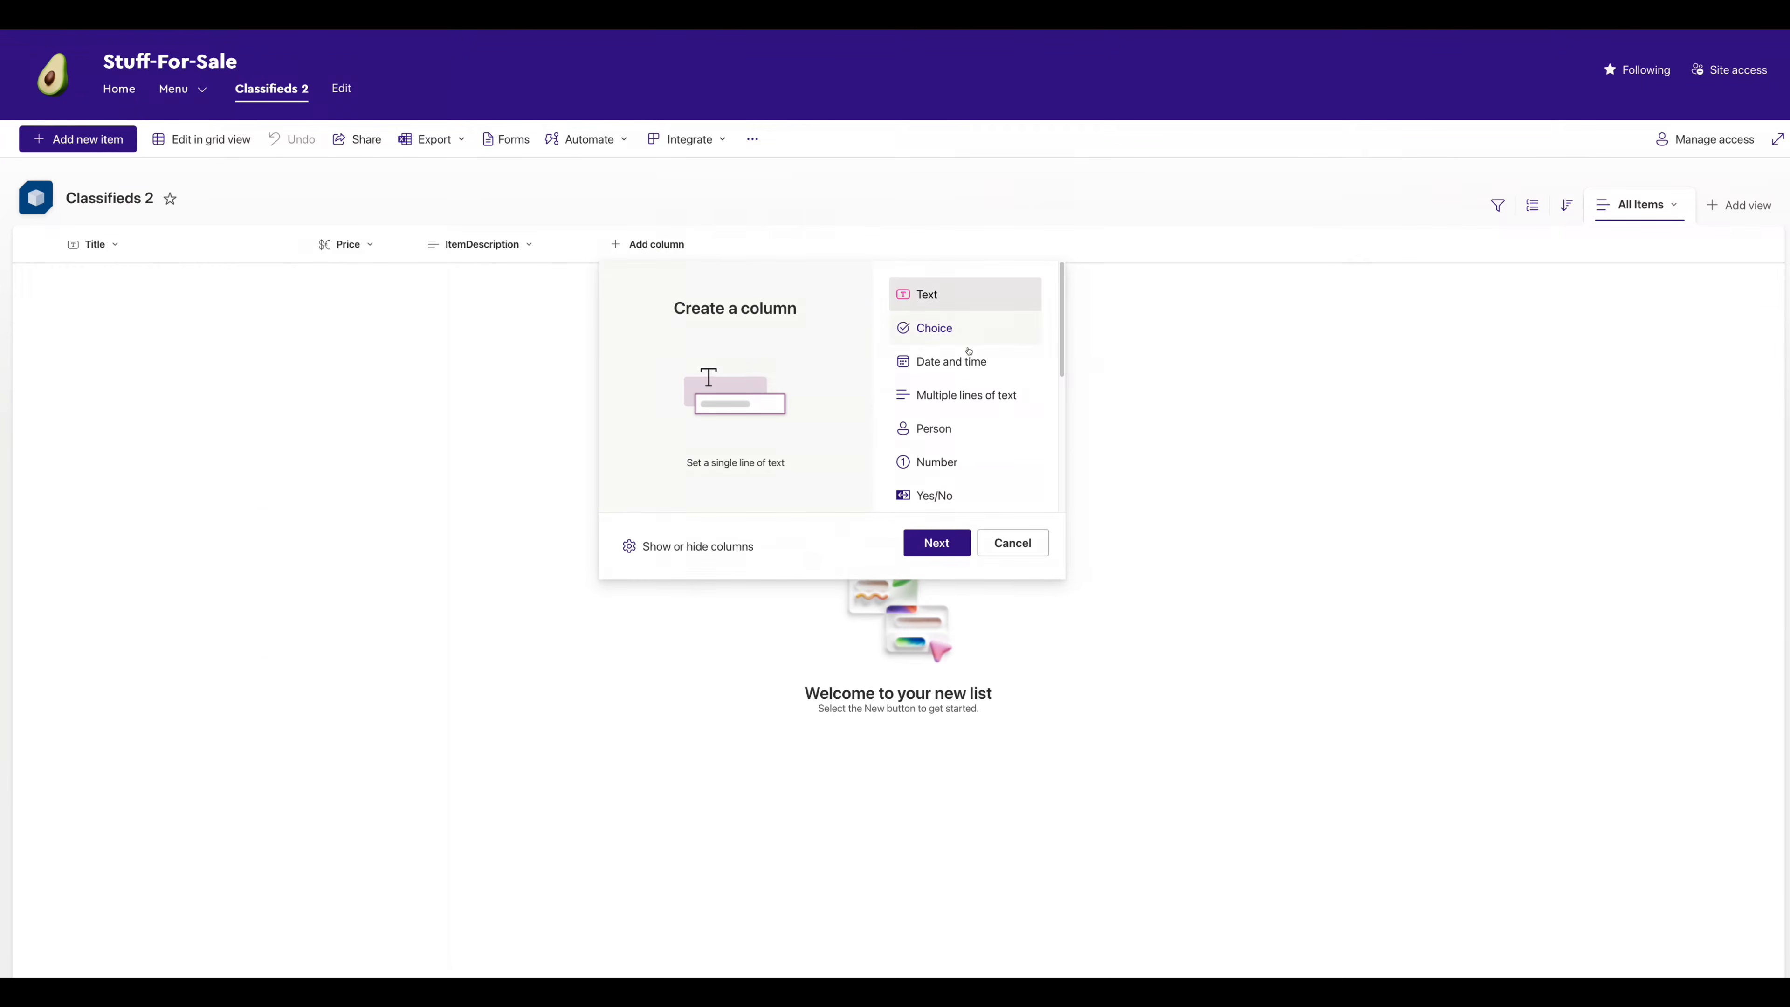
pyautogui.click(1023, 322)
pyautogui.click(937, 543)
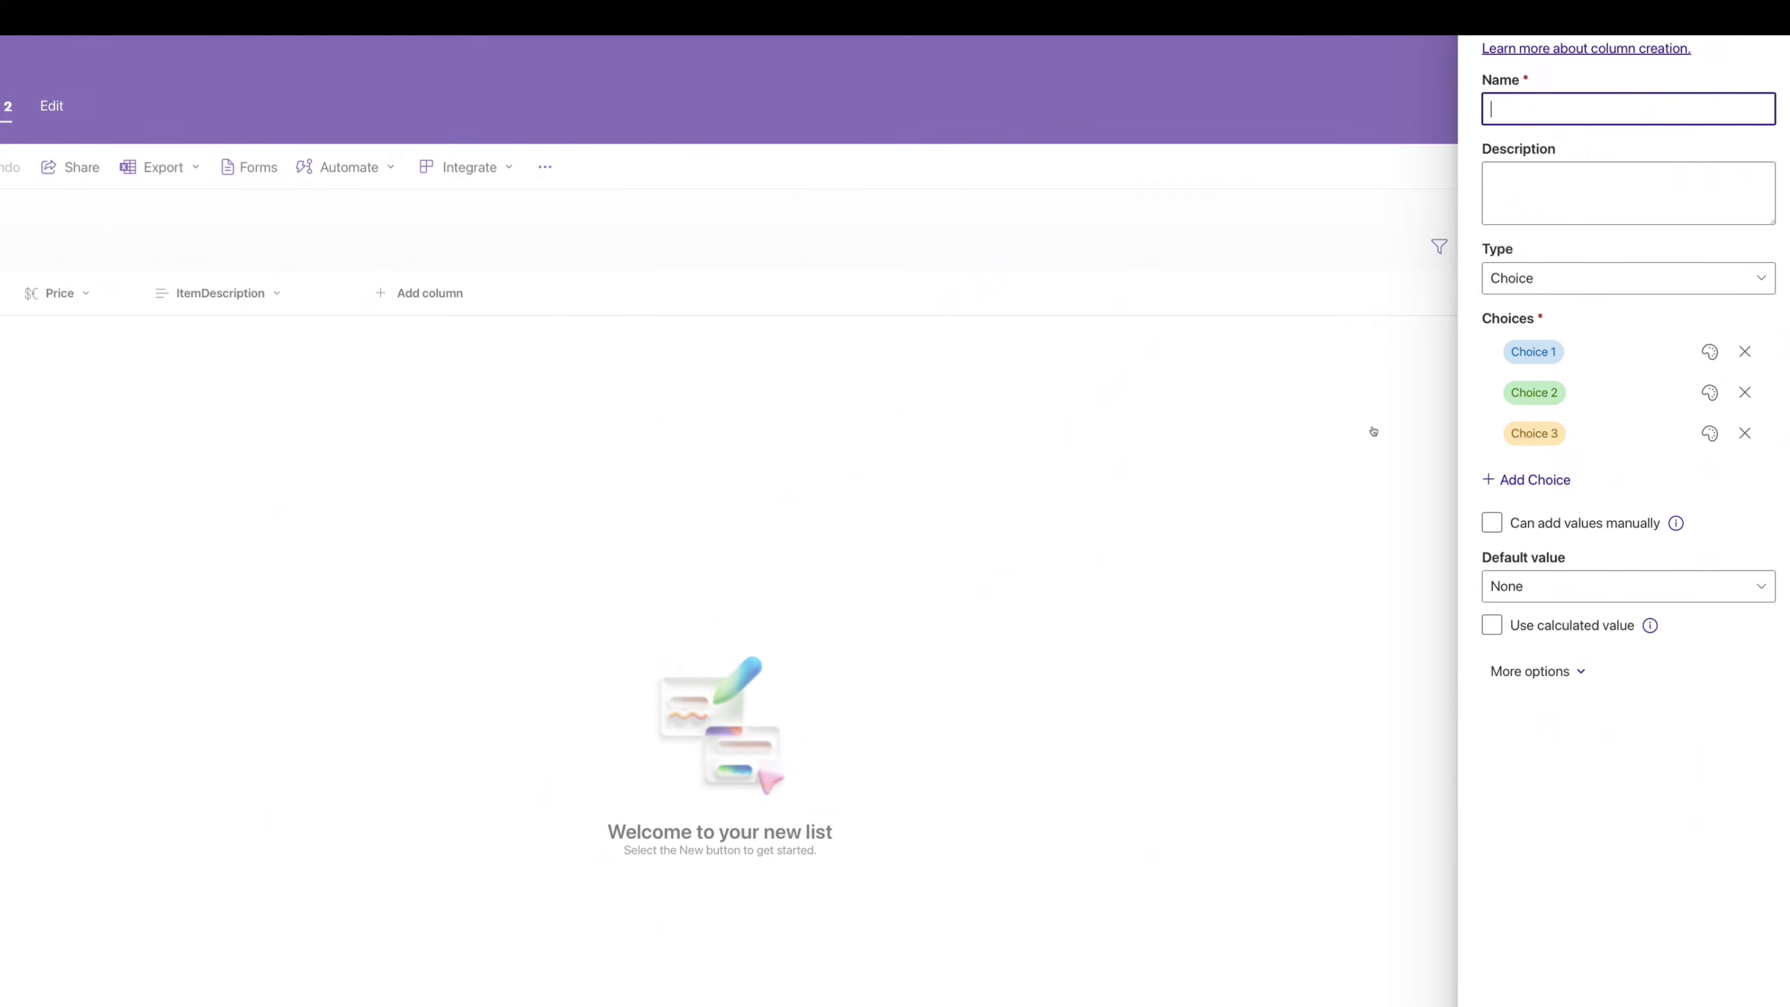
pyautogui.write('Status')
pyautogui.click(1520, 352)
pyautogui.write('New')
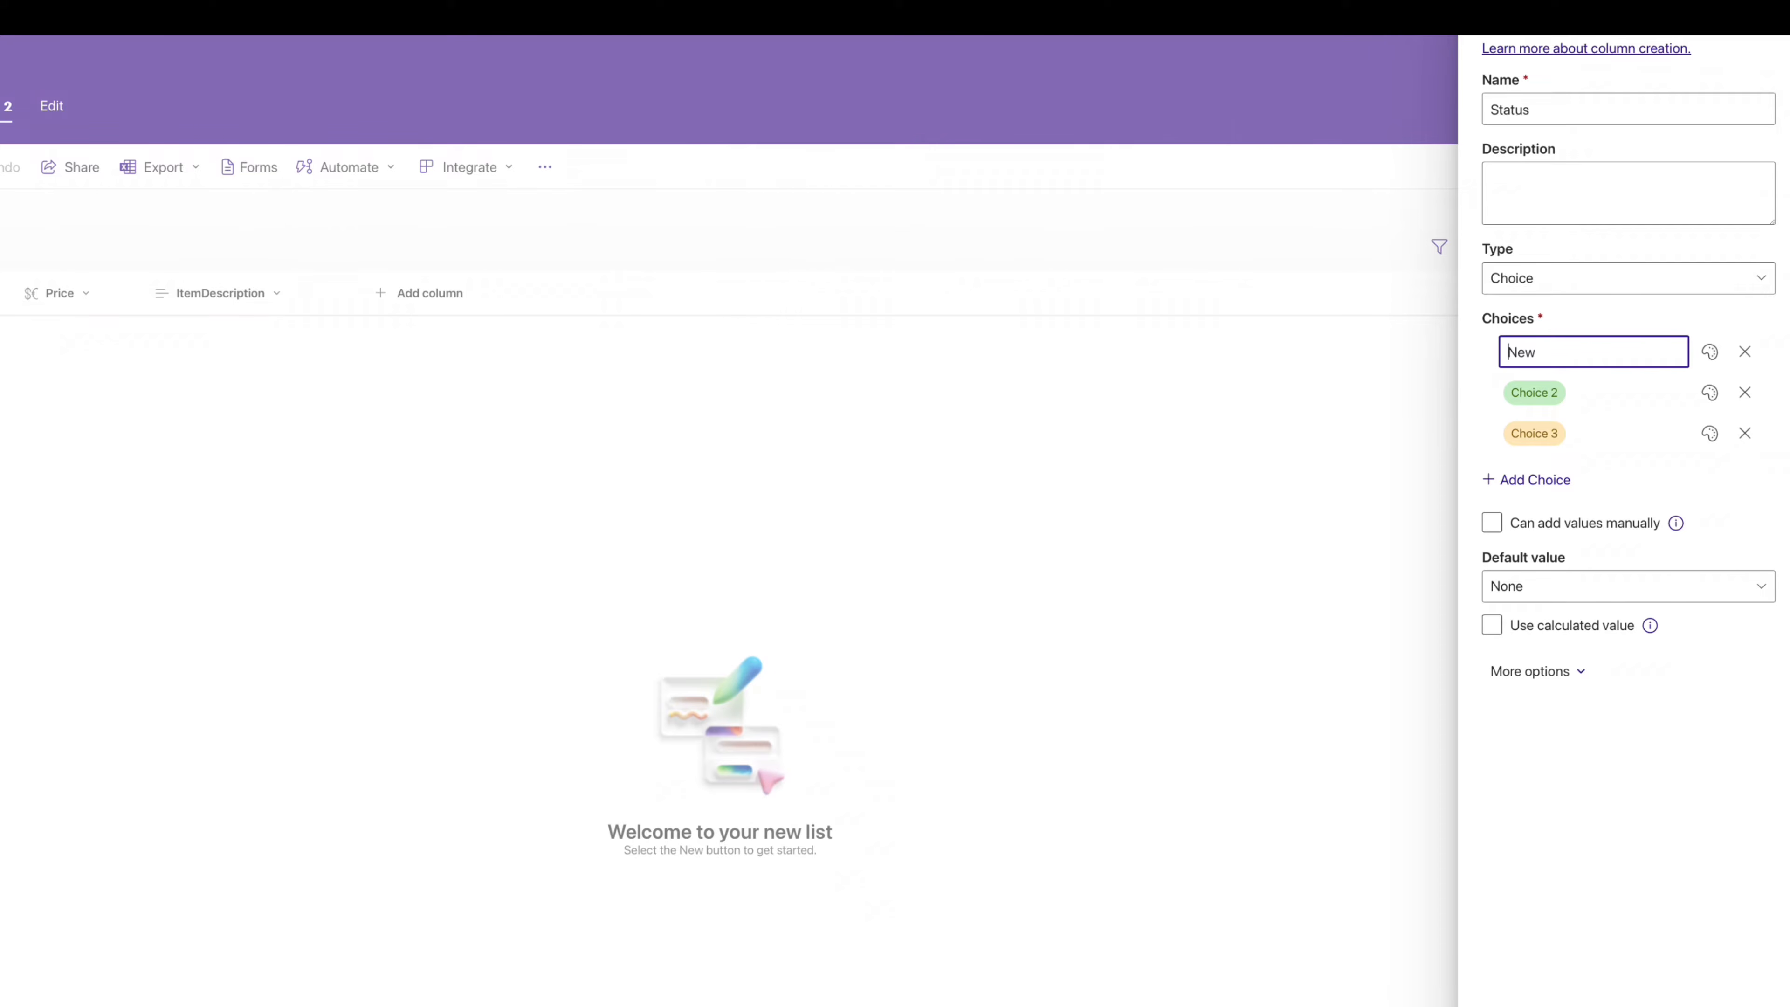
pyautogui.write('🔥')
# - Set the remaining choices to ✅ Available and ❌ Sold and save the Status column
pyautogui.click(1553, 393)
pyautogui.write('Available')
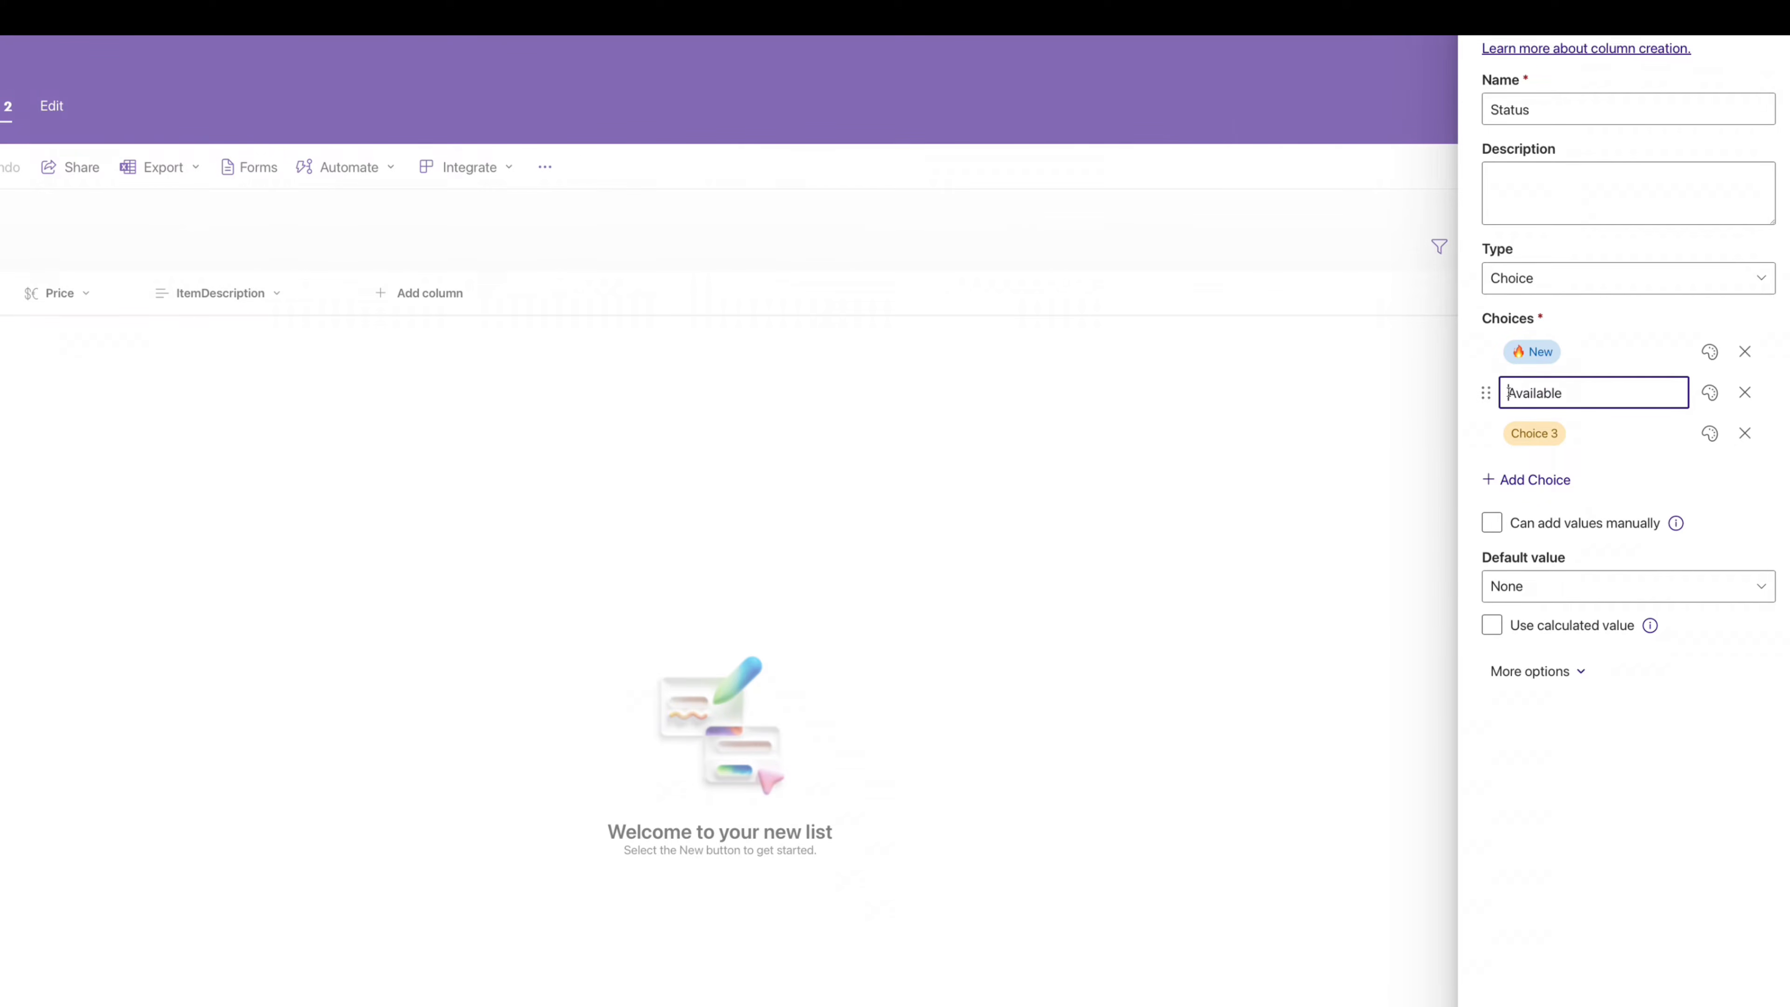
pyautogui.write('✅')
pyautogui.click(1553, 433)
pyautogui.write('Sold')
pyautogui.press('Home')
pyautogui.write('❌')
pyautogui.click(1717, 511)
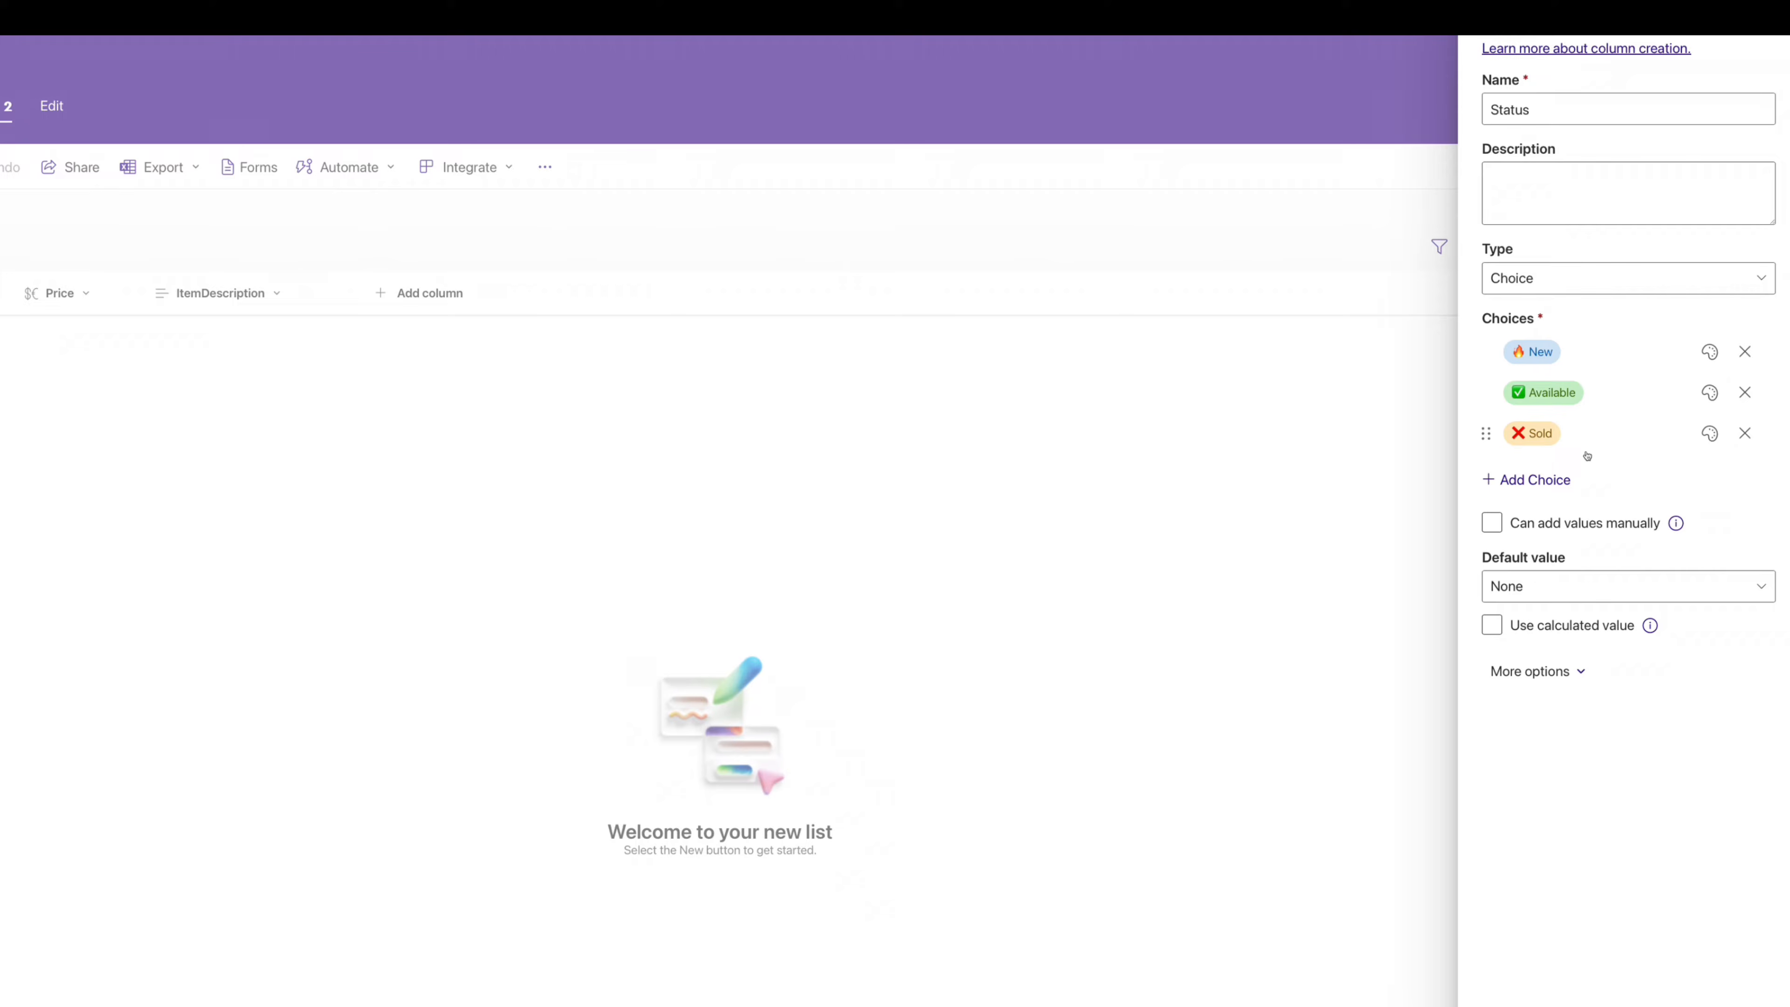
pyautogui.click(1710, 352)
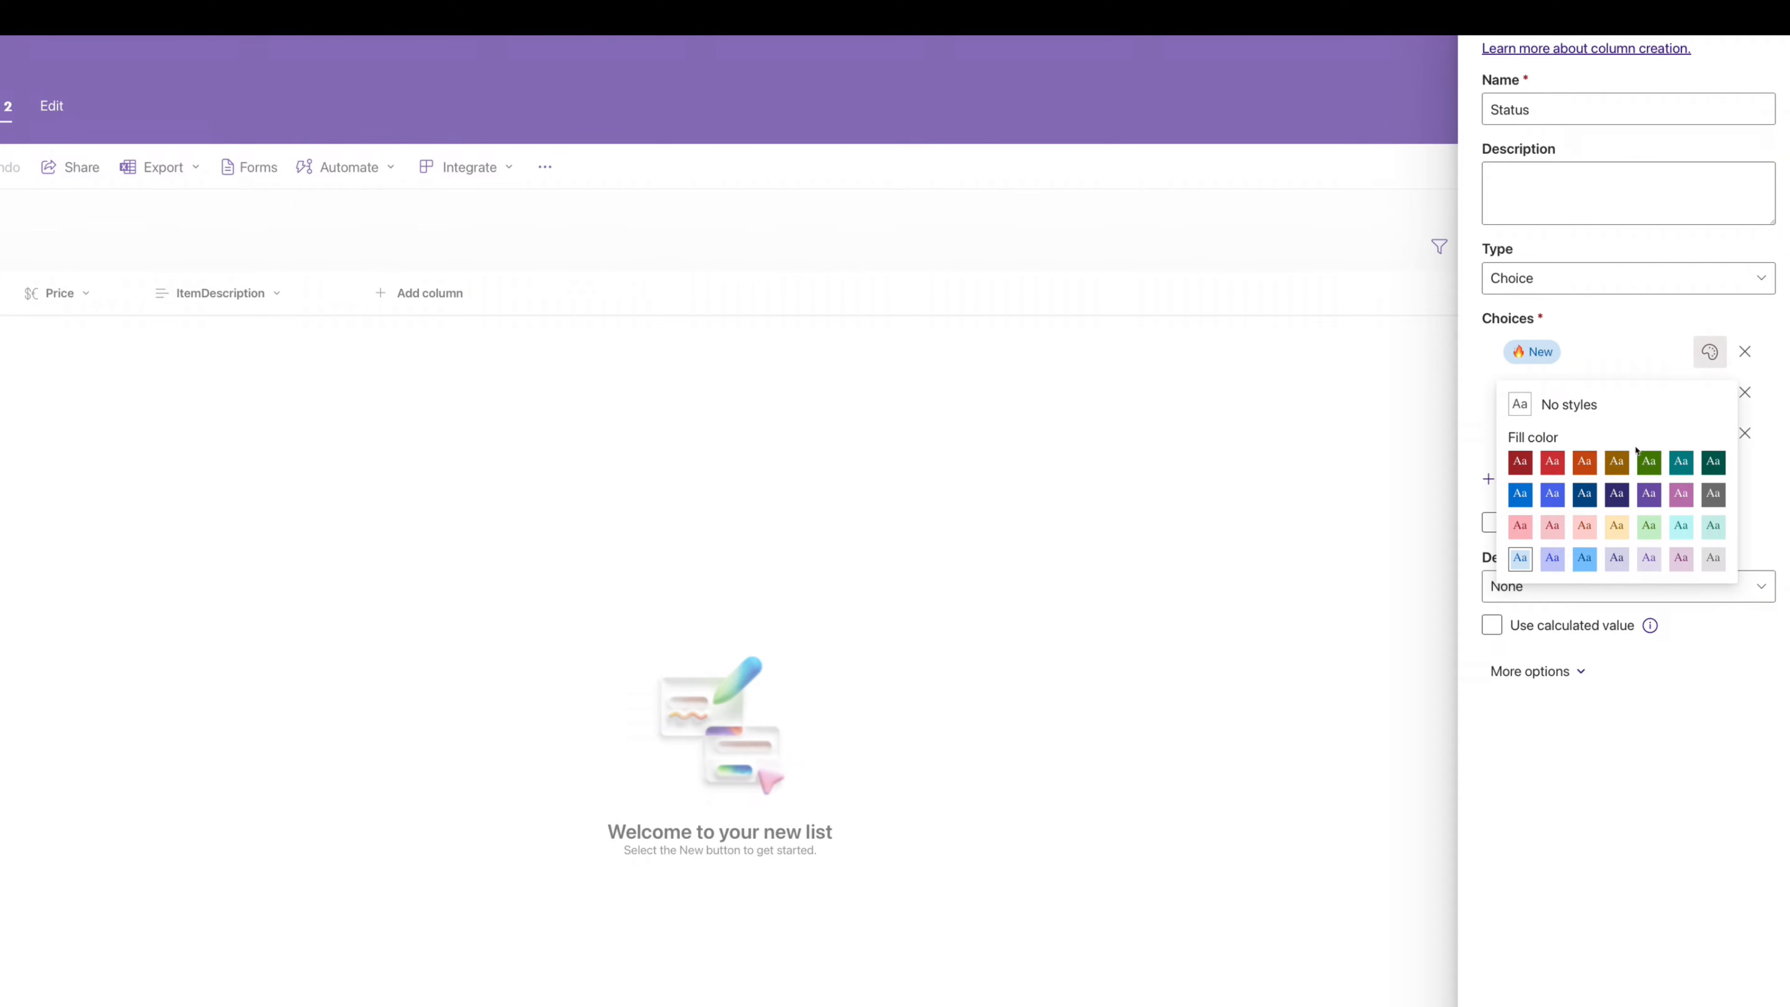
pyautogui.click(1686, 319)
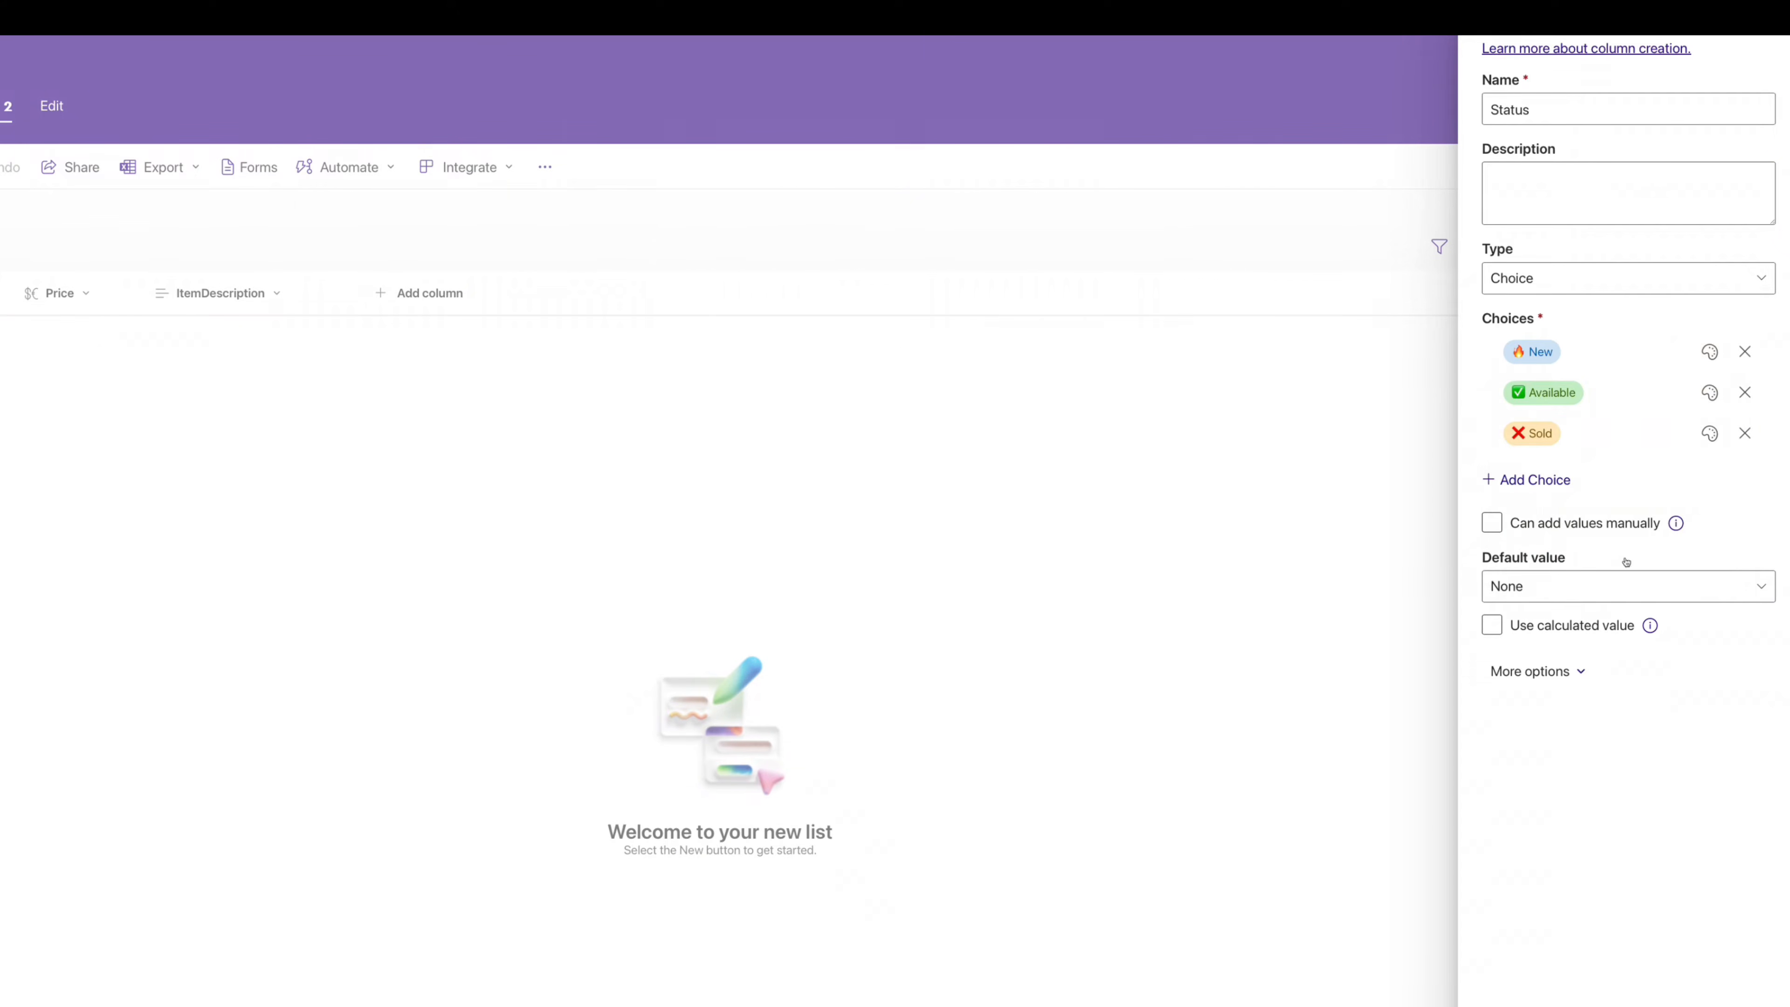
pyautogui.click(436, 294)
# - In the Status choice pill styles, give the New pill Medium, bold text
pyautogui.moveTo(508, 480)
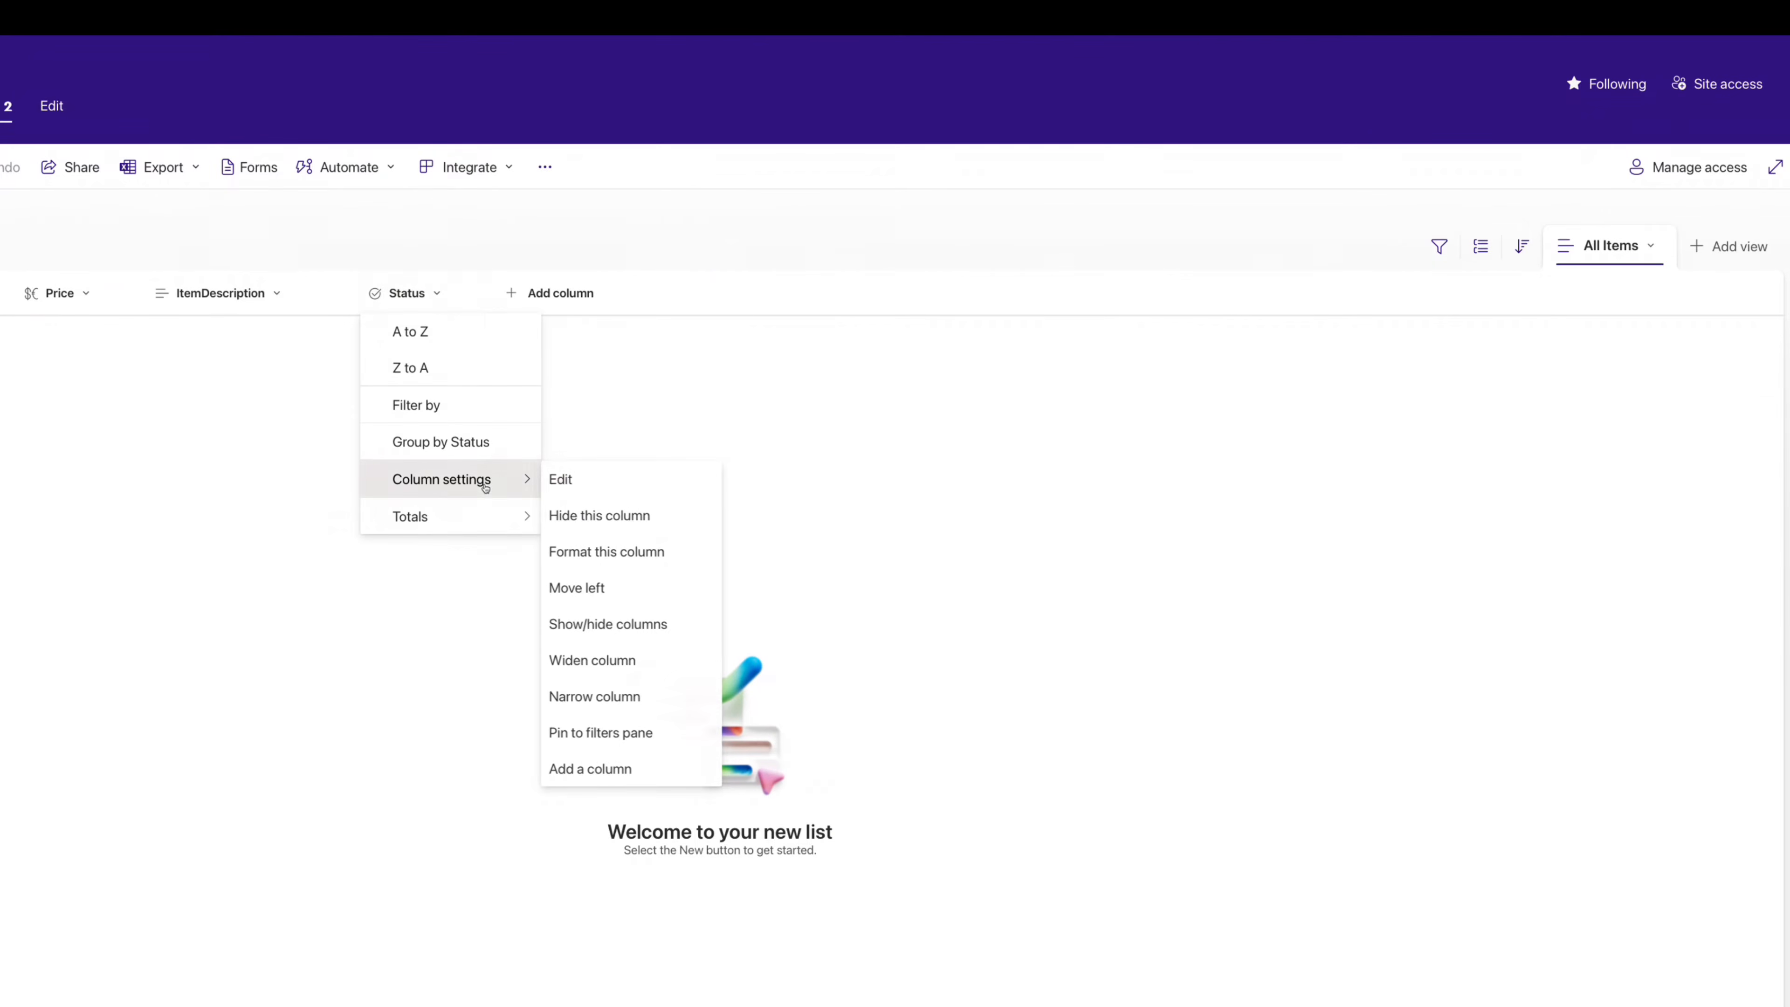
pyautogui.click(595, 551)
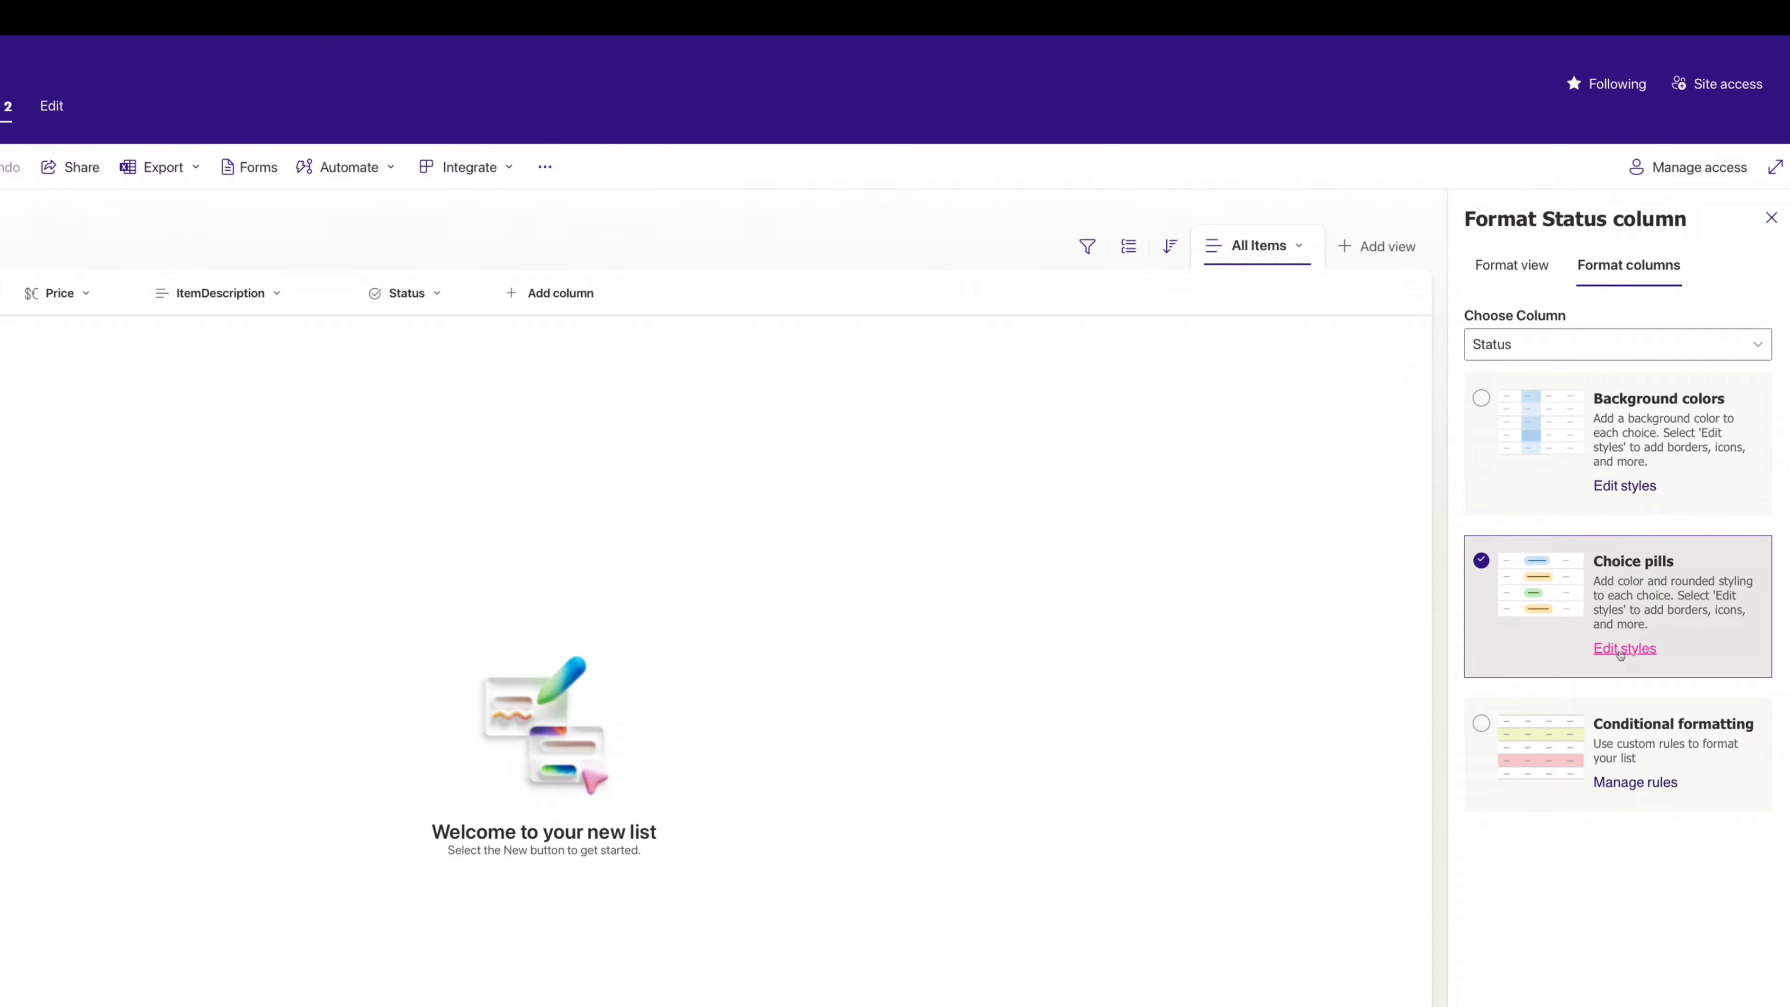
pyautogui.click(1620, 652)
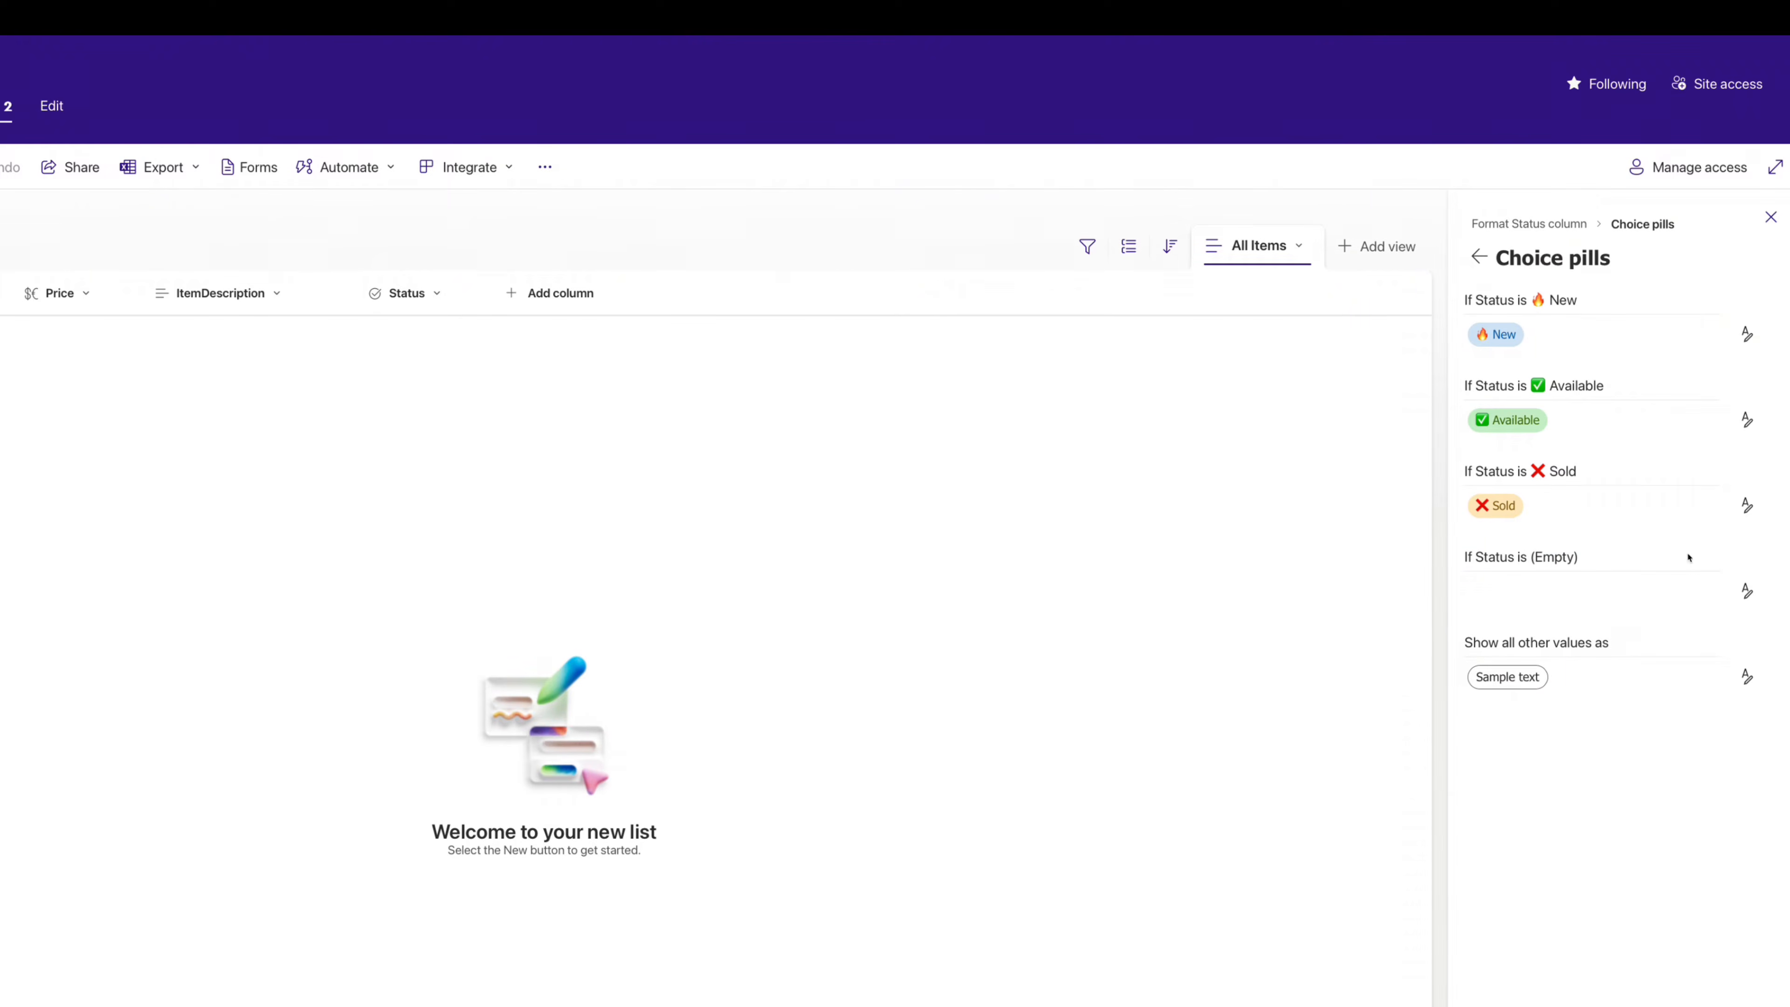
pyautogui.click(1746, 334)
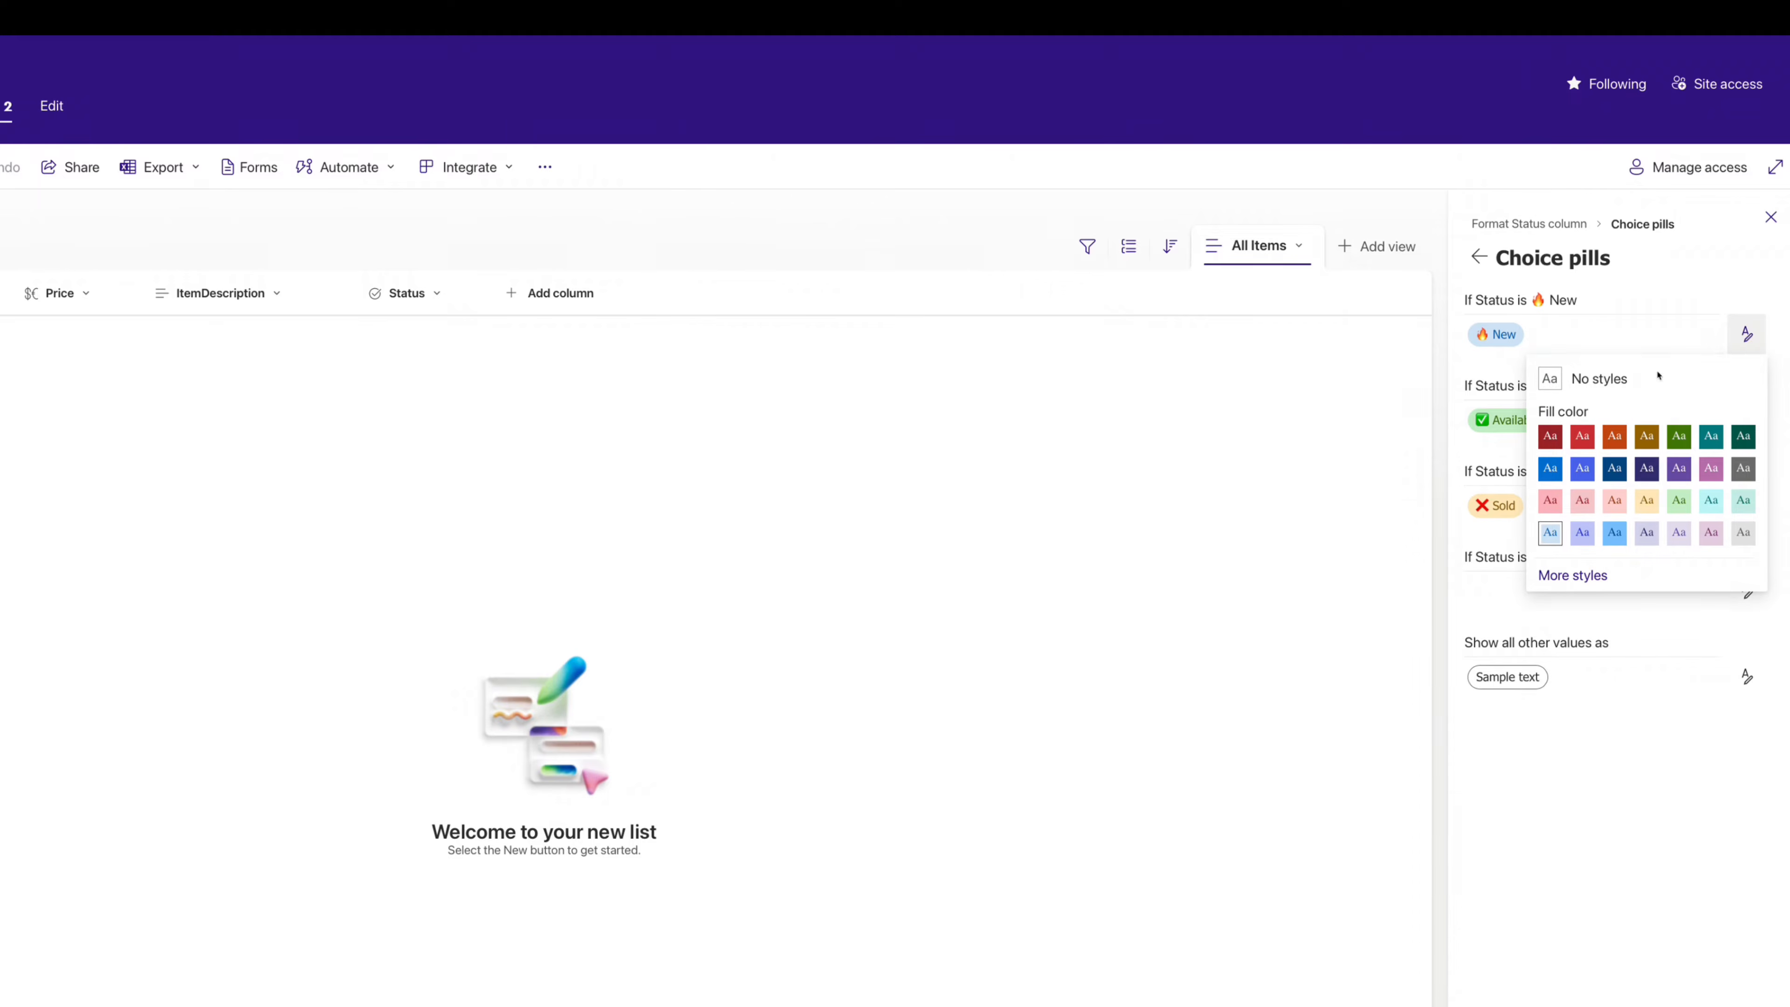
pyautogui.click(1588, 577)
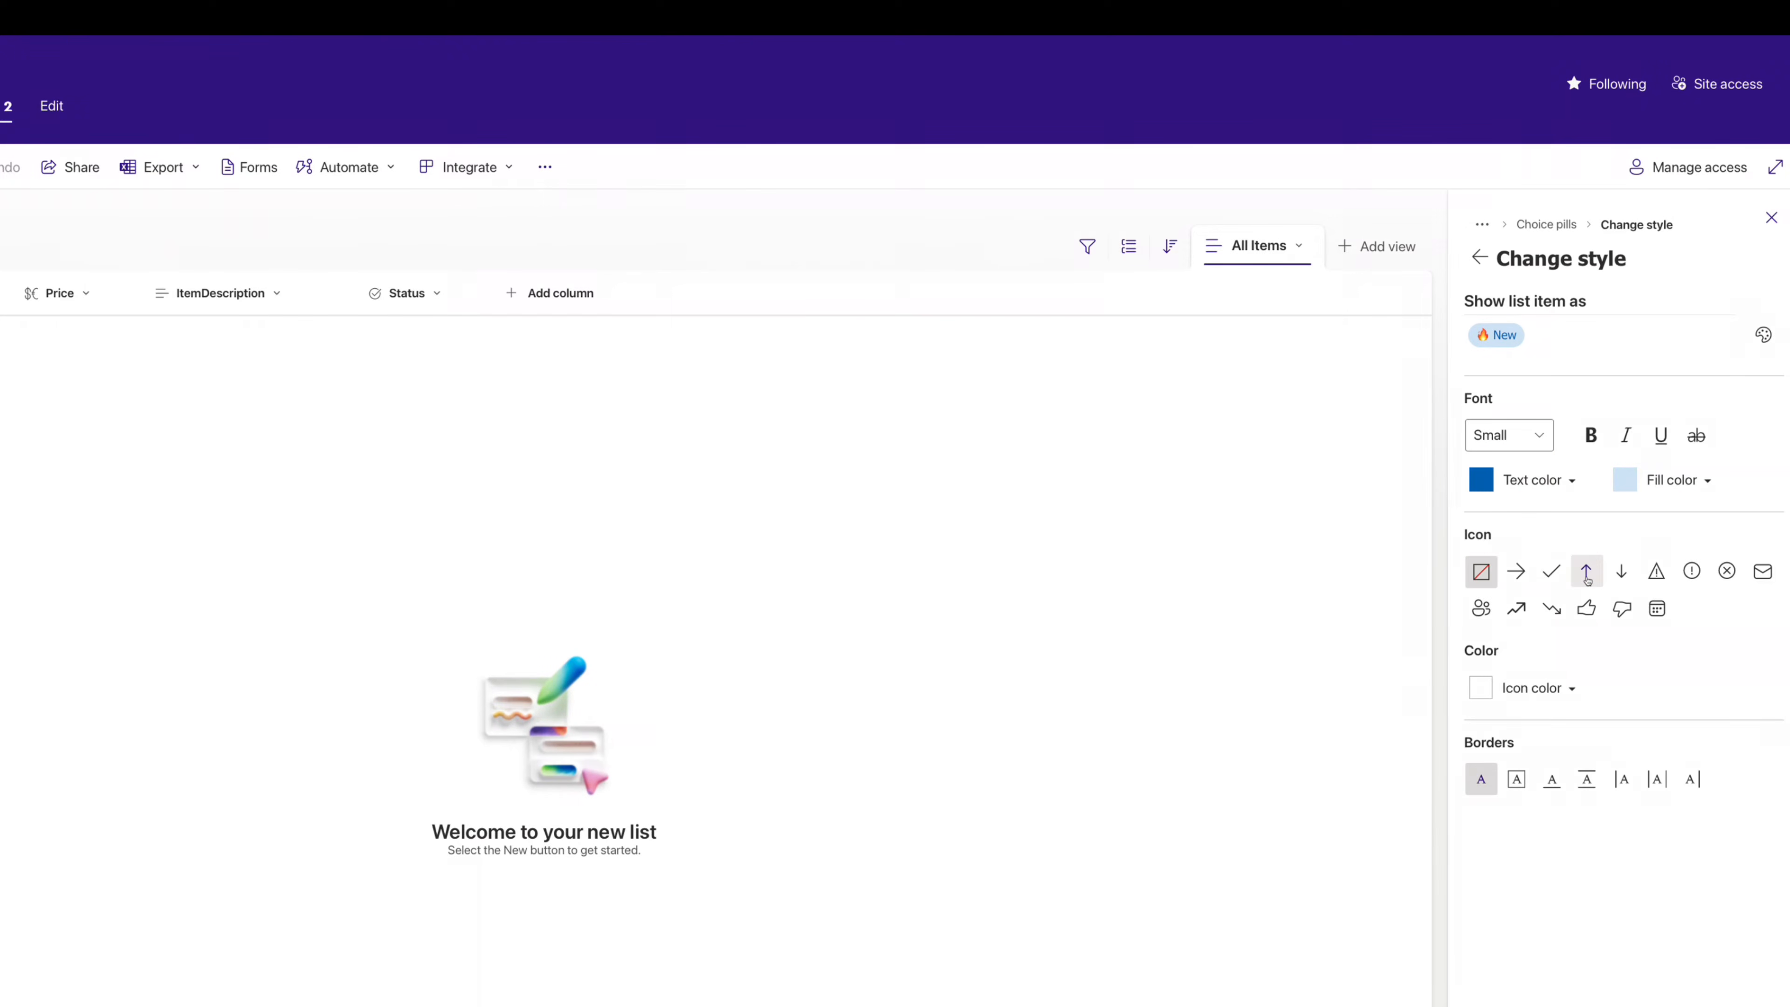
pyautogui.click(1537, 435)
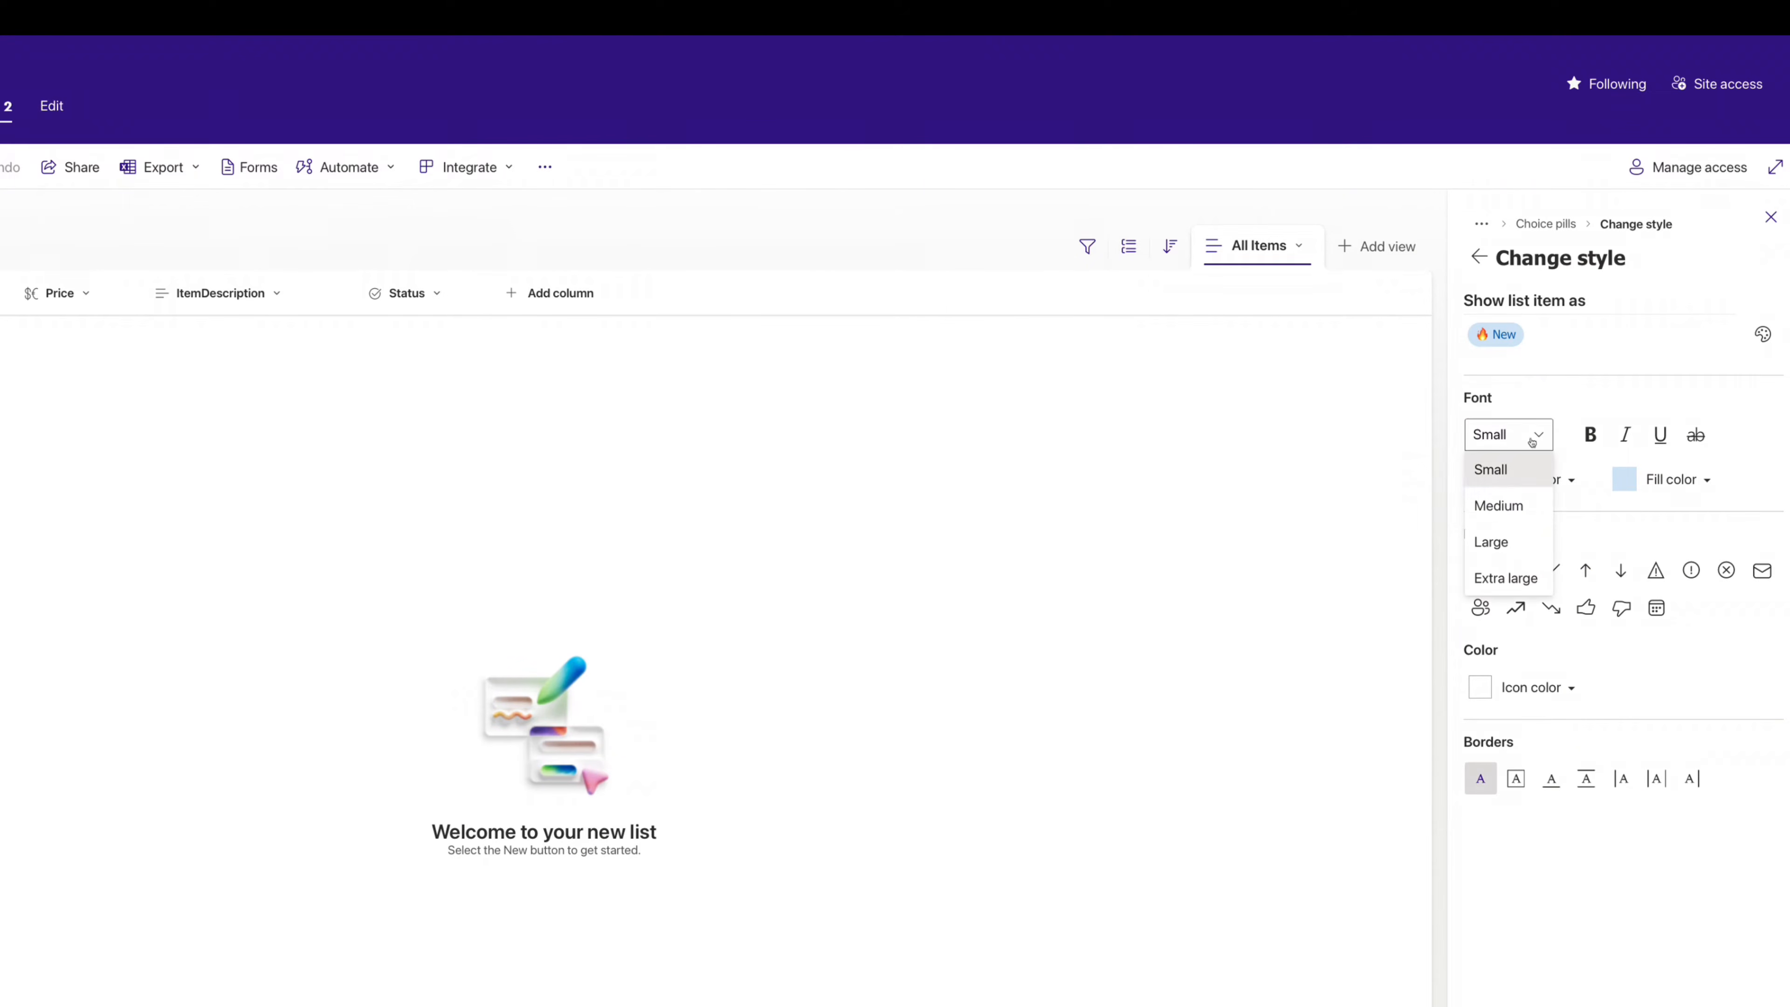
pyautogui.click(1497, 506)
pyautogui.click(1590, 436)
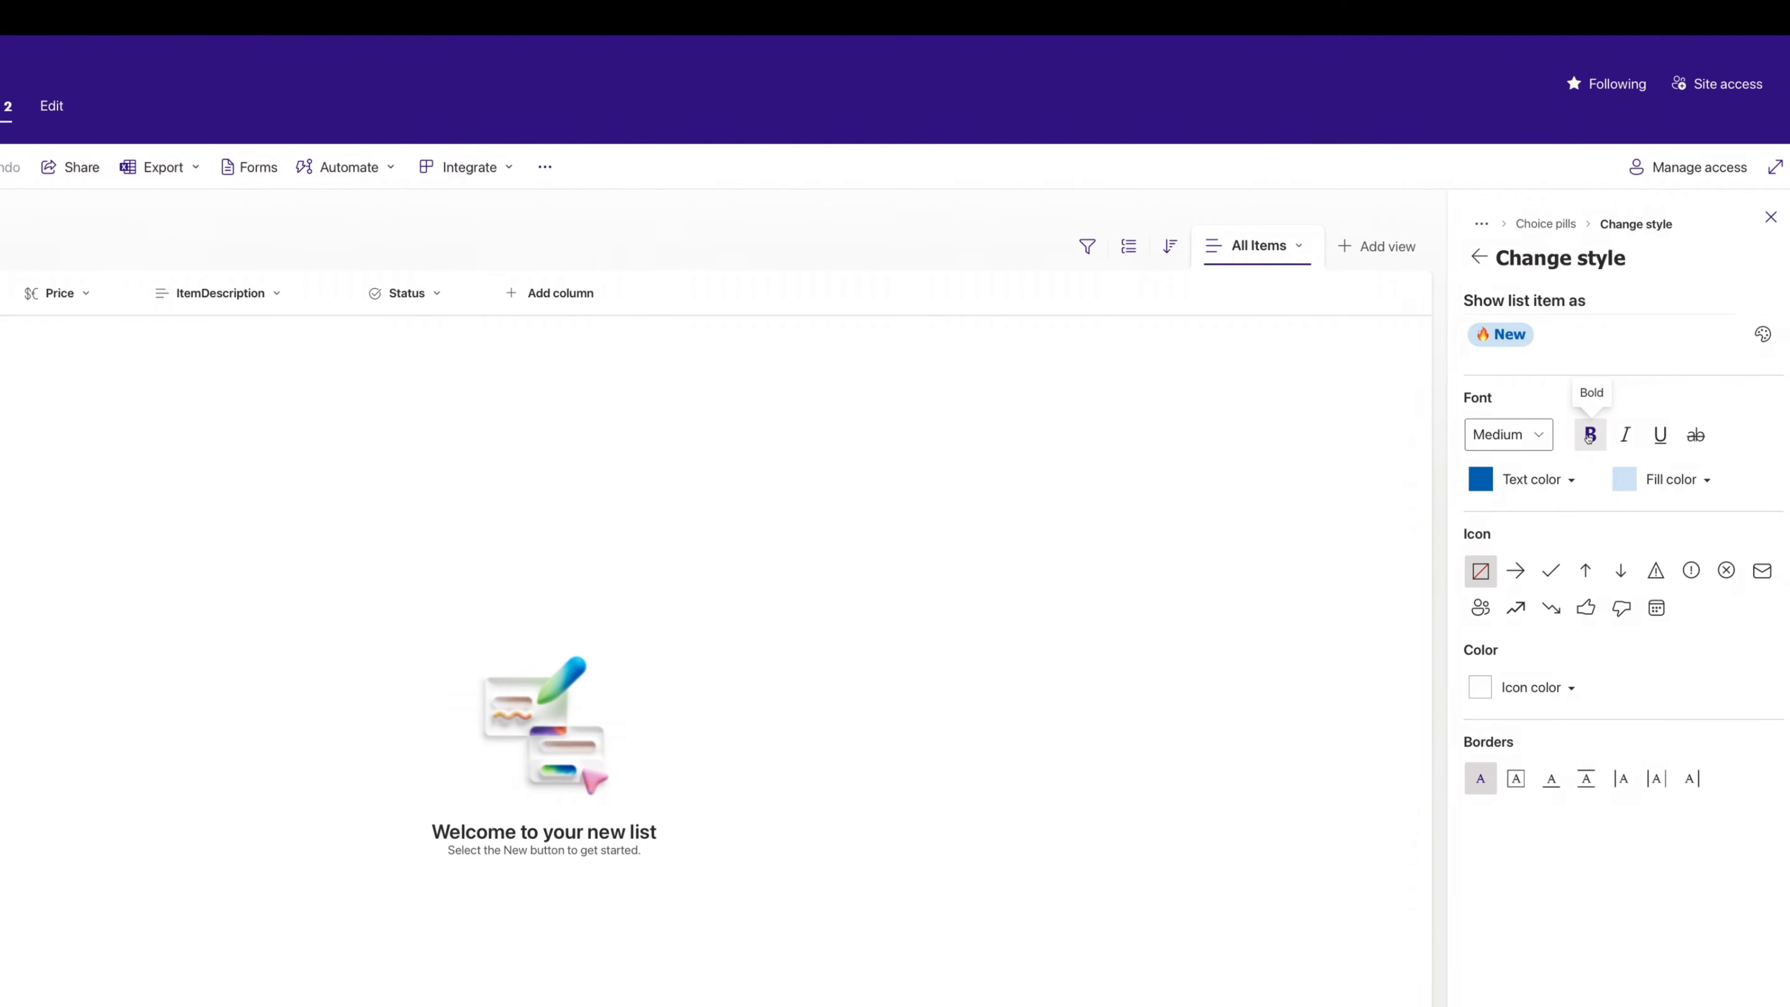
pyautogui.click(1479, 257)
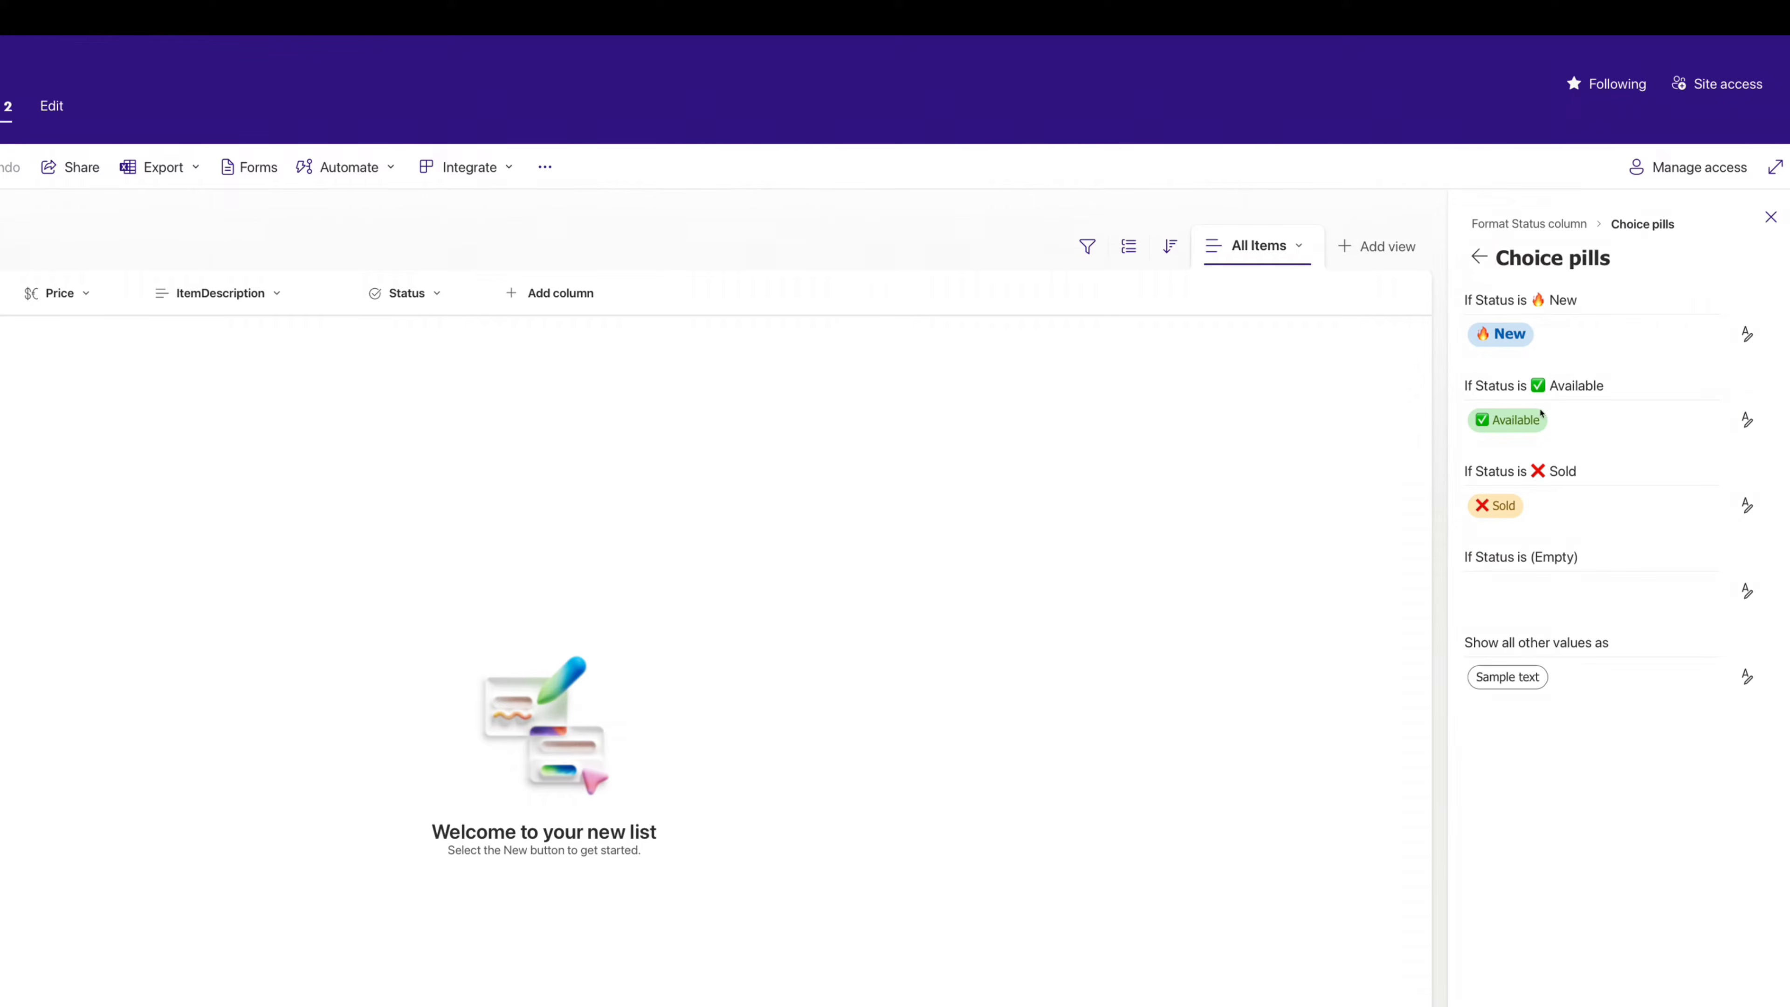
# - Give the Available and Sold pills Medium, bold text and close the formatting panel
pyautogui.click(1747, 419)
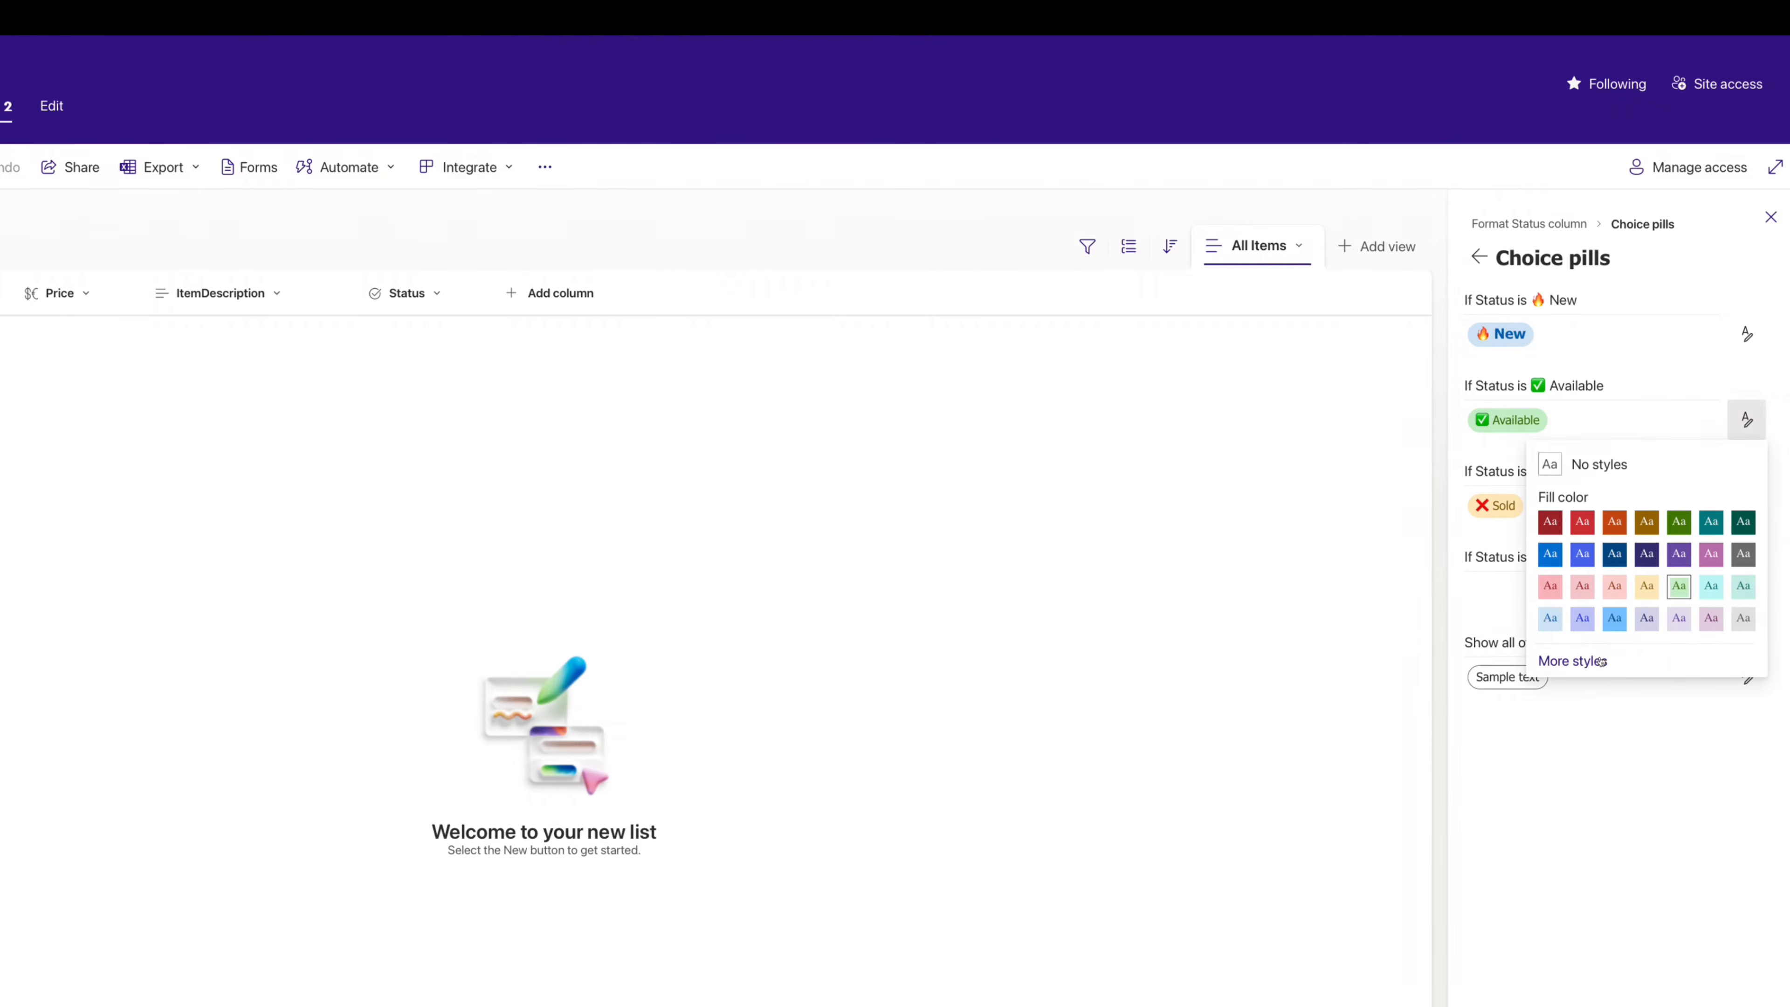
pyautogui.click(1588, 662)
pyautogui.click(1523, 443)
pyautogui.click(1499, 506)
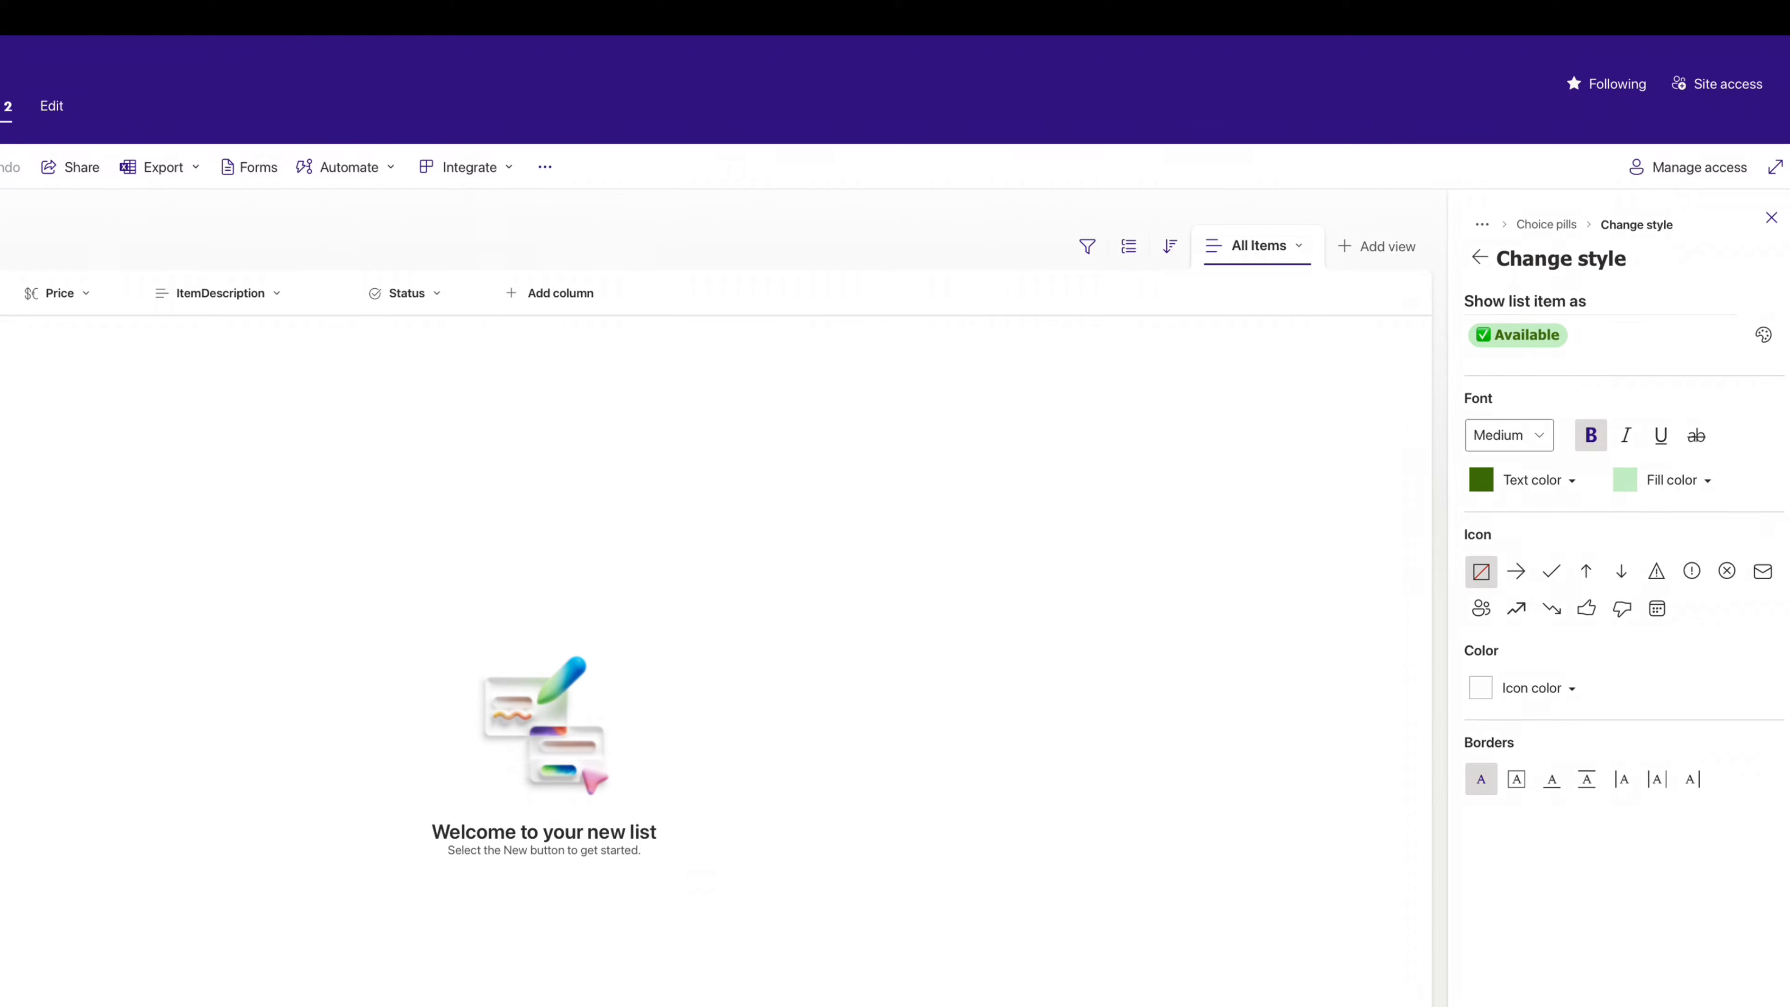
pyautogui.click(1479, 257)
pyautogui.click(1748, 506)
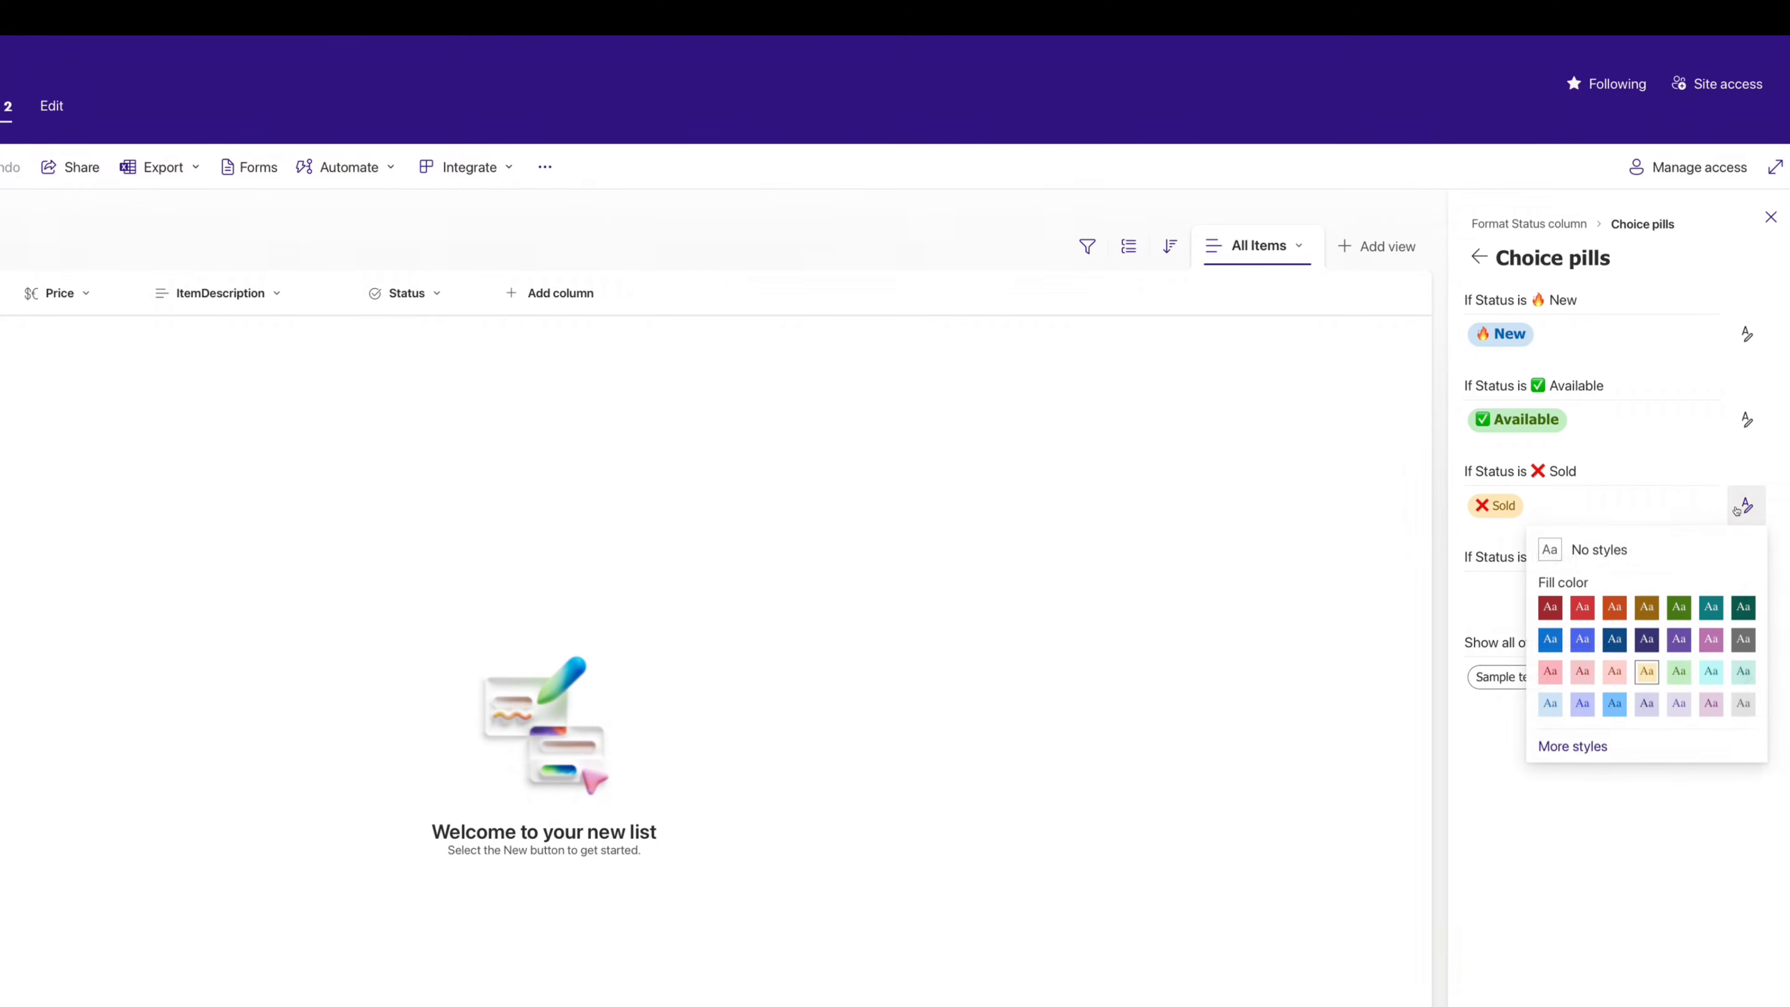
pyautogui.click(1582, 748)
pyautogui.click(1523, 437)
pyautogui.click(1501, 504)
pyautogui.click(1590, 435)
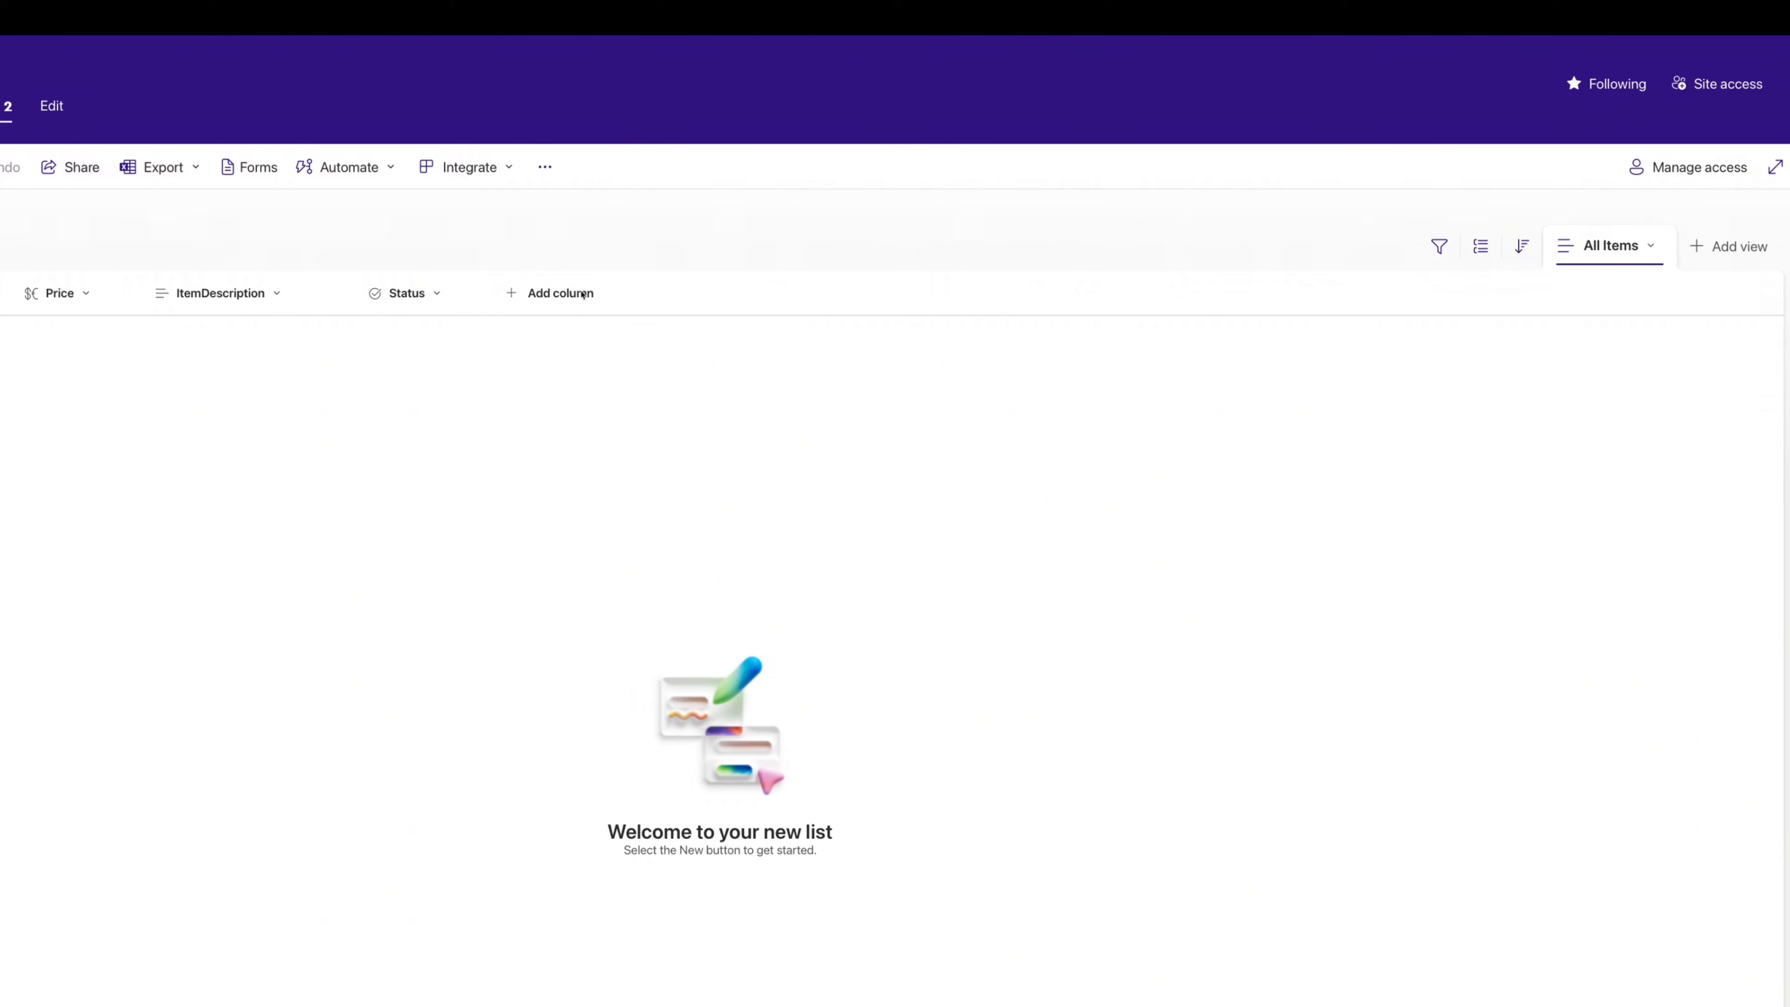
# - Start a new Choice column with the options Accommodation, Item and Tickets
pyautogui.click(562, 295)
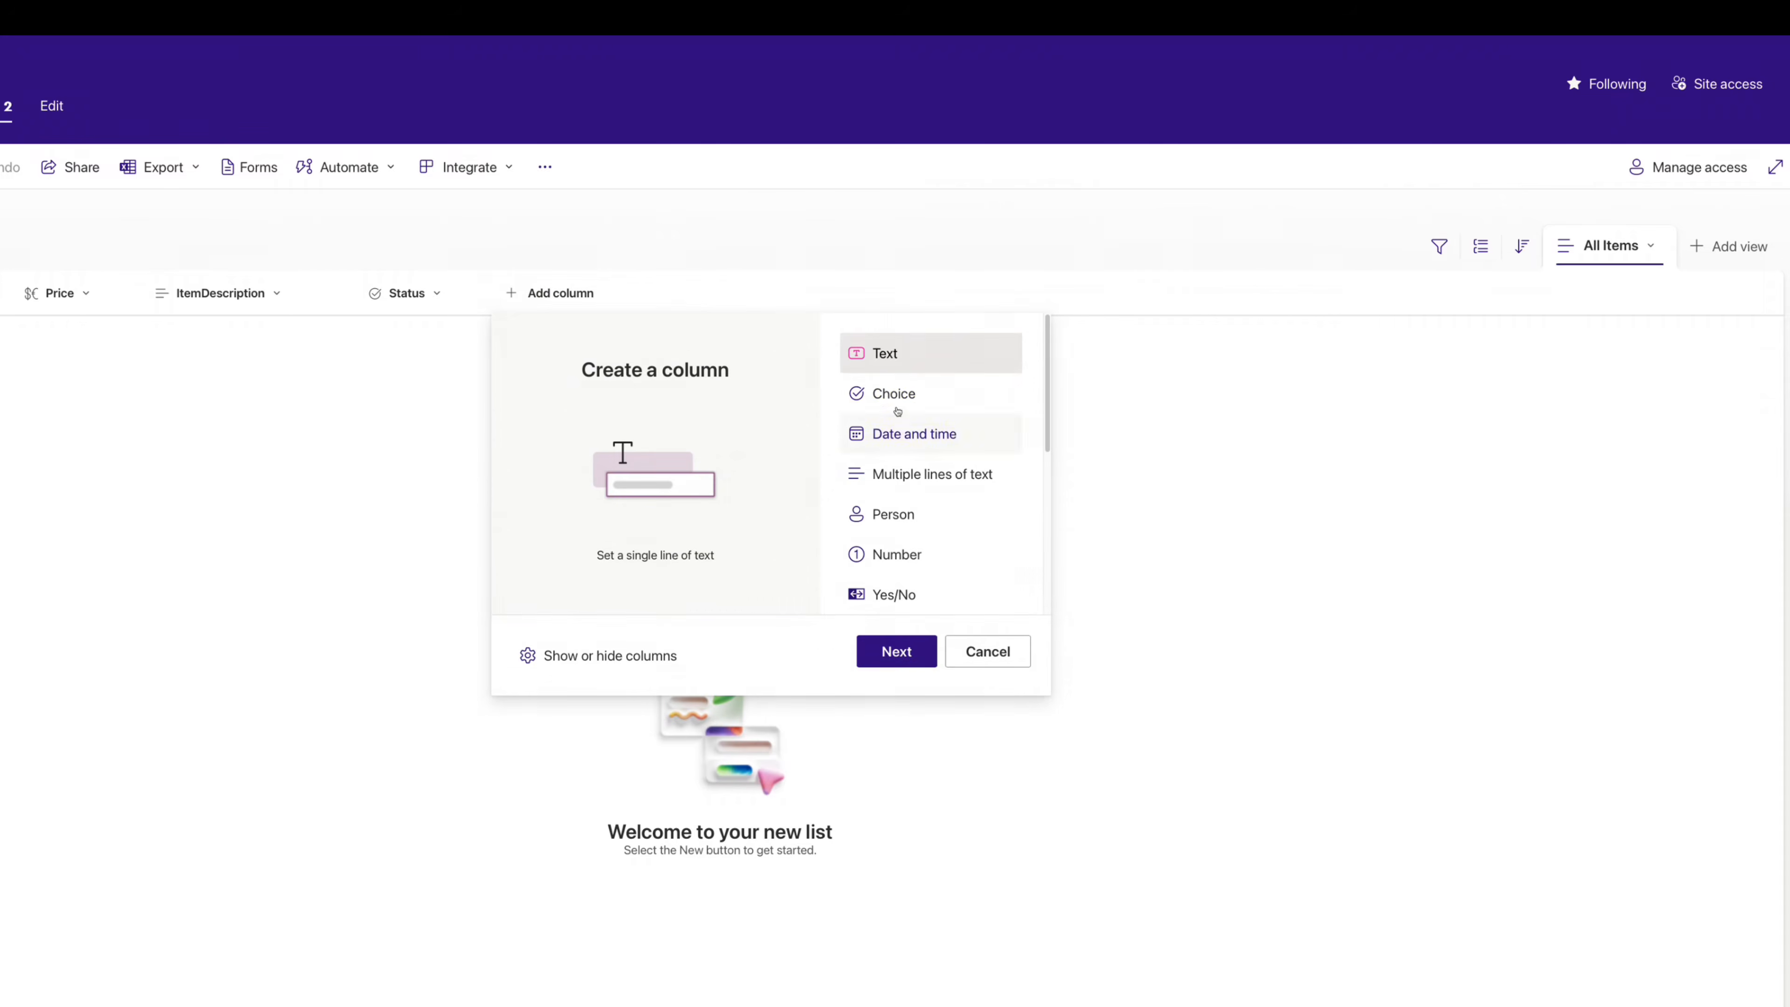
pyautogui.click(889, 395)
pyautogui.click(896, 651)
pyautogui.write('Accommodation')
pyautogui.click(1559, 393)
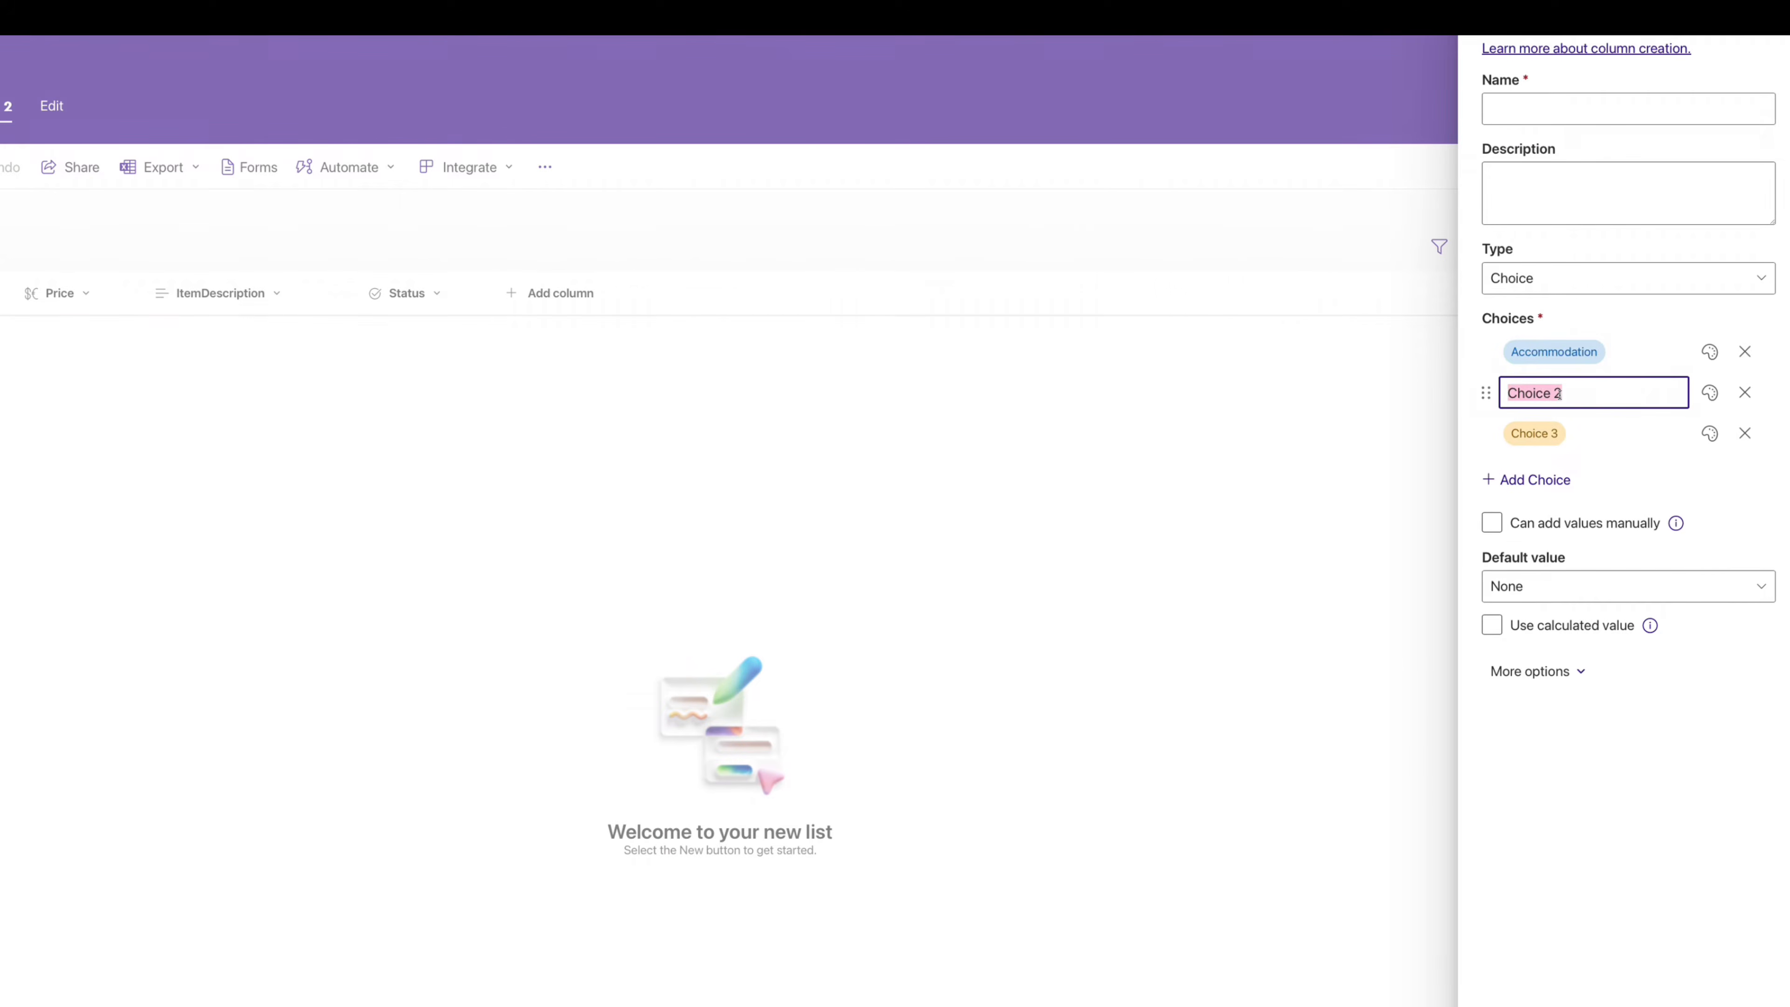
pyautogui.write('Item')
pyautogui.click(1559, 439)
pyautogui.write('Tickets')
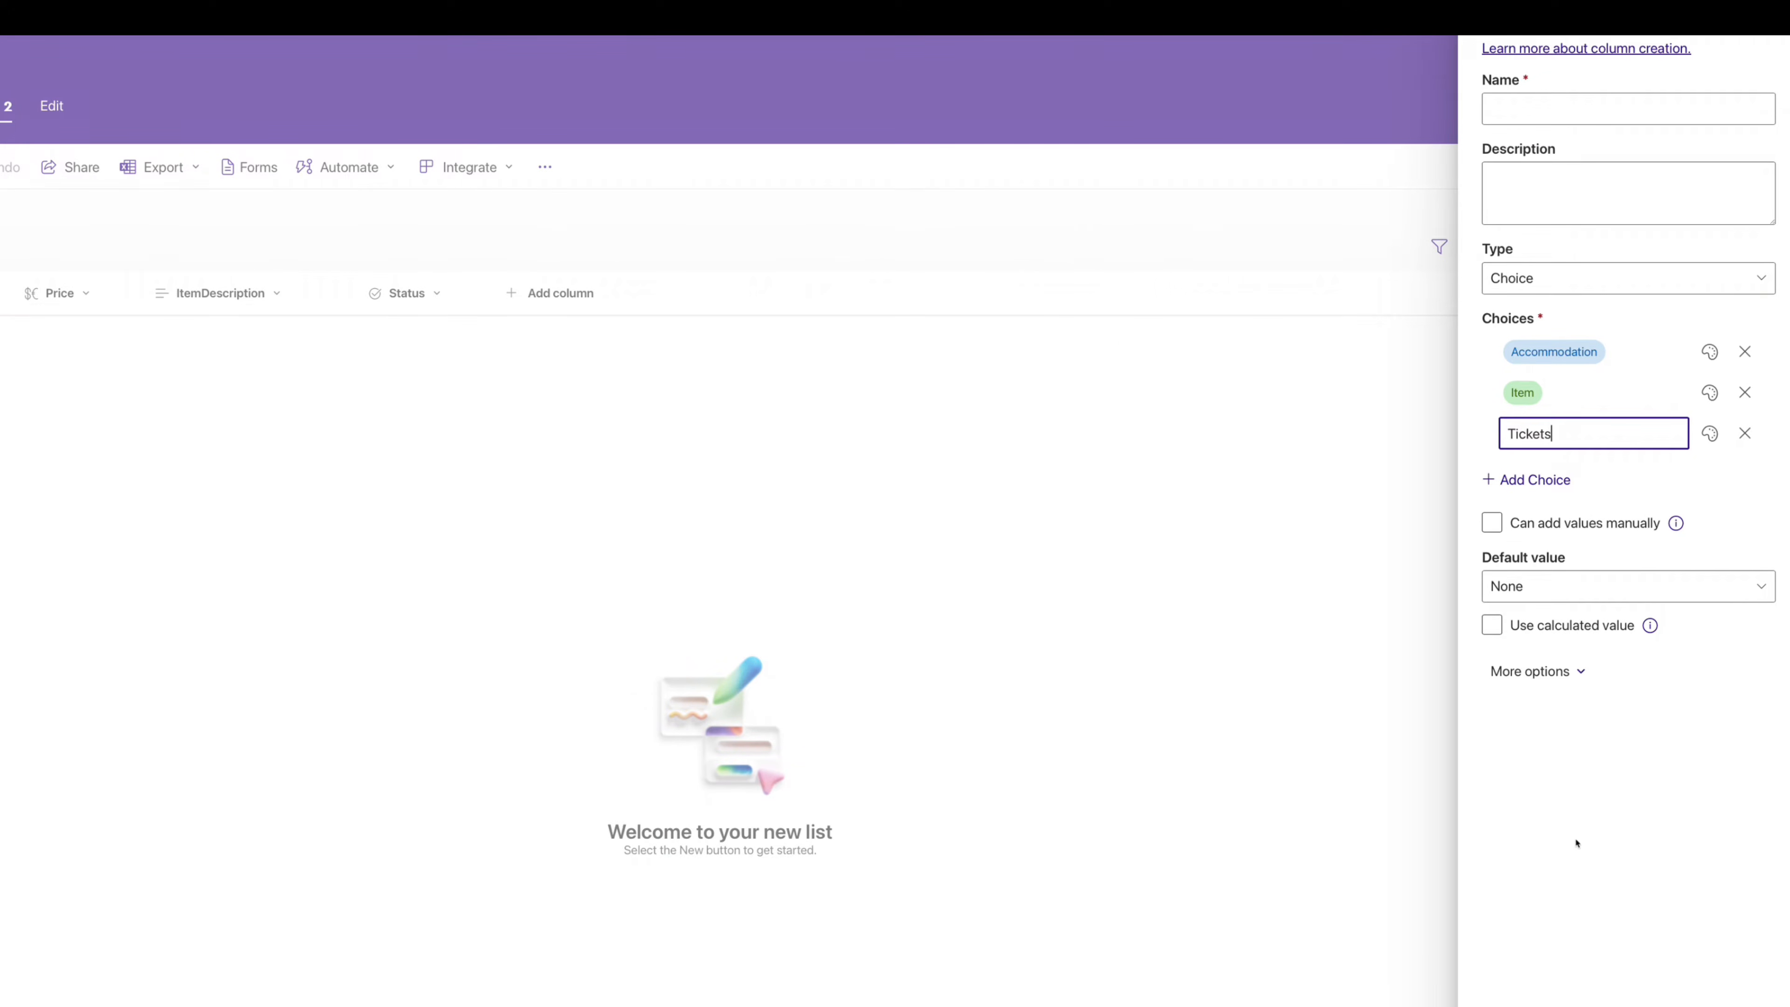
pyautogui.click(1577, 844)
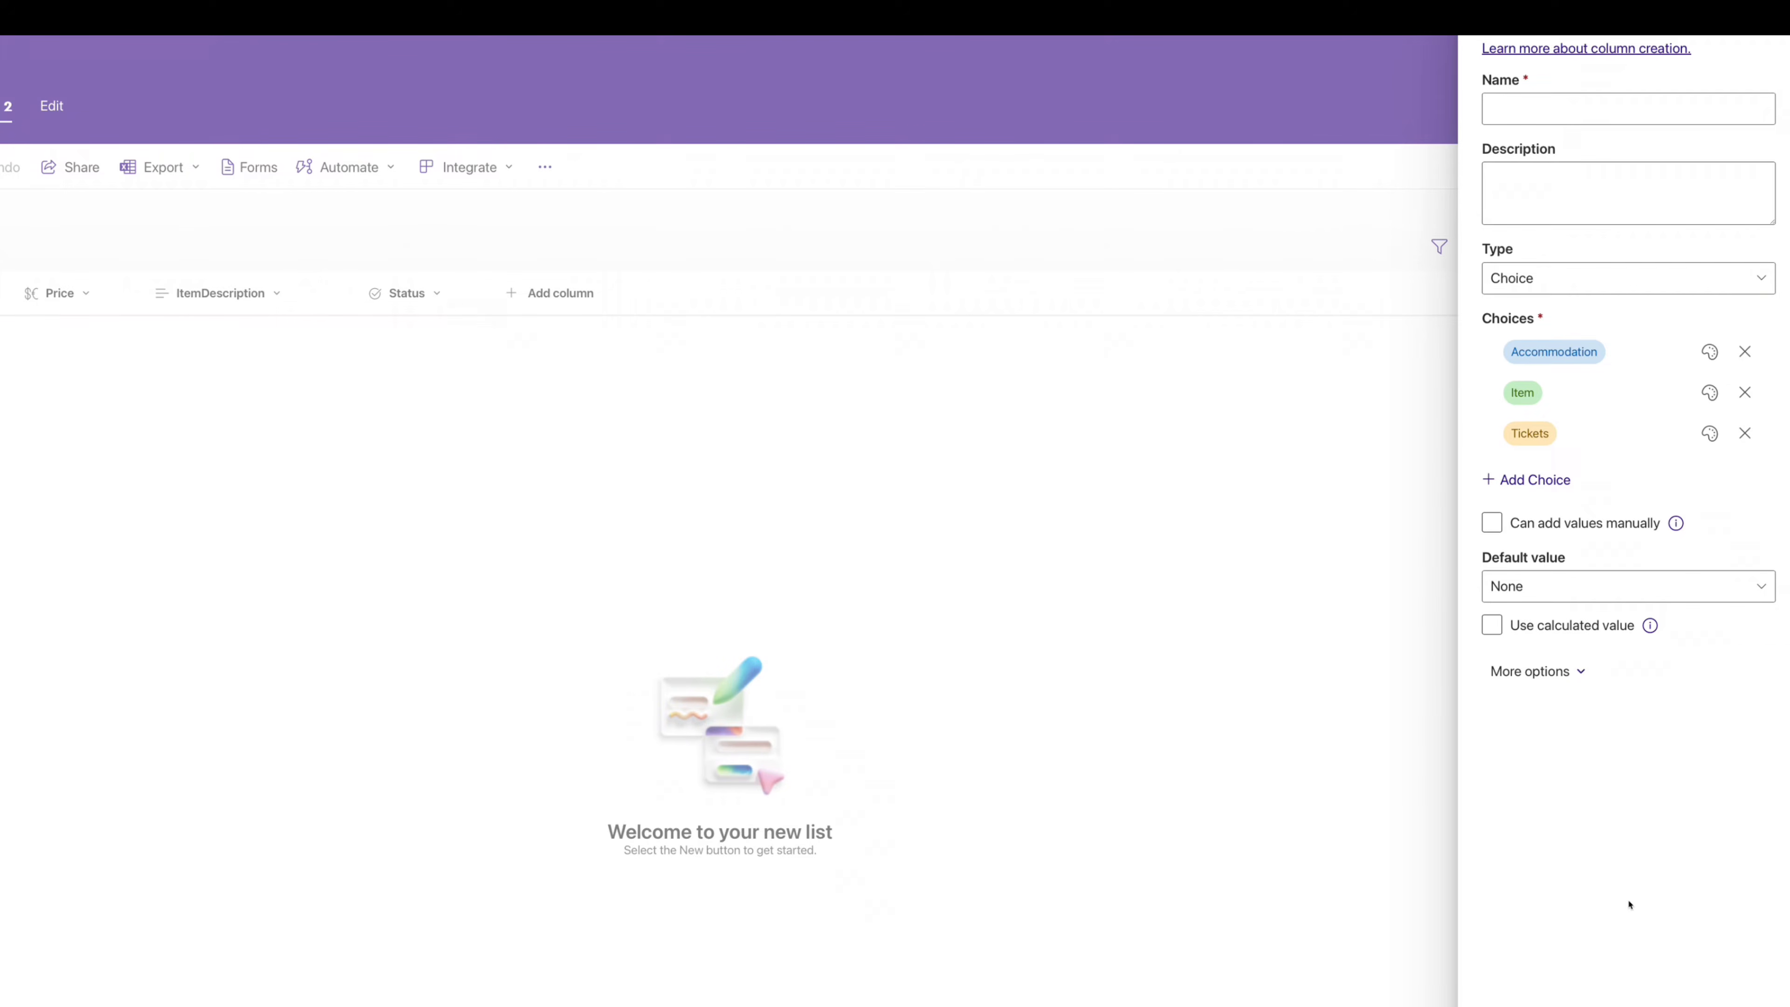
pyautogui.click(1520, 104)
# - Save the choice column as Category, then add an Owner person column showing profile photos
pyautogui.write('Category')
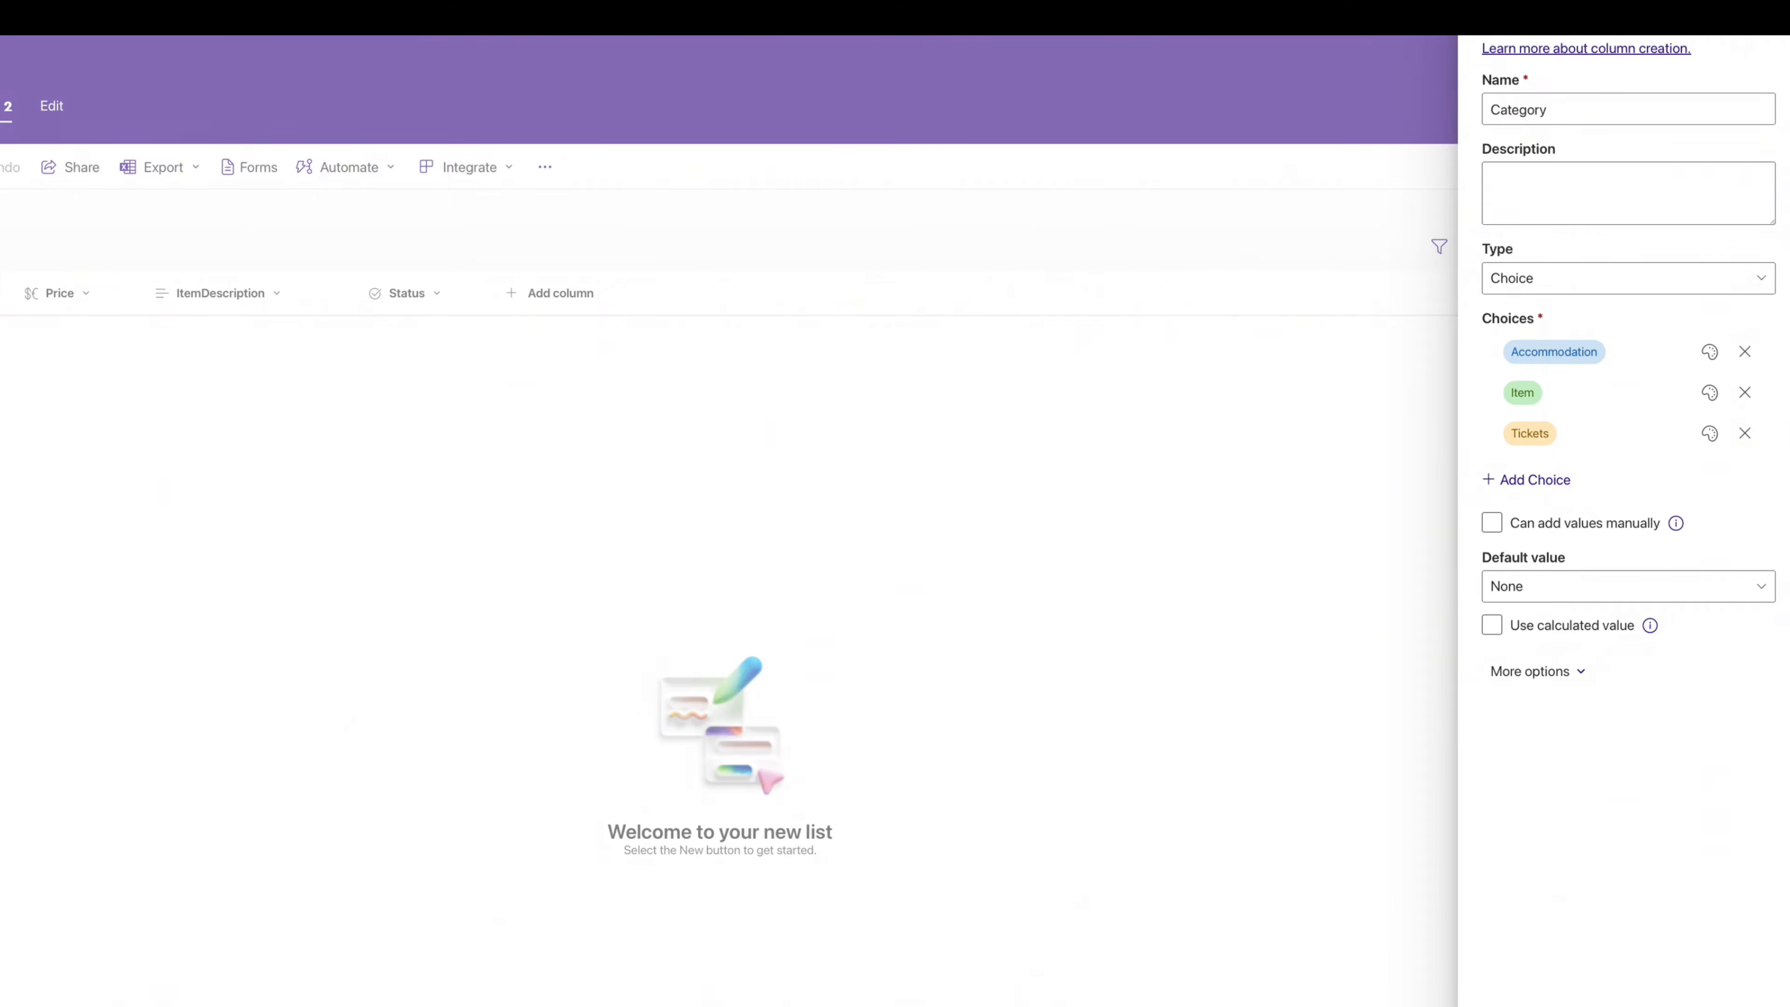
pyautogui.click(691, 293)
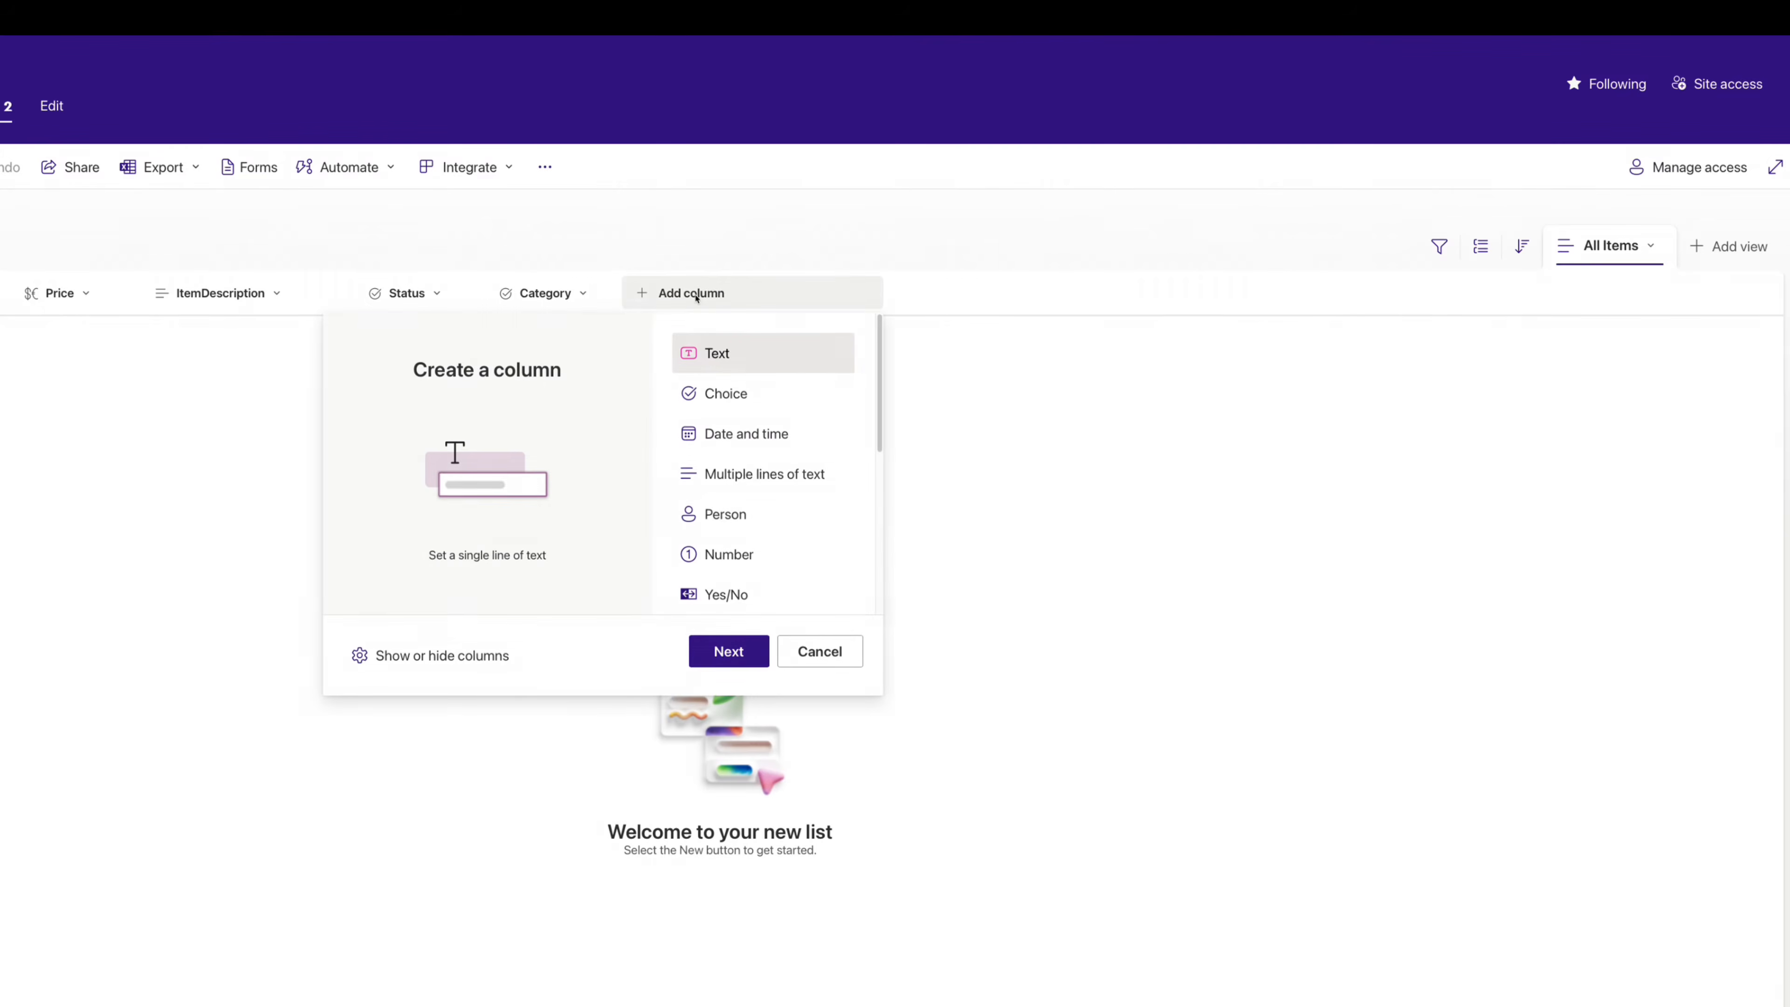
pyautogui.click(733, 514)
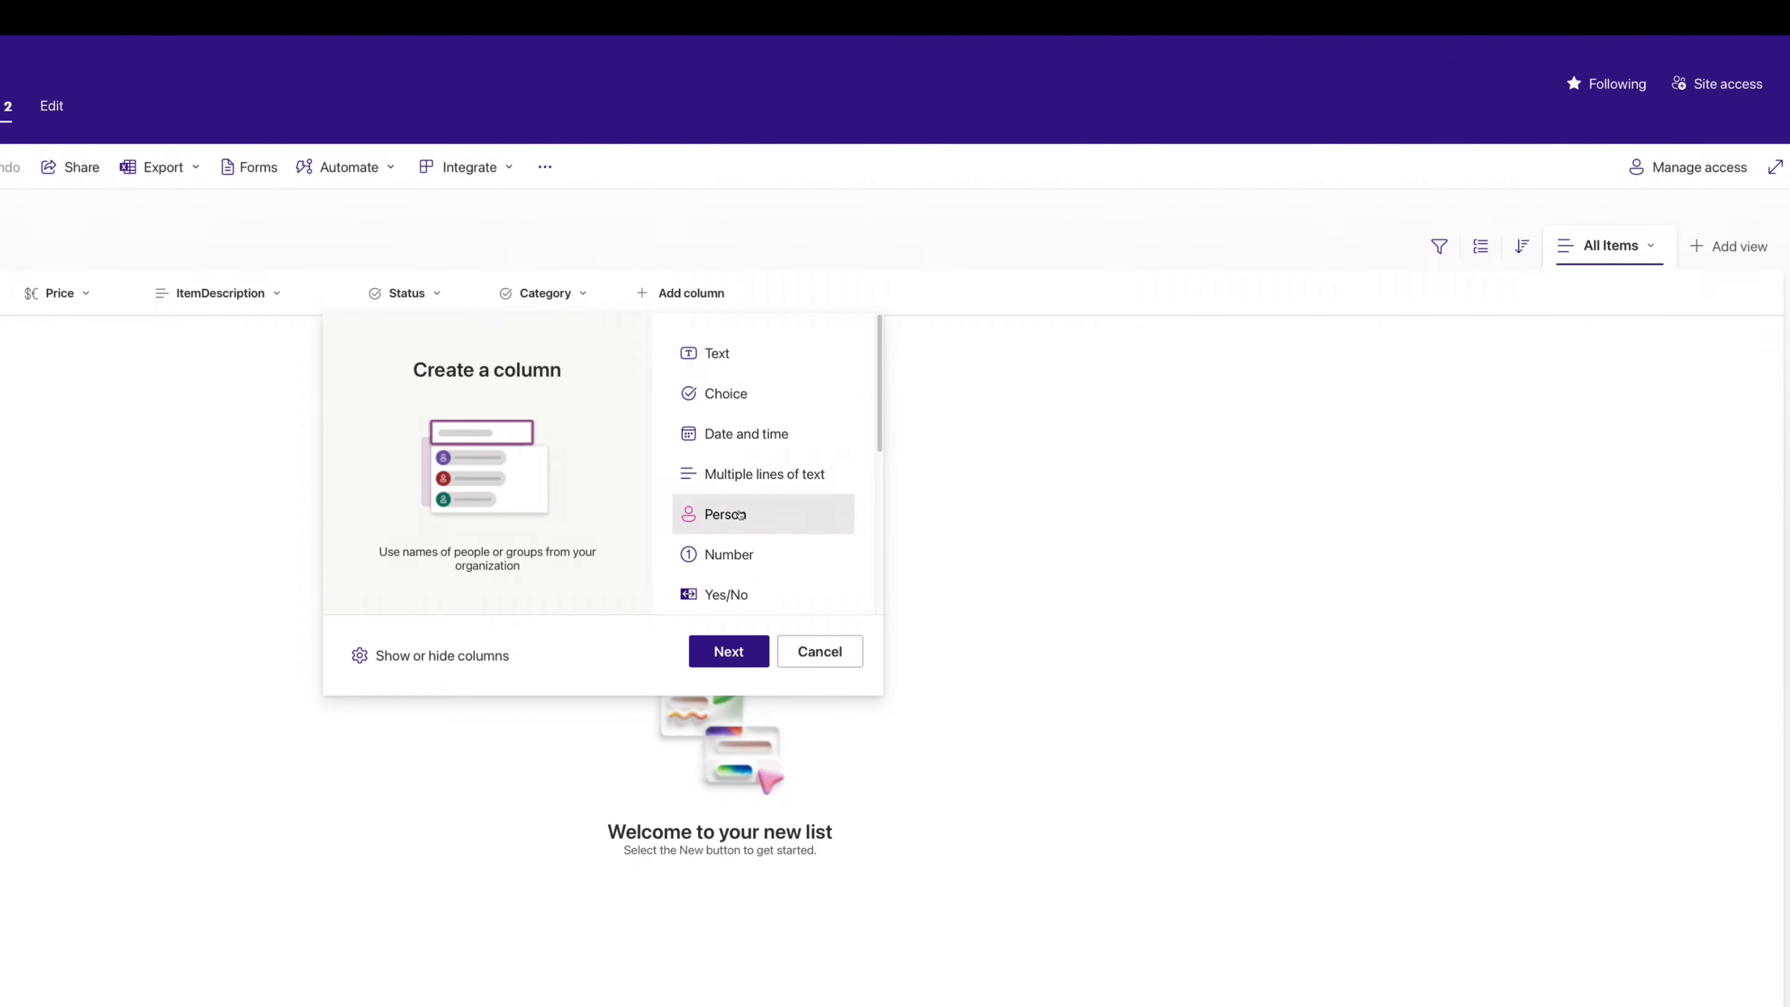
pyautogui.click(719, 651)
pyautogui.write('Owner')
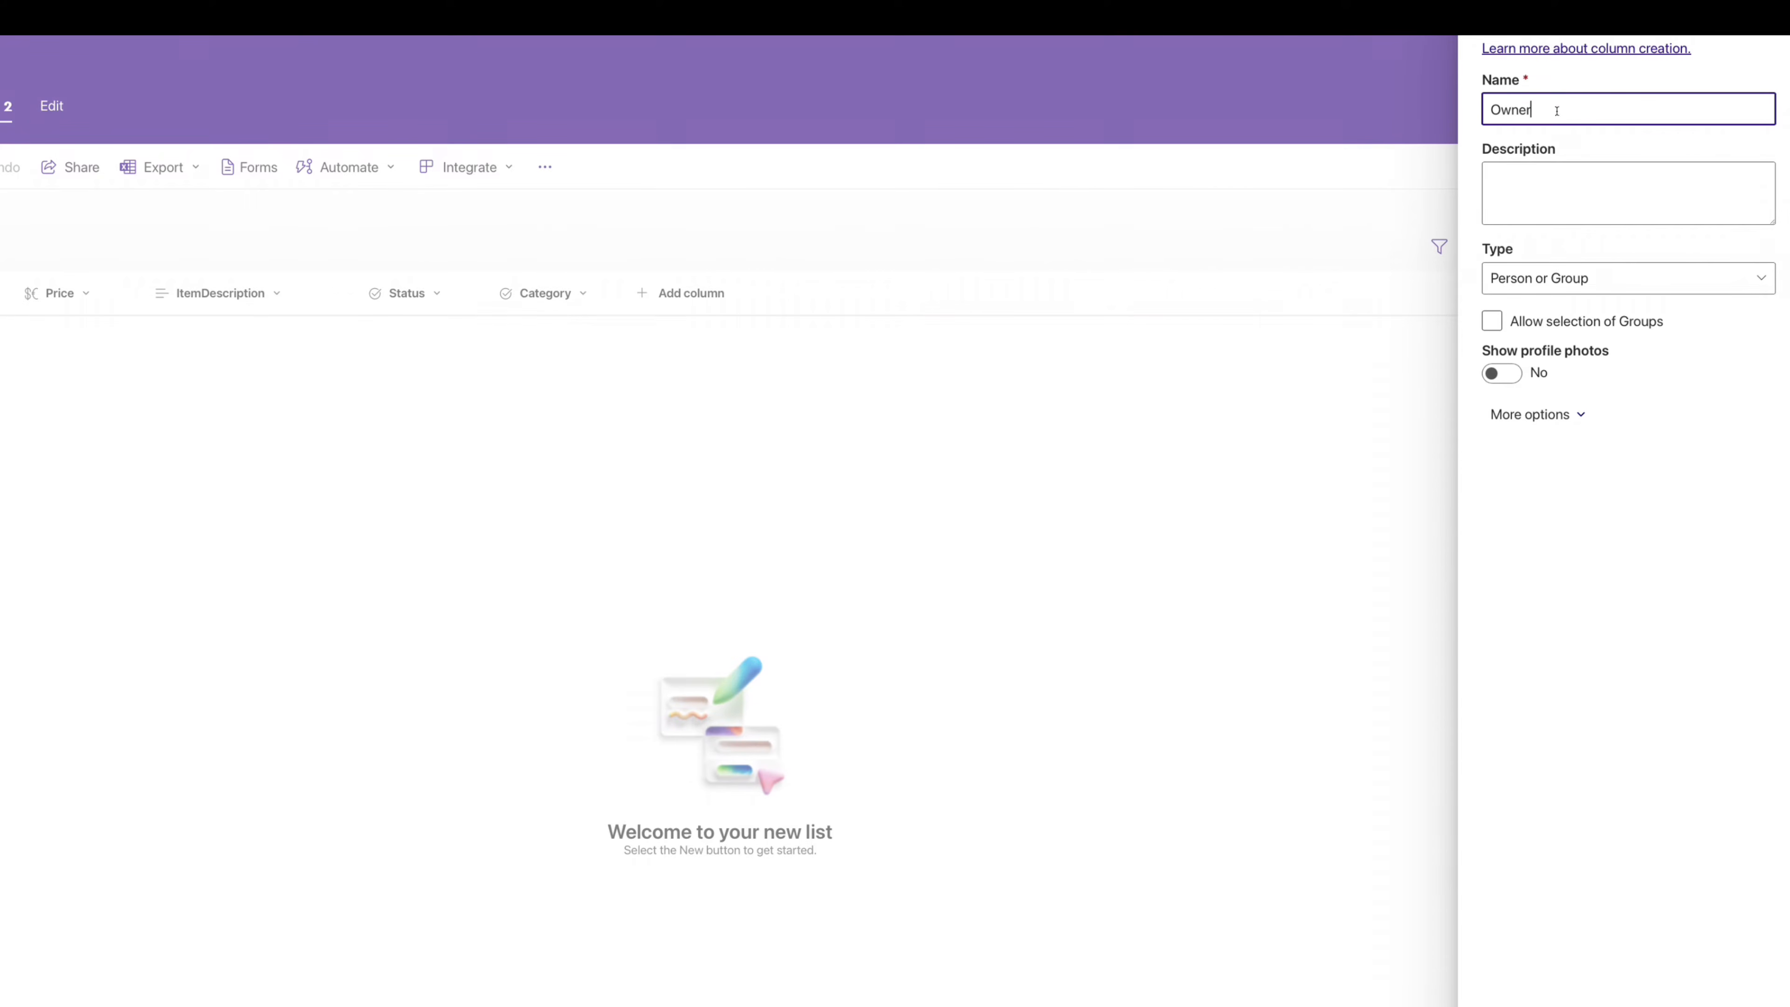
pyautogui.click(1508, 374)
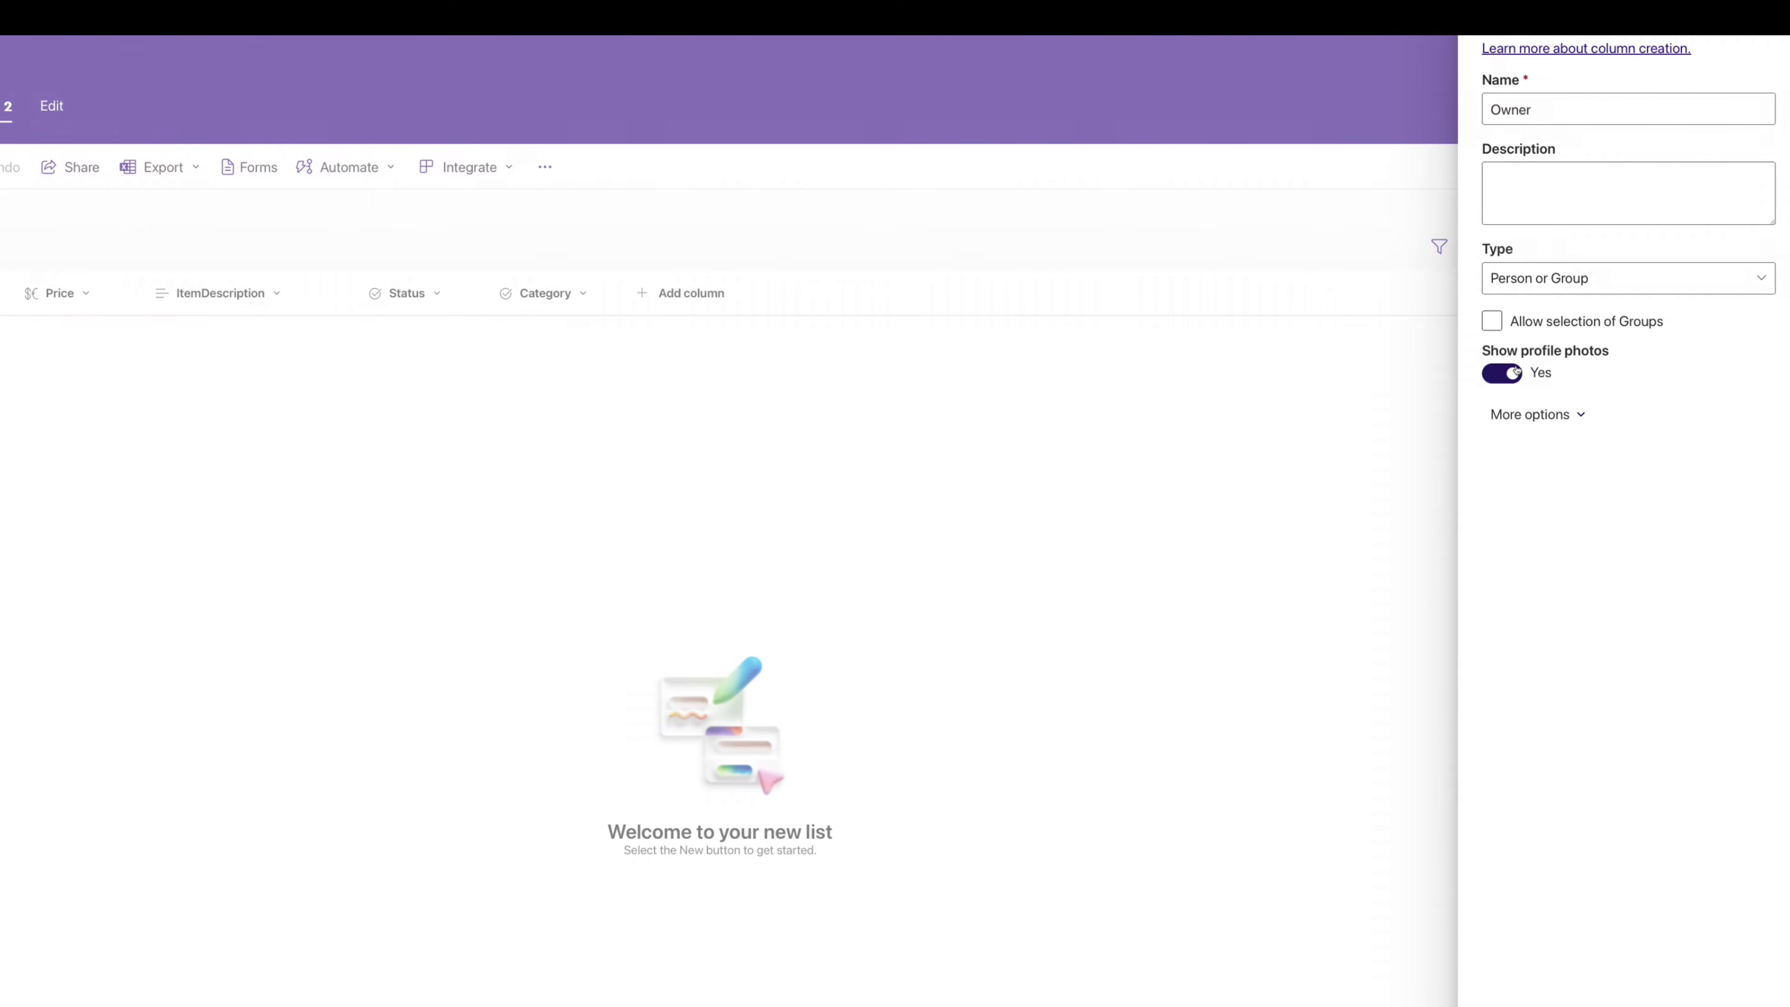
pyautogui.click(813, 293)
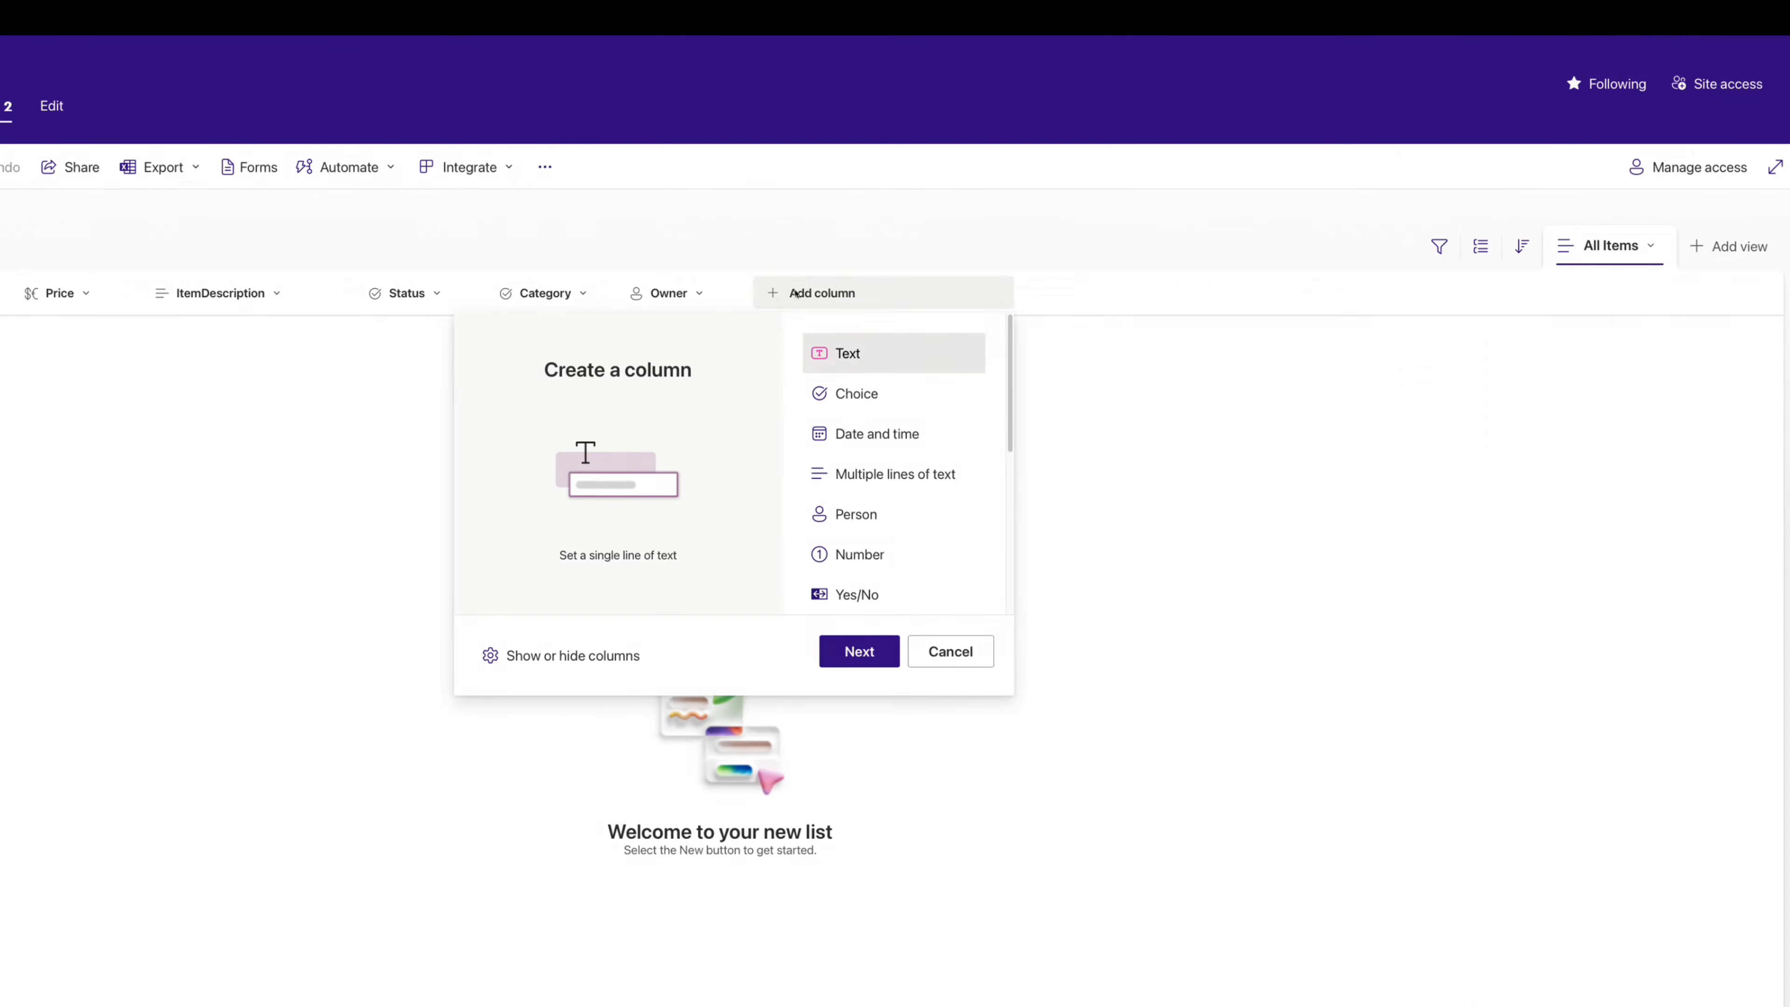
# - Create a single line of text column named ContactMethod and save it
pyautogui.click(862, 658)
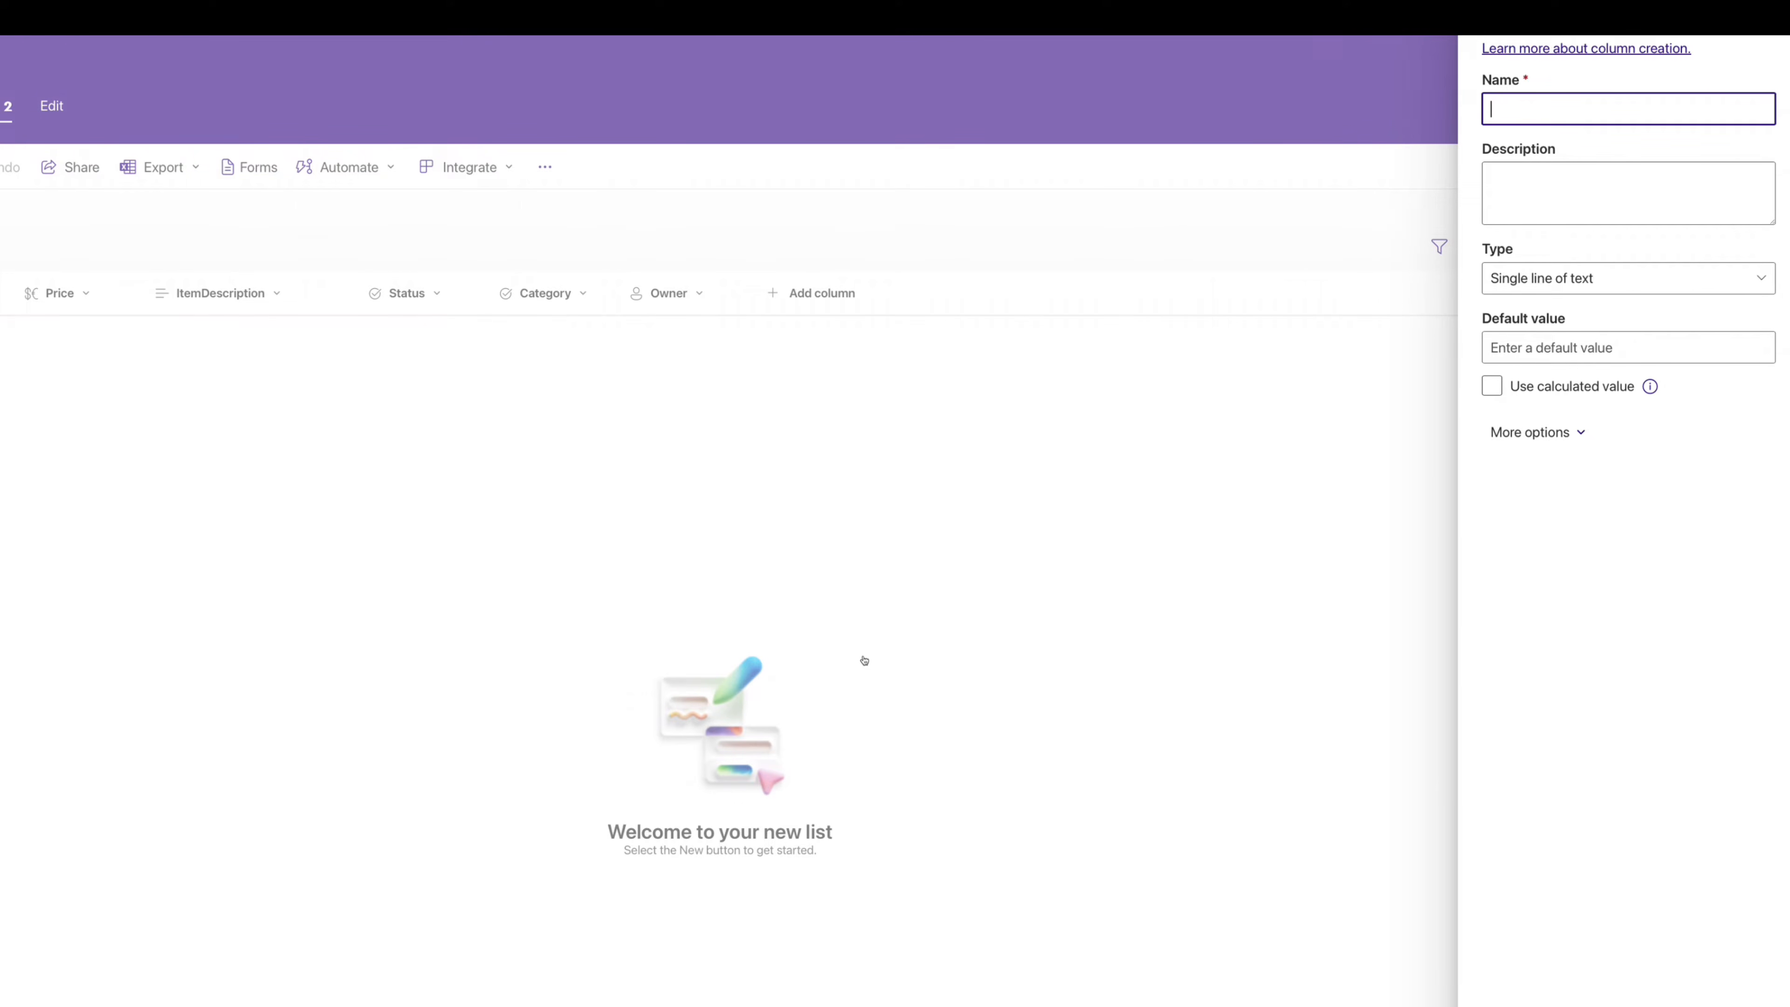
pyautogui.write('ContactMethod')
pyautogui.press('Return')
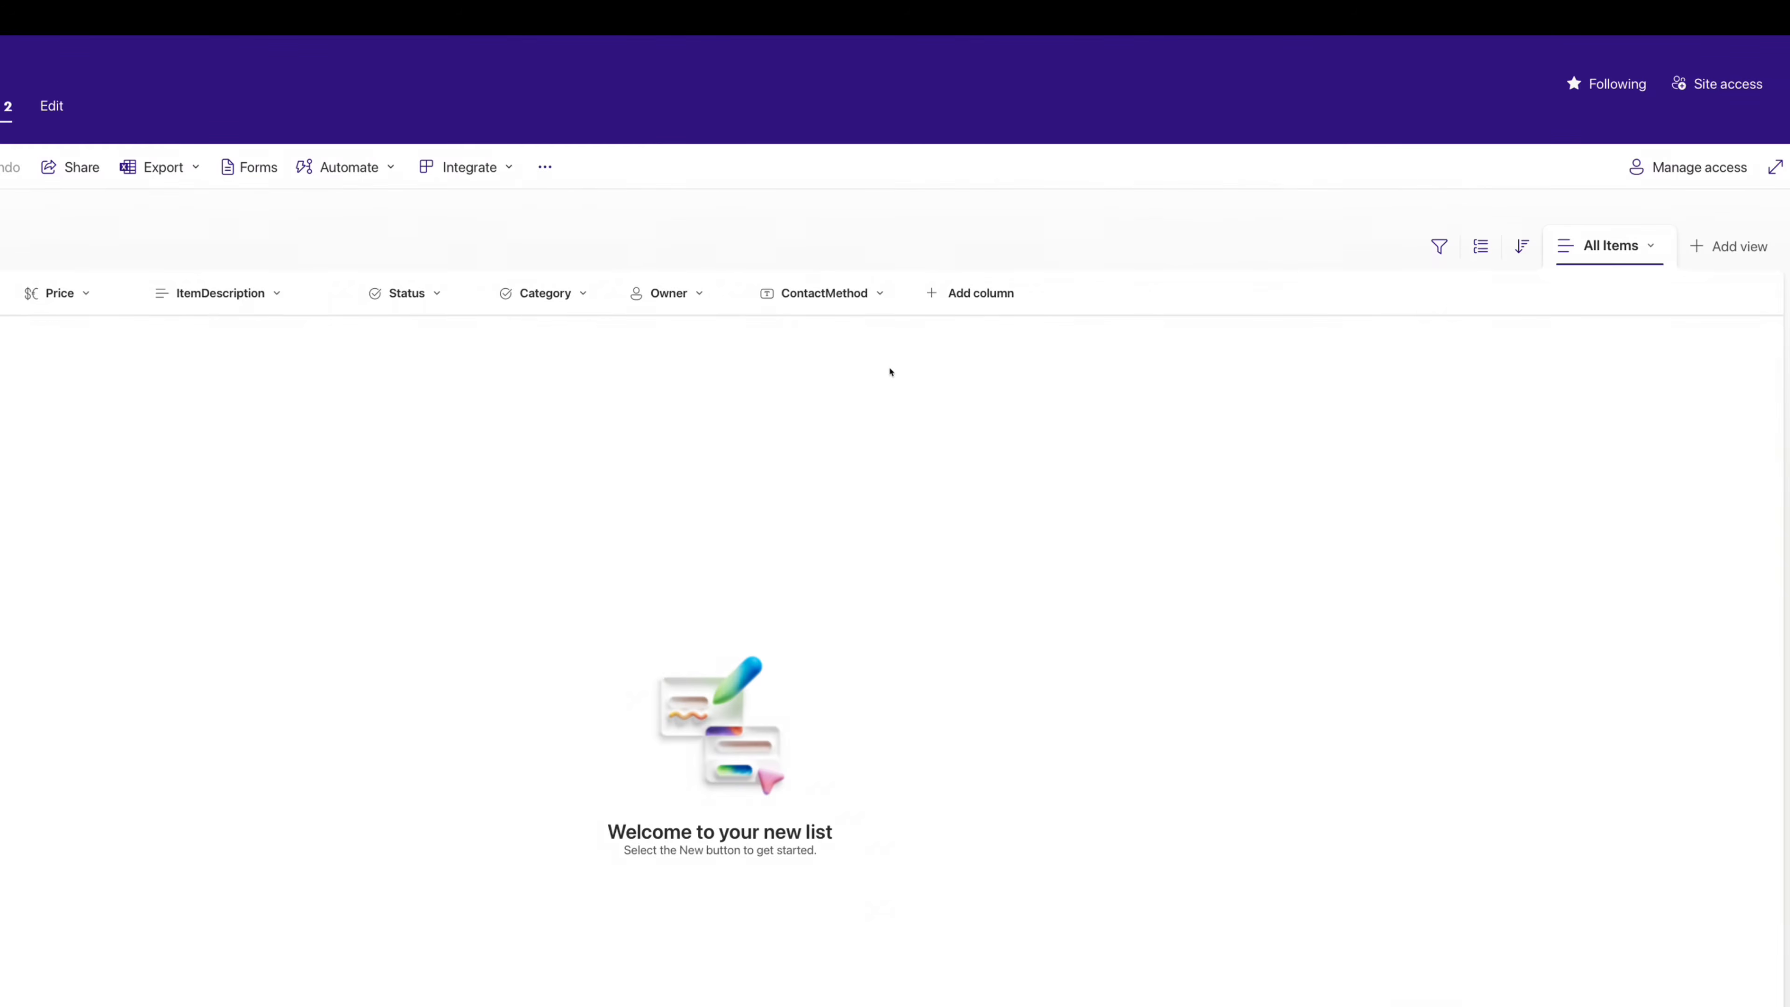
# - Create an Image-type column called ItemImage and save it
pyautogui.click(971, 296)
pyautogui.scroll(-3, 1025, 470)
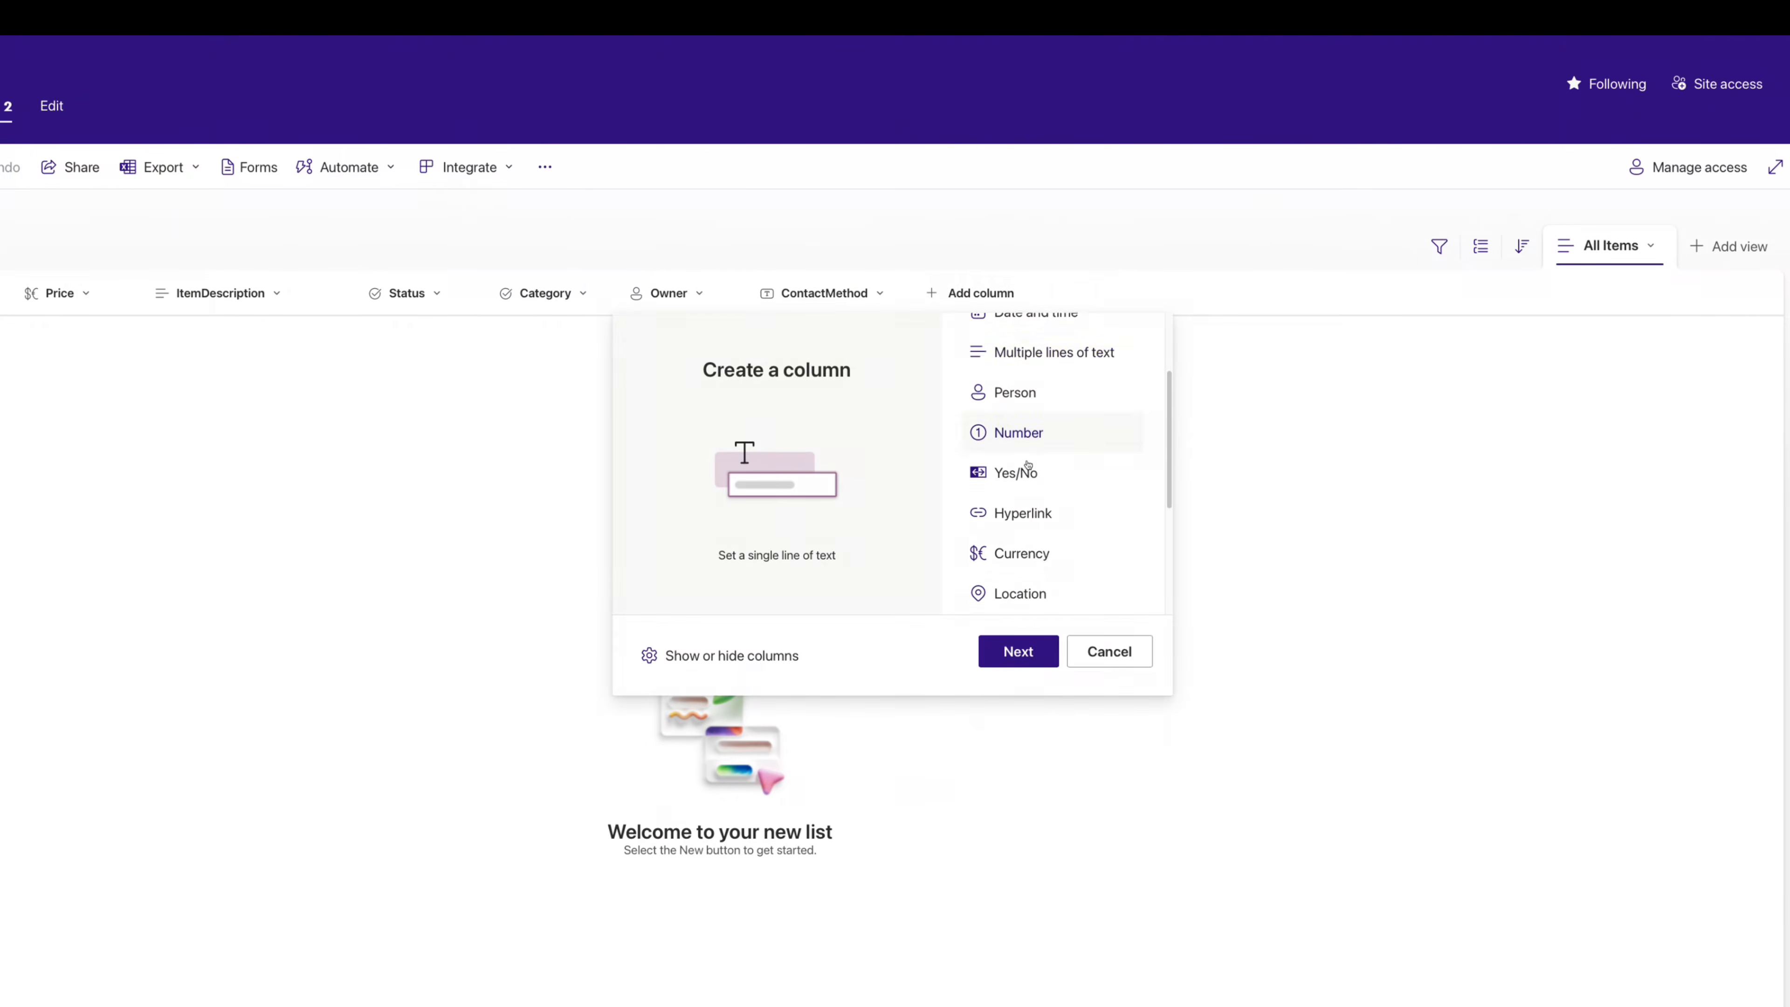
pyautogui.click(1012, 517)
pyautogui.click(1018, 651)
pyautogui.write('ItemImage')
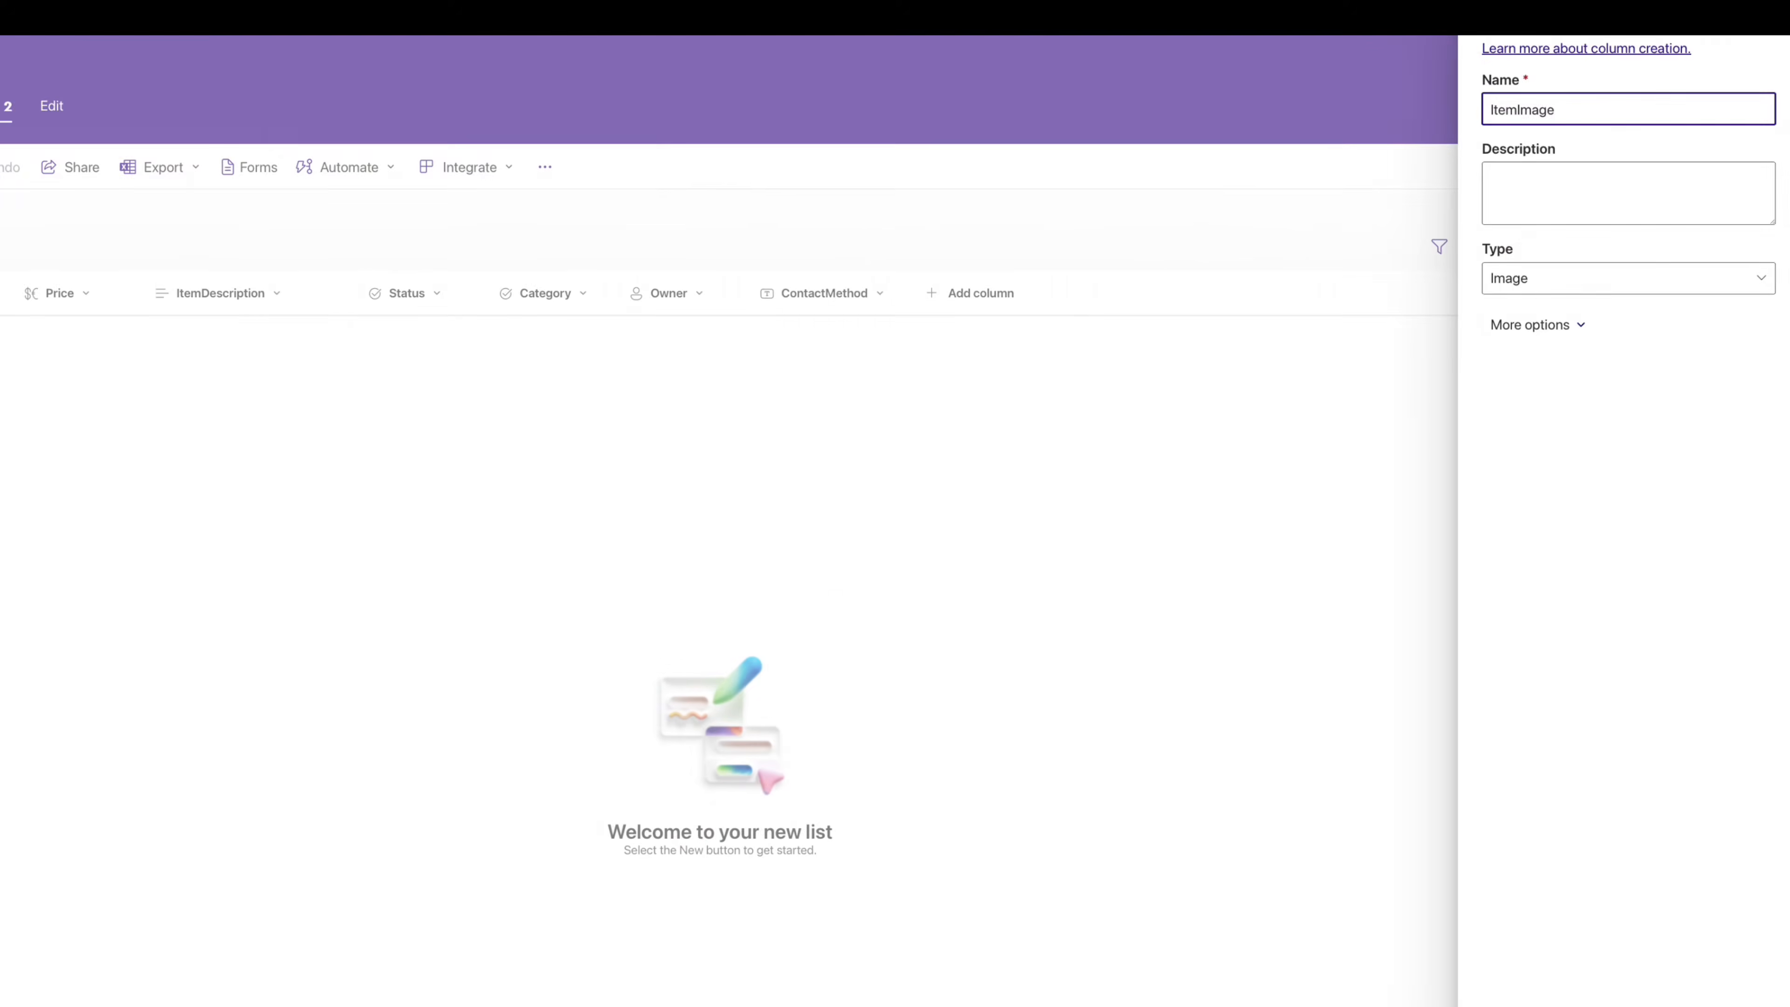
pyautogui.click(1566, 959)
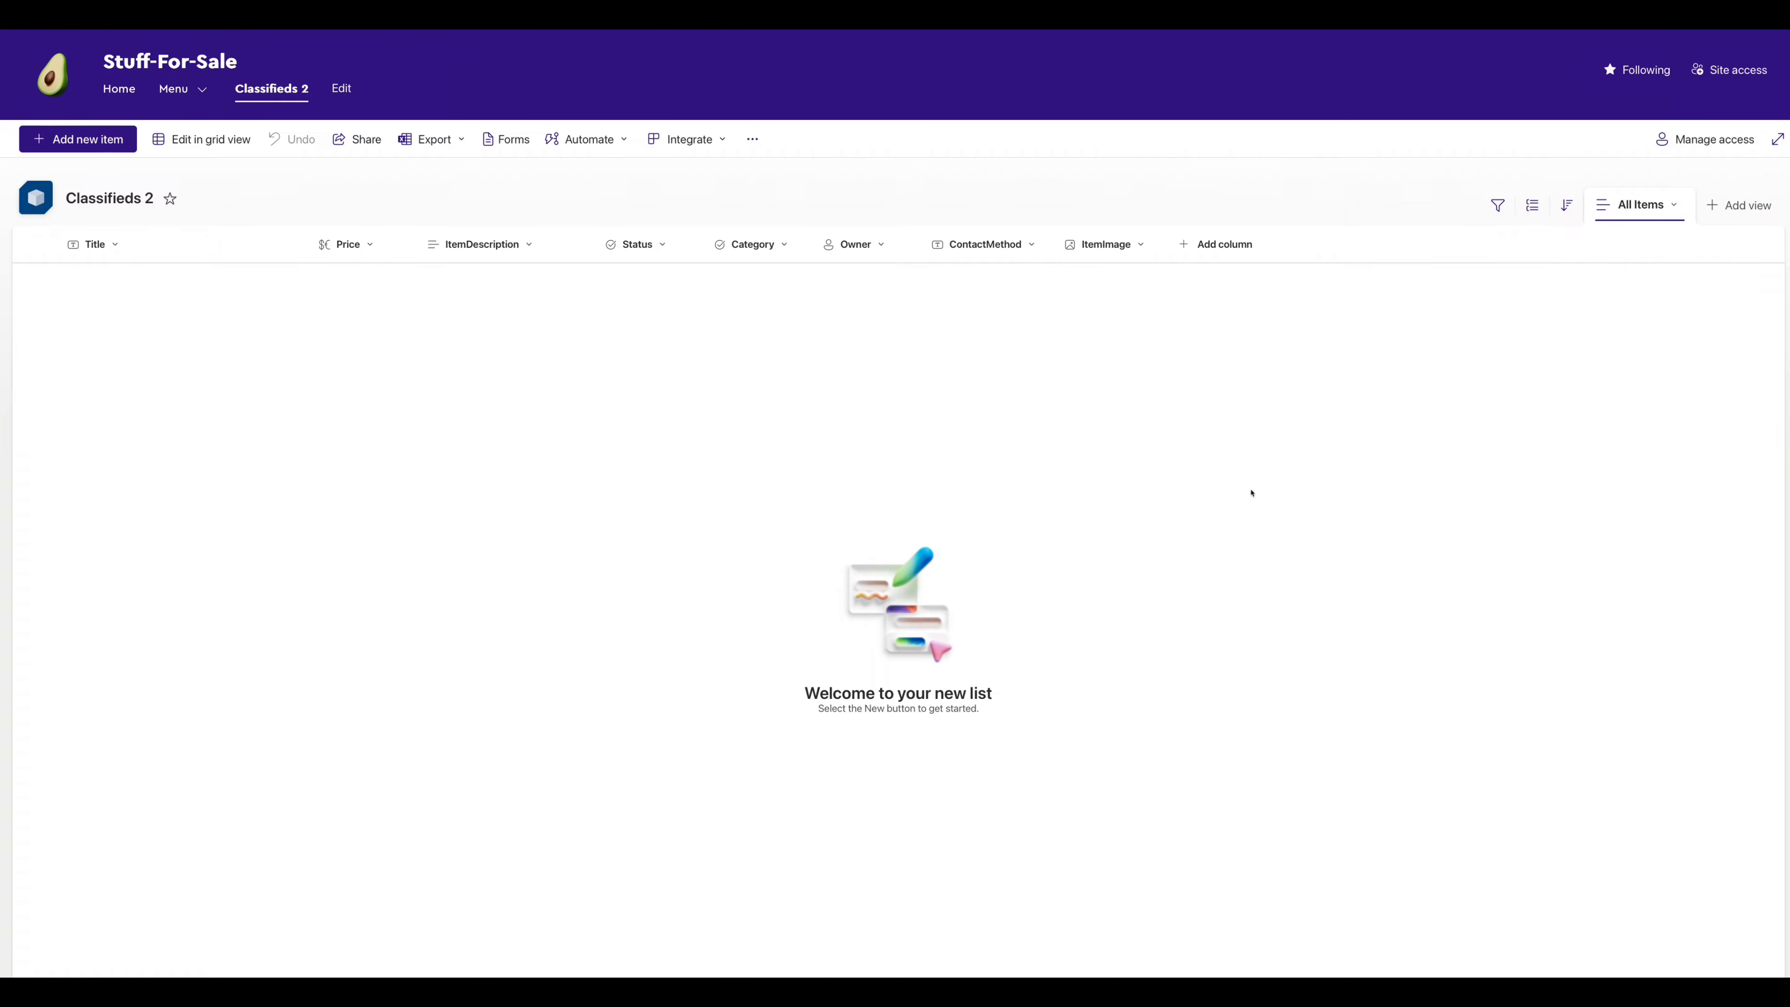
# - Start a new item titled Queens of the Stoneage Tickets, priced 200, with a ticket description
pyautogui.click(84, 142)
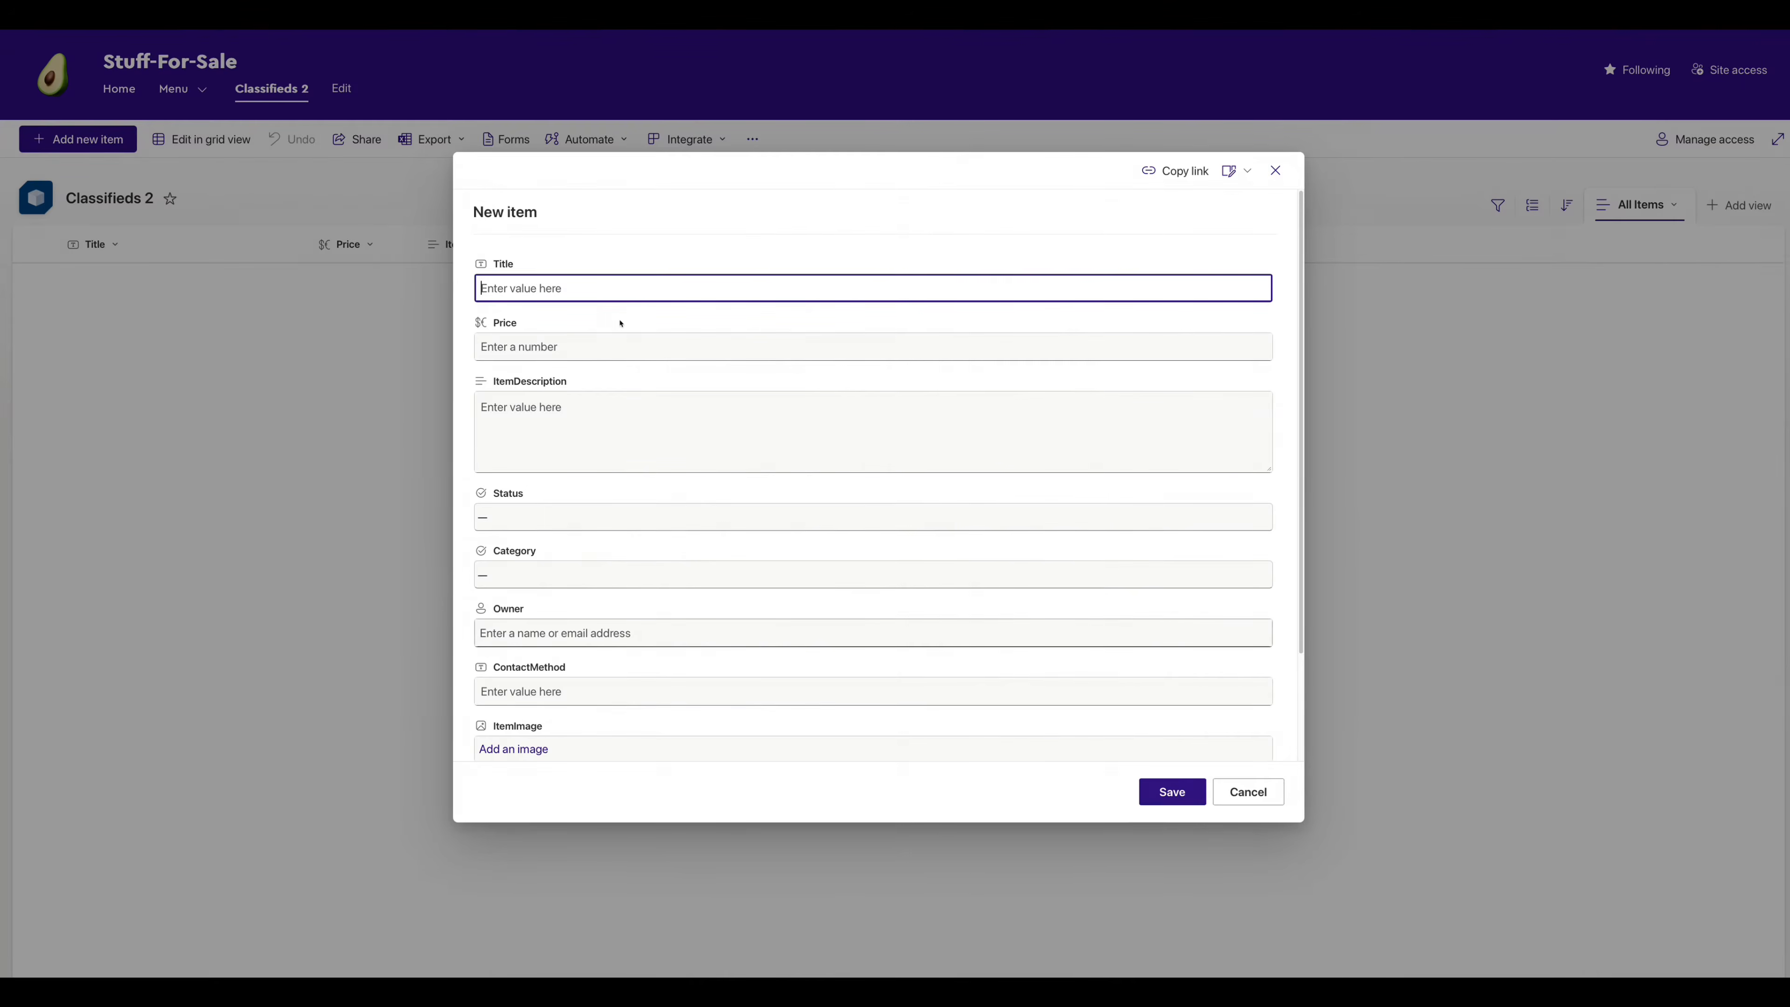
pyautogui.write('Queens of the Stoneage Tickets')
pyautogui.click(596, 347)
pyautogui.write('200')
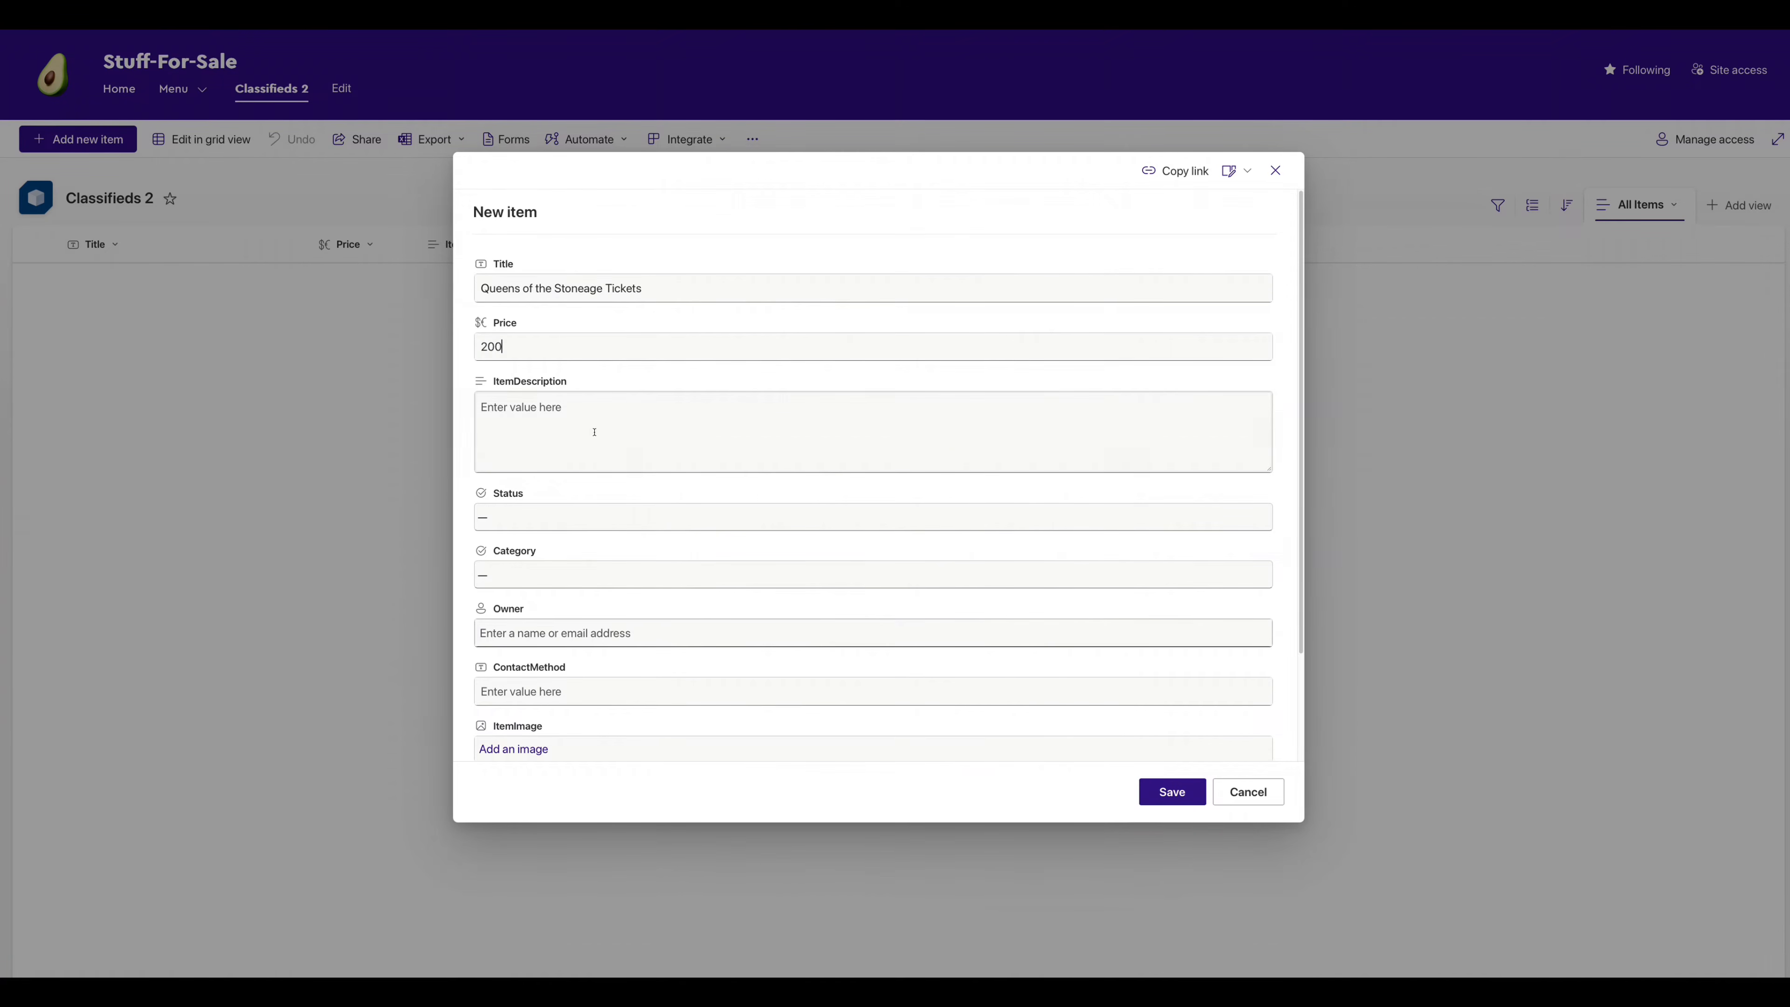
pyautogui.click(592, 426)
pyautogui.write('Tickets for the Queens of the Stoneage live in Dublin on Saturday 32nd of August. Sure to be an amazing VIP Experience!')
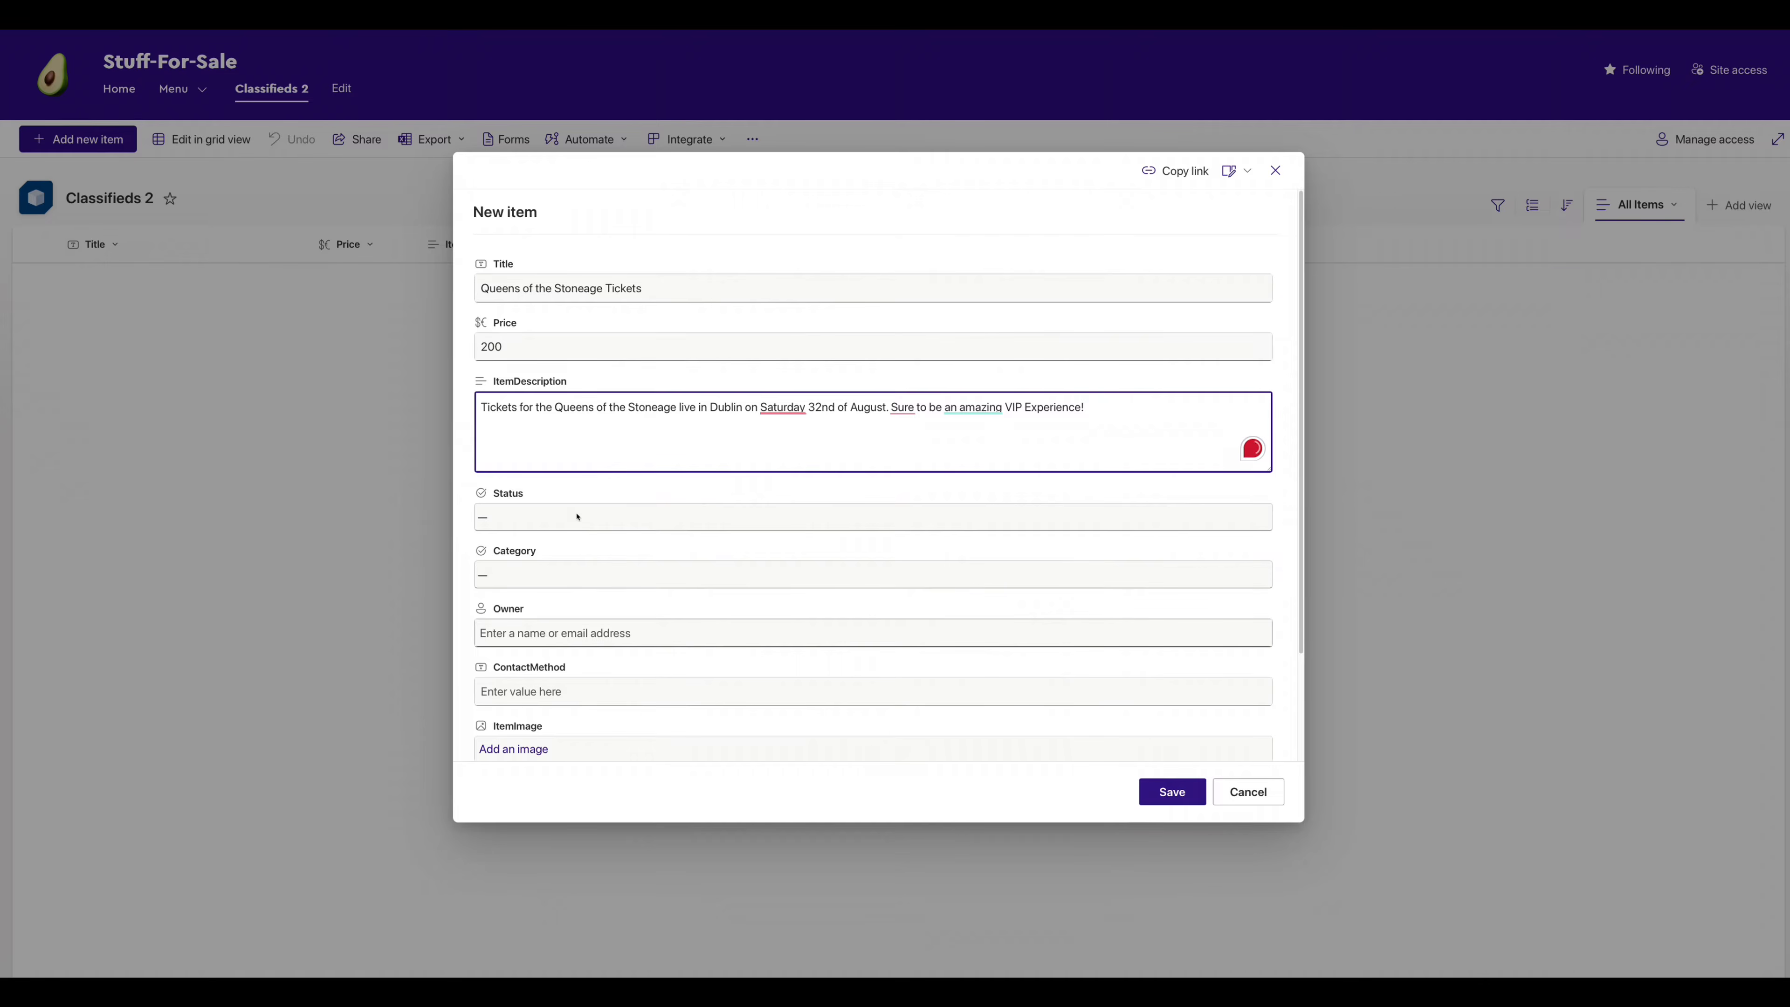
# - Set status New and category Tickets, pick the owner, and enter a phone contact method
pyautogui.click(578, 513)
pyautogui.click(522, 562)
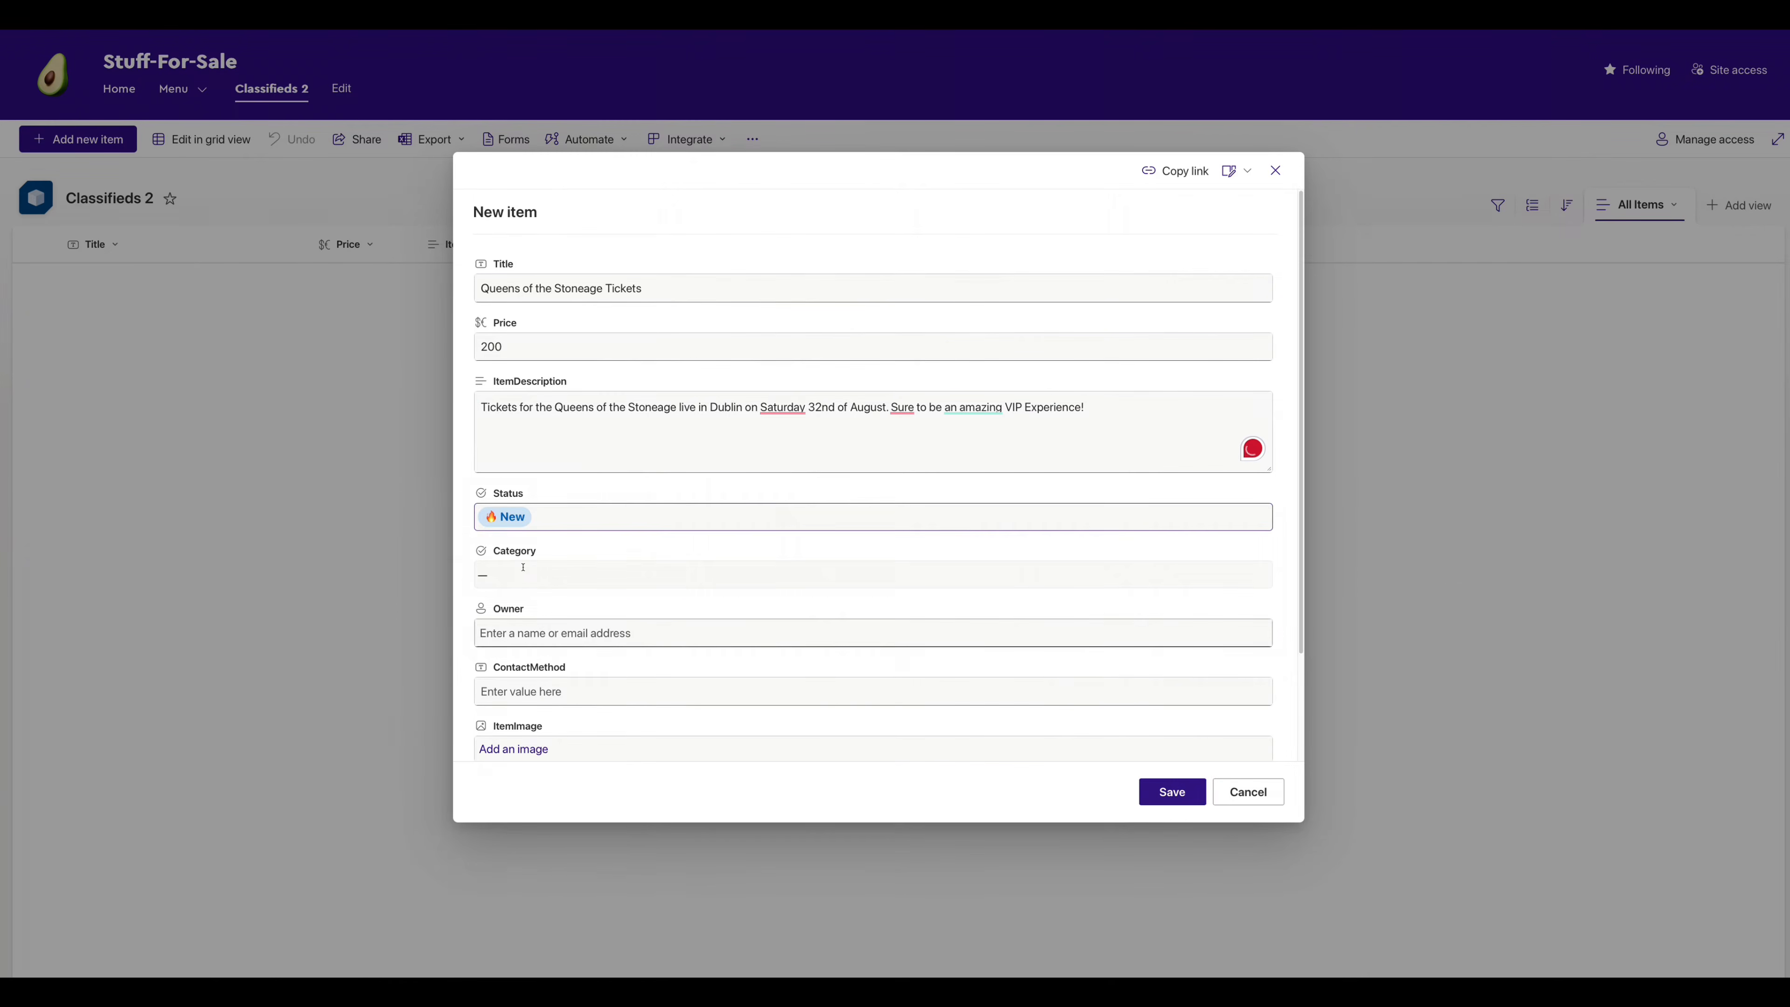
pyautogui.click(523, 568)
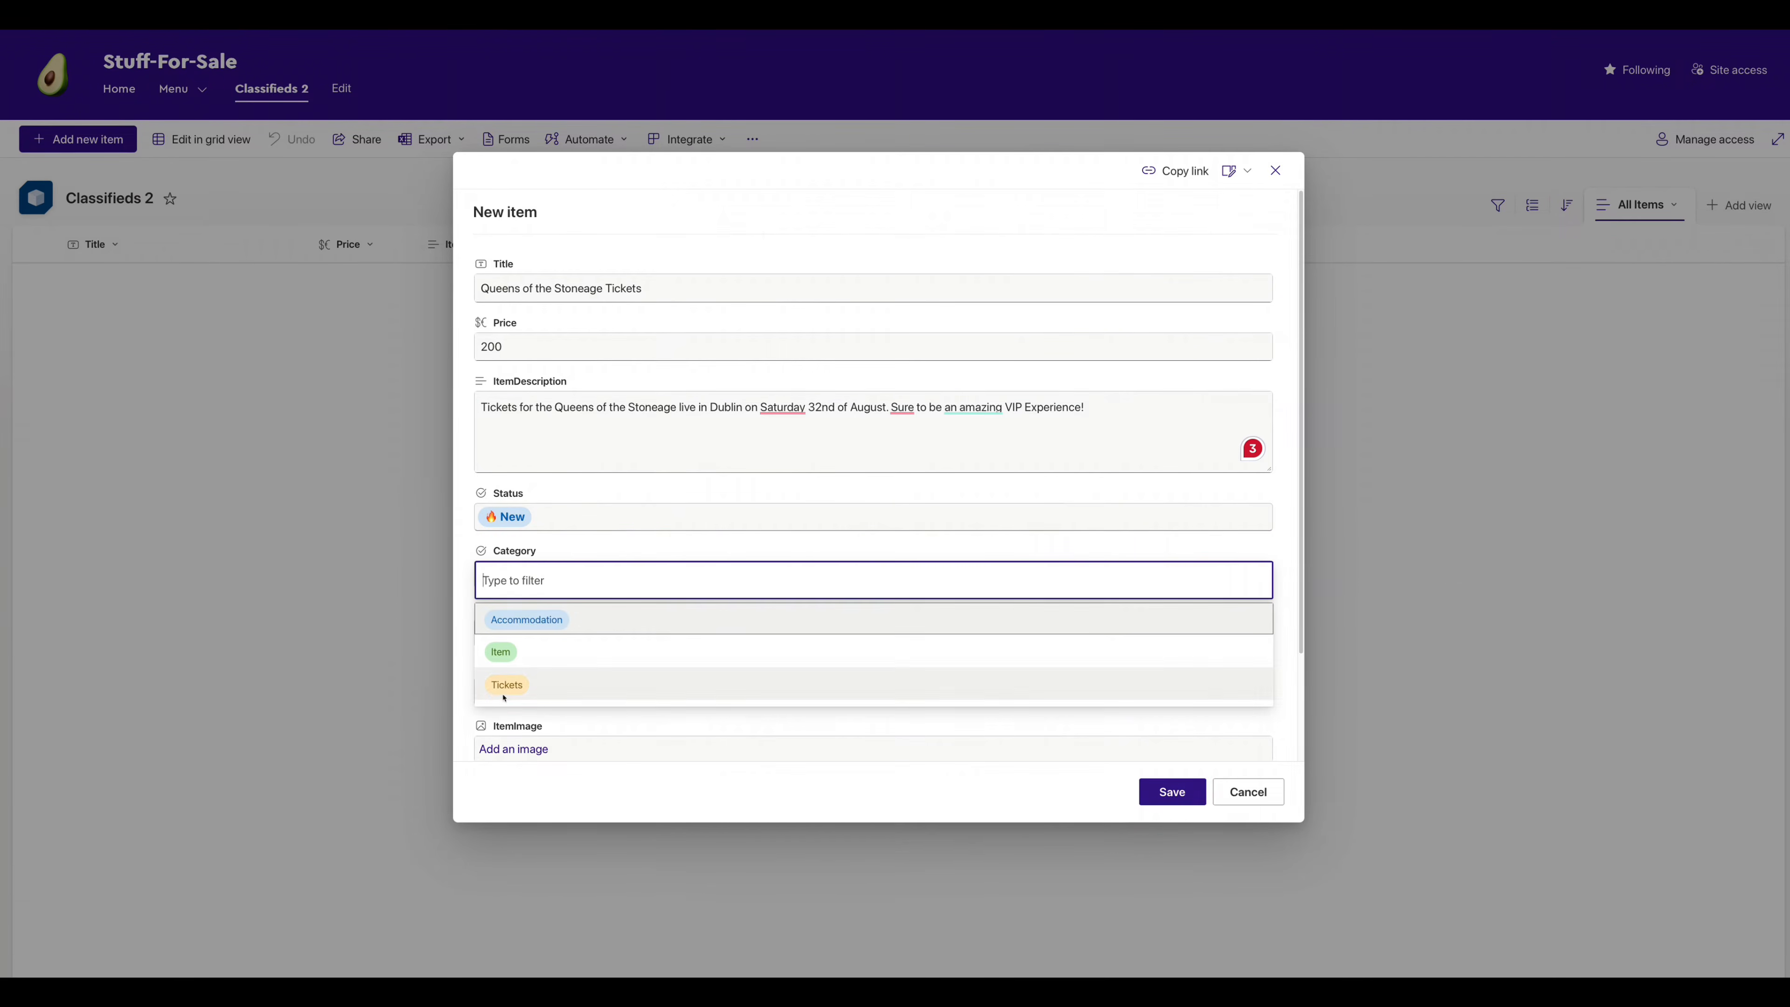
pyautogui.click(504, 685)
pyautogui.click(533, 633)
pyautogui.write('dan')
pyautogui.click(553, 681)
pyautogui.click(573, 691)
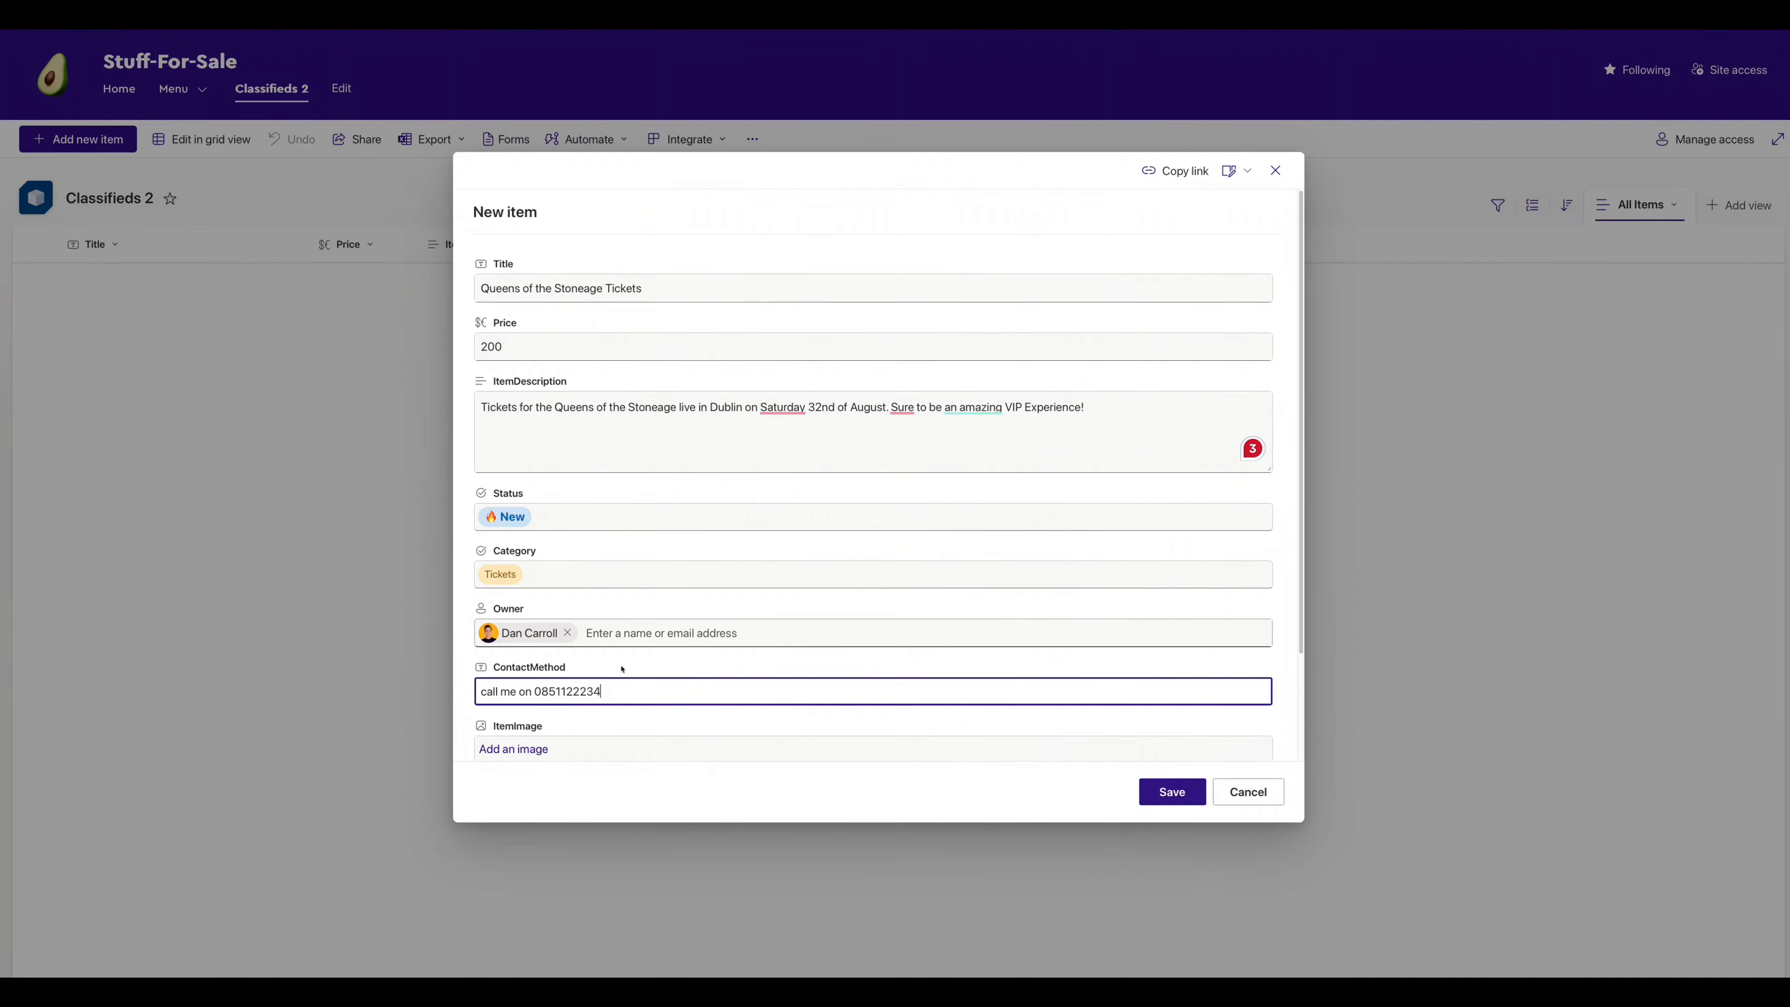
# - Upload QOTSA.png as the item image and save the listing
pyautogui.scroll(-2, 623, 669)
pyautogui.click(513, 677)
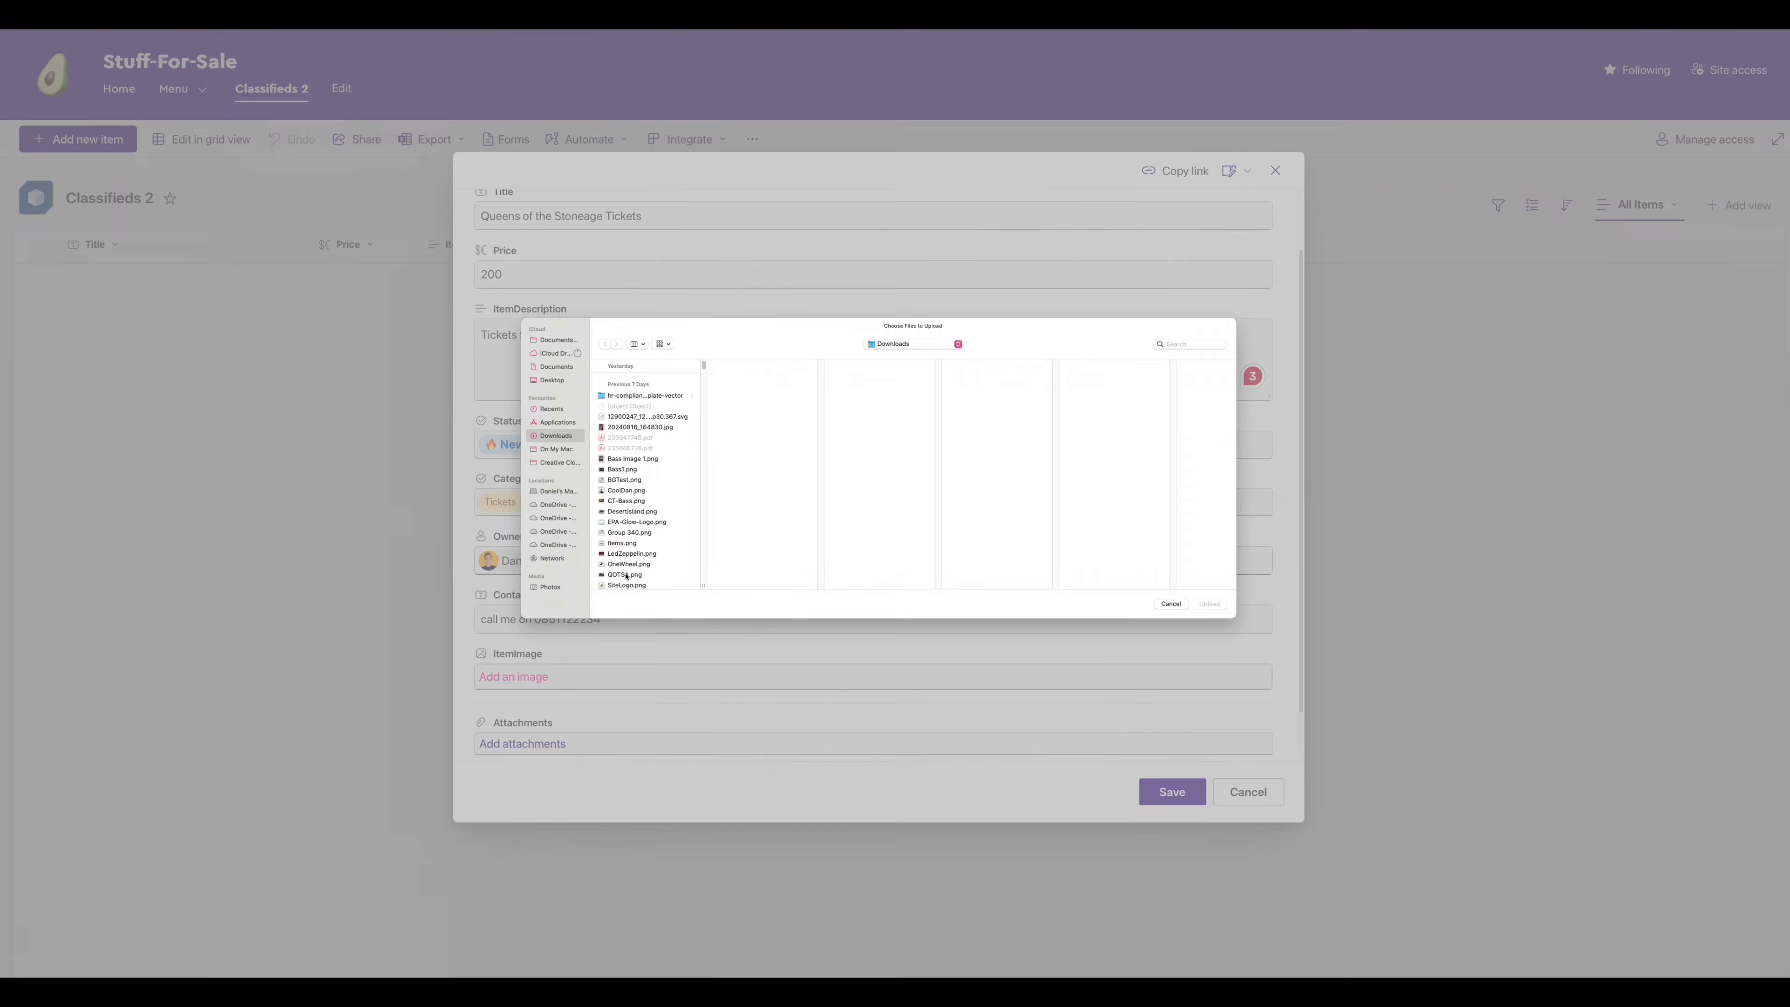
pyautogui.click(625, 575)
pyautogui.click(1209, 603)
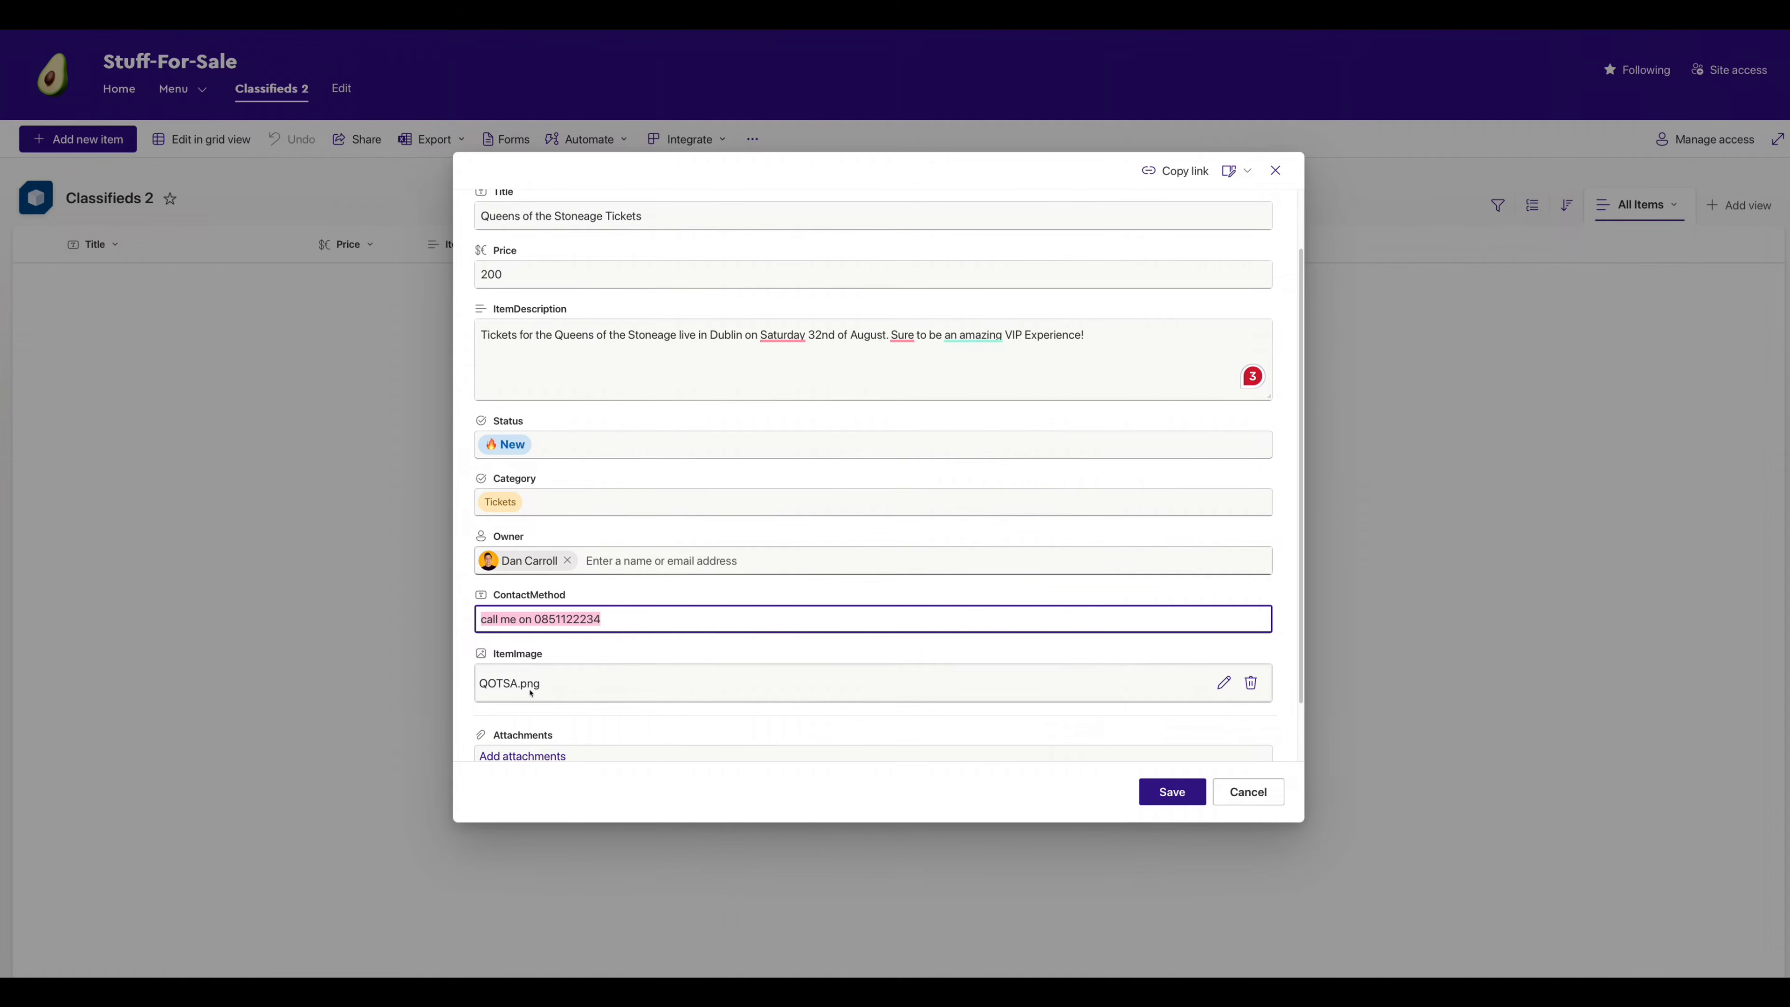
pyautogui.scroll(-1, 547, 689)
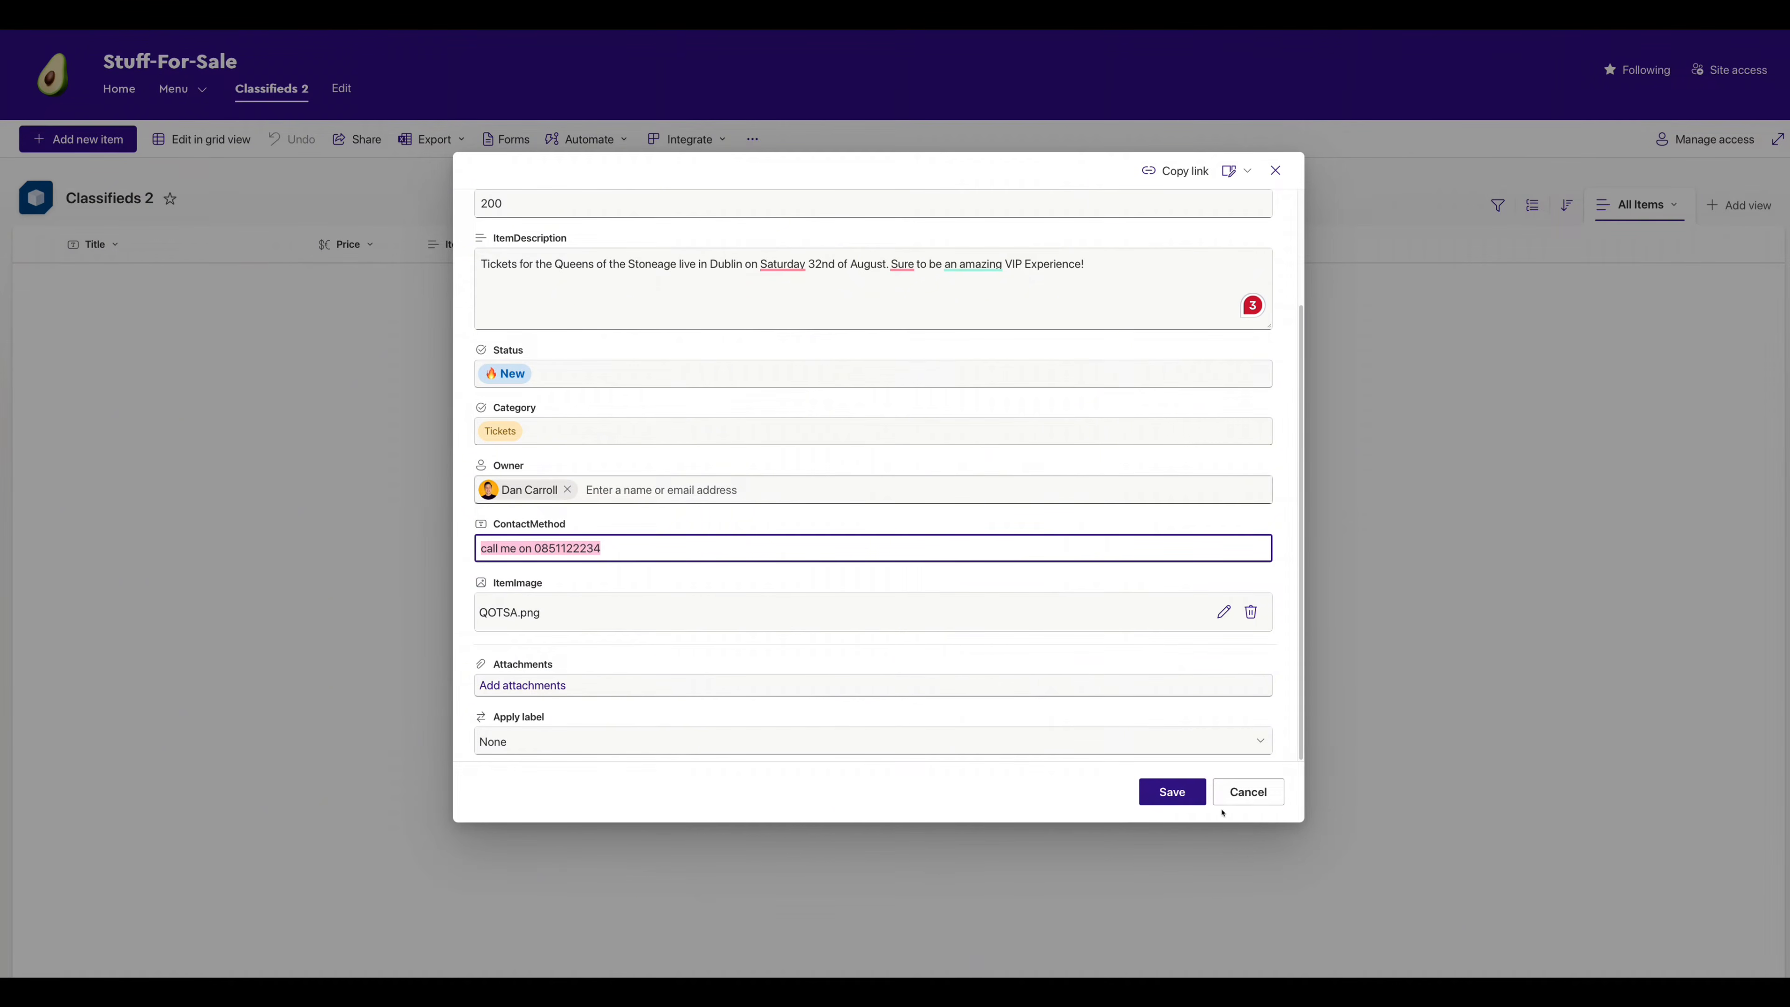
pyautogui.click(1172, 792)
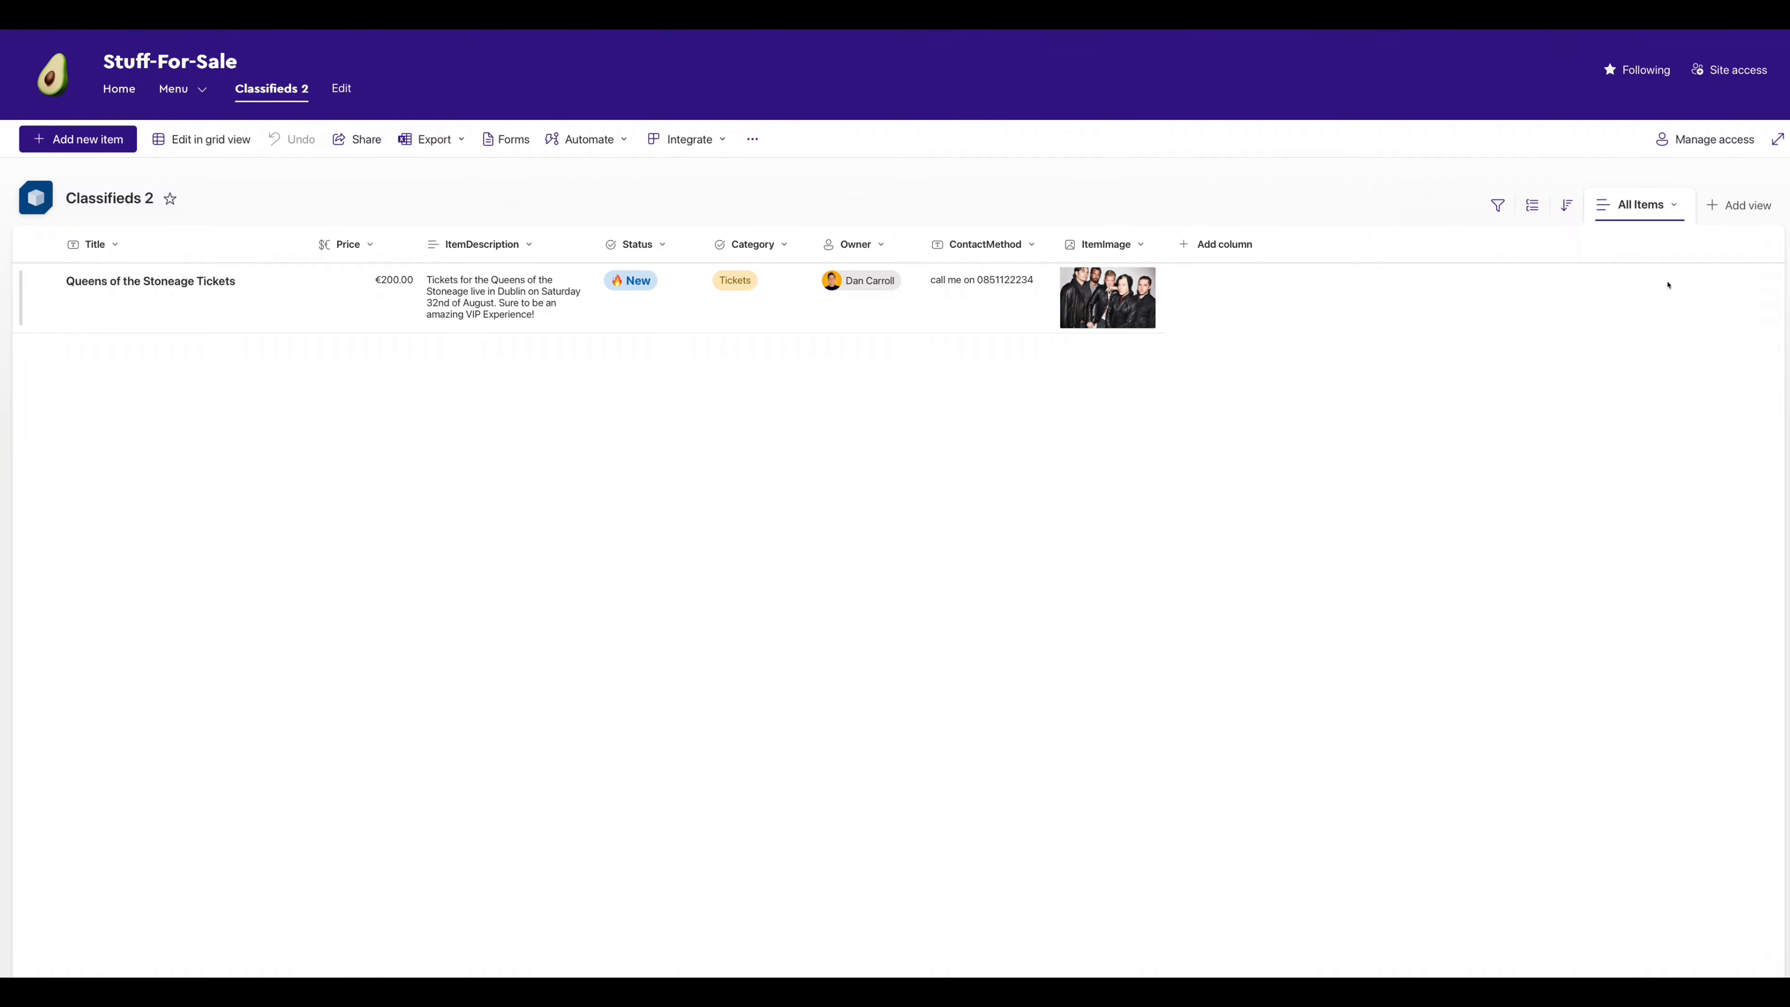
# - Create a public Gallery-layout view called Ad View for the classifieds list
pyautogui.click(1739, 205)
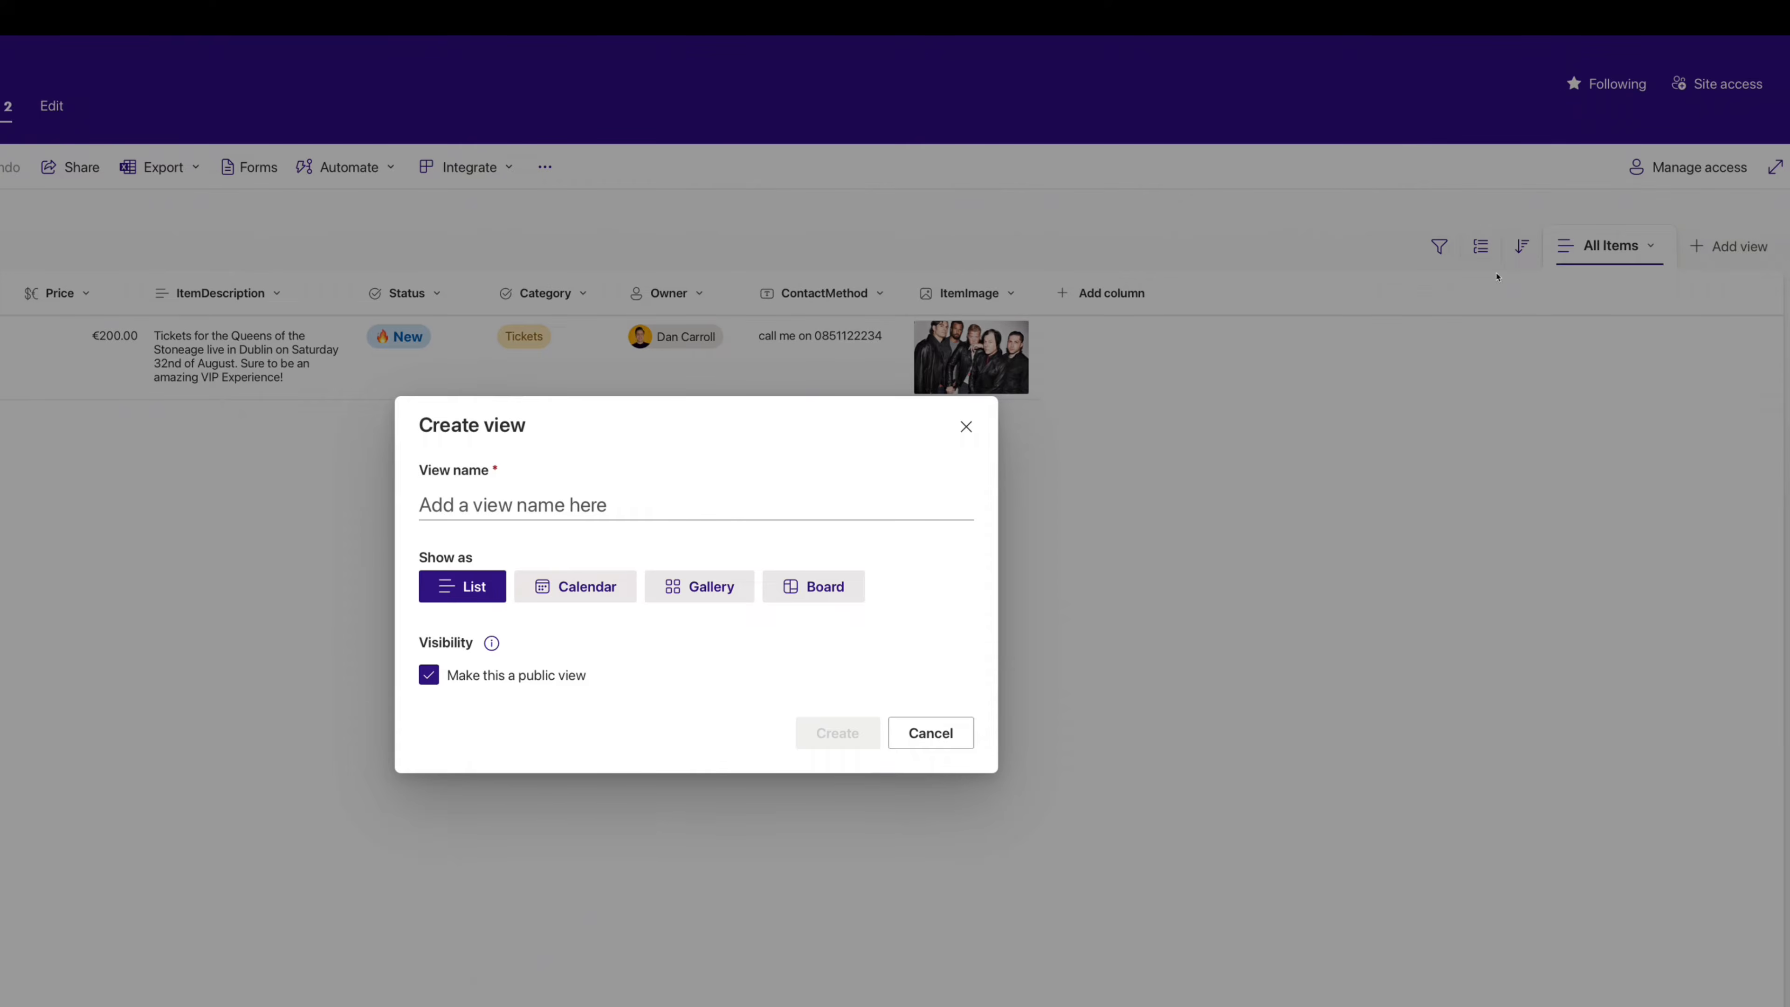
pyautogui.click(713, 594)
pyautogui.click(491, 507)
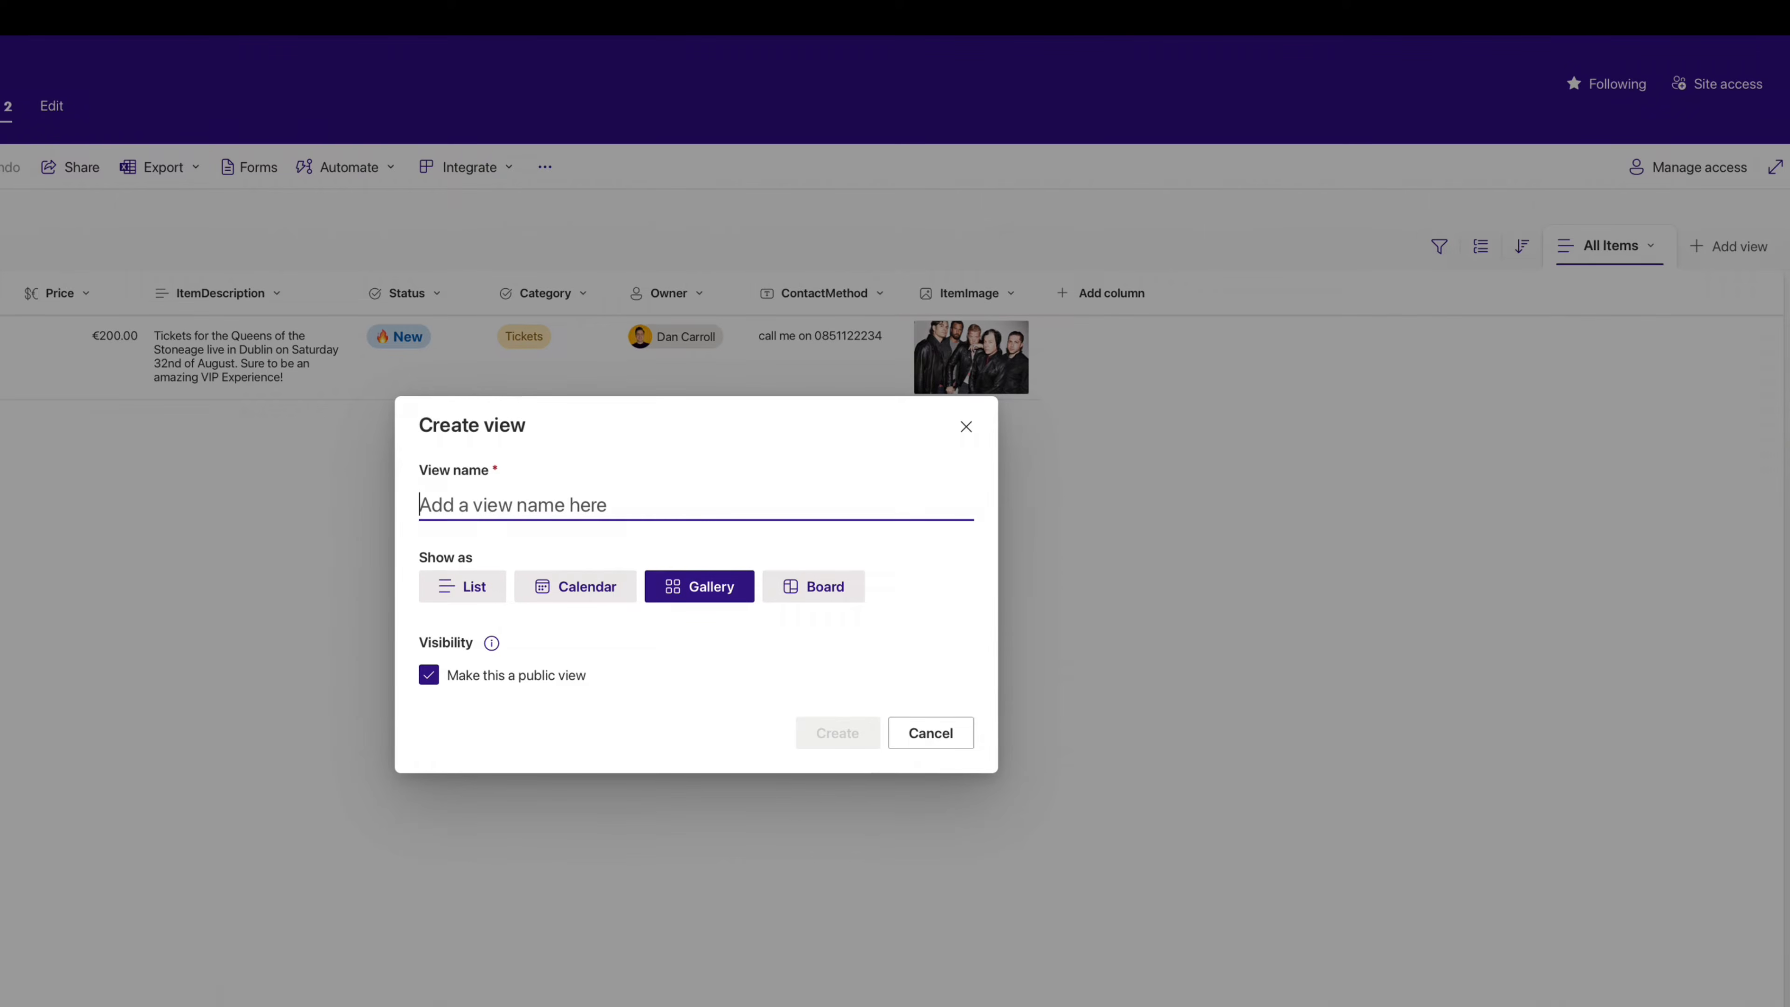
pyautogui.write('Ad View')
pyautogui.click(837, 733)
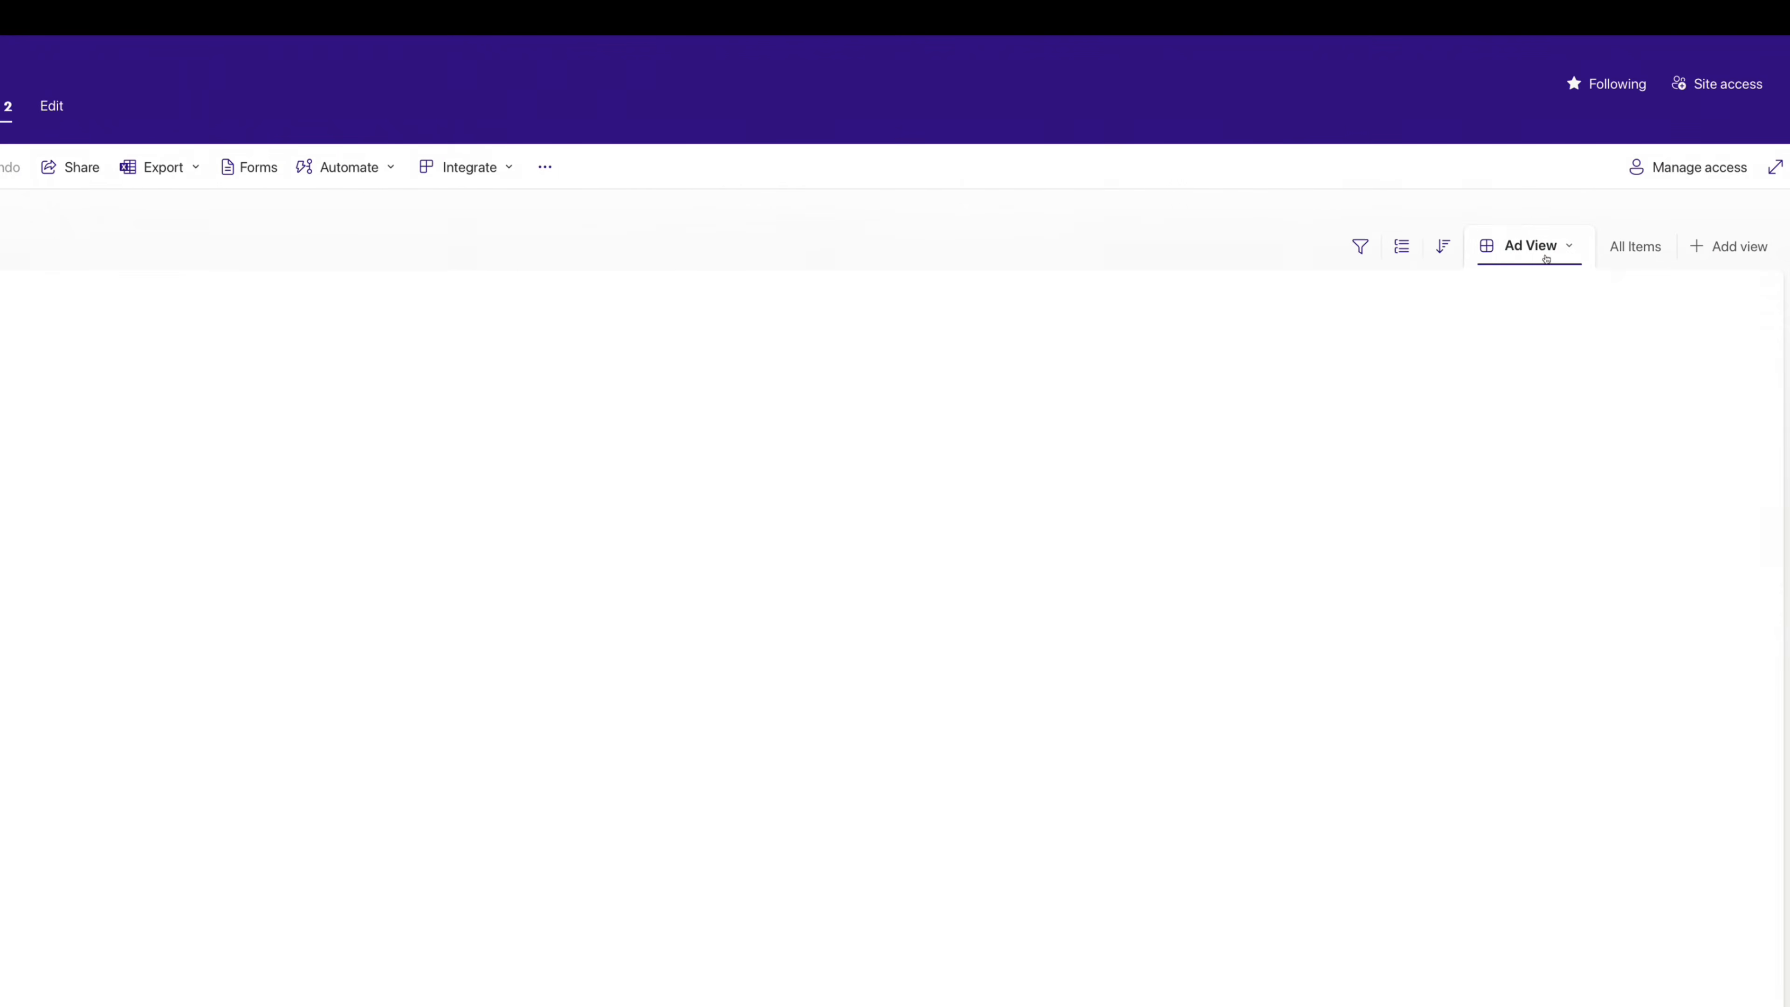
# - Edit Ad View's card: hide labels and Category, add Owner with photo and ContactMethod, save
pyautogui.click(1572, 250)
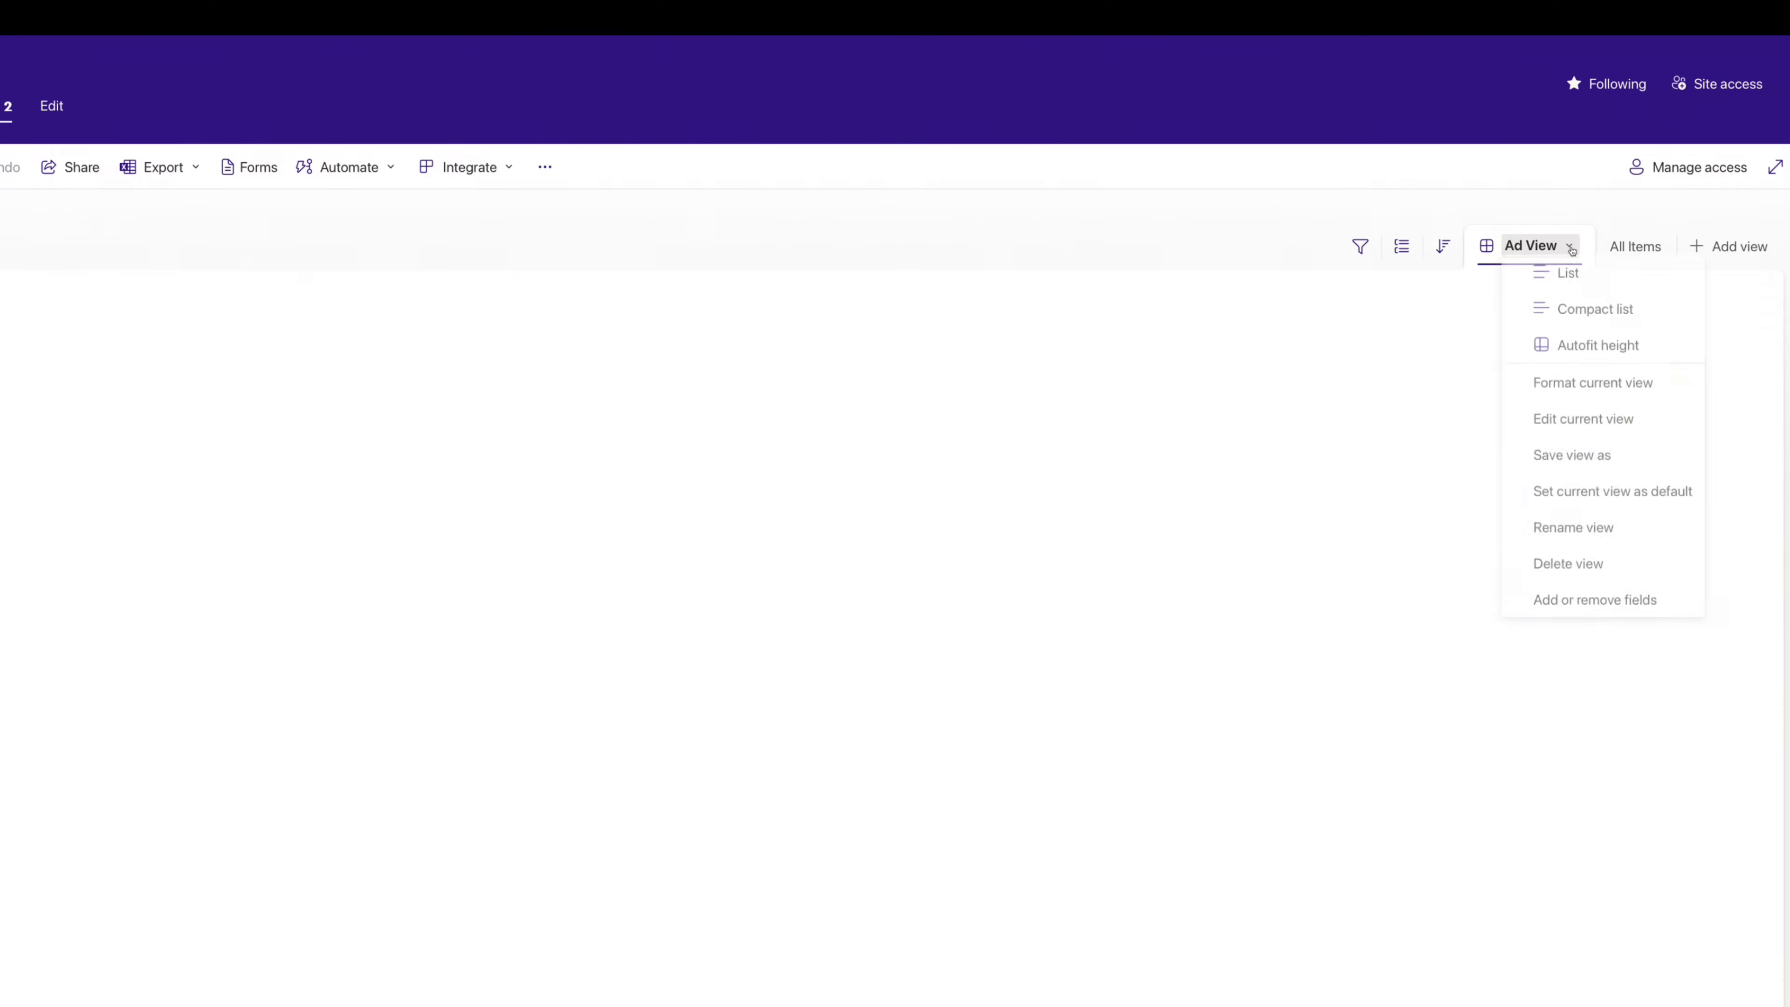
pyautogui.click(1553, 389)
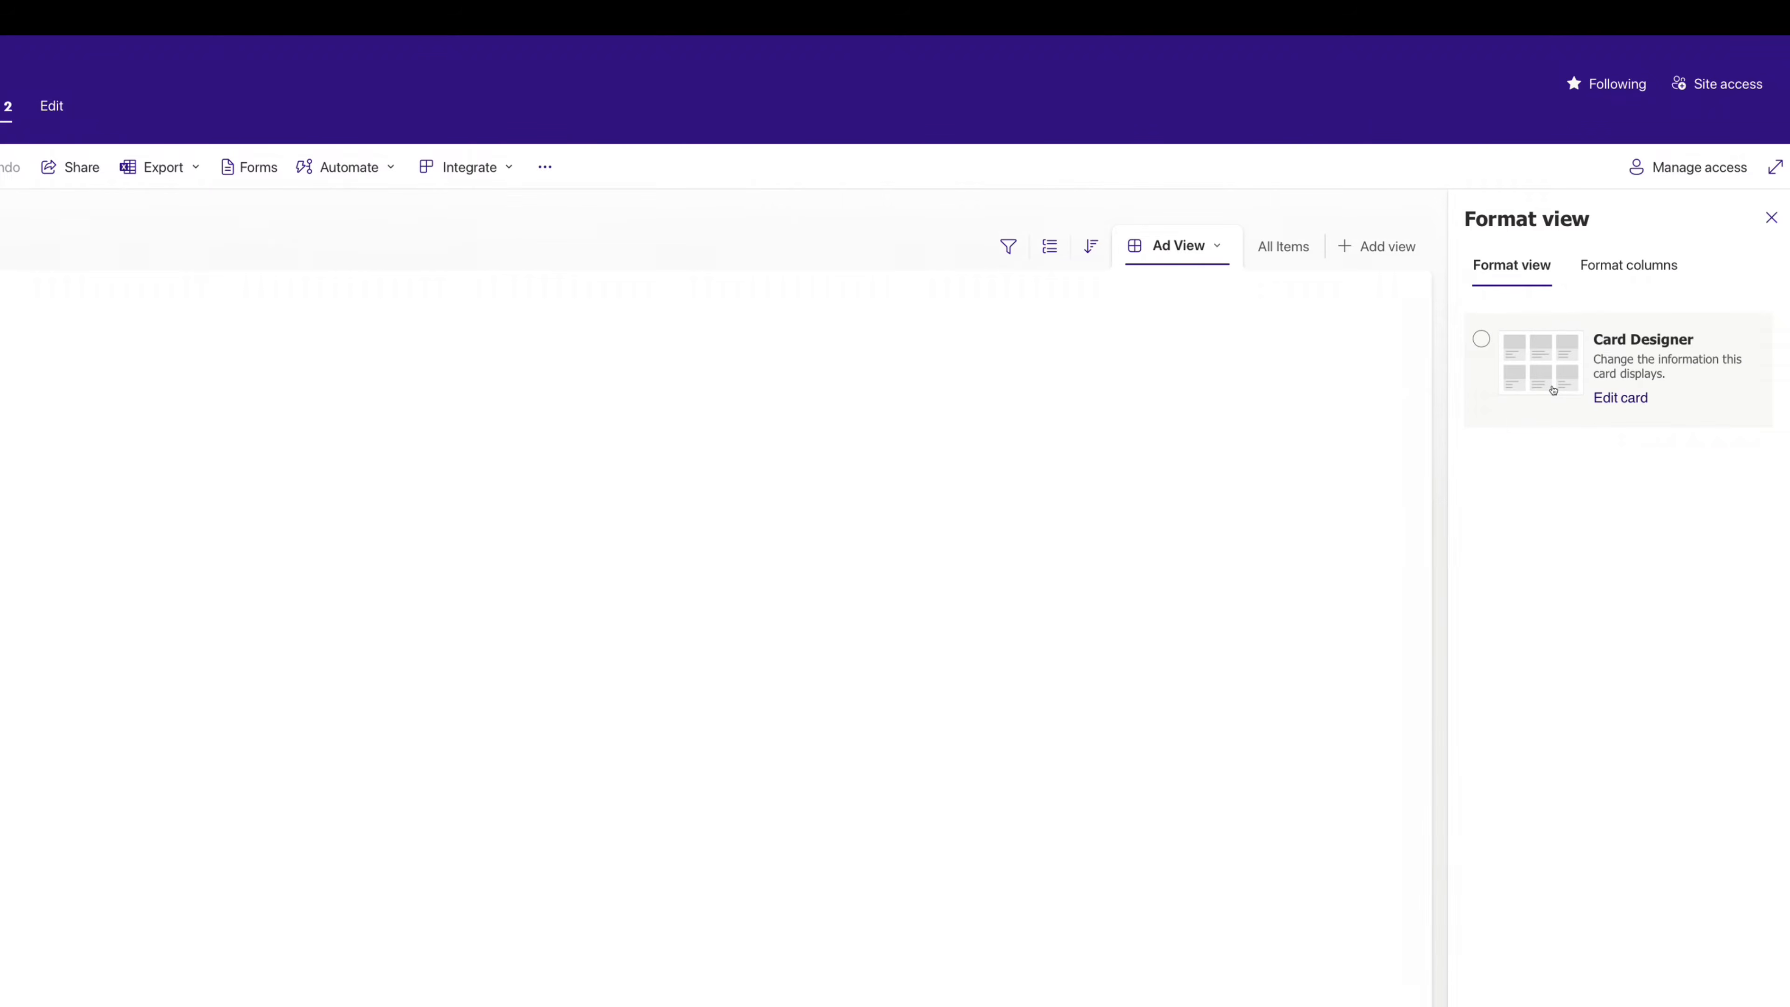
pyautogui.click(1620, 399)
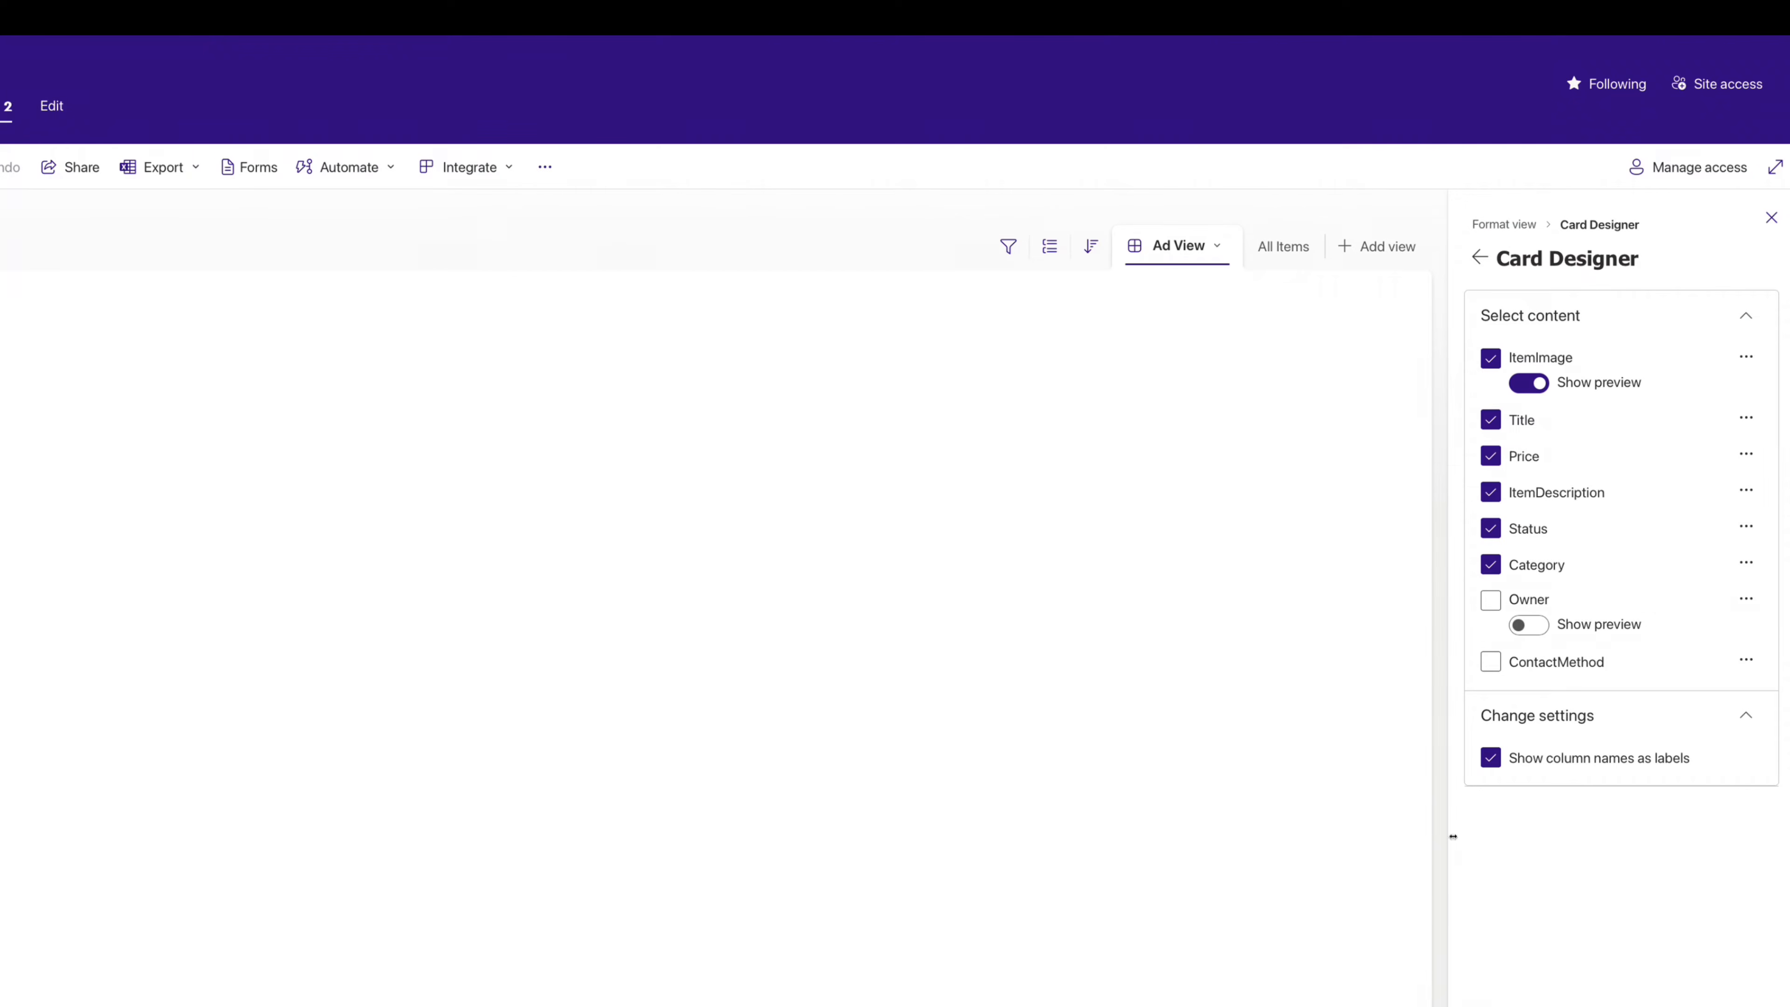
pyautogui.click(1492, 764)
pyautogui.click(1490, 565)
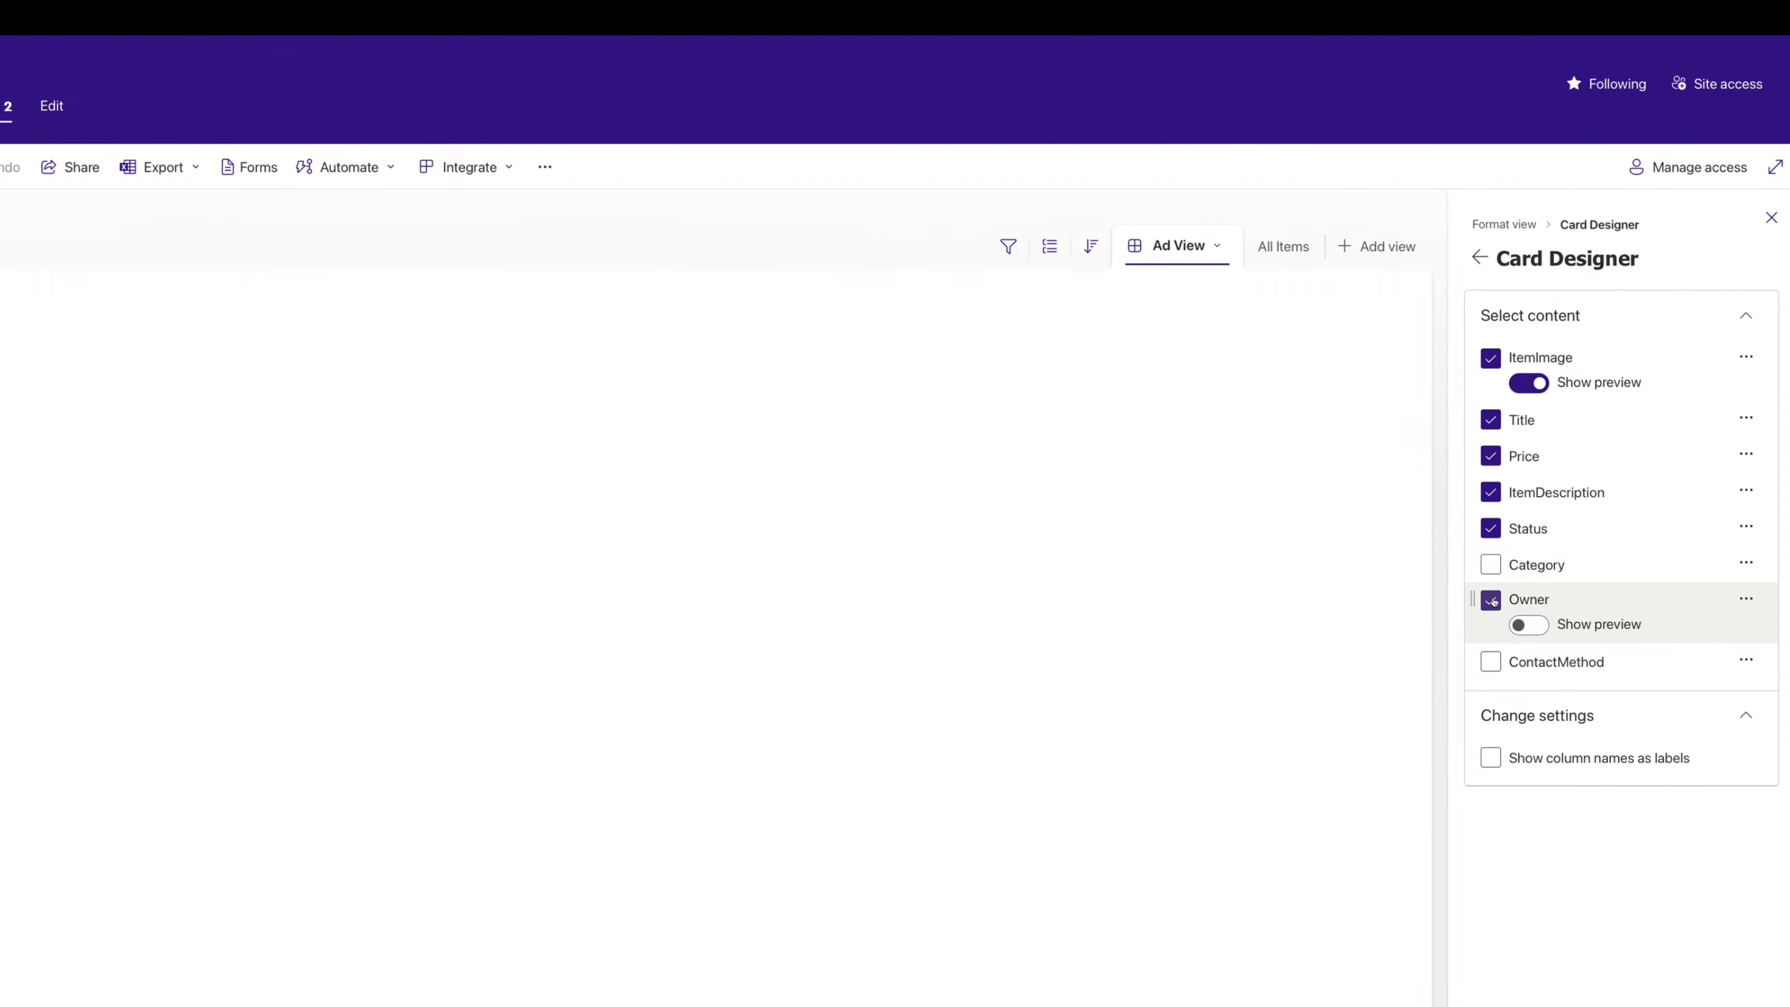
pyautogui.click(1534, 628)
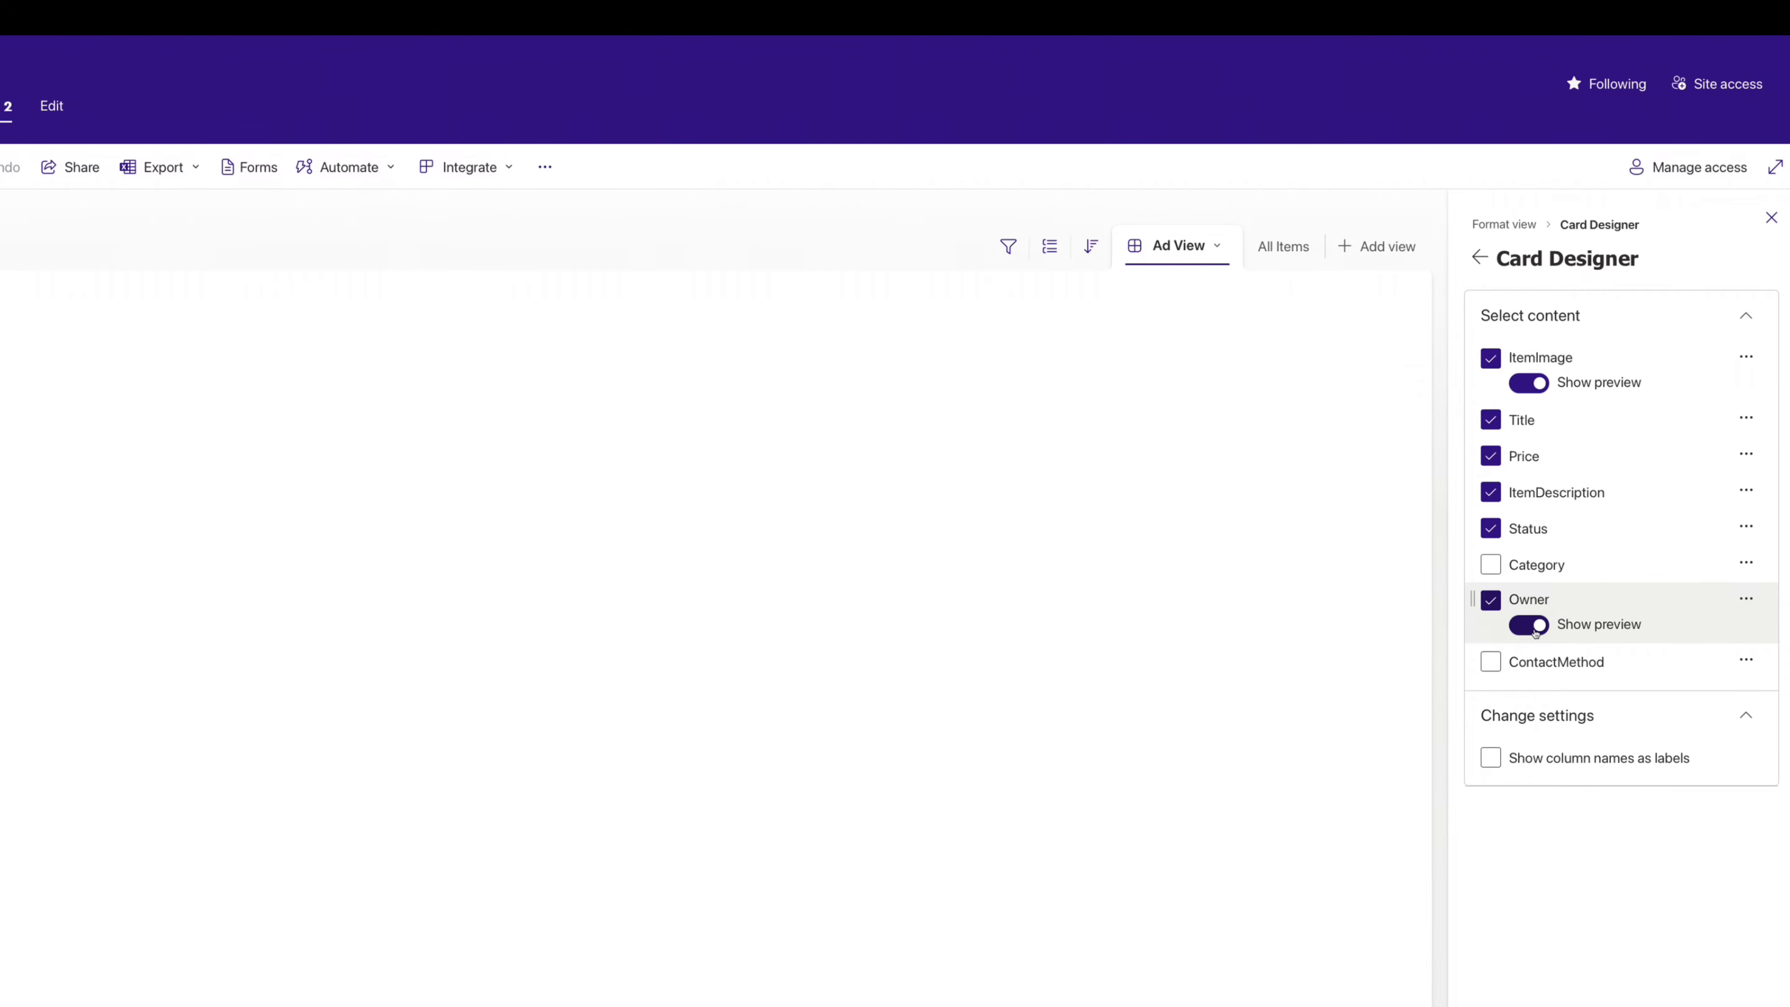
pyautogui.click(1490, 661)
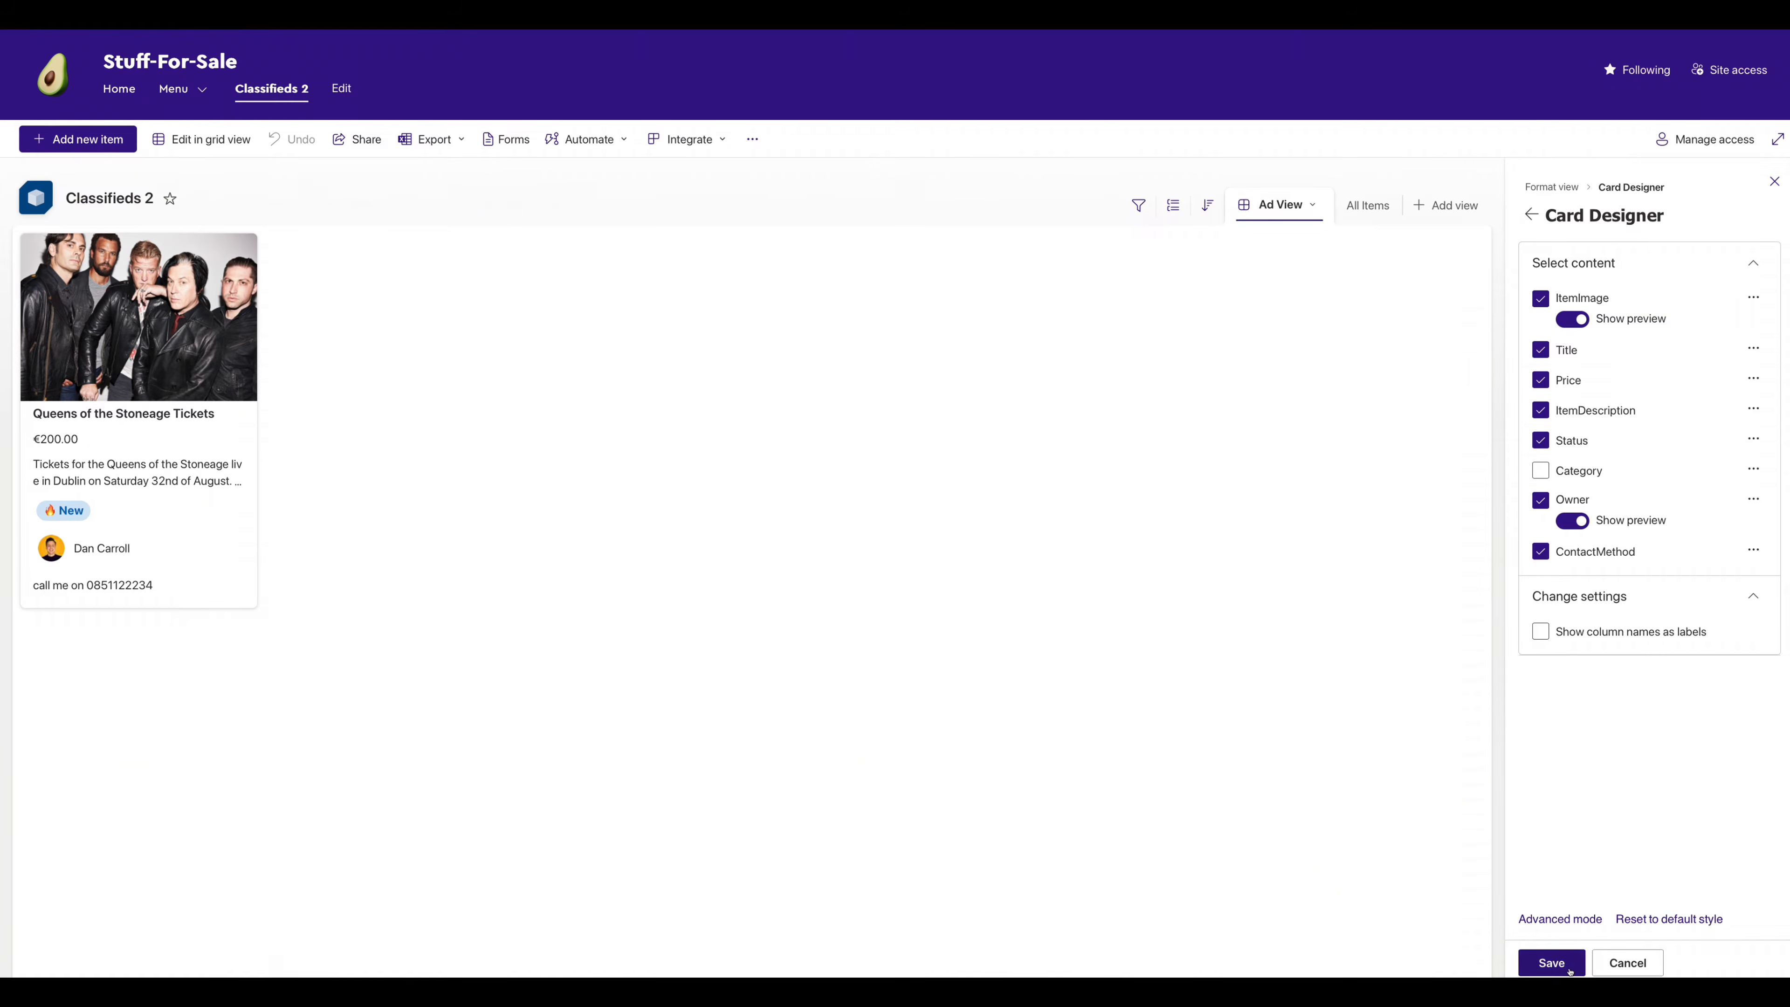
pyautogui.click(1568, 970)
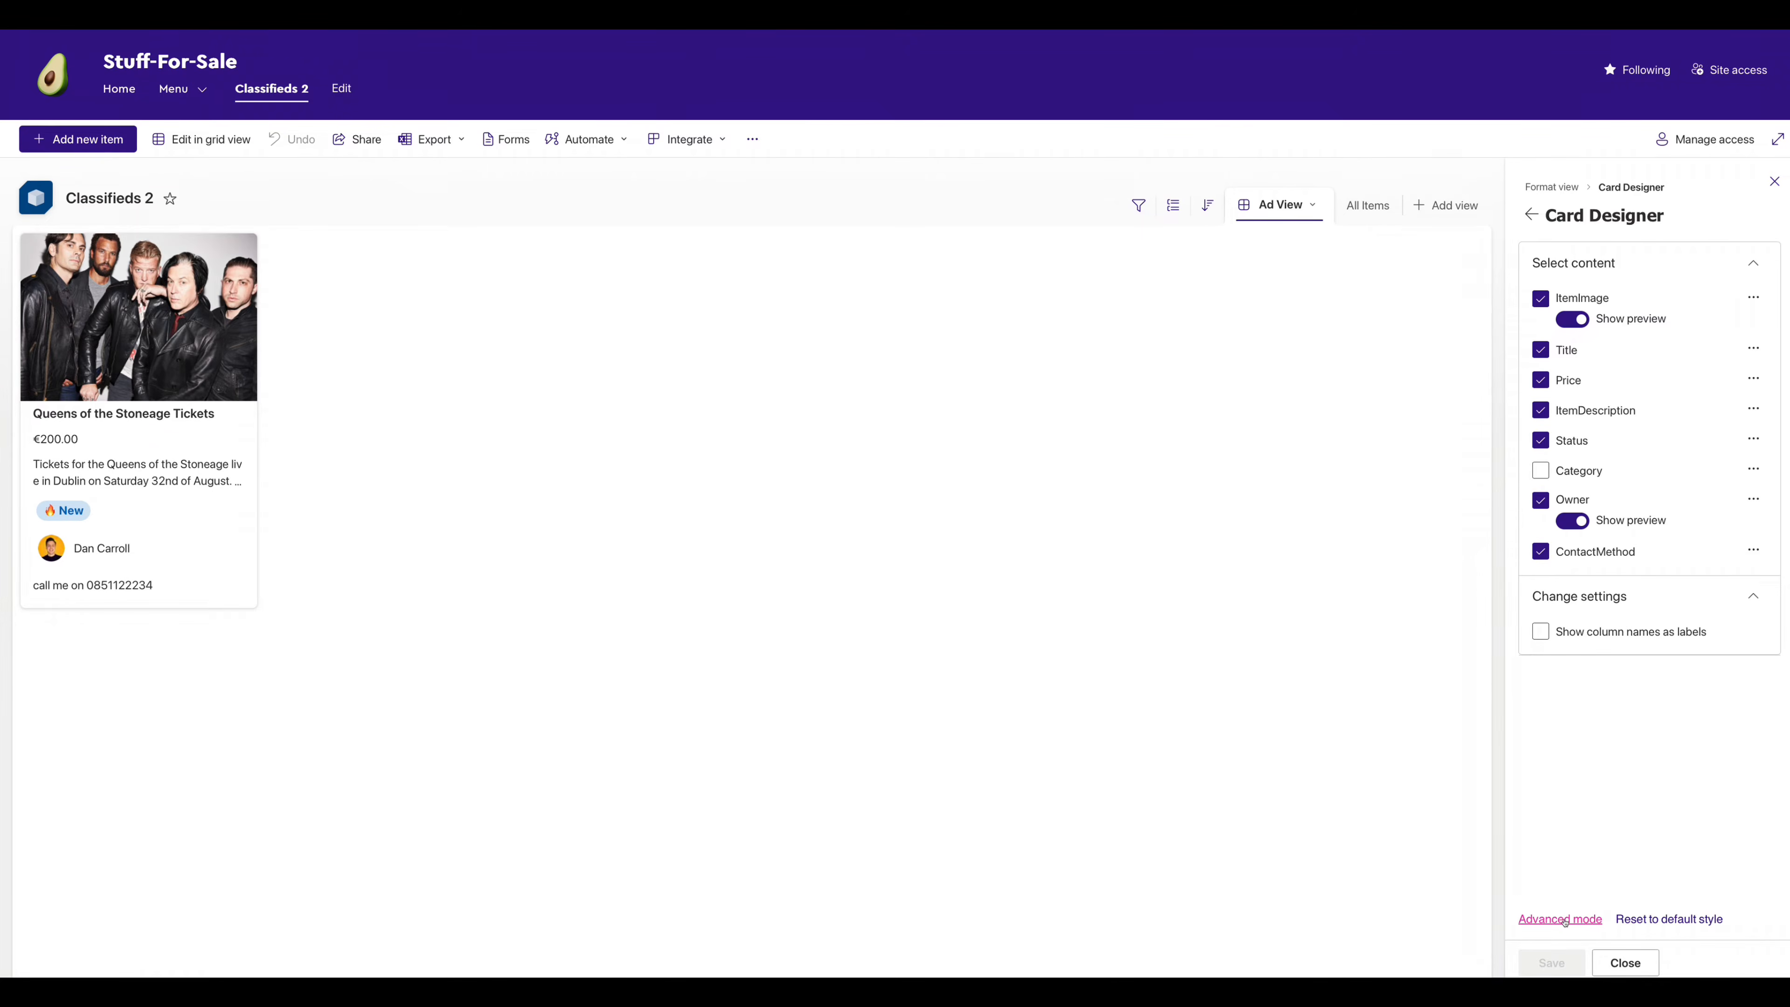
pyautogui.click(1560, 919)
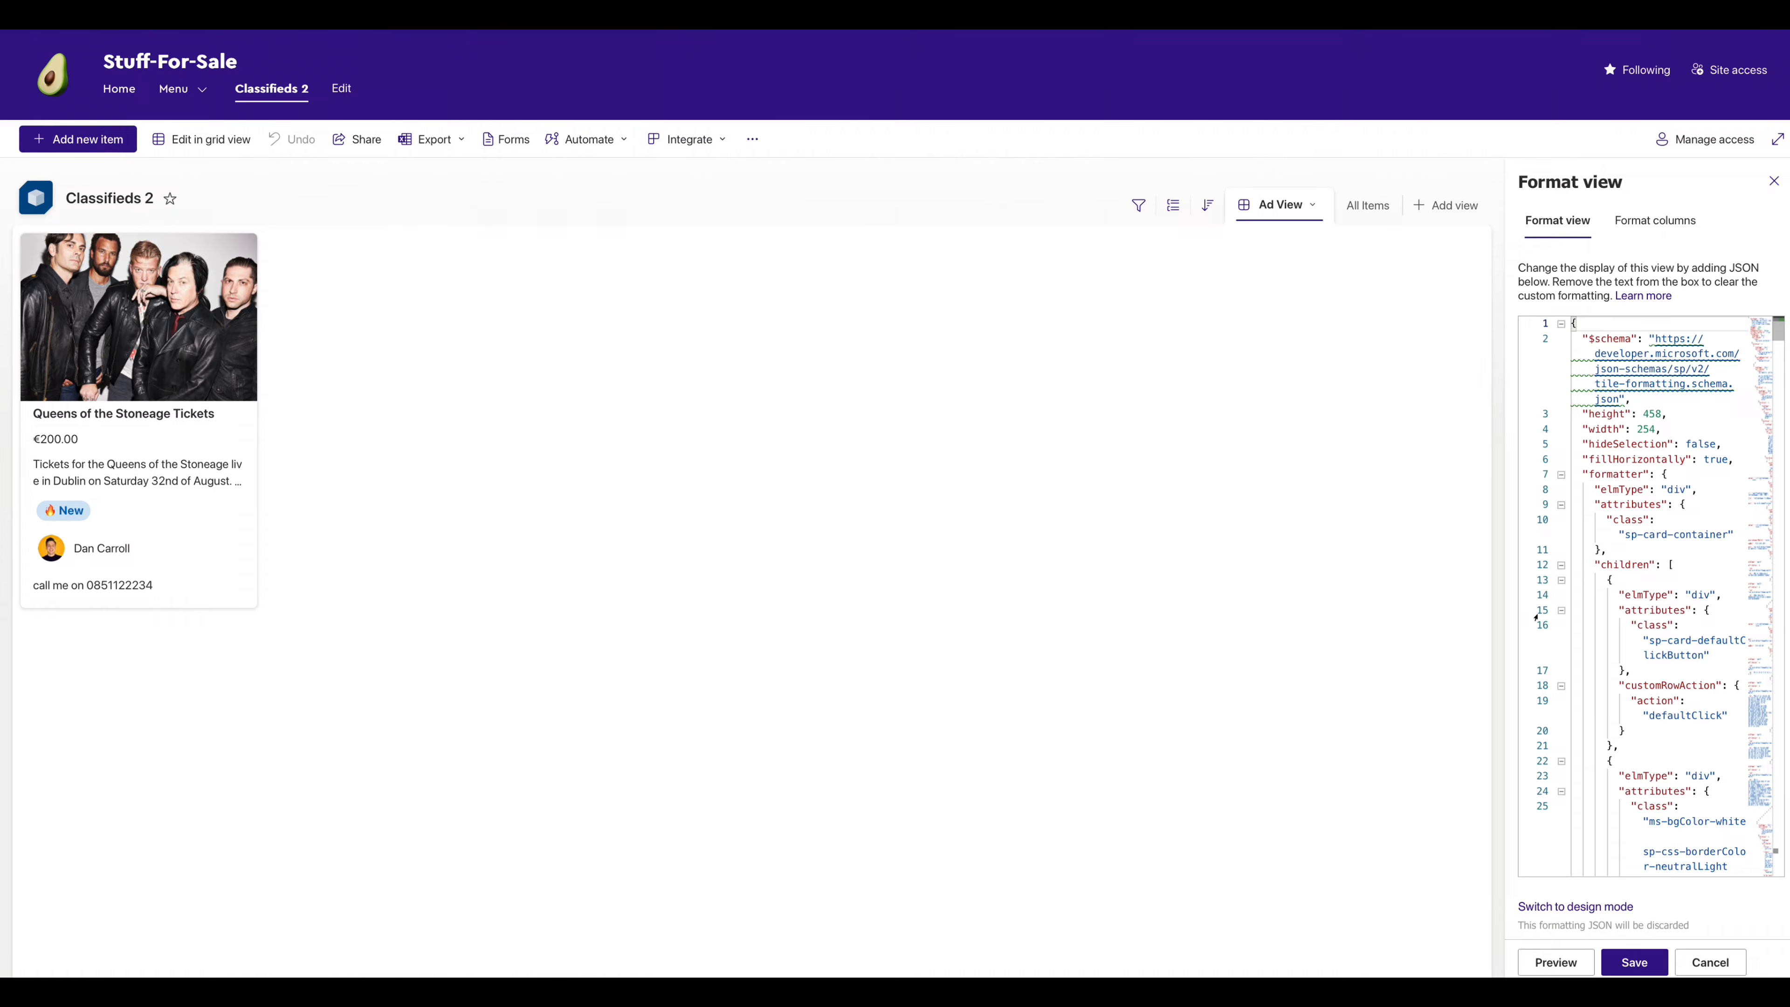
# - Widen the Format view pane and scroll through the card JSON to its end
pyautogui.moveTo(1508, 575); pyautogui.dragTo(843, 593)
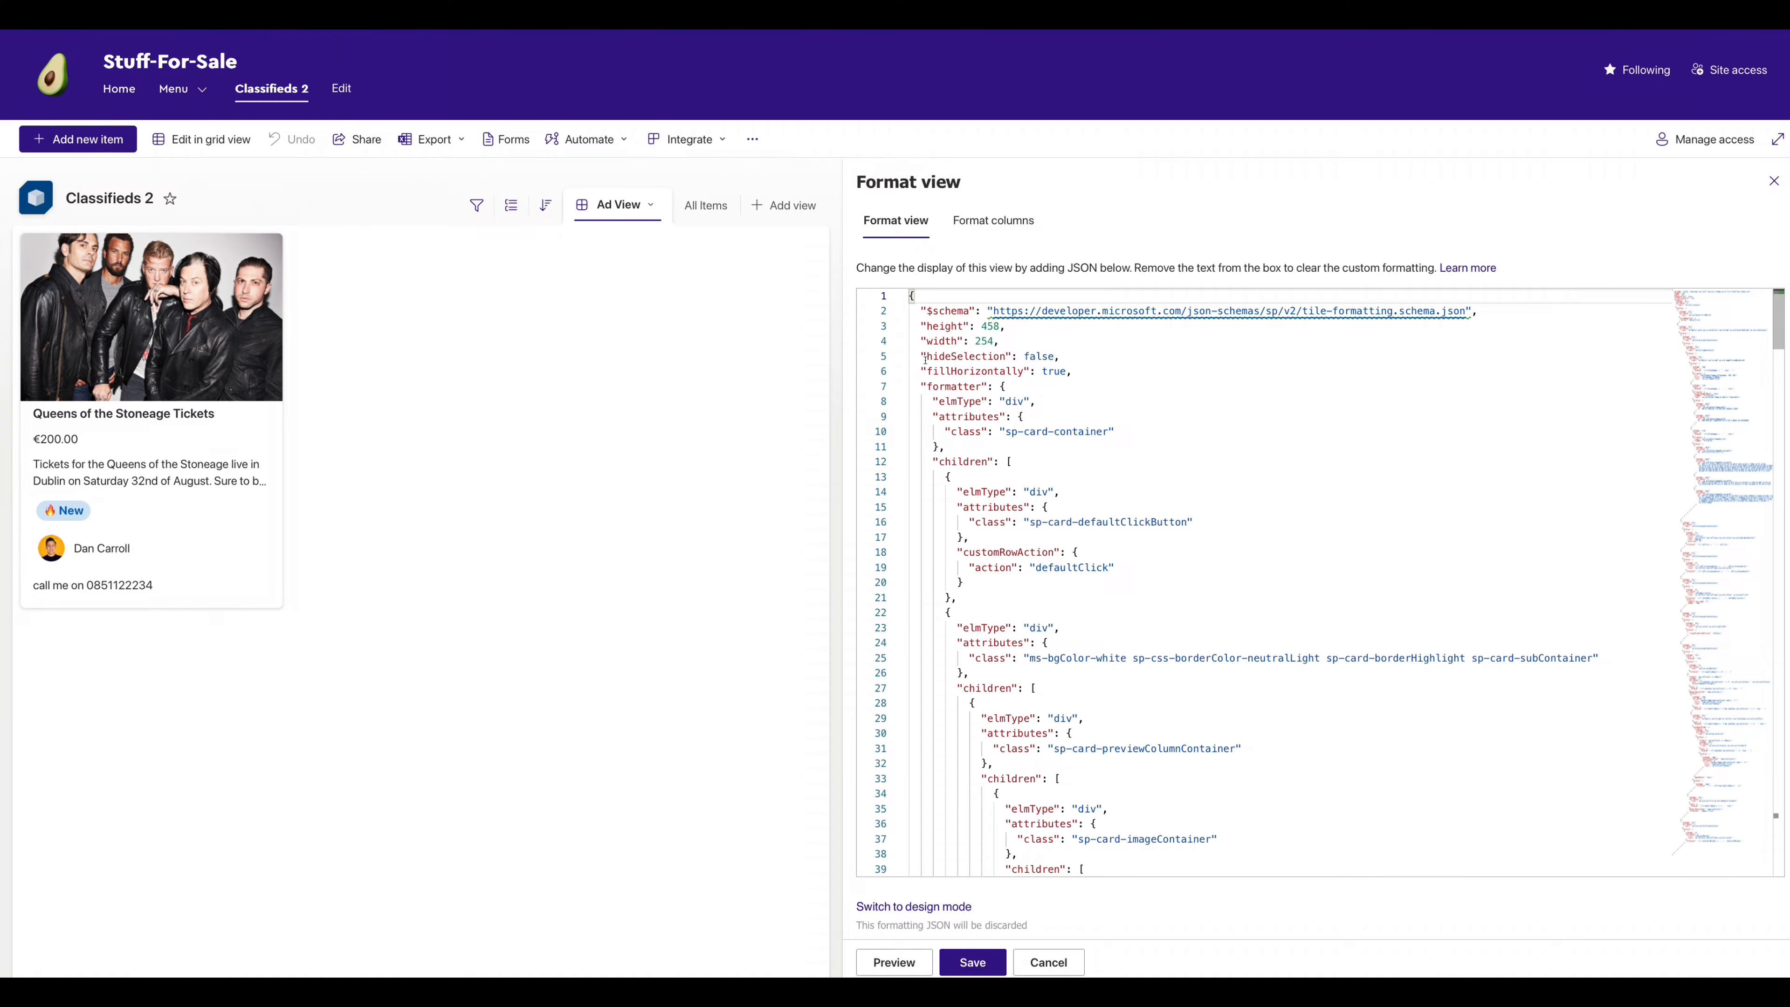
pyautogui.scroll(-2, 995, 446)
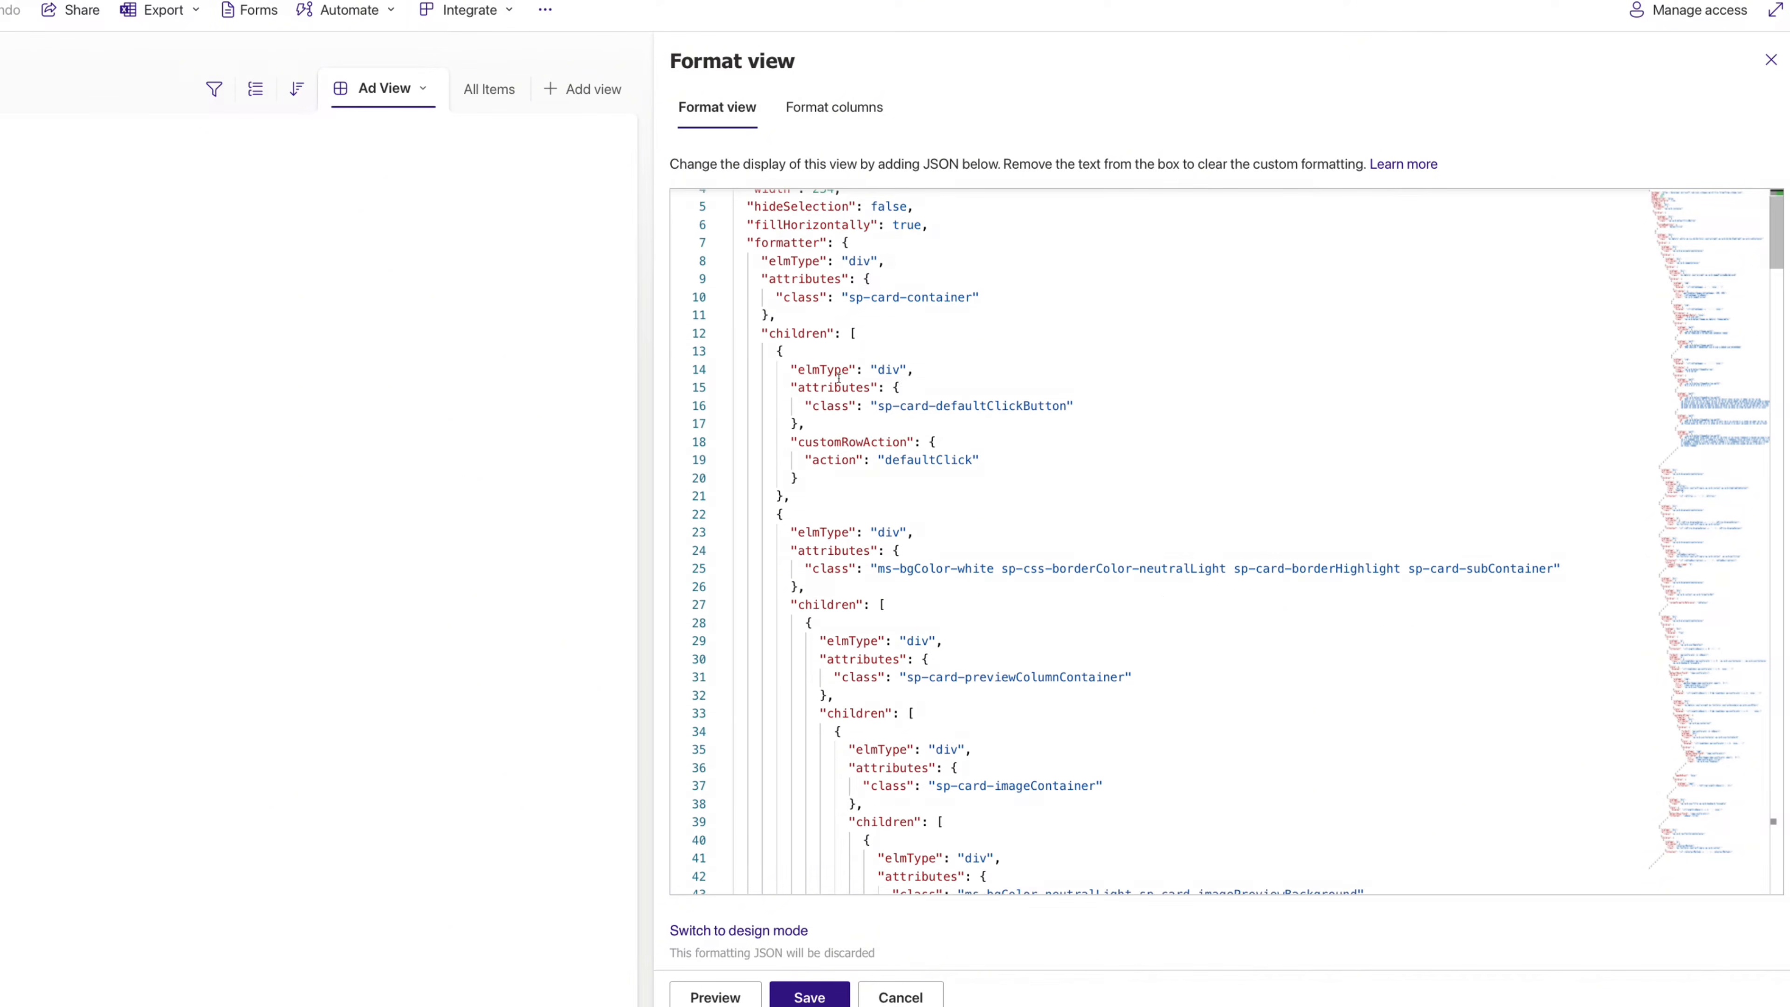
pyautogui.scroll(-6, 838, 378)
pyautogui.scroll(-20, 838, 387)
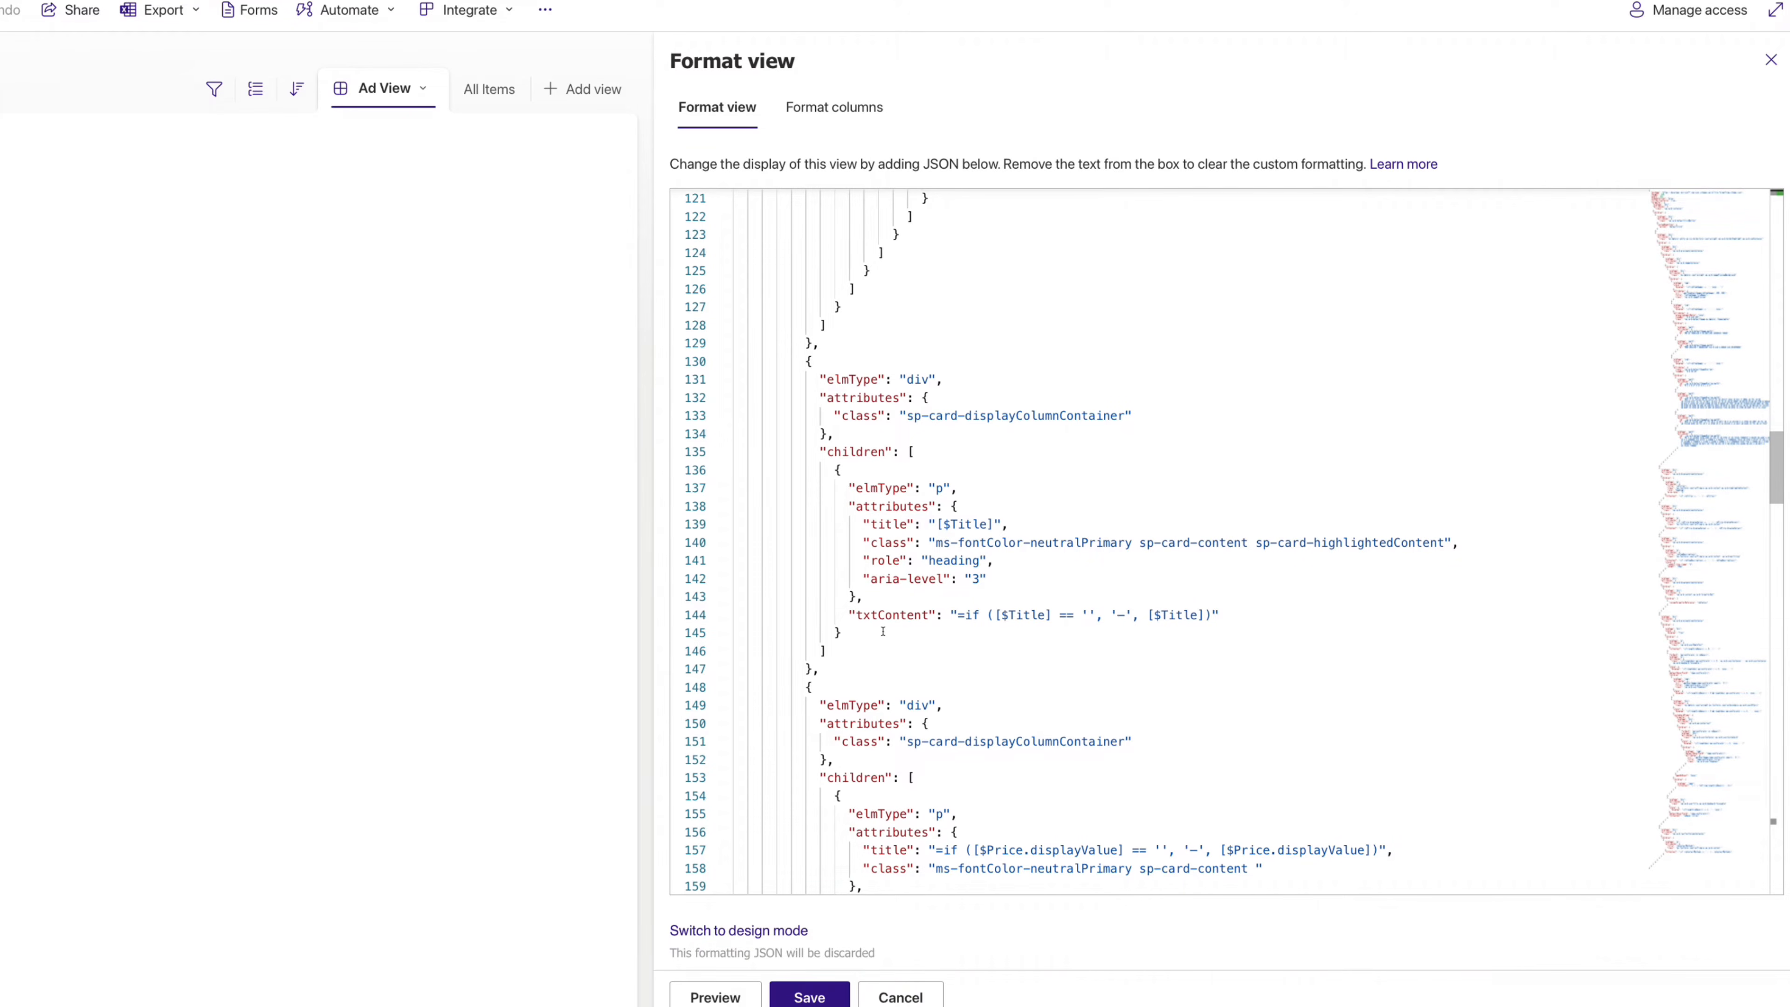
pyautogui.scroll(-20, 883, 632)
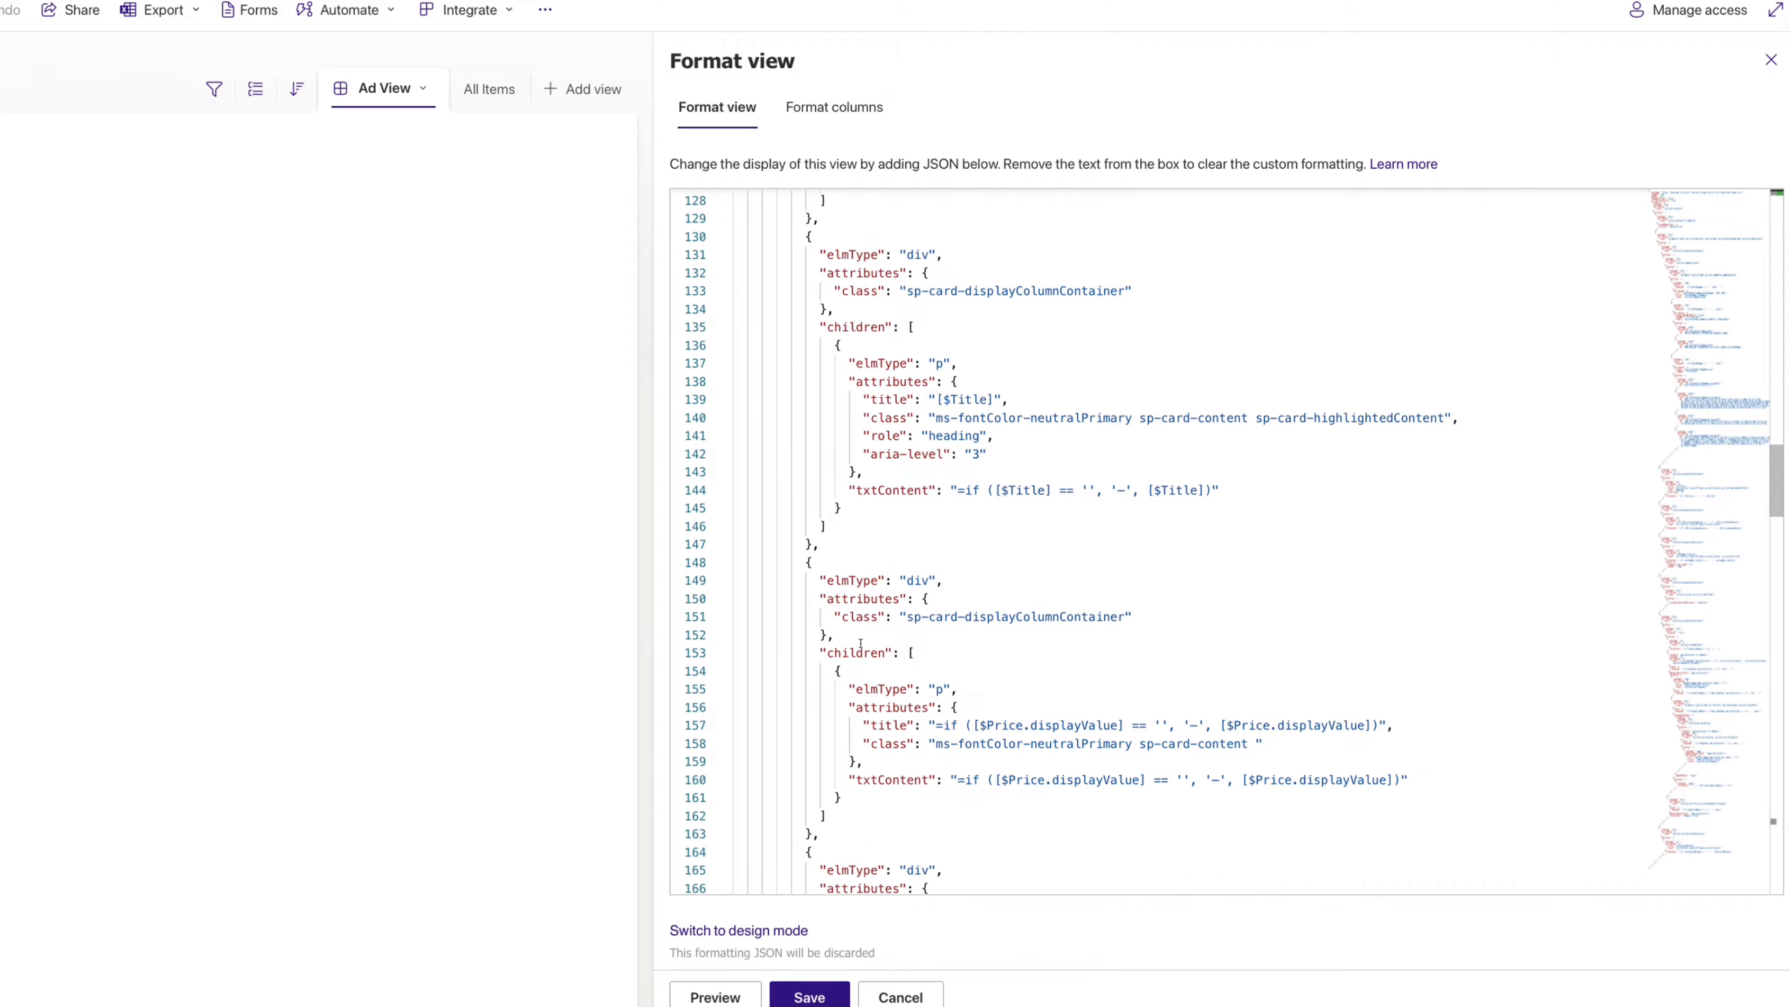
pyautogui.scroll(-5, 851, 662)
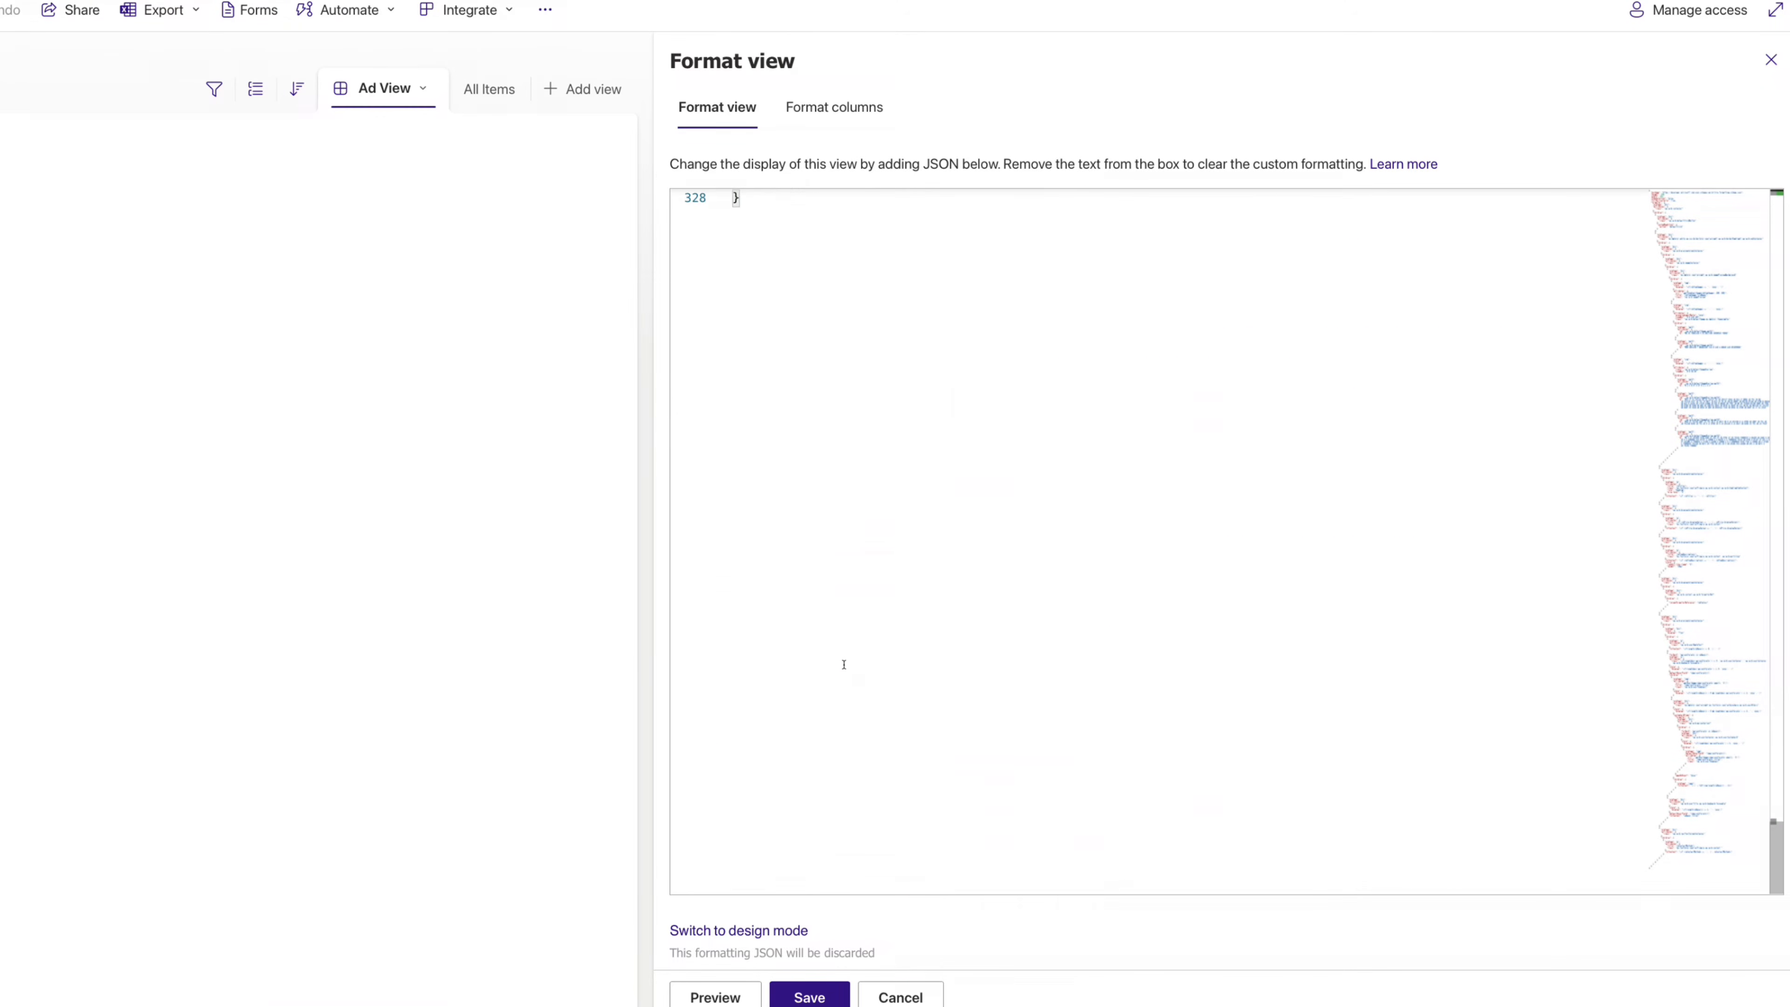
pyautogui.scroll(3, 768, 437)
pyautogui.click(766, 697)
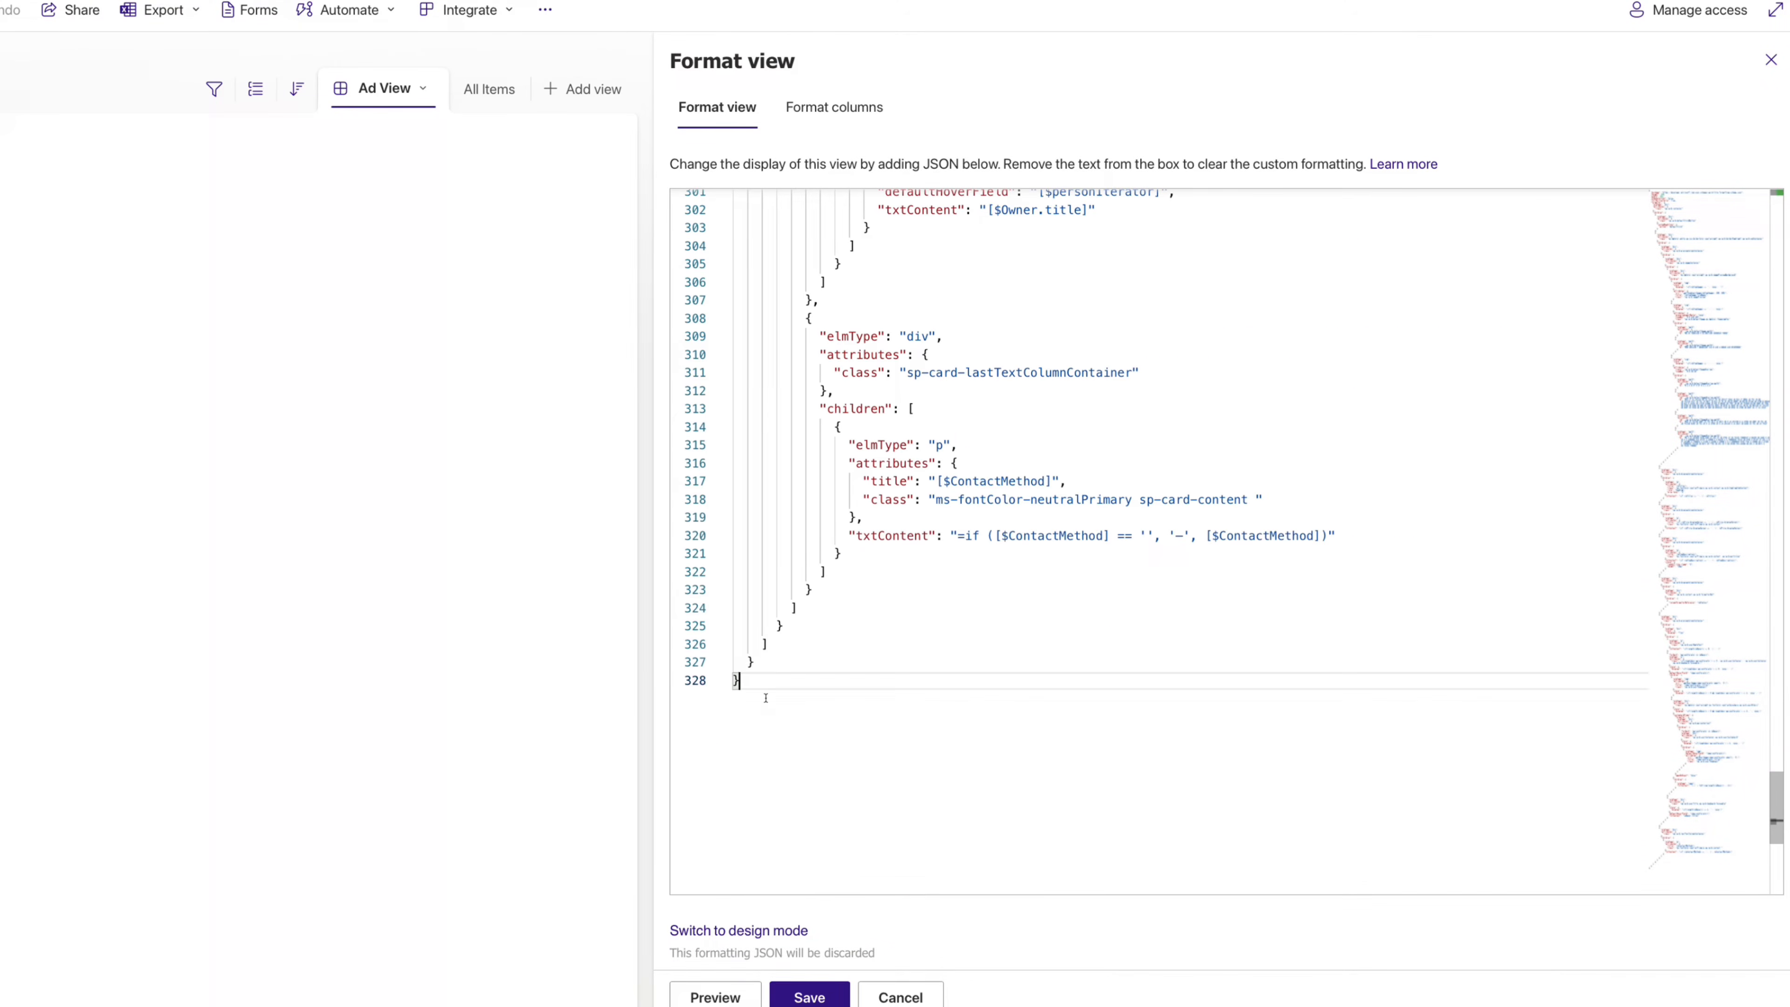
# - Add a style block to the card title with white-space normal and word-break keep-all
pyautogui.press('Up')
pyautogui.press('Up')
pyautogui.press('Up')
pyautogui.press('Up')
pyautogui.press('Up')
pyautogui.press('Up')
pyautogui.press('Up')
pyautogui.press('Up')
pyautogui.press('Up')
pyautogui.press('Up')
pyautogui.press('Up')
pyautogui.press('Up')
pyautogui.press('Up')
pyautogui.press('Up')
pyautogui.press('Up')
pyautogui.press('Up')
pyautogui.press('Up')
pyautogui.press('Up')
pyautogui.press('Up')
pyautogui.press('Up')
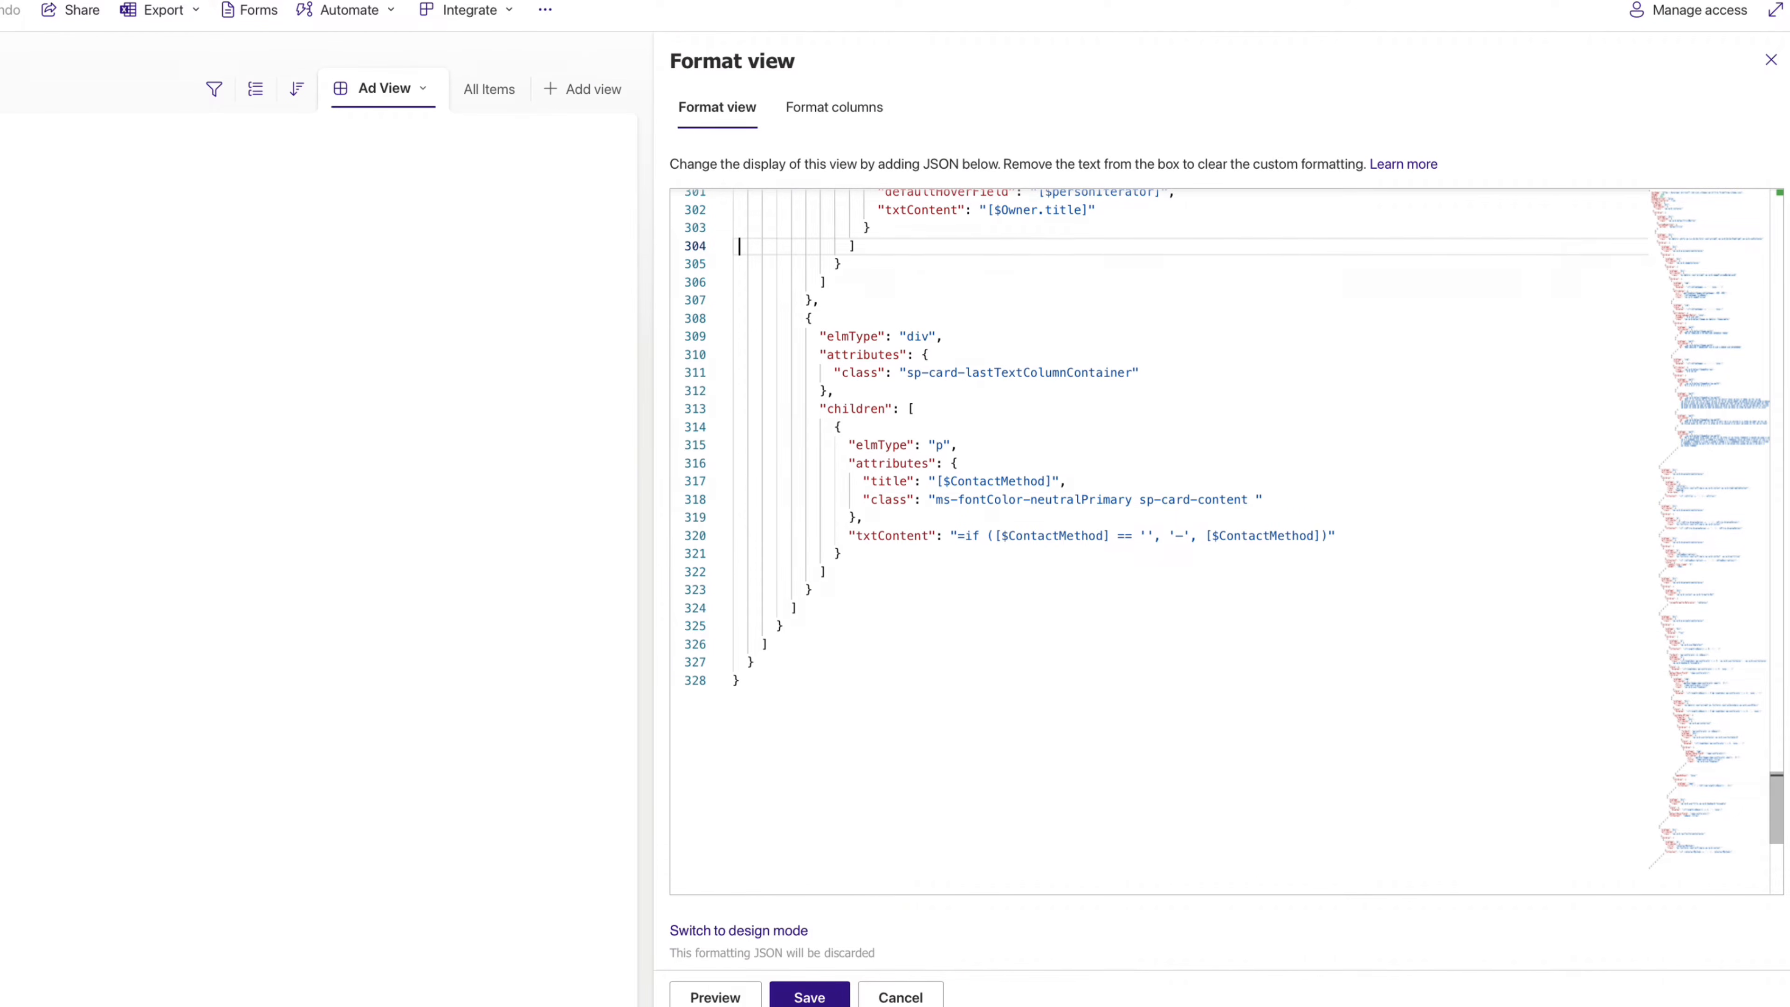
pyautogui.press('Up')
pyautogui.press('Up')
pyautogui.press('Up')
pyautogui.press('Up')
pyautogui.press('Up')
pyautogui.press('Up')
pyautogui.press('Up')
pyautogui.press('Up')
pyautogui.press('Up')
pyautogui.press('Up')
pyautogui.press('Up')
pyautogui.press('Up')
pyautogui.press('Up')
pyautogui.press('Up')
pyautogui.press('Up')
pyautogui.press('Up')
pyautogui.press('Up')
pyautogui.press('Up')
pyautogui.press('Up')
pyautogui.press('Up')
pyautogui.press('Up')
pyautogui.press('Up')
pyautogui.press('Up')
pyautogui.press('Up')
pyautogui.press('Up')
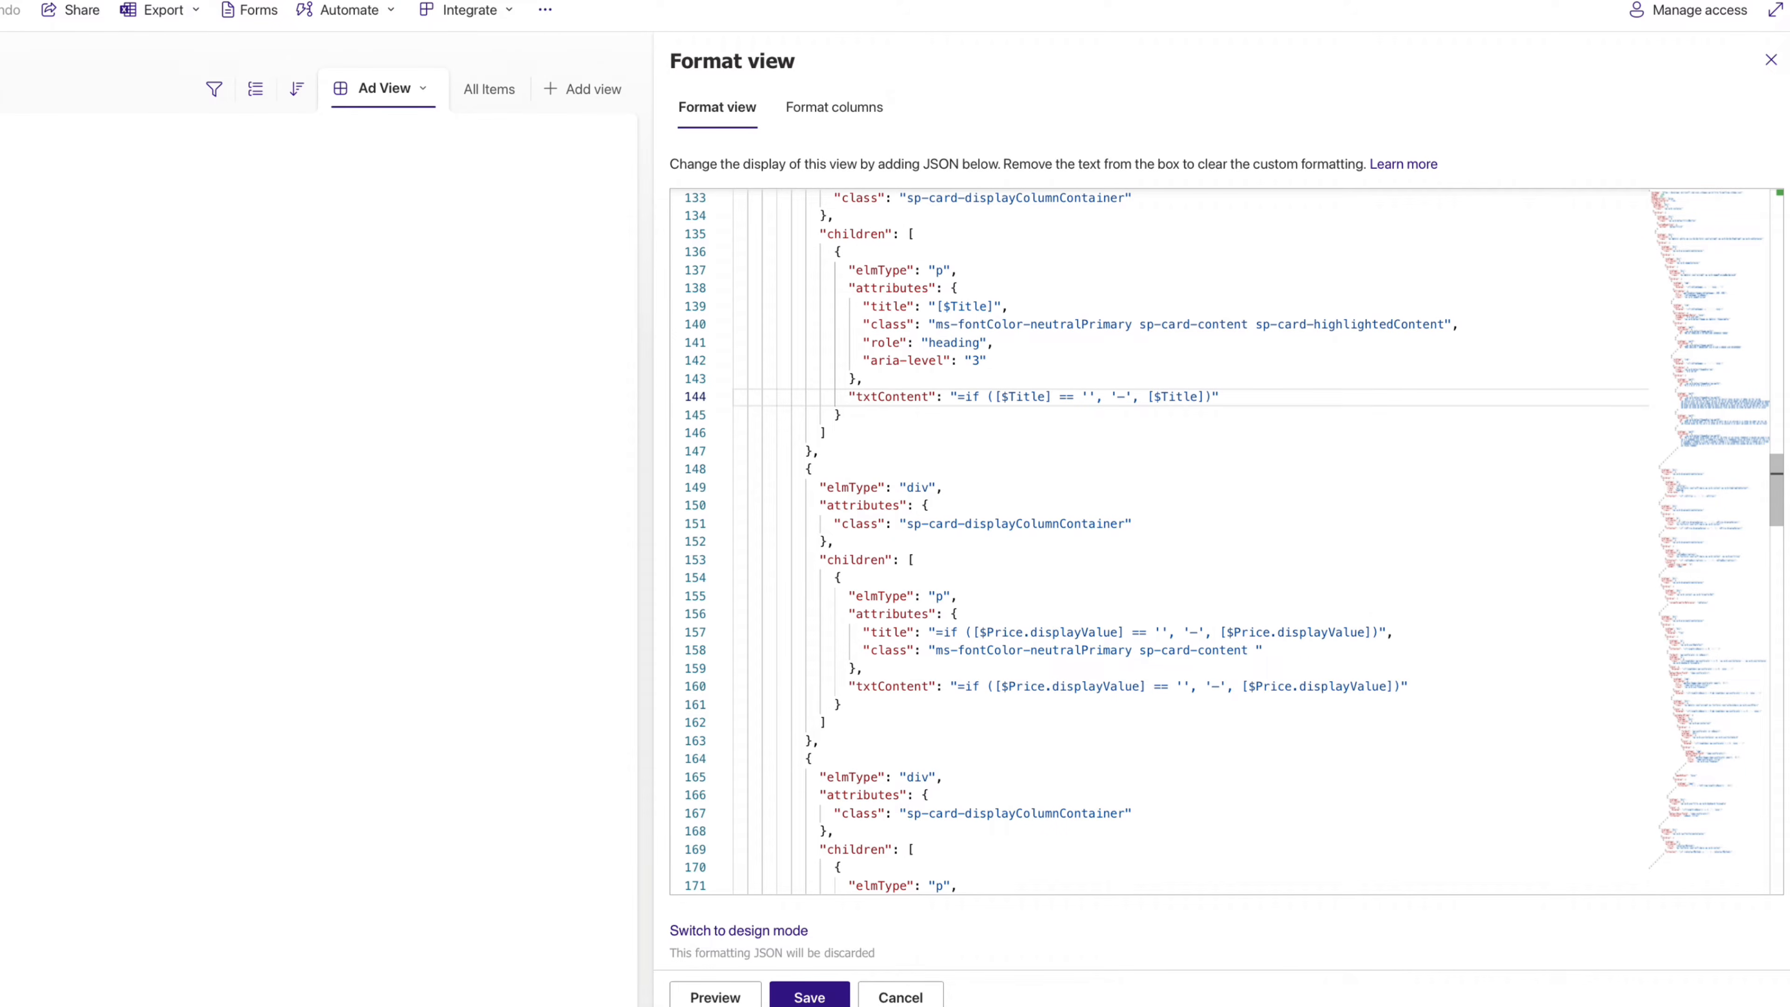
pyautogui.press('Right')
pyautogui.press('Right')
pyautogui.press('Right')
pyautogui.press('Right')
pyautogui.press('Right')
pyautogui.press('Right')
pyautogui.press('Right')
pyautogui.press('Right')
pyautogui.press('Right')
pyautogui.press('Right')
pyautogui.press('Right')
pyautogui.press('Right')
pyautogui.press('Right')
pyautogui.press('Right')
pyautogui.press('Right')
pyautogui.press('Right')
pyautogui.press('Right')
pyautogui.press('Right')
pyautogui.press('Right')
pyautogui.press('Right')
pyautogui.press('Right')
pyautogui.press('Right')
pyautogui.press('Right')
pyautogui.press('Right')
pyautogui.press('Right')
pyautogui.press('Right')
pyautogui.press('Right')
pyautogui.press('Right')
pyautogui.press('Right')
pyautogui.press('Right')
pyautogui.press('Right')
pyautogui.press('Right')
pyautogui.press('Right')
pyautogui.press('Right')
pyautogui.press('Right')
pyautogui.press('Right')
pyautogui.press('Right')
pyautogui.press('Right')
pyautogui.press('Right')
pyautogui.press('Right')
pyautogui.press('Right')
pyautogui.press('Right')
pyautogui.press('Right')
pyautogui.press('Right')
pyautogui.press('Right')
pyautogui.press('Right')
pyautogui.press('Right')
pyautogui.press('Right')
pyautogui.write(',')
pyautogui.press('Return')
pyautogui.write('"style')
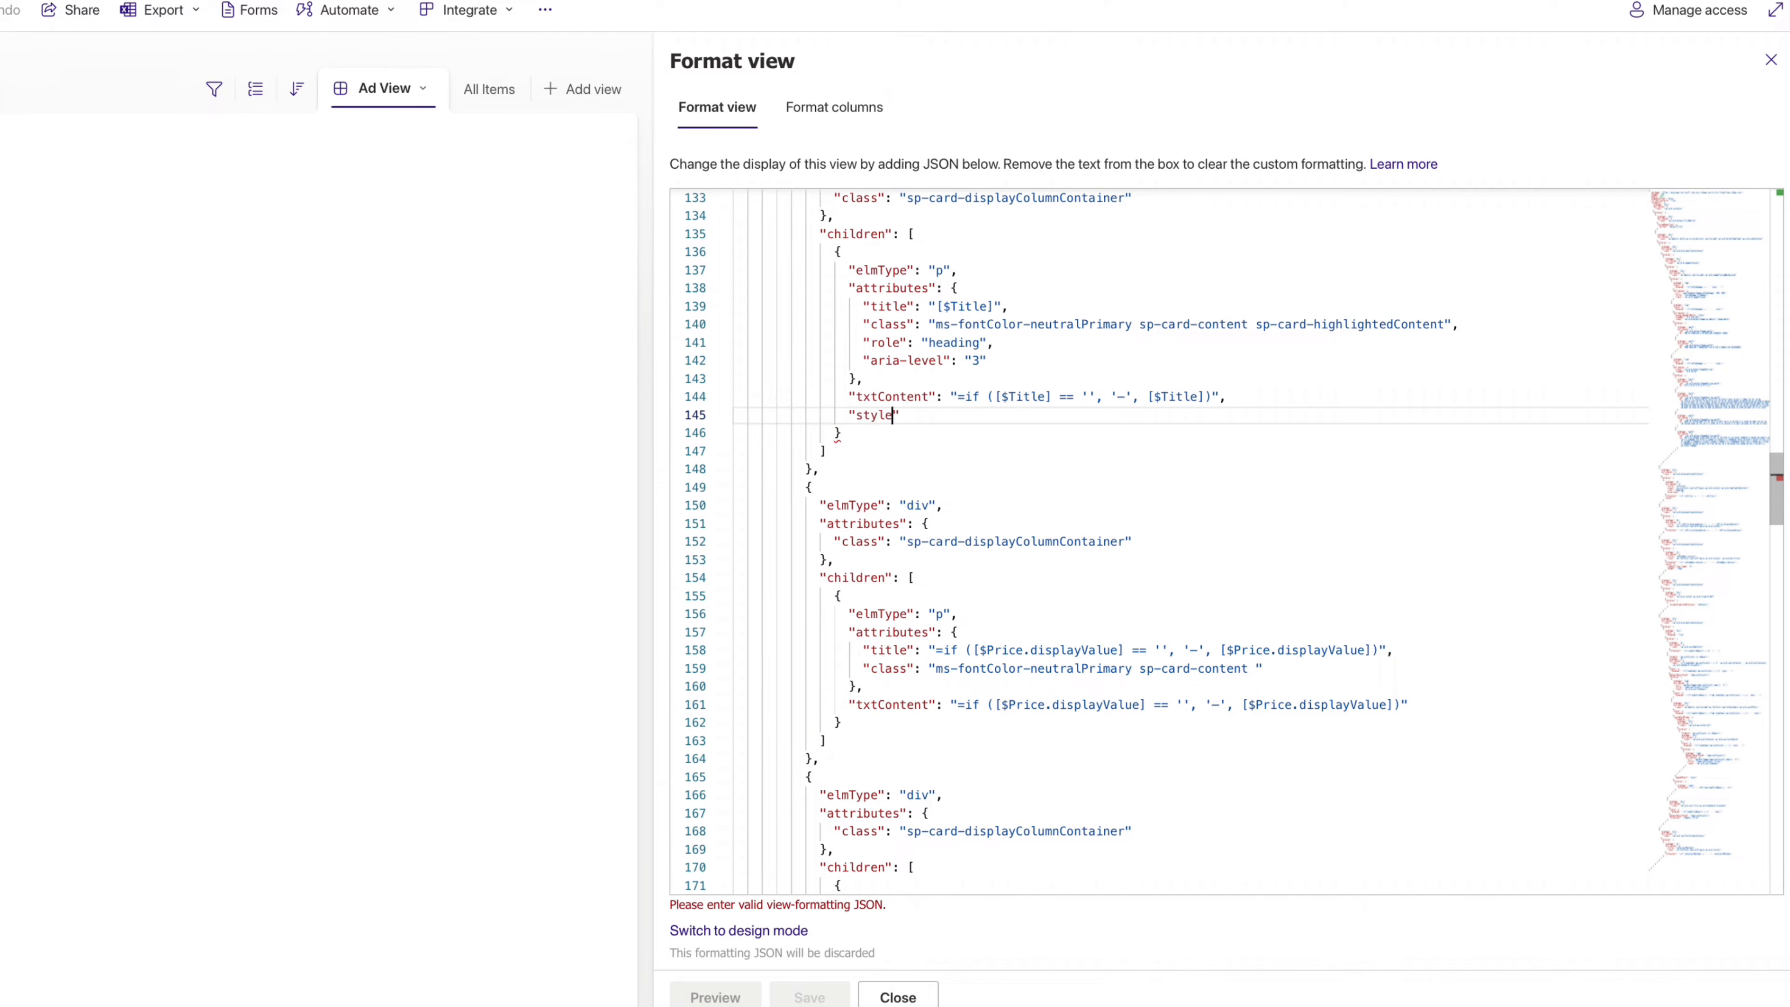
pyautogui.write('":{')
pyautogui.press('Return')
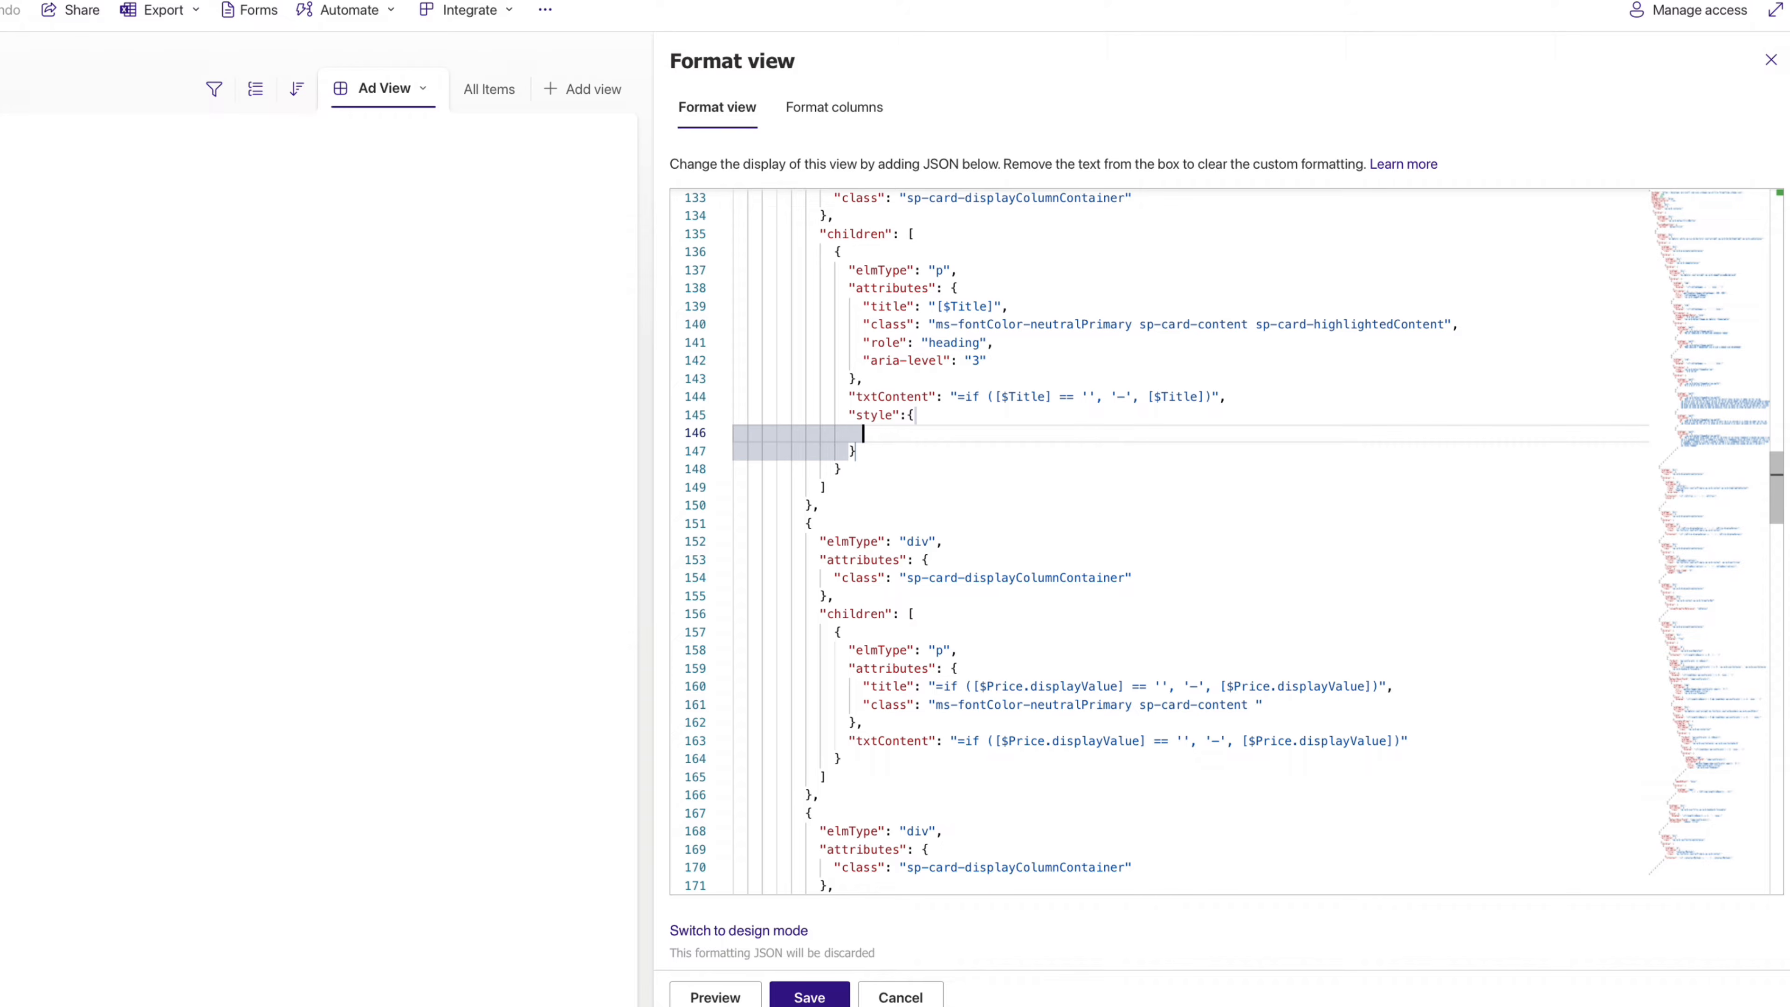
pyautogui.write('"white-space":')
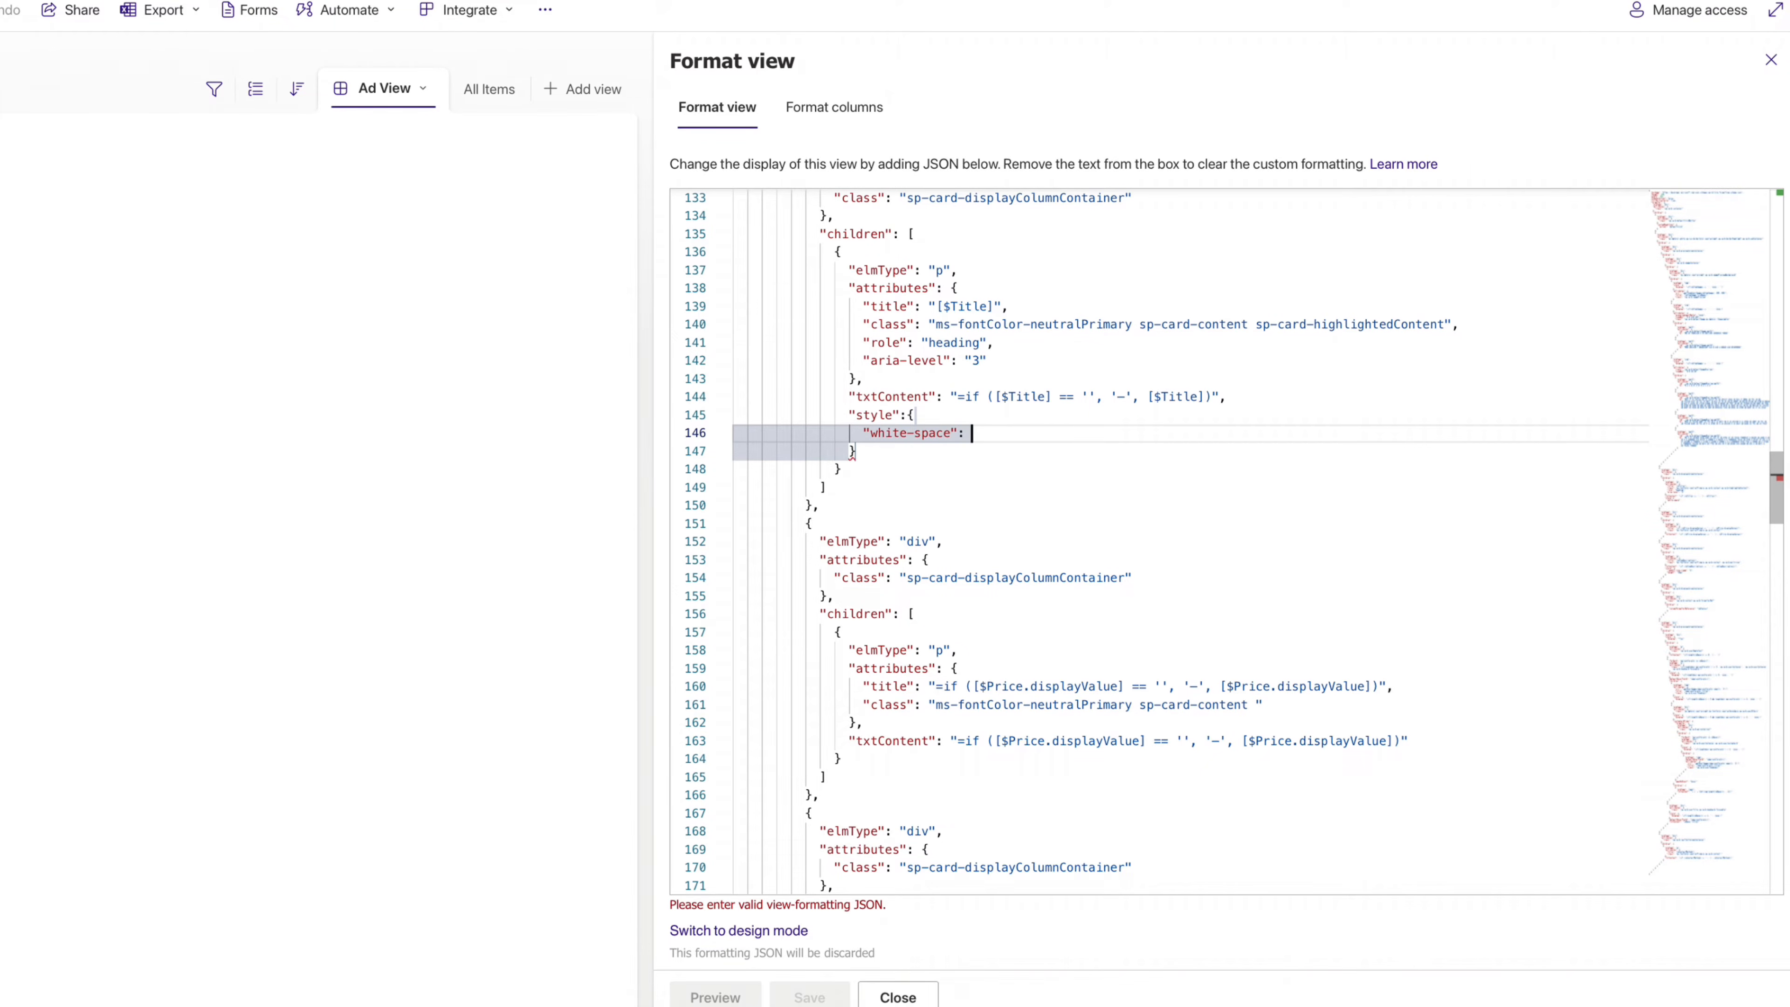
pyautogui.write(' "normal",')
pyautogui.press('Return')
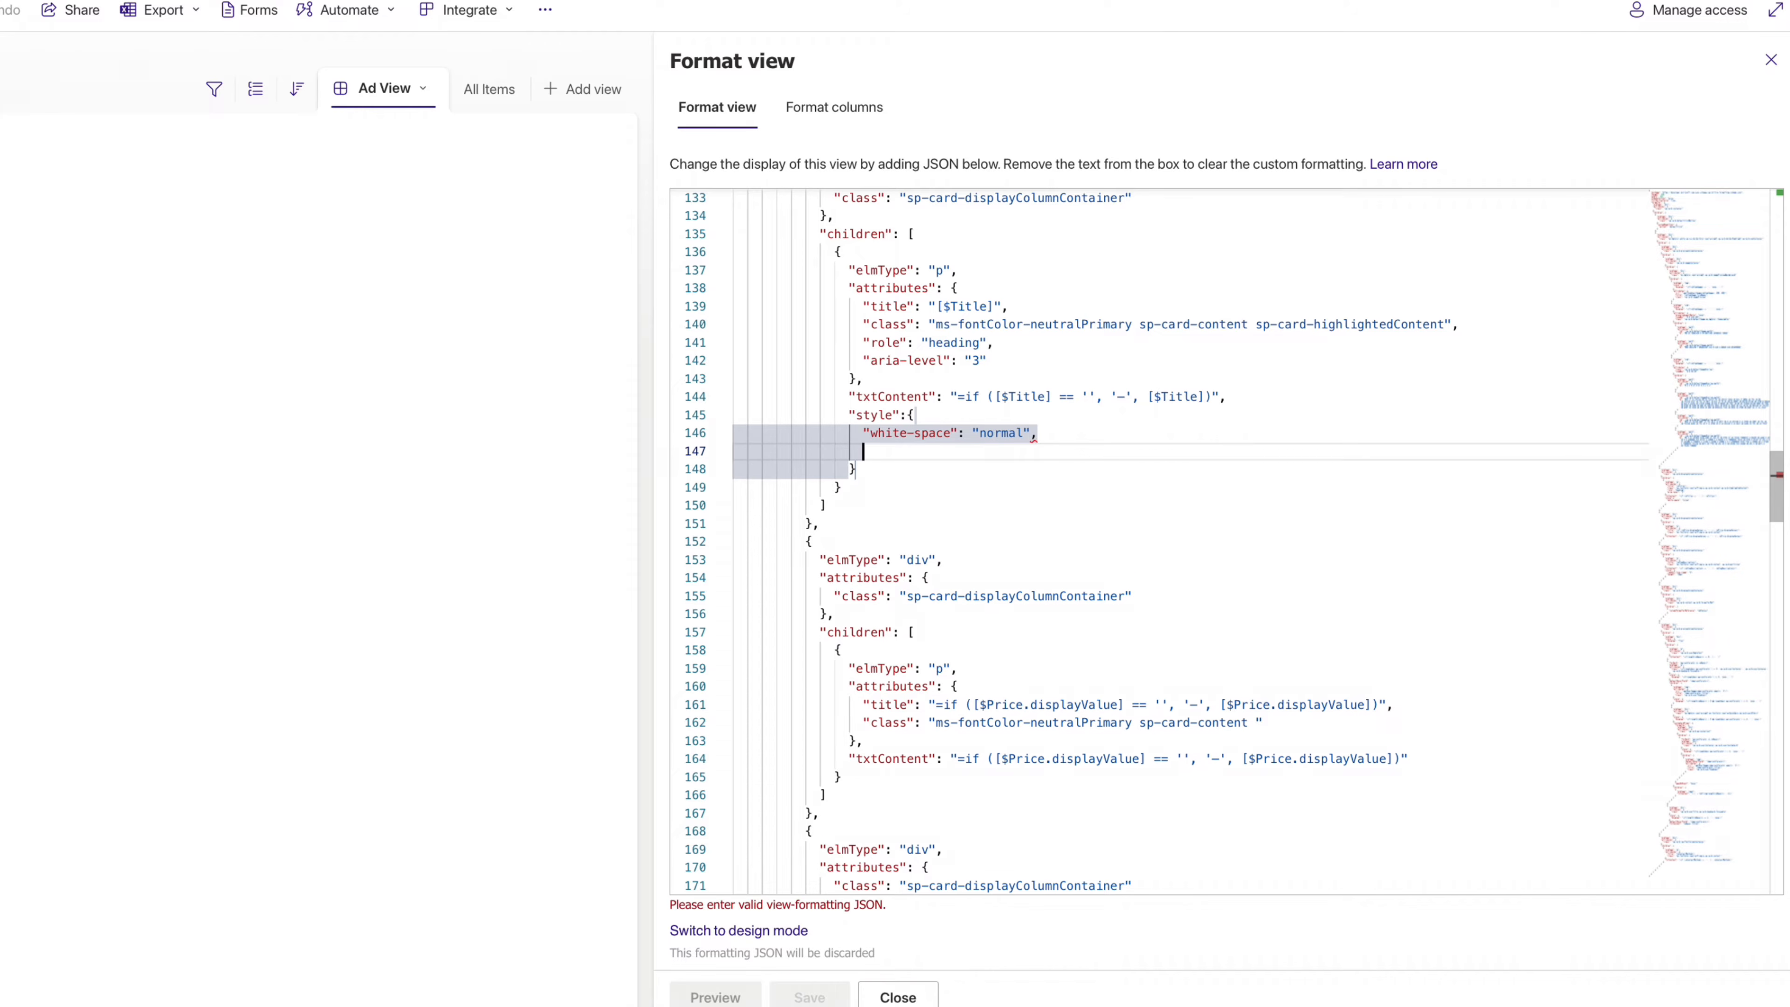
pyautogui.write('"word-break":')
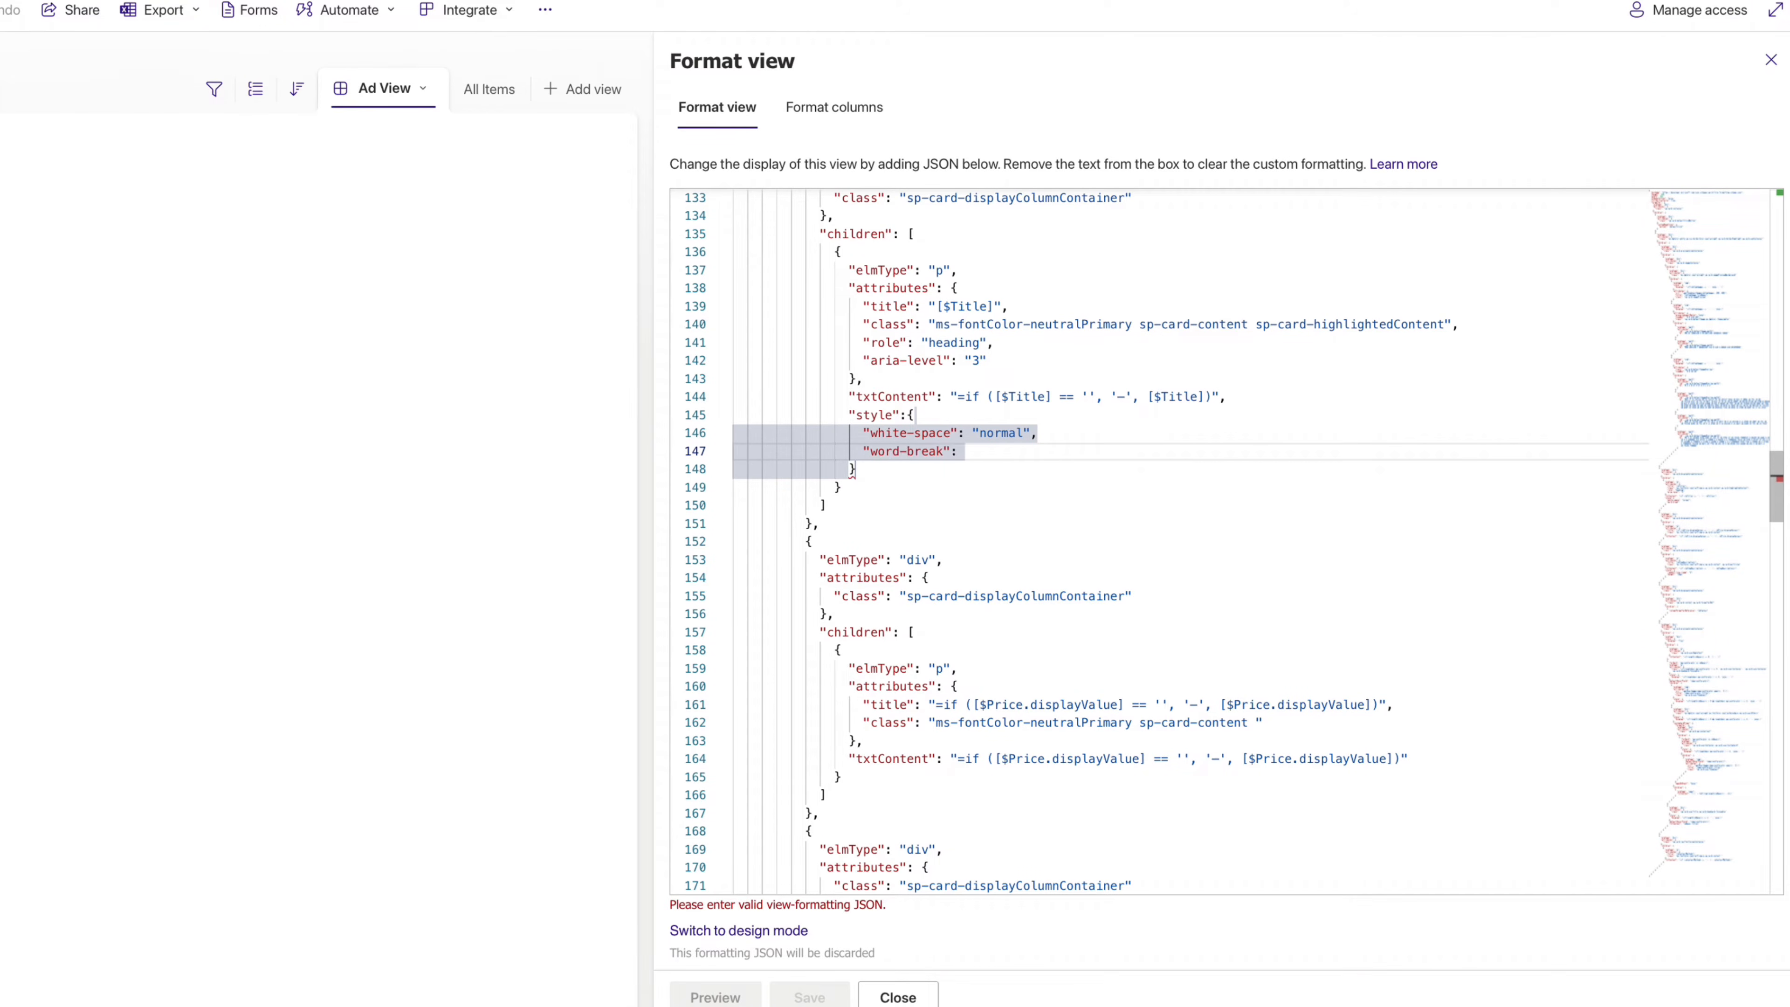
pyautogui.write(' "keep-all')
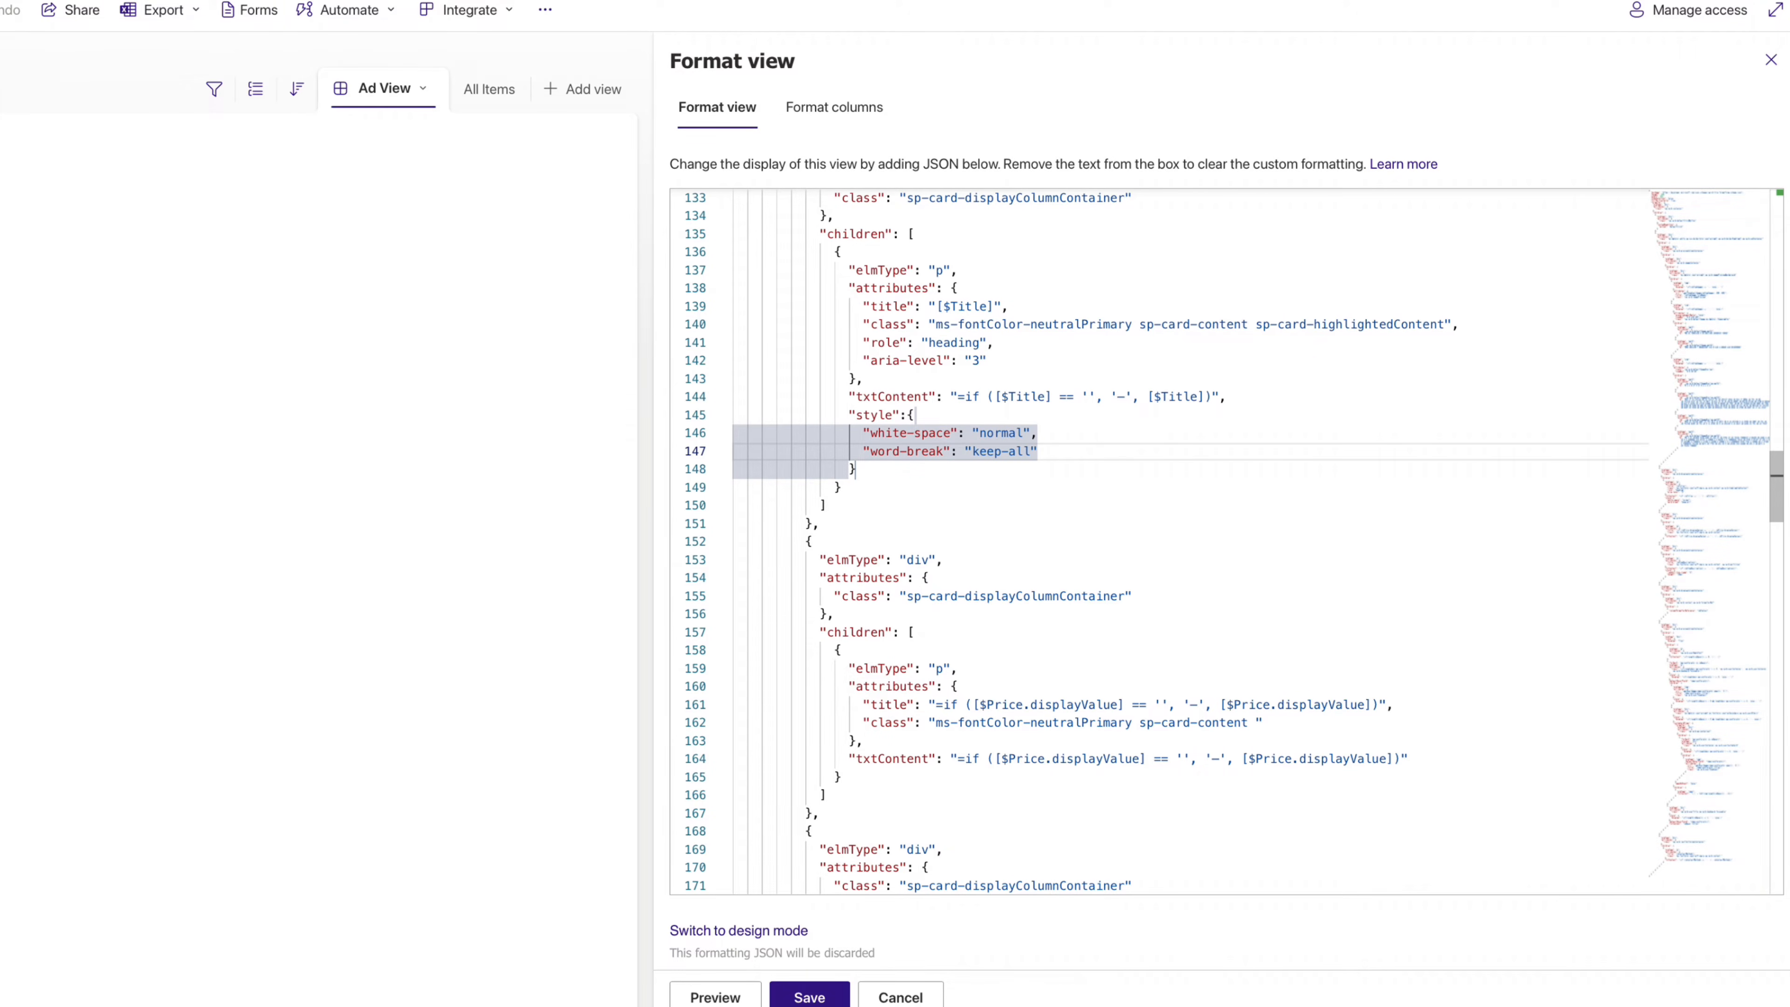
pyautogui.press('Down')
pyautogui.press('Down')
pyautogui.press('Down')
pyautogui.press('Down')
pyautogui.press('Down')
pyautogui.press('Down')
pyautogui.press('Down')
pyautogui.press('Down')
pyautogui.press('Down')
pyautogui.press('Down')
pyautogui.press('Down')
pyautogui.press('Down')
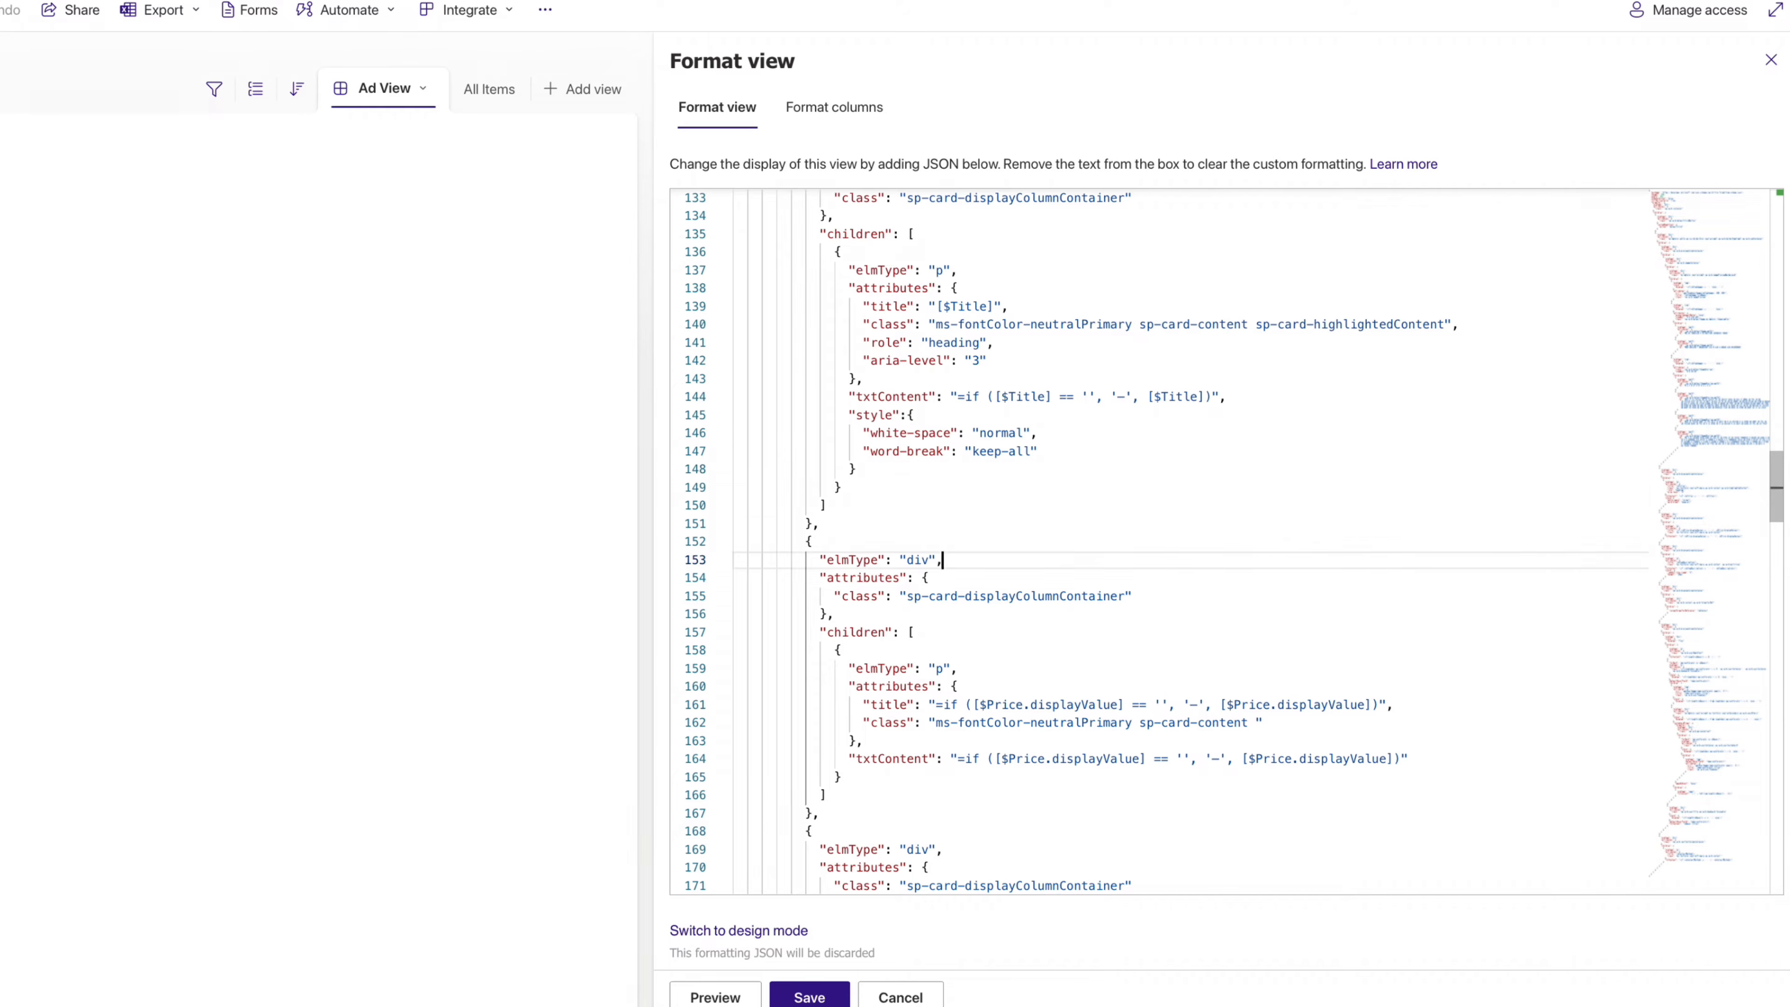
# - Add white-space normal and word-break keep-all to the description's style block
pyautogui.press('Down')
pyautogui.press('Down')
pyautogui.press('Down')
pyautogui.press('Down')
pyautogui.press('Down')
pyautogui.press('Down')
pyautogui.press('Down')
pyautogui.press('Down')
pyautogui.press('Down')
pyautogui.press('Down')
pyautogui.press('Down')
pyautogui.press('Down')
pyautogui.press('Down')
pyautogui.press('Down')
pyautogui.press('Down')
pyautogui.press('Down')
pyautogui.press('Down')
pyautogui.press('Down')
pyautogui.press('Down')
pyautogui.press('Down')
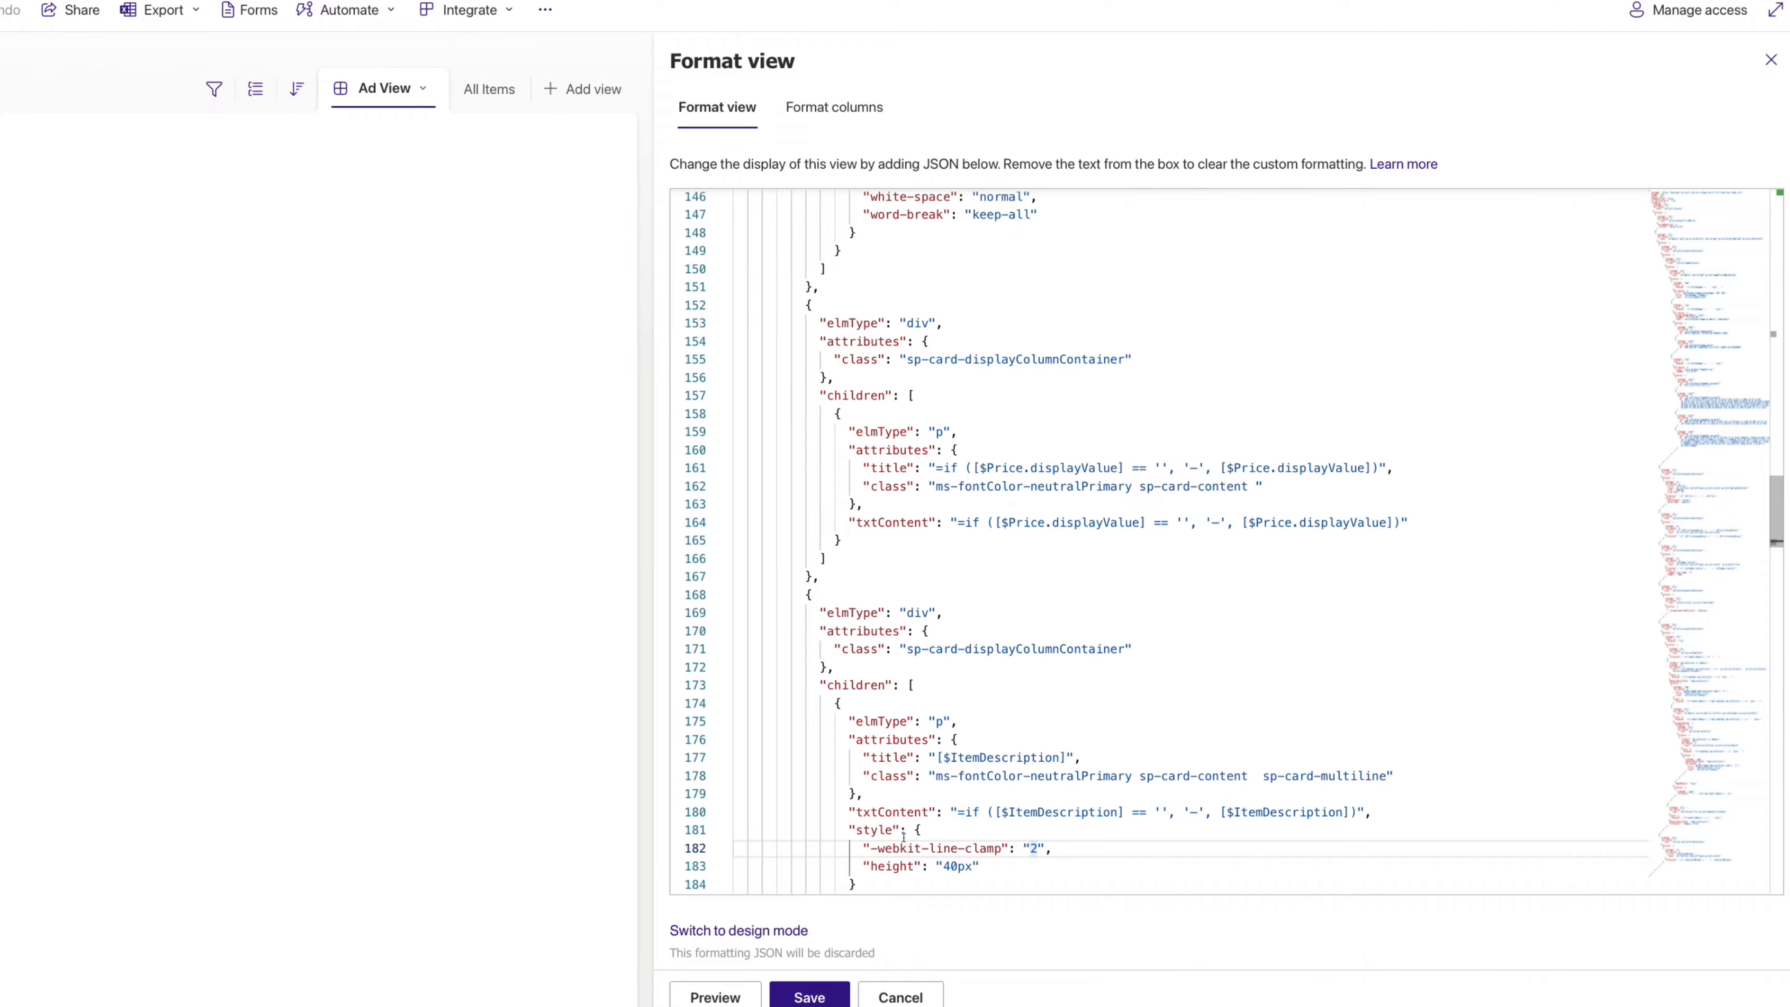
pyautogui.press('Down')
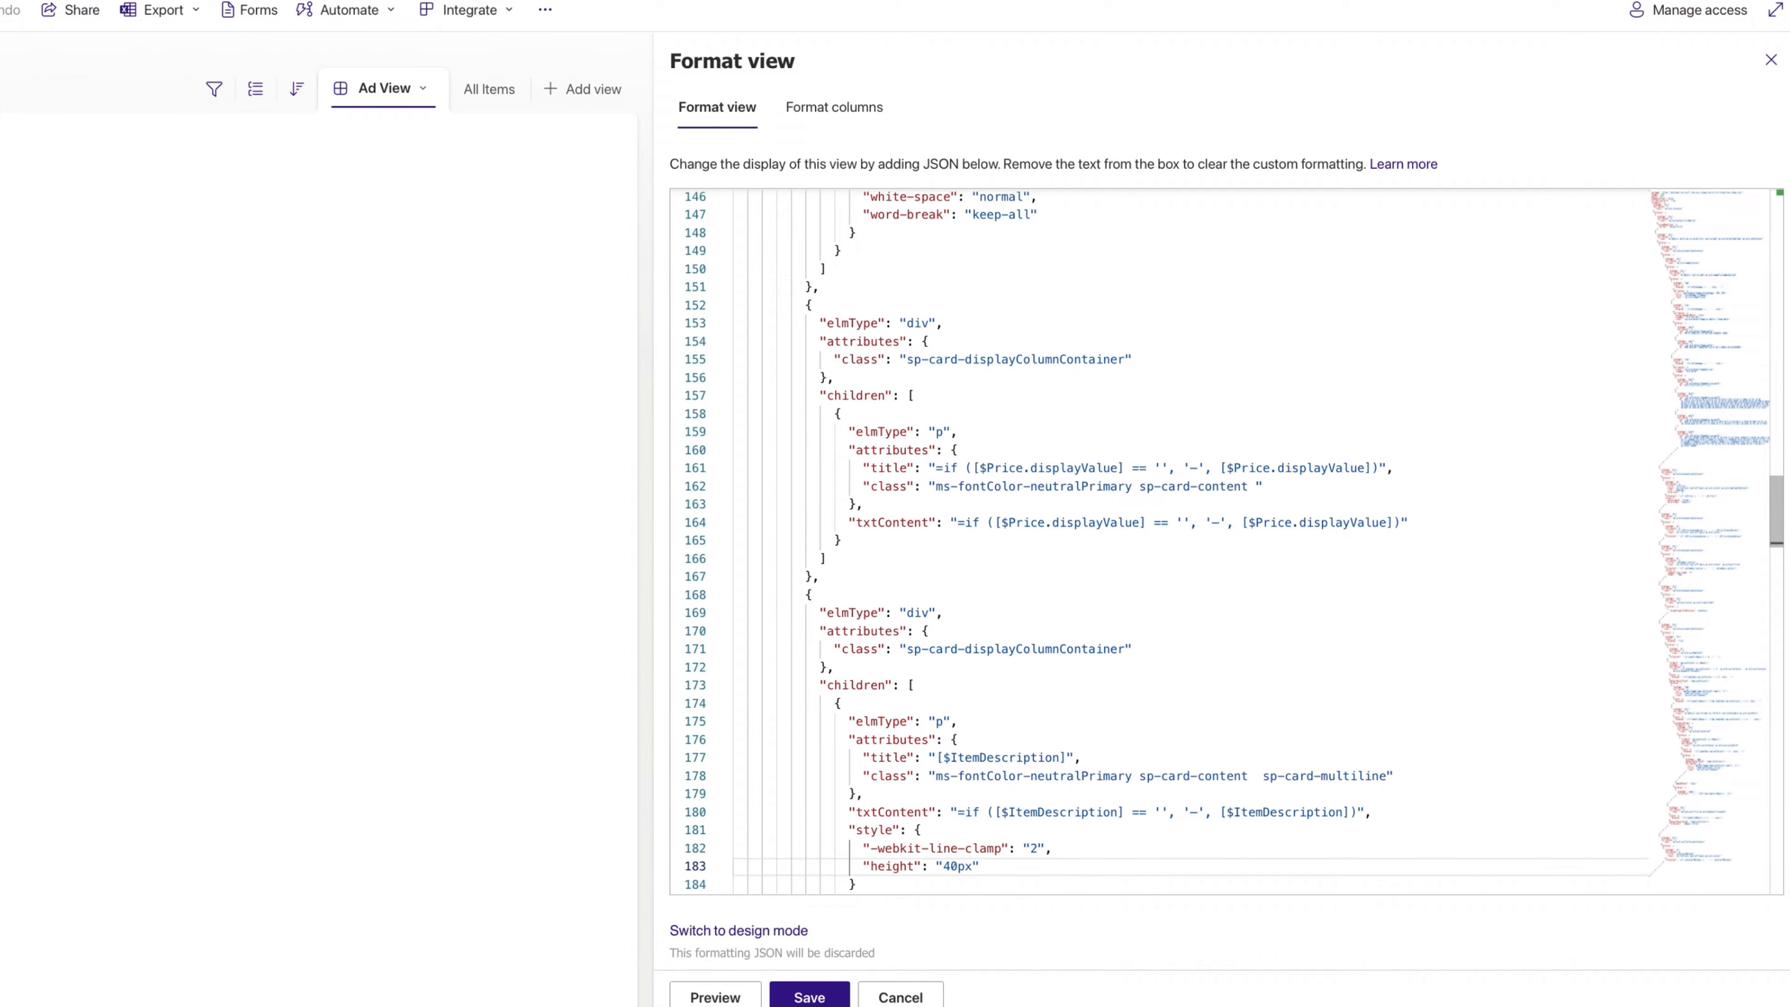
pyautogui.write(',')
pyautogui.press('Return')
pyautogui.write('"')
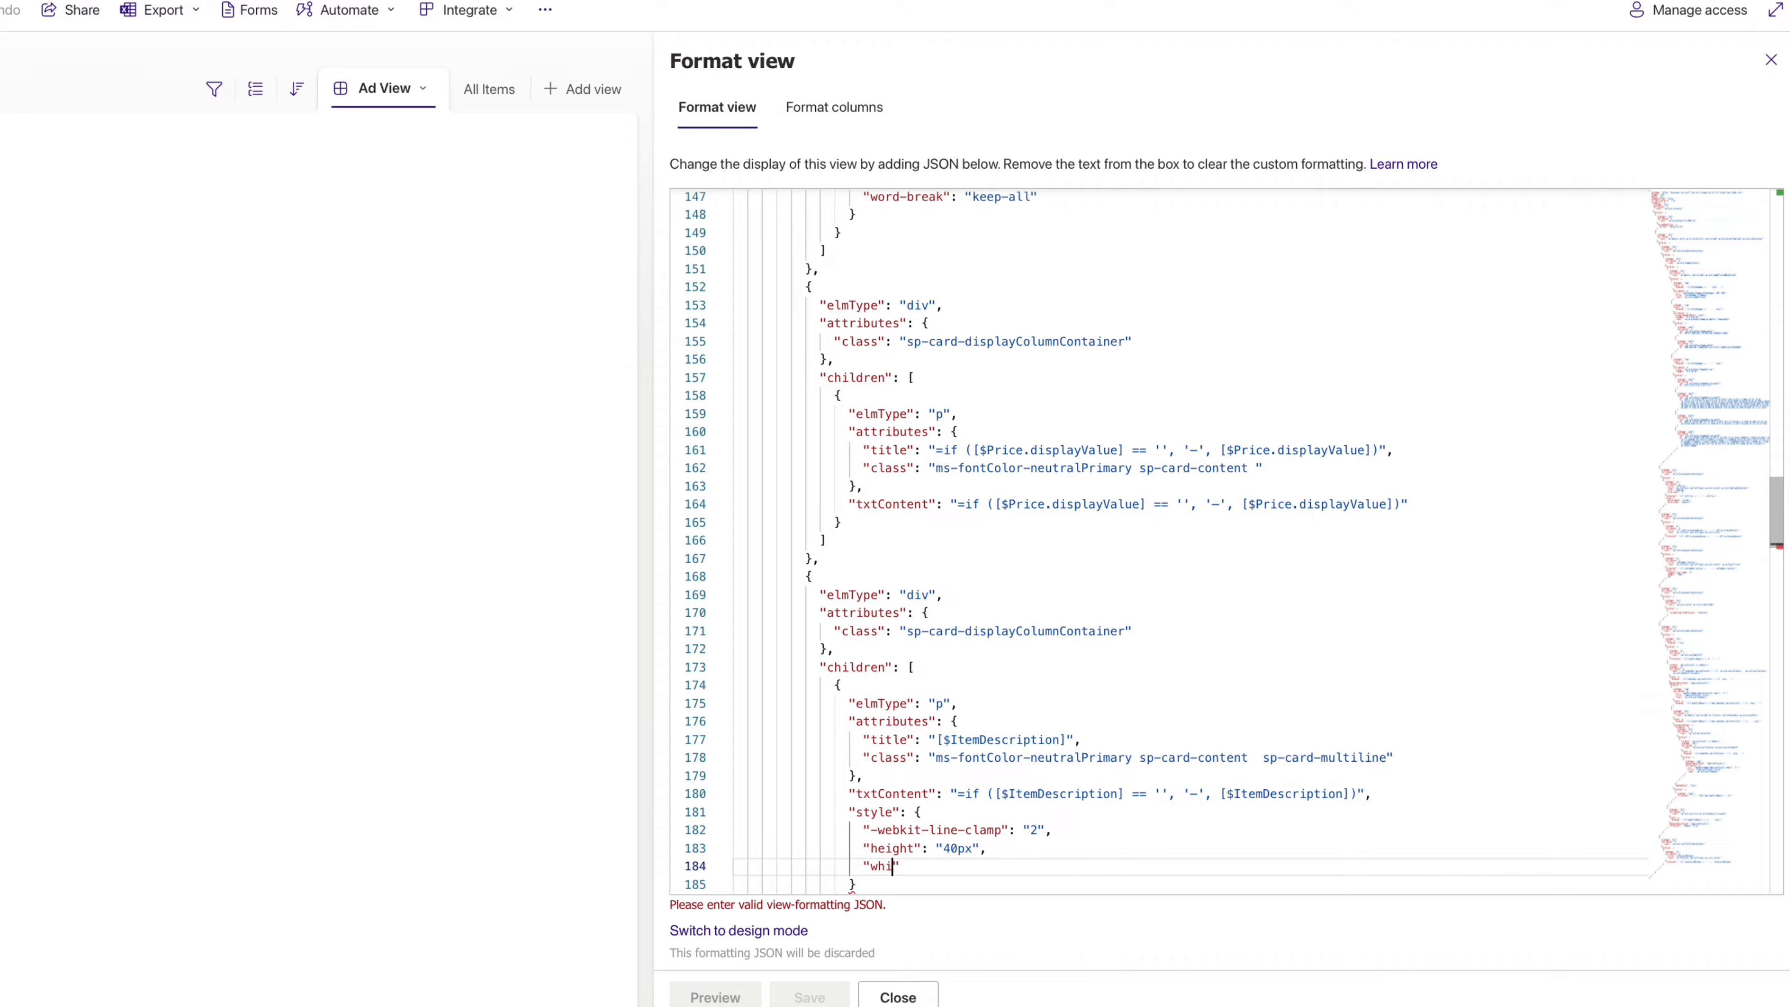
pyautogui.write('white-space": "normal",')
pyautogui.press('Return')
pyautogui.write('"')
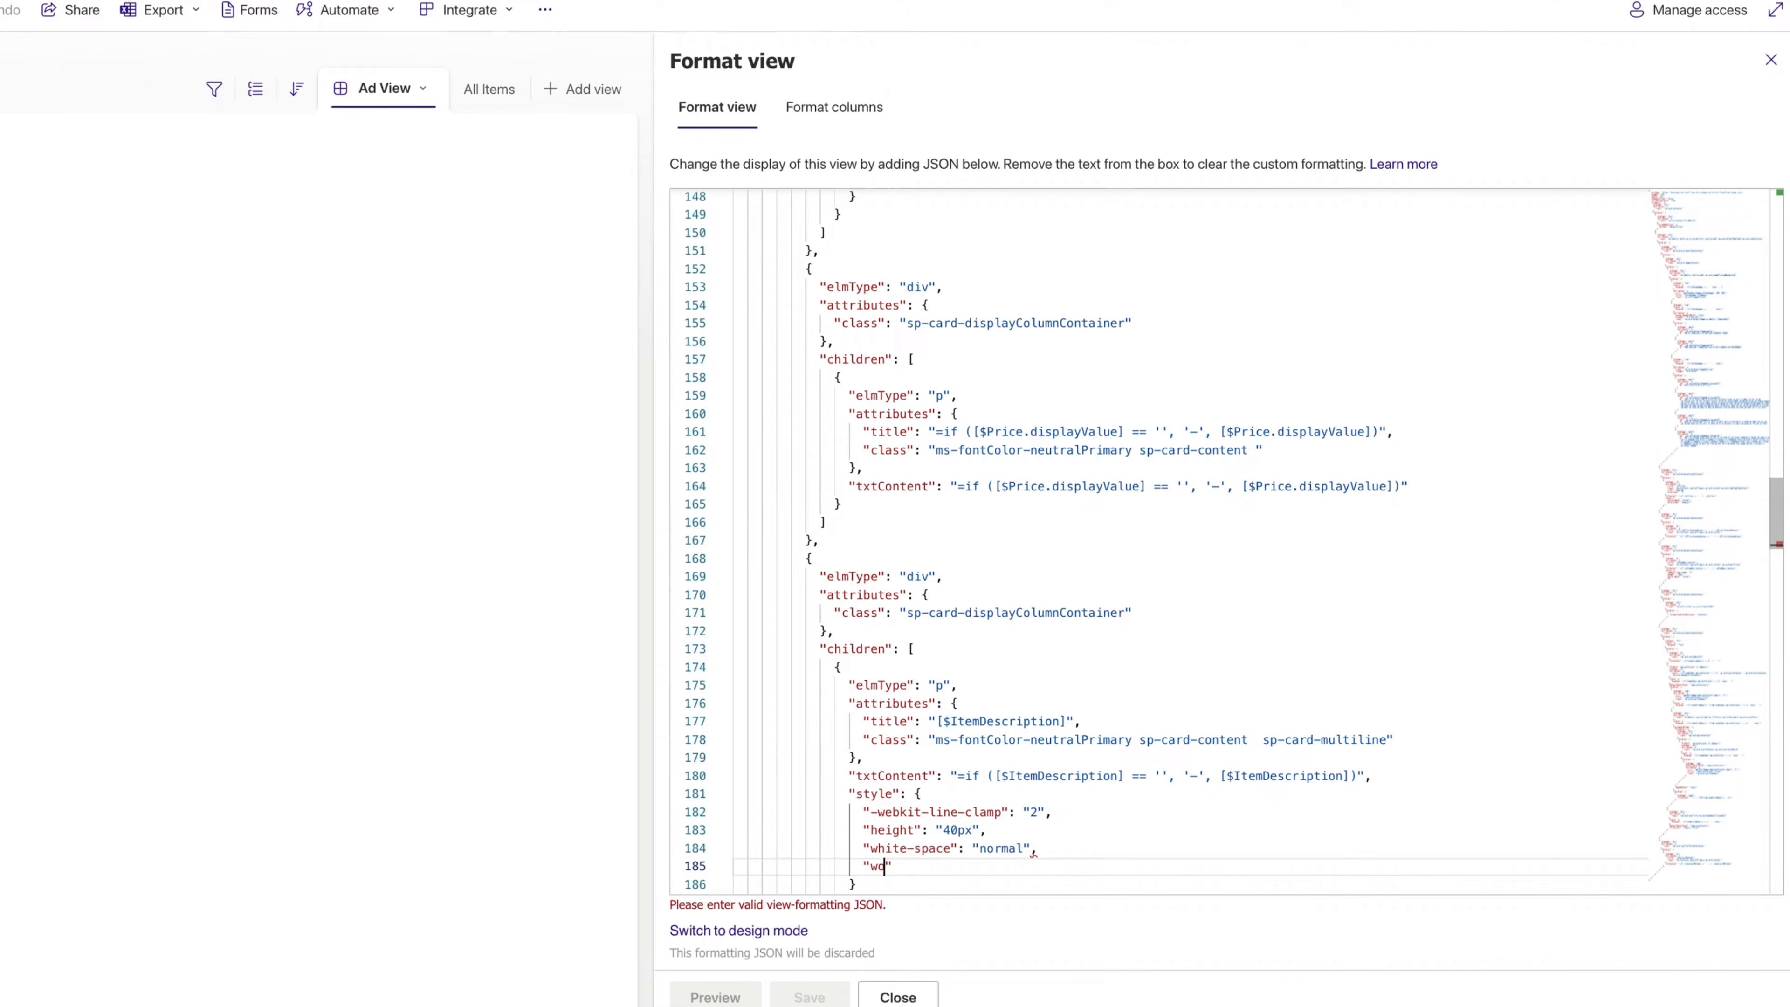
pyautogui.write('word-break": "keep-all')
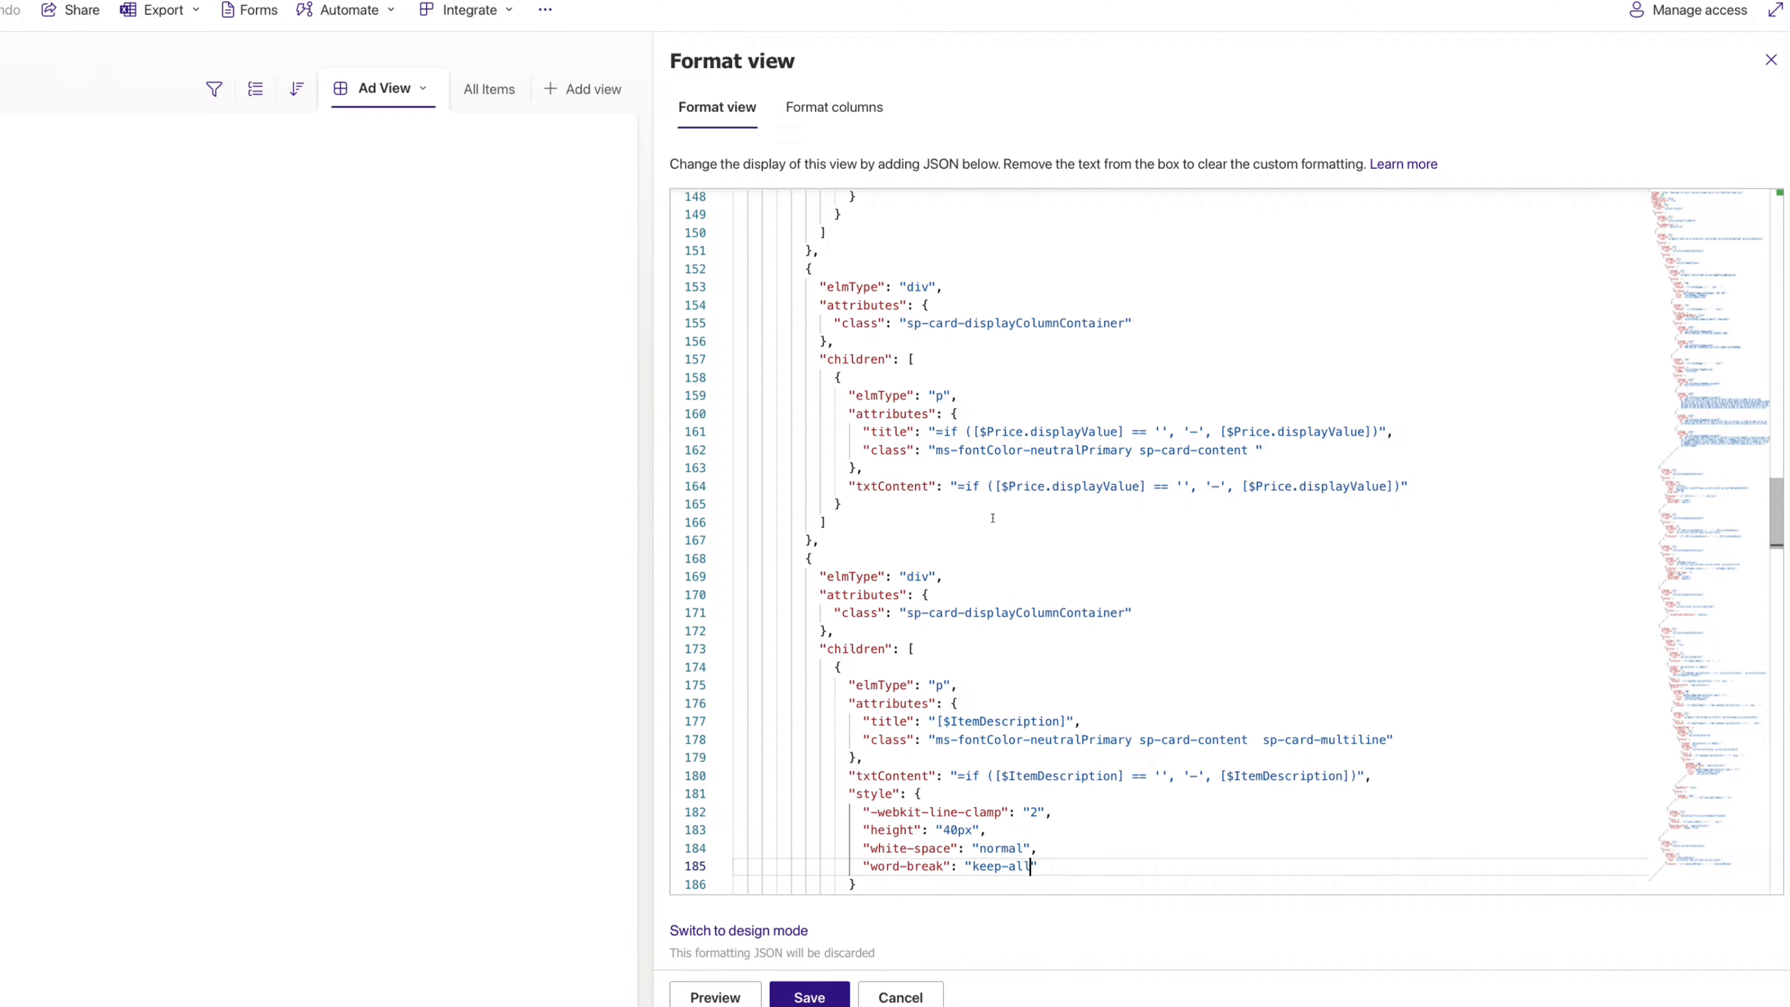
# - Change the description height from 40px to 80px
pyautogui.press('Up')
pyautogui.press('Up')
pyautogui.press('Left')
pyautogui.press('Left')
pyautogui.press('Left')
pyautogui.press('Left')
pyautogui.press('Left')
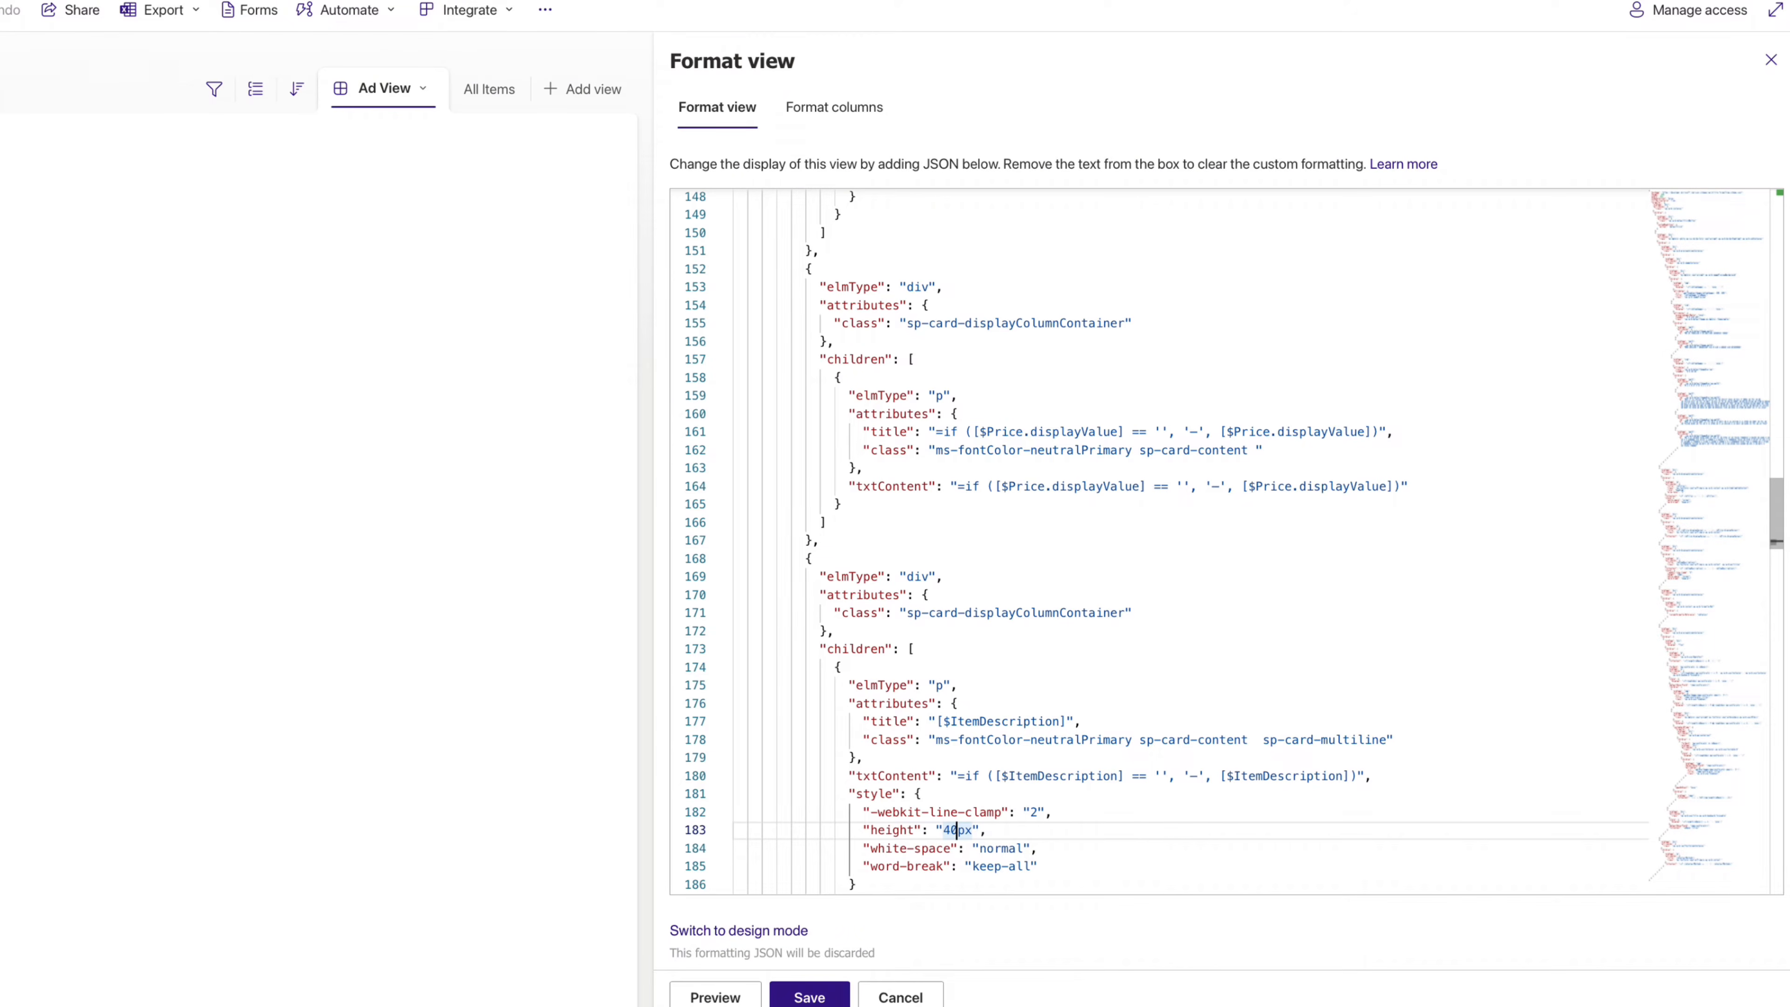
pyautogui.press('Delete')
pyautogui.press('BackSpace')
pyautogui.write('80')
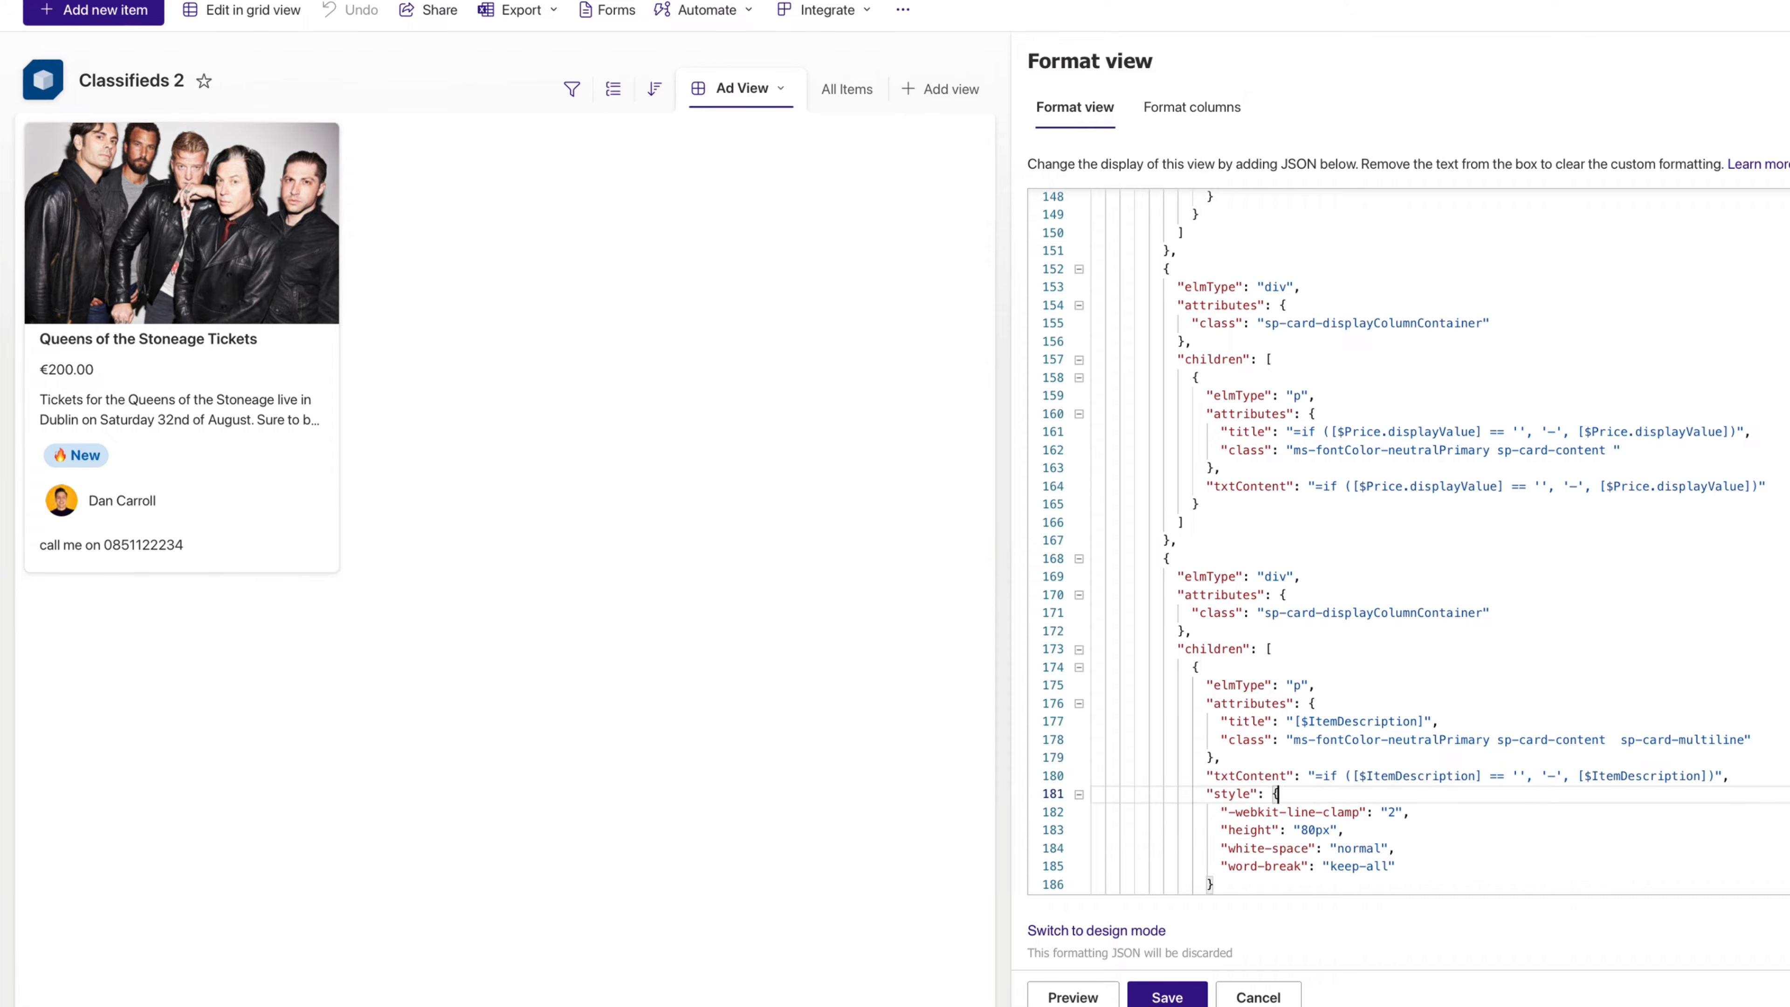
# - Change the card height from 458 to 480 and hideSelection from false to true
pyautogui.click(1300, 577)
pyautogui.press('Right')
pyautogui.press('Right')
pyautogui.press('Right')
pyautogui.press('Right')
pyautogui.press('Right')
pyautogui.press('Right')
pyautogui.press('Right')
pyautogui.press('Right')
pyautogui.press('Right')
pyautogui.press('Right')
pyautogui.press('Right')
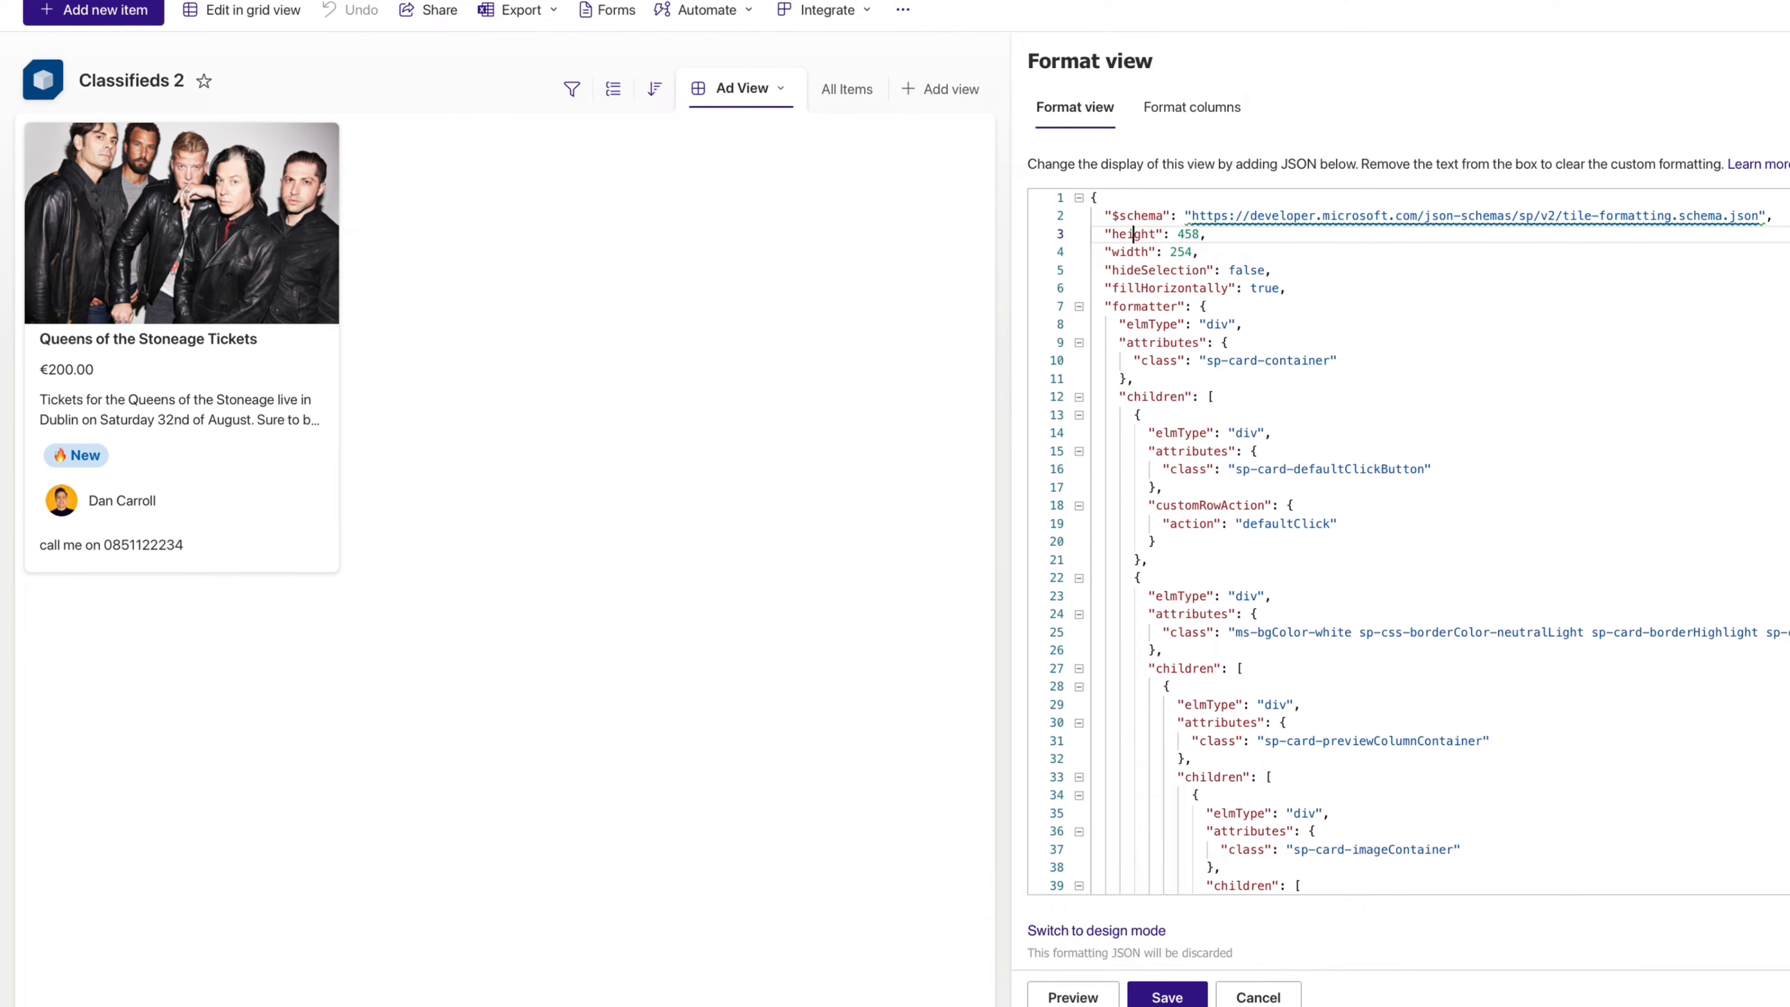
pyautogui.hotkey('shift', 'Right')
pyautogui.hotkey('shift', 'Right')
pyautogui.hotkey('shift', 'Right')
pyautogui.write('480')
pyautogui.press('Down')
pyautogui.press('Down')
pyautogui.press('Right')
pyautogui.press('Right')
pyautogui.press('Right')
pyautogui.press('Right')
pyautogui.press('Right')
pyautogui.press('Right')
pyautogui.press('Right')
pyautogui.press('Right')
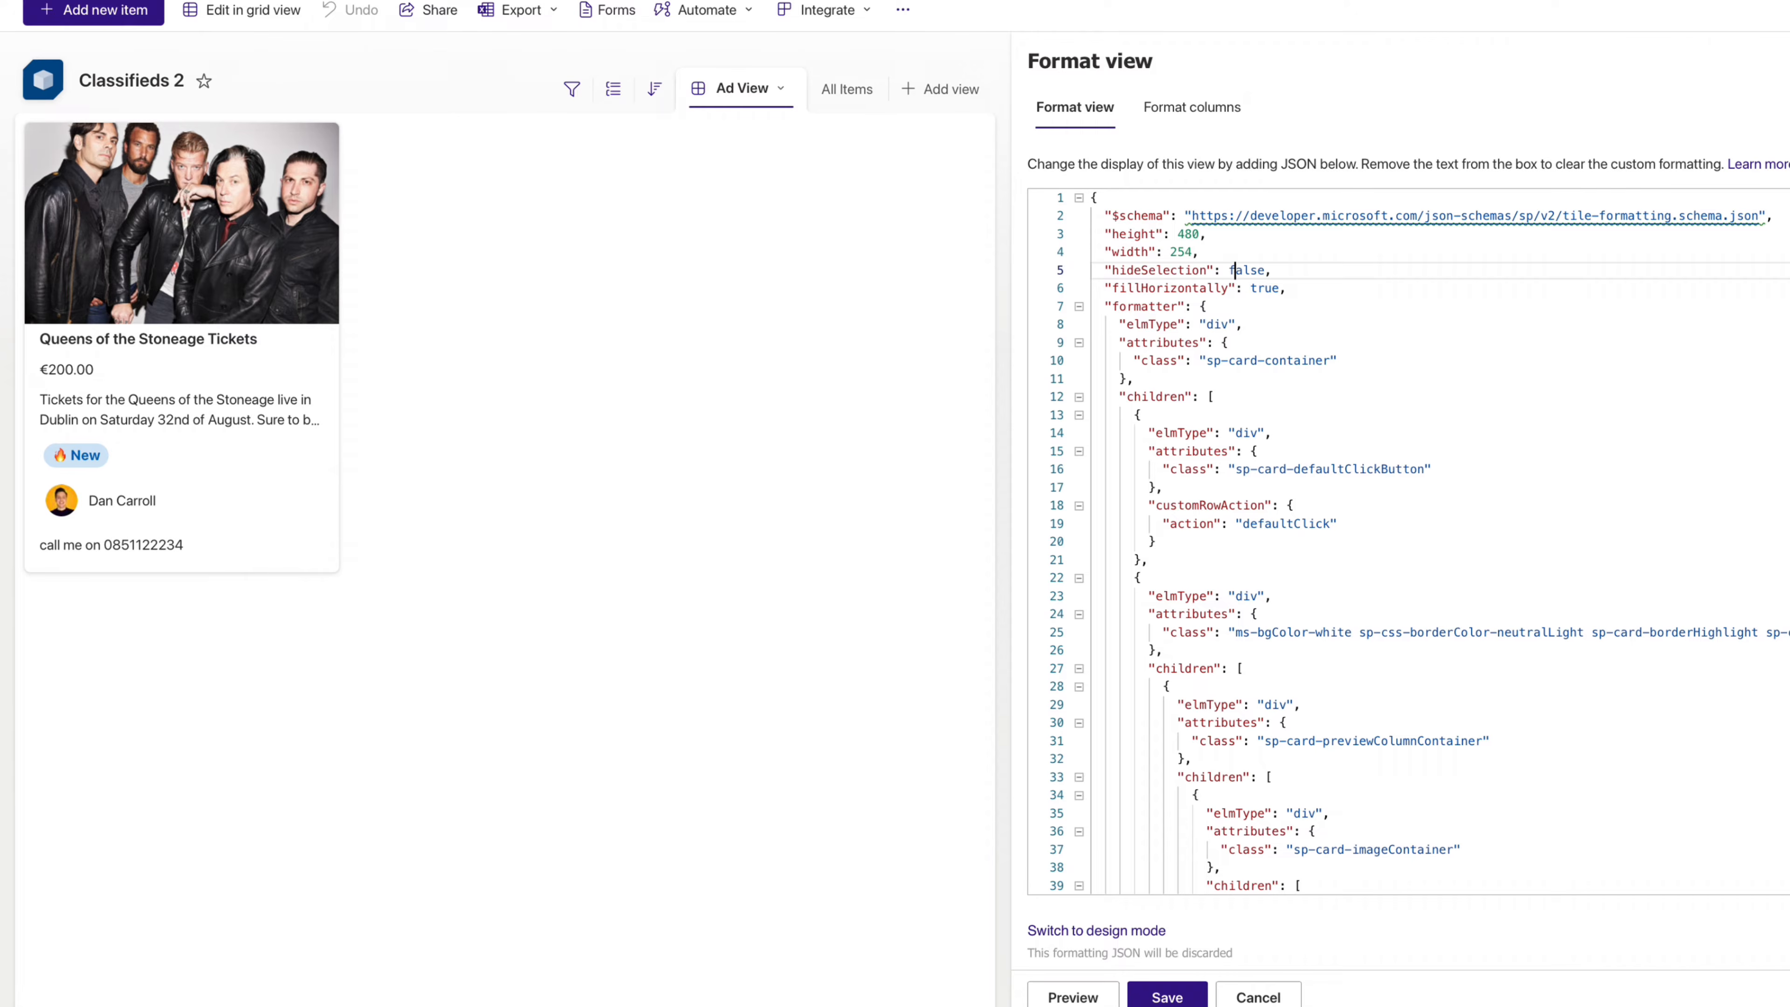
pyautogui.press('Right')
pyautogui.press('BackSpace')
pyautogui.press('BackSpace')
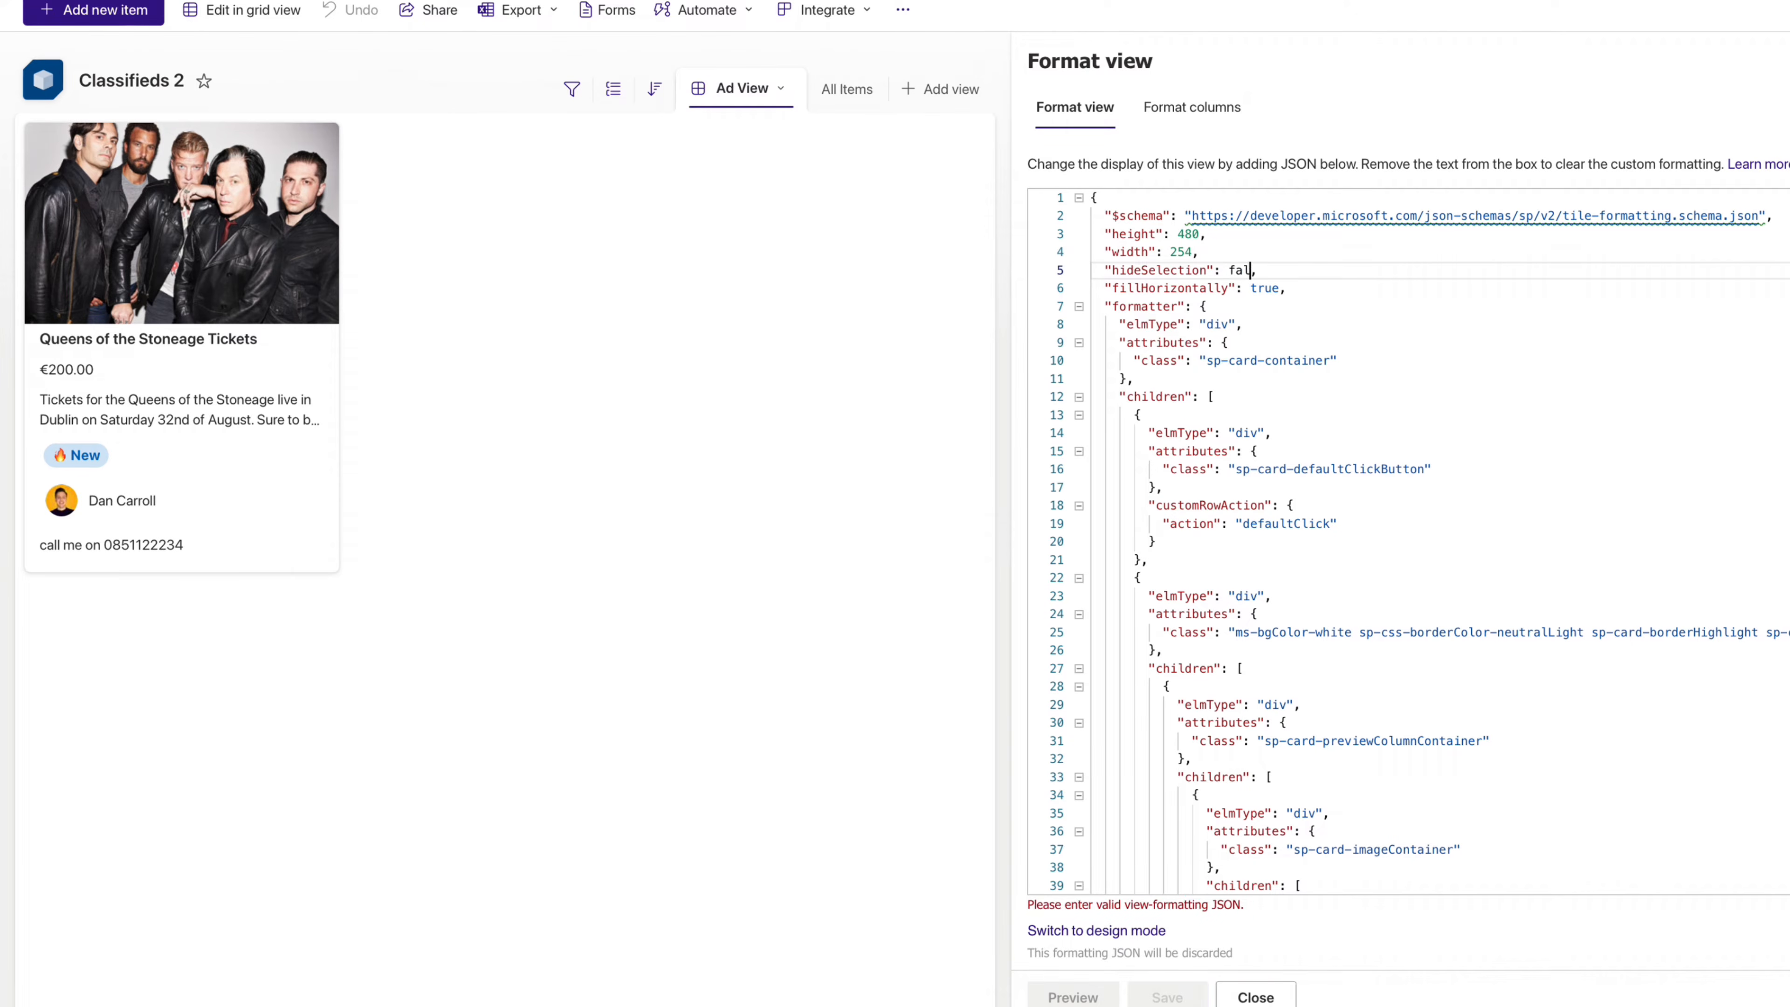
pyautogui.press('BackSpace')
pyautogui.press('BackSpace')
pyautogui.press('BackSpace')
pyautogui.write('true')
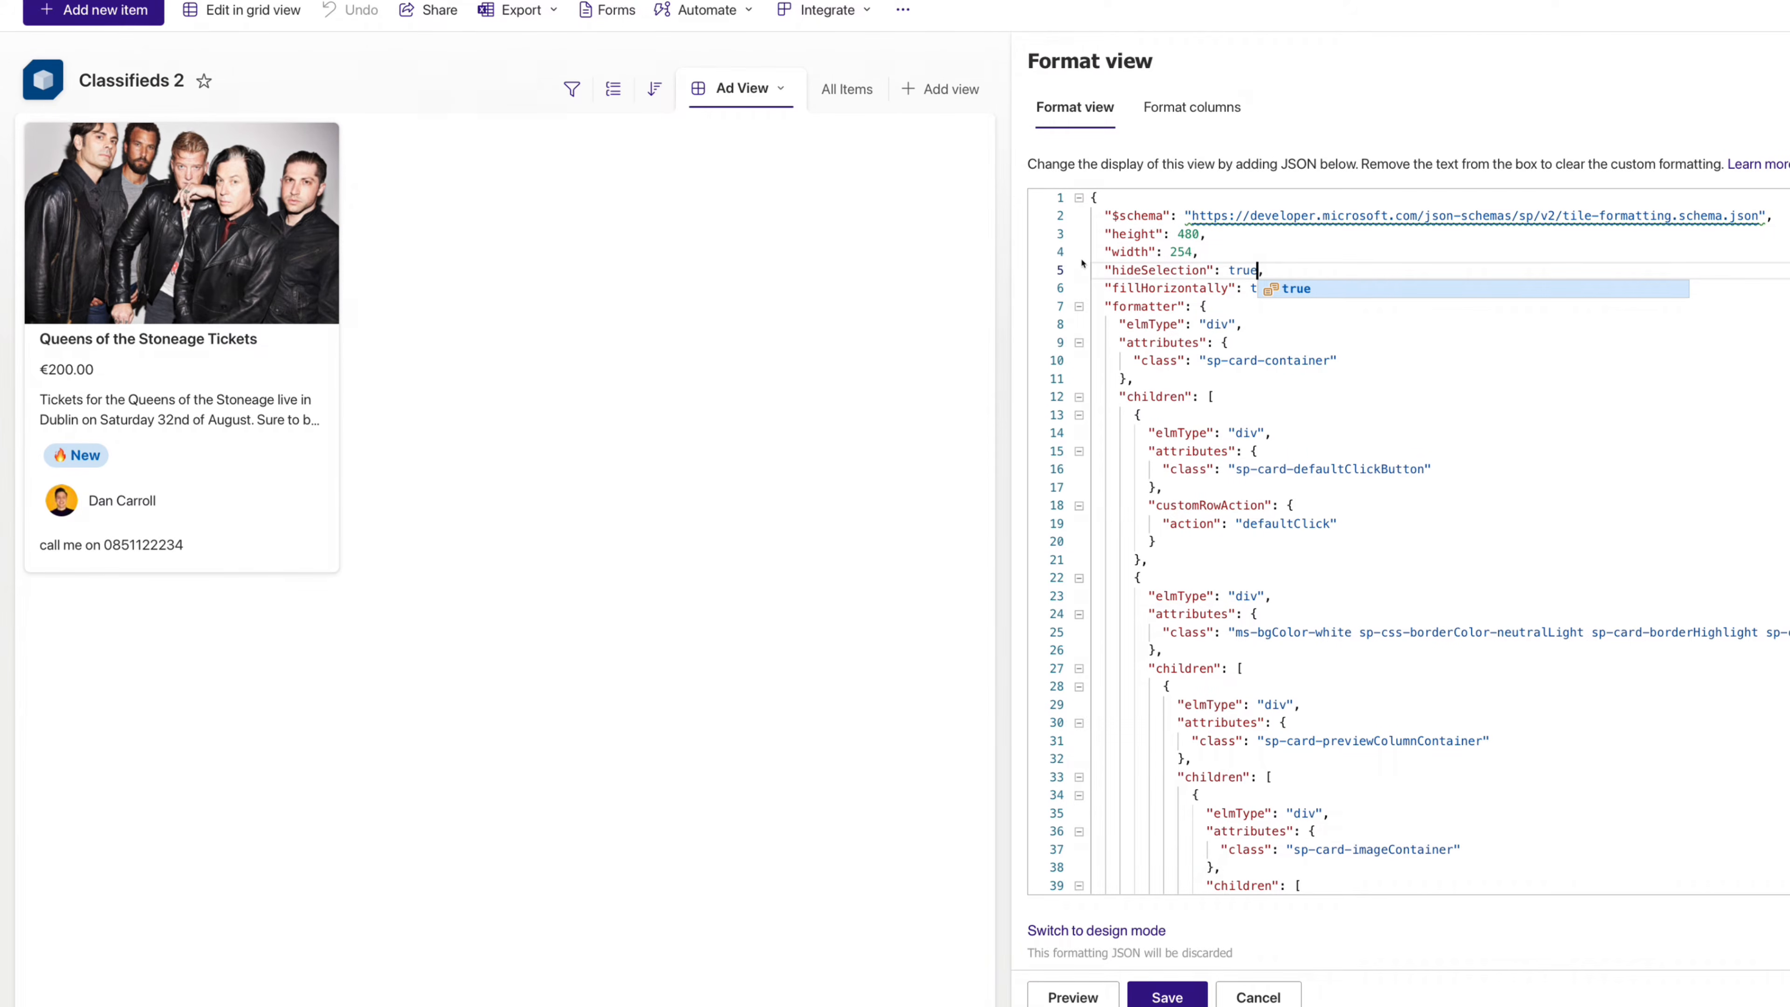
# - Move down to the price txtContent line in the JSON
pyautogui.press('Down')
pyautogui.press('Down')
pyautogui.press('Down')
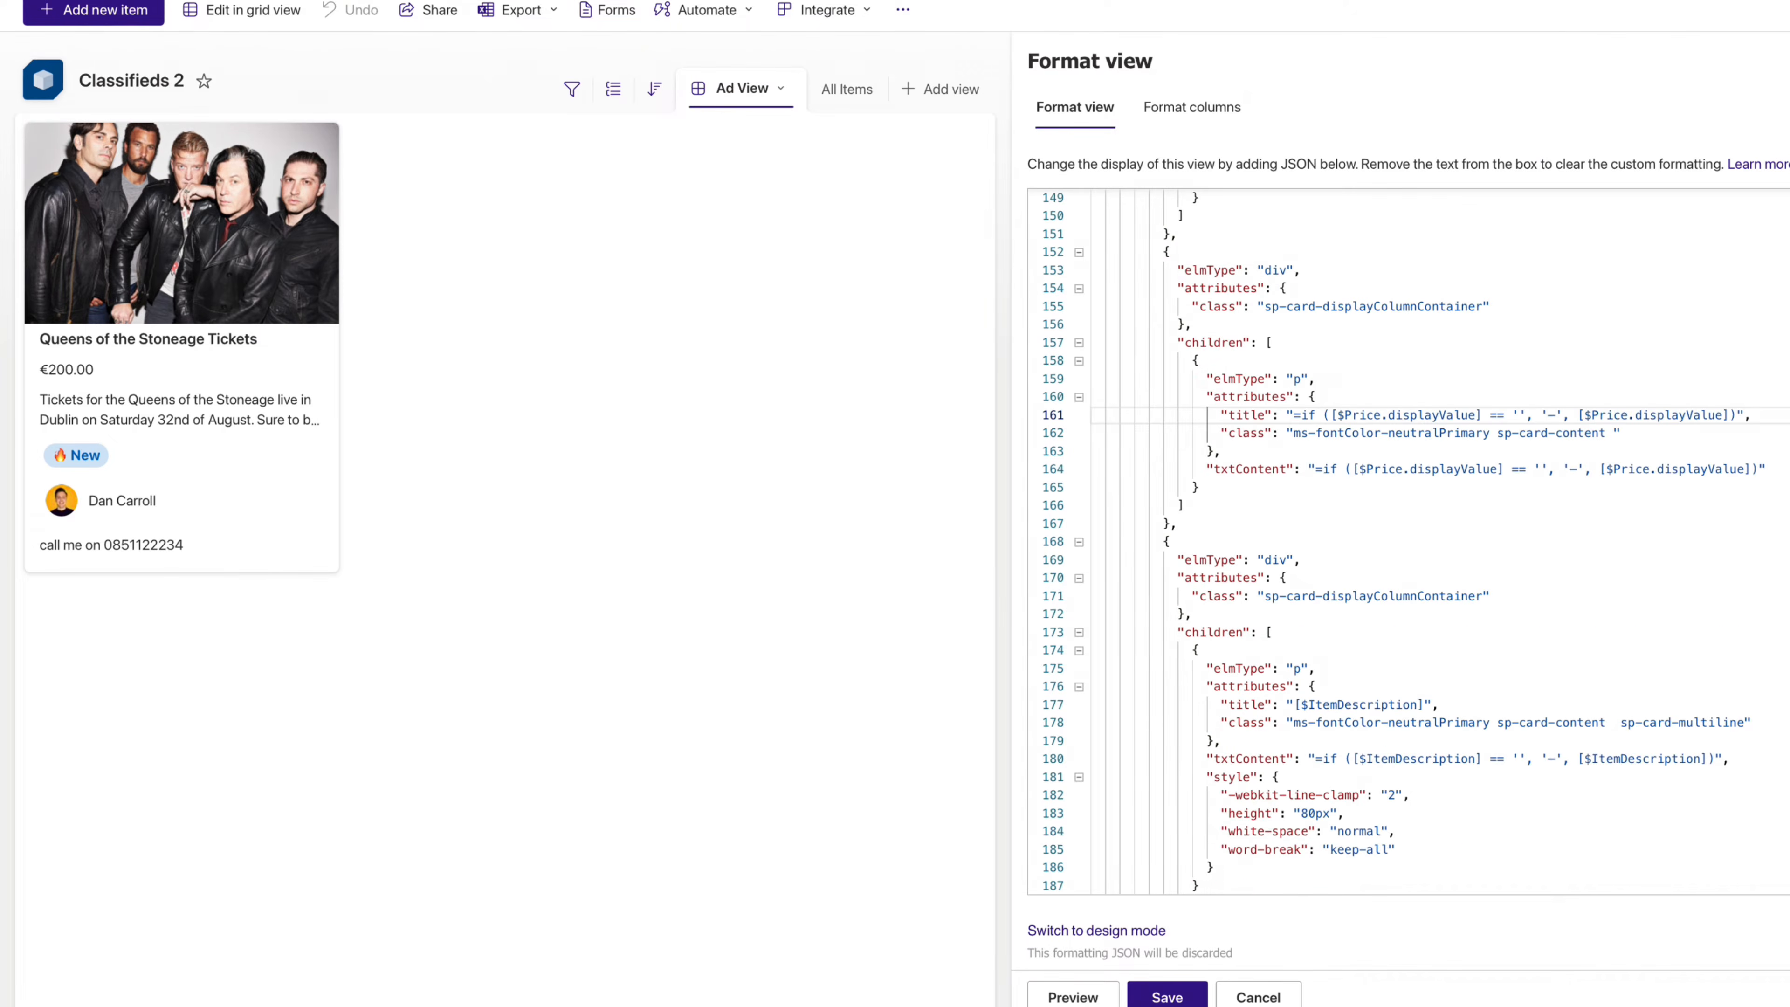
pyautogui.press('Down')
pyautogui.press('Down')
pyautogui.press('Down')
pyautogui.press('Down')
pyautogui.press('Up')
pyautogui.press('Right')
pyautogui.press('Right')
pyautogui.press('Right')
pyautogui.press('Right')
pyautogui.press('Right')
pyautogui.press('Right')
pyautogui.press('Right')
pyautogui.press('Right')
pyautogui.press('Right')
pyautogui.press('Right')
pyautogui.press('Right')
pyautogui.press('Right')
pyautogui.press('Right')
pyautogui.press('Right')
pyautogui.press('Right')
pyautogui.press('Right')
pyautogui.press('Right')
pyautogui.press('Right')
pyautogui.press('Right')
pyautogui.press('Right')
pyautogui.press('Right')
pyautogui.press('Right')
pyautogui.press('Right')
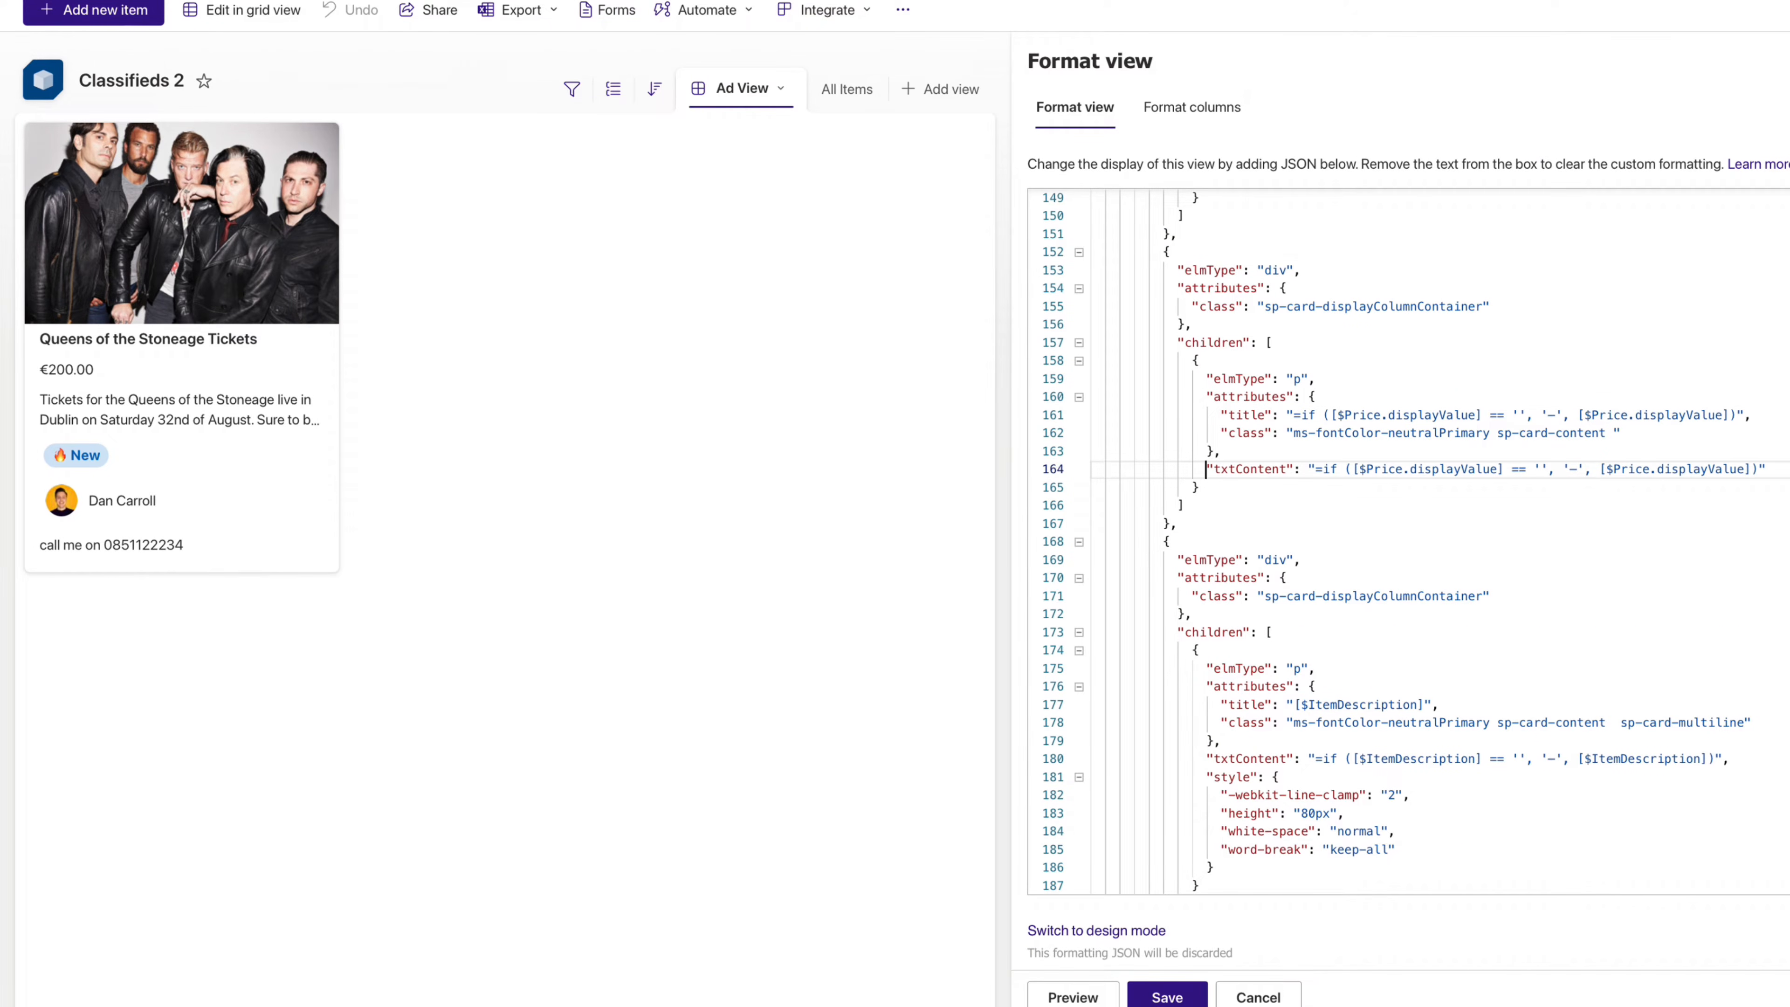
pyautogui.press('Right')
pyautogui.press('Right')
pyautogui.press('Right')
pyautogui.press('Right')
pyautogui.press('Right')
pyautogui.press('Right')
pyautogui.press('Right')
pyautogui.press('Right')
pyautogui.press('Right')
pyautogui.press('Right')
pyautogui.press('Right')
pyautogui.press('Right')
pyautogui.press('Right')
pyautogui.press('Right')
pyautogui.press('Right')
pyautogui.press('Right')
pyautogui.press('Right')
pyautogui.press('Right')
pyautogui.press('Right')
pyautogui.press('Right')
pyautogui.press('Right')
pyautogui.press('Right')
pyautogui.press('Right')
pyautogui.press('Right')
pyautogui.press('Right')
pyautogui.press('Right')
# - Add a style block after the price txtContent with font-weight bold and color #ff0099
pyautogui.press('End')
pyautogui.write(',')
pyautogui.press('Return')
pyautogui.write('"style":{')
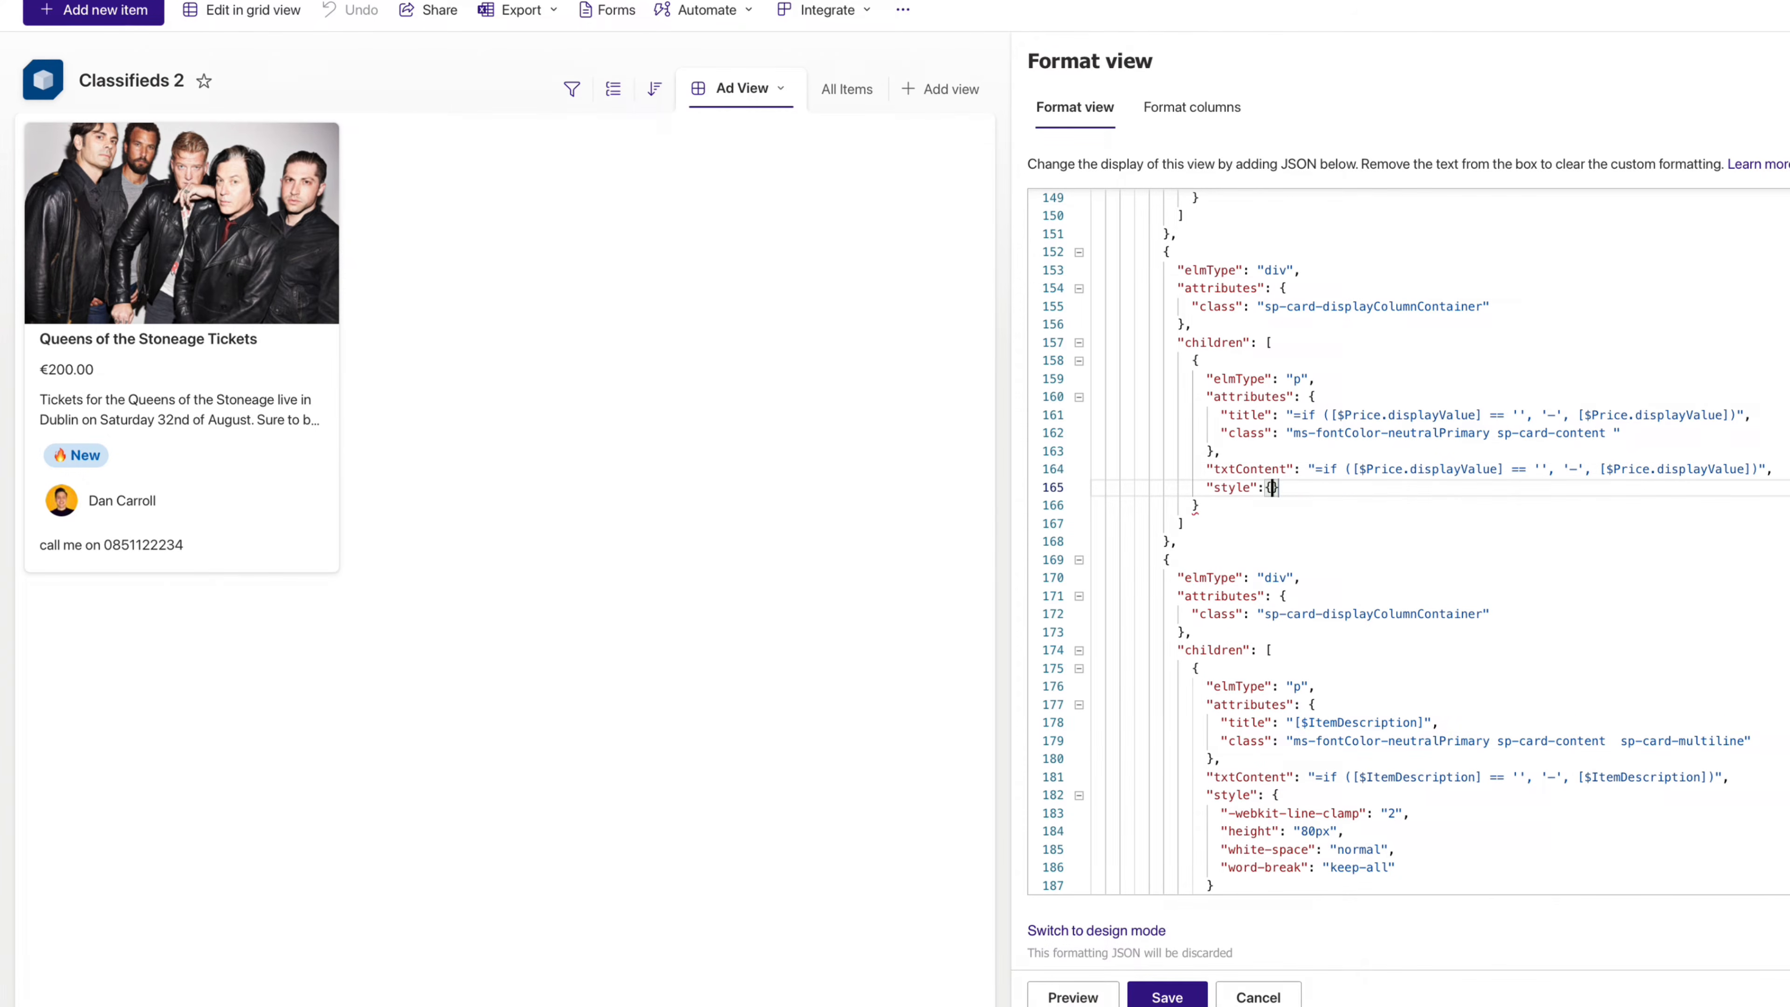
pyautogui.press('Return')
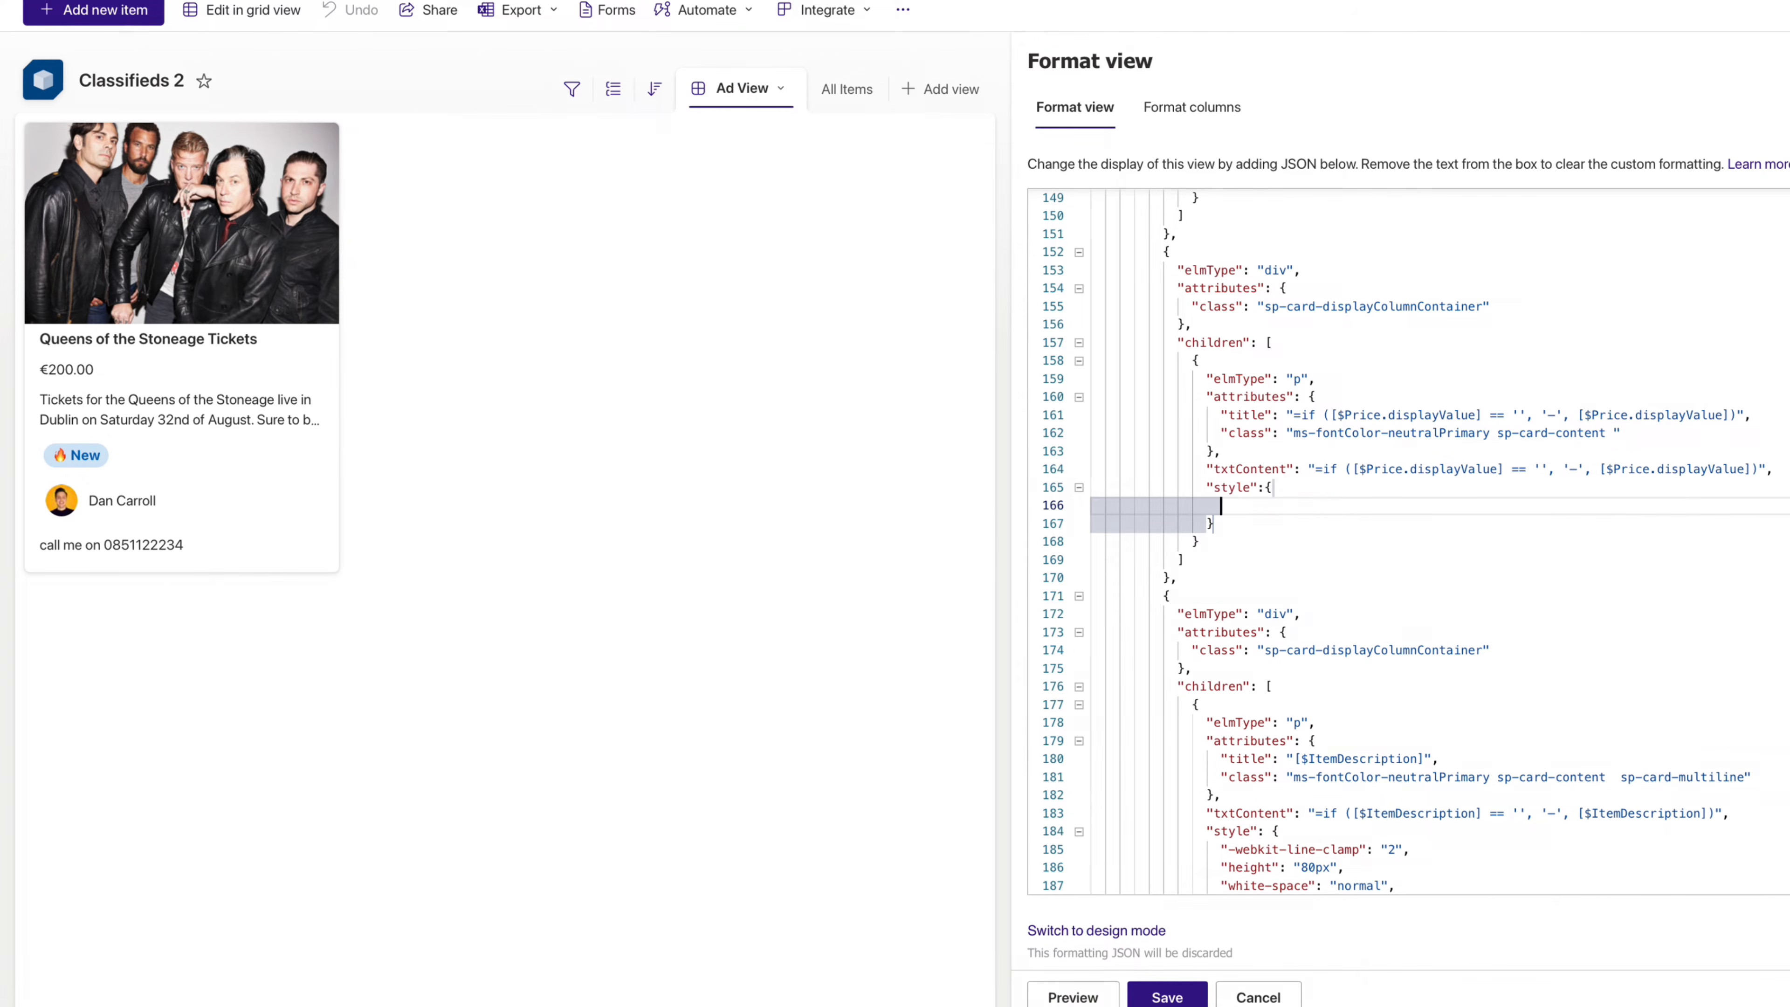
pyautogui.write('"f')
pyautogui.write('ont-weight": "bold",')
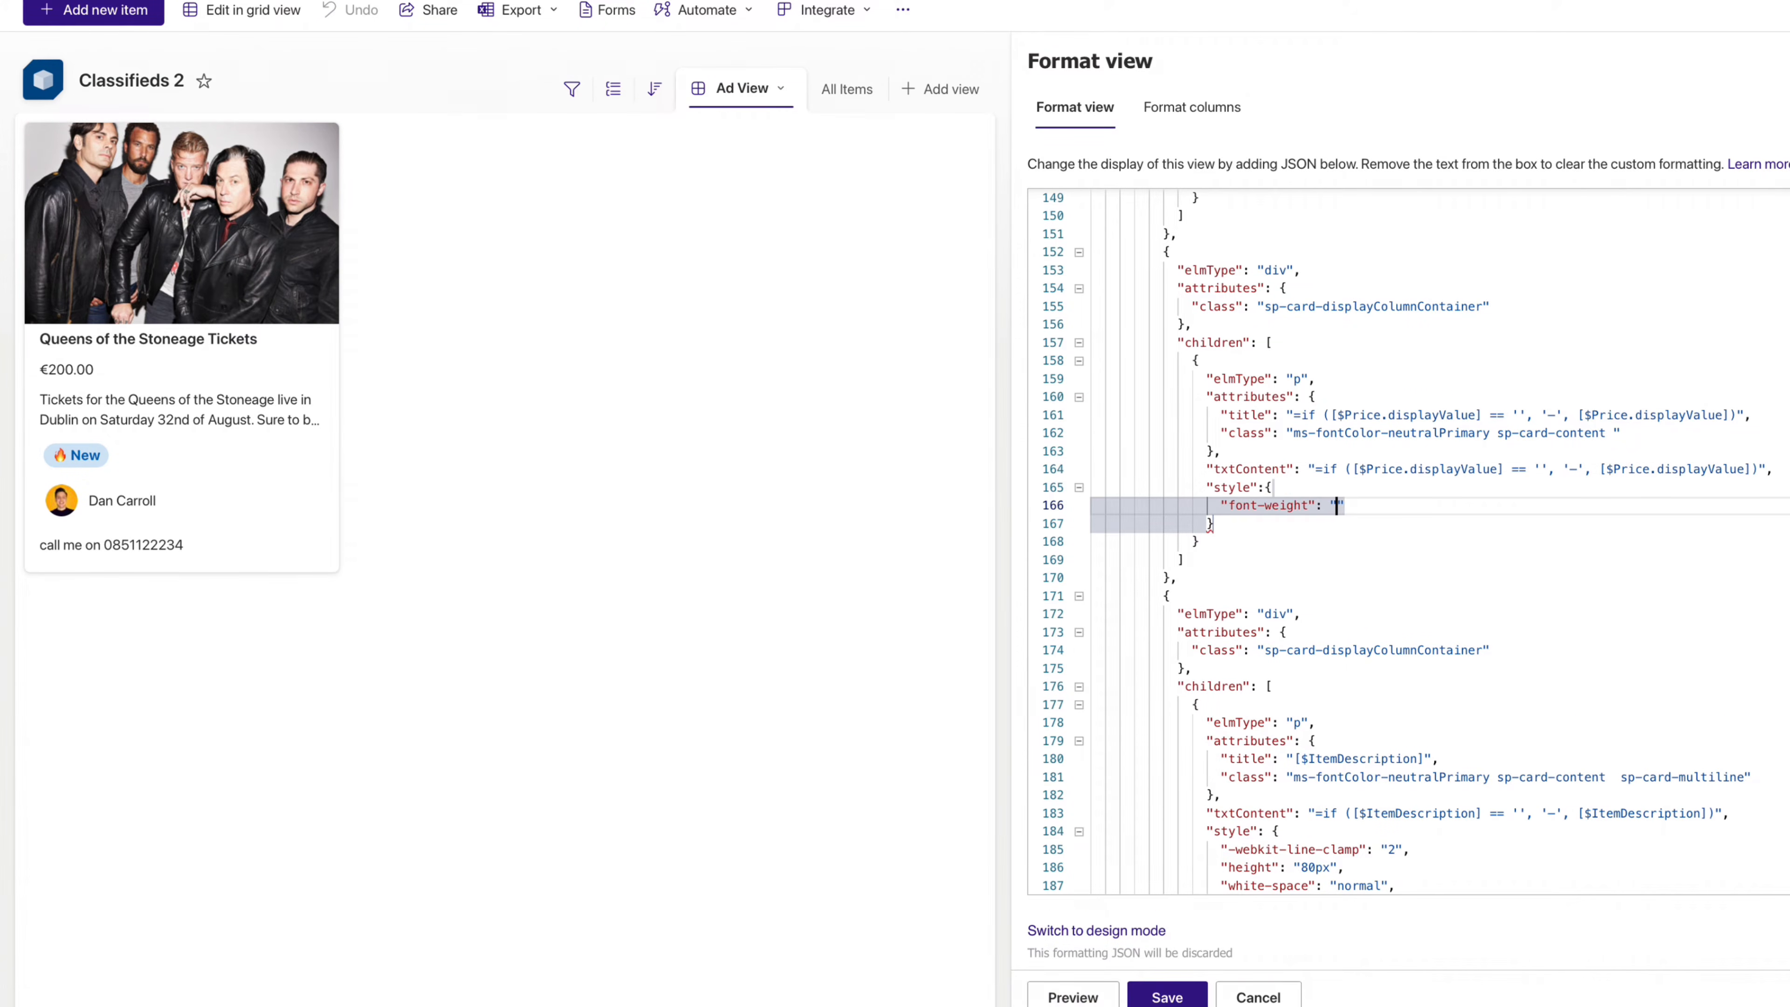
pyautogui.press('Return')
pyautogui.write('"')
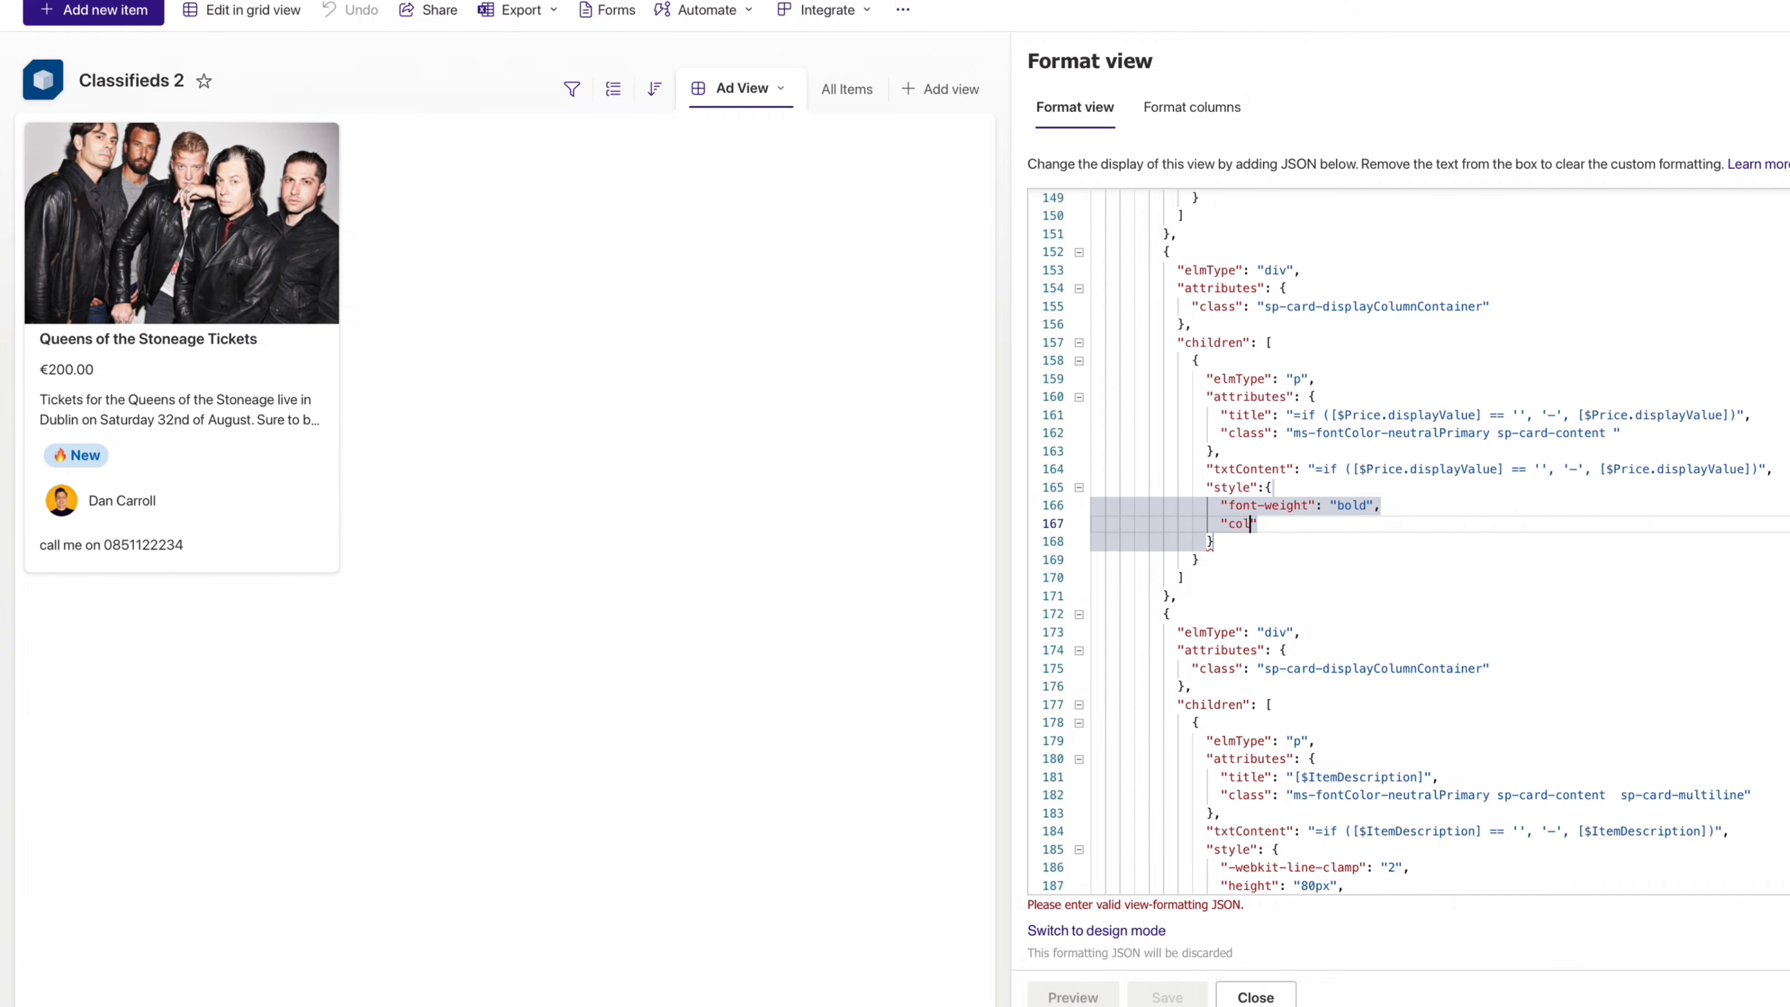
pyautogui.write('color": "#')
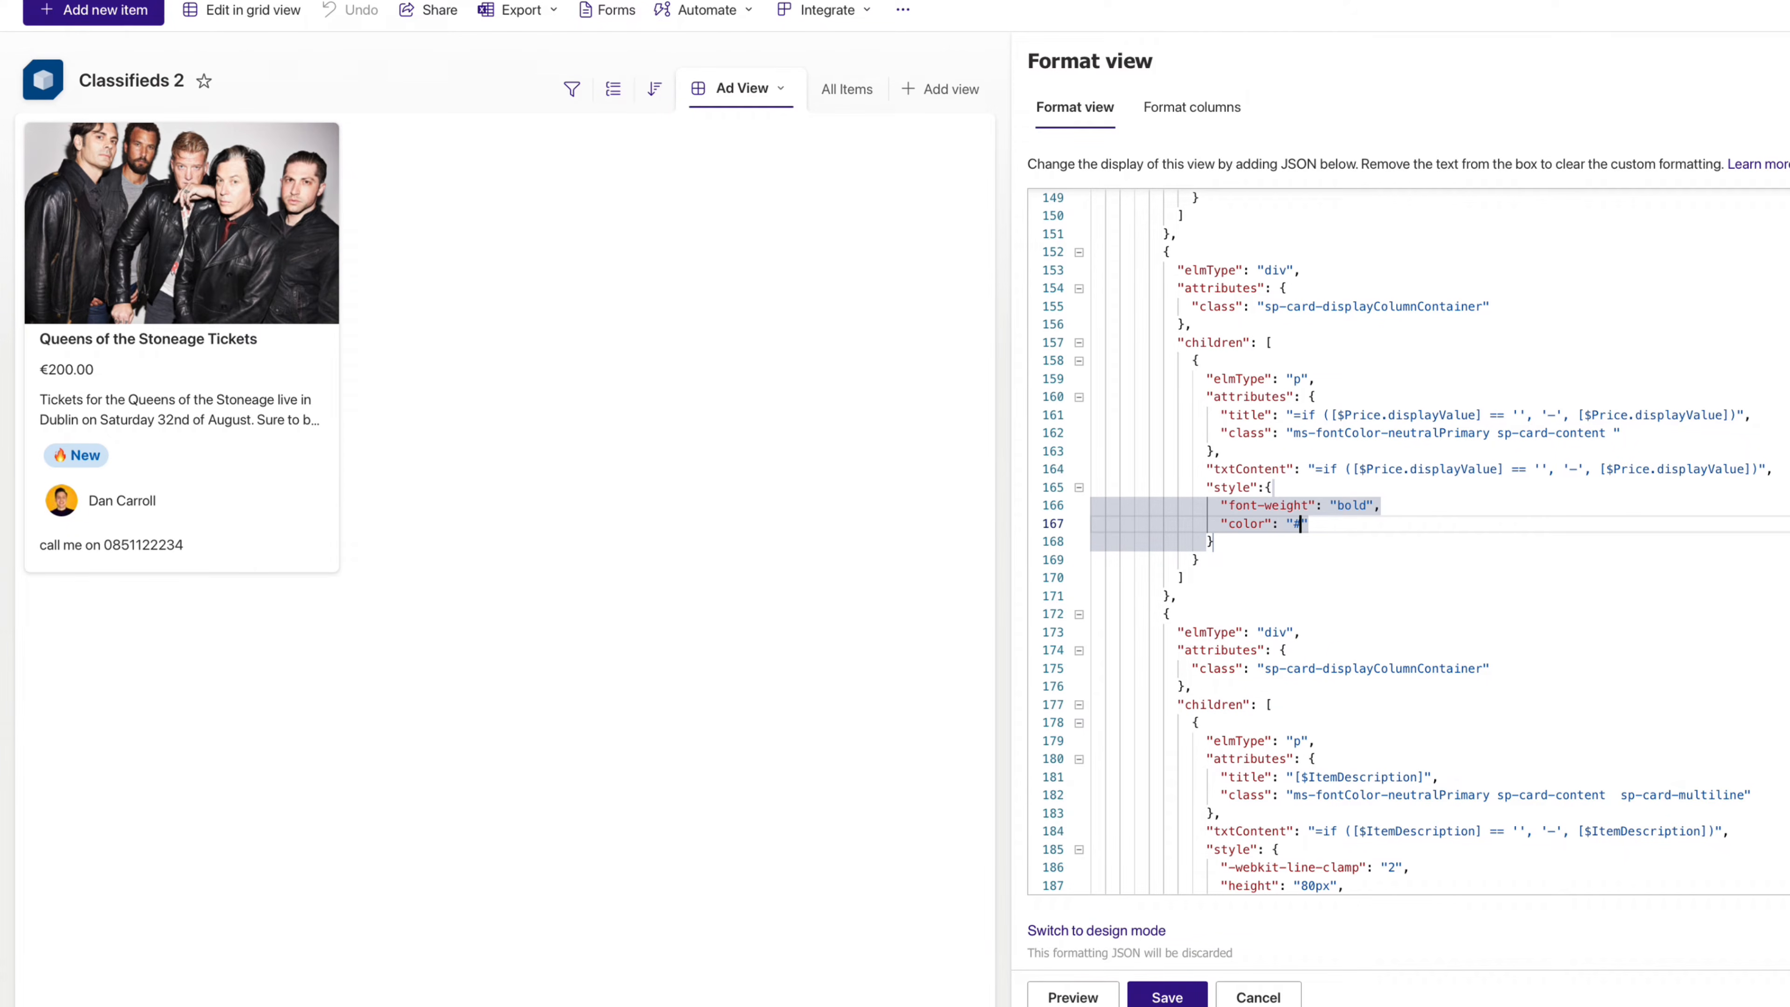
pyautogui.write('ff0099')
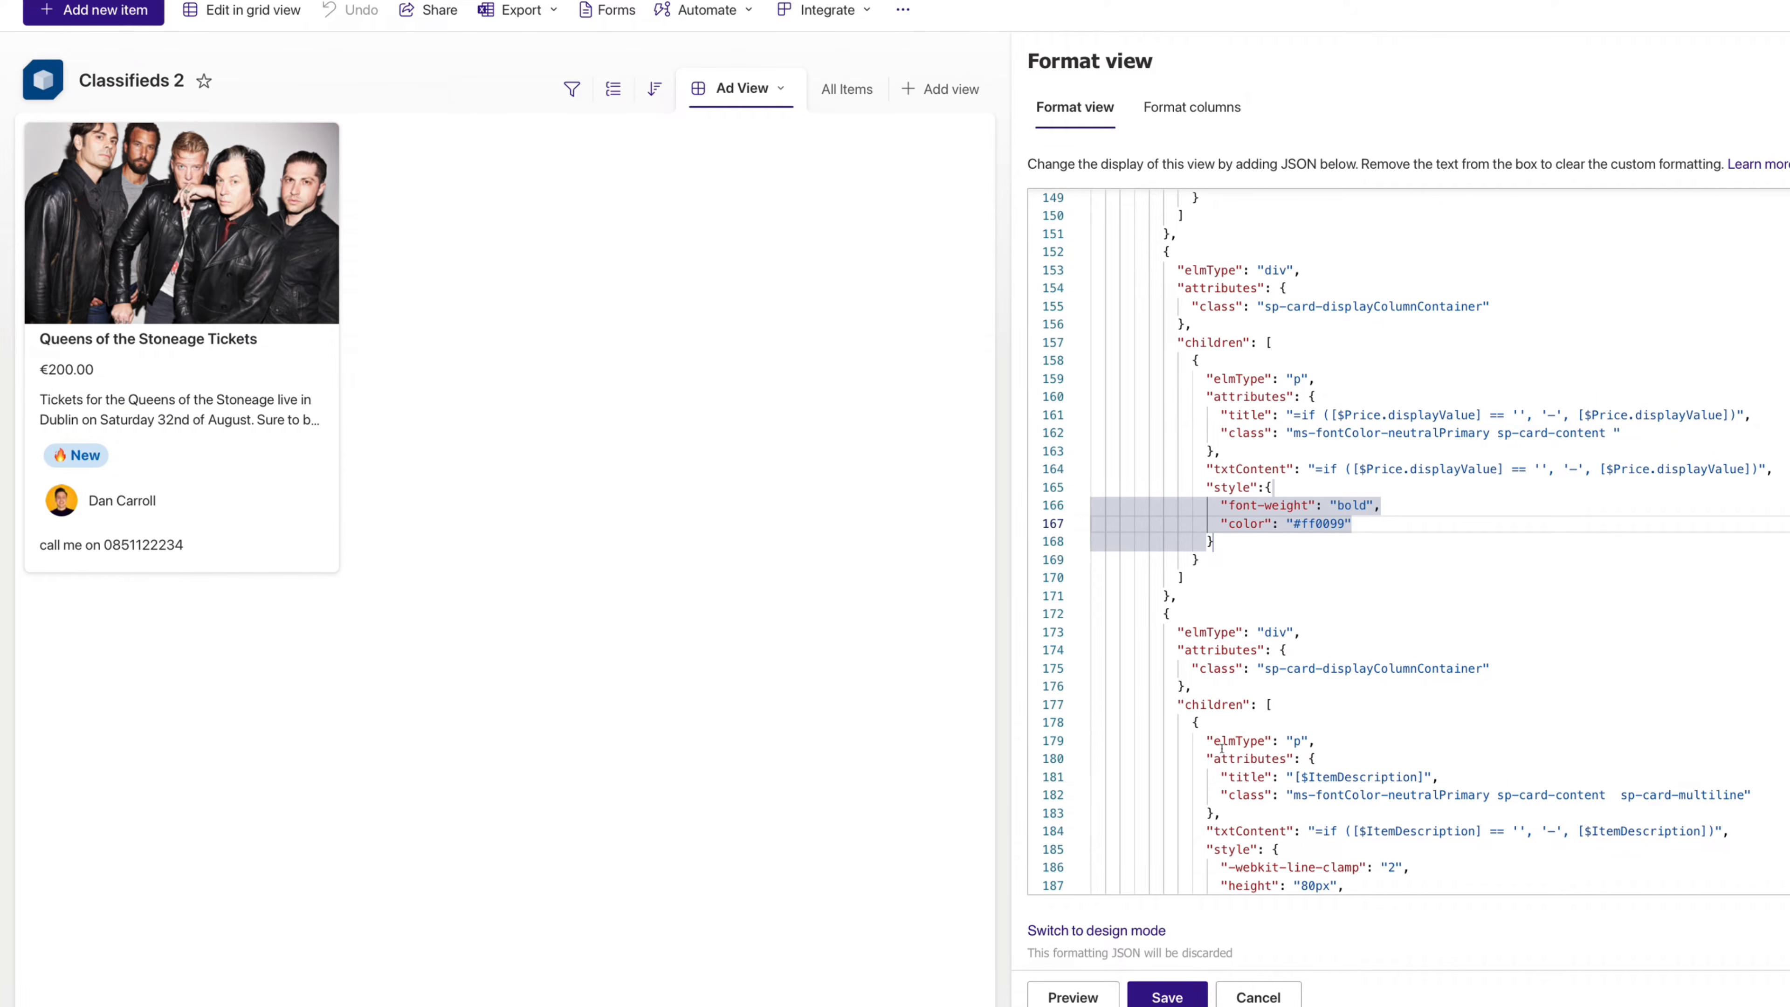
# - Preview the bold pink €200.00 price on the card, then save the view formatting
pyautogui.click(1083, 1000)
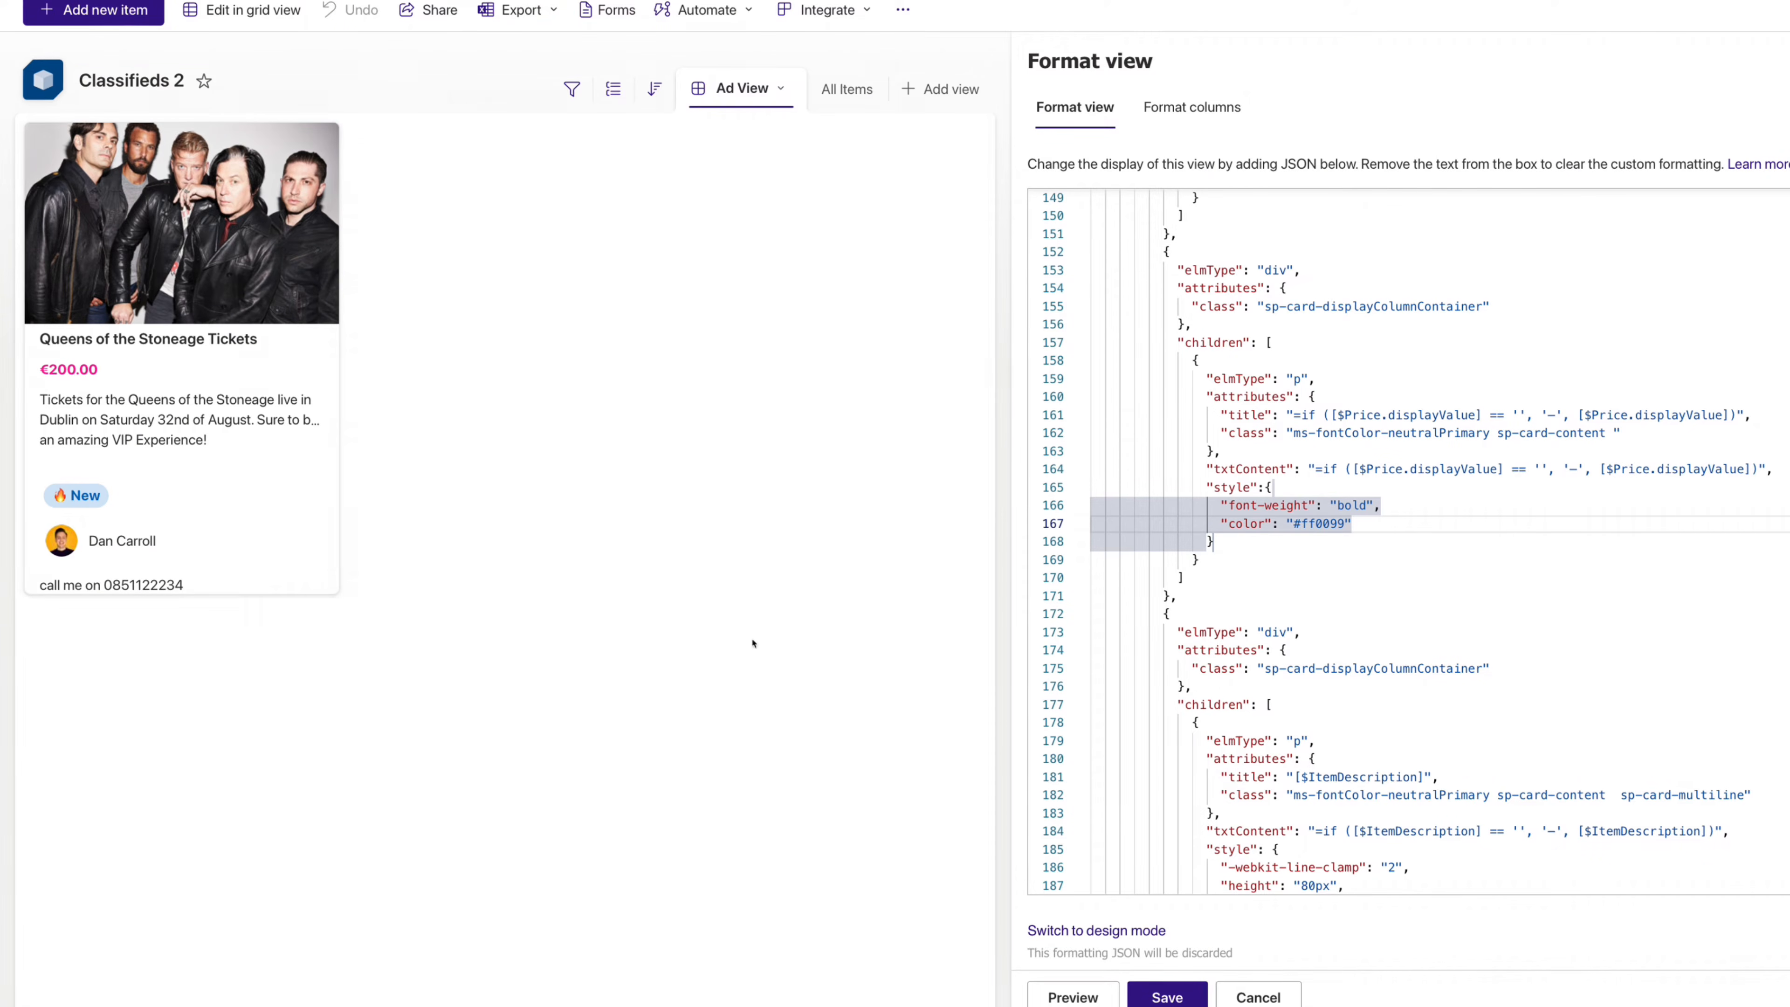
pyautogui.click(1166, 1003)
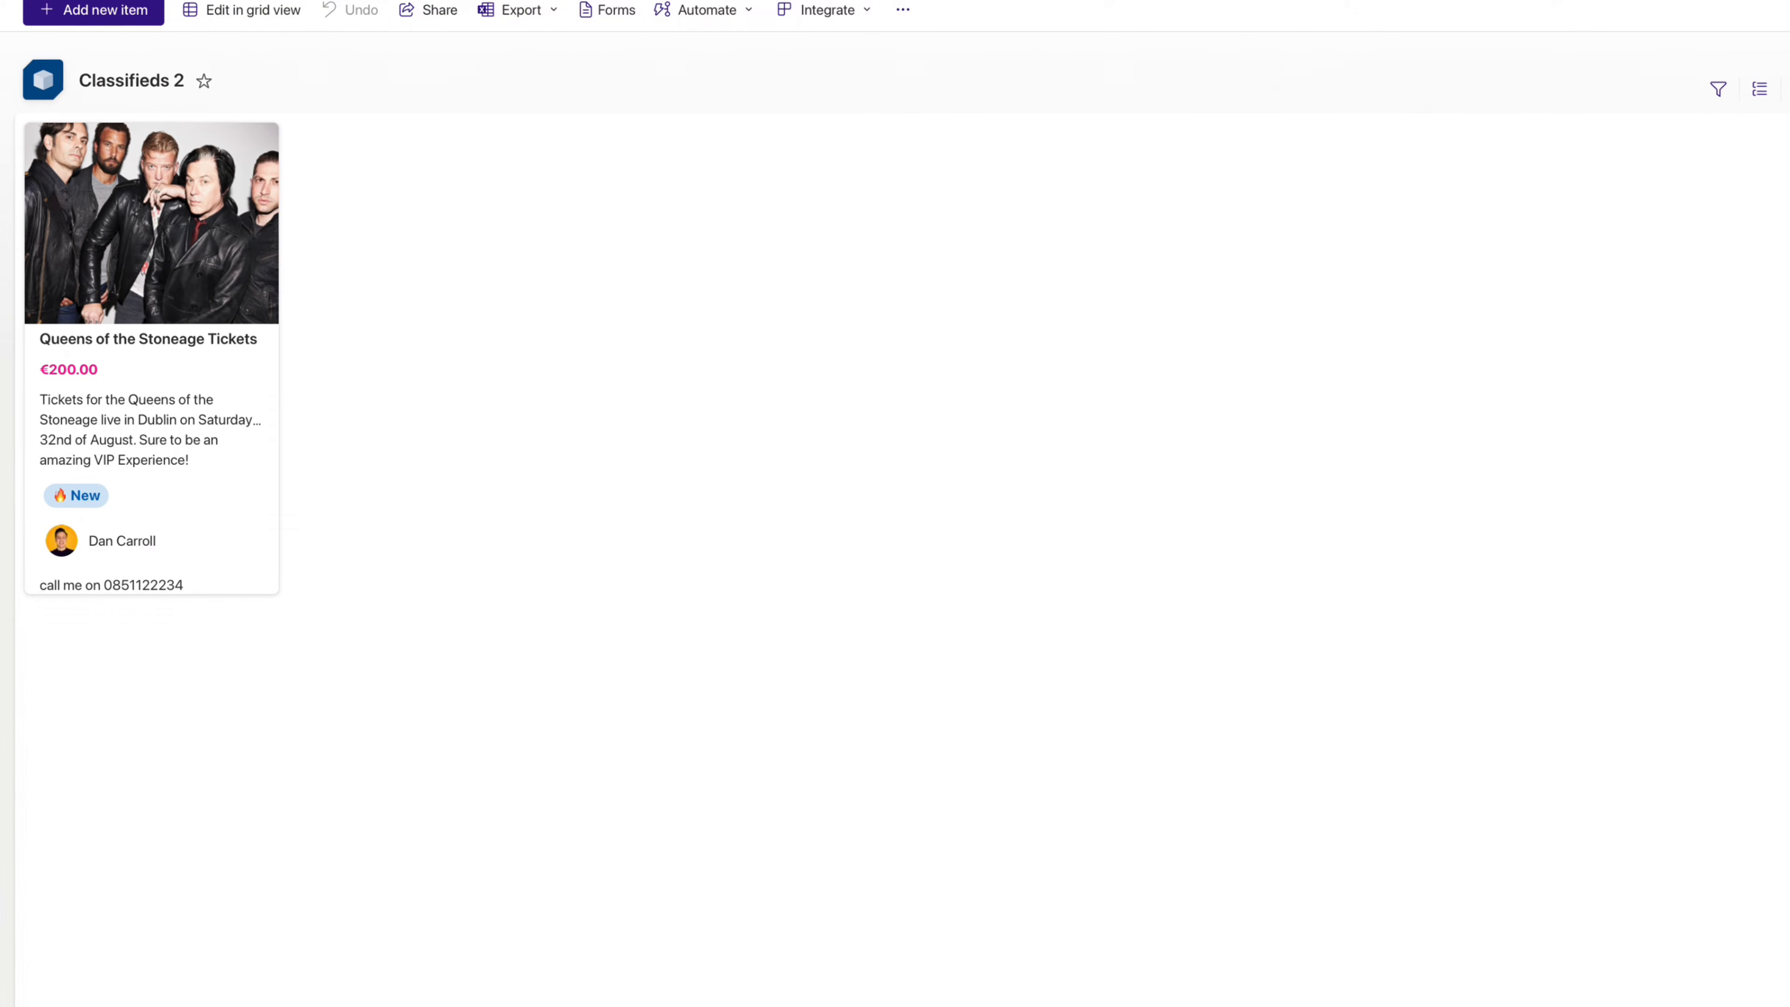
# - Reopen the Ad View's Format current view JSON in a widened panel
pyautogui.click(1570, 90)
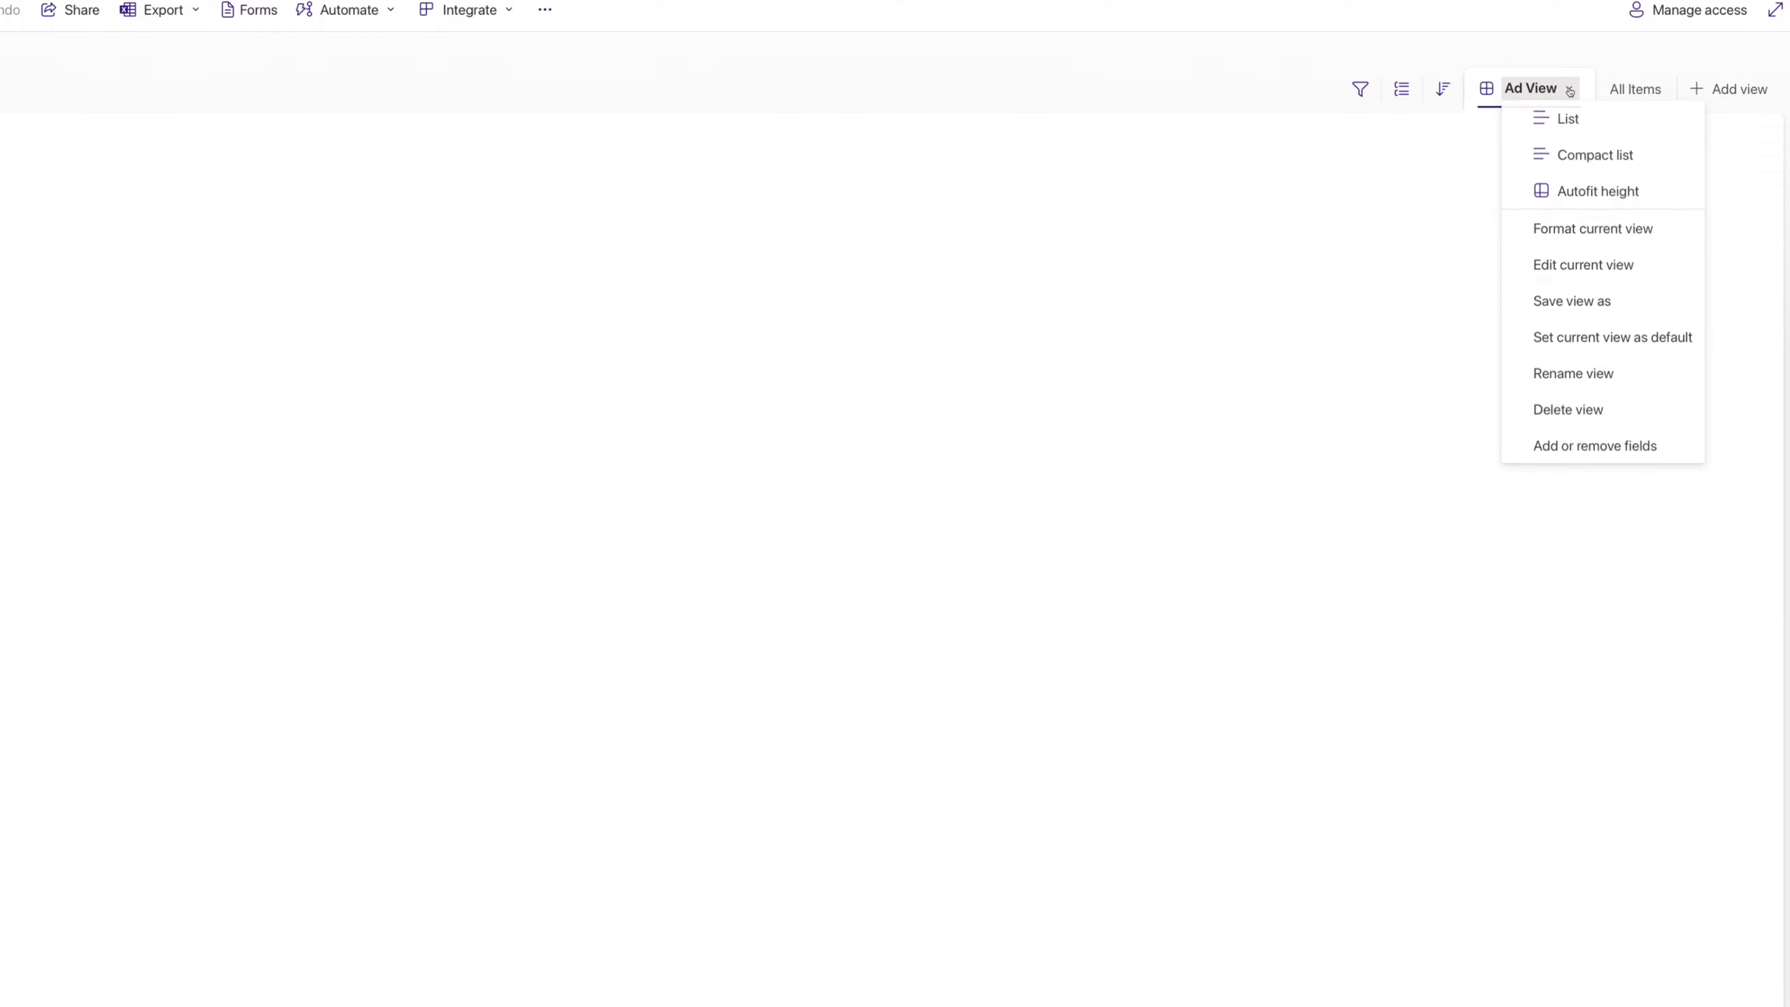
pyautogui.click(1585, 233)
pyautogui.moveTo(1448, 316); pyautogui.dragTo(783, 316)
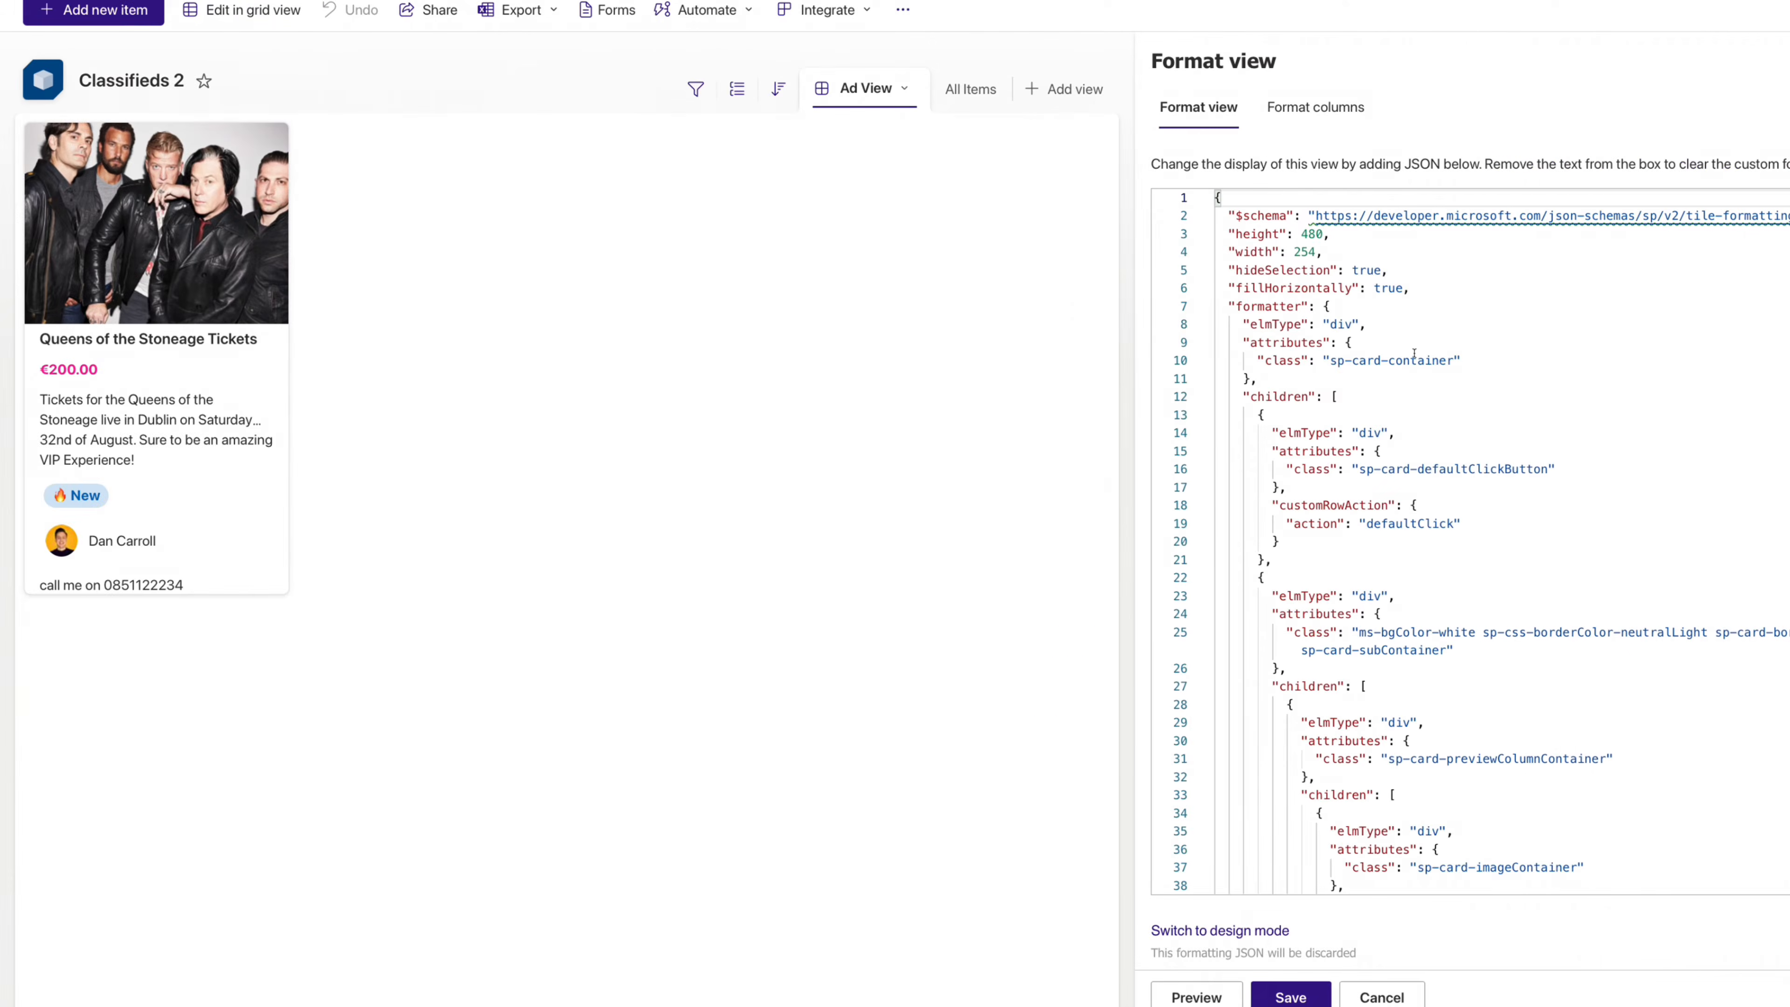
pyautogui.scroll(-7, 1416, 356)
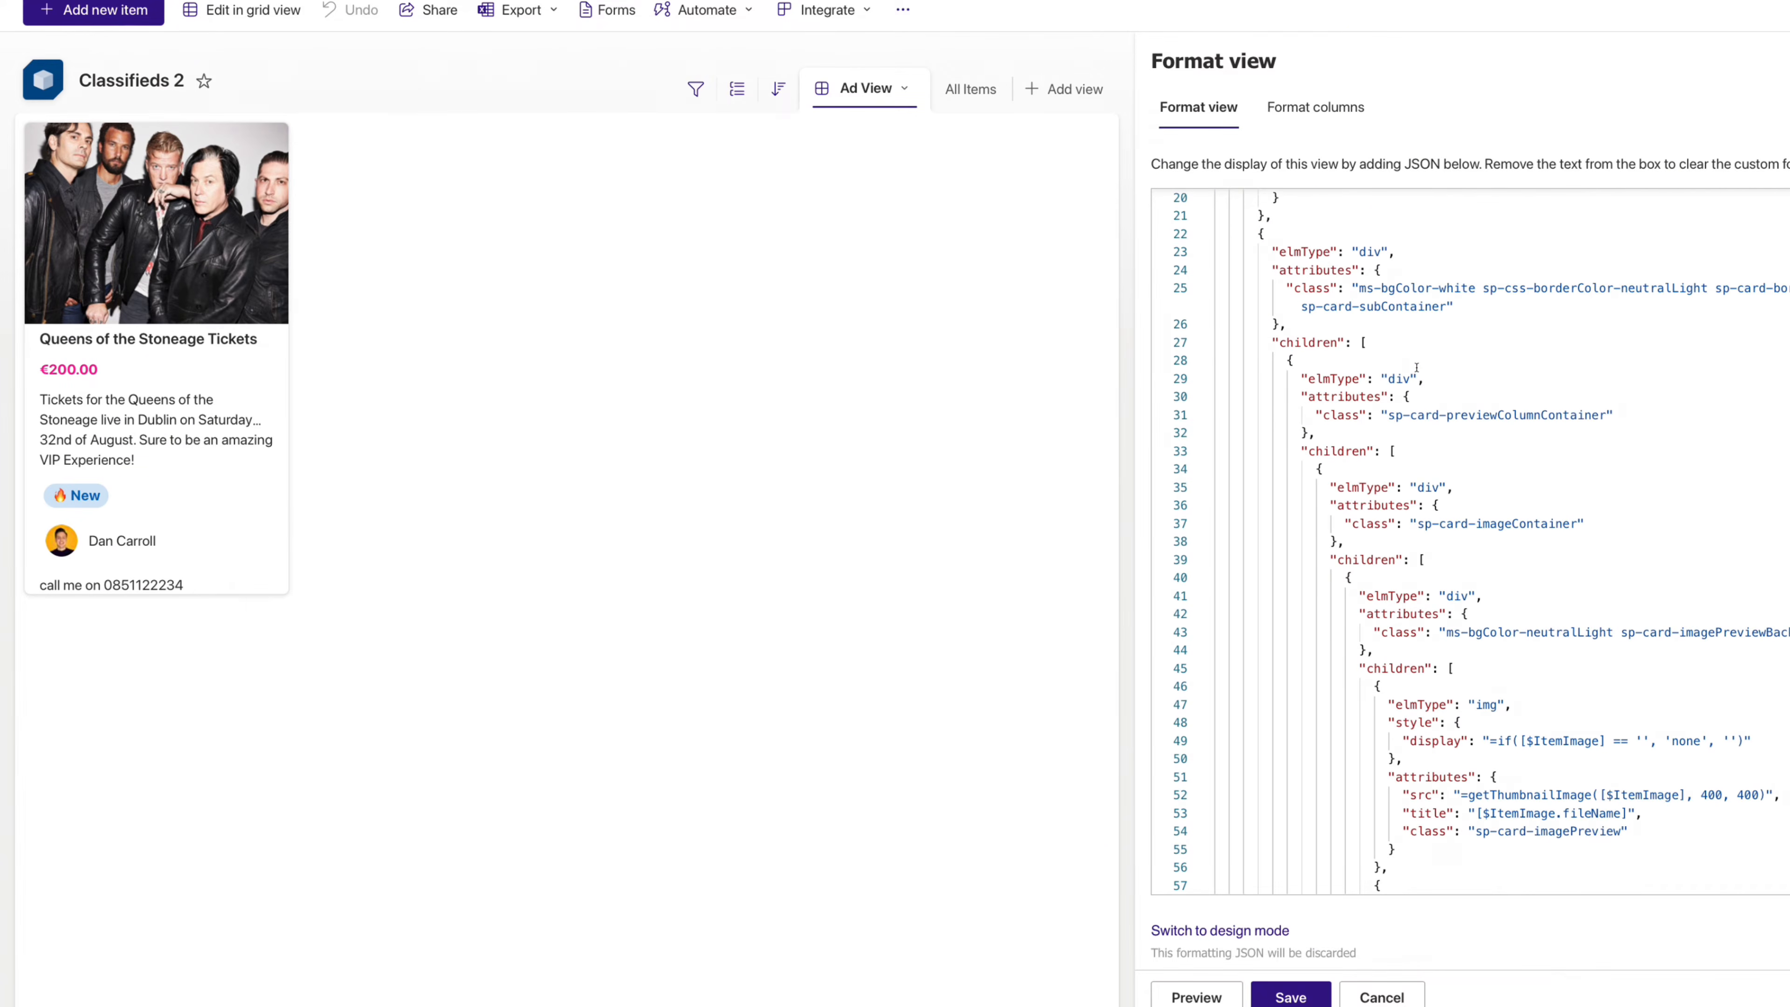
pyautogui.scroll(-4, 1415, 370)
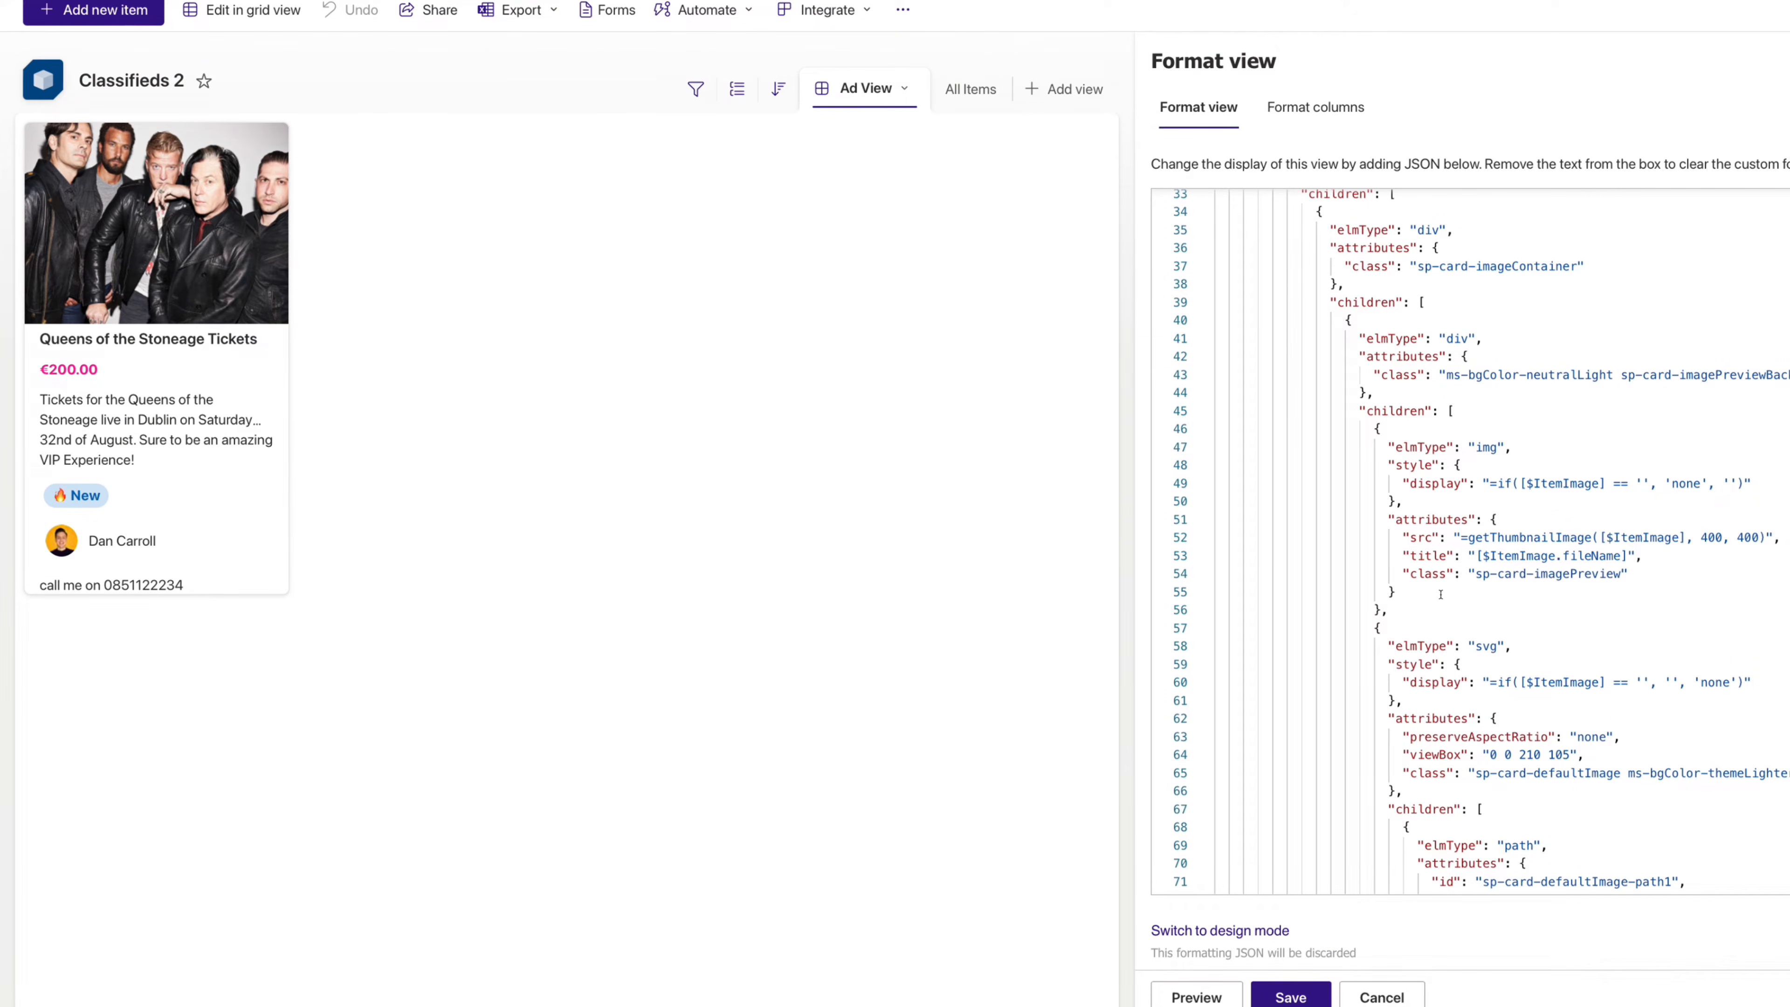
# - Insert a new empty { } block right after the image element on line 56
pyautogui.click(1390, 611)
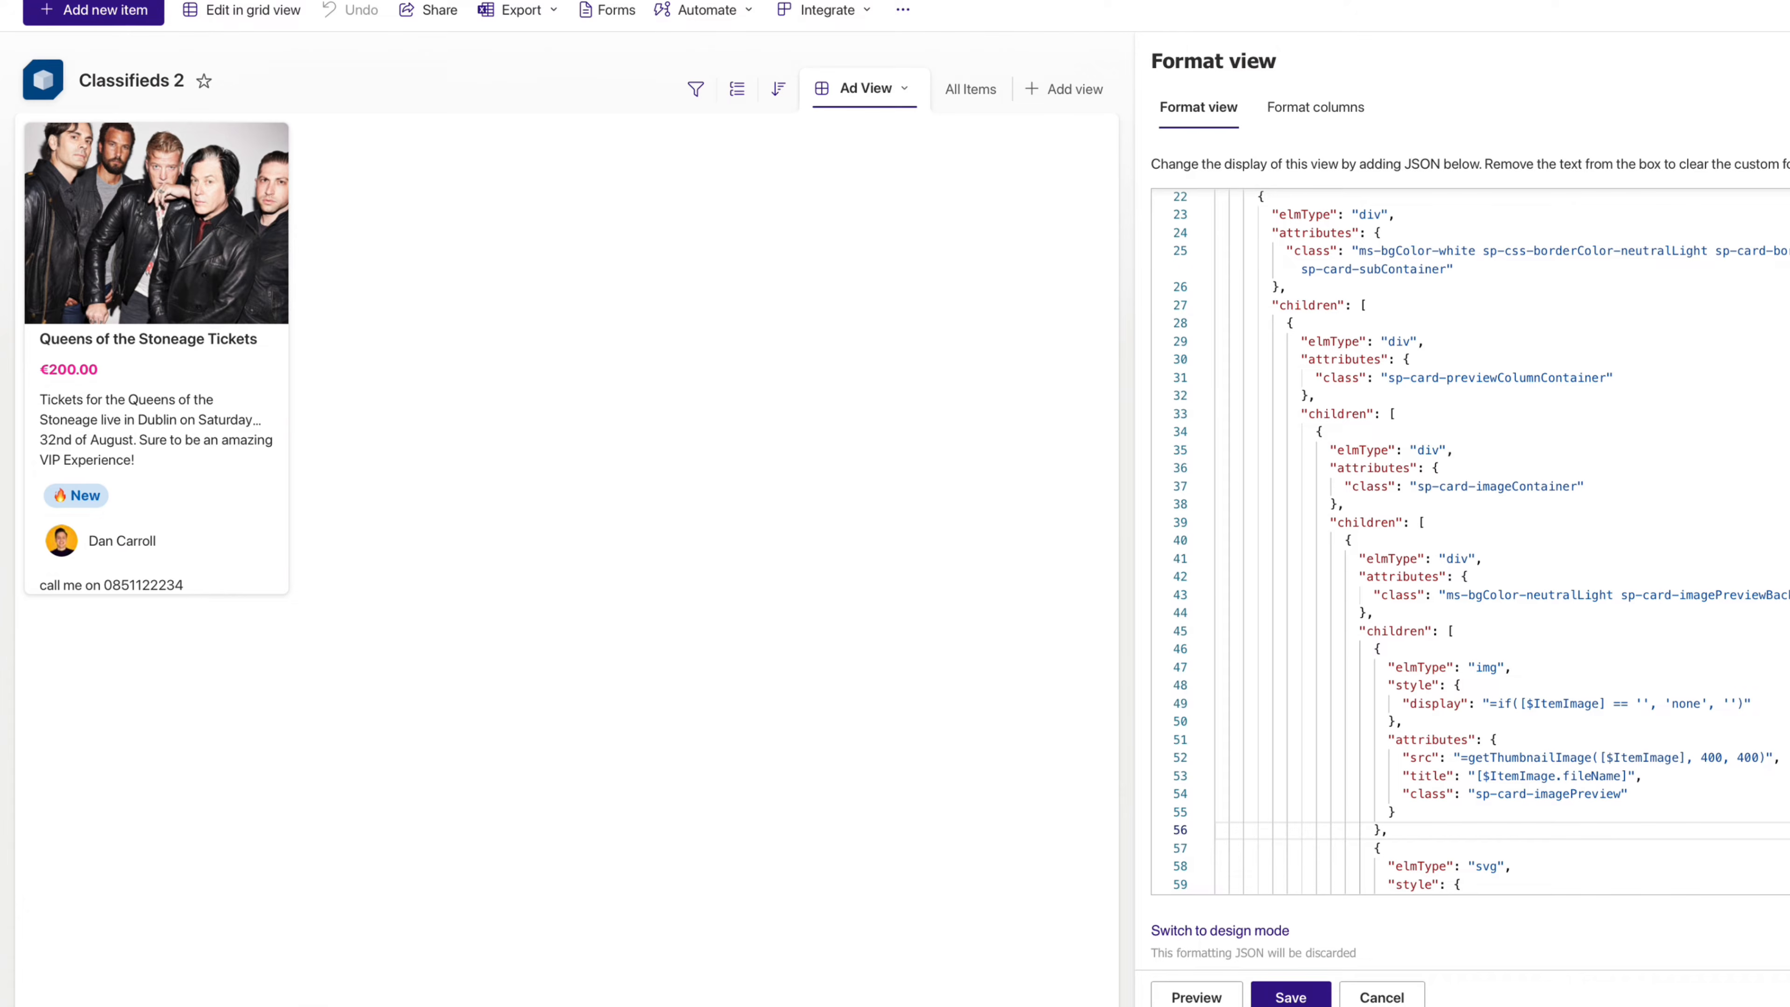
pyautogui.press('Return')
pyautogui.write('{')
pyautogui.press('Return')
pyautogui.press('Down')
pyautogui.scroll(-5, 1466, 543)
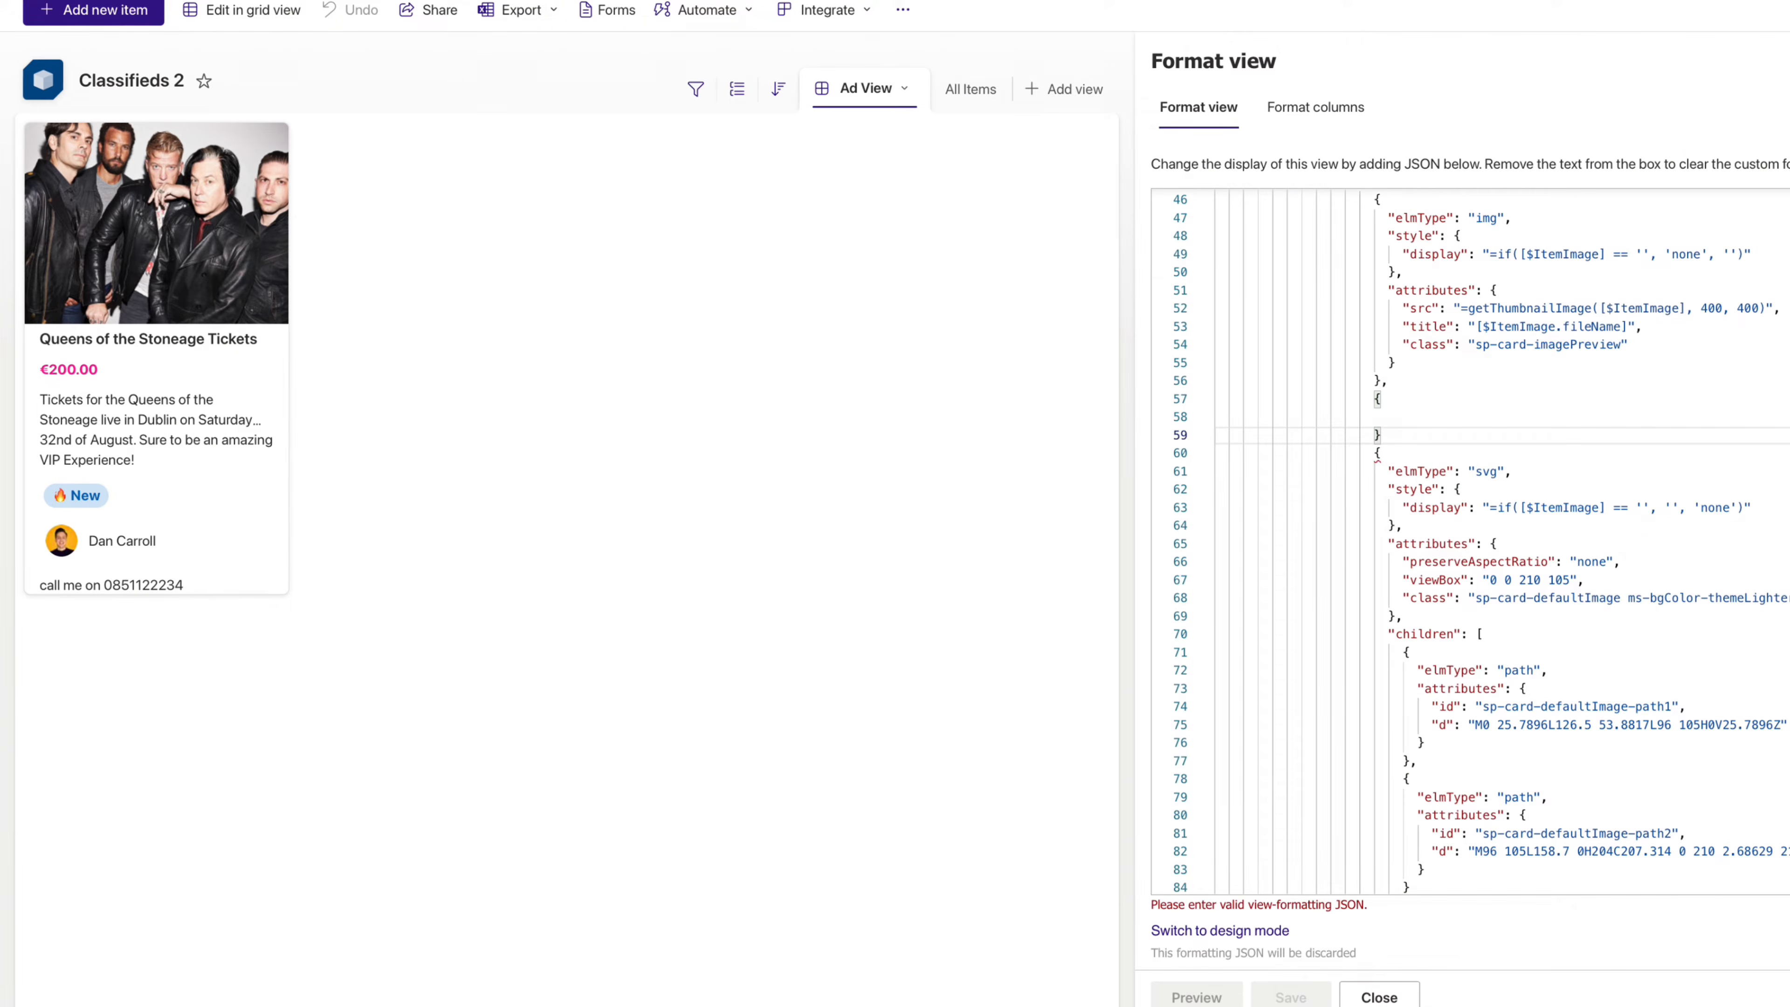
# - Start the new block as an element with elmType div
pyautogui.write(',')
pyautogui.press('Up')
pyautogui.press('Up')
pyautogui.press('Return')
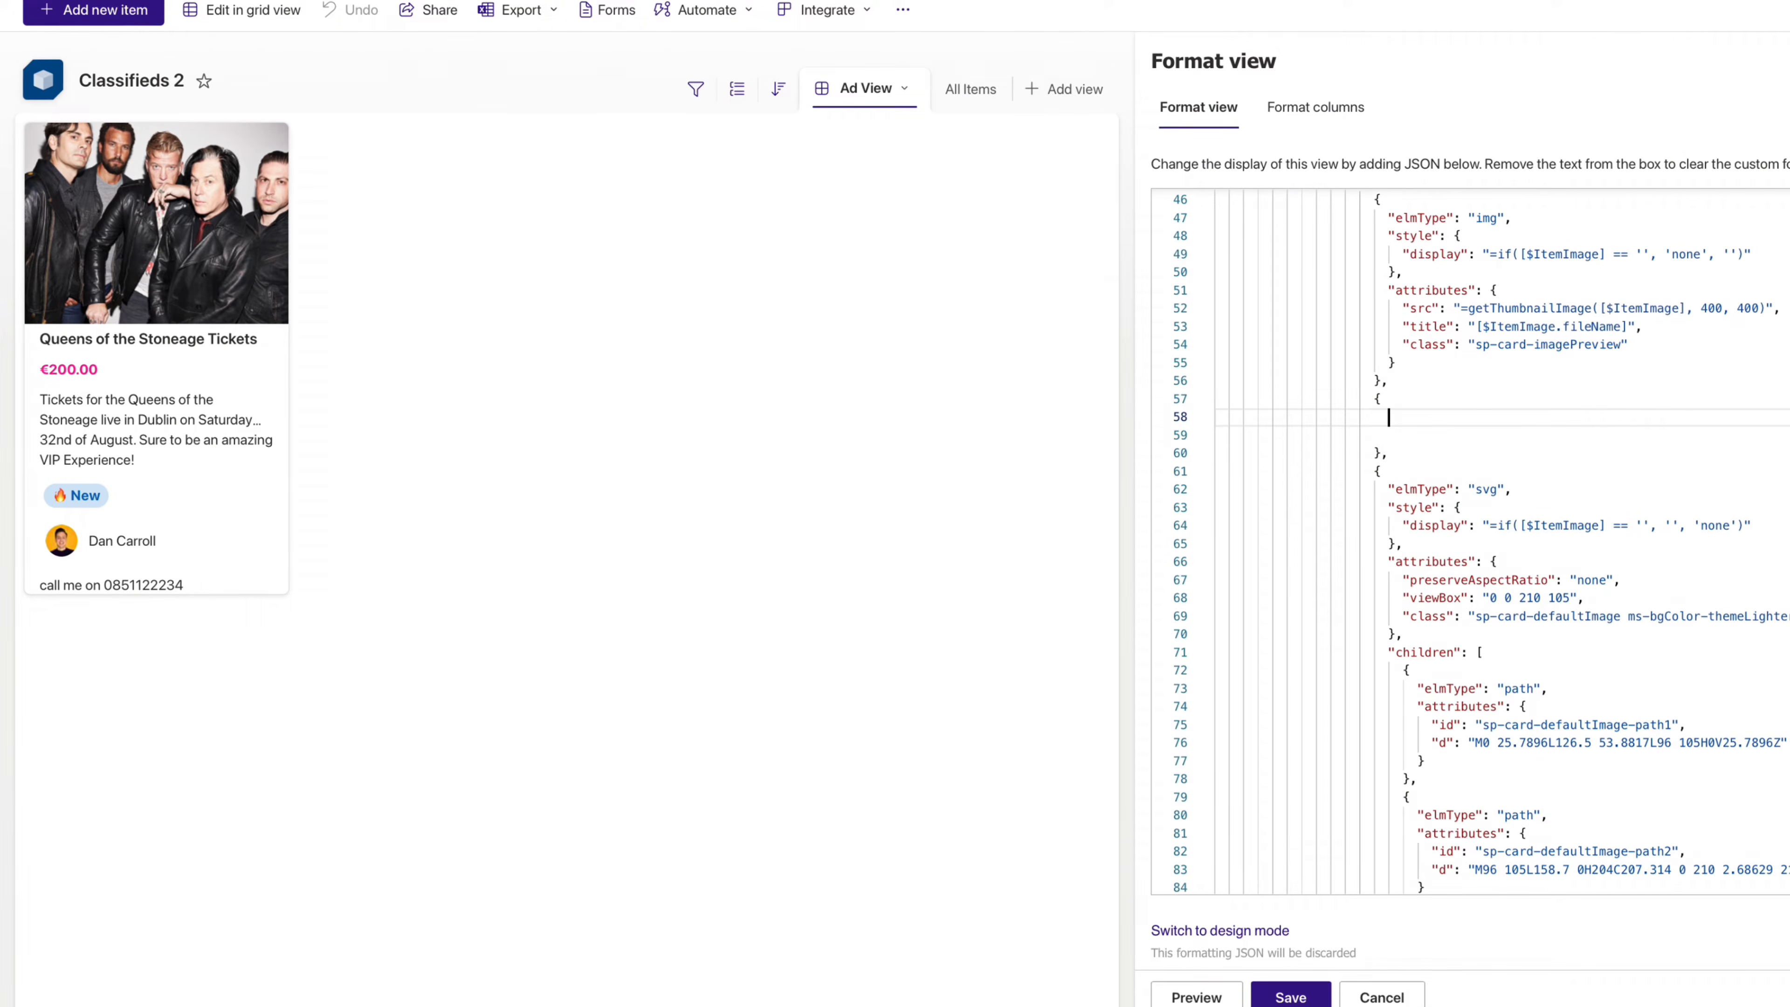
pyautogui.write('"el')
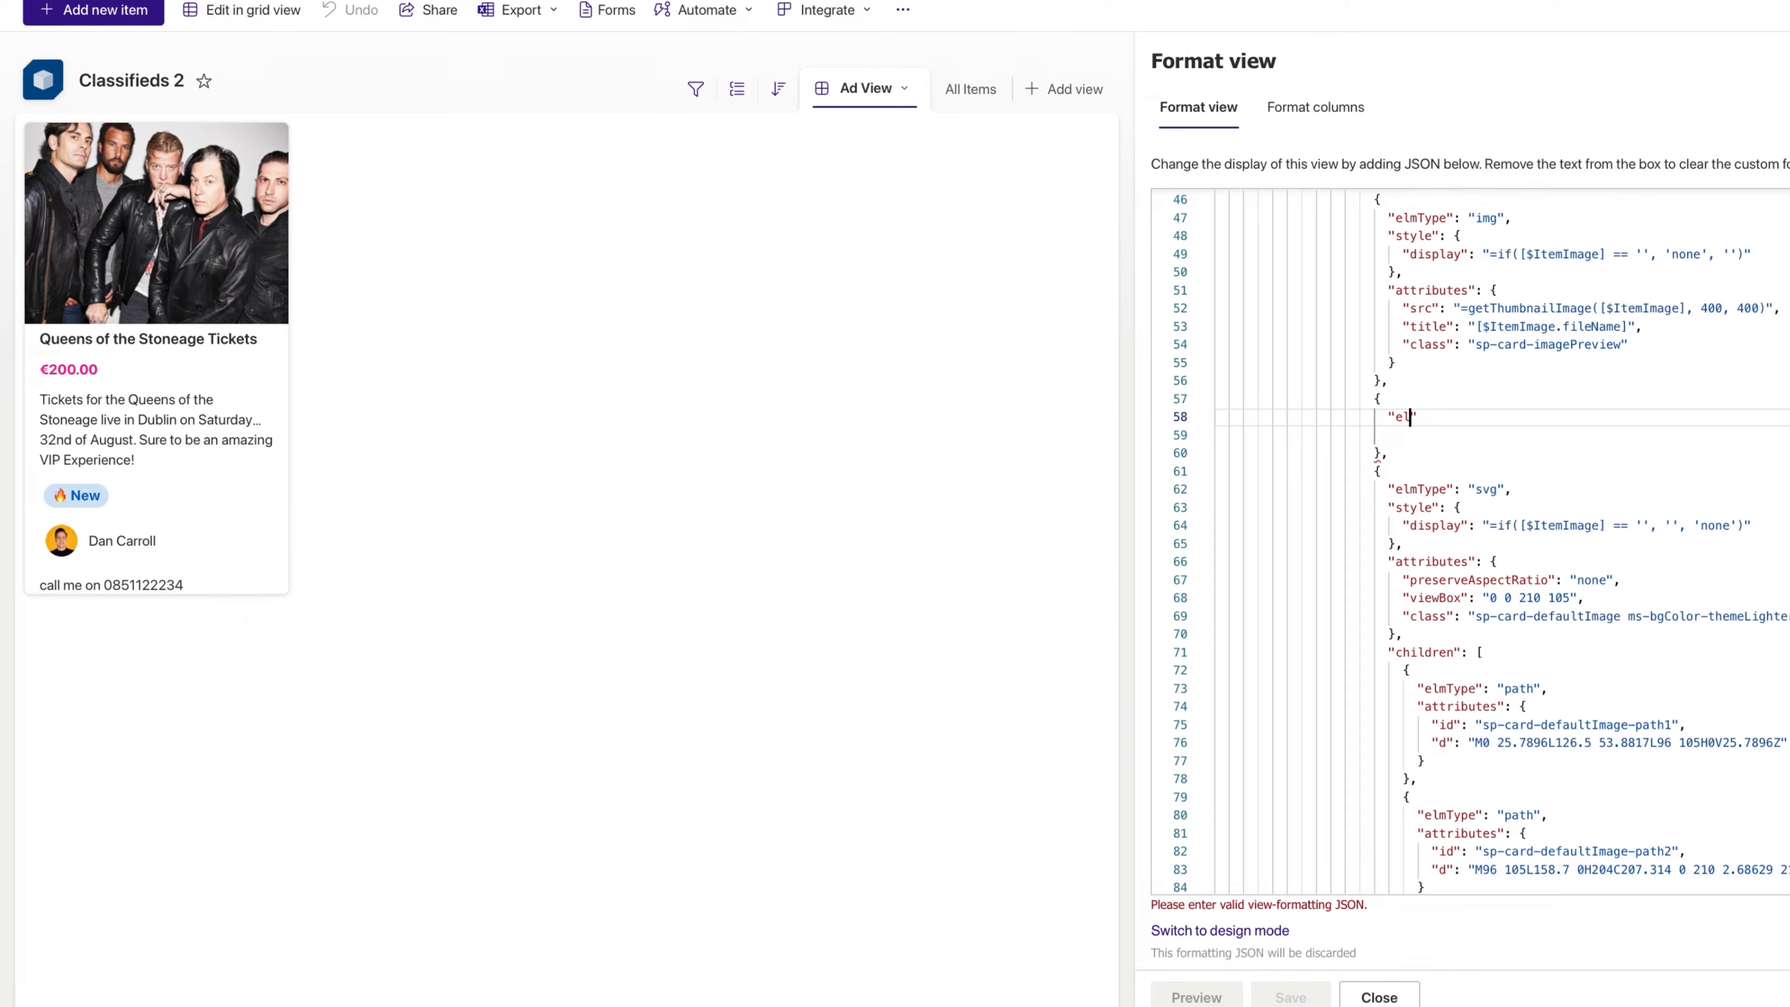
pyautogui.write('m')
pyautogui.hotkey('ctrl', 'space')
pyautogui.write('"div')
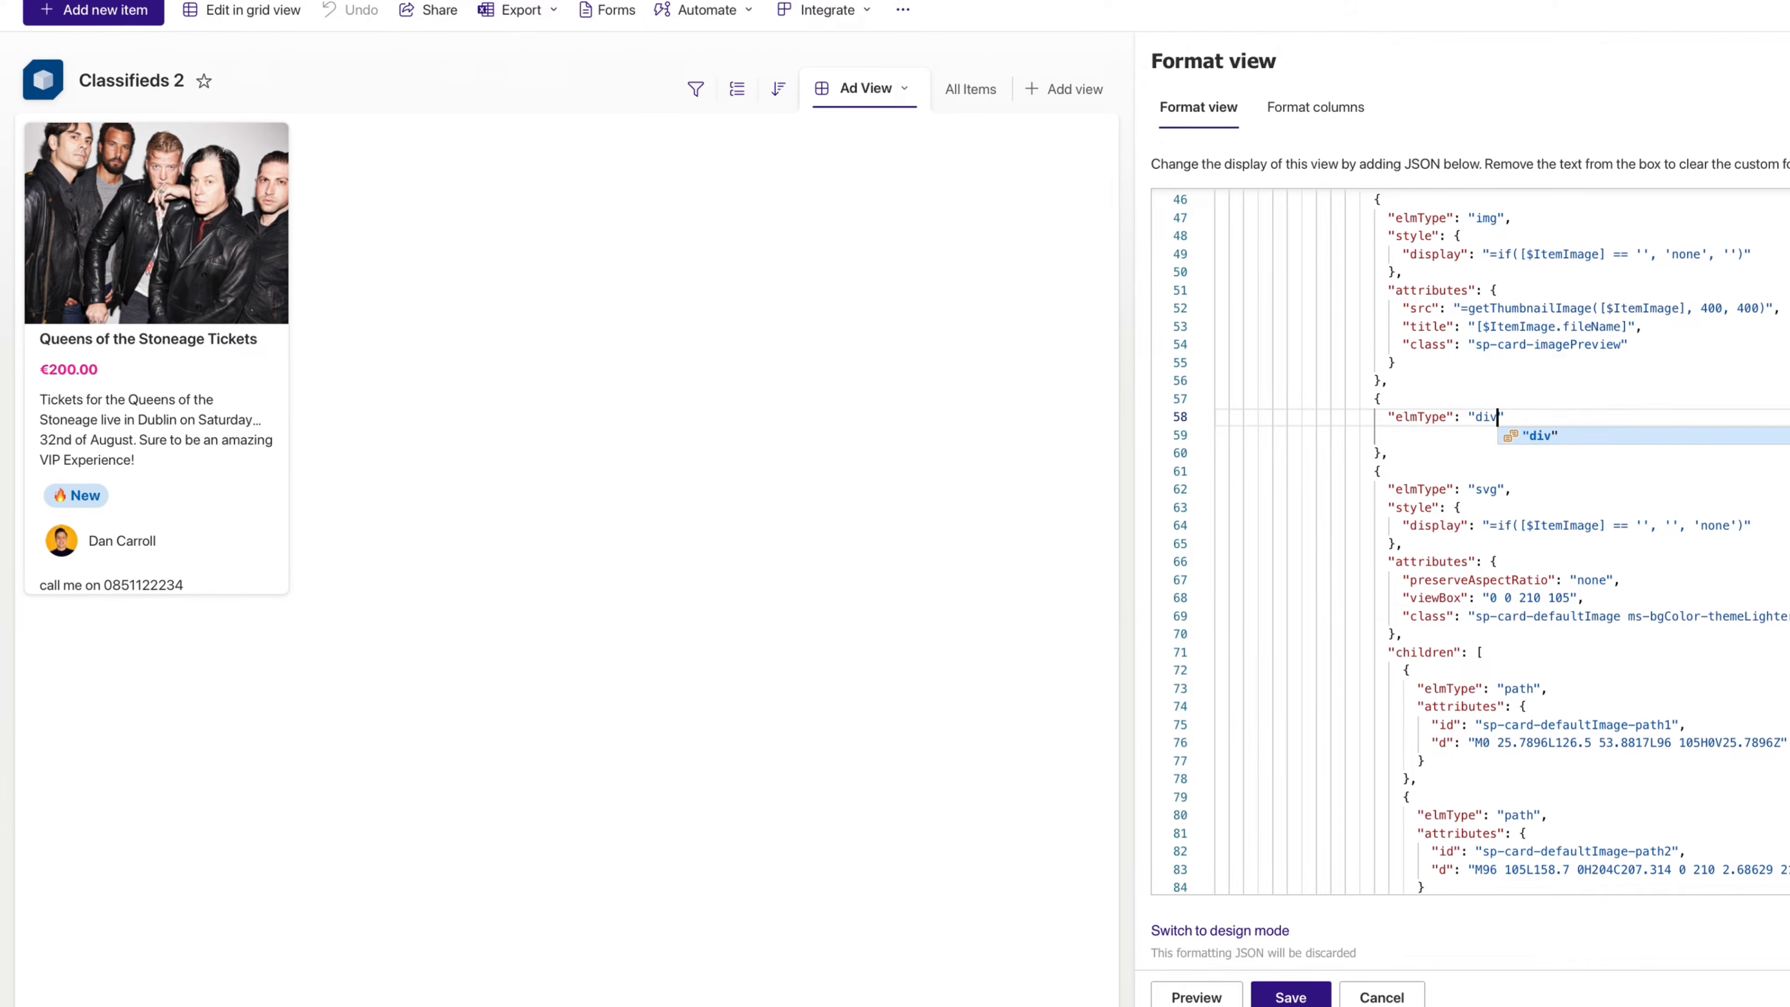
pyautogui.press('Return')
pyautogui.press('Return')
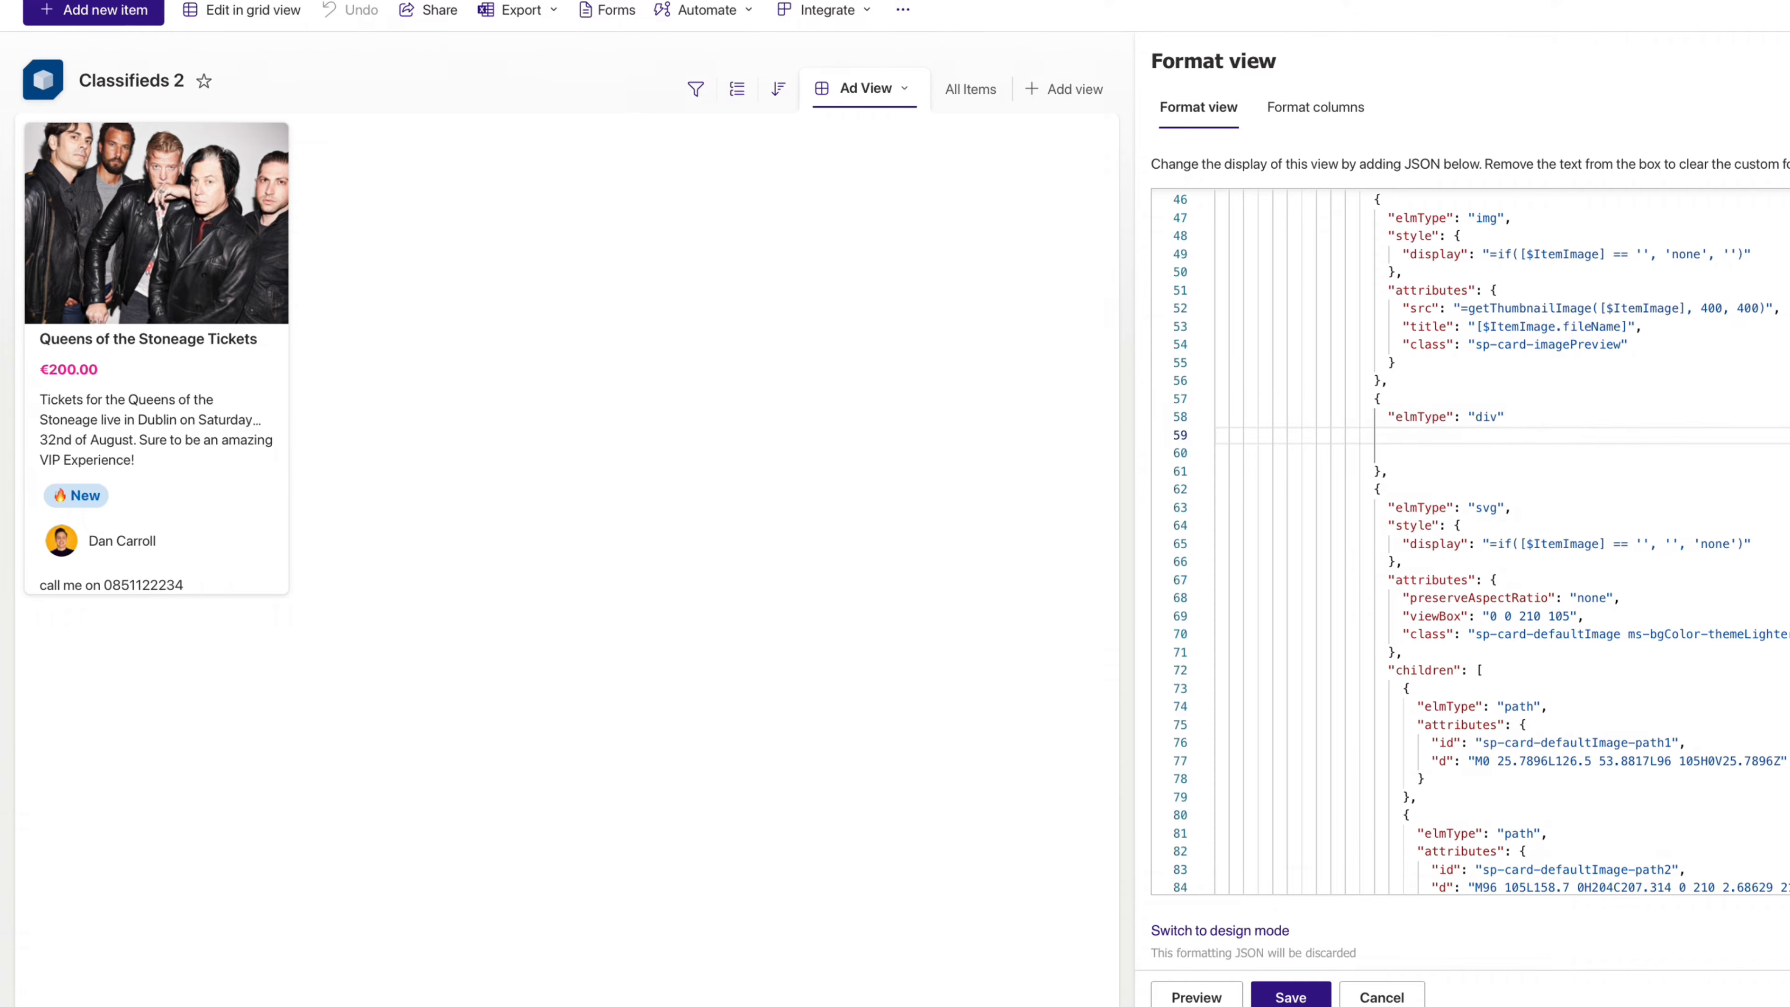
# - Give the div a style block with absolute position, top 10px and right 10px
pyautogui.write('"style')
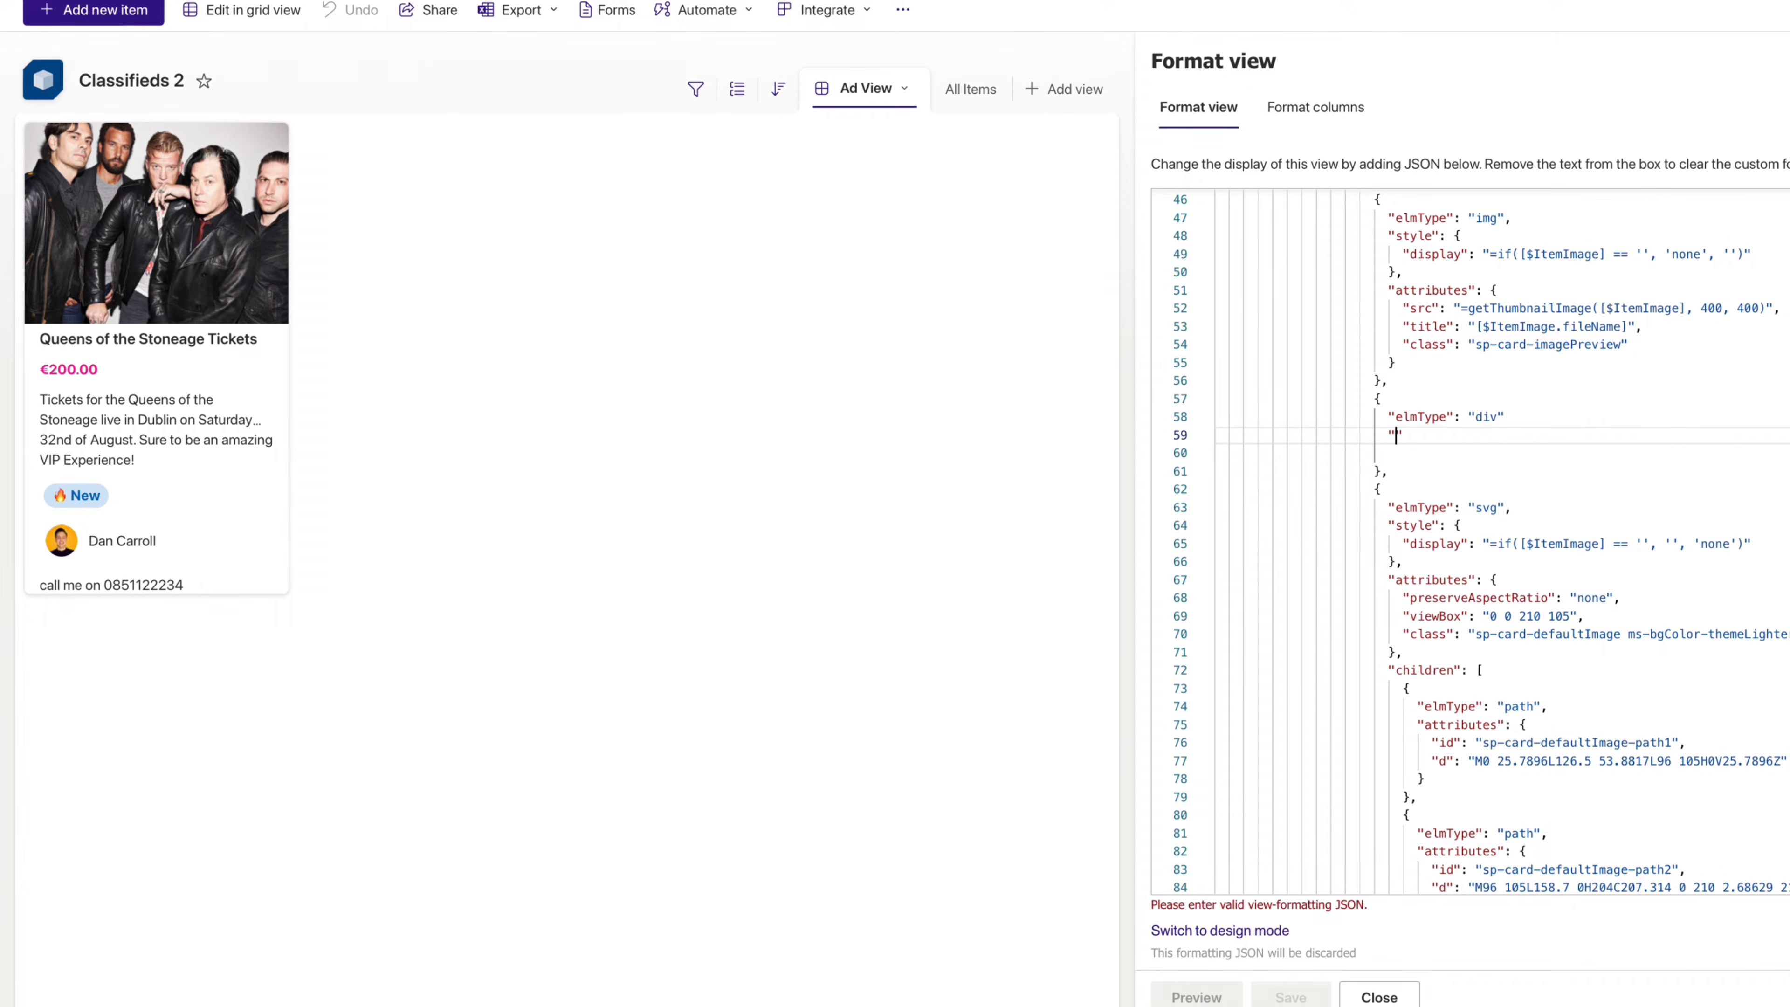
pyautogui.write('" {')
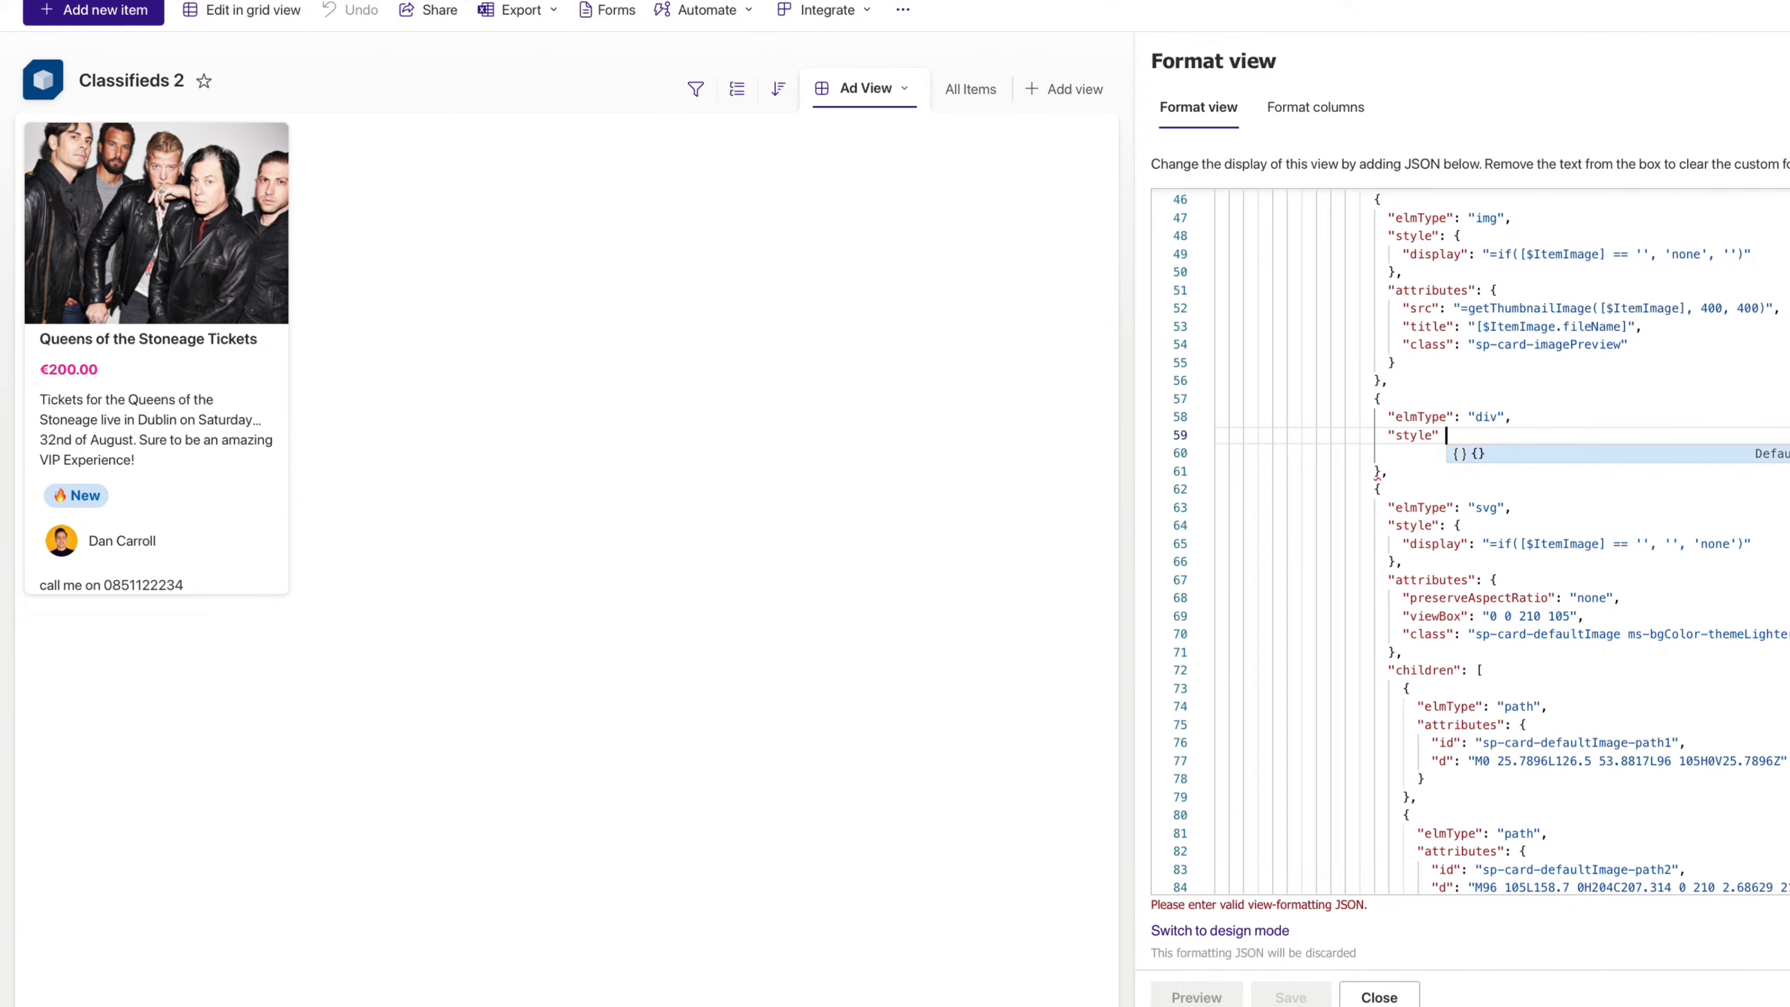
pyautogui.press('Return')
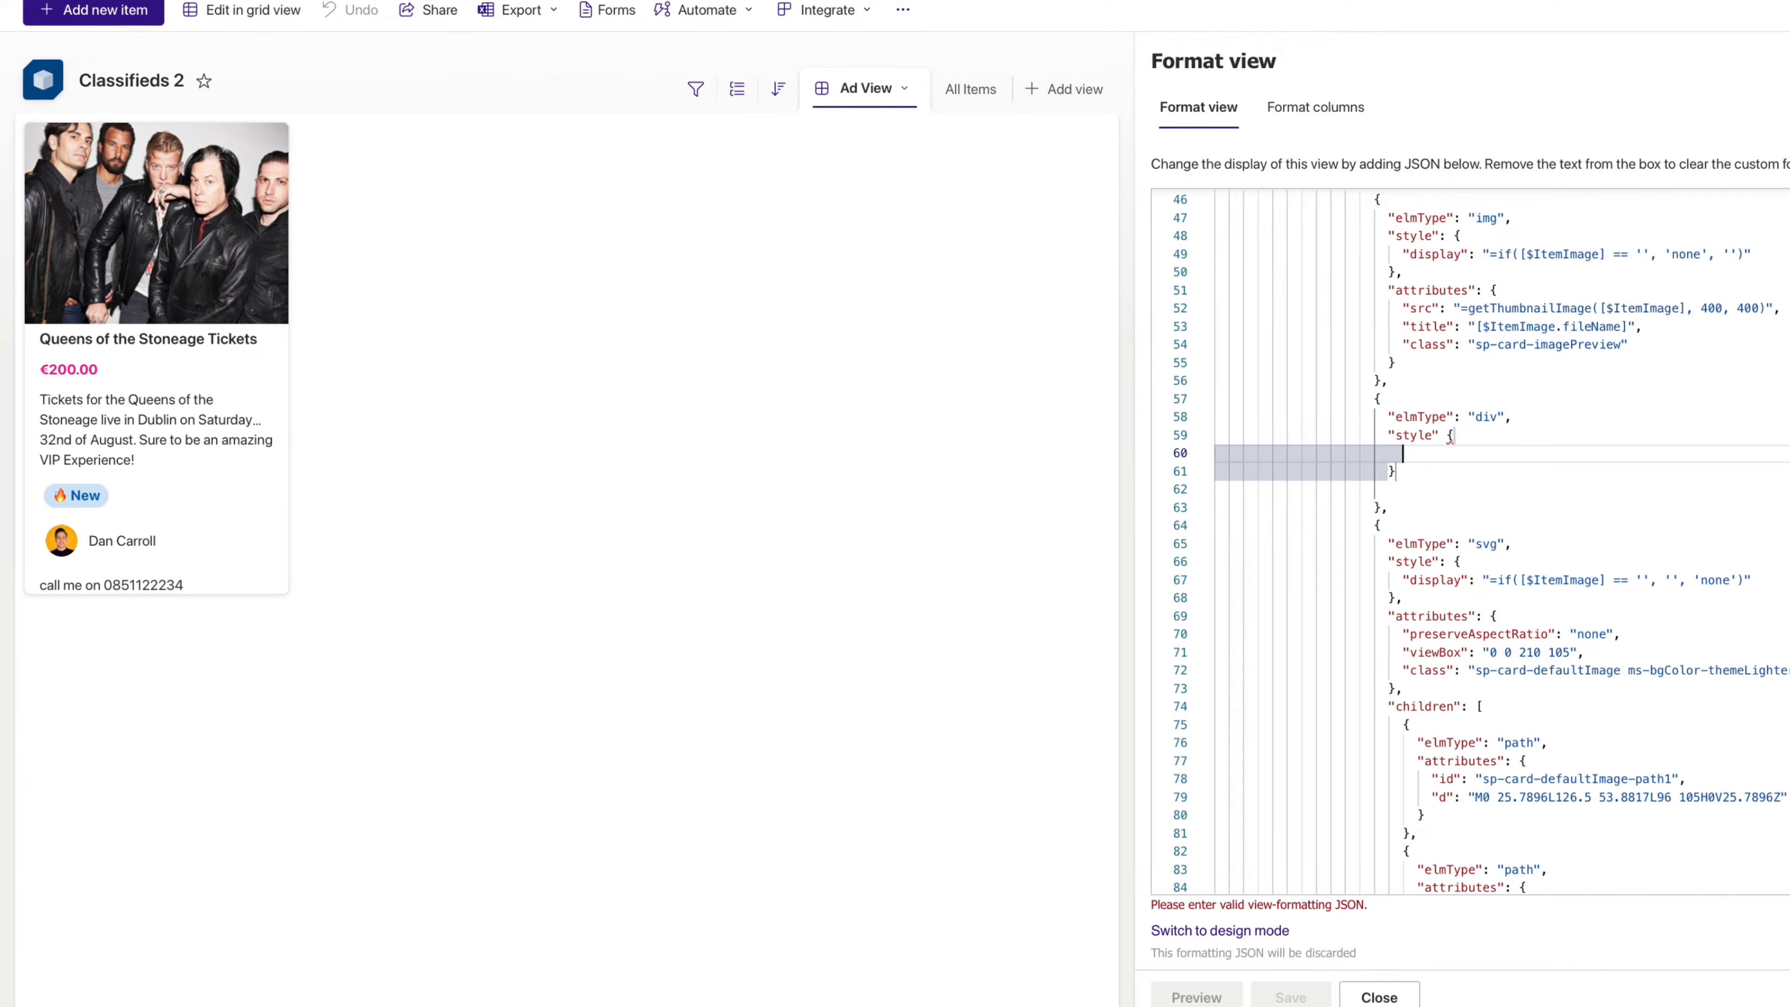
pyautogui.write('"position": "abolute",')
pyautogui.press('Up')
pyautogui.press('Left')
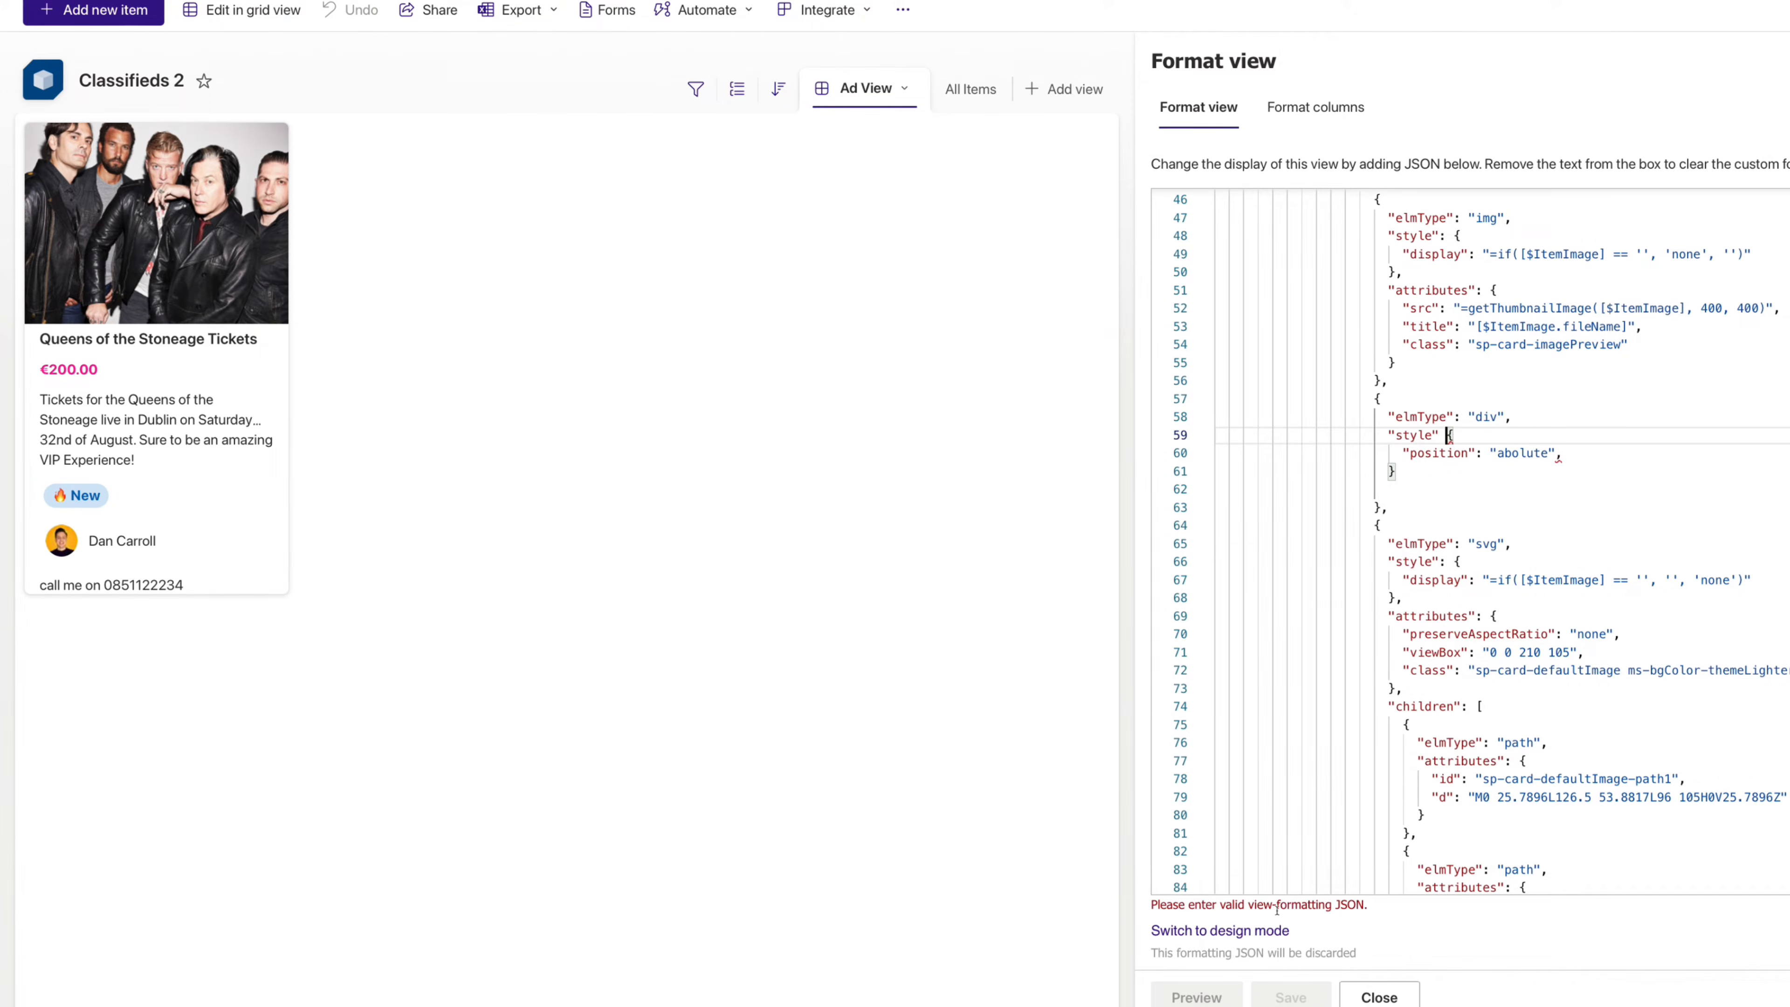
pyautogui.click(1436, 433)
pyautogui.write(':')
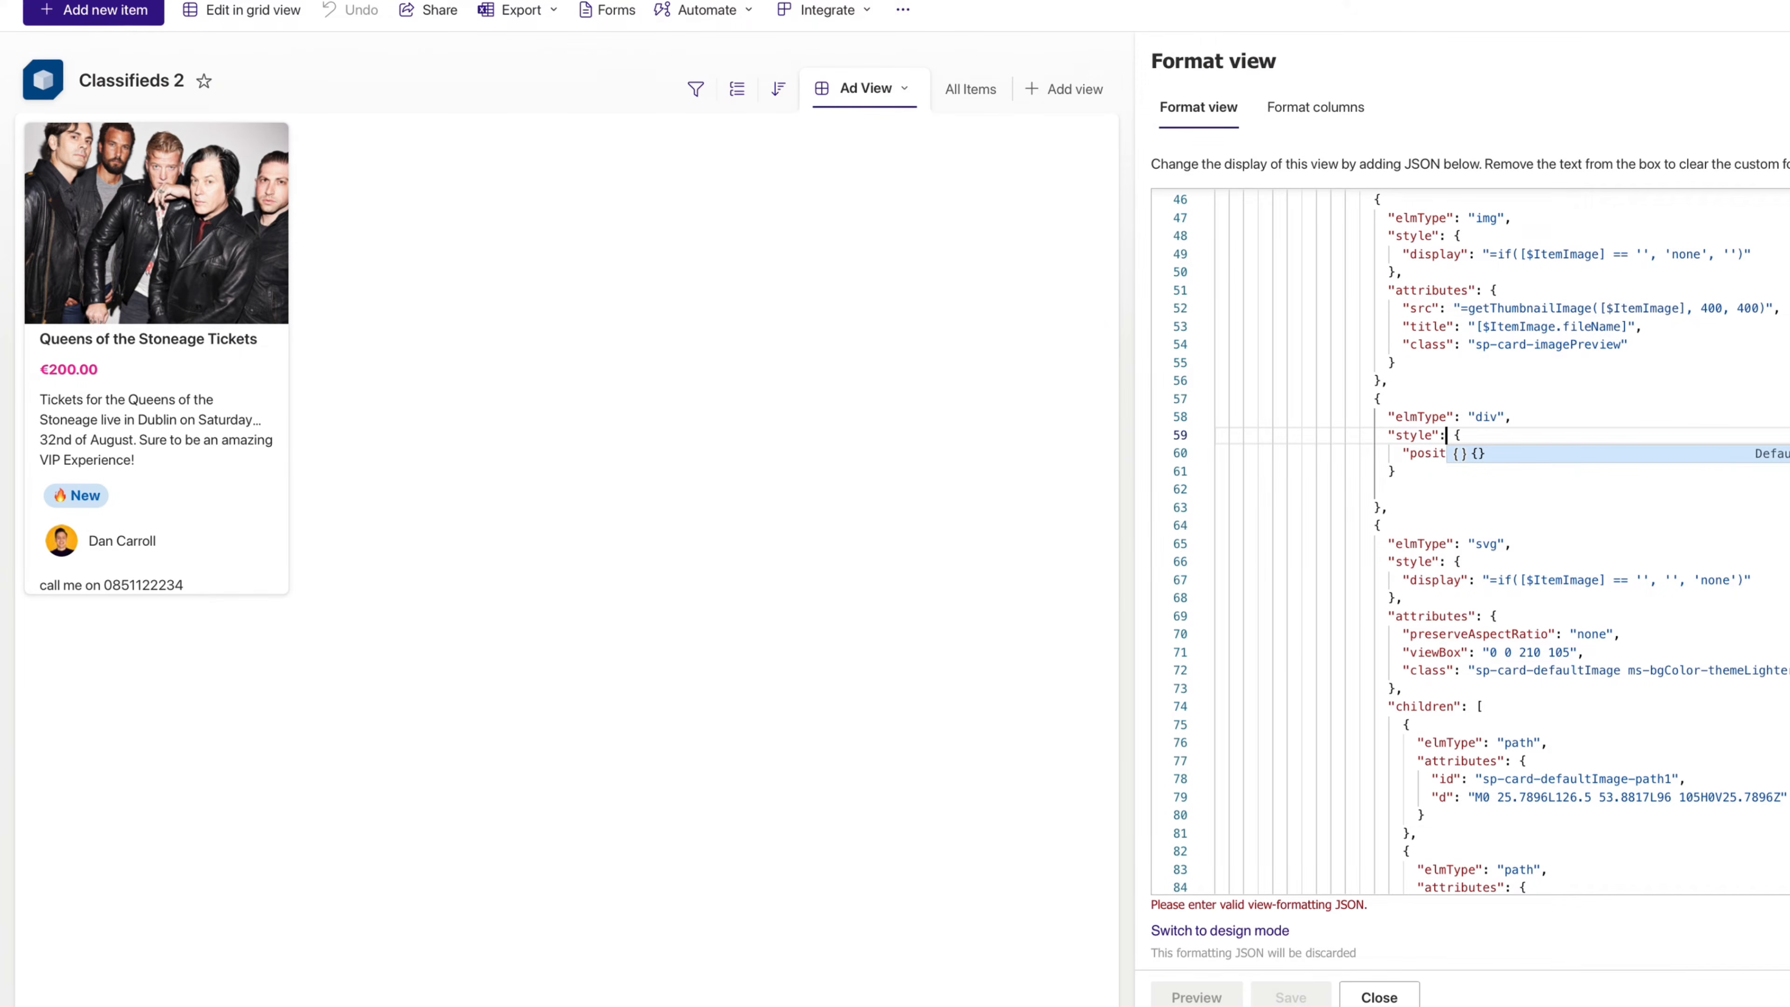
pyautogui.press('Down')
pyautogui.press('super+Right')
pyautogui.press('Return')
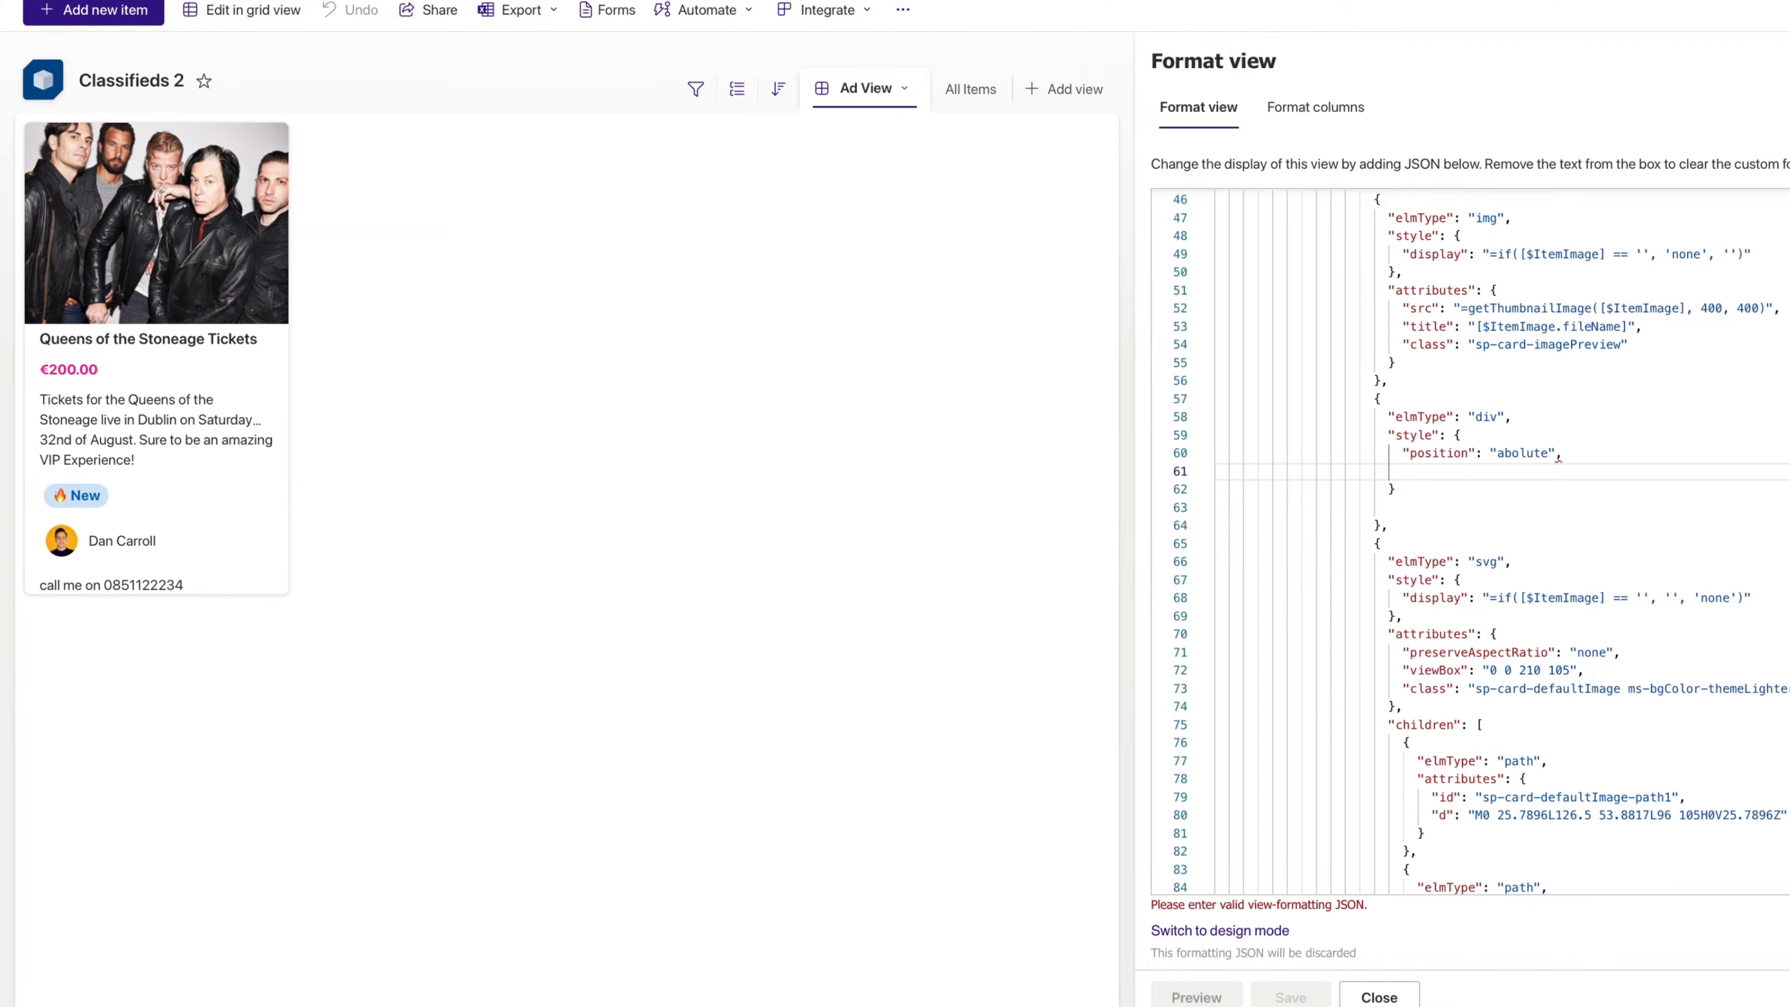
pyautogui.write('"top": "10px"')
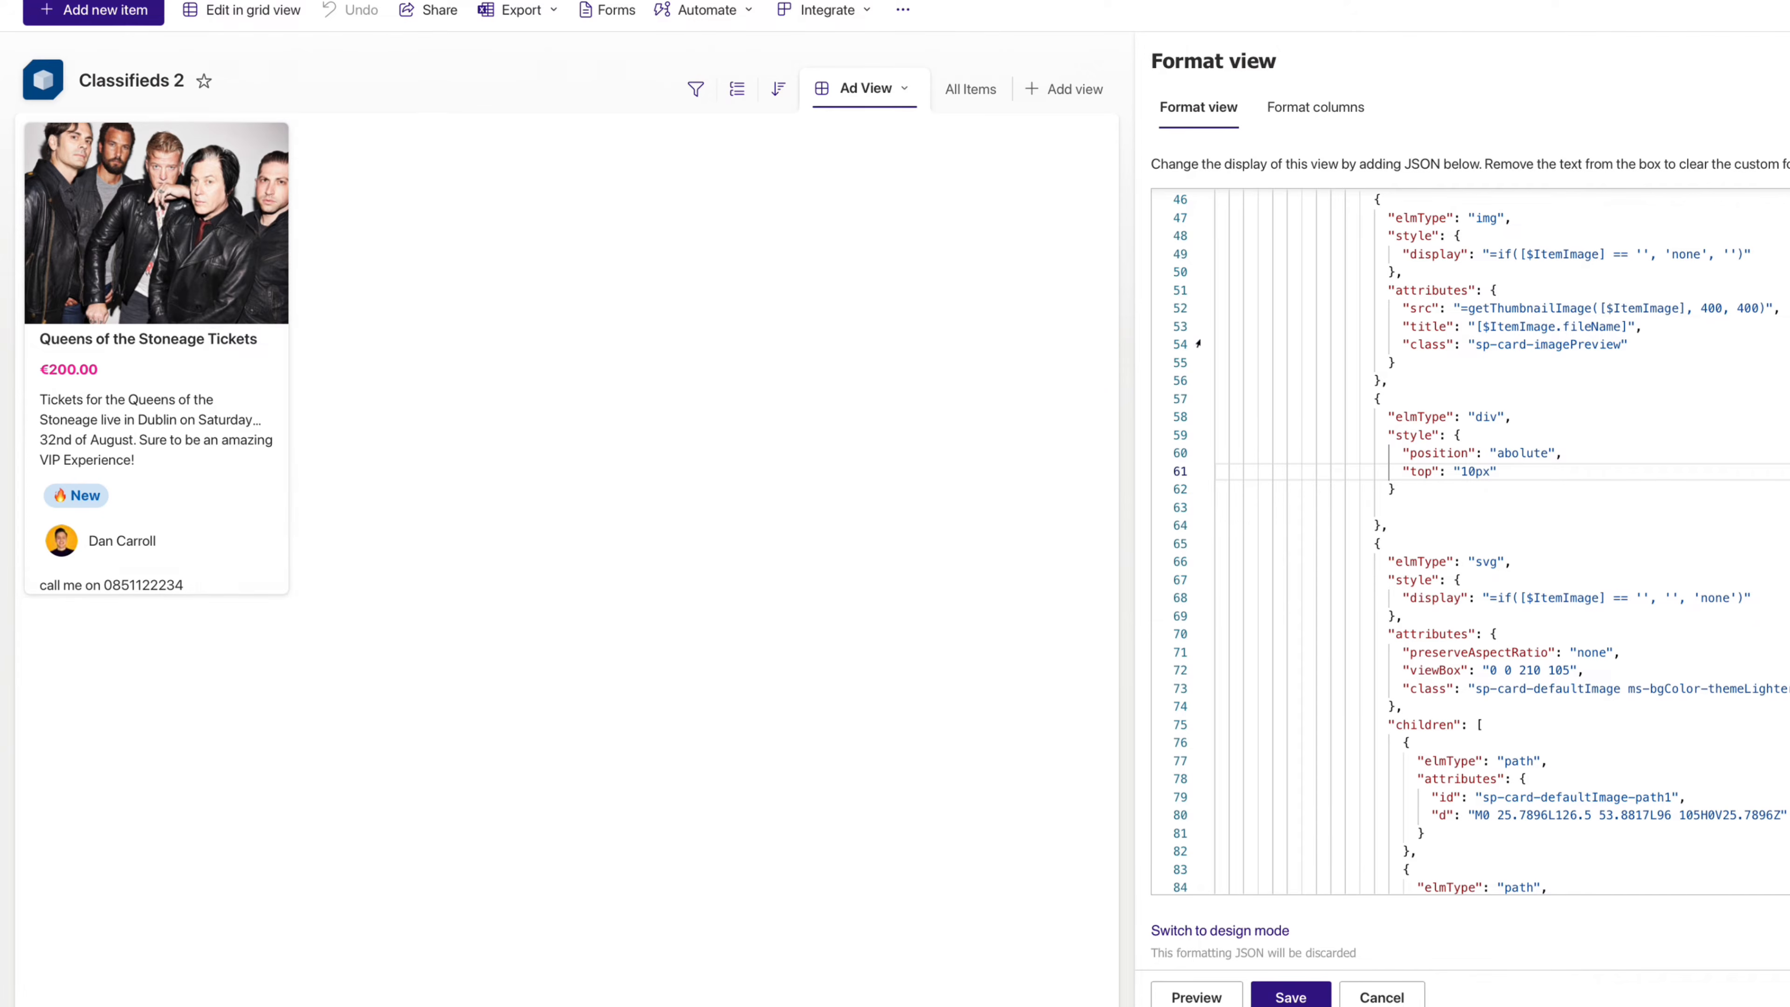
pyautogui.write(',')
pyautogui.press('Return')
pyautogui.write('"right"')
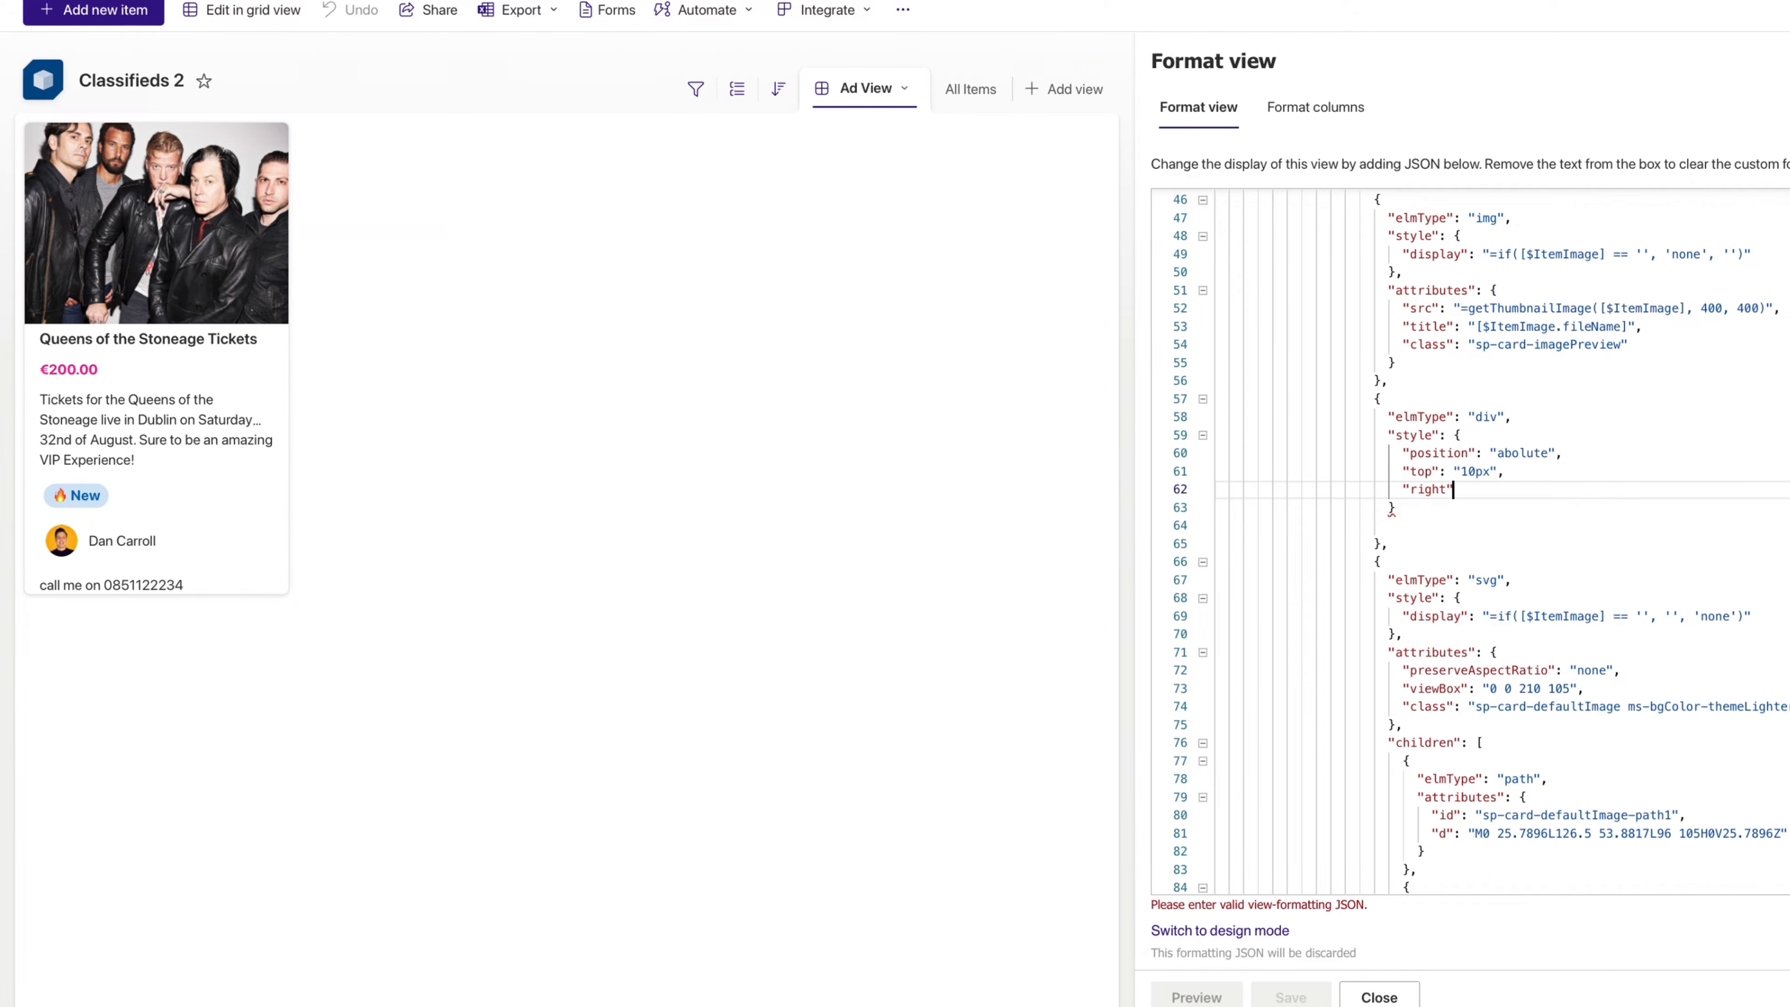
pyautogui.write(': "10px"')
# - Add background rgba(0, 0, 0, 0.5), padding 5px, border-radius 3px and z-index 1 to the style
pyautogui.press('Return')
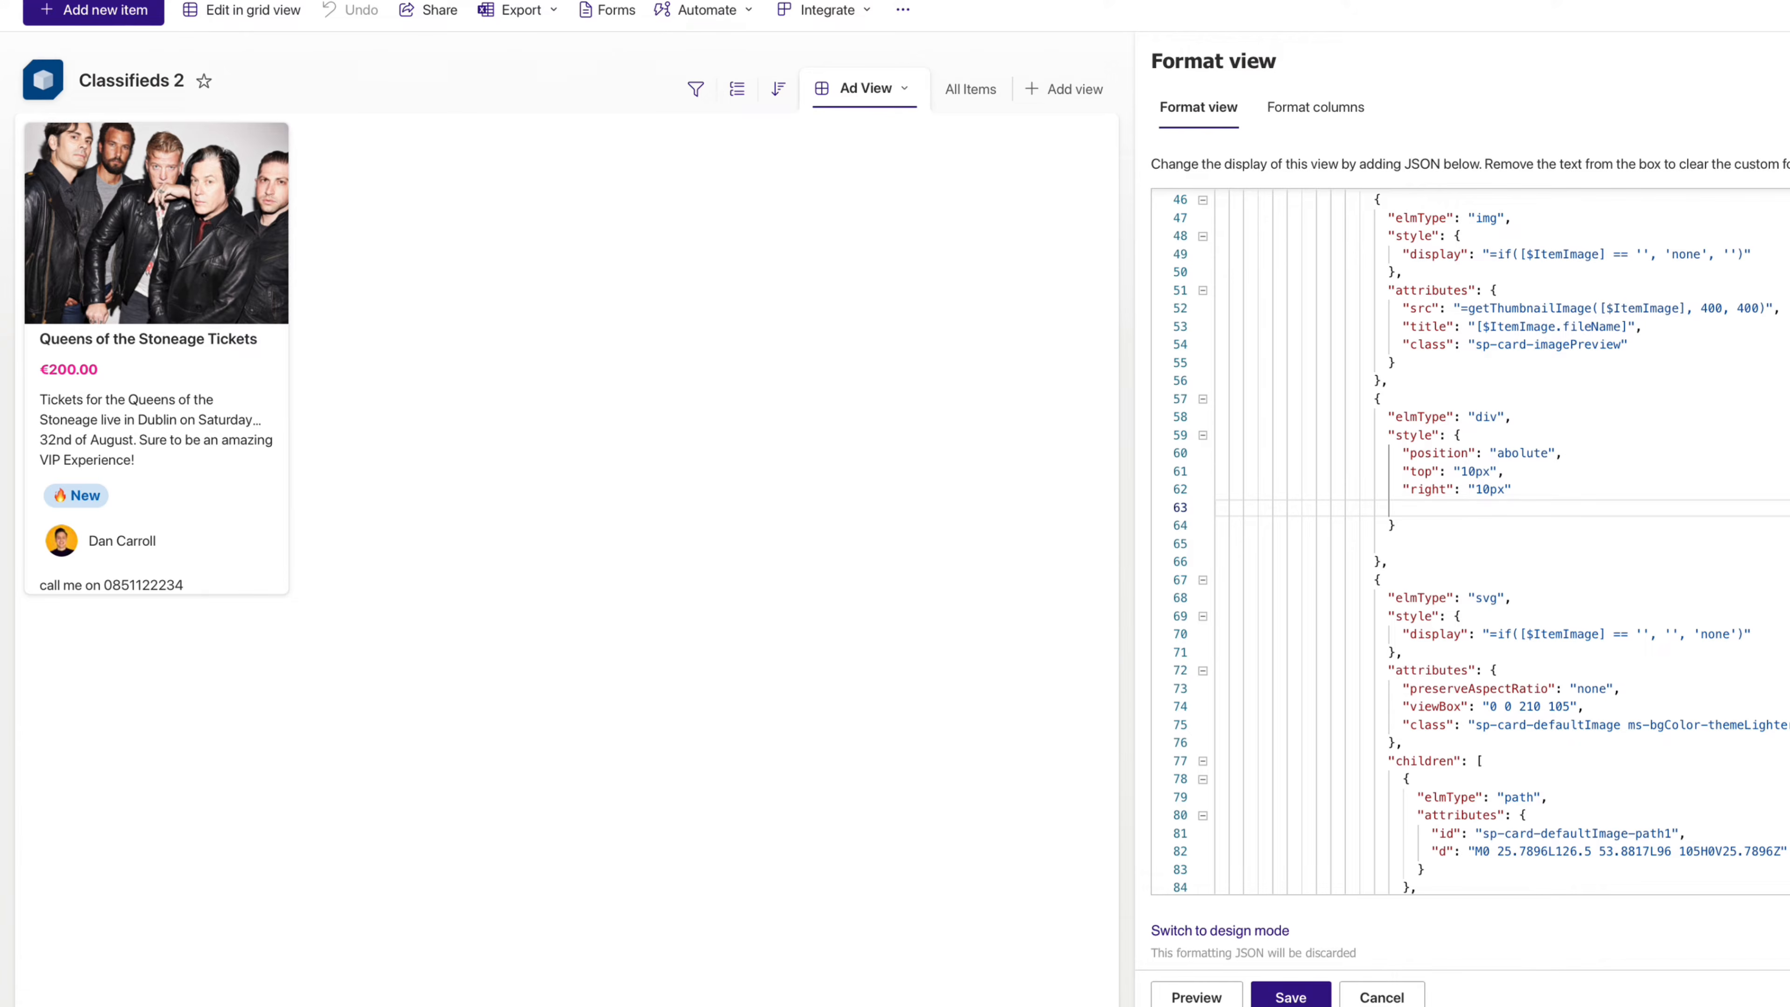
pyautogui.write('"background-color": "rgba(0, 0, 0, 0.5)"')
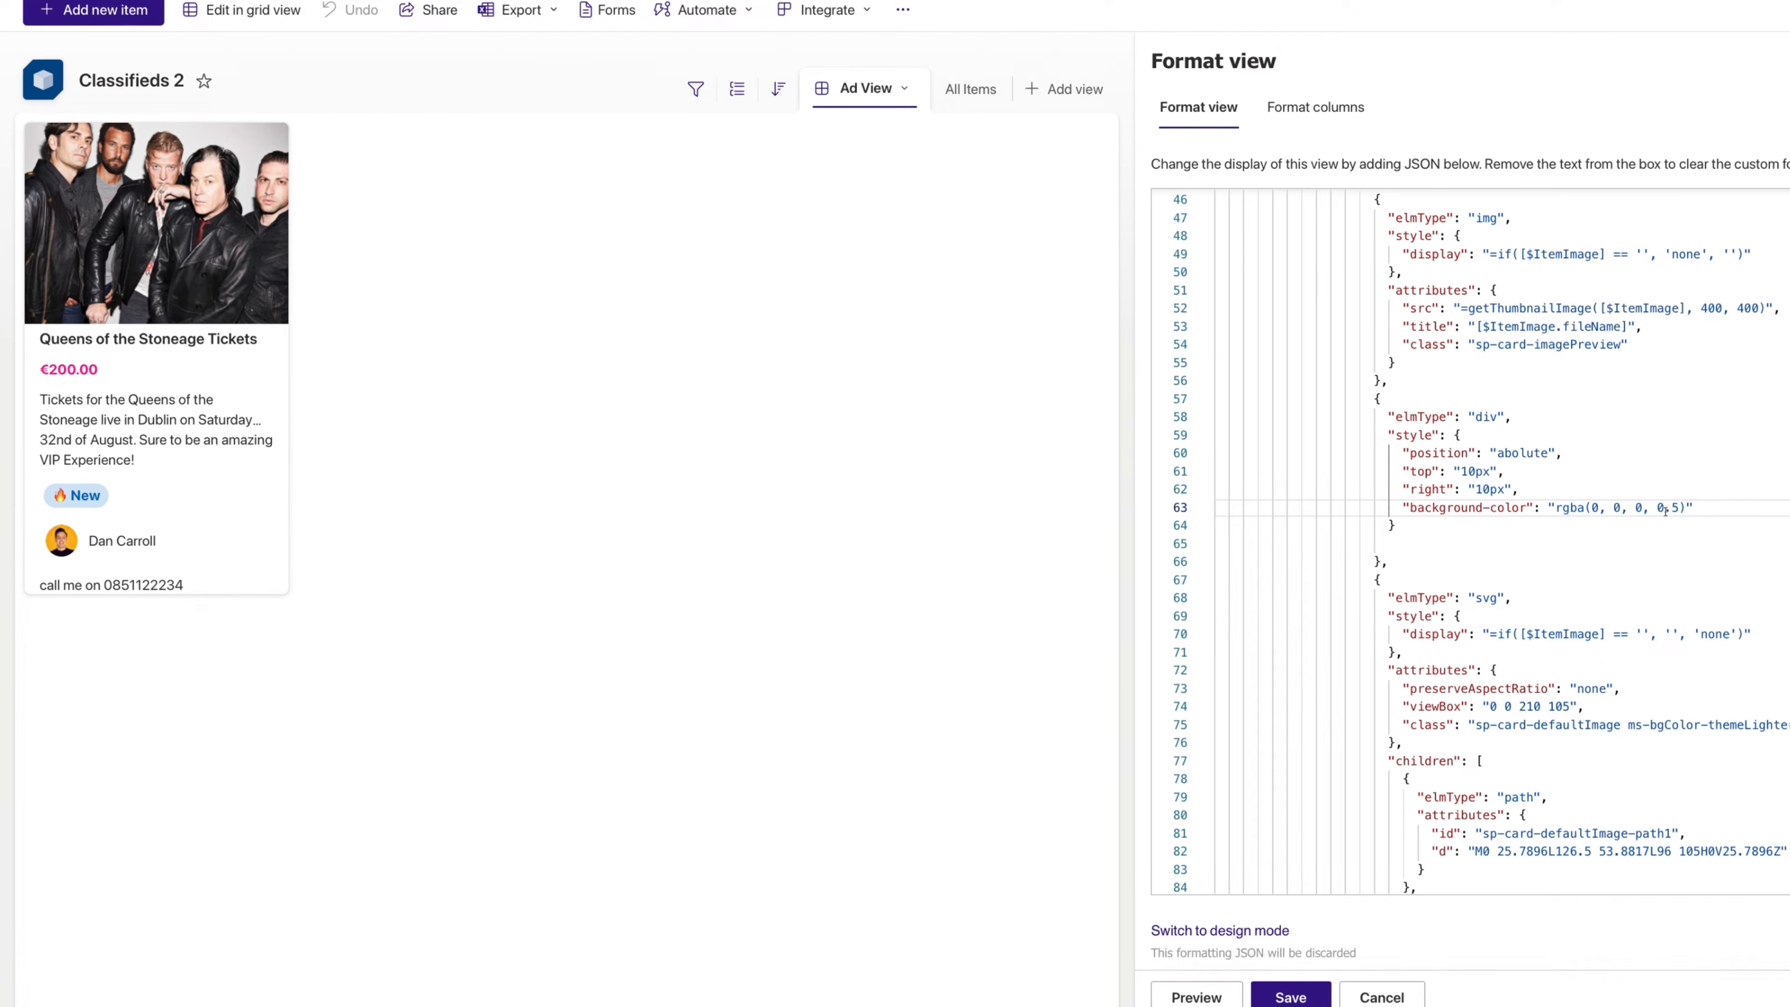
pyautogui.write(',')
pyautogui.press('Return')
pyautogui.write('"padding"')
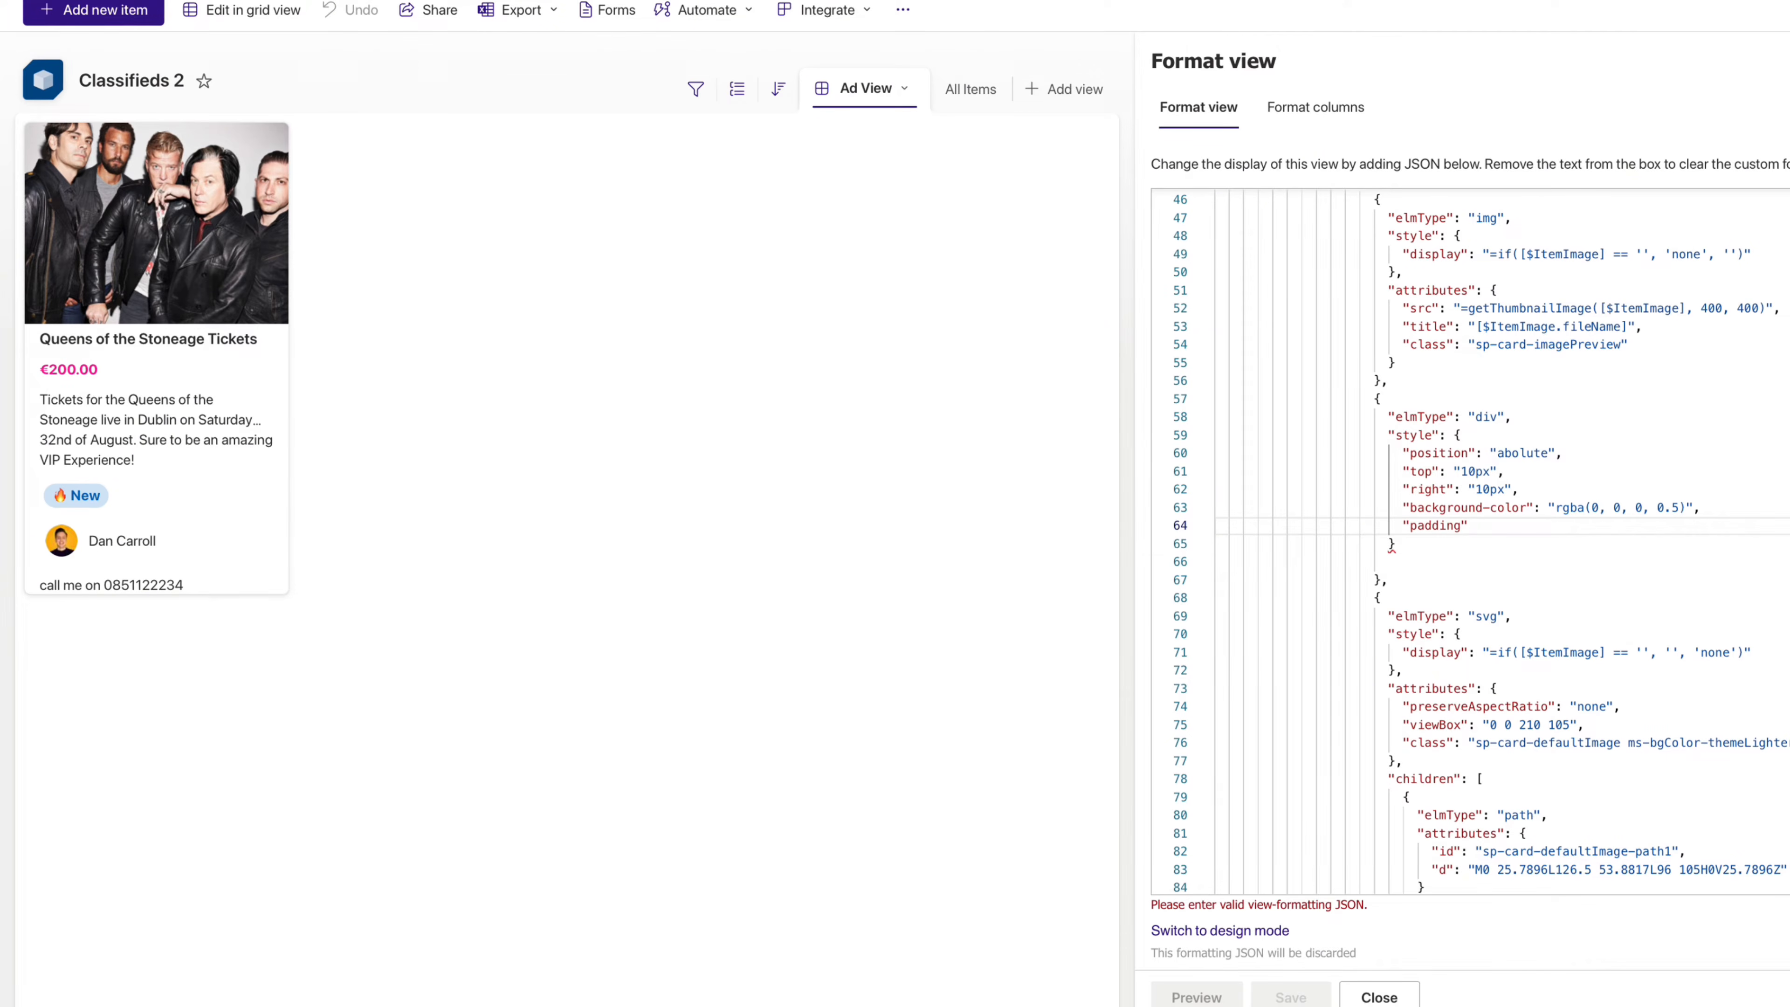
pyautogui.write(': "5')
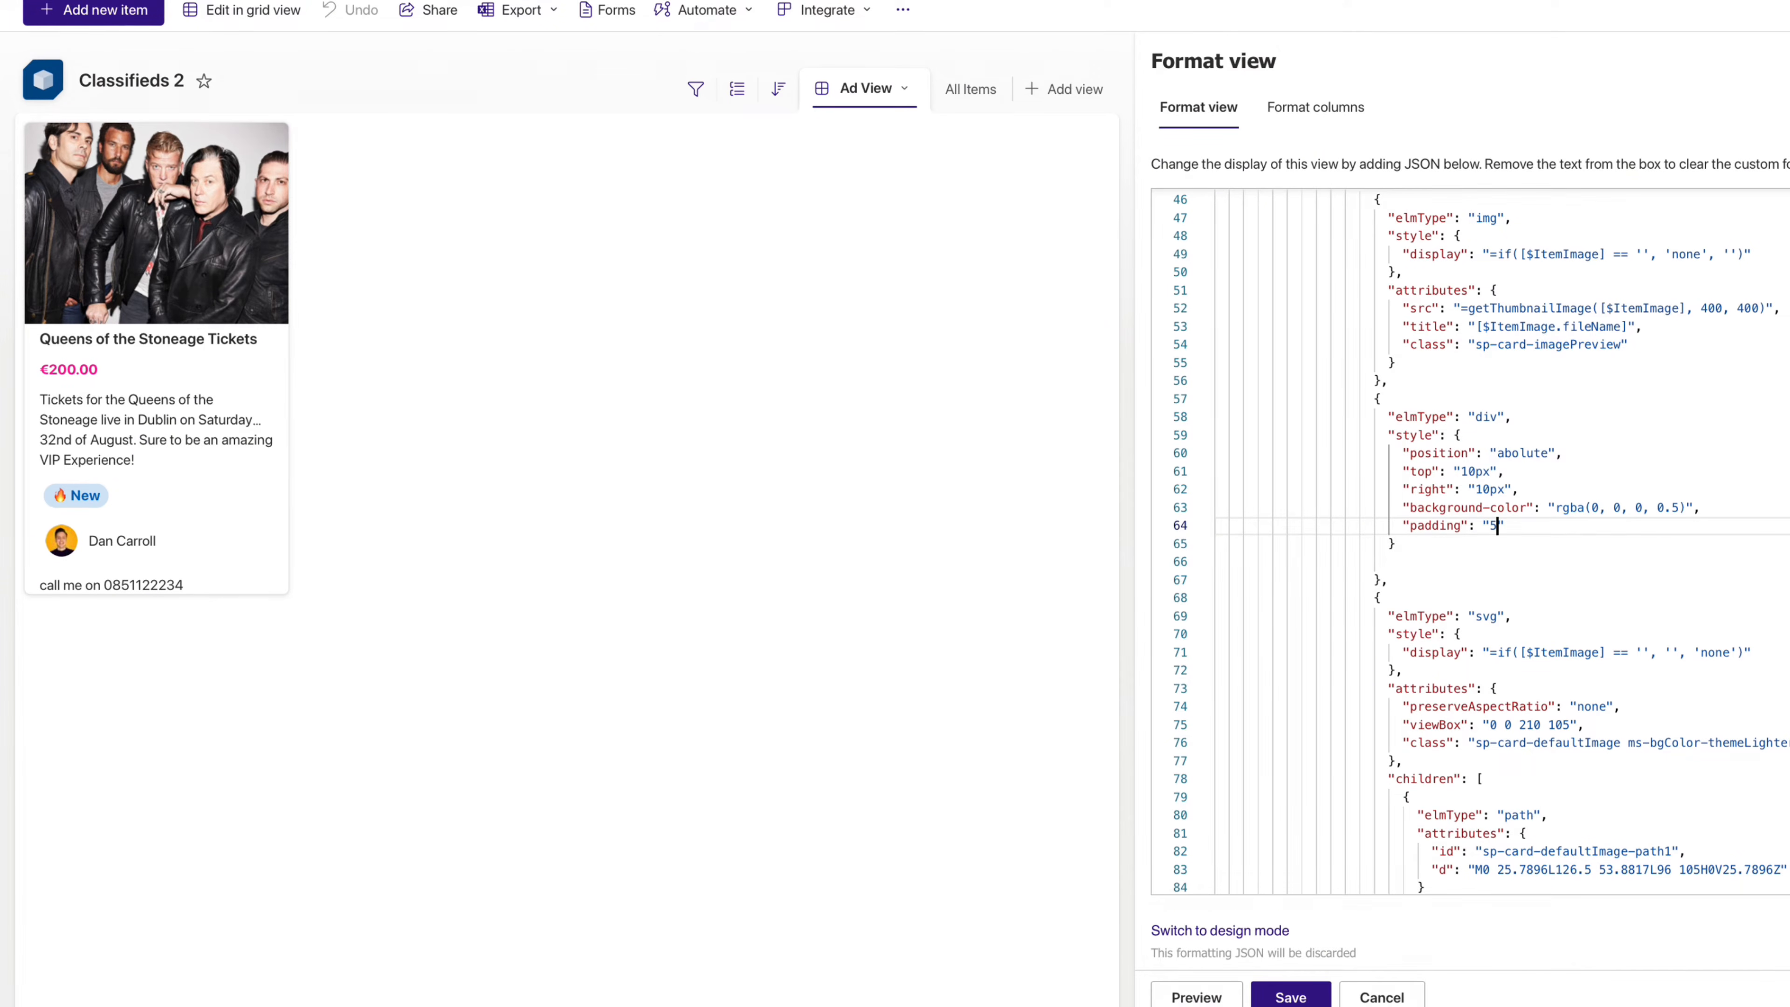
pyautogui.write('px')
pyautogui.press('Right')
pyautogui.write(',')
pyautogui.press('Return')
pyautogui.write('"')
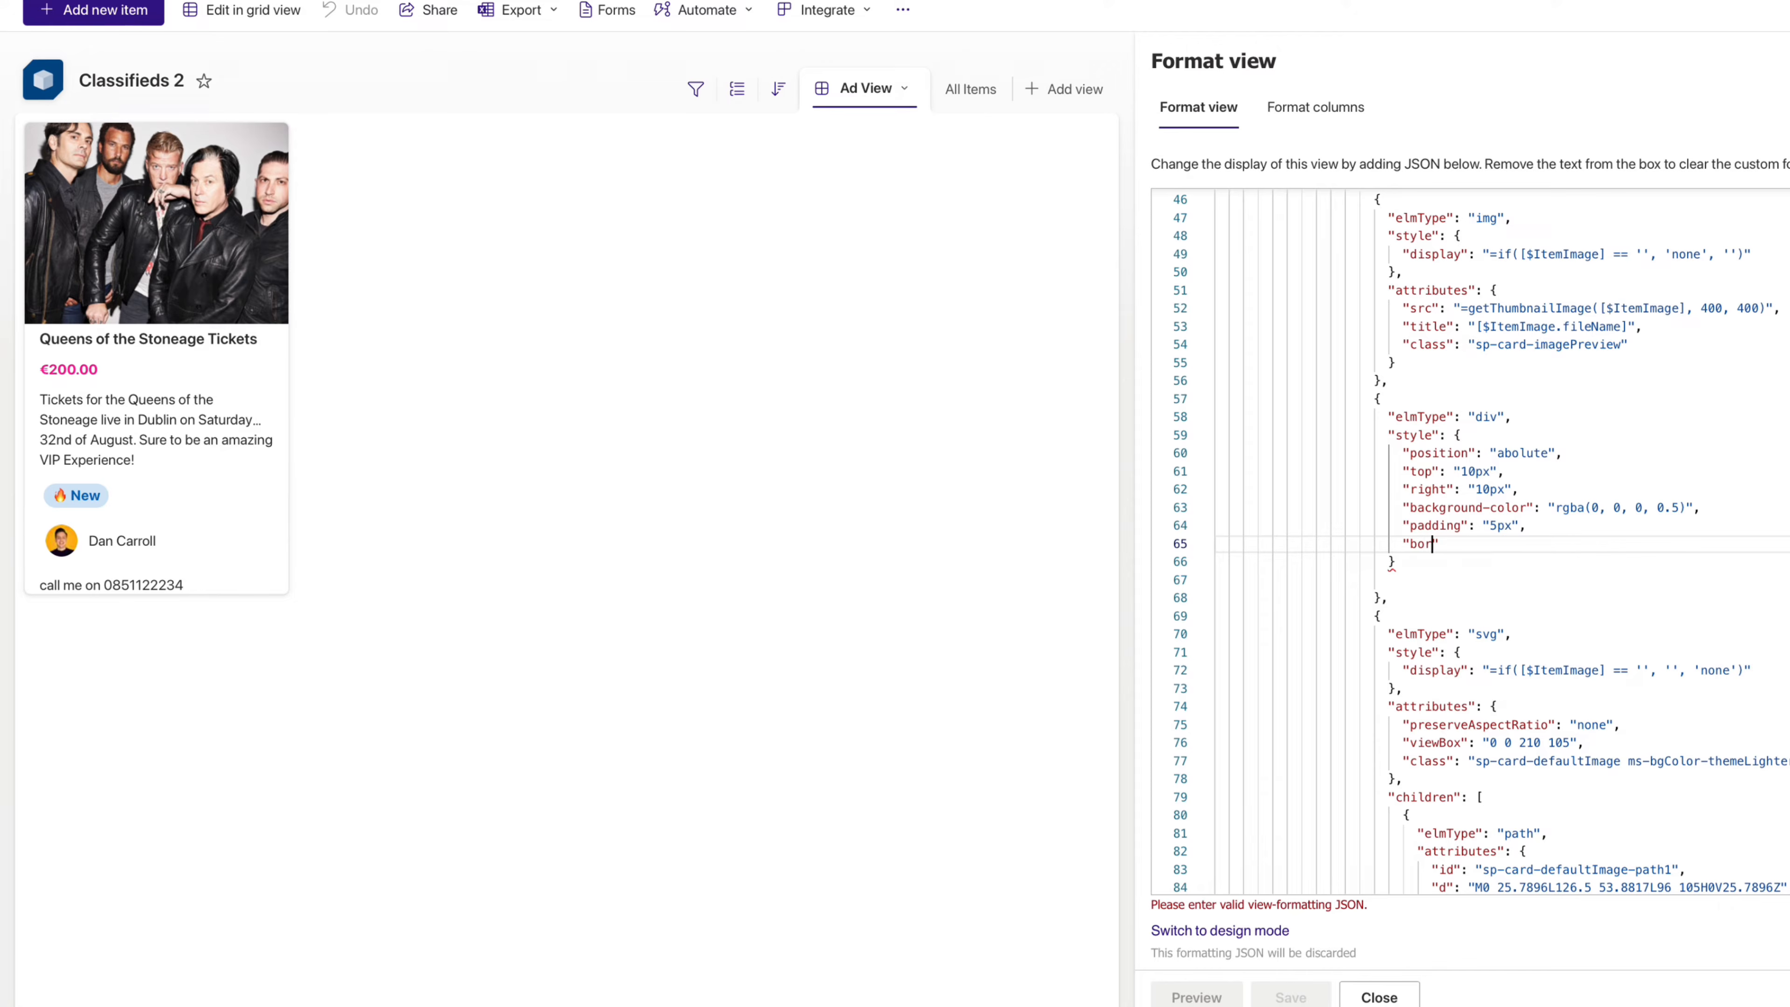
pyautogui.write('border-radius": "3px",')
pyautogui.press('Return')
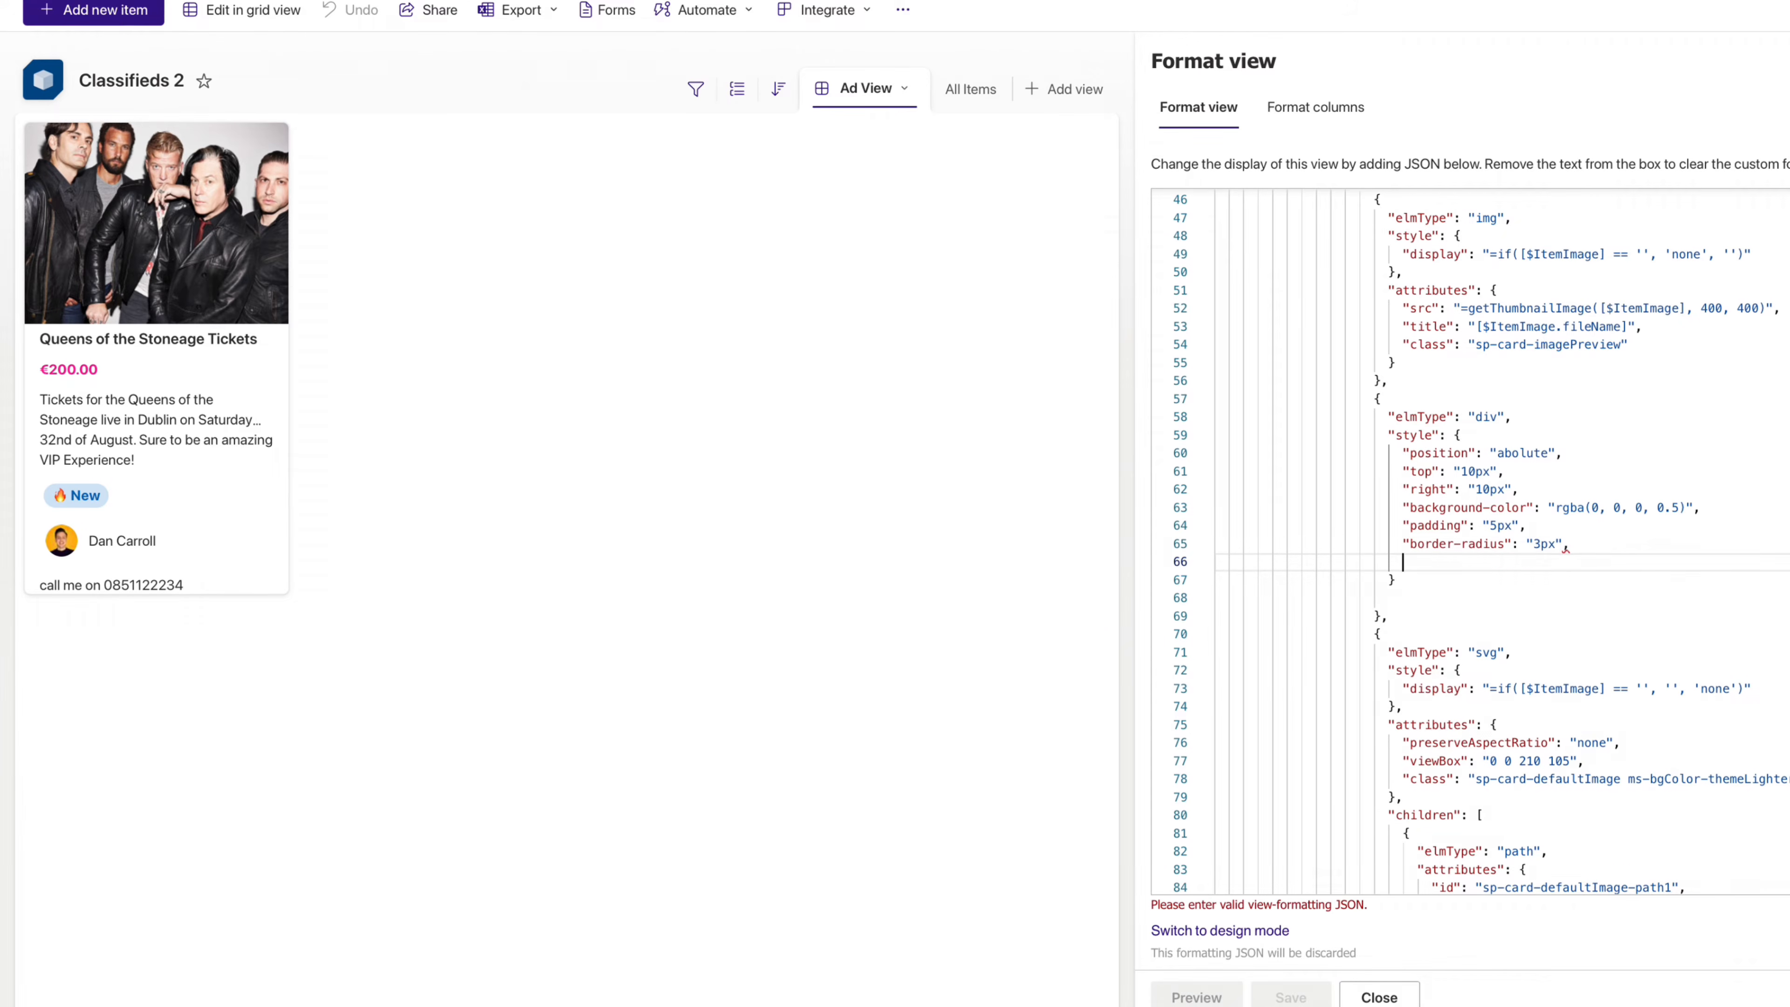
pyautogui.write('"z-index')
pyautogui.press('Right')
pyautogui.write(': "1"')
pyautogui.press('Down')
pyautogui.write(',')
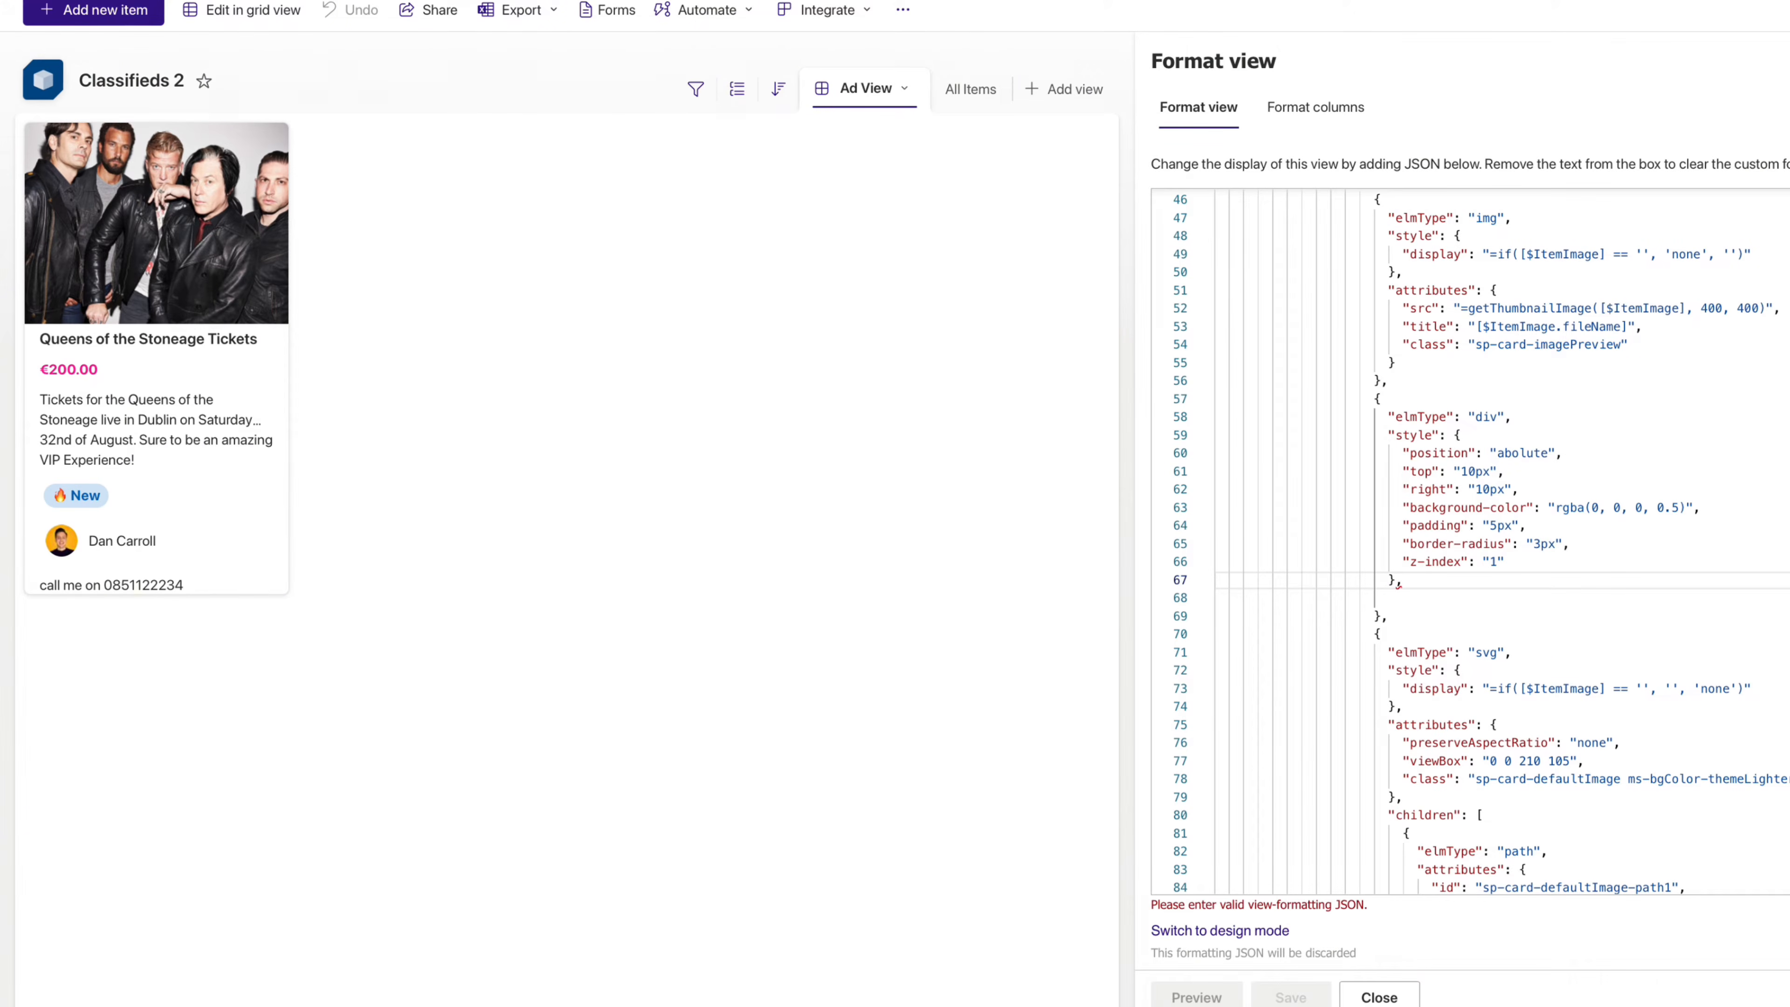
# - Add a children list with a child using columnFormatterReference [$Status]
pyautogui.press('Return')
pyautogui.write('"children":')
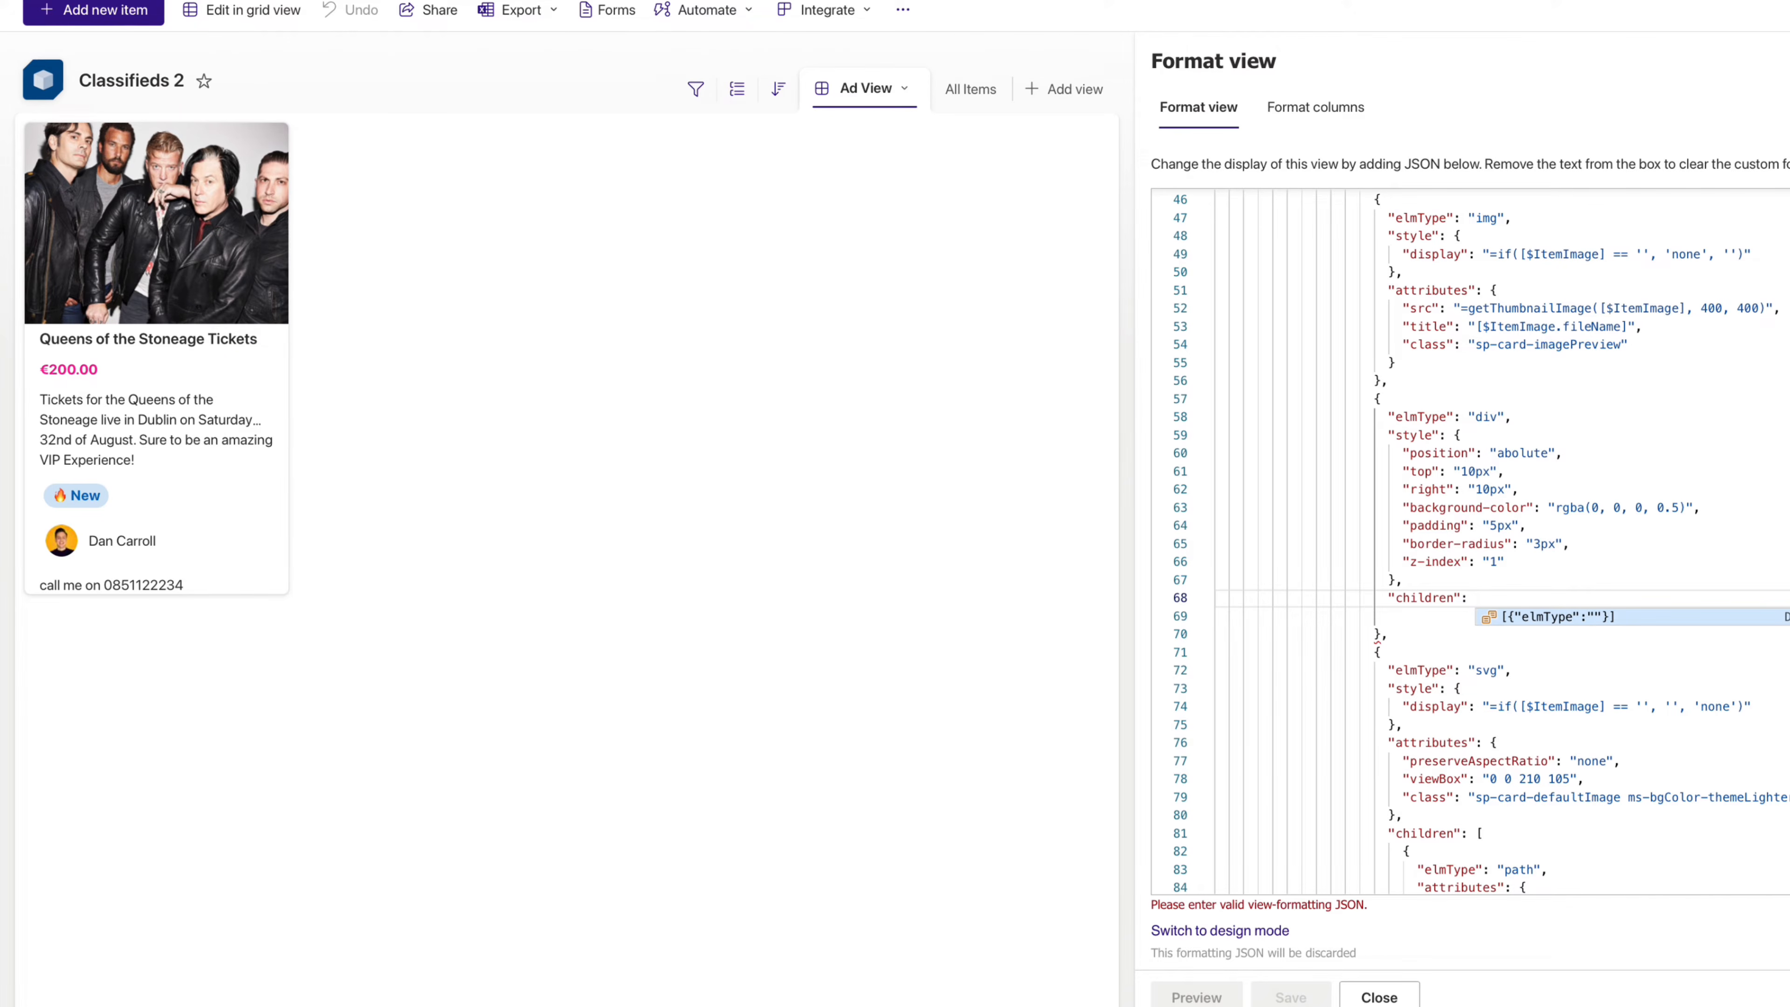
pyautogui.write('[')
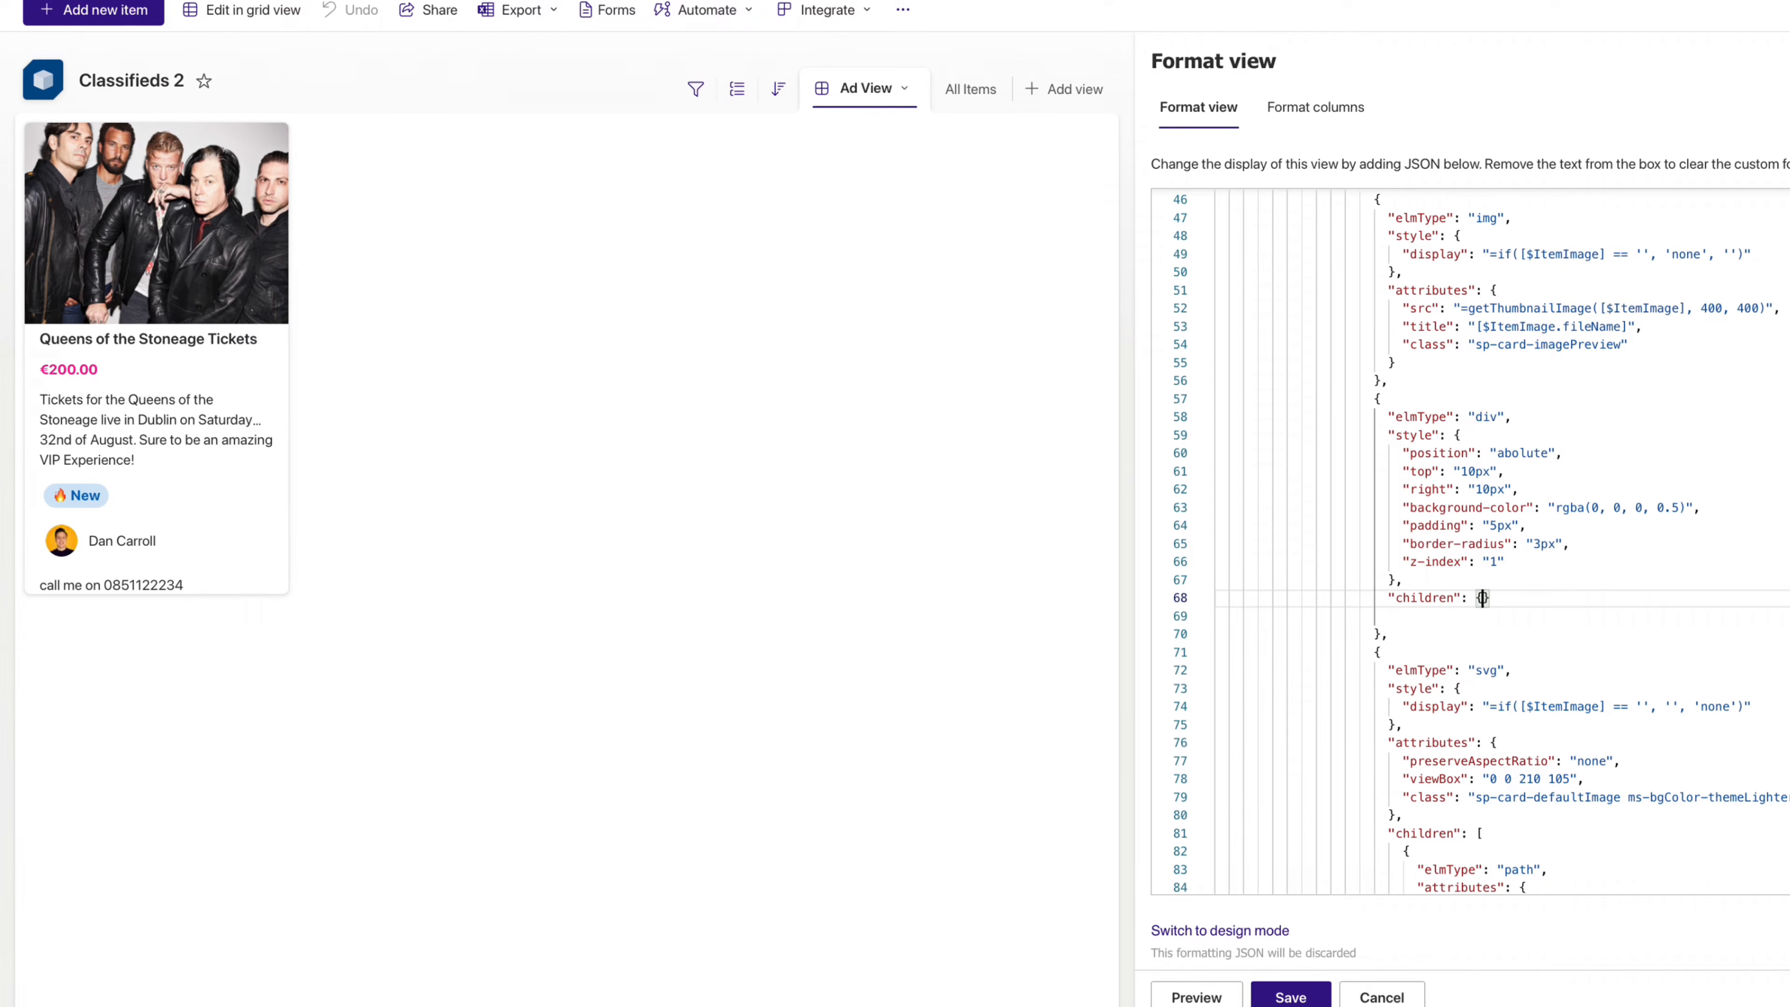
pyautogui.press('Return')
pyautogui.write('{')
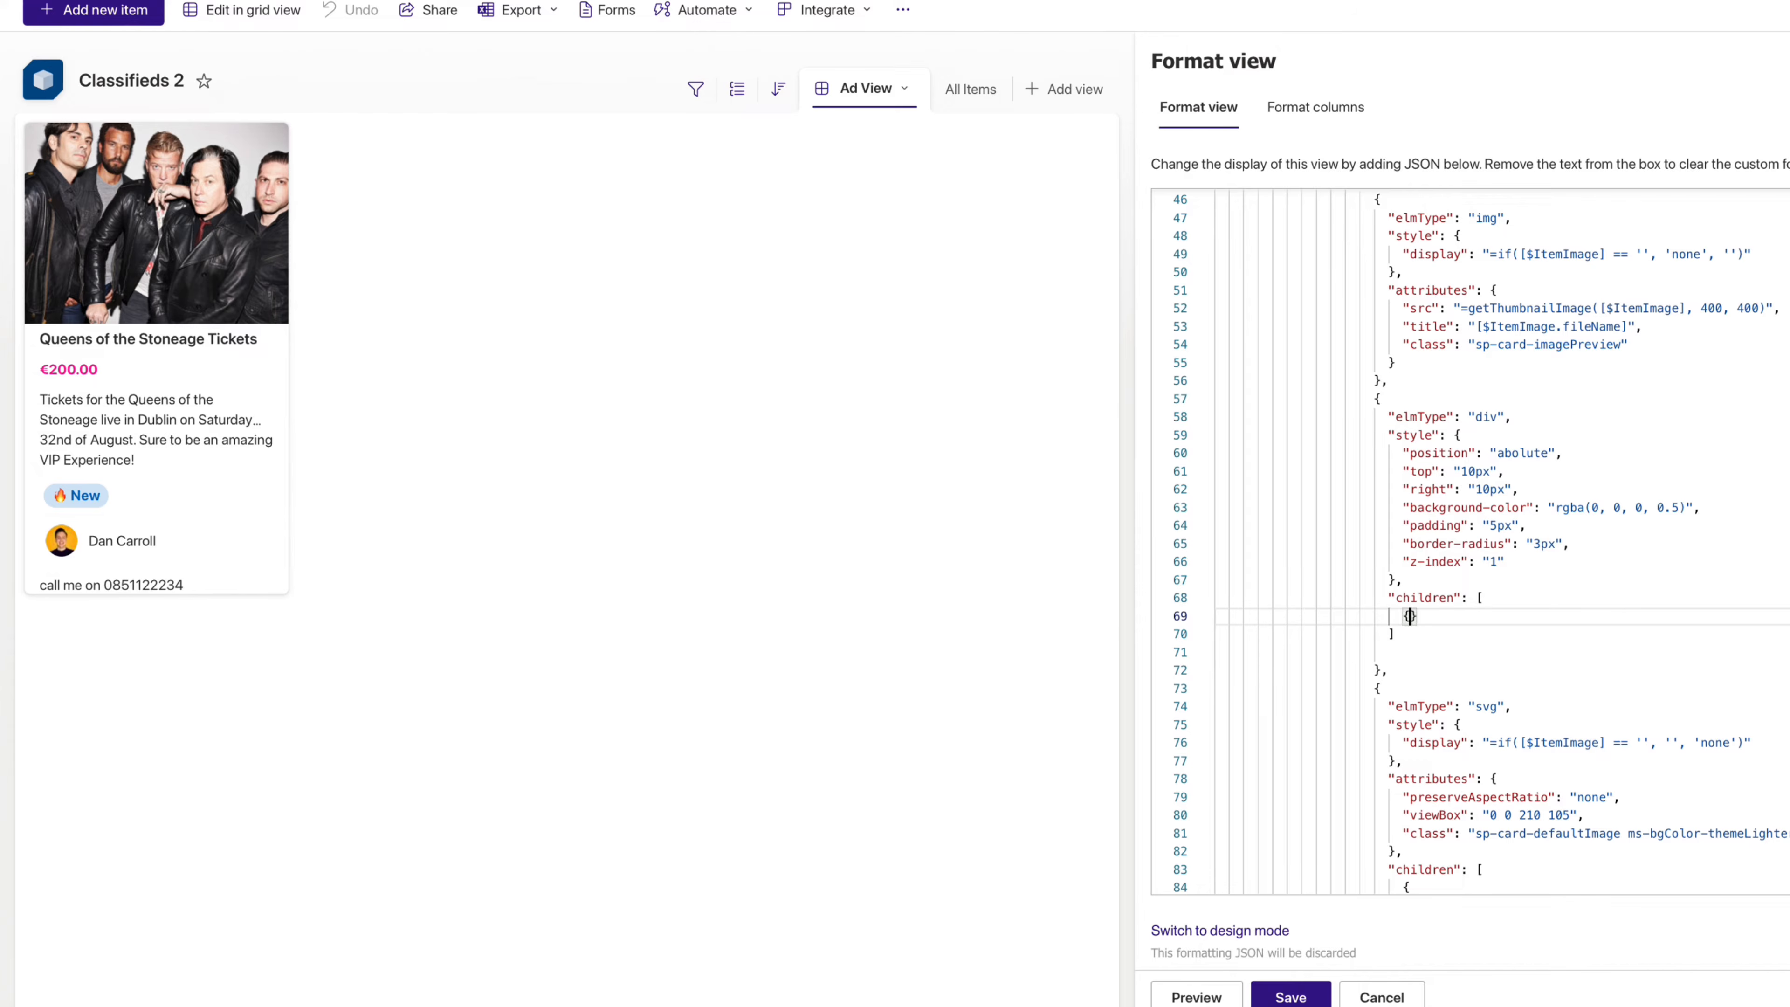
pyautogui.press('Return')
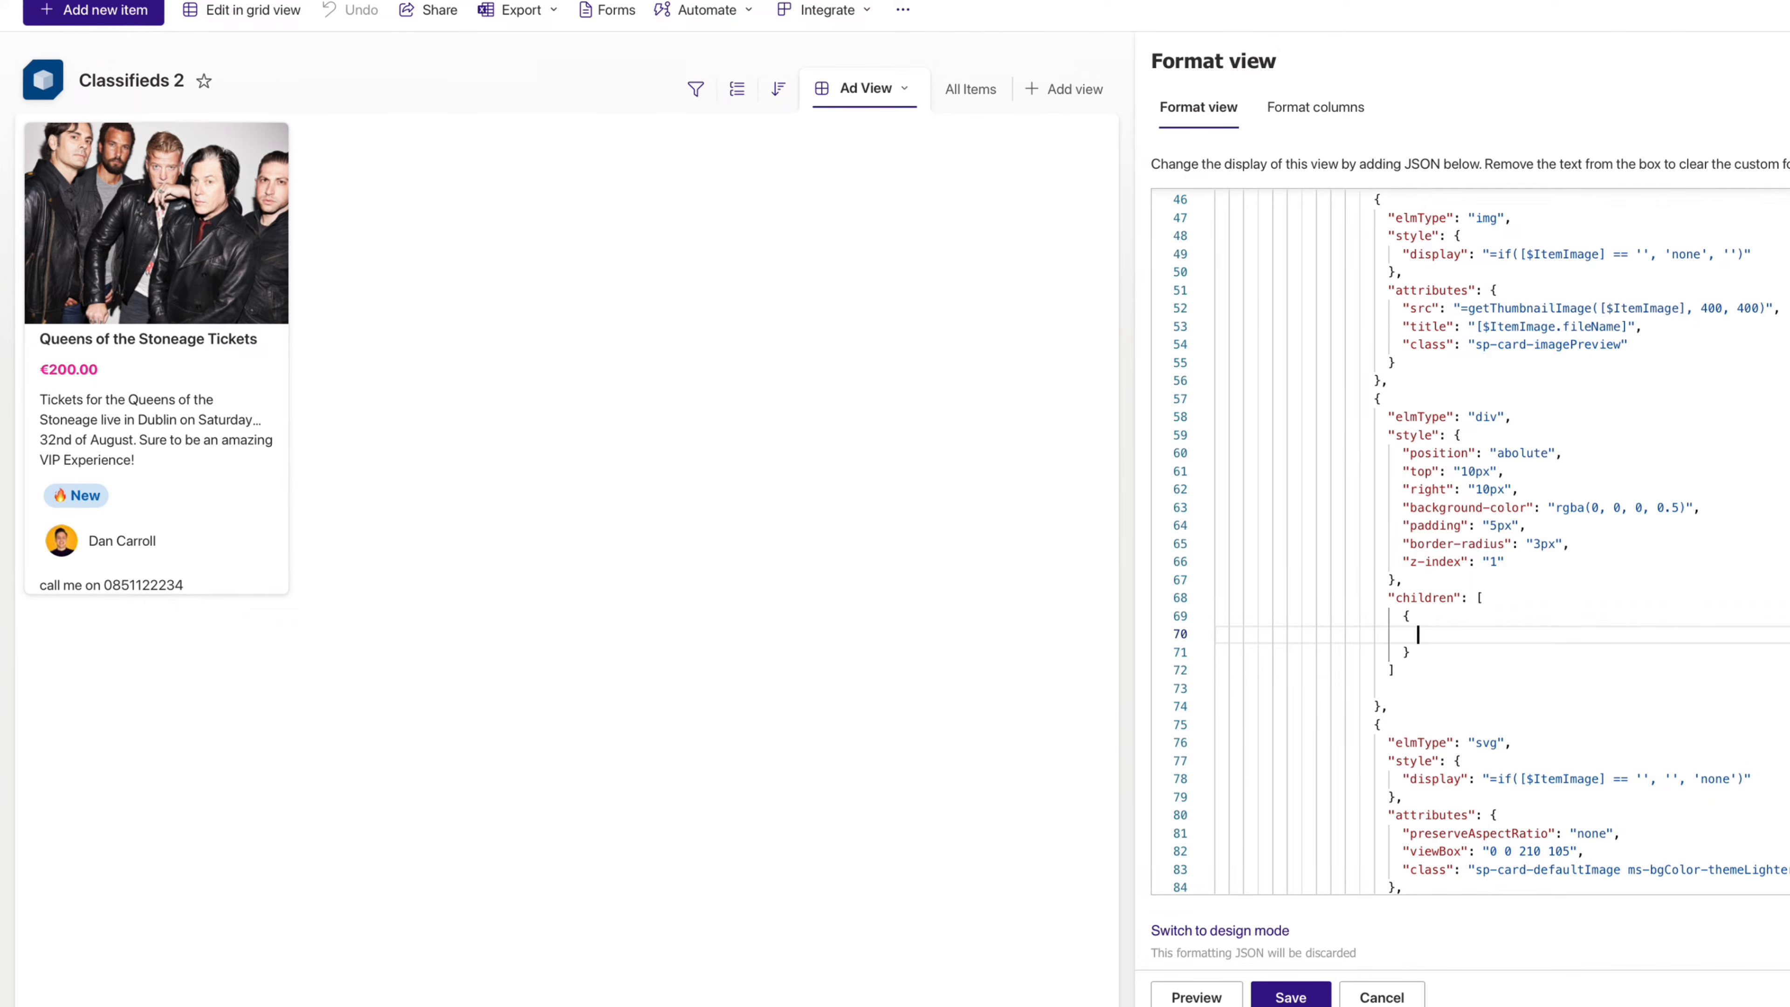
pyautogui.write('"columnFormatterReference"')
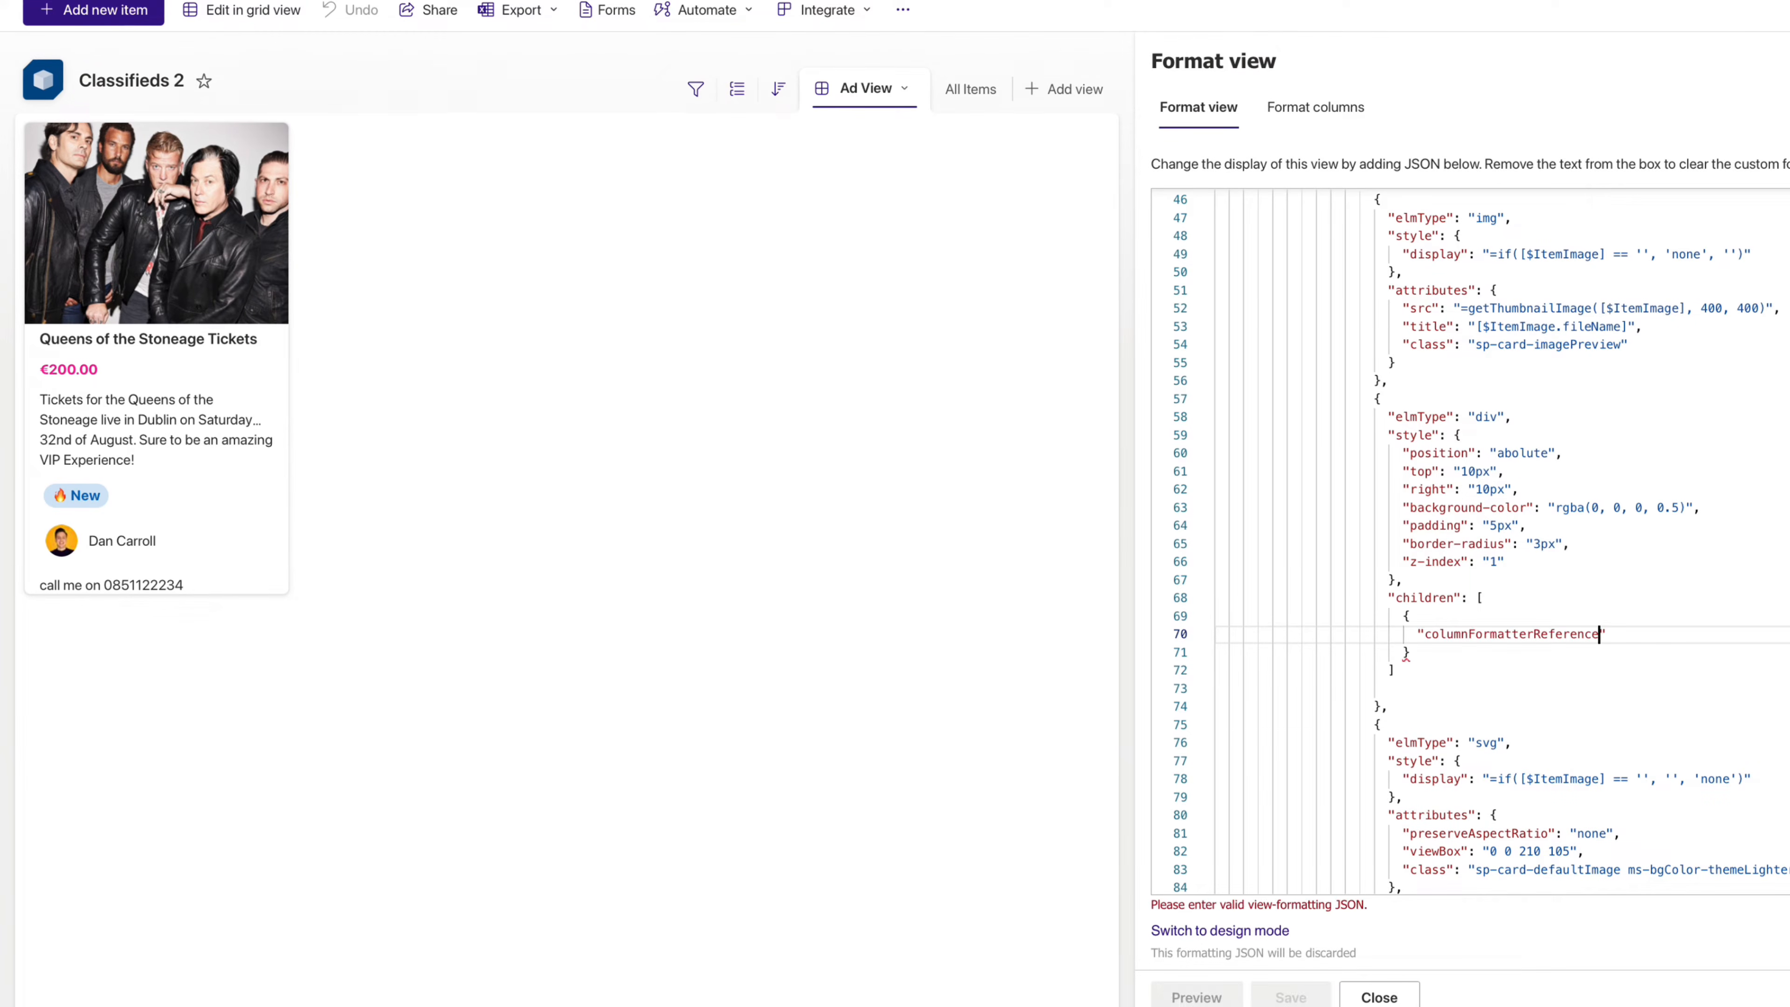
pyautogui.write(': "[$')
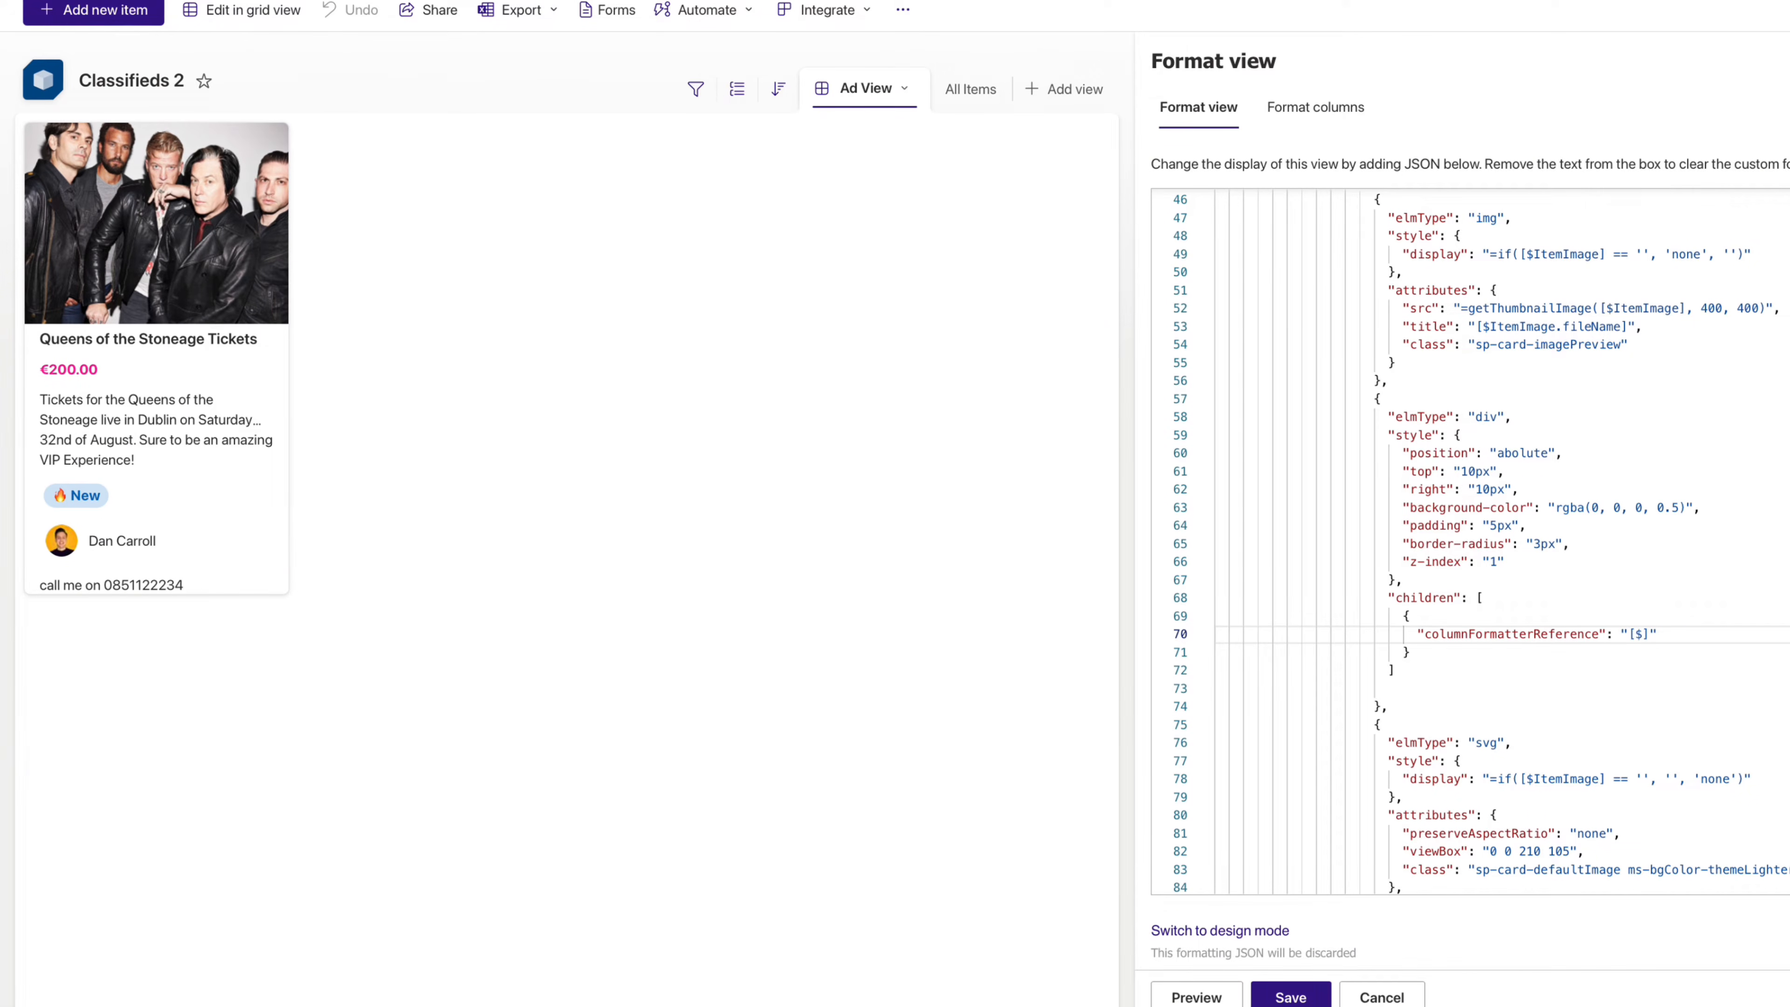
pyautogui.write('Status')
# - Preview the badge, correct the typo 'abolute' to 'absolute', and preview again
pyautogui.click(1227, 994)
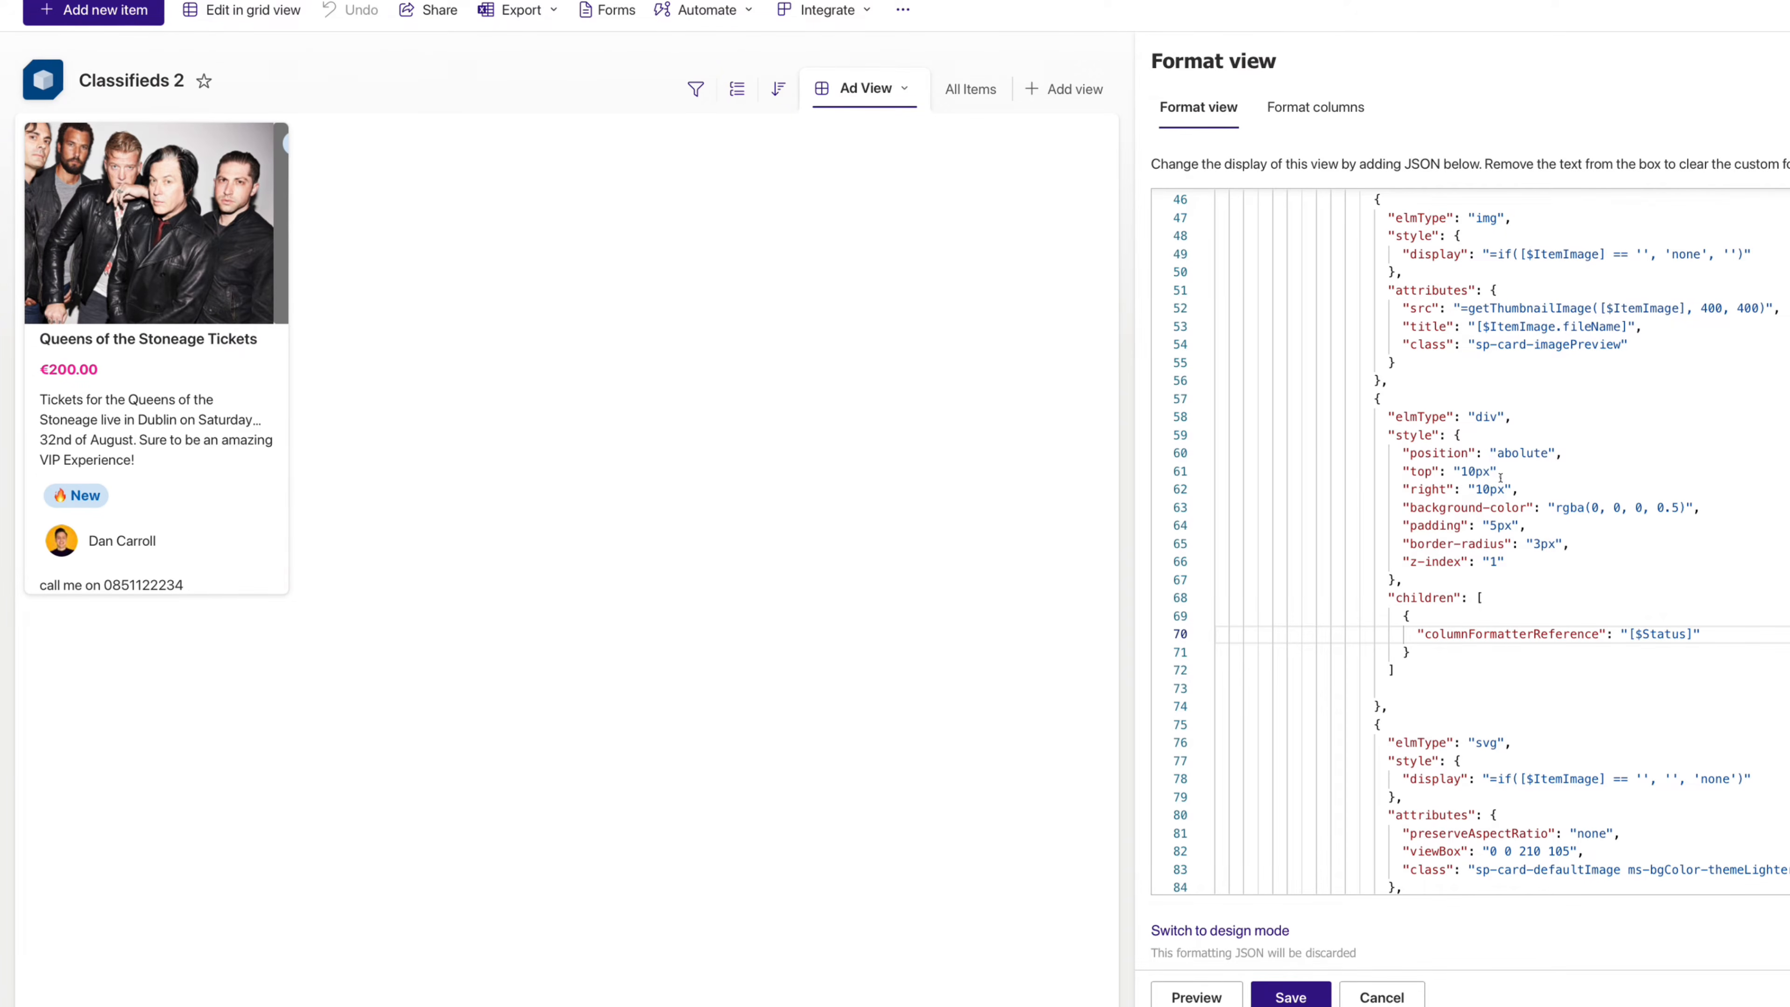
pyautogui.doubleClick(1522, 453)
pyautogui.scroll(-1, 1522, 453)
pyautogui.write('absolute')
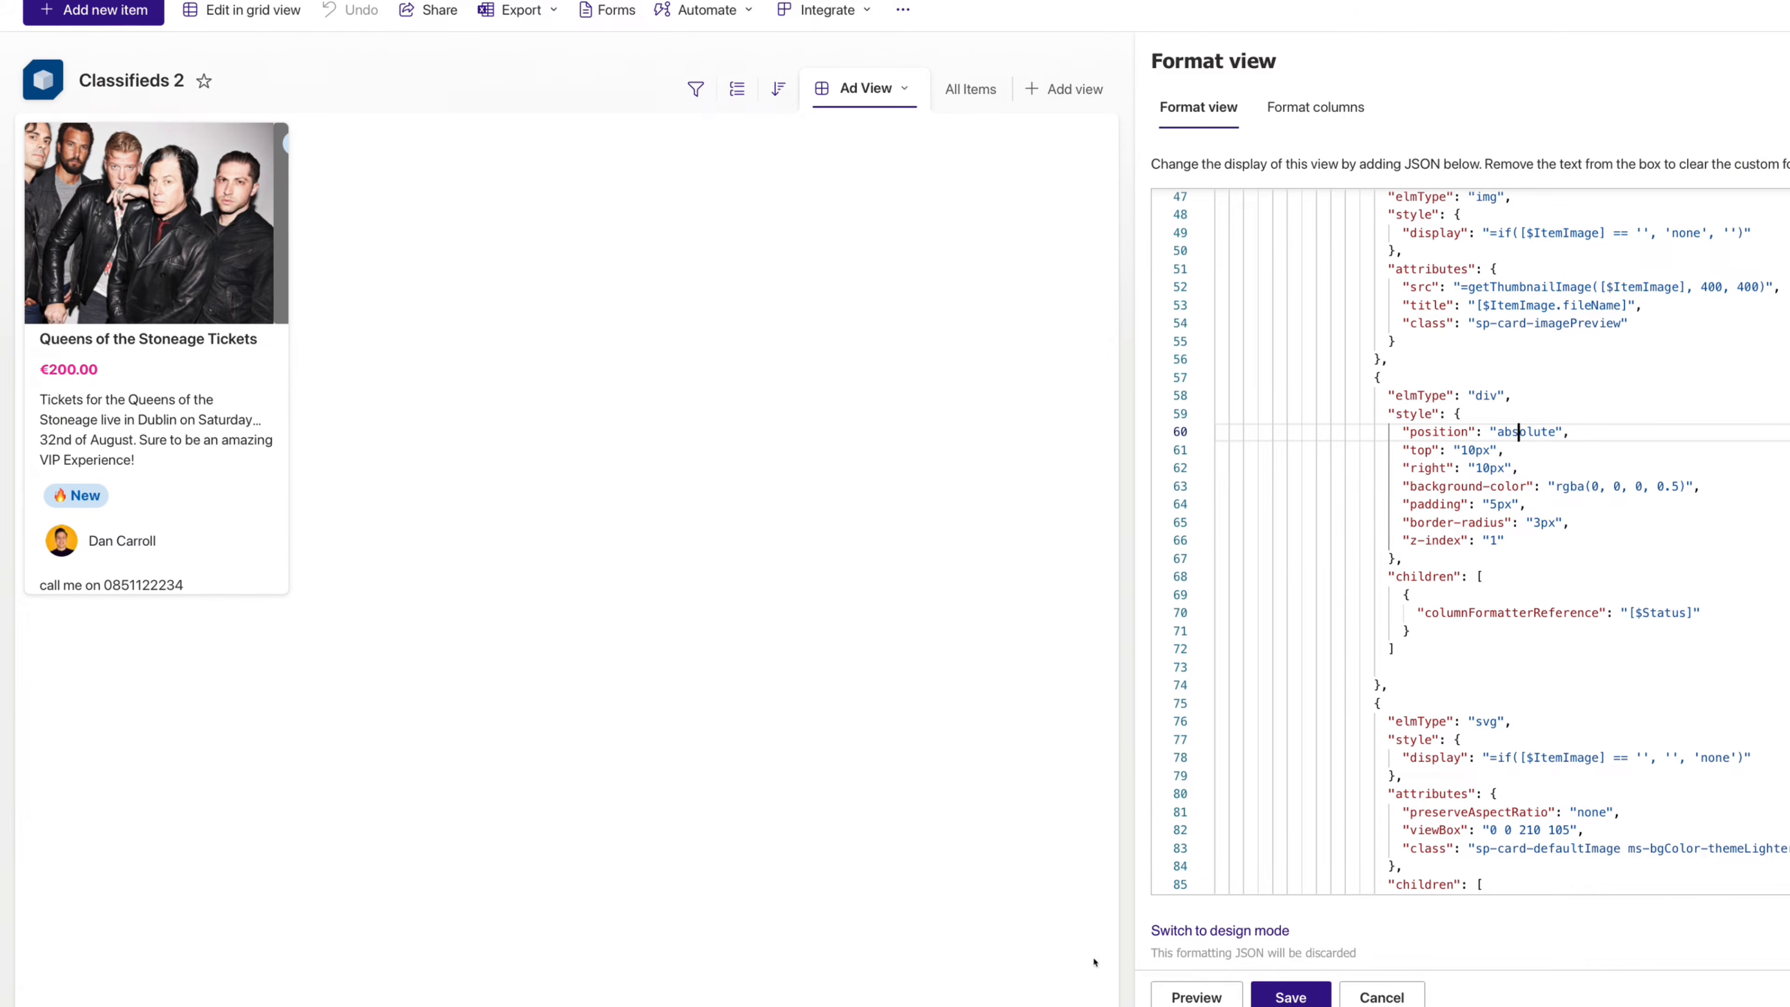
pyautogui.click(1197, 995)
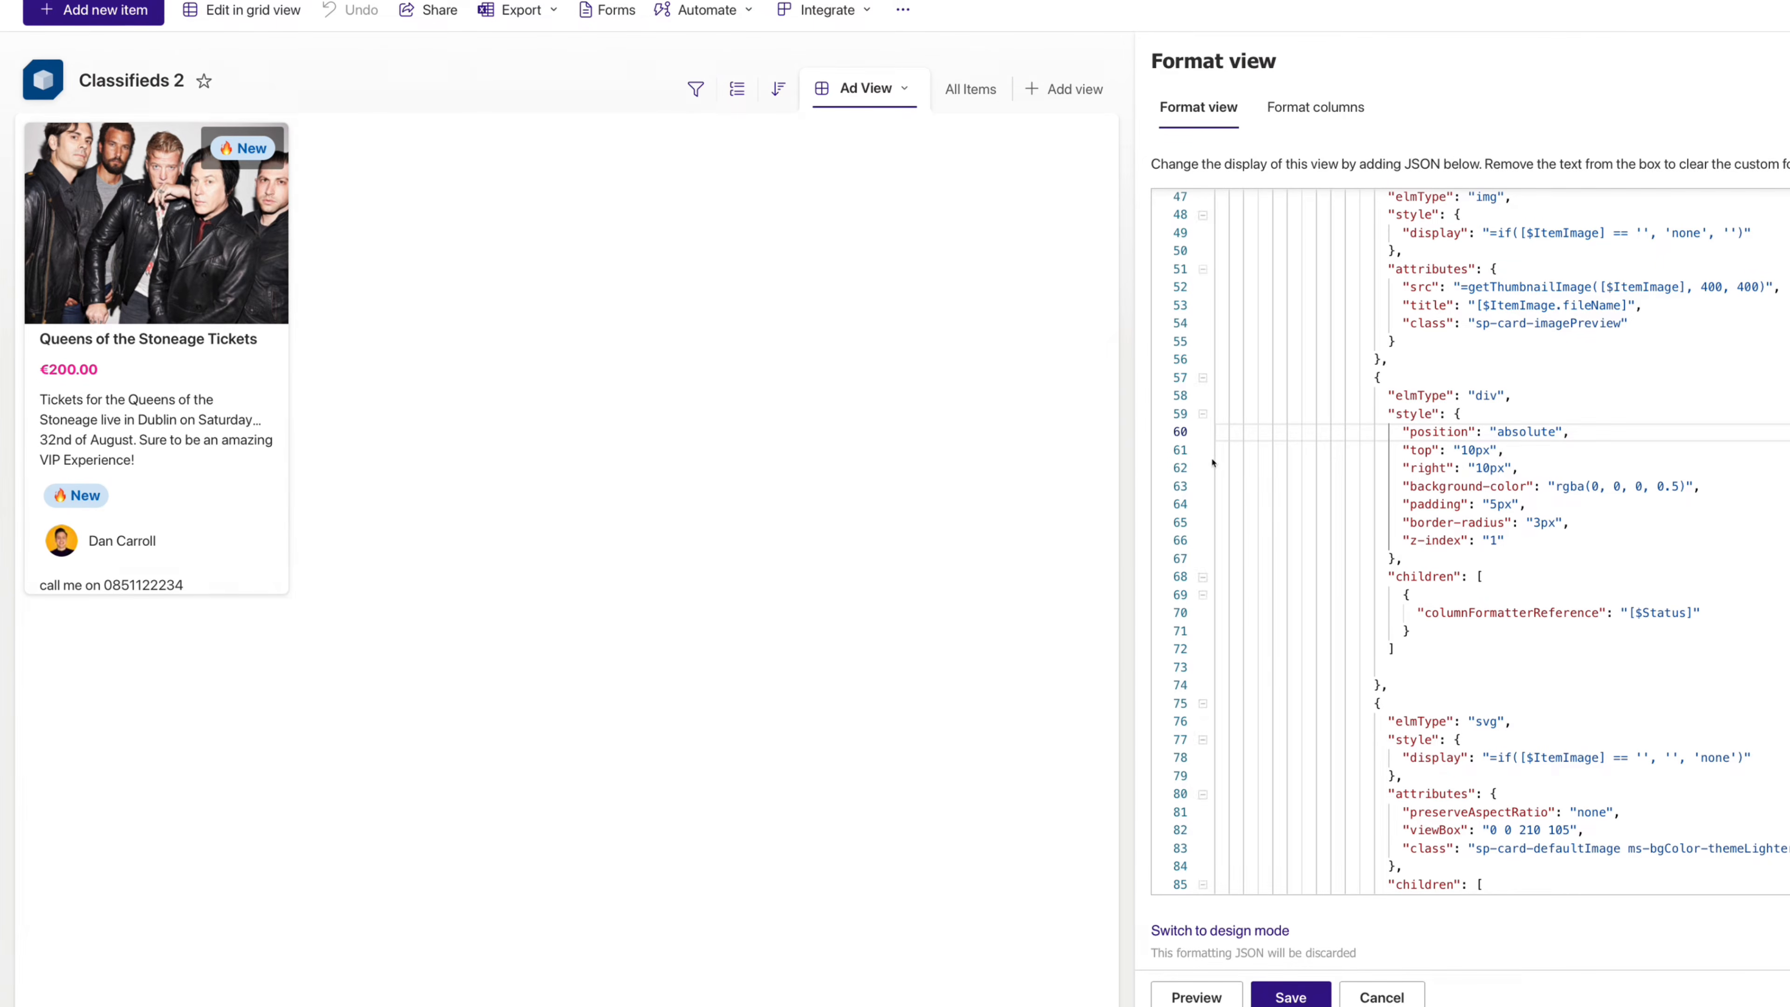
# - Place the caret at the start of the displayColumnContainer status block under the description
pyautogui.scroll(-5, 1364, 441)
pyautogui.scroll(2, 1365, 440)
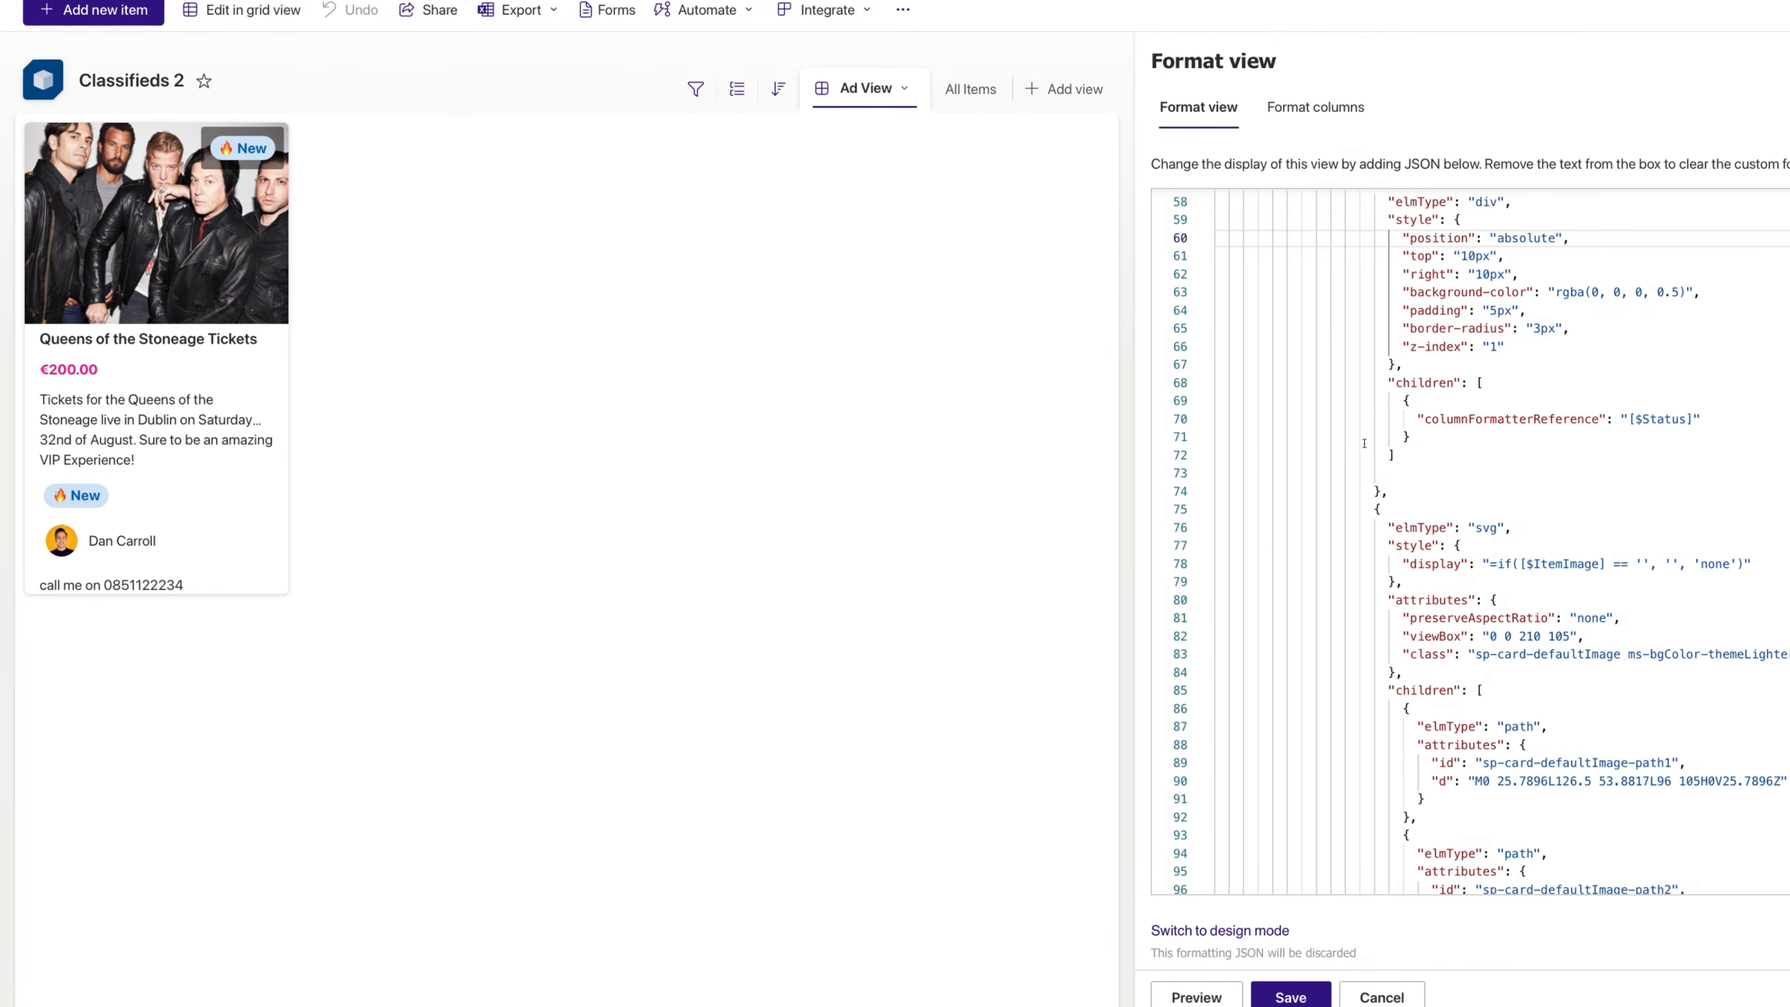
pyautogui.scroll(-17, 1457, 455)
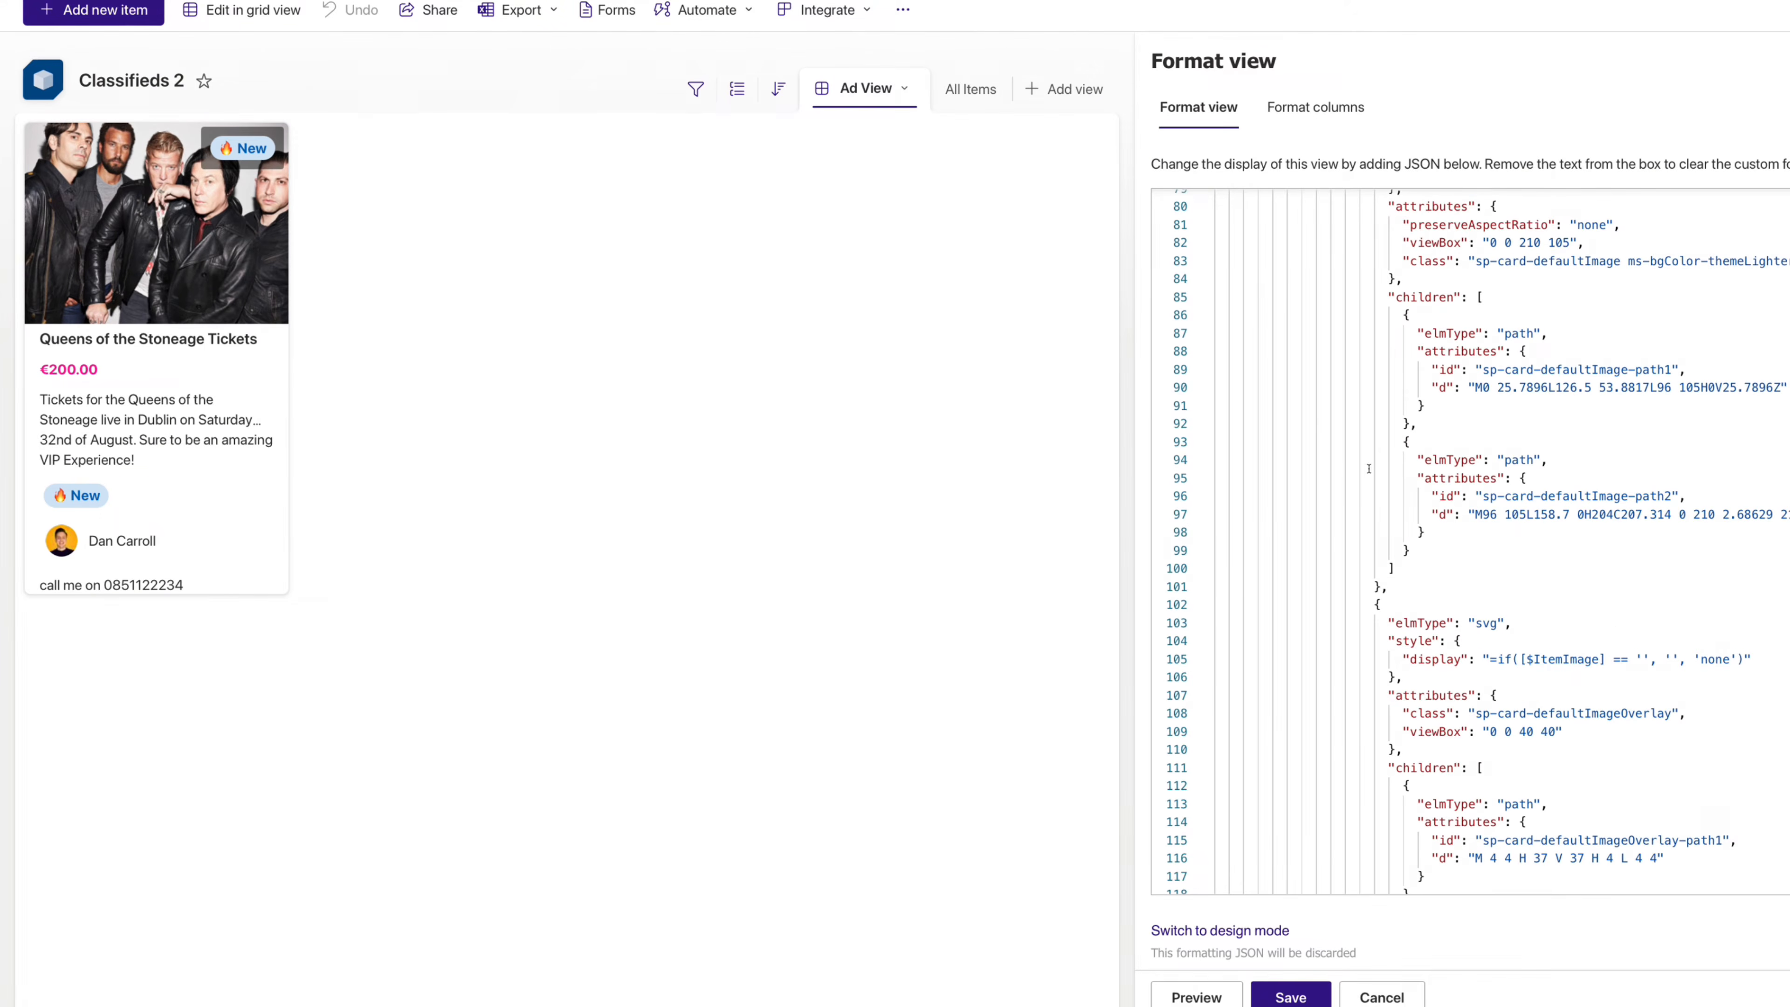
pyautogui.scroll(-20, 1362, 477)
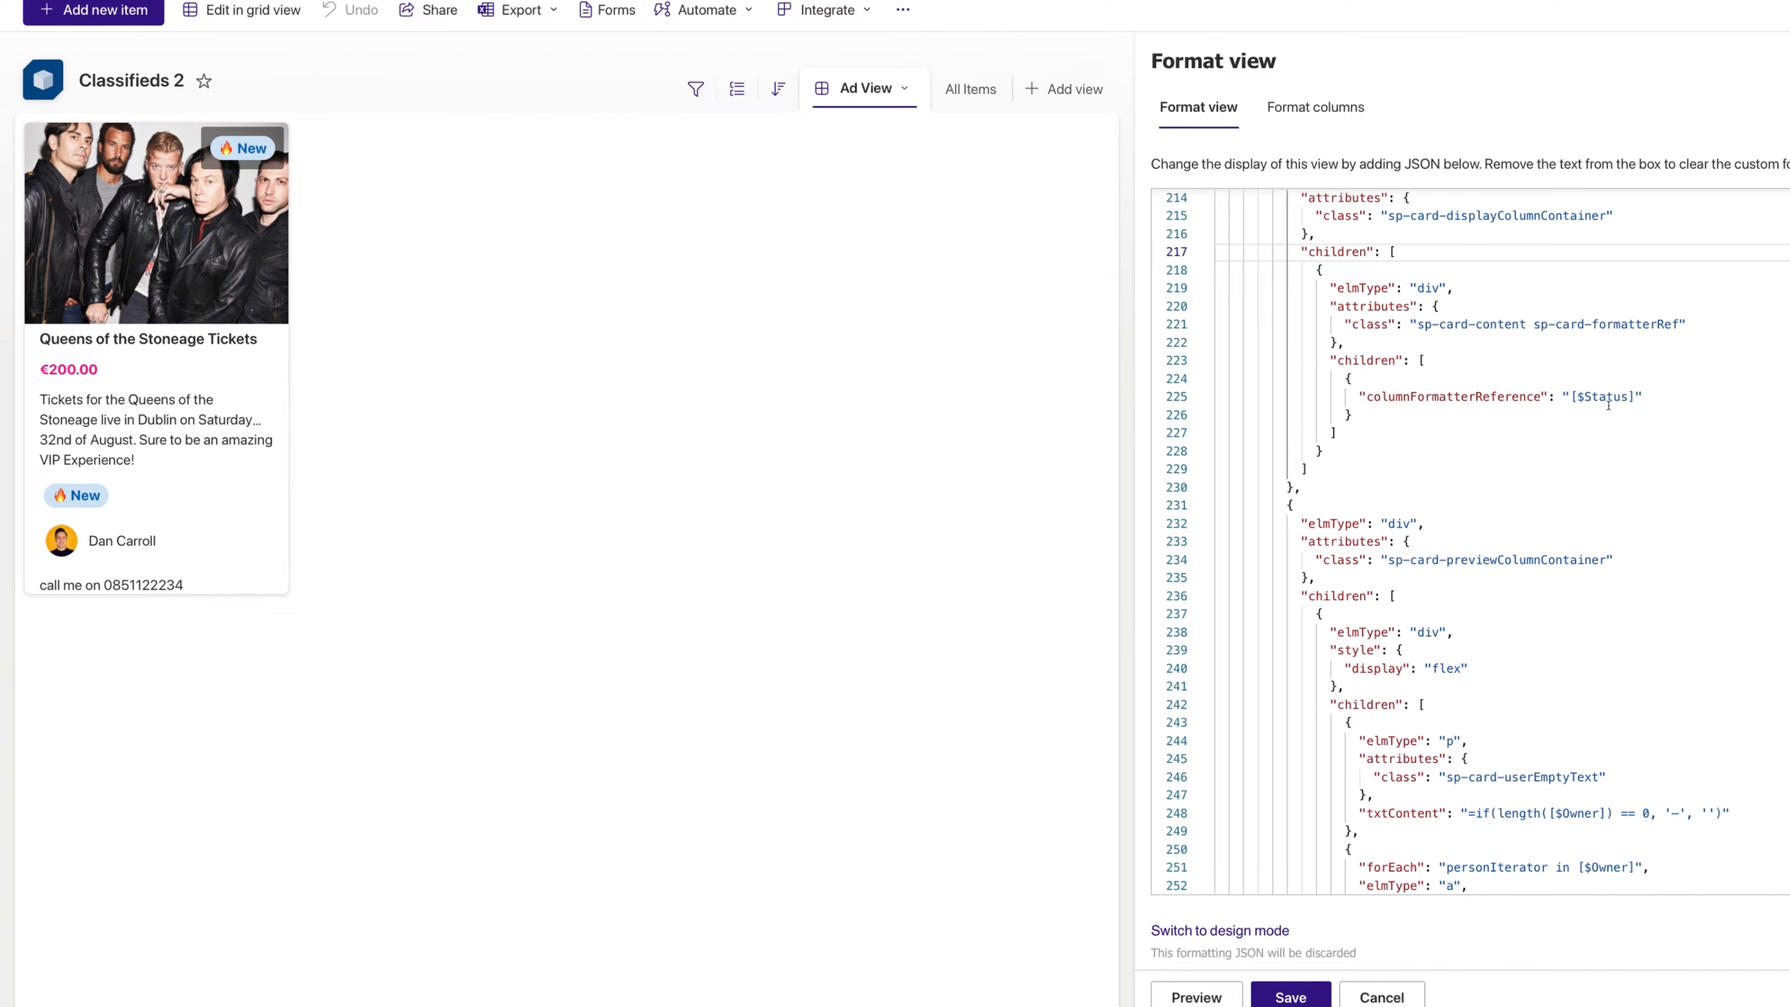
pyautogui.click(1381, 287)
pyautogui.scroll(1, 1381, 287)
pyautogui.click(1395, 234)
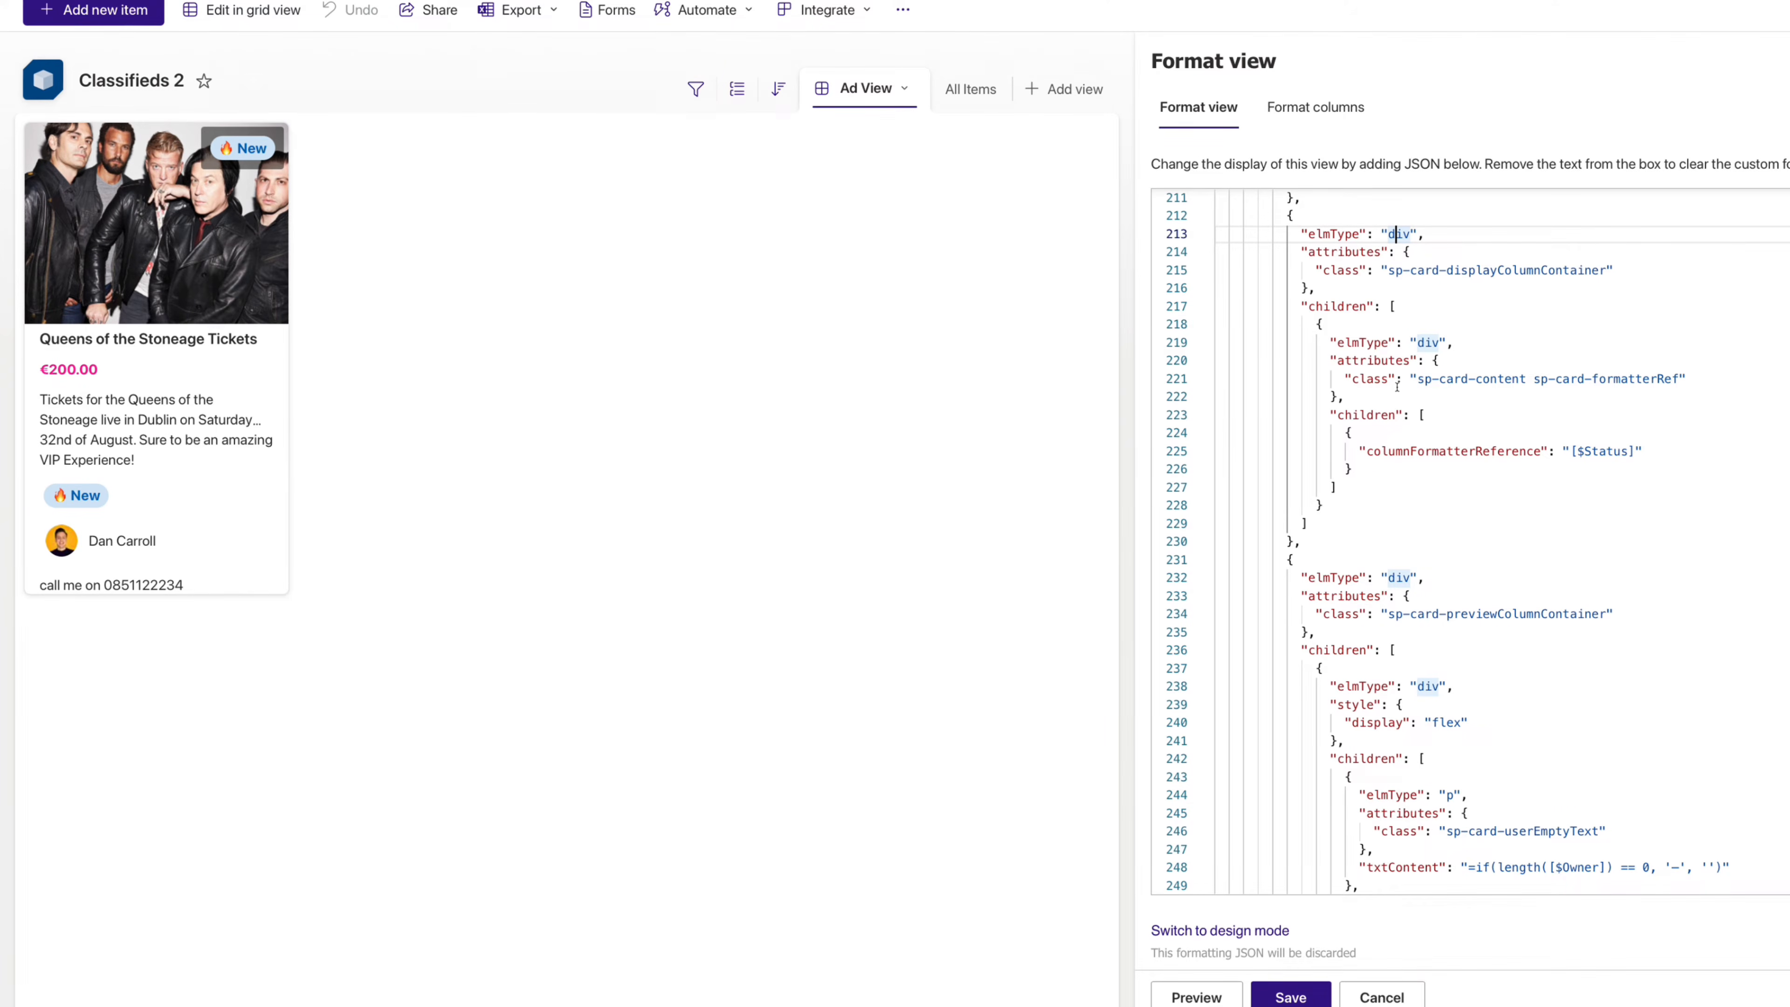
pyautogui.click(1387, 232)
pyautogui.press('Left')
pyautogui.press('Left')
pyautogui.press('Left')
pyautogui.press('Up')
pyautogui.press('Right')
pyautogui.press('Up')
pyautogui.press('Right')
pyautogui.press('Right')
pyautogui.press('Right')
pyautogui.press('Right')
pyautogui.press('Right')
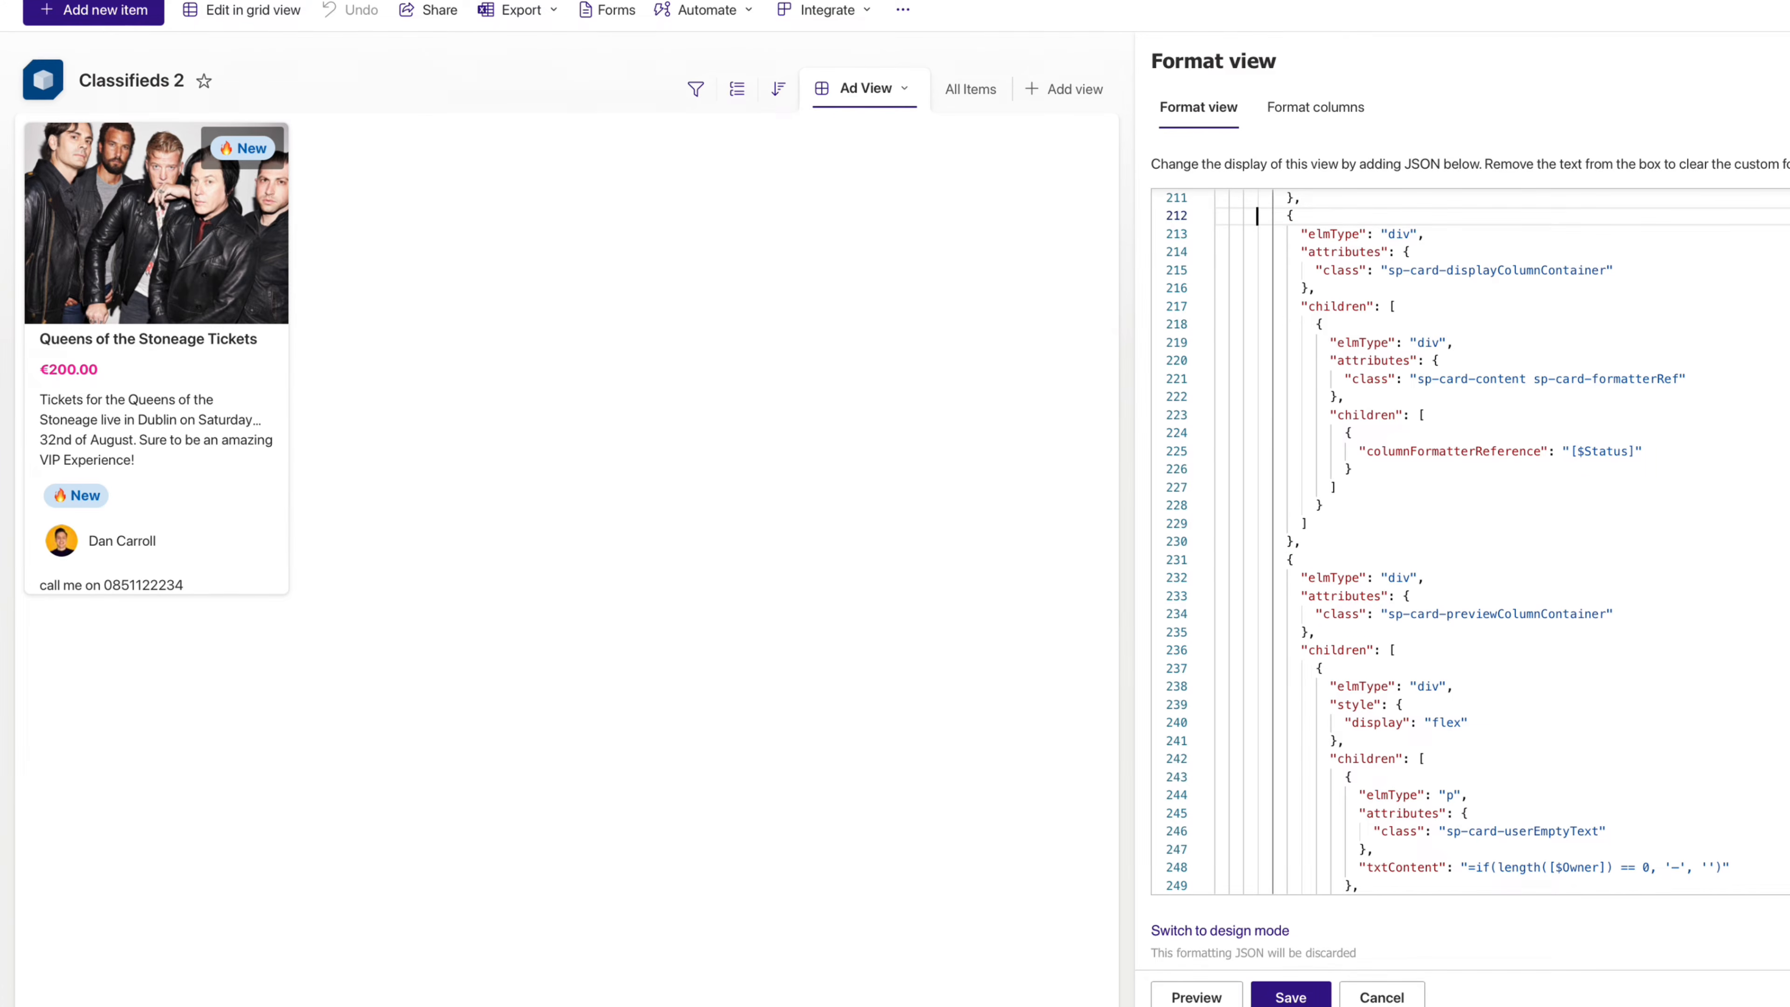
pyautogui.press('Home')
# - Delete the duplicate status block (lines 212–230), preview the card, and close the Format view pane
pyautogui.hotkey('shift', 'Down')
pyautogui.hotkey('shift', 'Down')
pyautogui.hotkey('shift', 'Down')
pyautogui.hotkey('shift', 'Down')
pyautogui.hotkey('shift', 'Down')
pyautogui.hotkey('shift', 'Down')
pyautogui.hotkey('shift', 'Down')
pyautogui.hotkey('shift', 'Down')
pyautogui.hotkey('shift', 'Down')
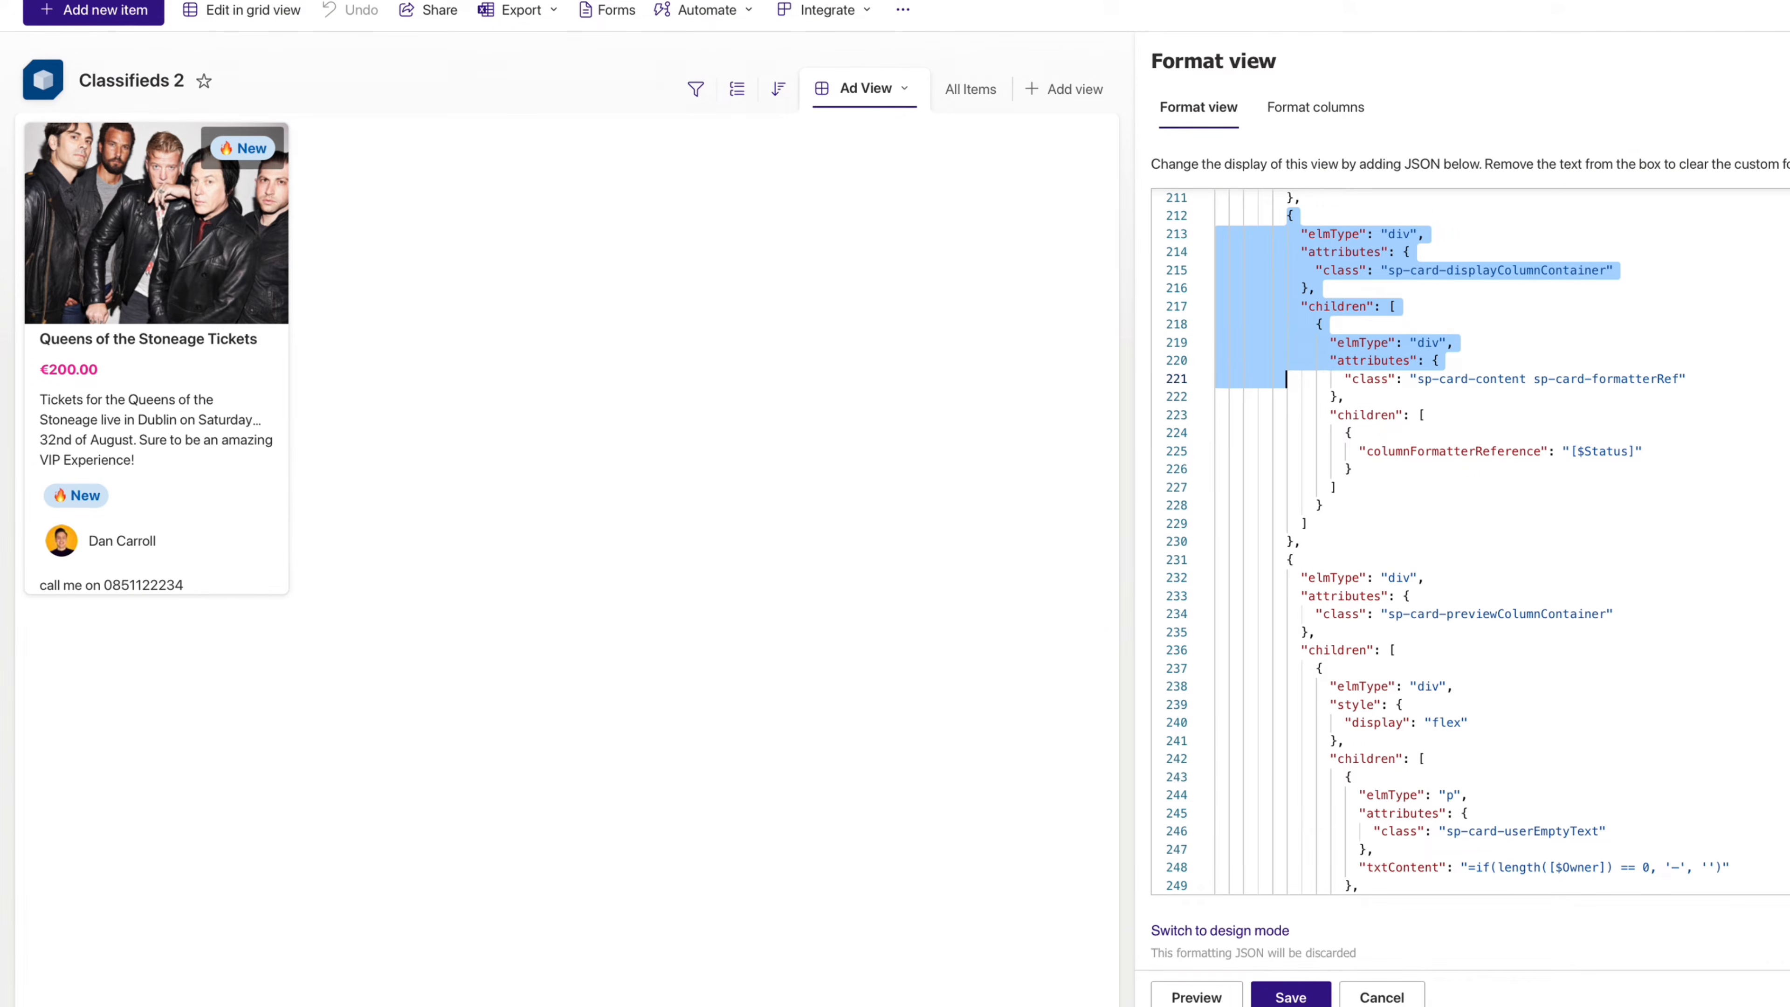
pyautogui.hotkey('shift', 'Down')
pyautogui.hotkey('shift', 'Down')
pyautogui.hotkey('shift', 'Down')
pyautogui.hotkey('shift', 'Down')
pyautogui.hotkey('shift', 'Down')
pyautogui.hotkey('shift', 'Down')
pyautogui.hotkey('shift', 'Down')
pyautogui.hotkey('shift', 'Down')
pyautogui.hotkey('shift', 'Down')
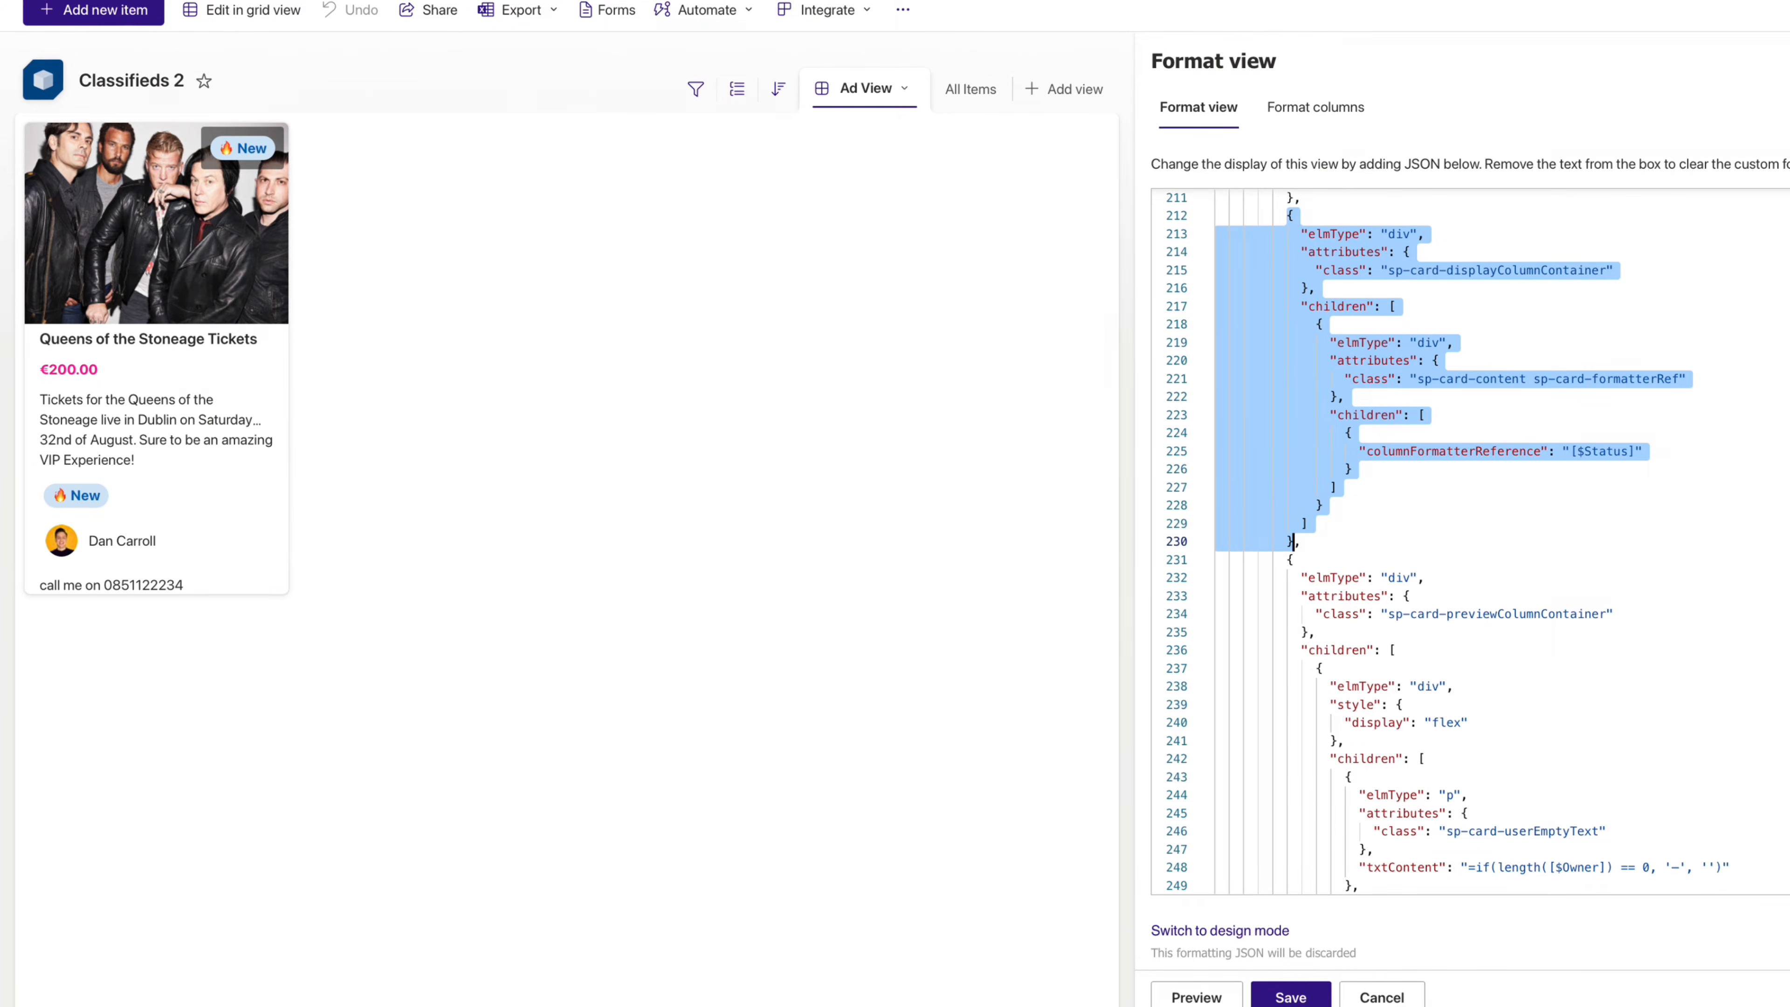
pyautogui.press('BackSpace')
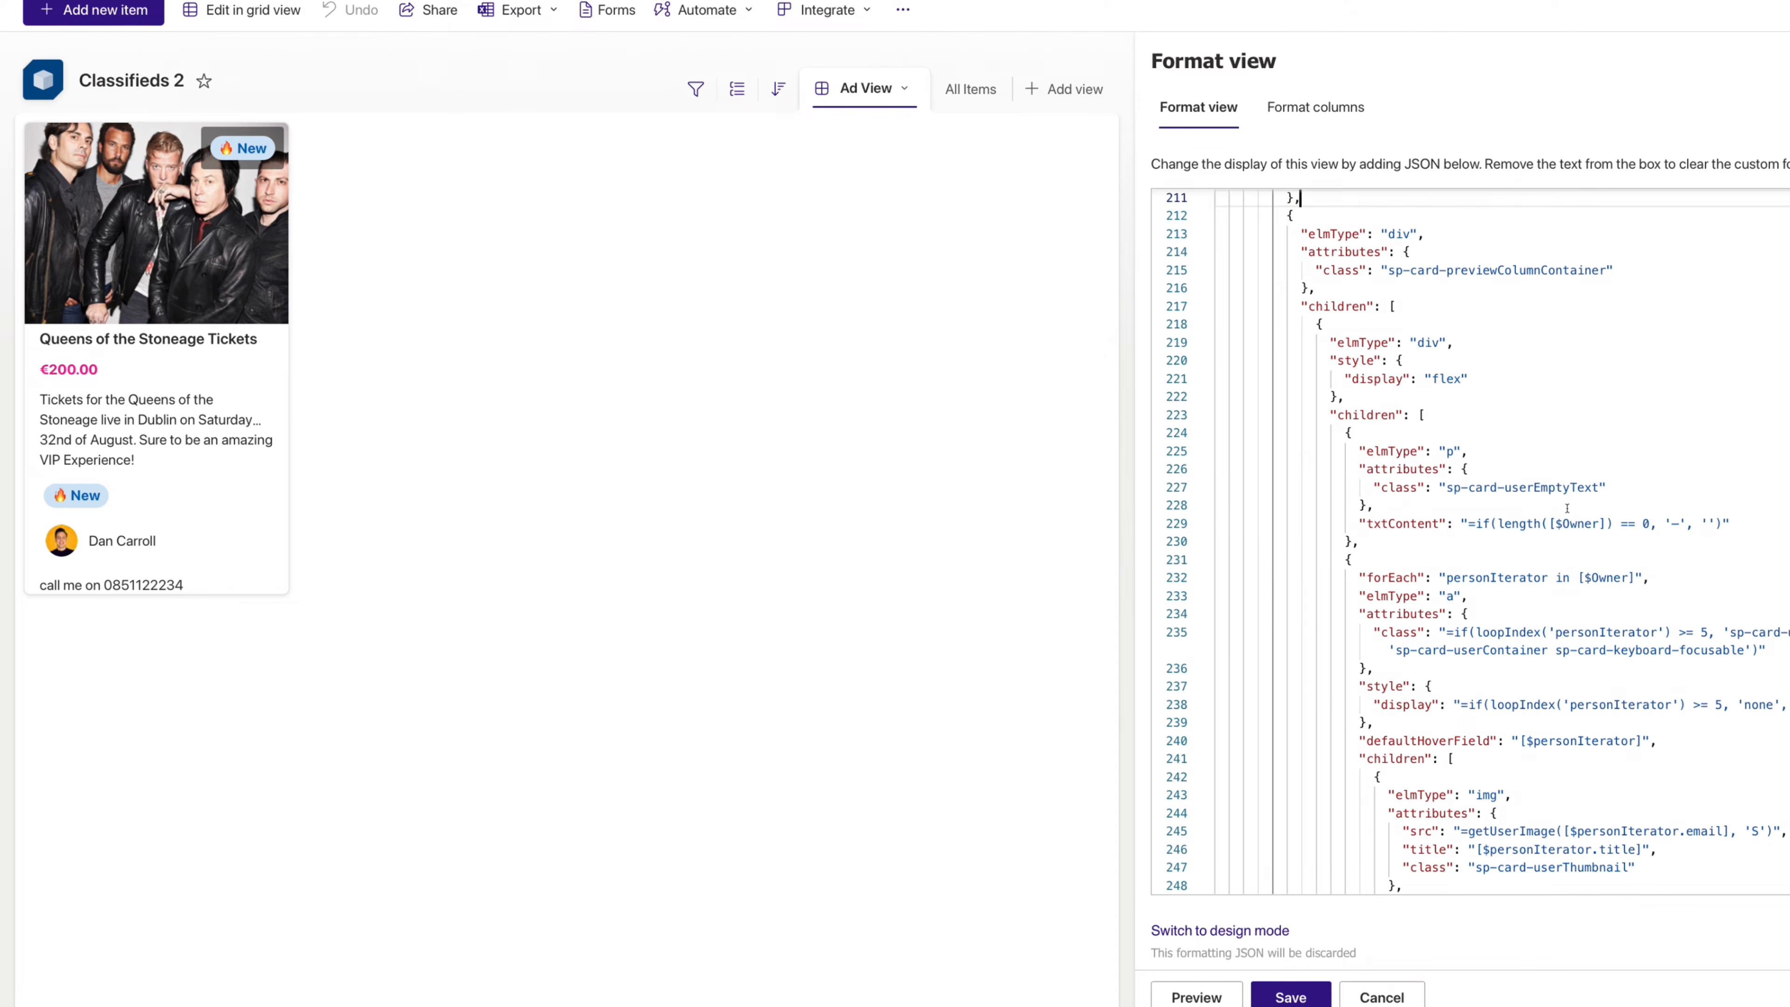
pyautogui.click(1198, 995)
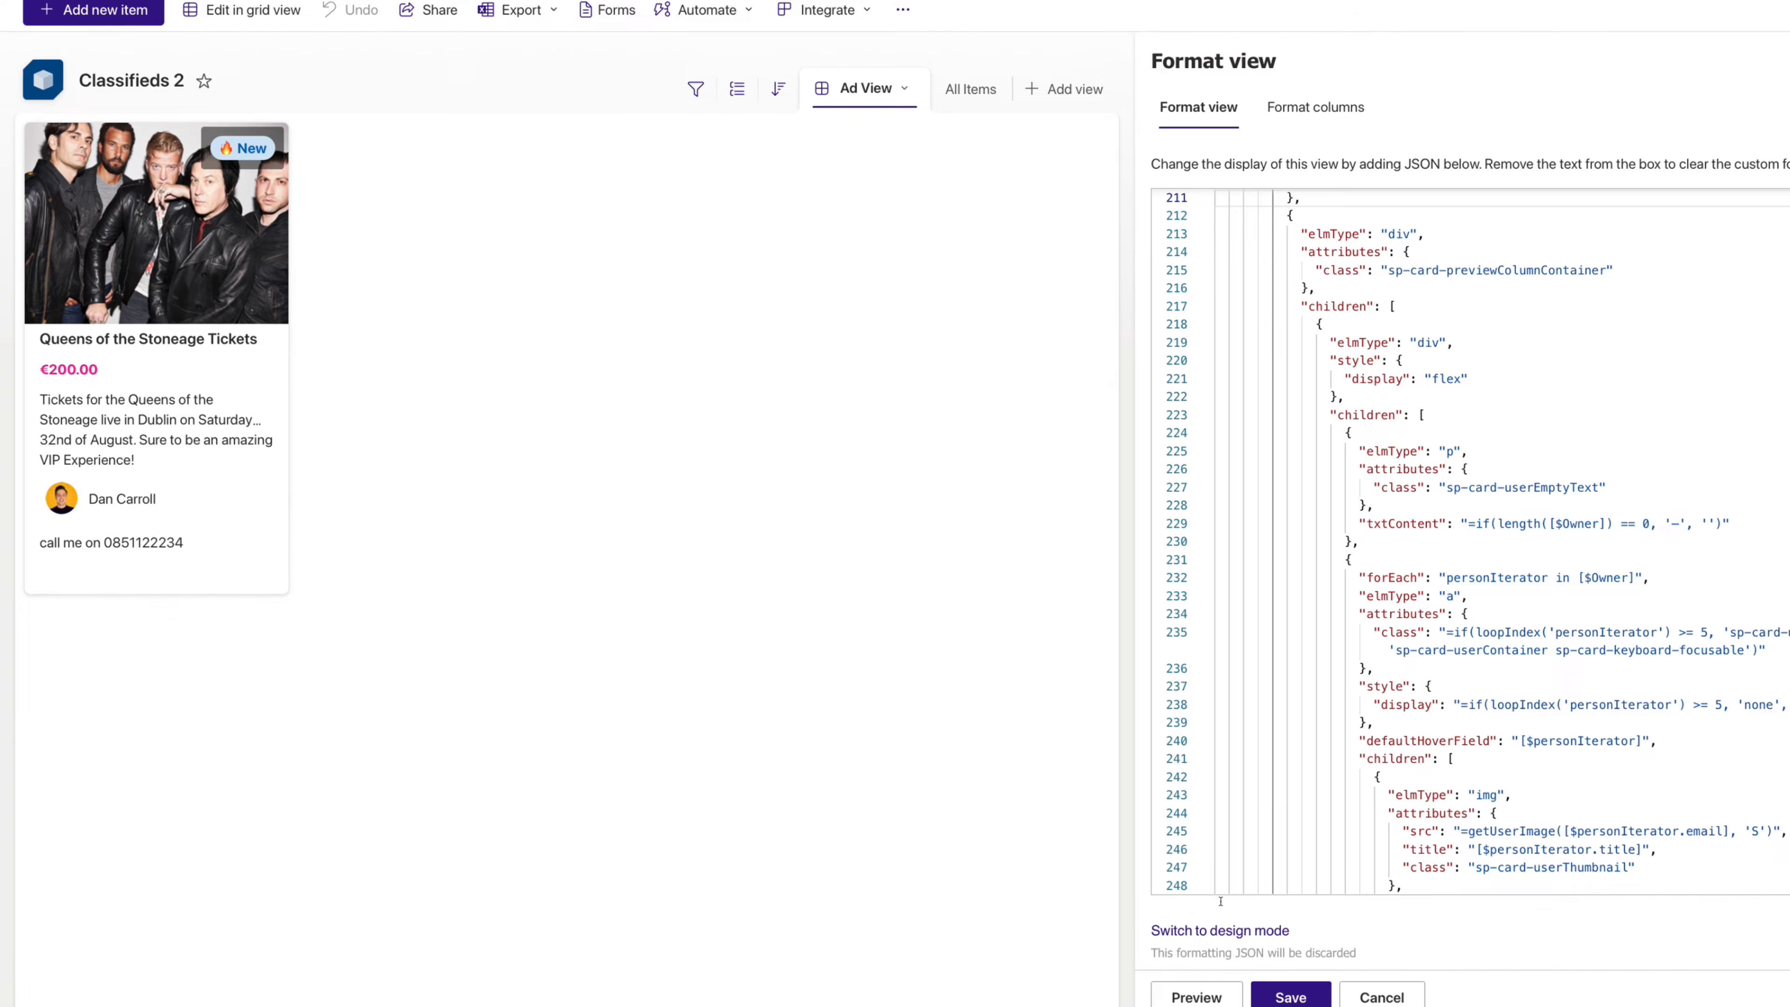
pyautogui.click(1275, 1000)
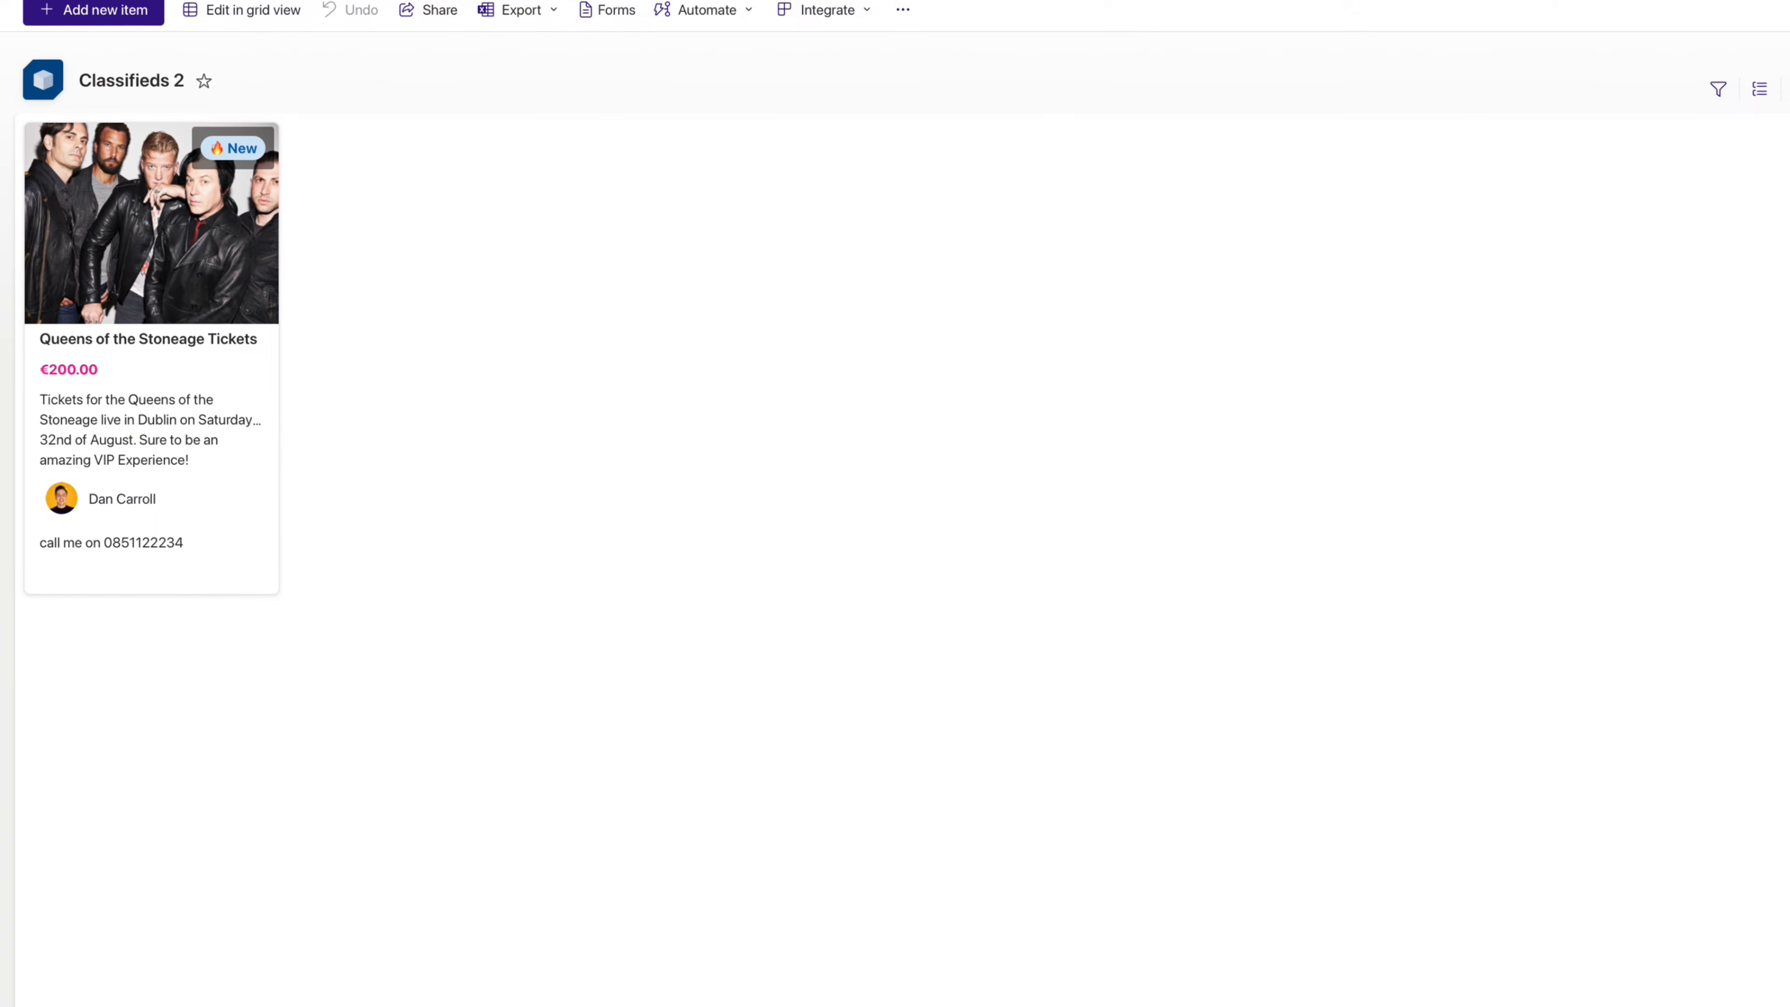
# - In All Items, set the Queens of the Stoneage Tickets item's Status to Available
pyautogui.click(1644, 219)
pyautogui.click(177, 283)
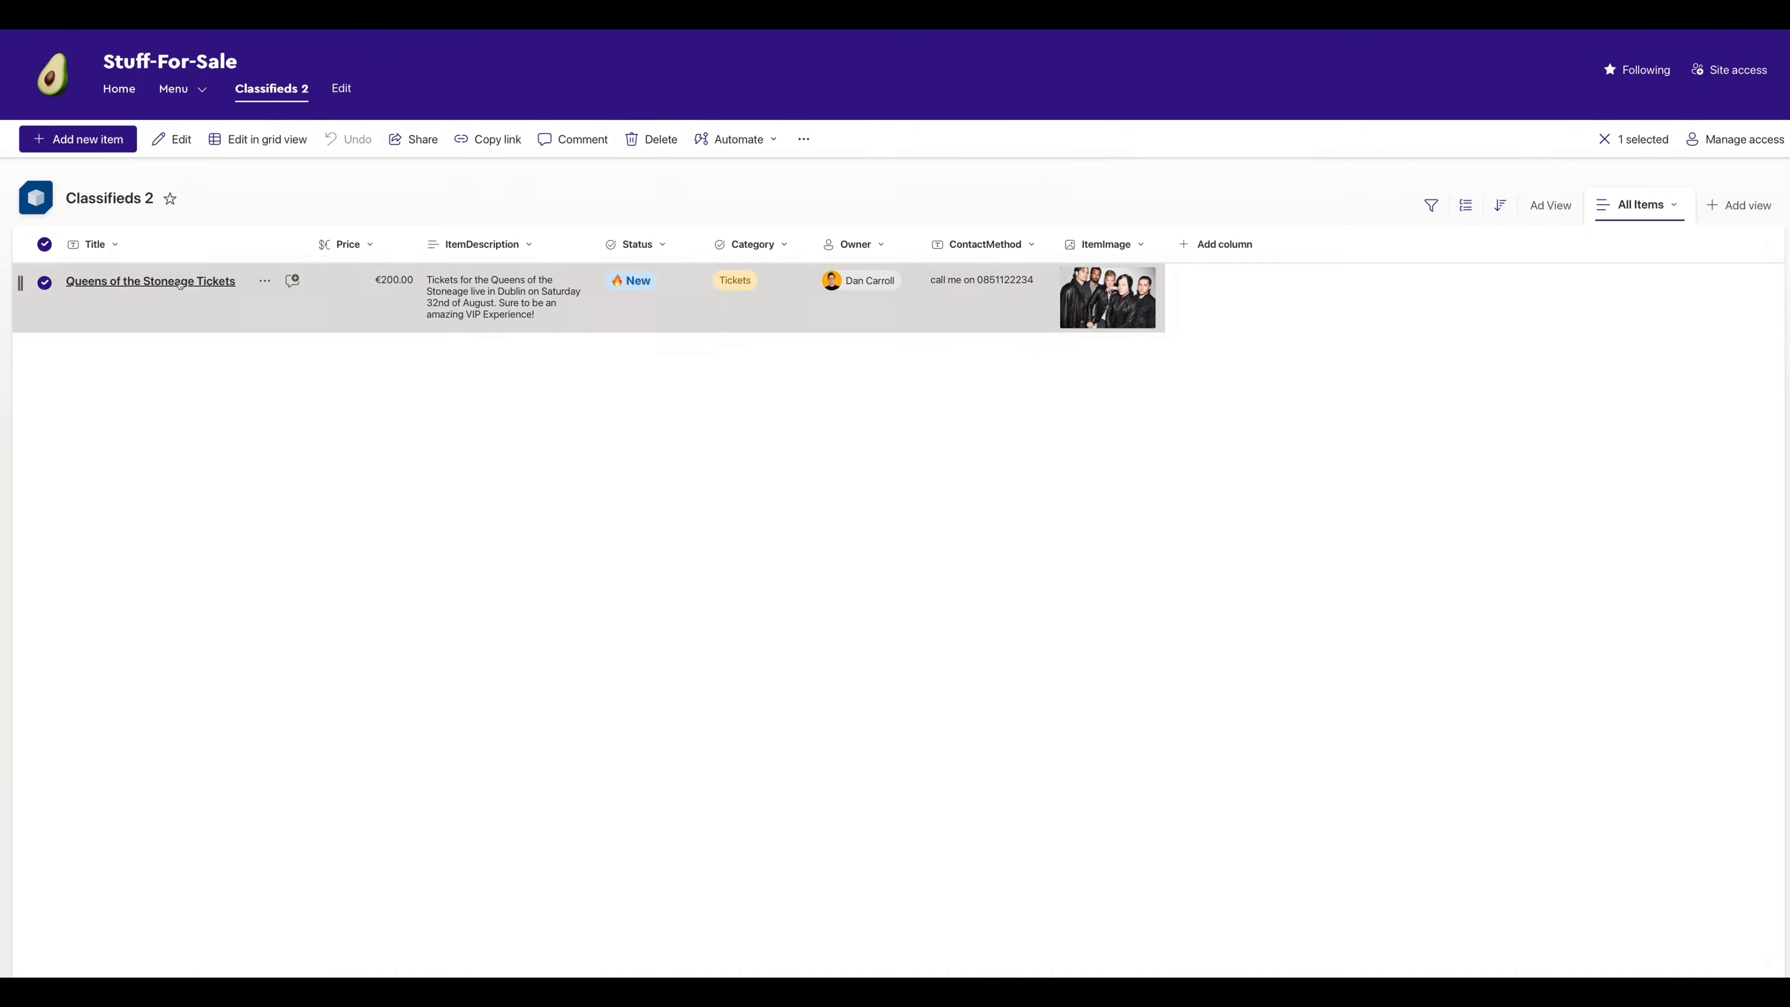
pyautogui.click(536, 490)
pyautogui.click(537, 564)
pyautogui.click(1275, 170)
# - Switch back to the Ad View to review the badged cards, then start creating a new page
pyautogui.click(1551, 205)
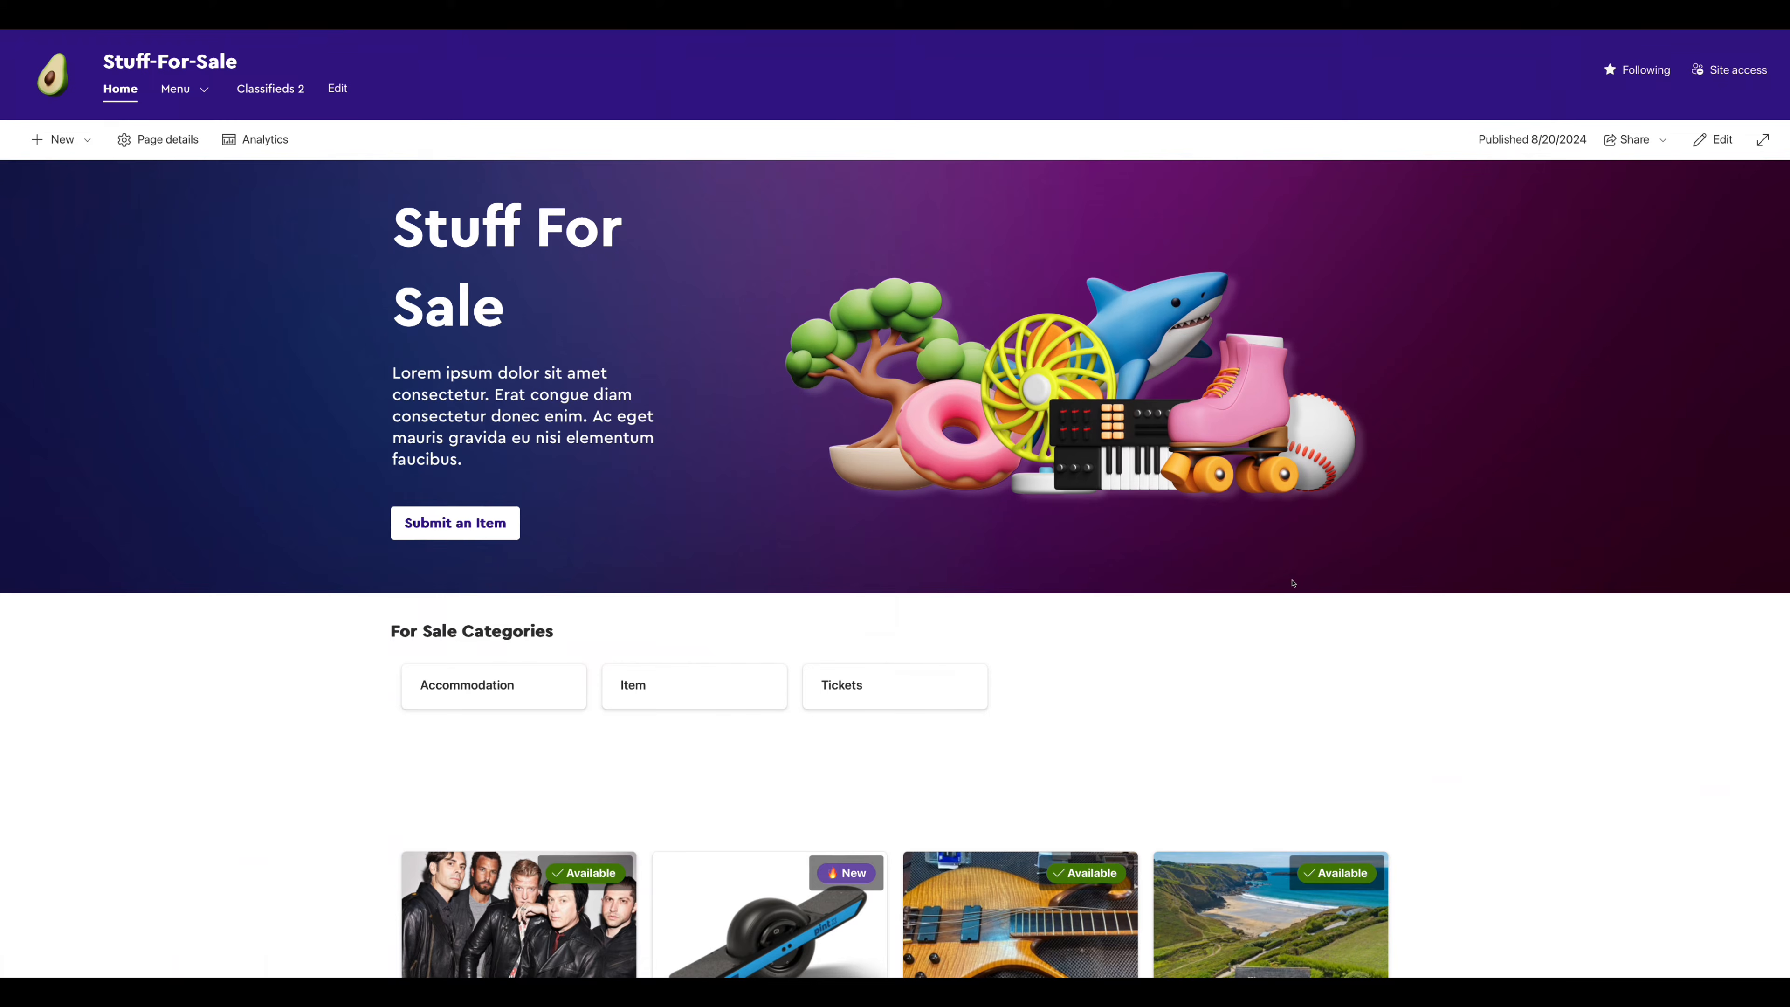
pyautogui.scroll(-3, 1077, 358)
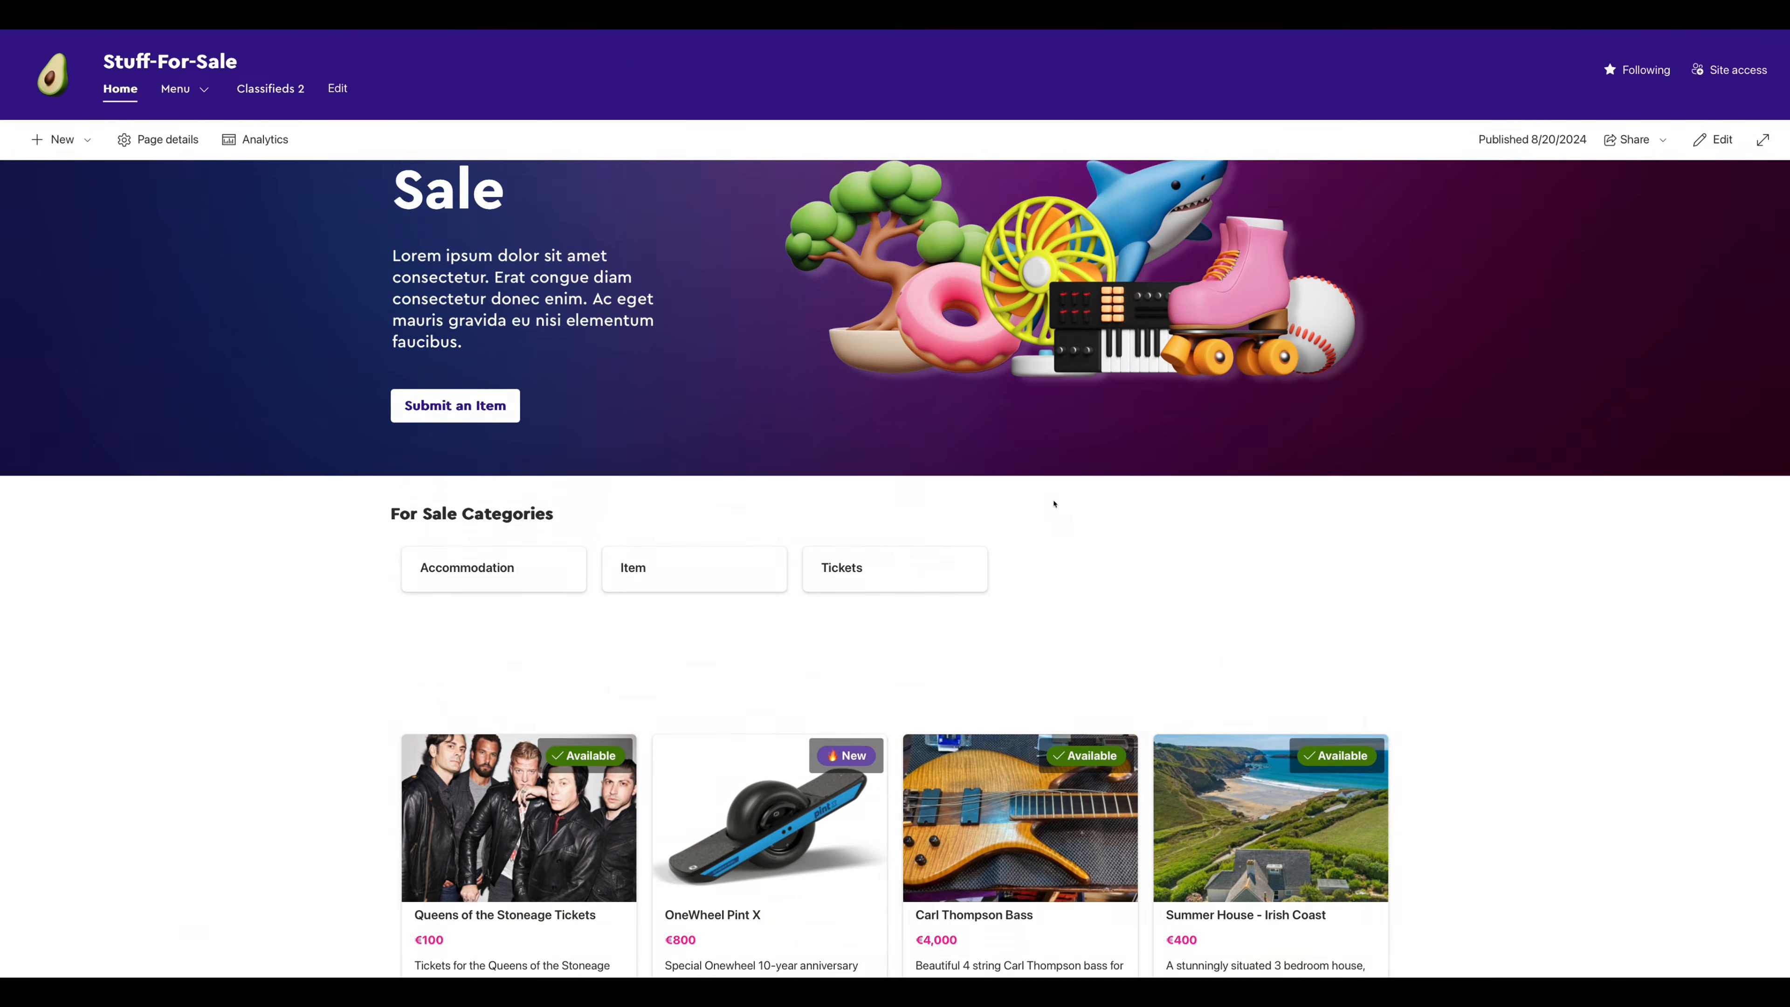
pyautogui.scroll(3, 1053, 518)
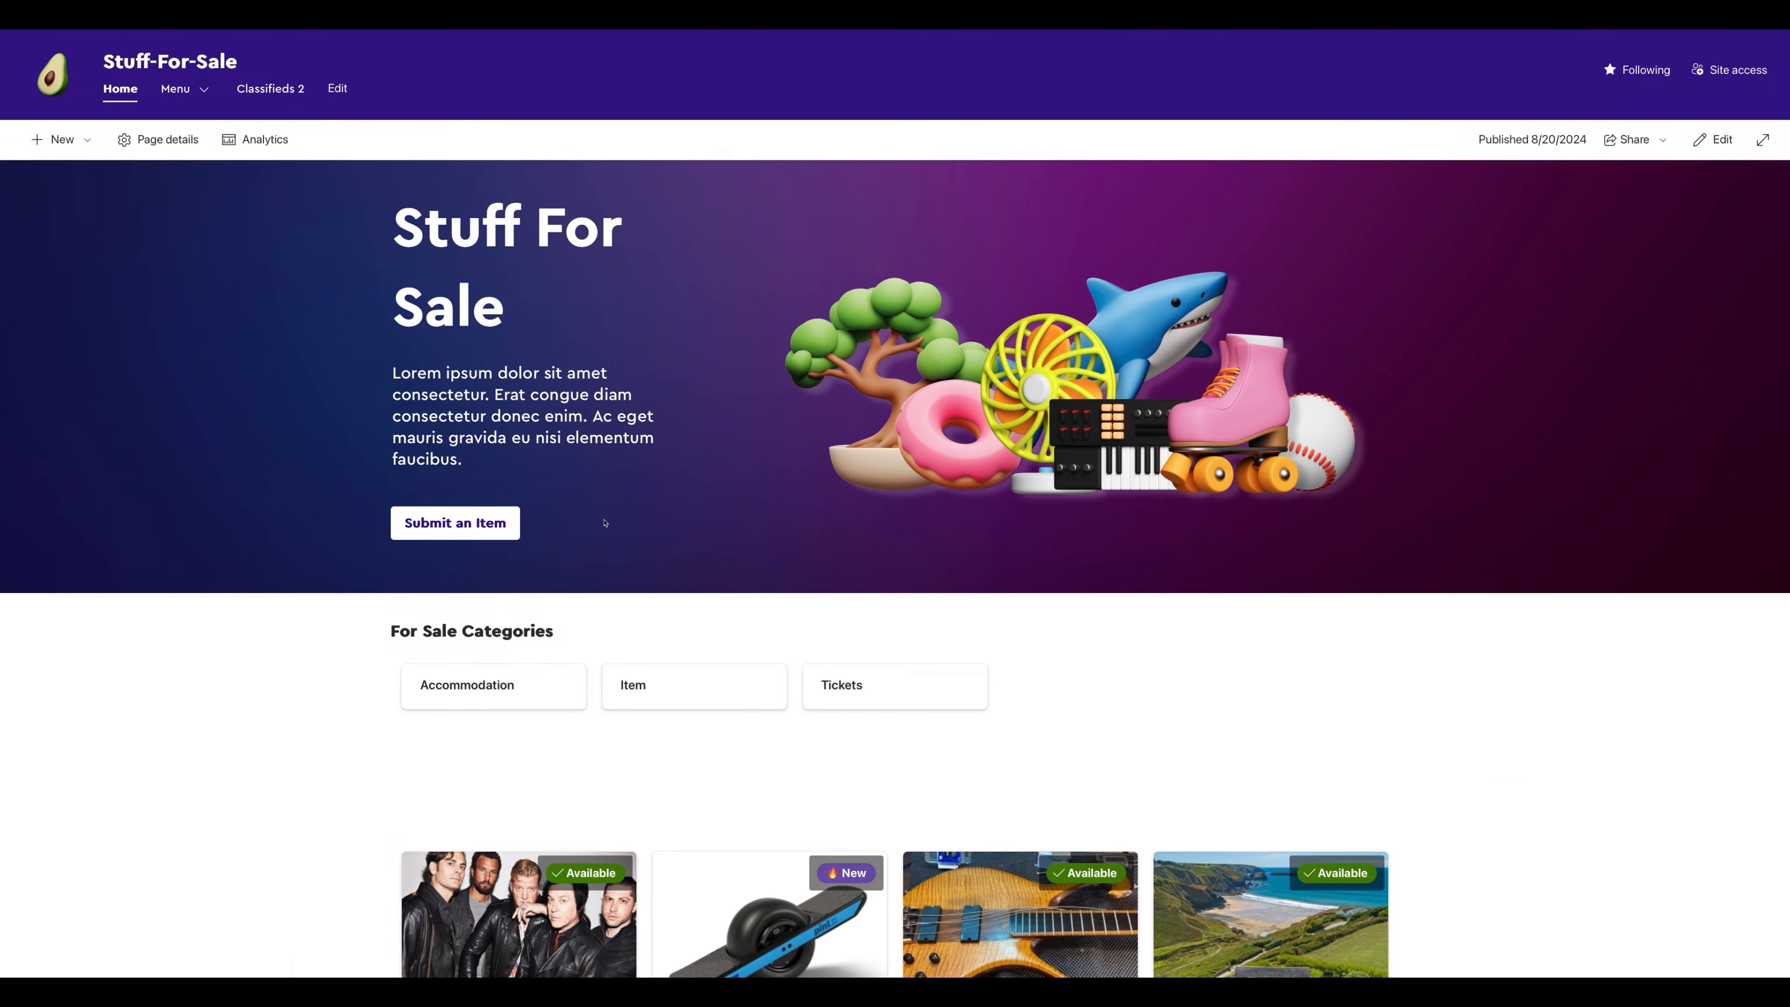
pyautogui.click(84, 142)
# - Create a Blank-template page titled 'Classifieds 2', deleting its banner and empty section
pyautogui.click(44, 232)
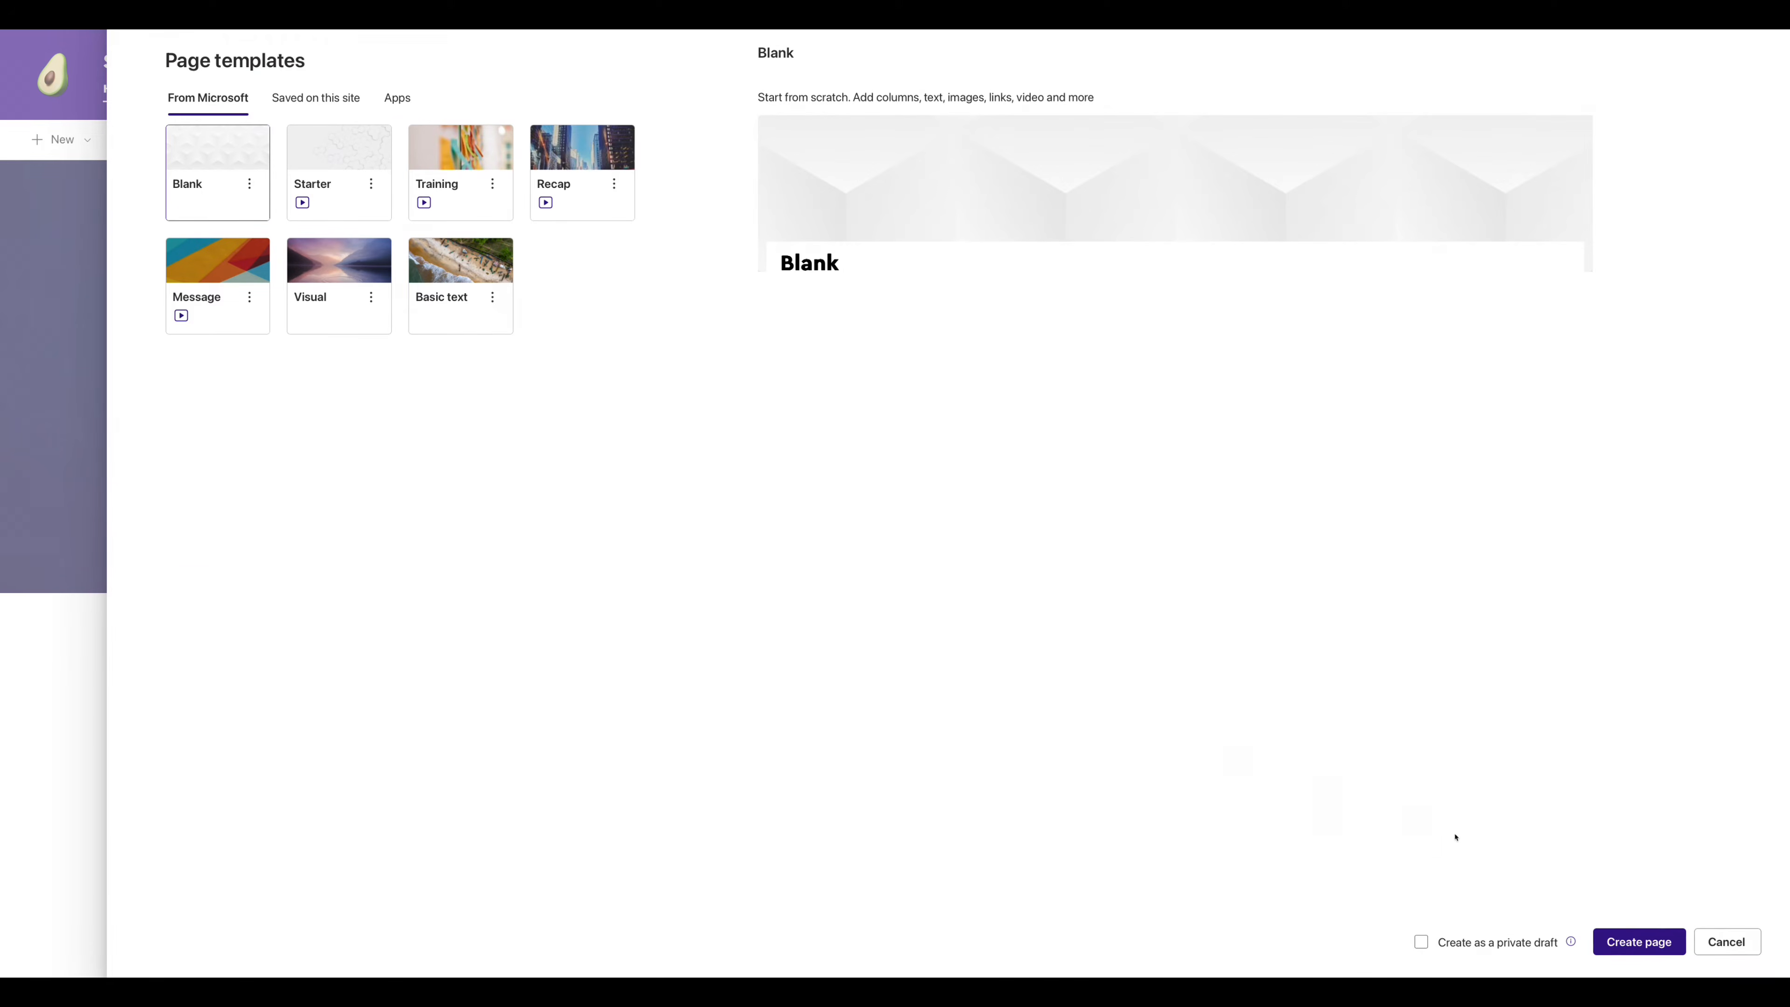
pyautogui.click(1616, 943)
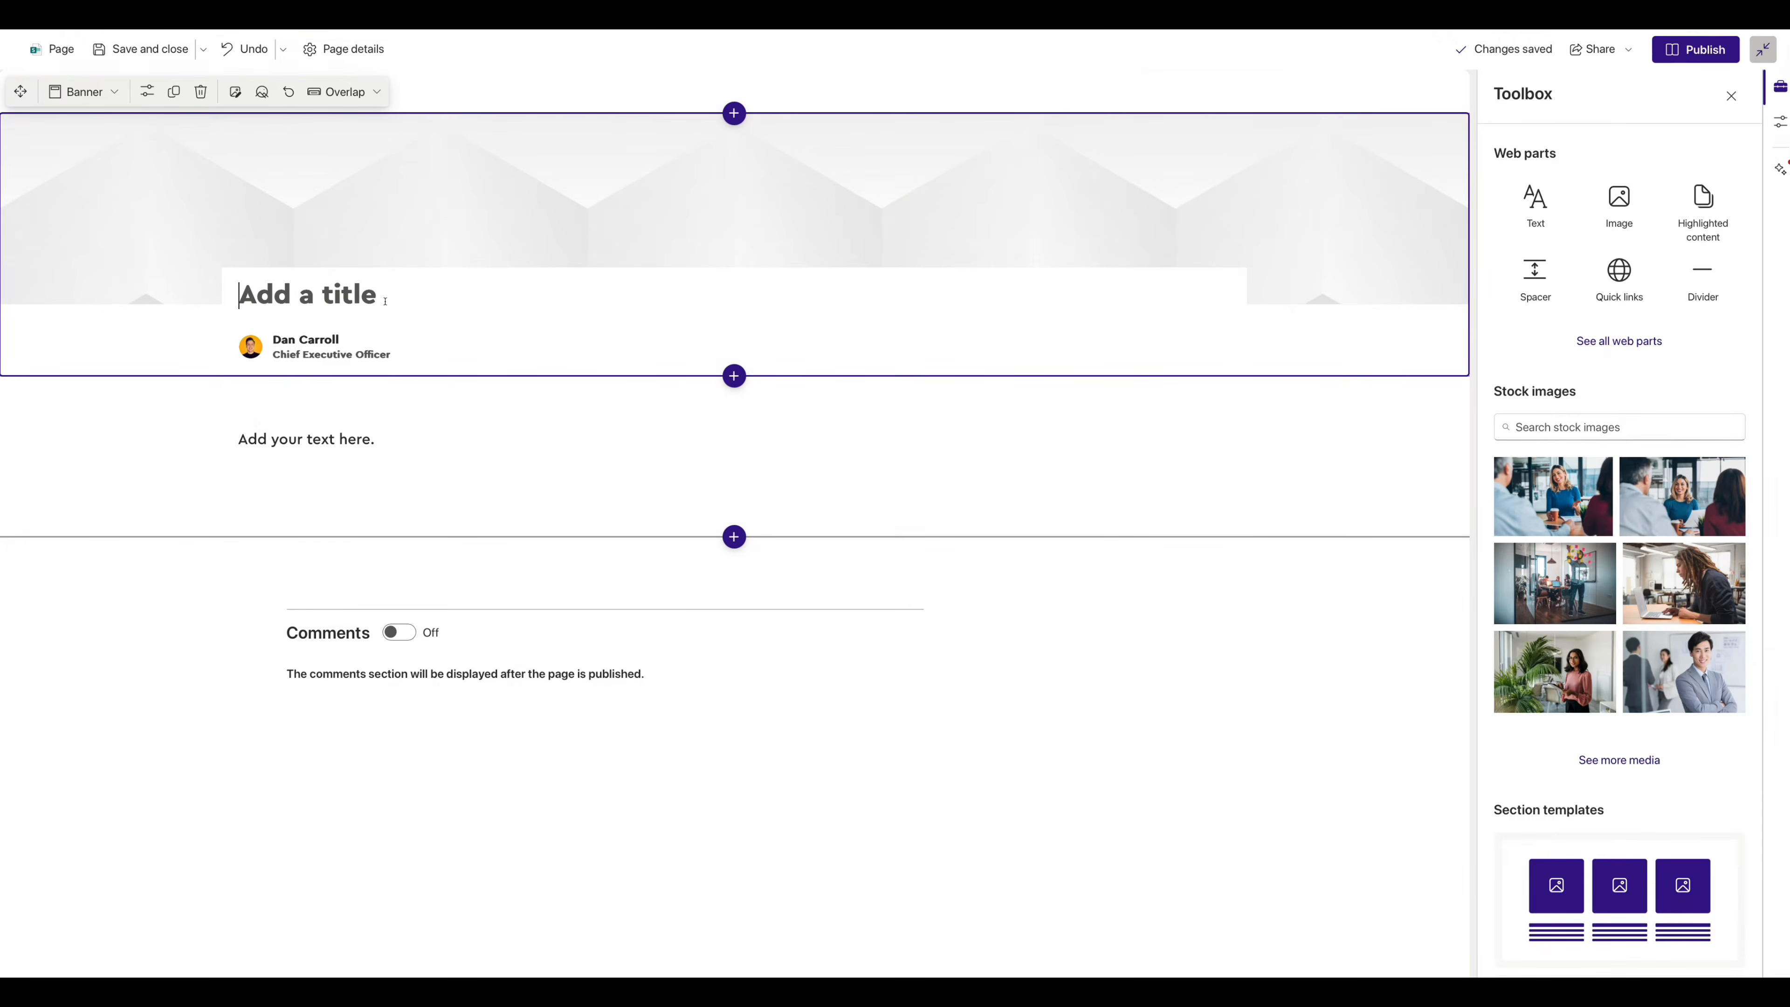
pyautogui.write('Classifieds 2')
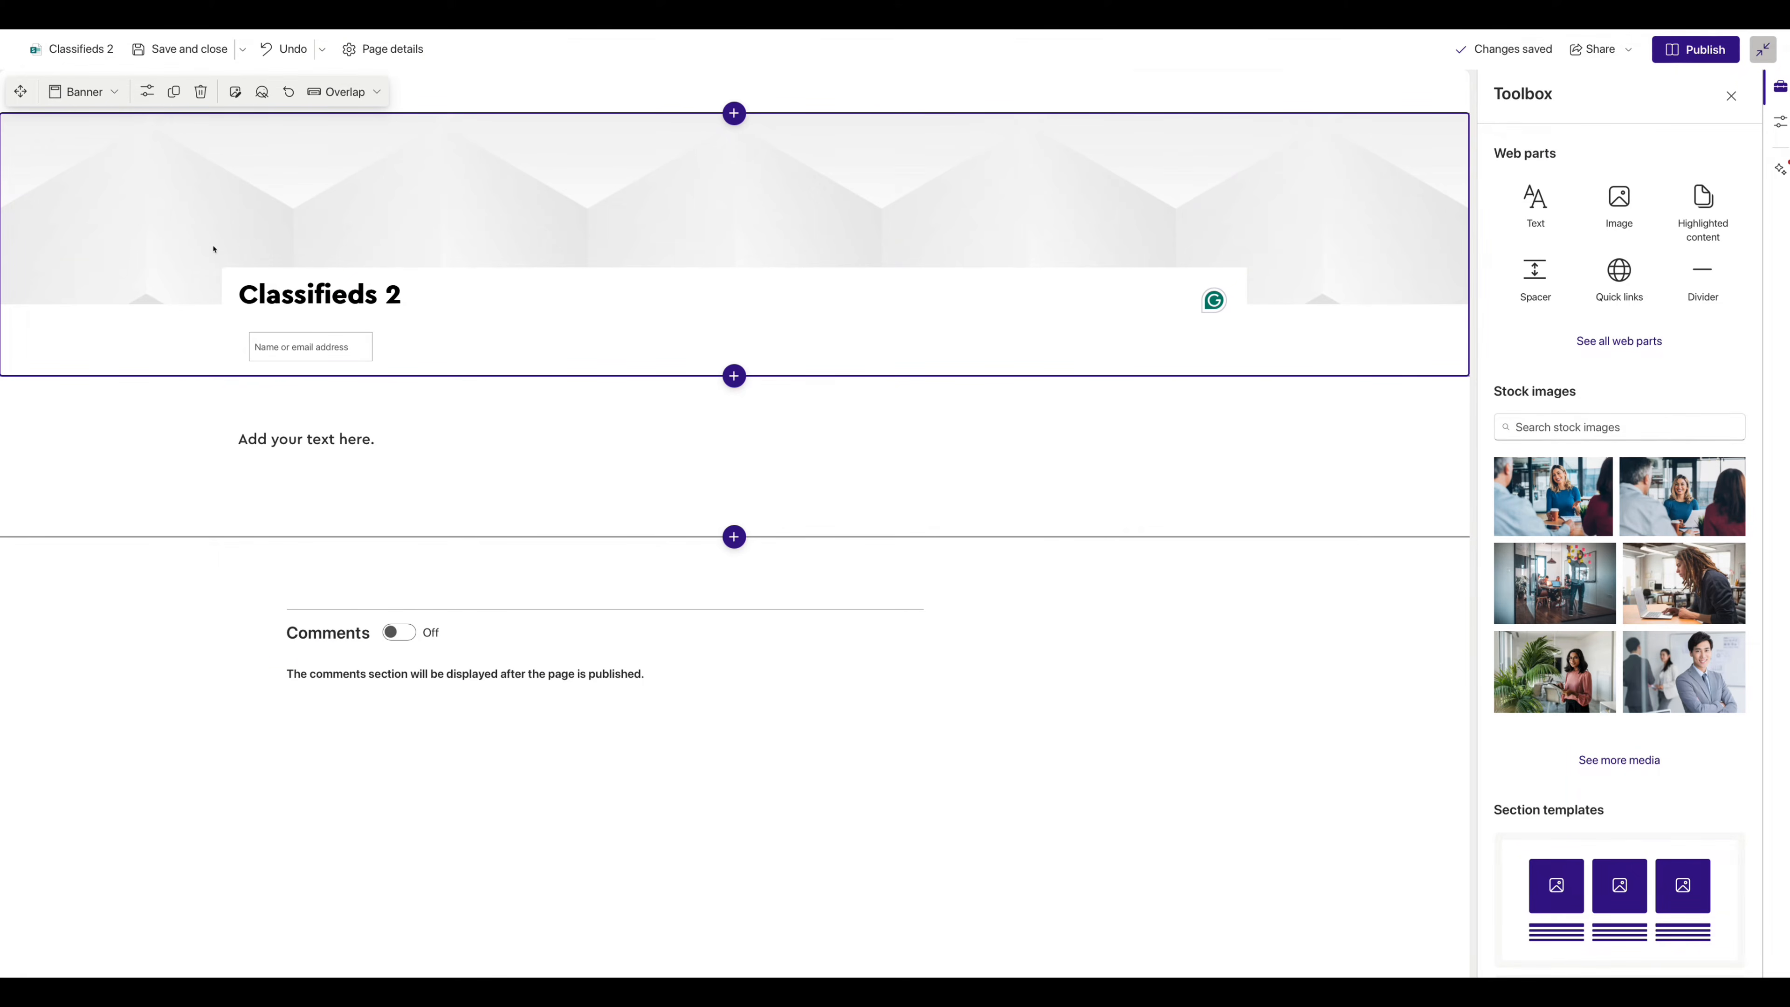
pyautogui.click(201, 92)
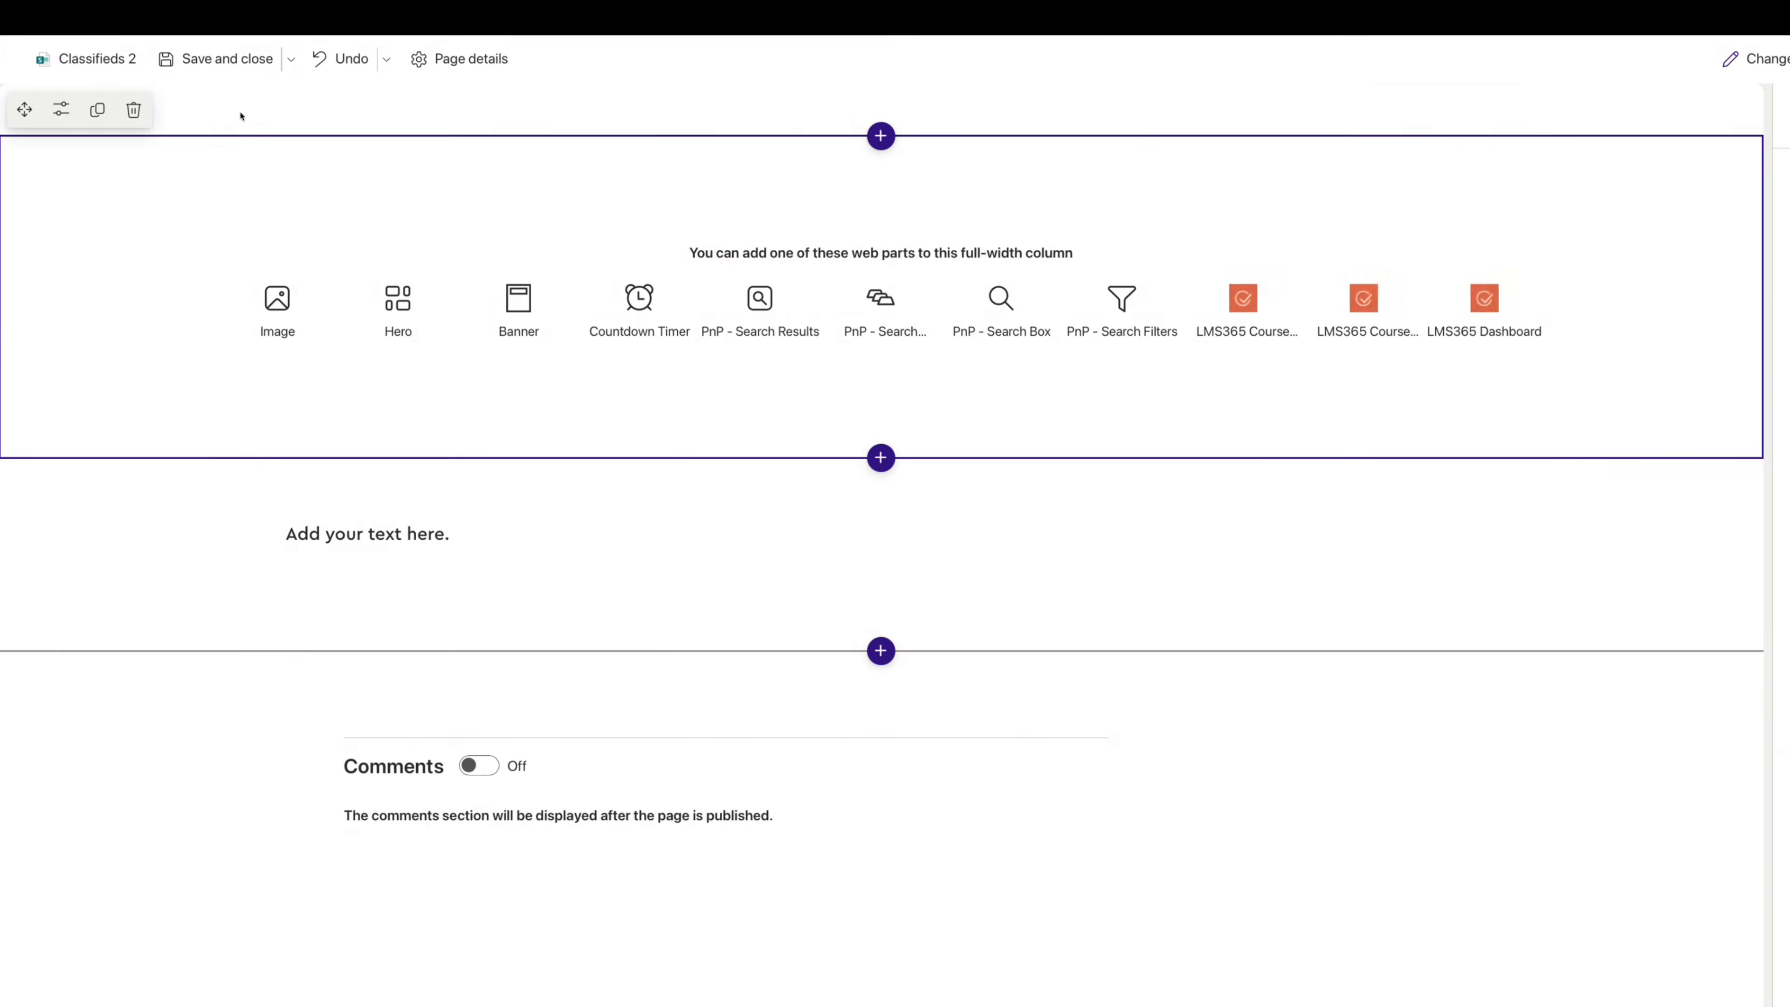
pyautogui.click(133, 110)
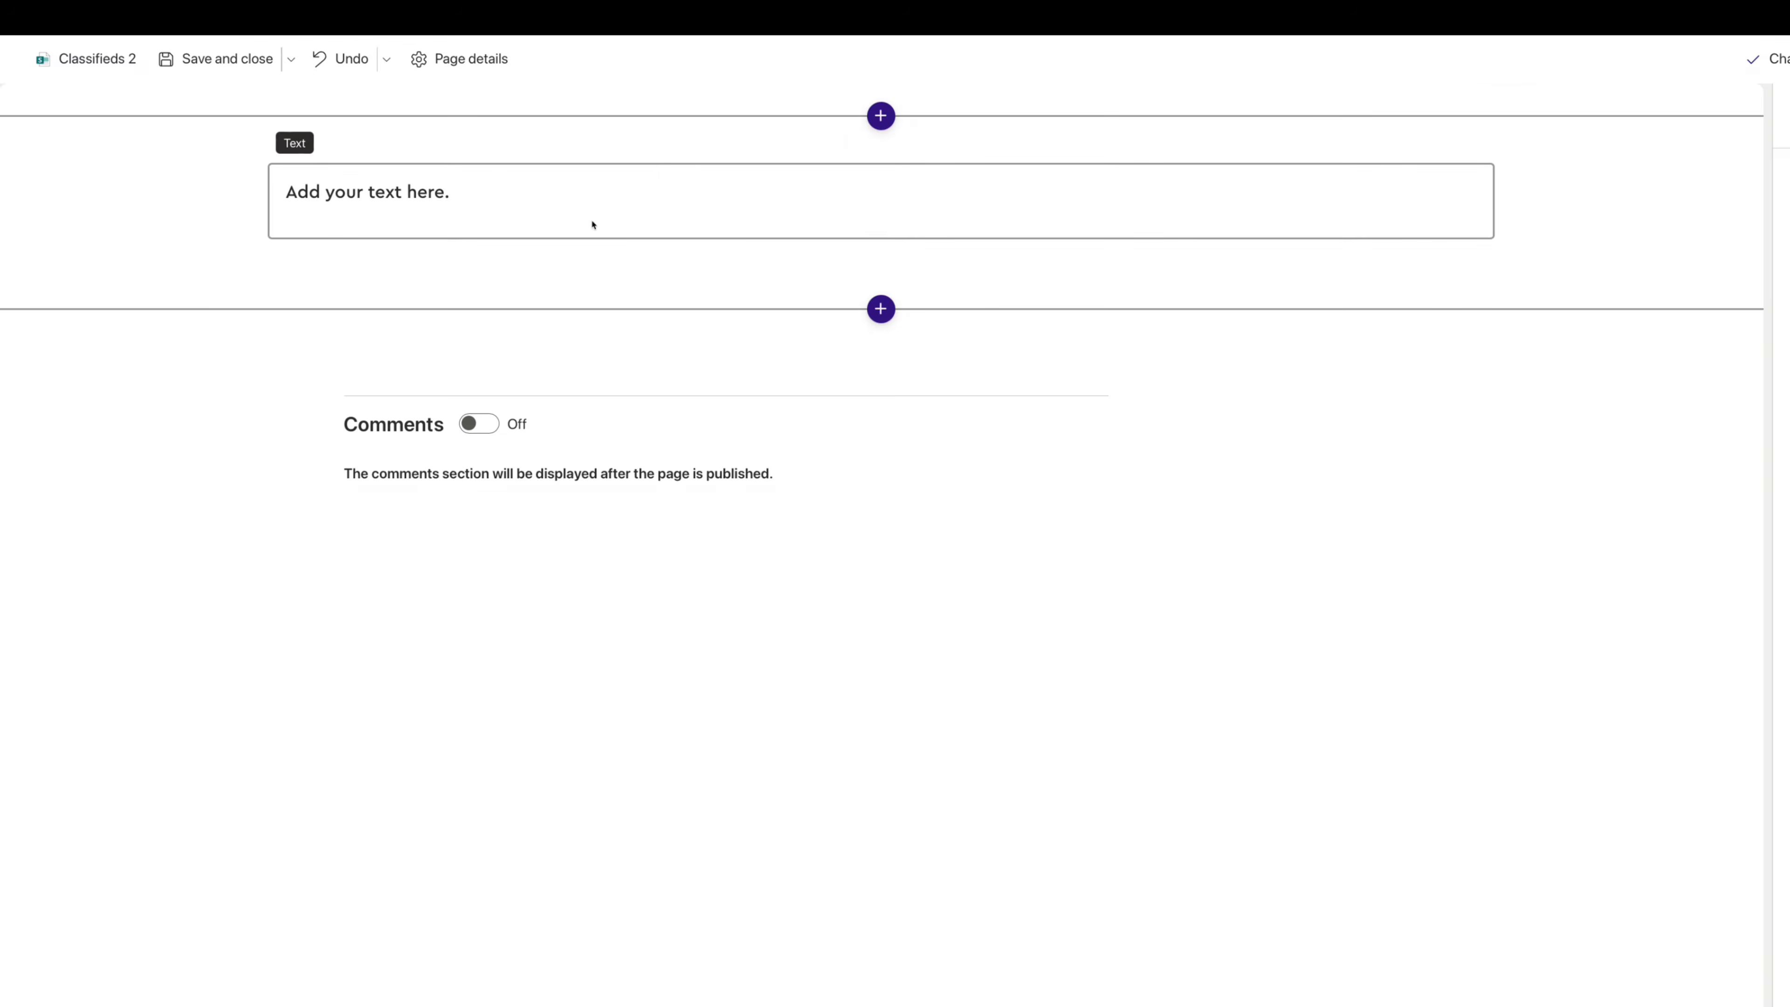
# - Replace the placeholder text section with a one-third-left section holding a Text web part
pyautogui.click(133, 141)
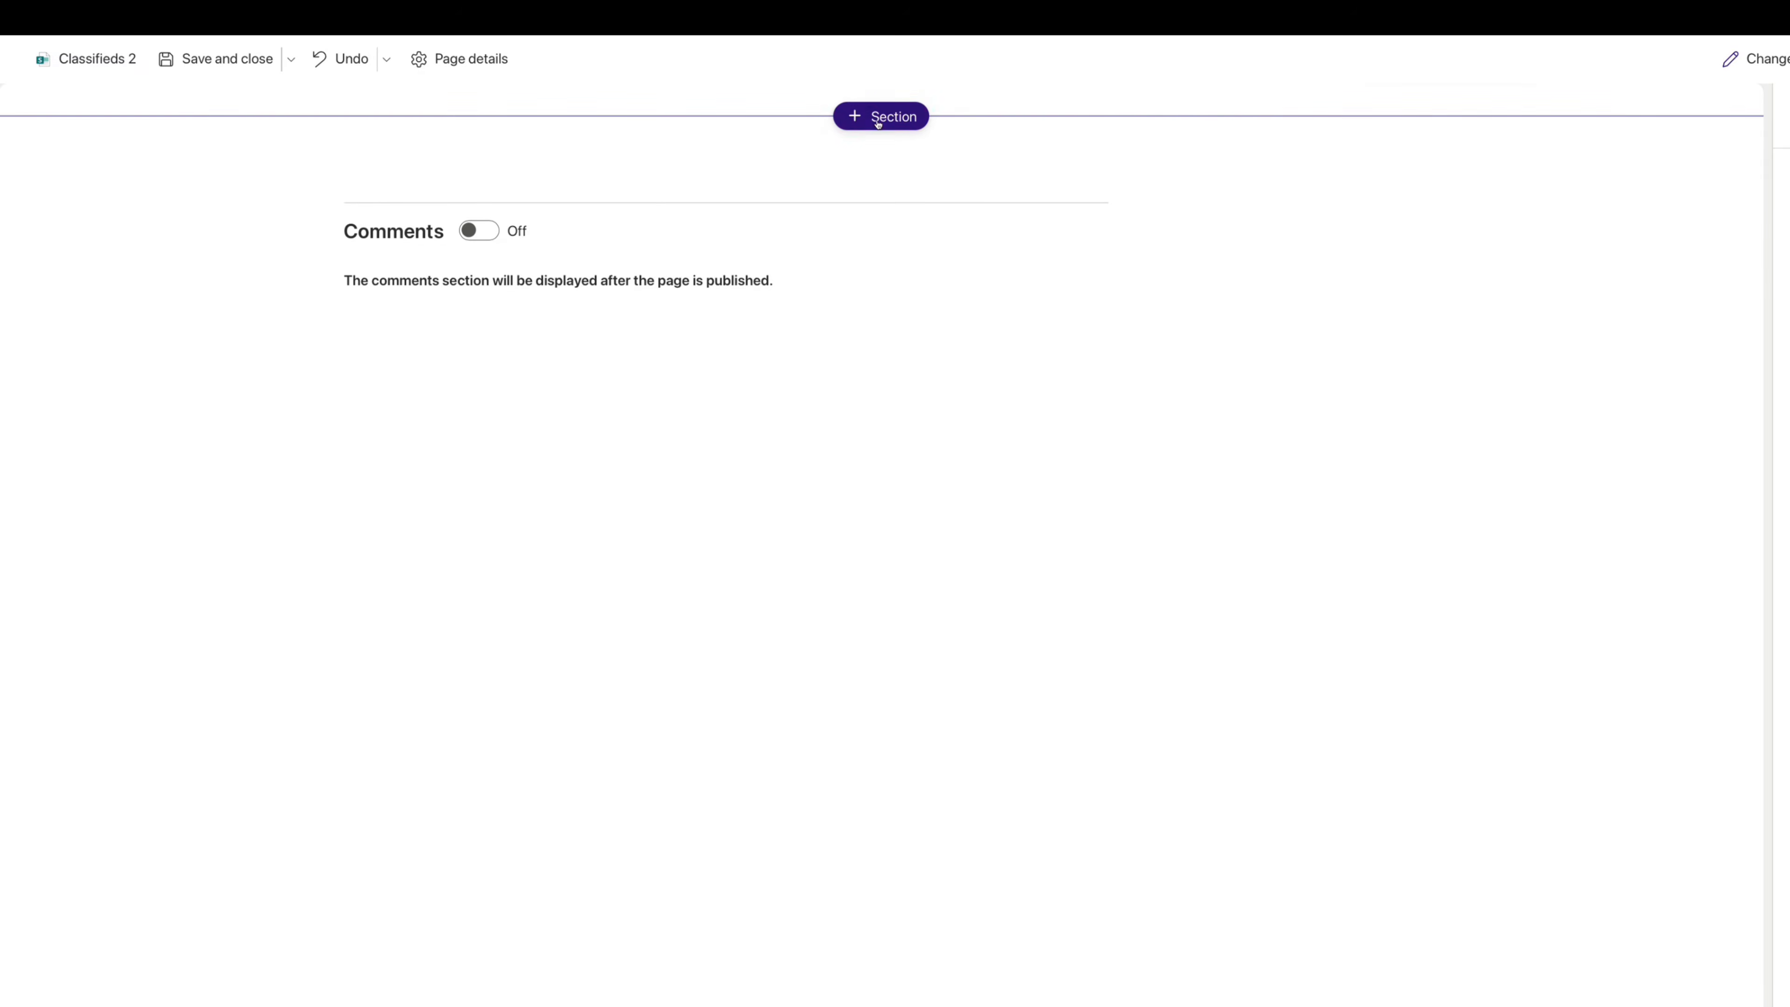
pyautogui.click(878, 120)
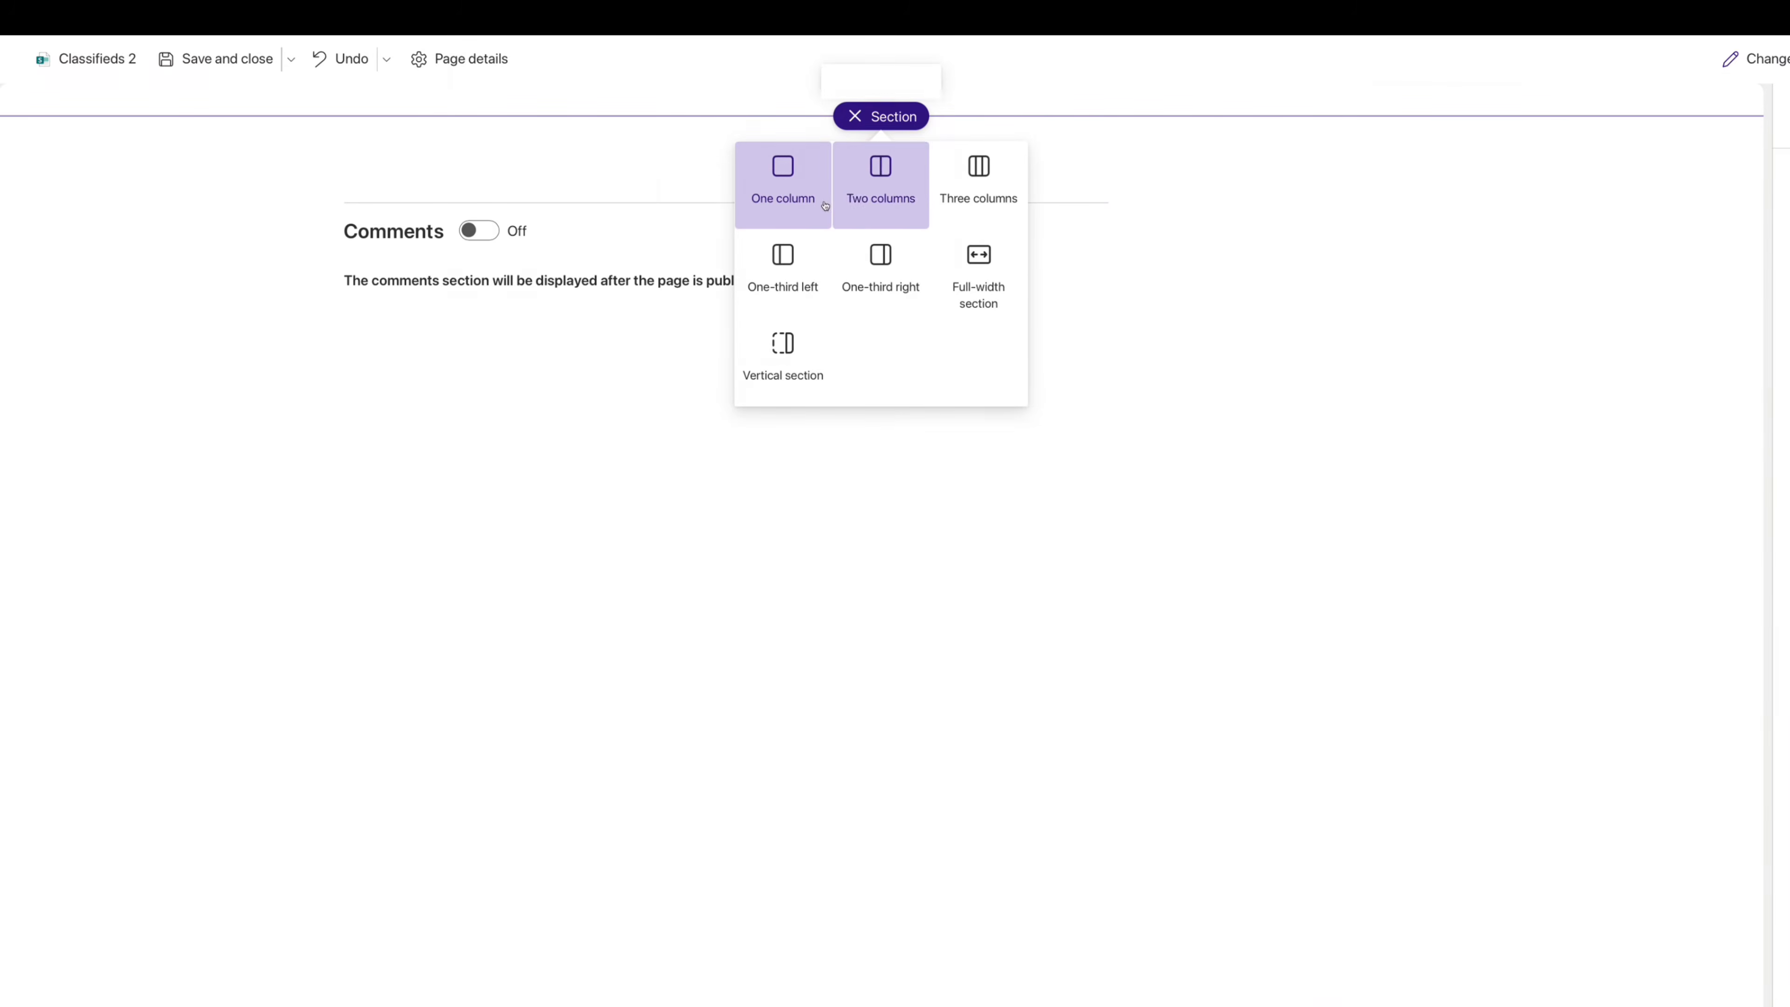
pyautogui.click(783, 272)
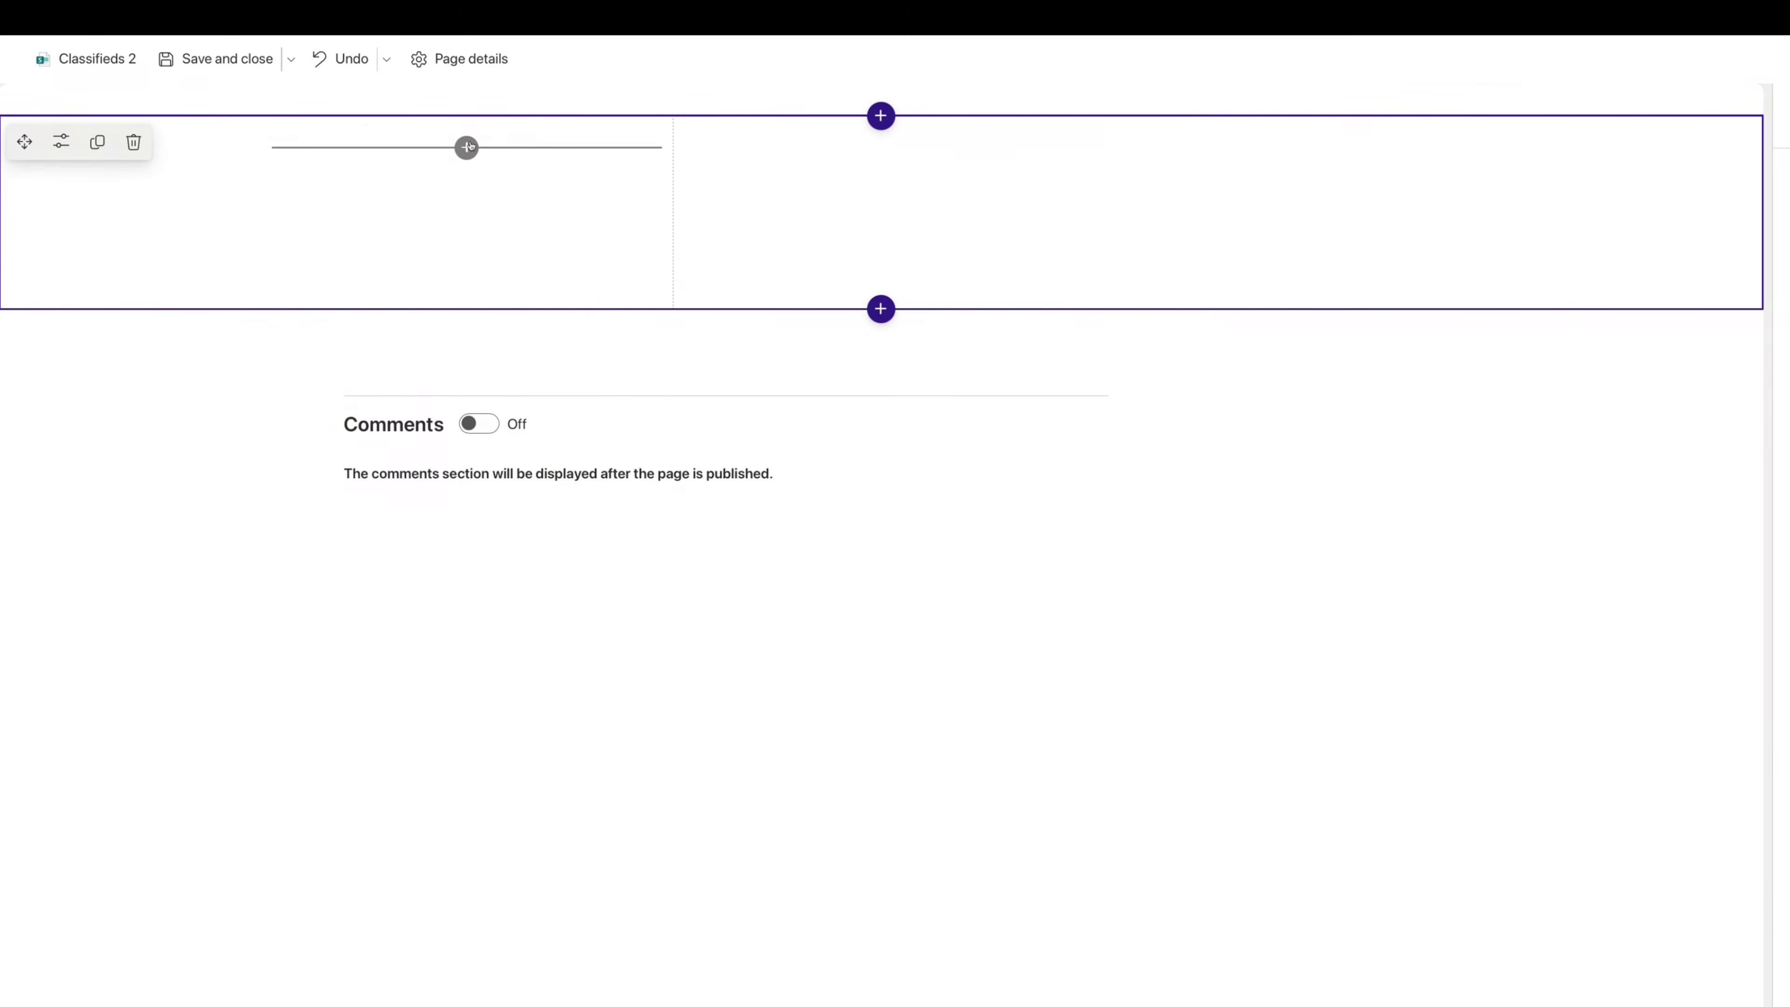
pyautogui.click(467, 147)
pyautogui.click(269, 332)
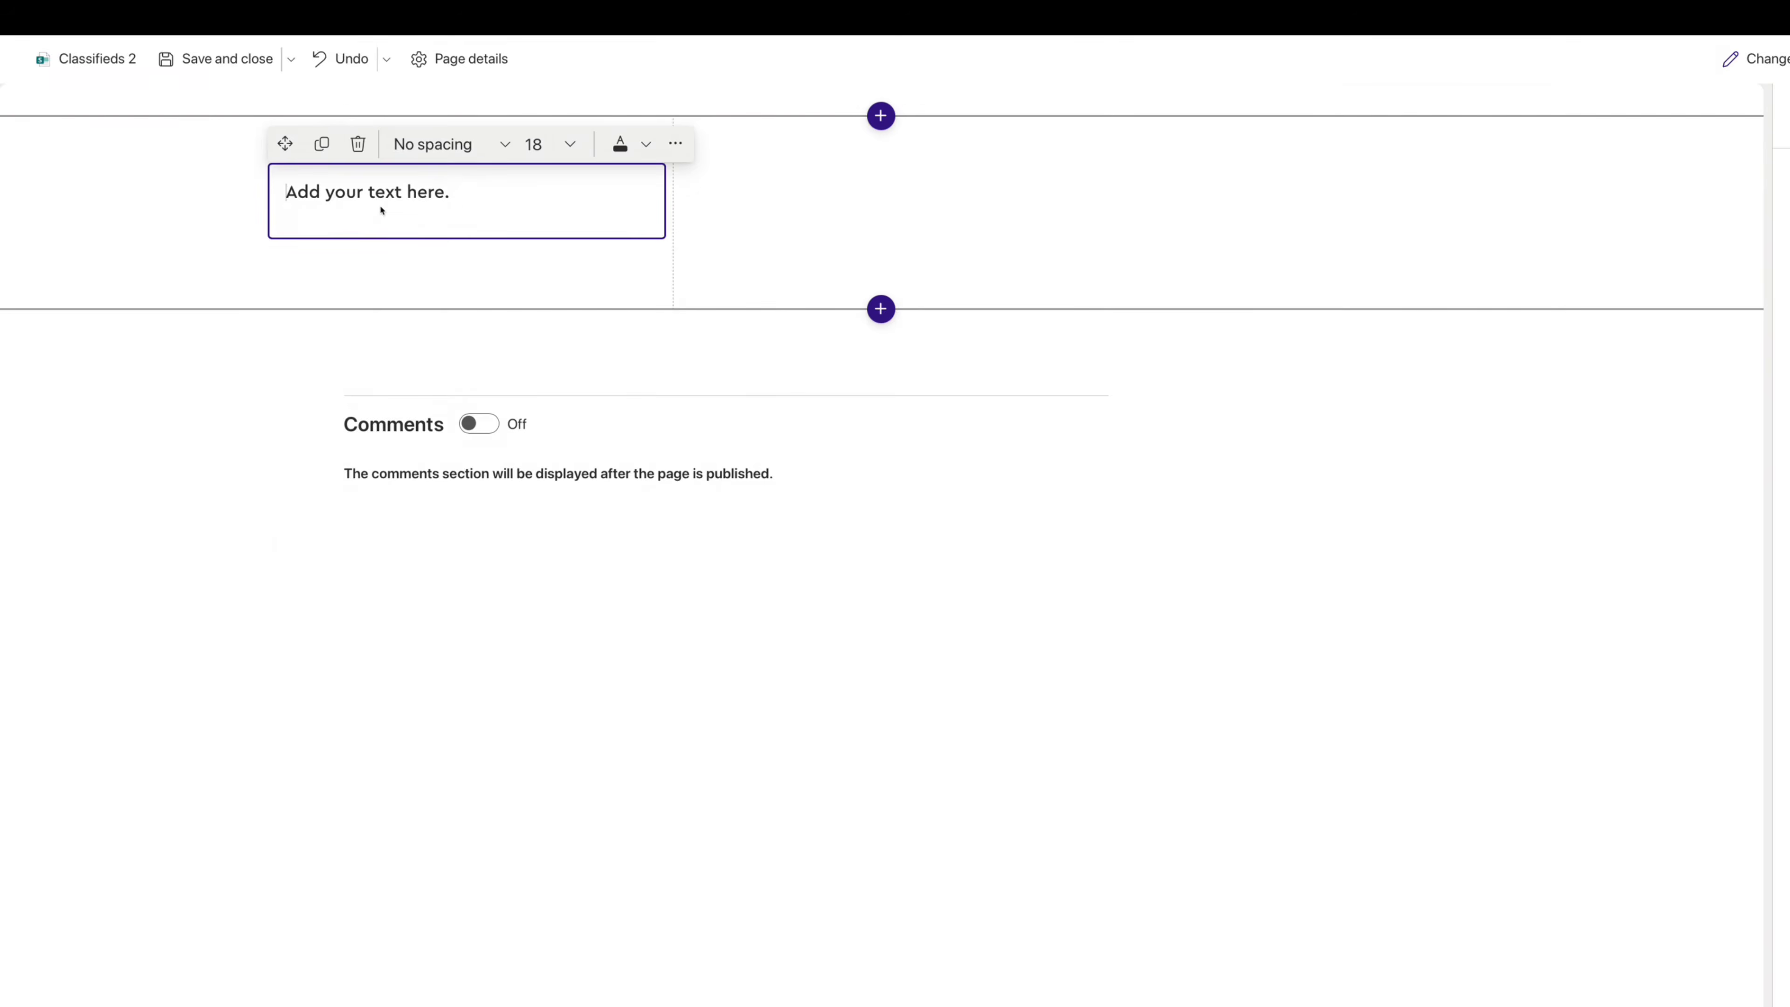
# - Write 'Stuff For Sale' as a size-68 Heading 2 with a pasted intro paragraph below
pyautogui.write('Stuff For Sale')
pyautogui.hotkey('ctrl', 'a')
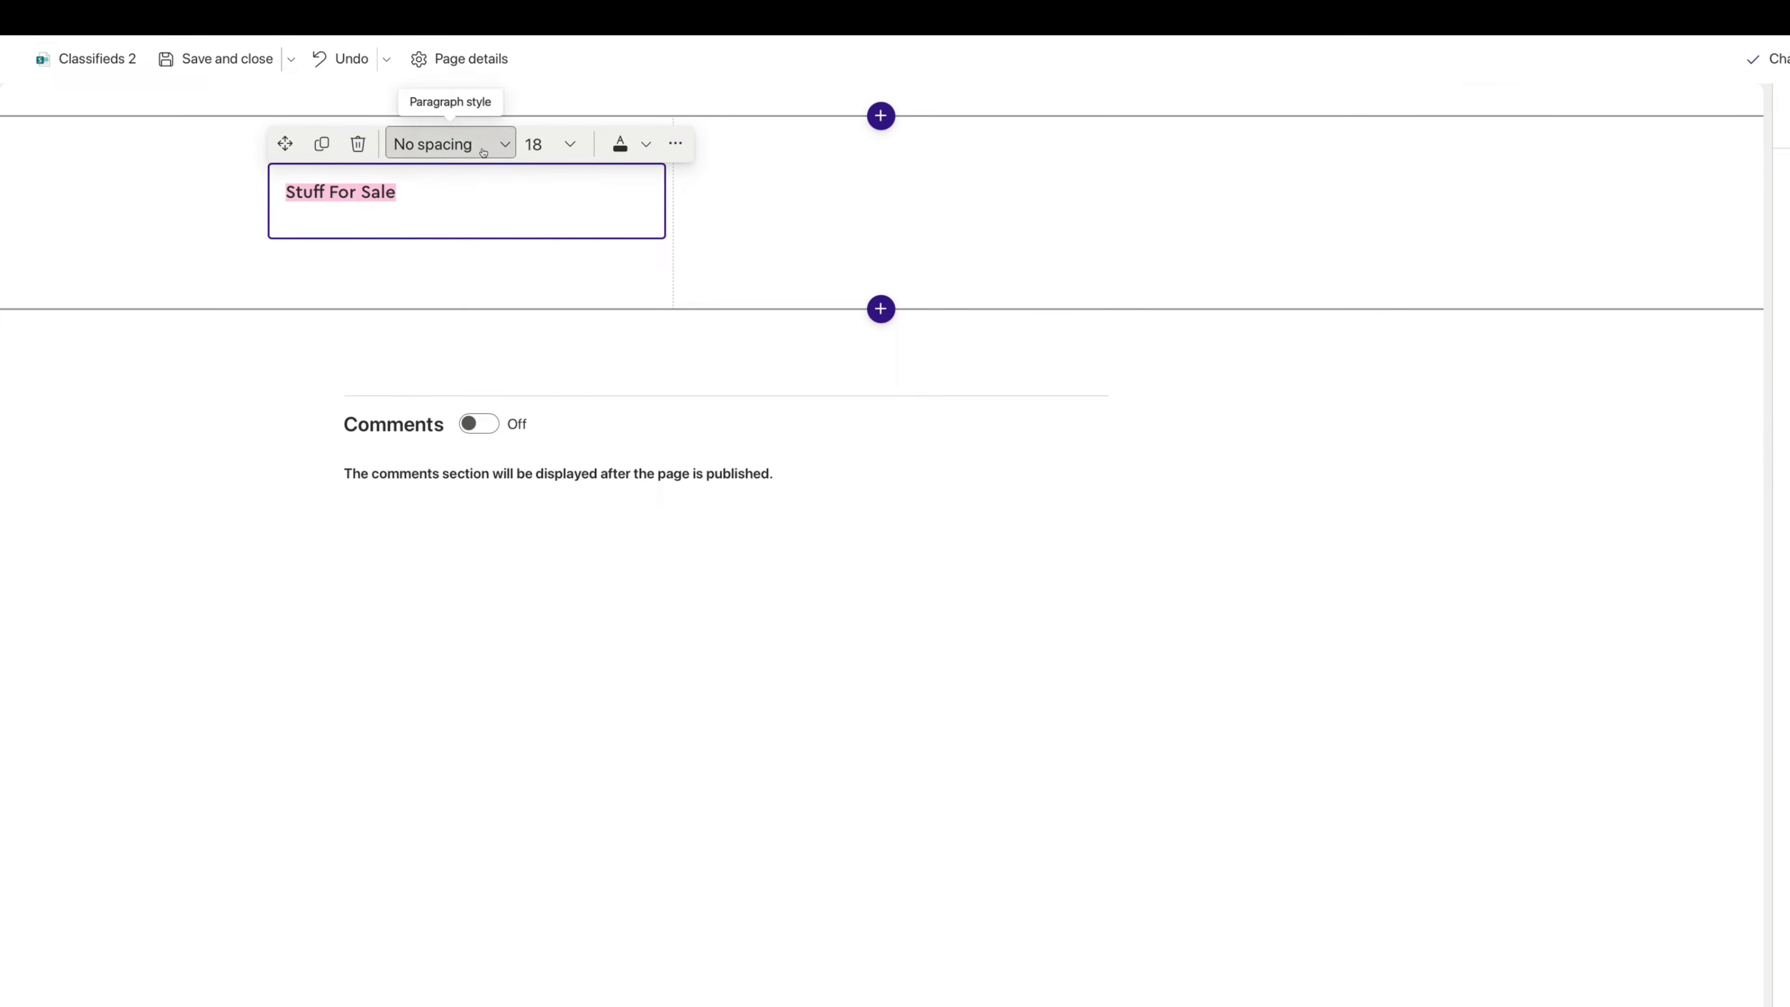
pyautogui.click(483, 146)
pyautogui.click(470, 183)
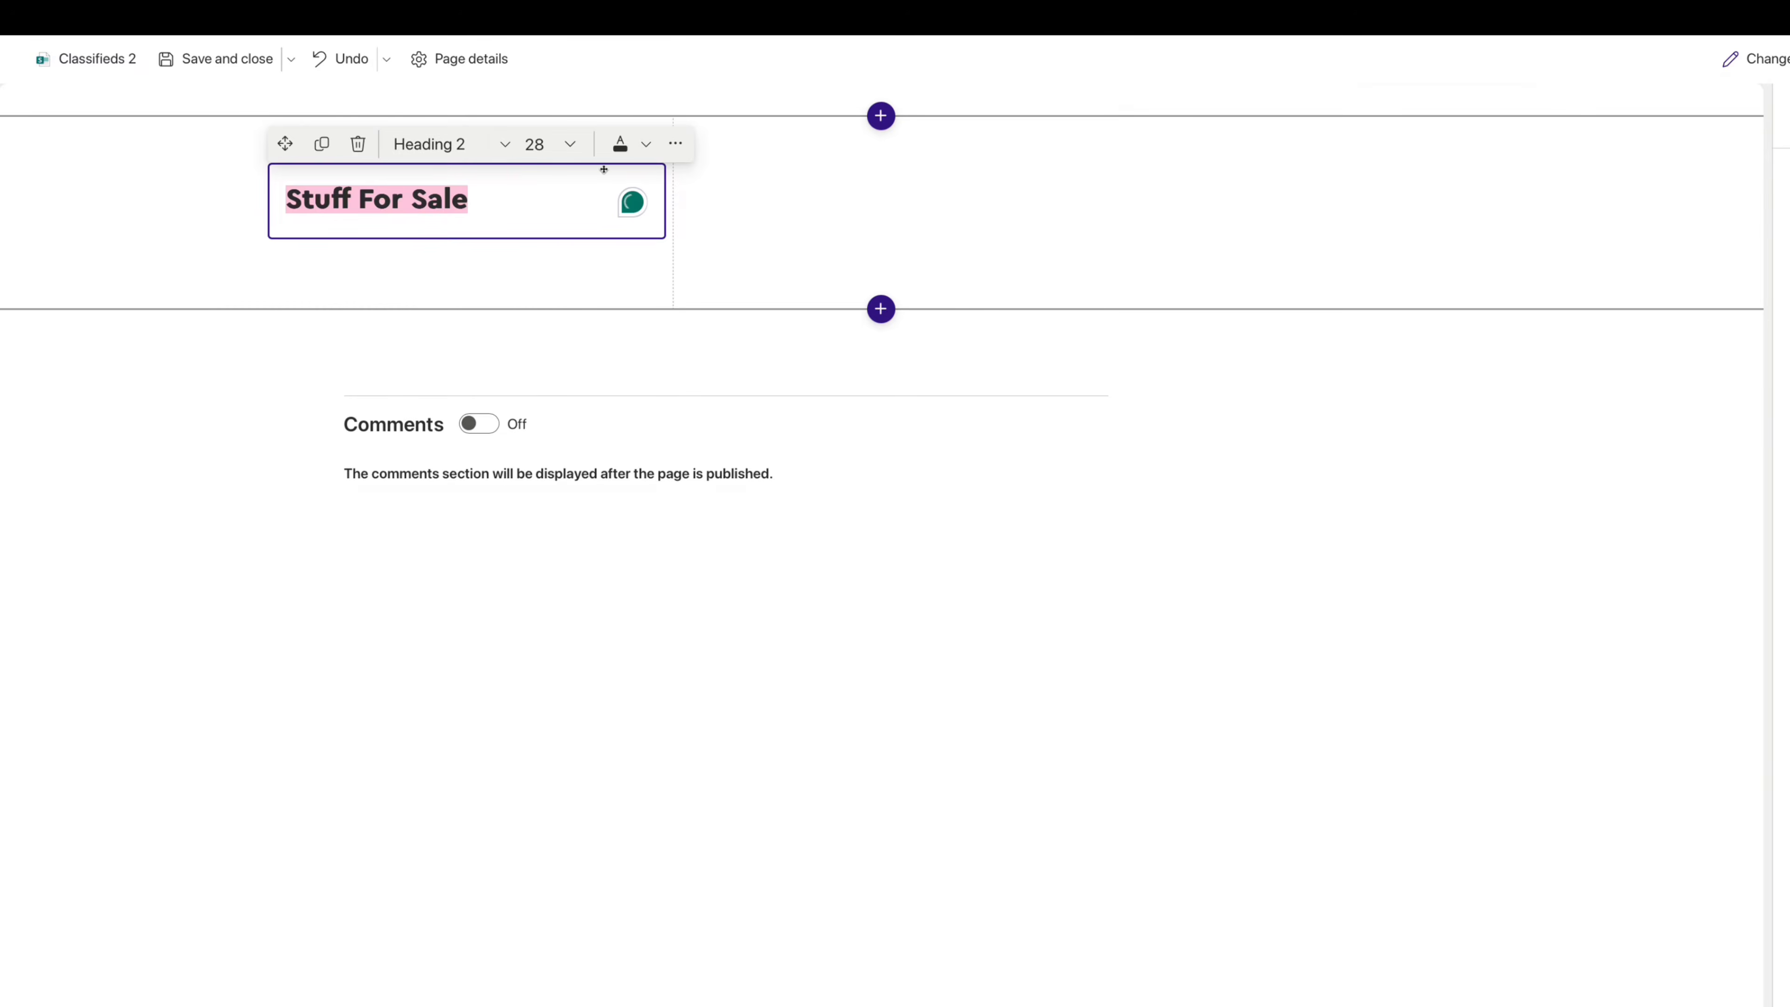
pyautogui.click(572, 145)
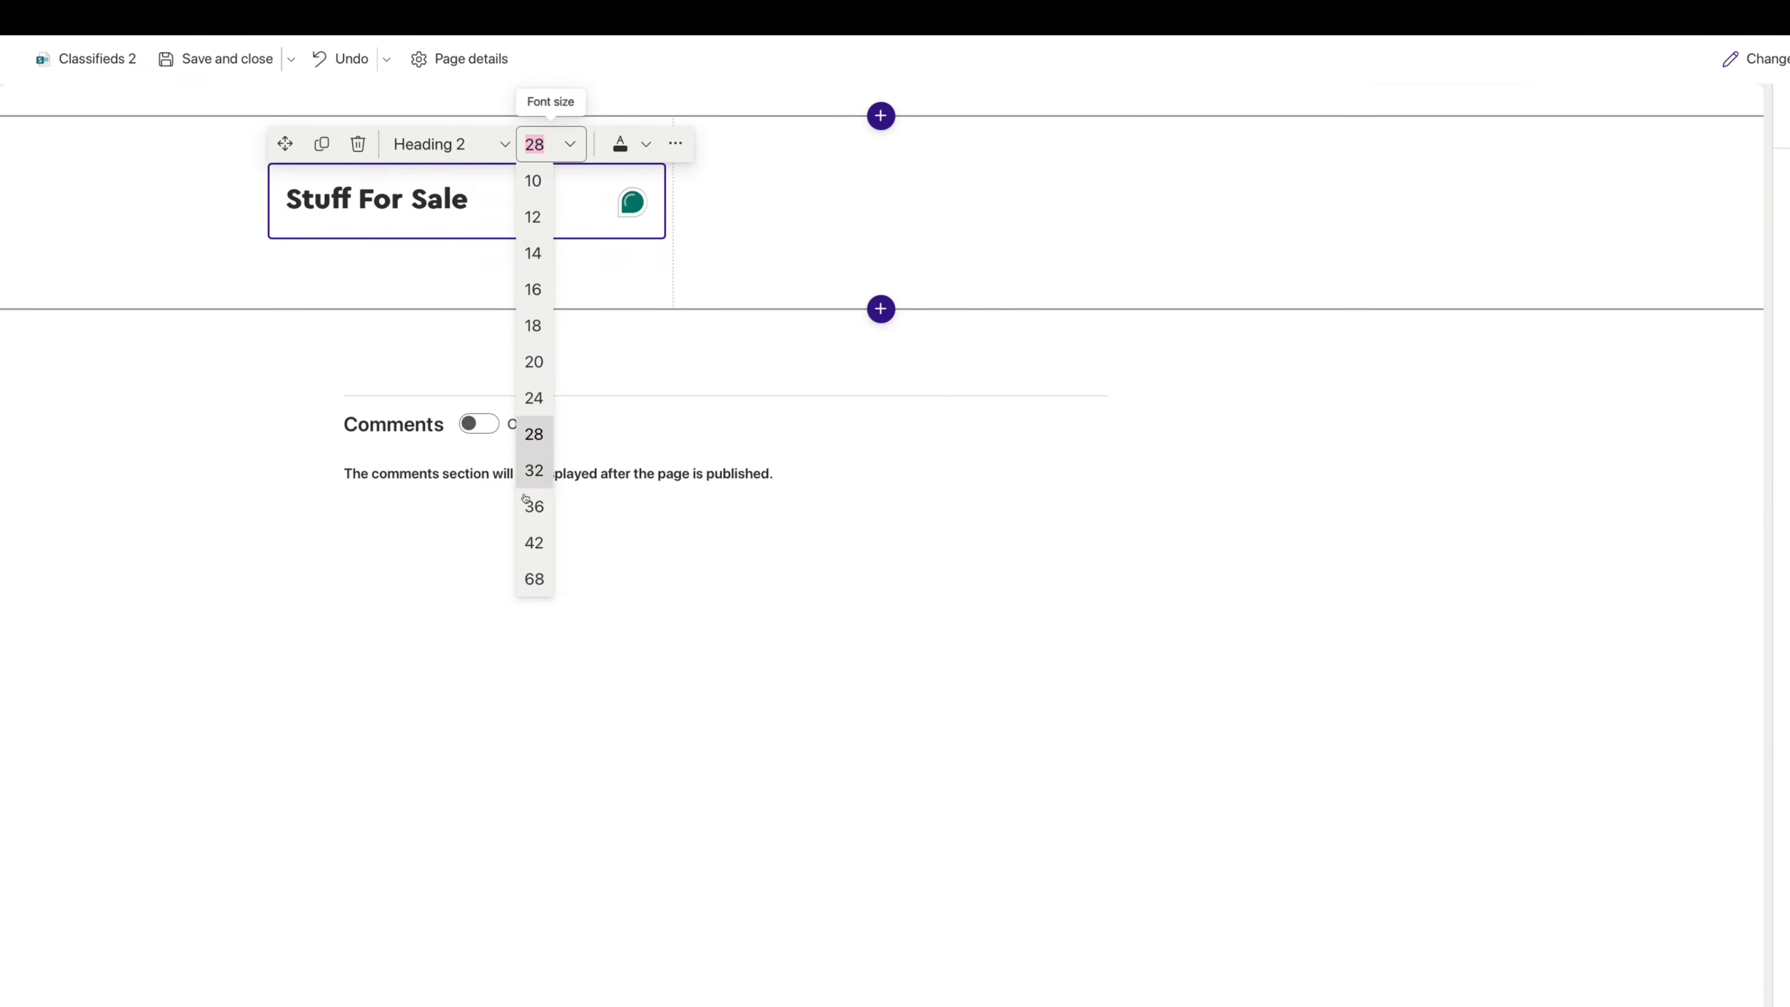
pyautogui.click(534, 578)
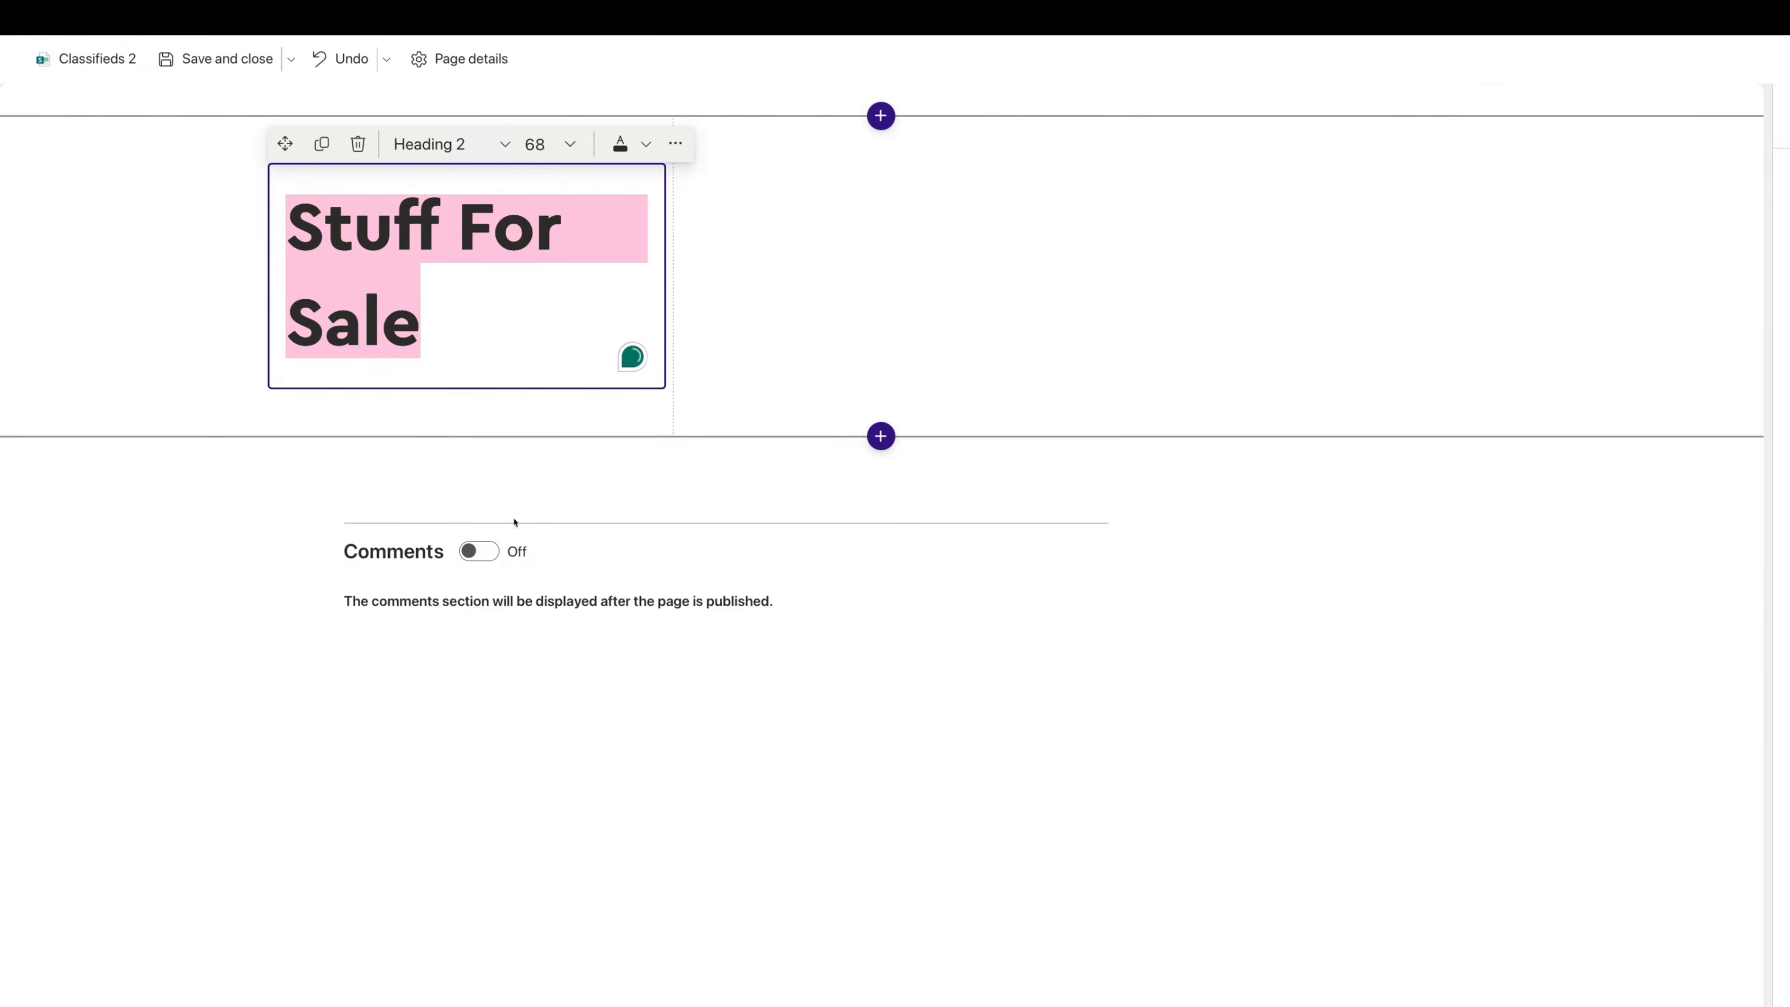
pyautogui.click(460, 343)
pyautogui.press('Return')
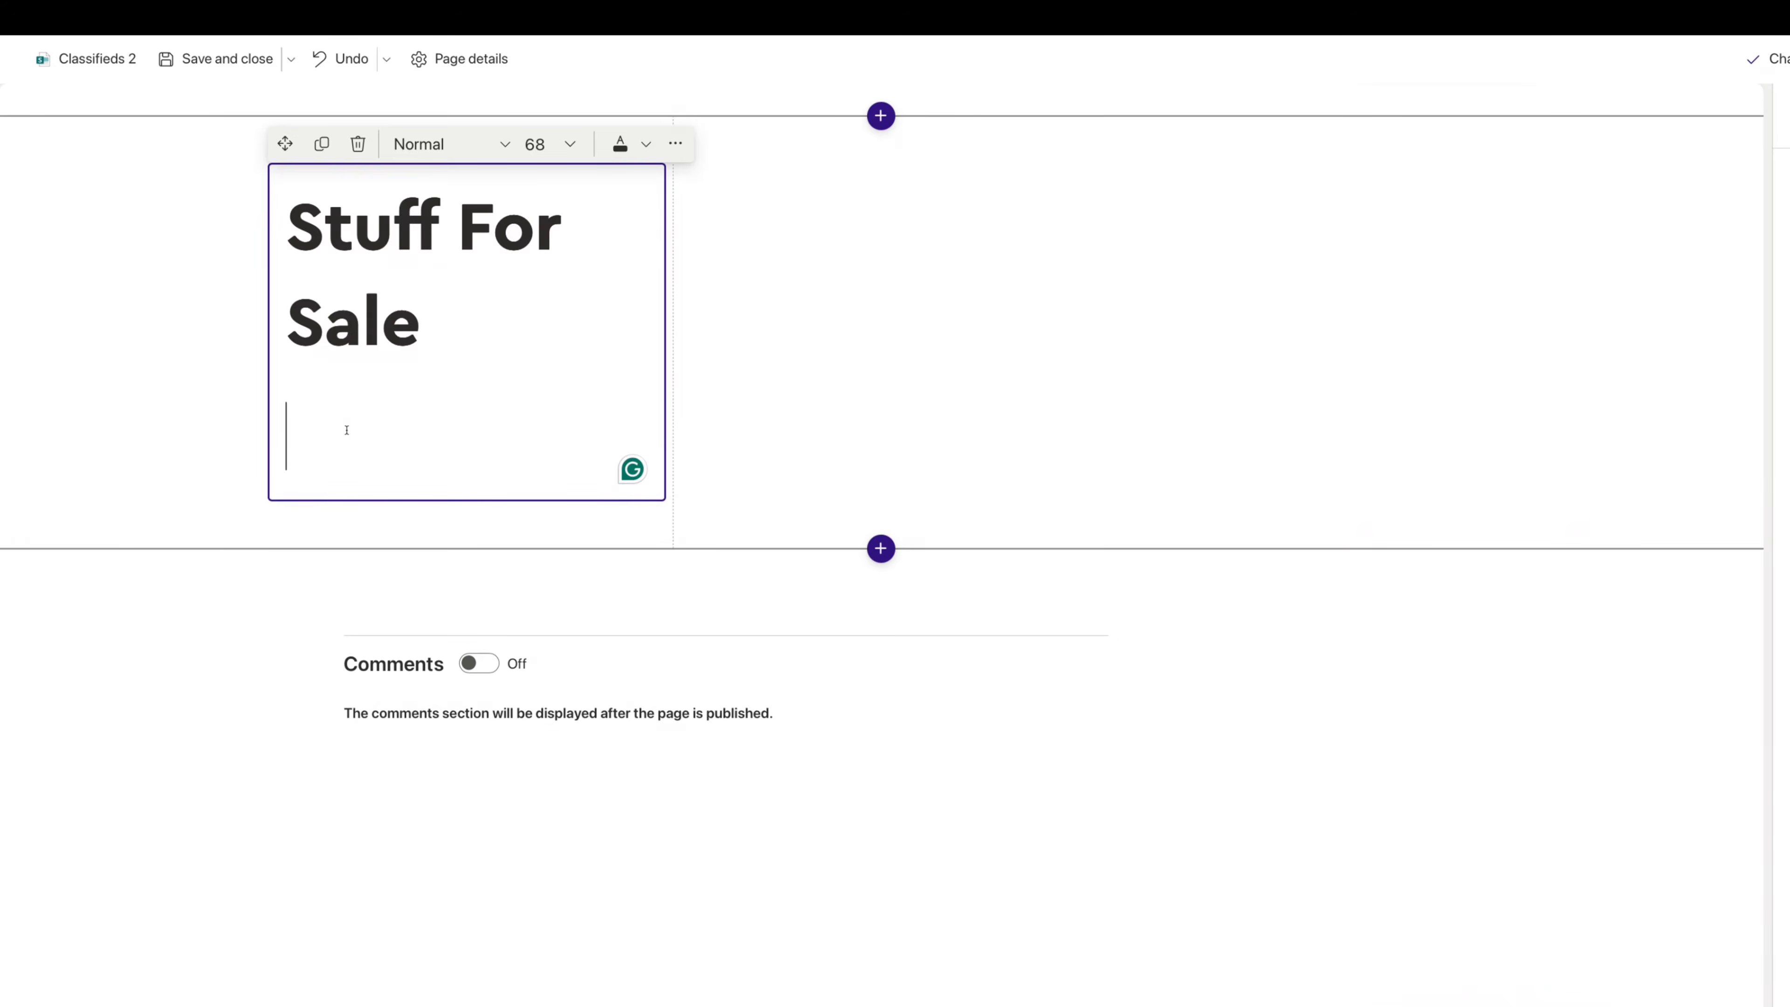
pyautogui.write('Lorem ipsum dolor sit amet consectetur. Erat congue diam consectetur donec enim. Ac eget mauris gravida eu nisi elementum faucibus.')
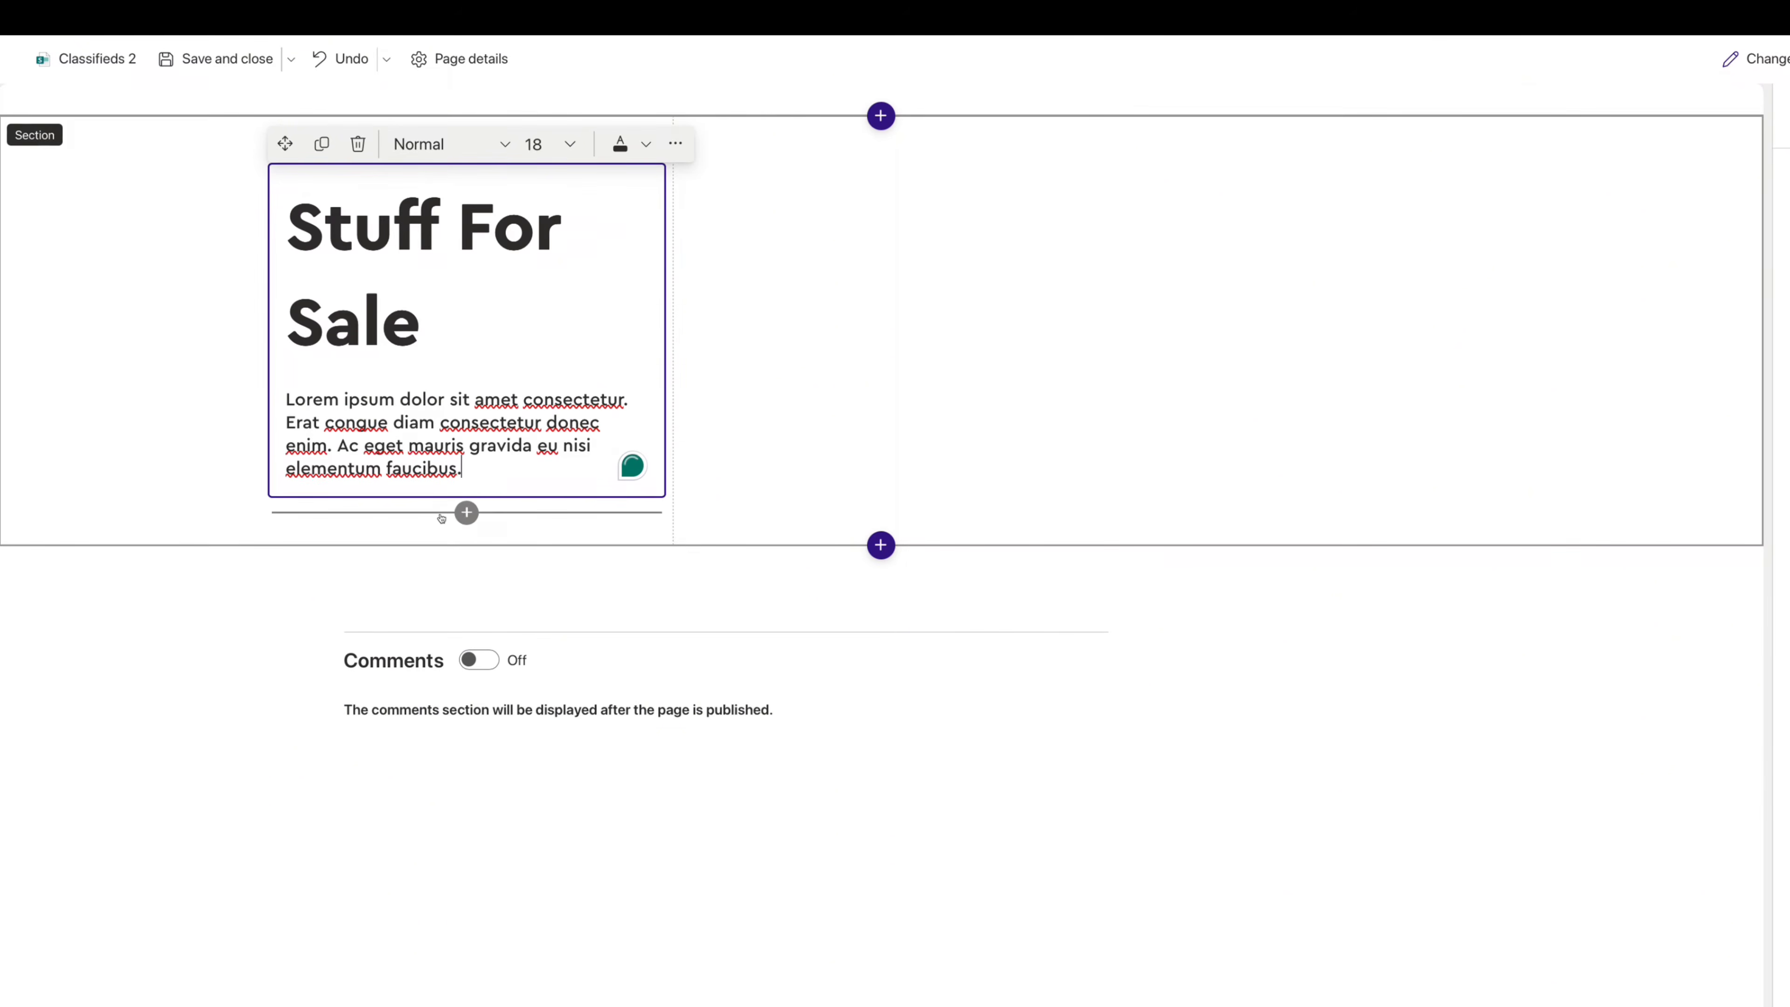
# - Add a Button web part below the text labelled 'Submit an Ad'
pyautogui.click(466, 513)
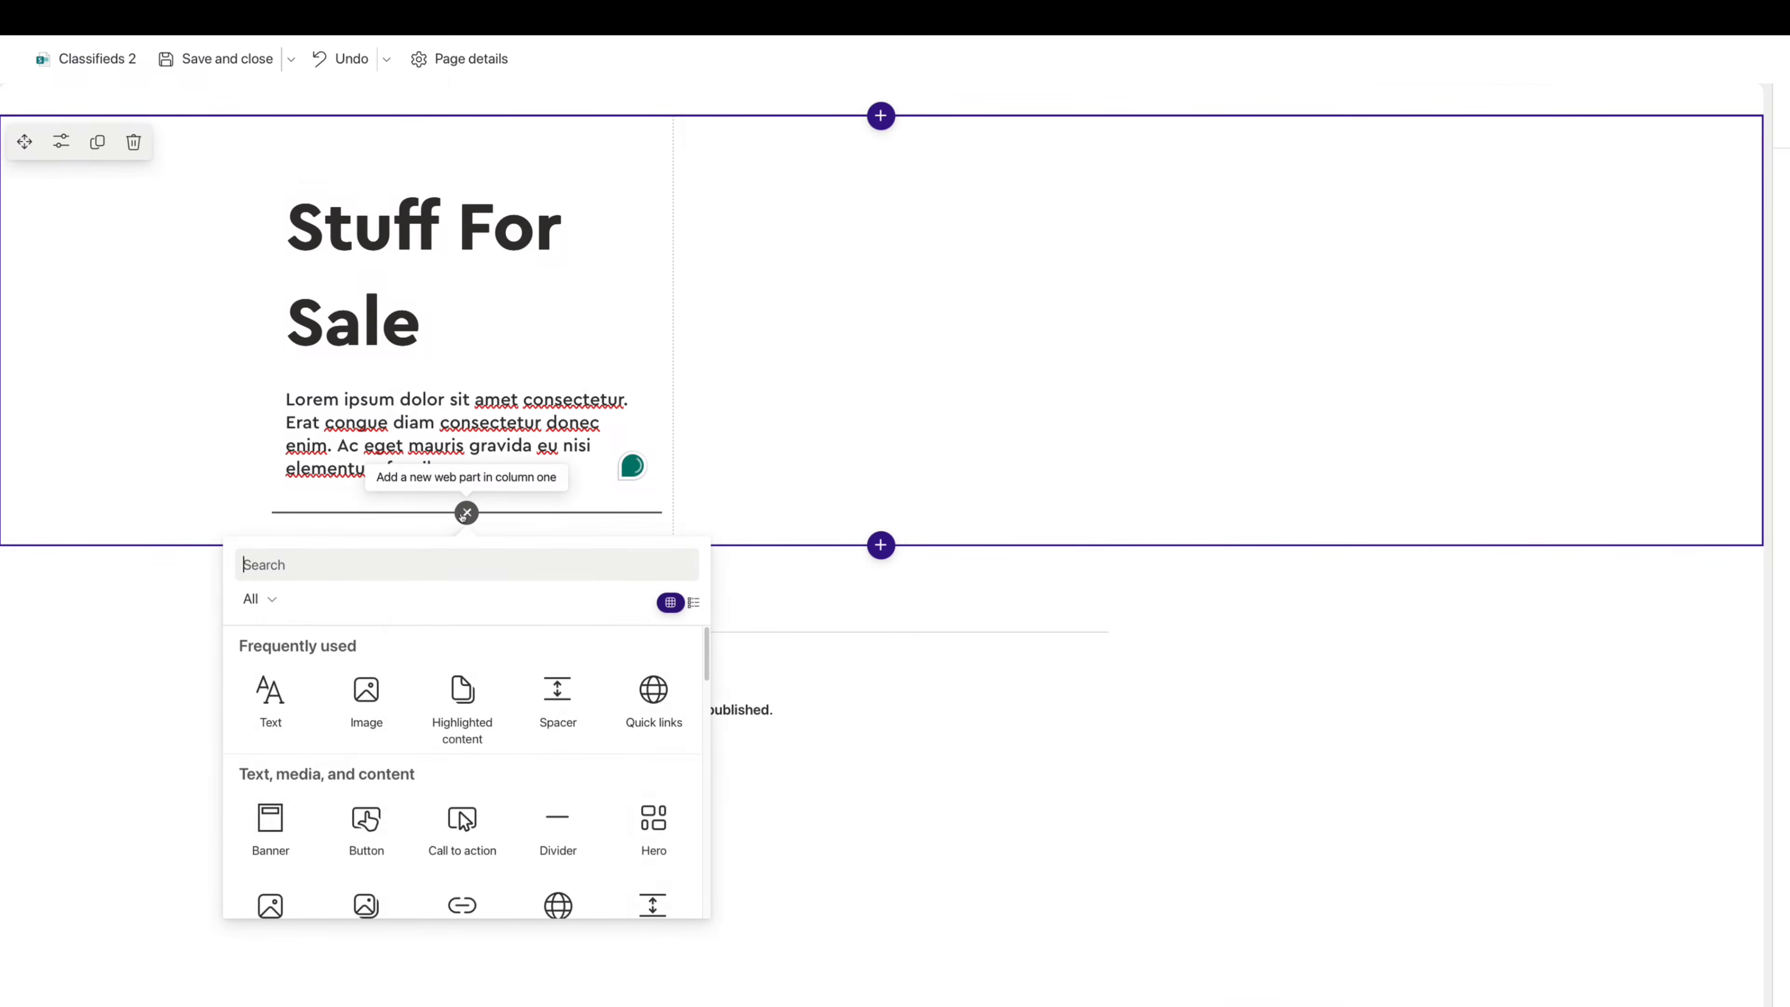
pyautogui.write('butt')
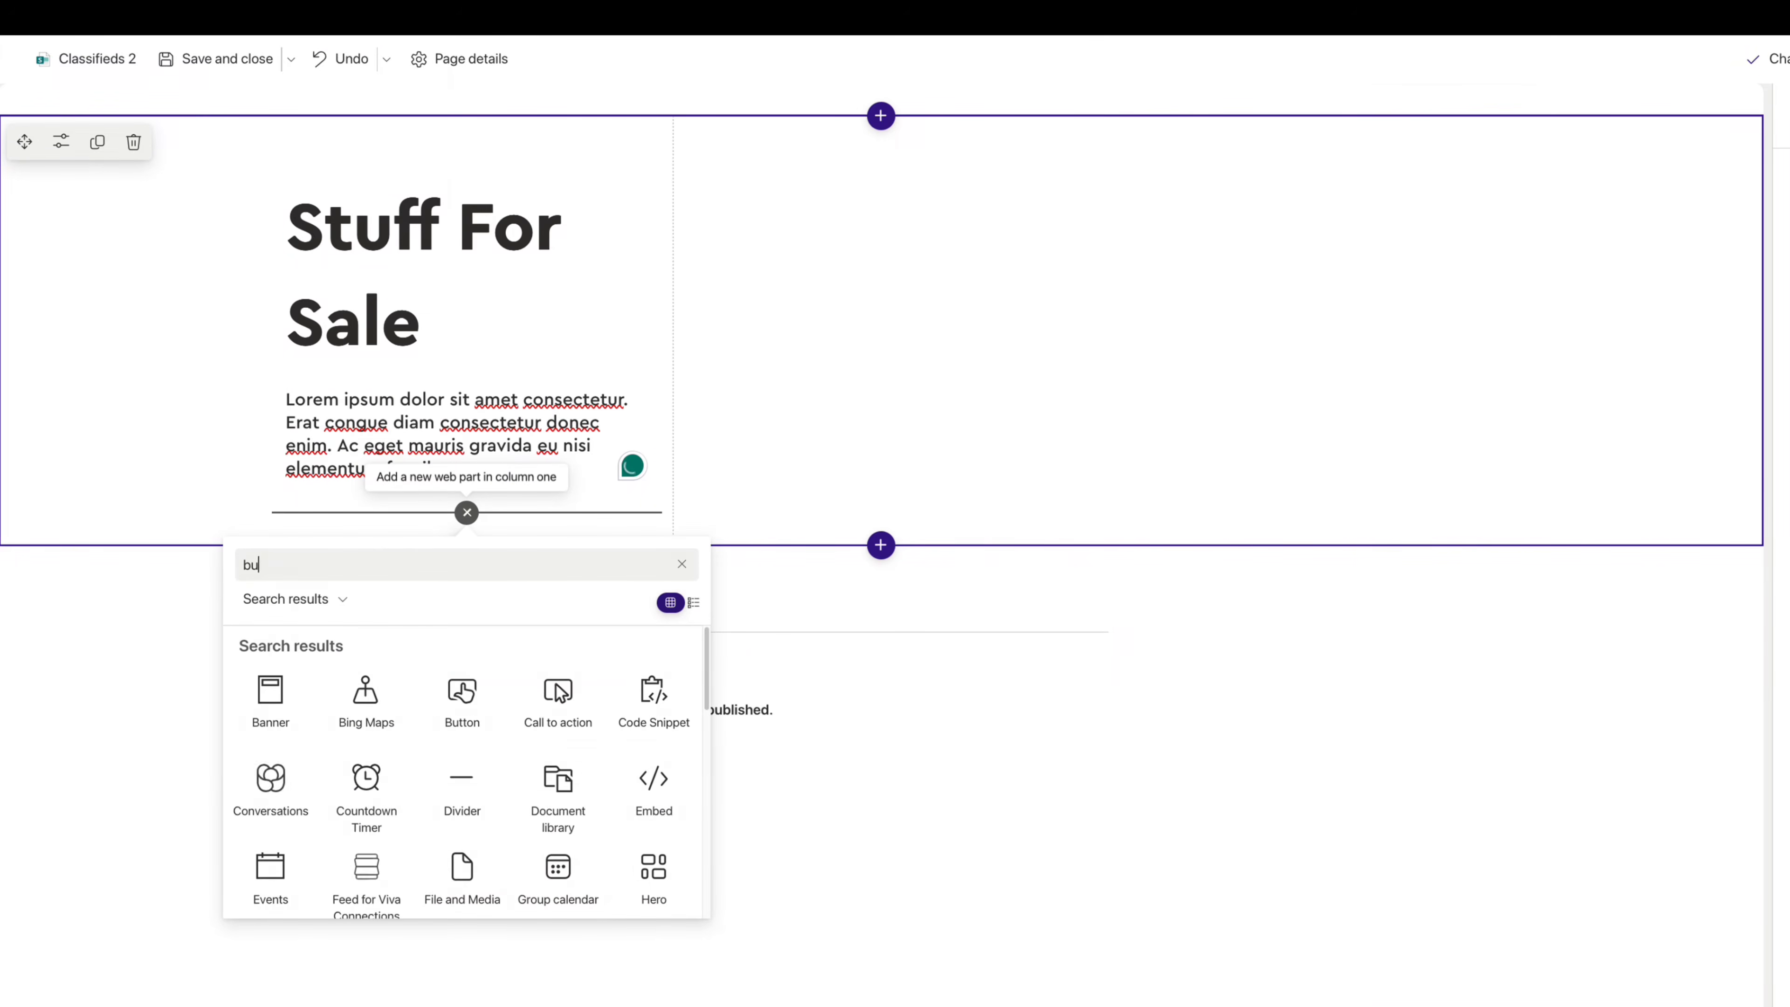
pyautogui.click(307, 684)
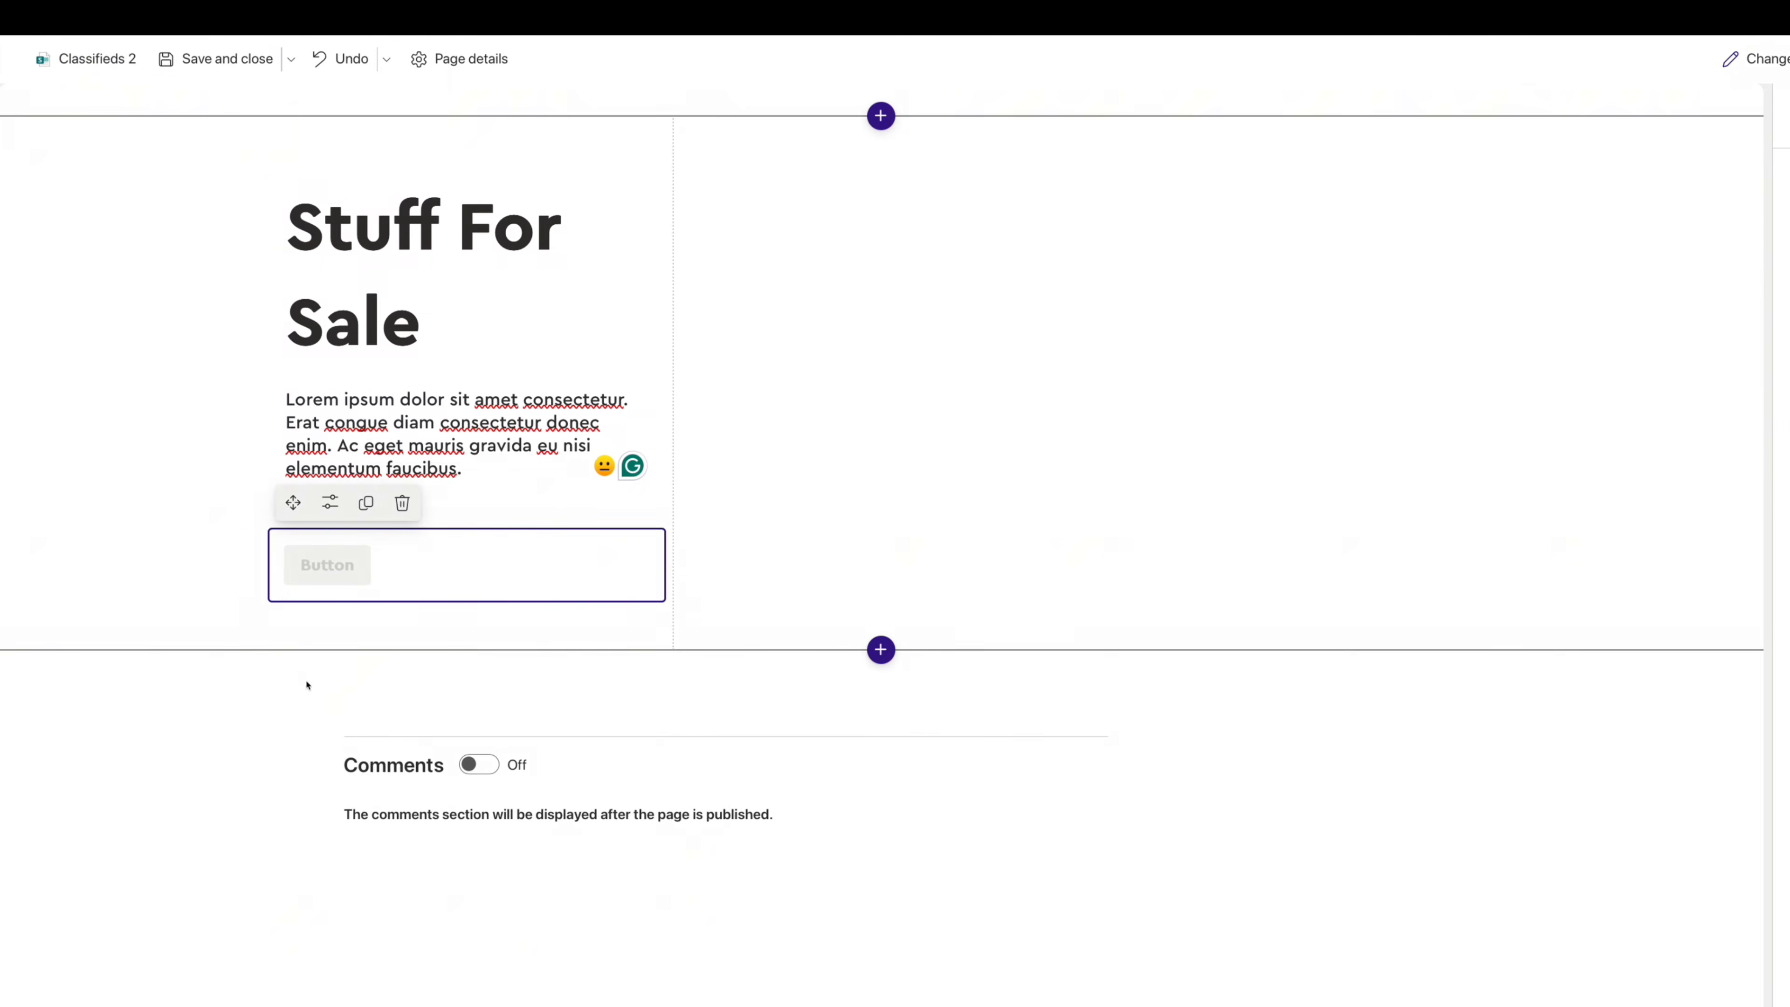
pyautogui.click(330, 502)
pyautogui.write('Submit an Ad')
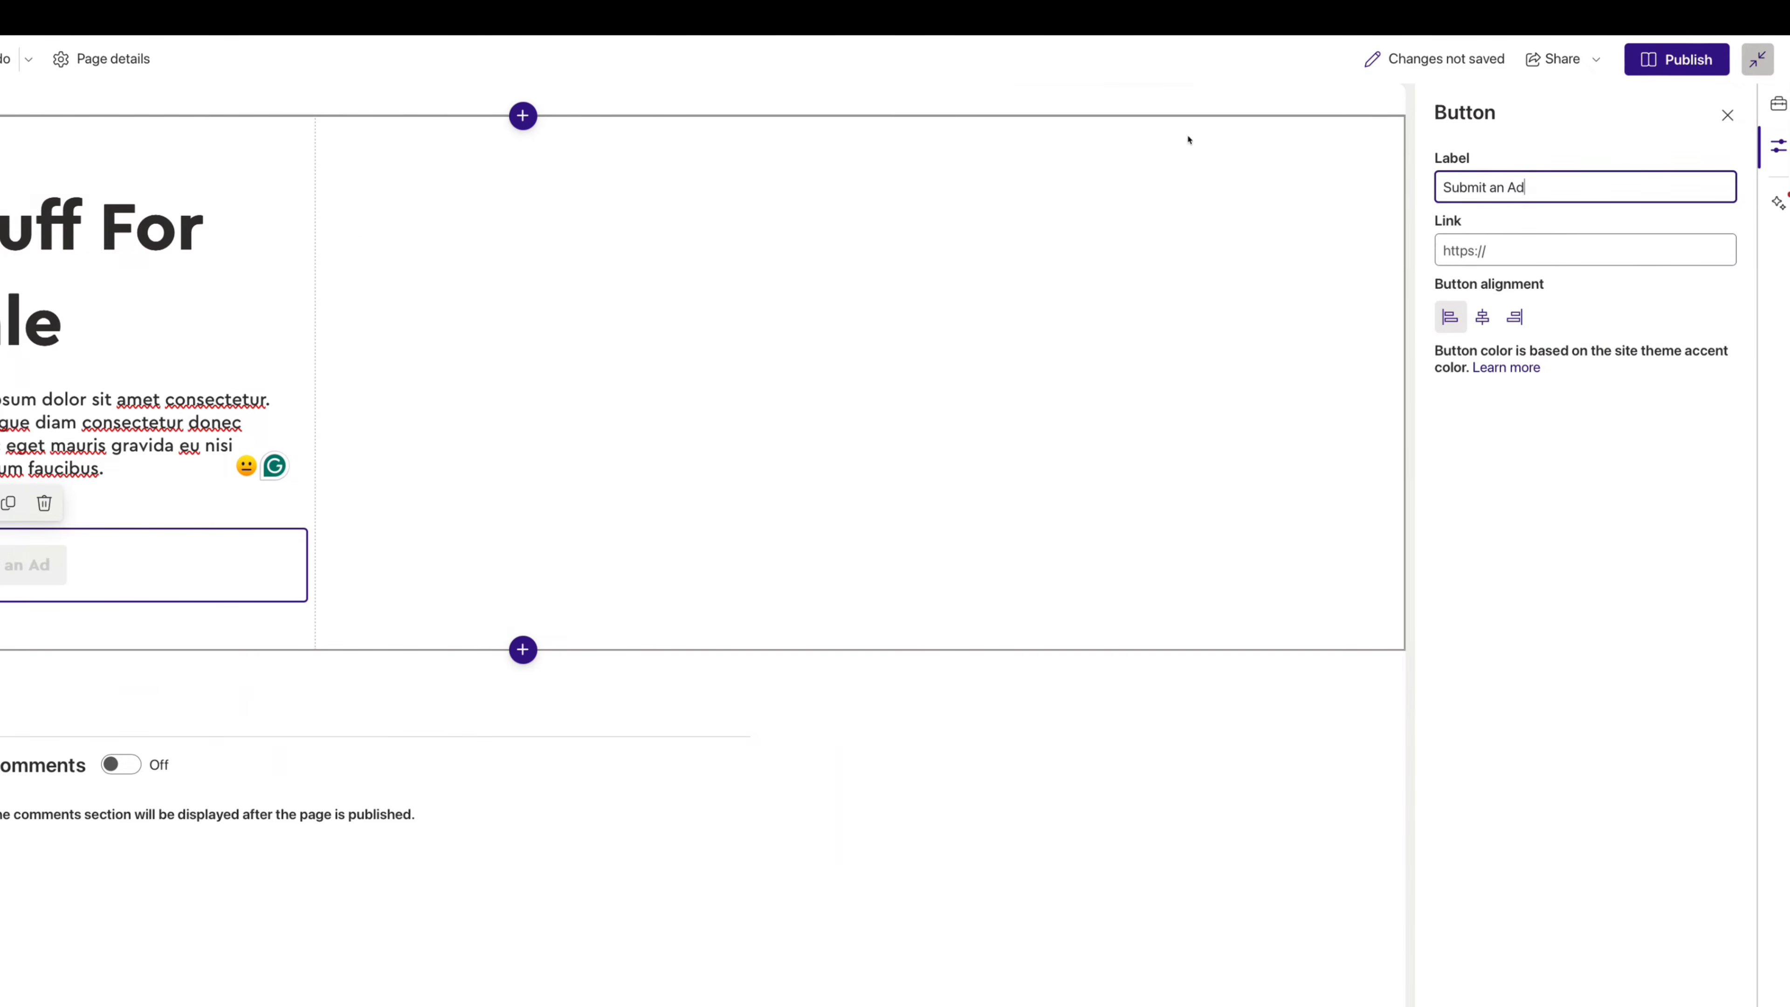
pyautogui.click(1461, 253)
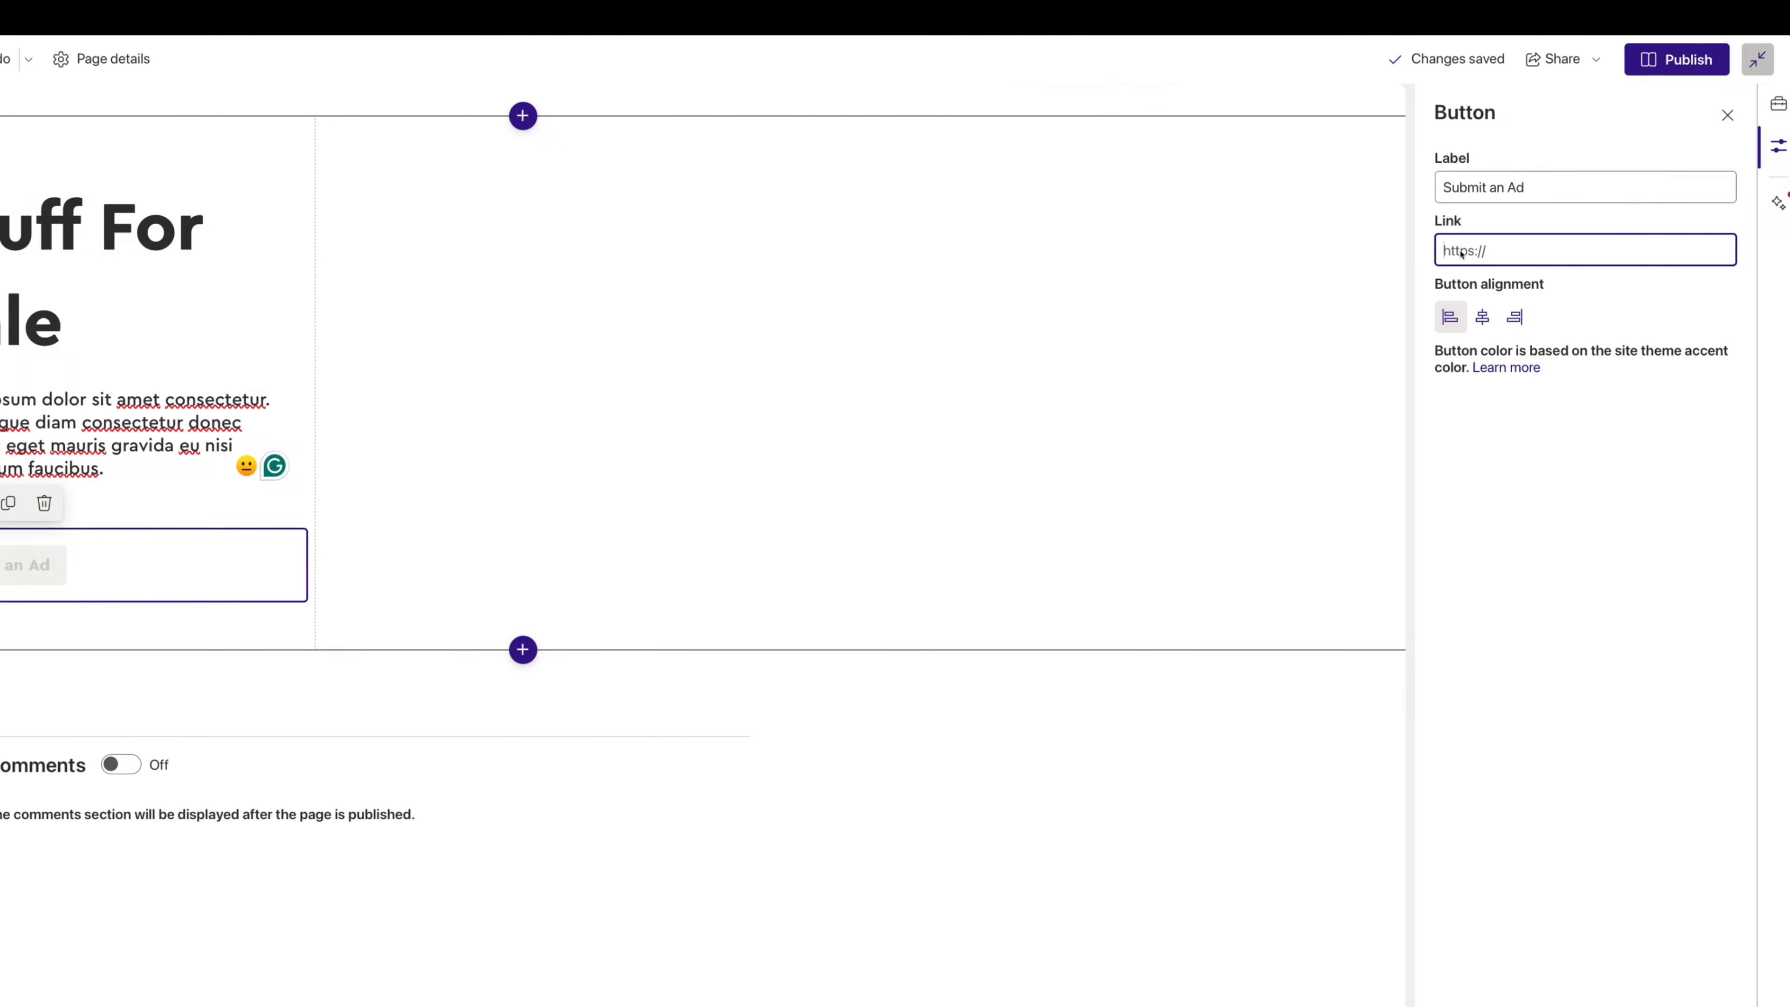
pyautogui.click(607, 168)
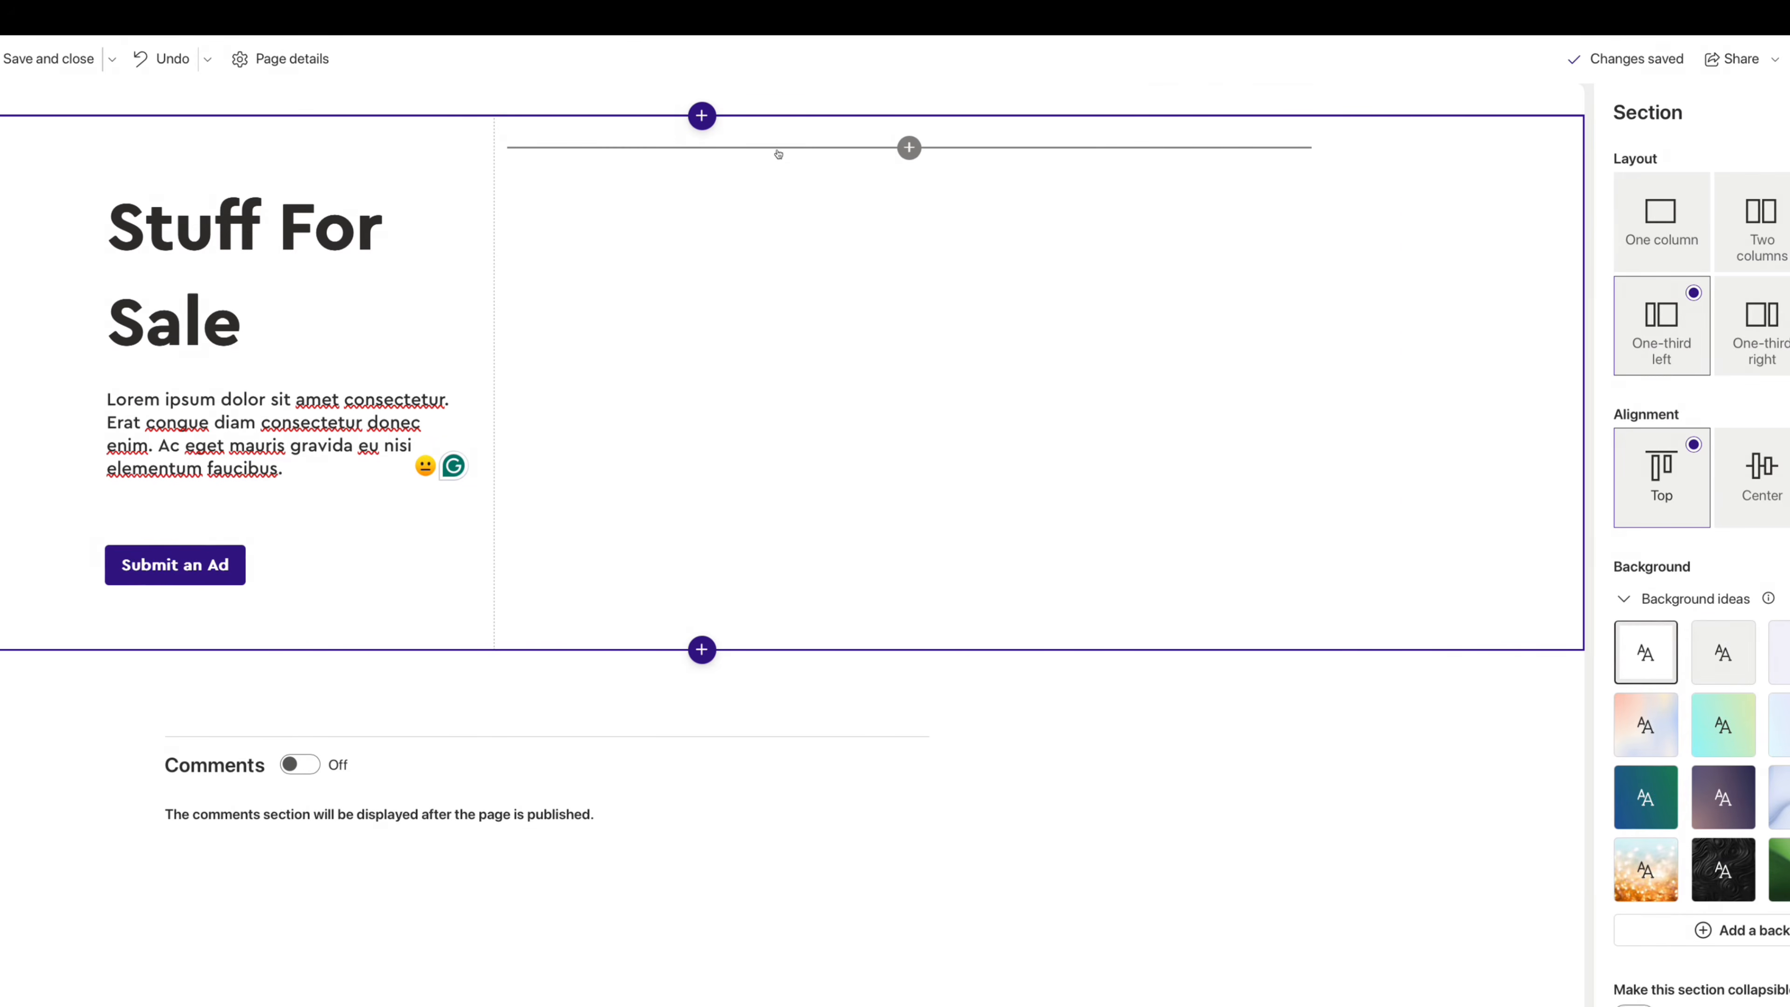
# - Insert the toy-collage image into the right column and freeform-crop its top edge down
pyautogui.click(908, 151)
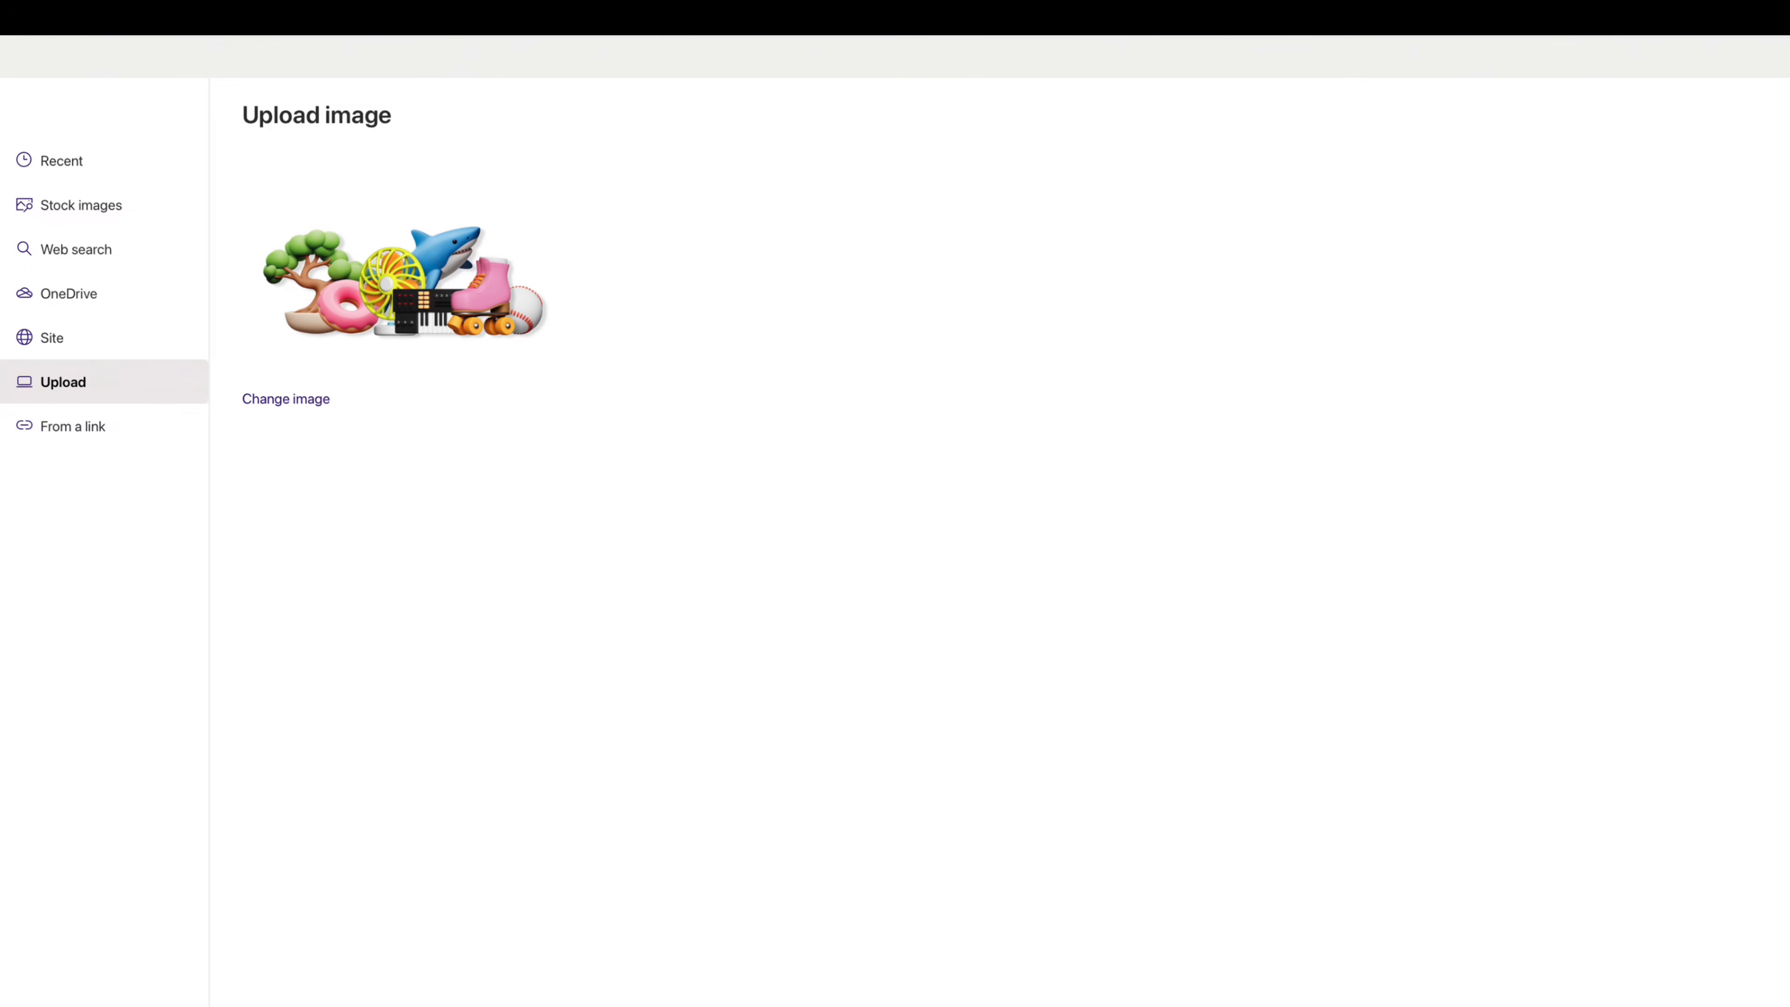
pyautogui.click(1654, 963)
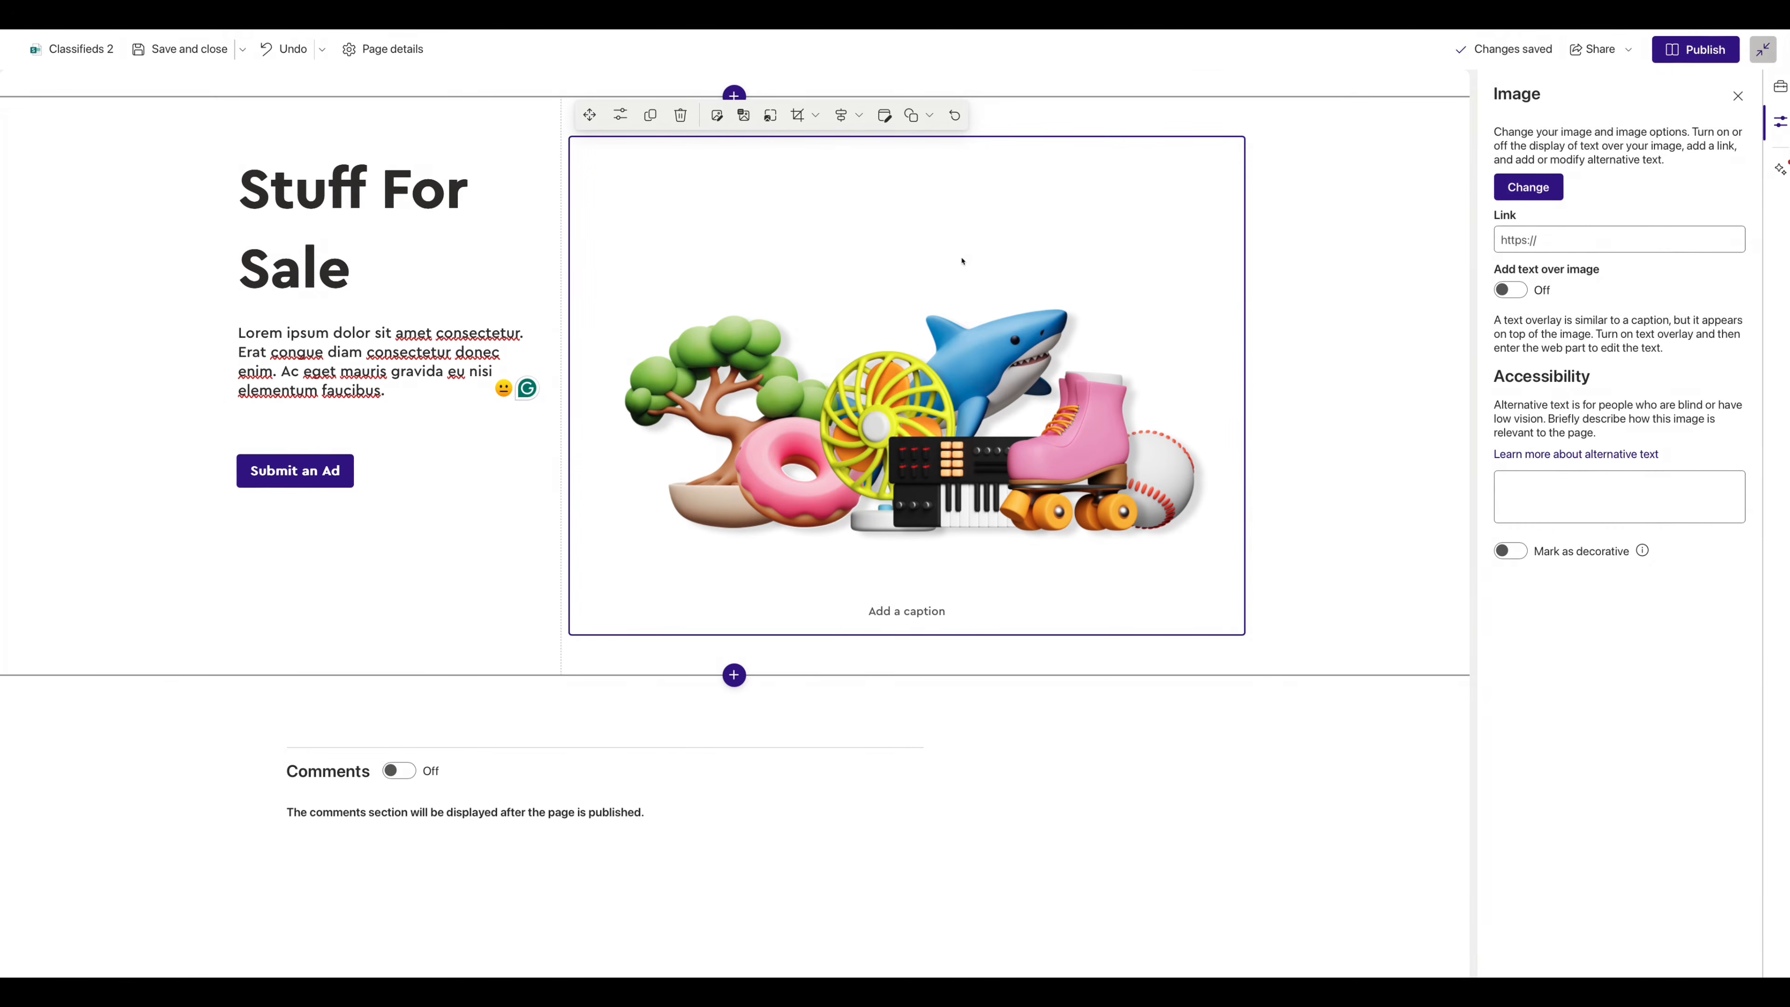
pyautogui.click(804, 116)
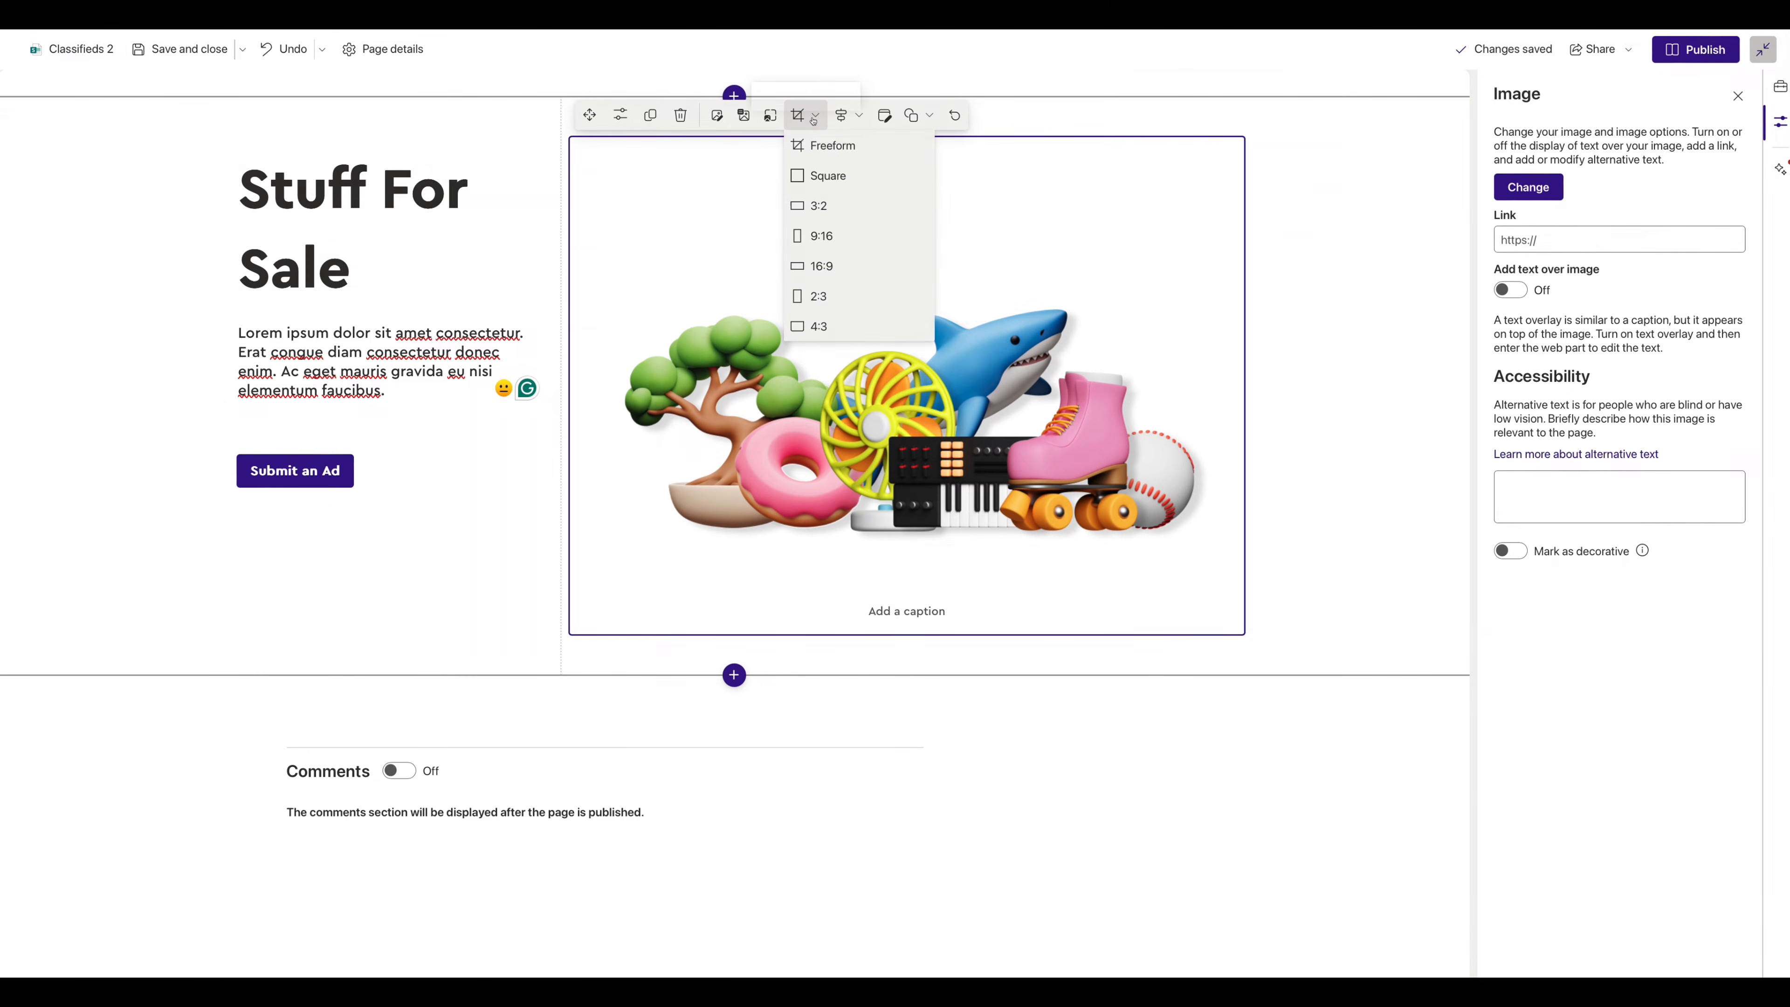
pyautogui.click(811, 147)
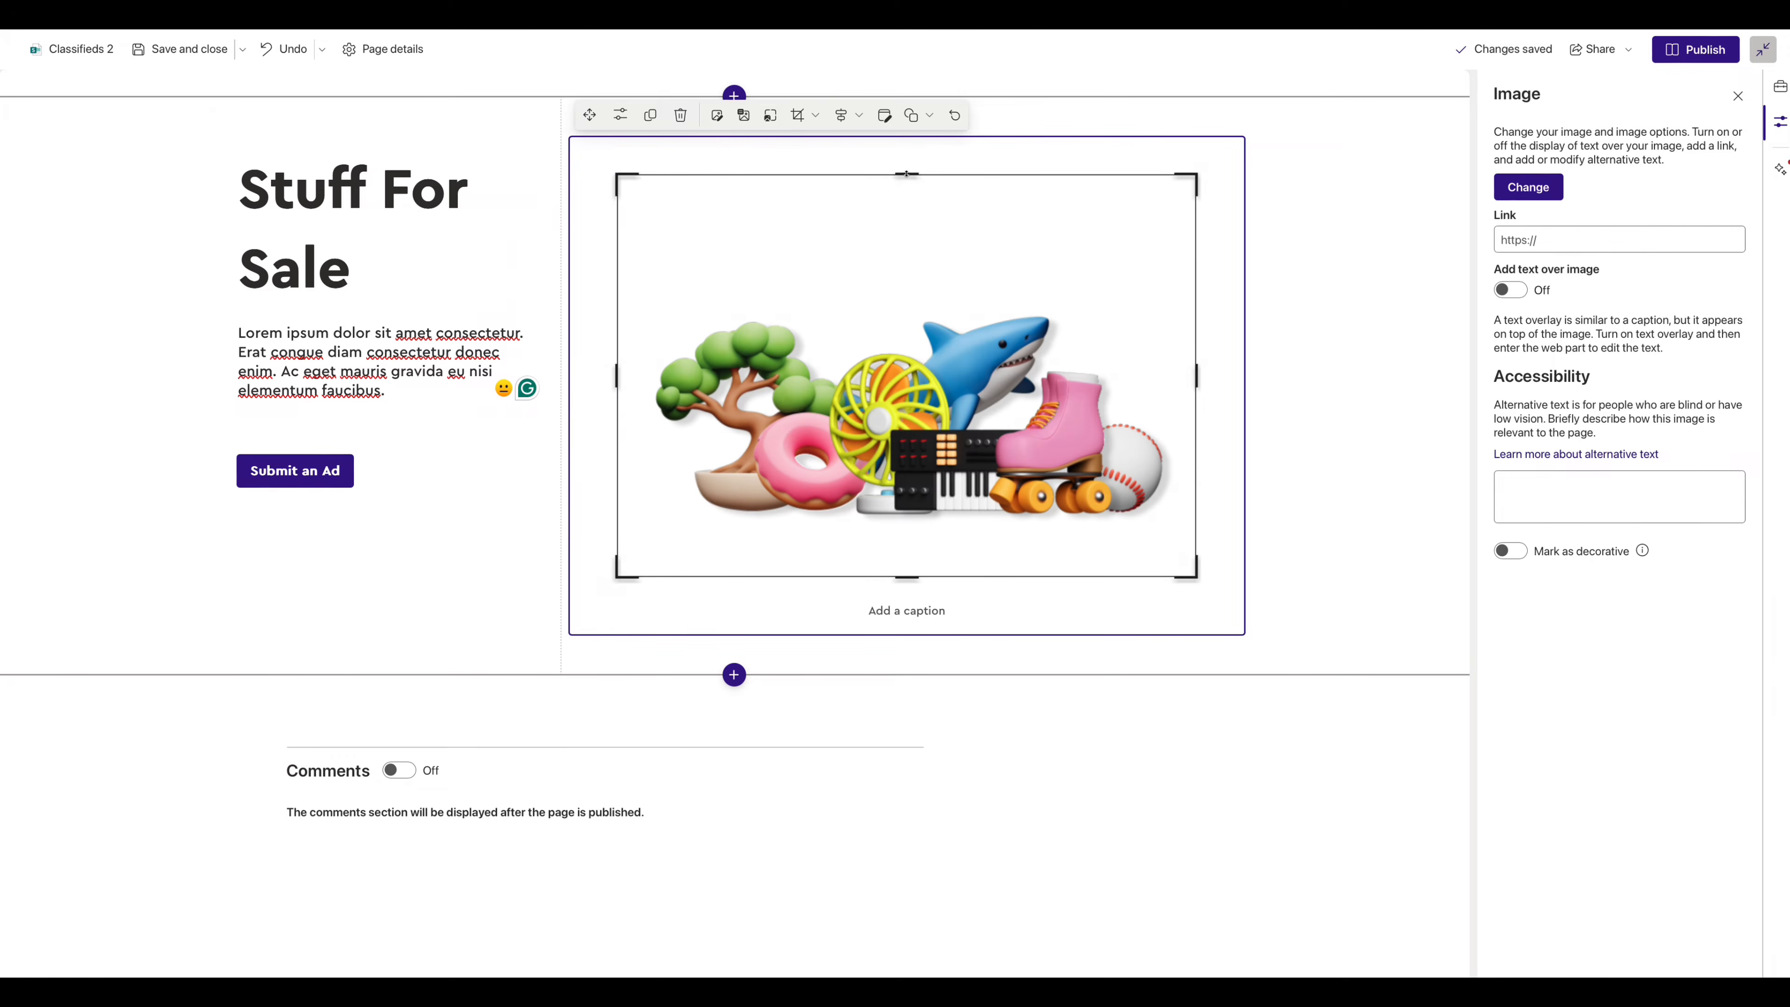
pyautogui.moveTo(906, 176); pyautogui.dragTo(894, 372)
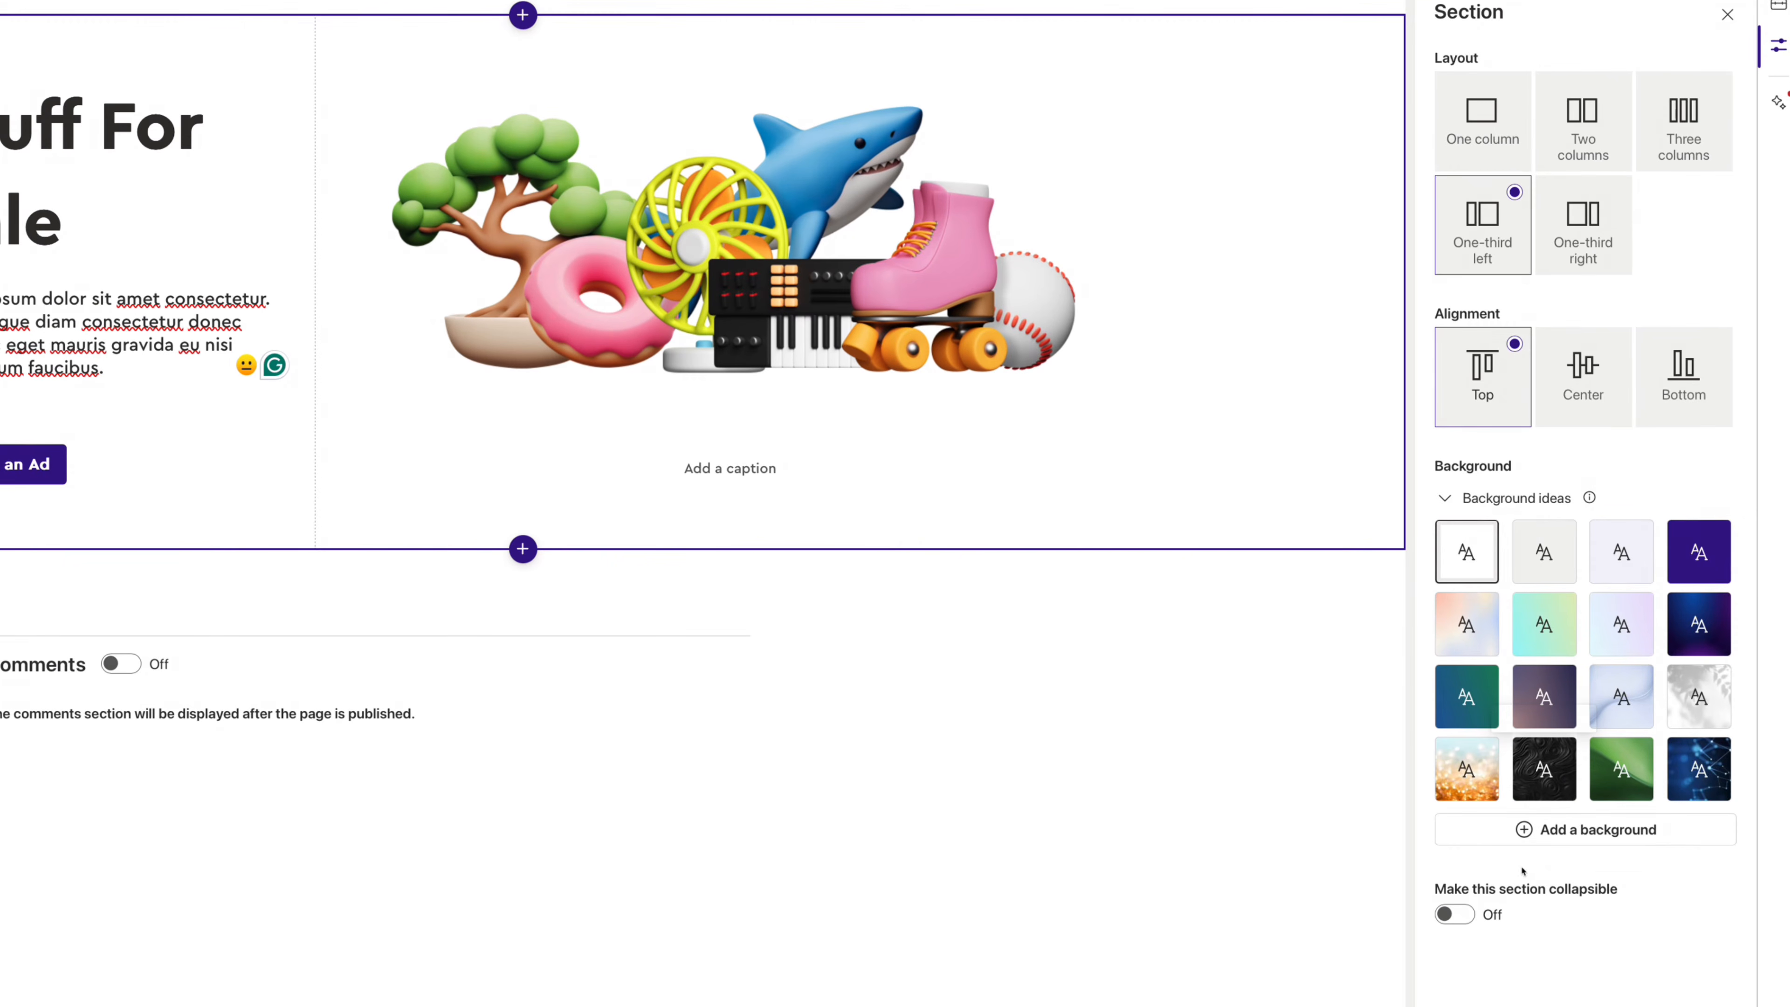
# - Set the section background to a blue-pink gradient stock image found with 'colorful purple'
pyautogui.click(1526, 830)
pyautogui.click(232, 171)
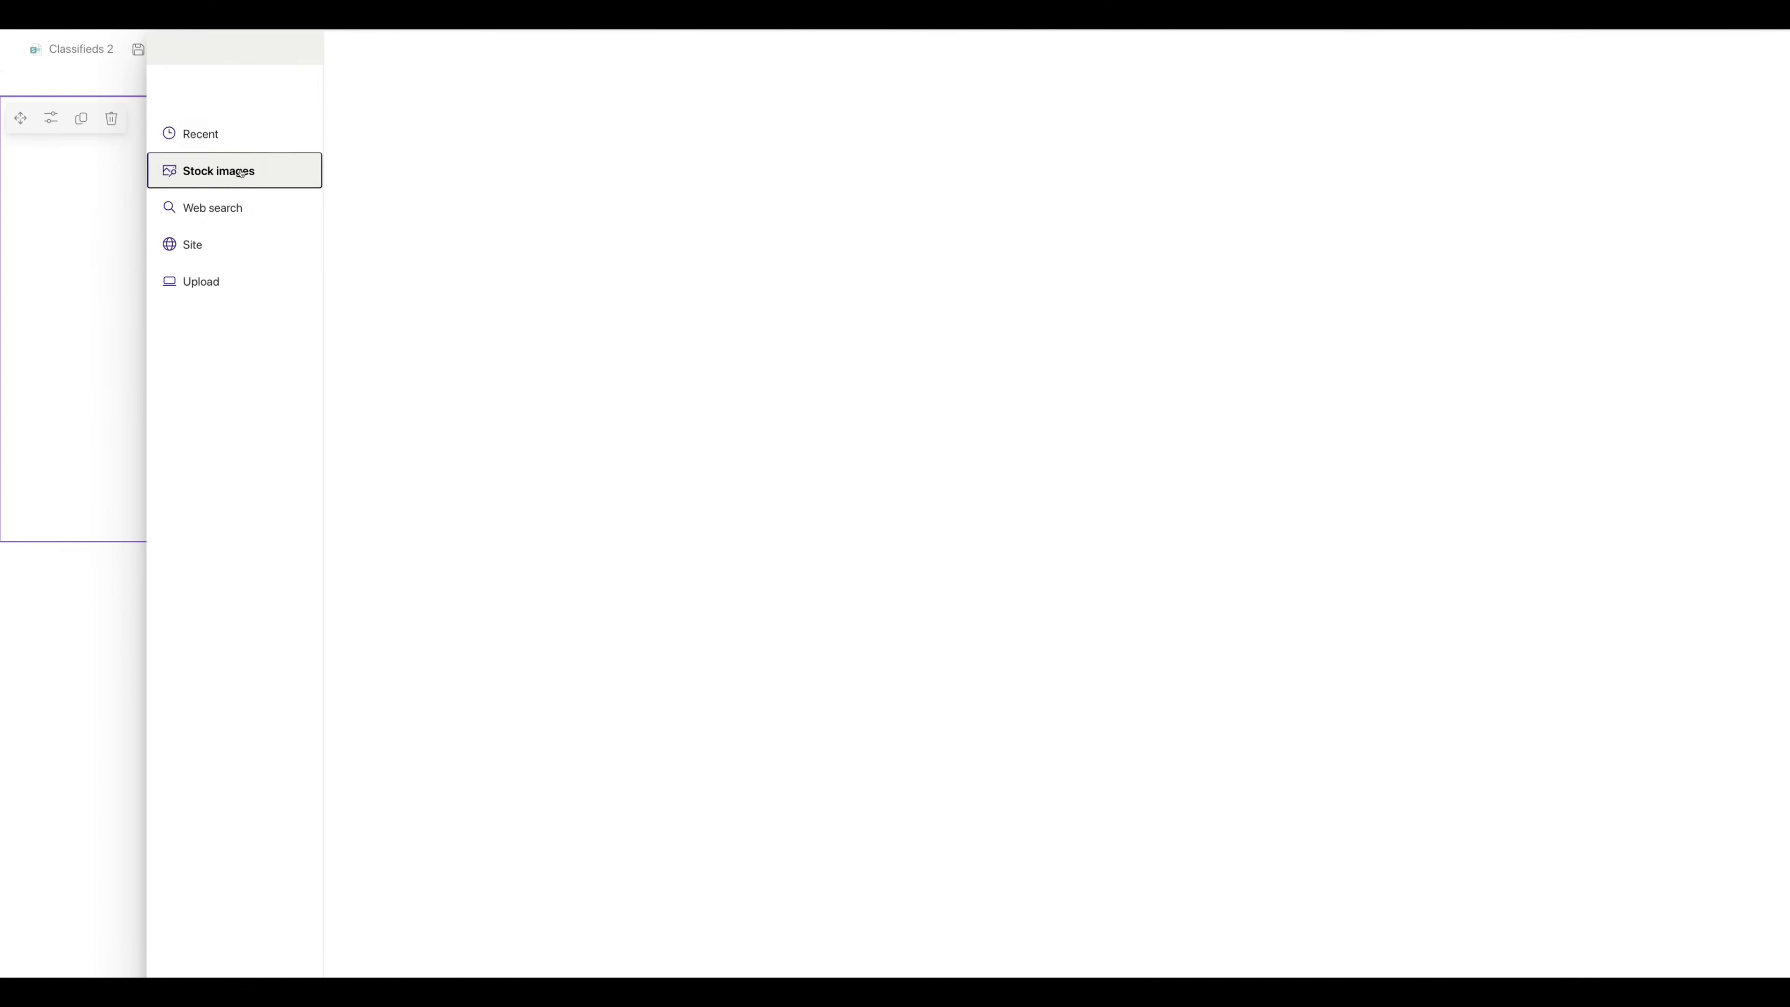
pyautogui.write('colorful purple')
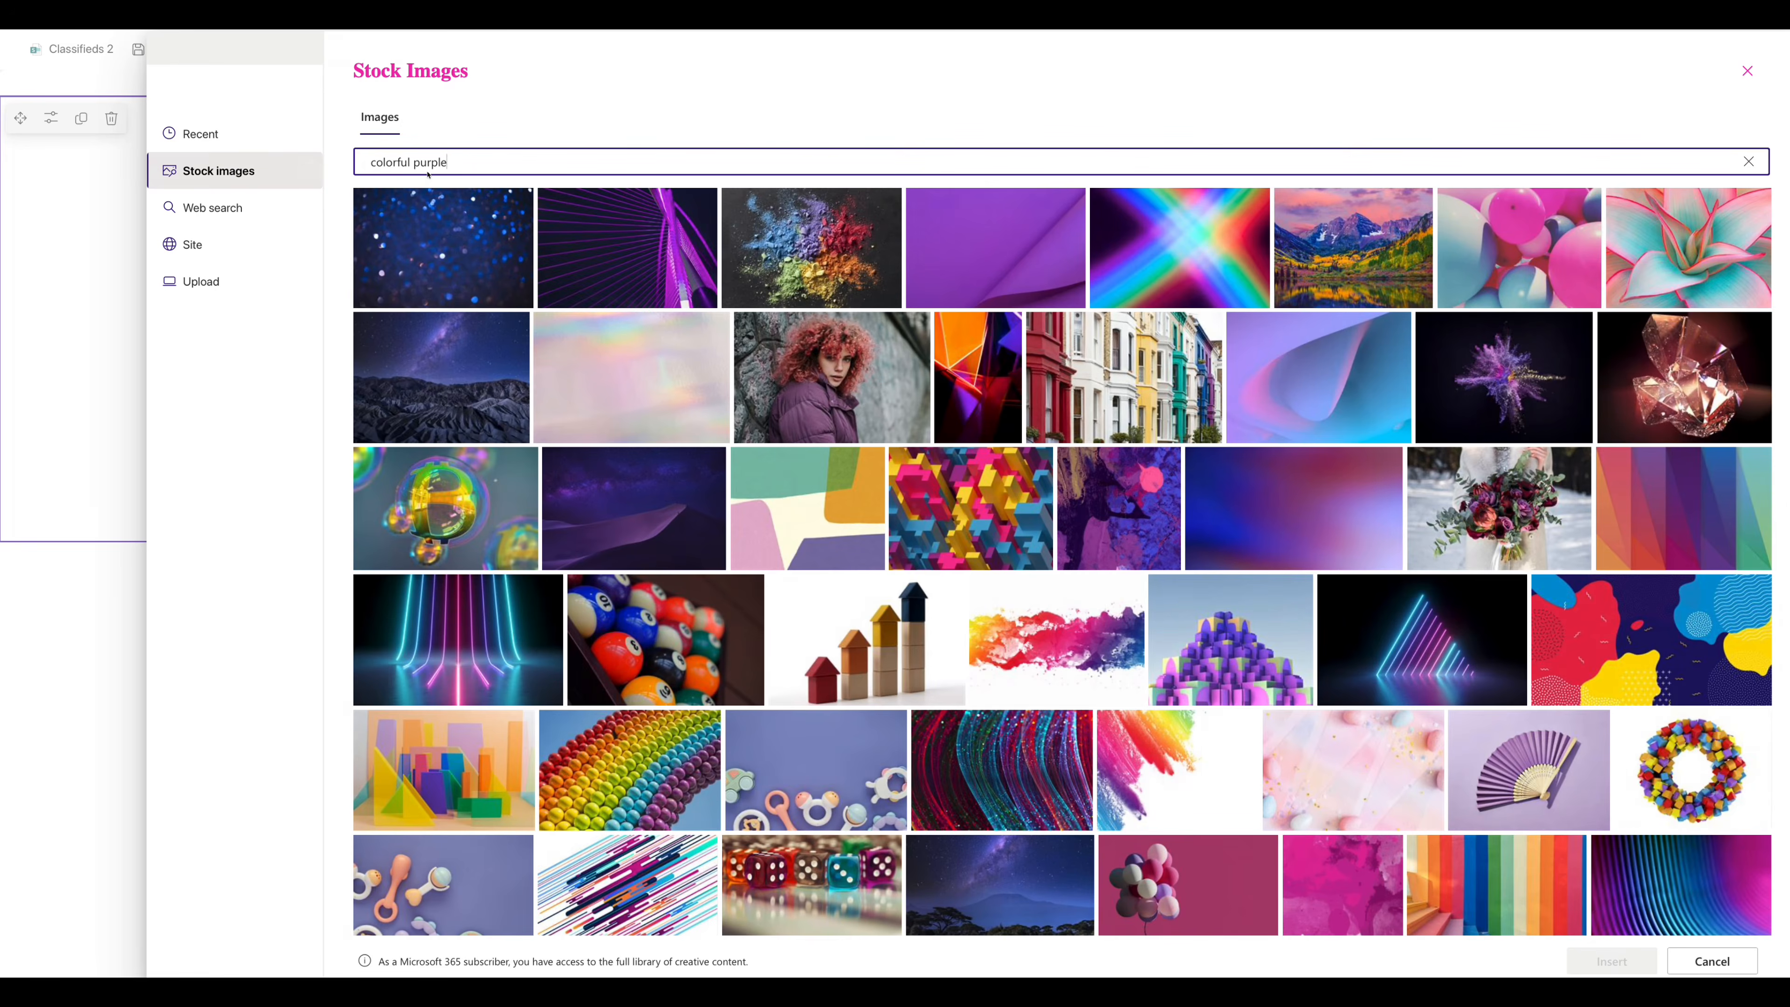
pyautogui.moveTo(891, 408)
pyautogui.click(1294, 508)
pyautogui.click(1612, 961)
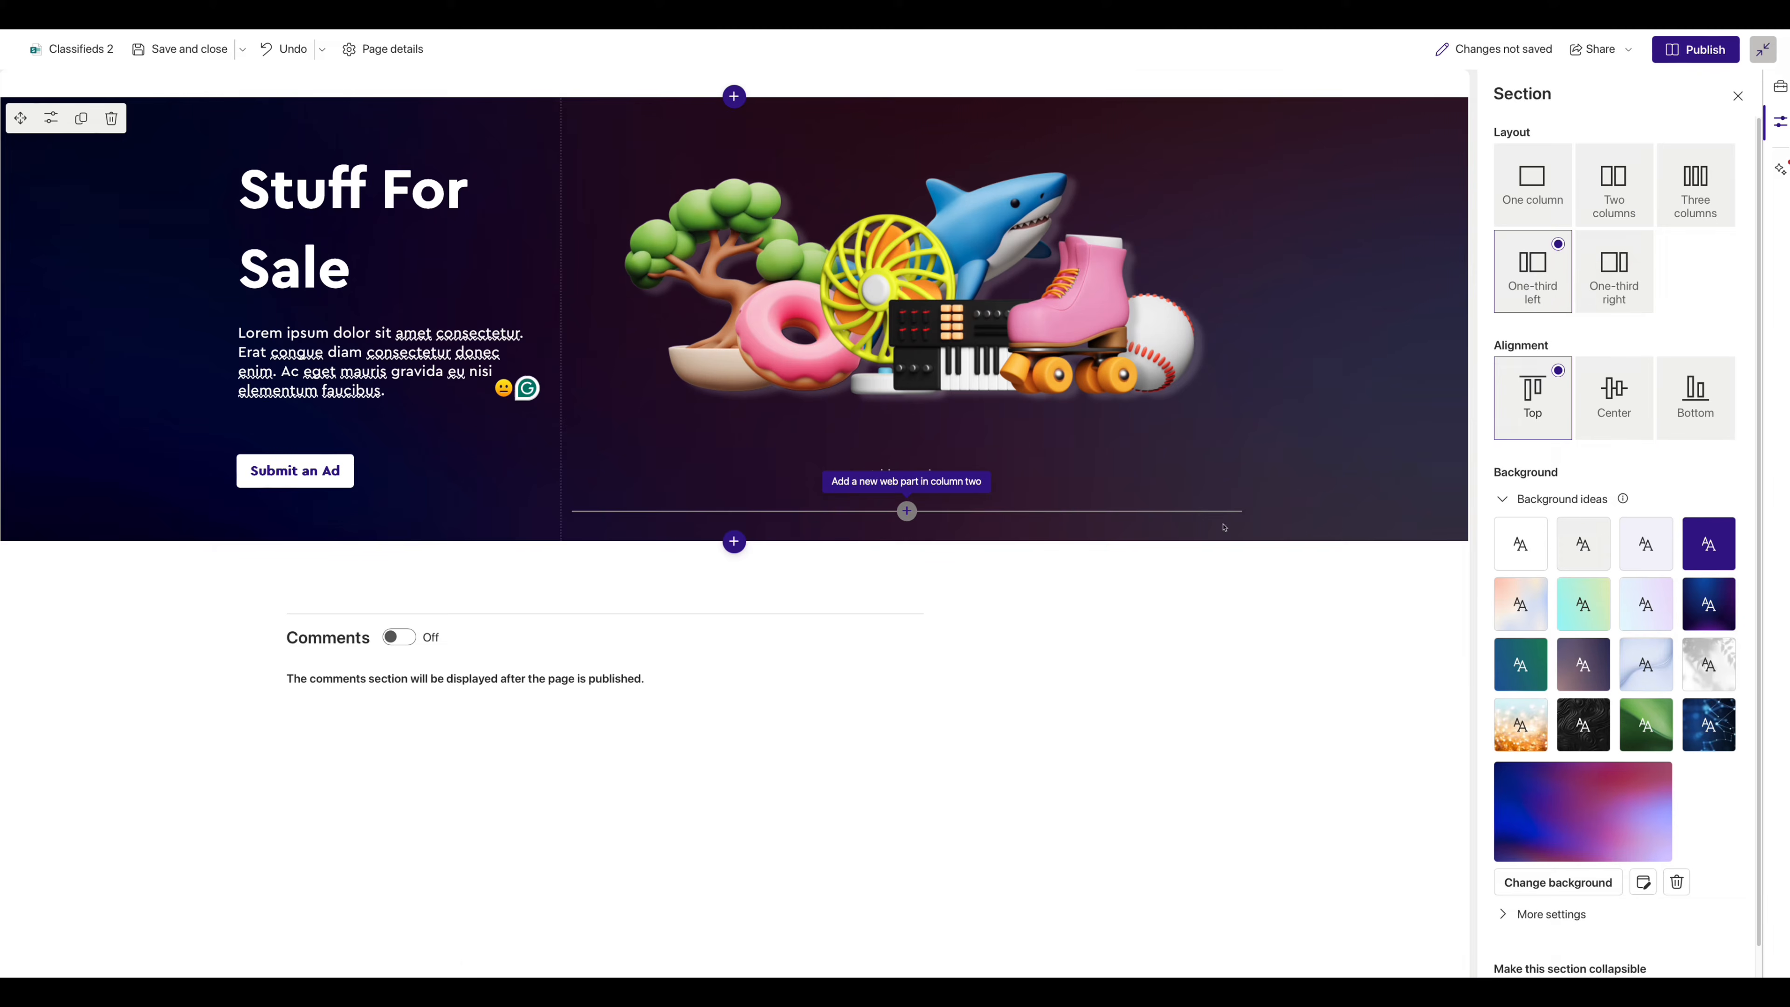
# - Apply a left-to-right gradient overlay and raise the overlay opacity to 82
pyautogui.scroll(-1, 1551, 682)
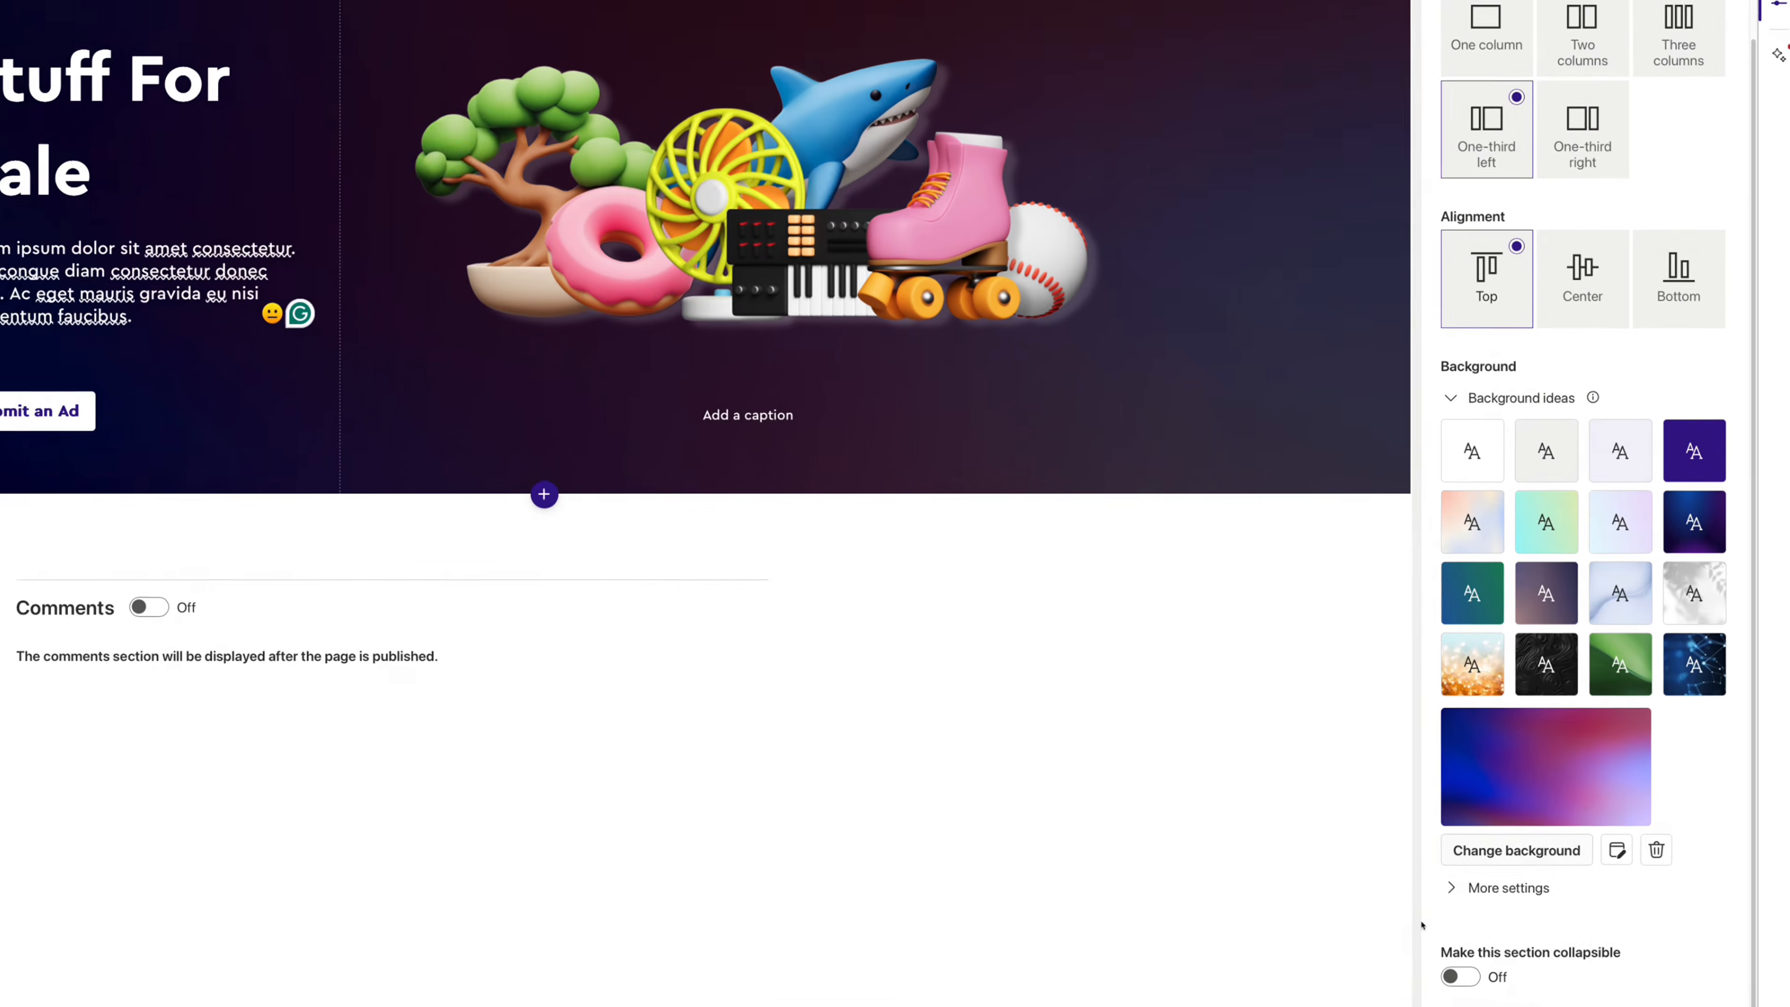
pyautogui.click(1550, 881)
pyautogui.scroll(-3, 1468, 854)
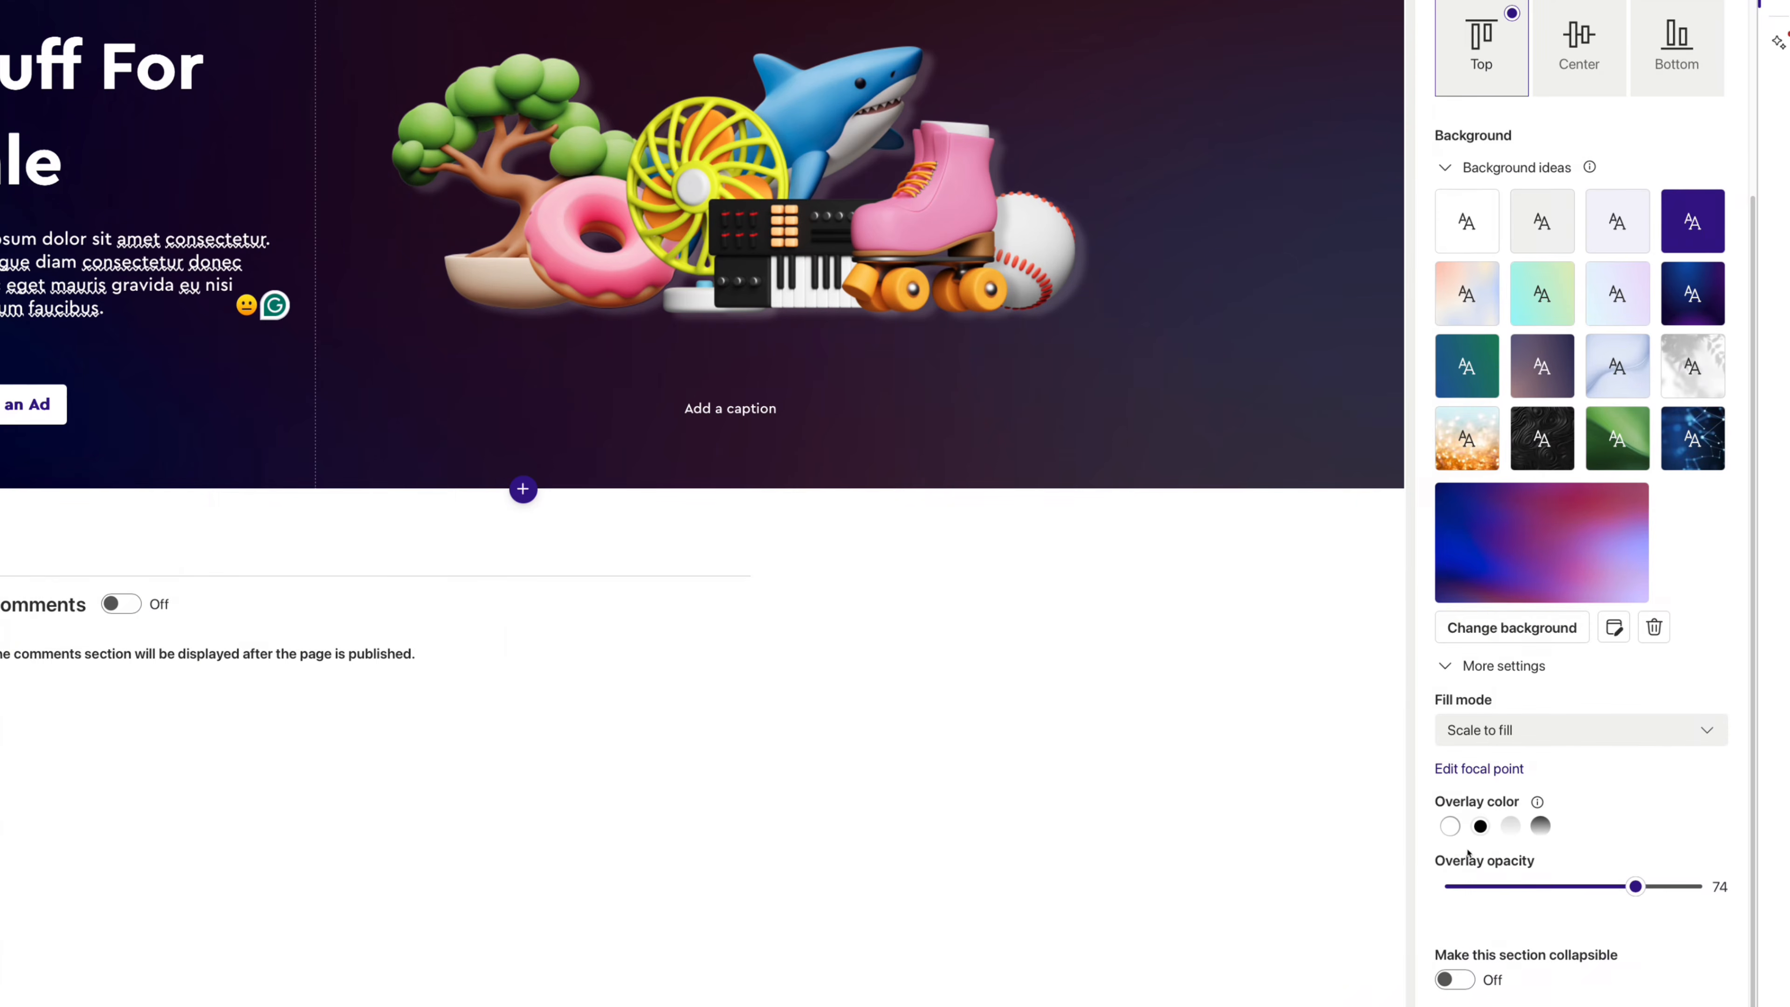
pyautogui.moveTo(1634, 888); pyautogui.dragTo(1496, 890)
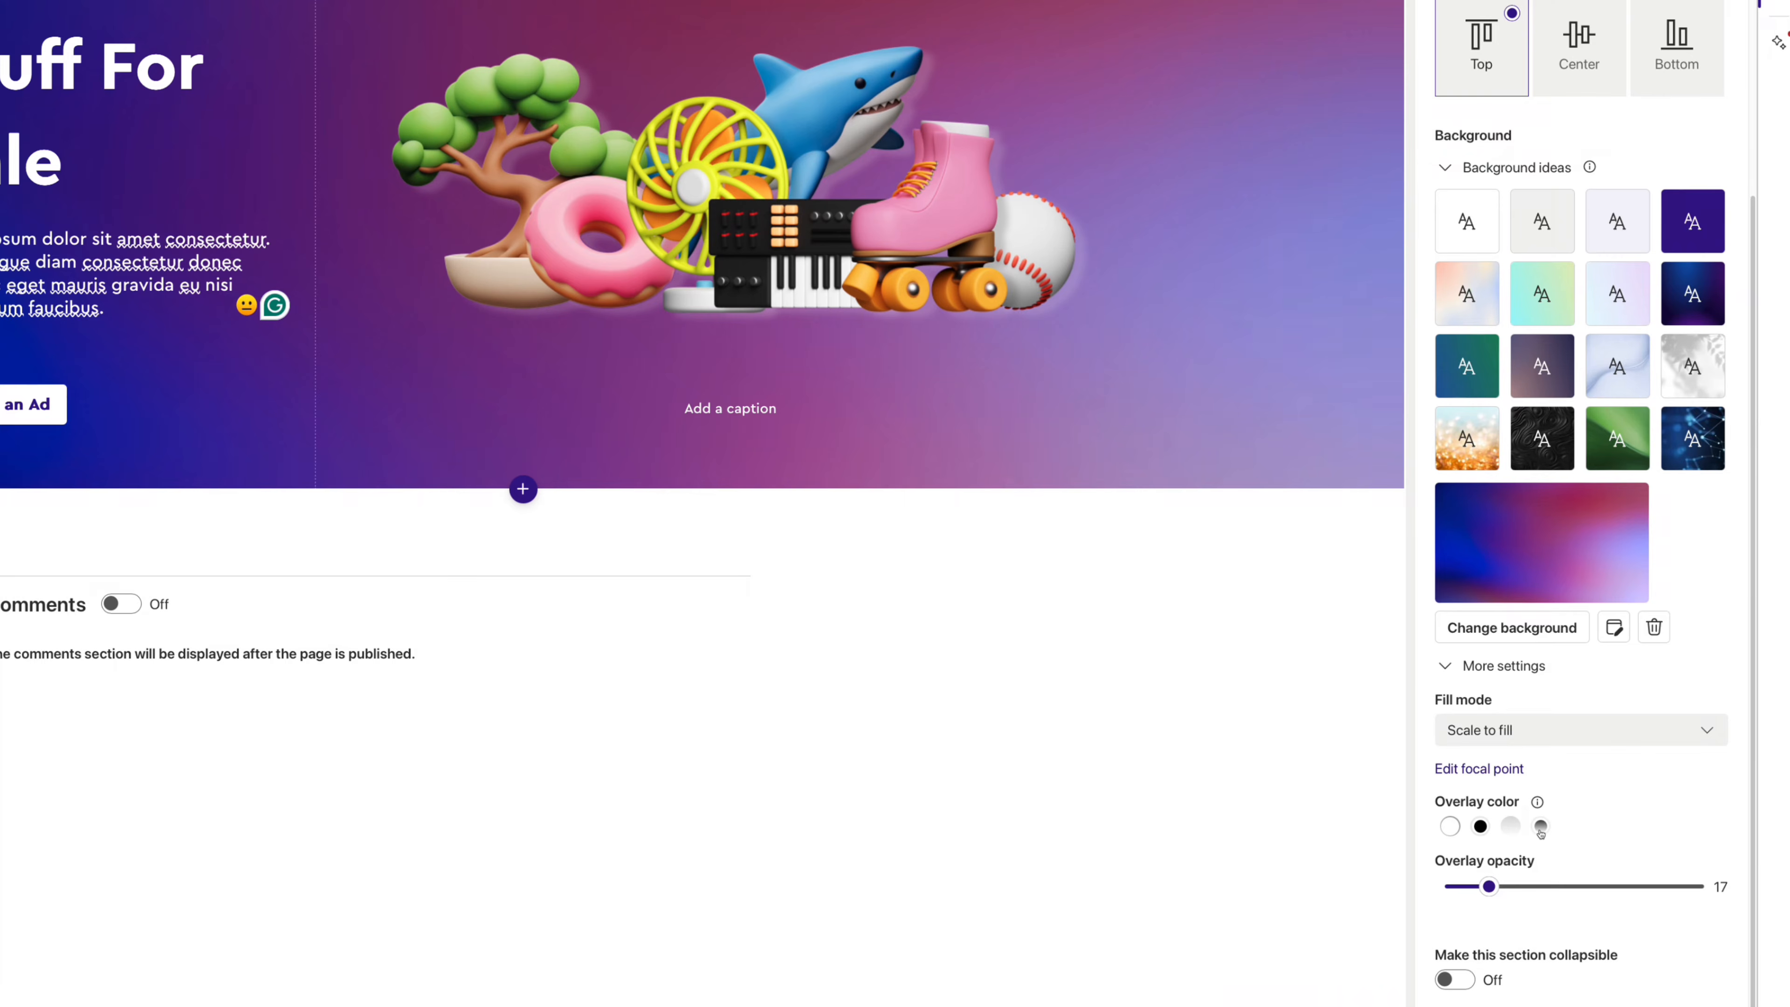
pyautogui.click(1540, 827)
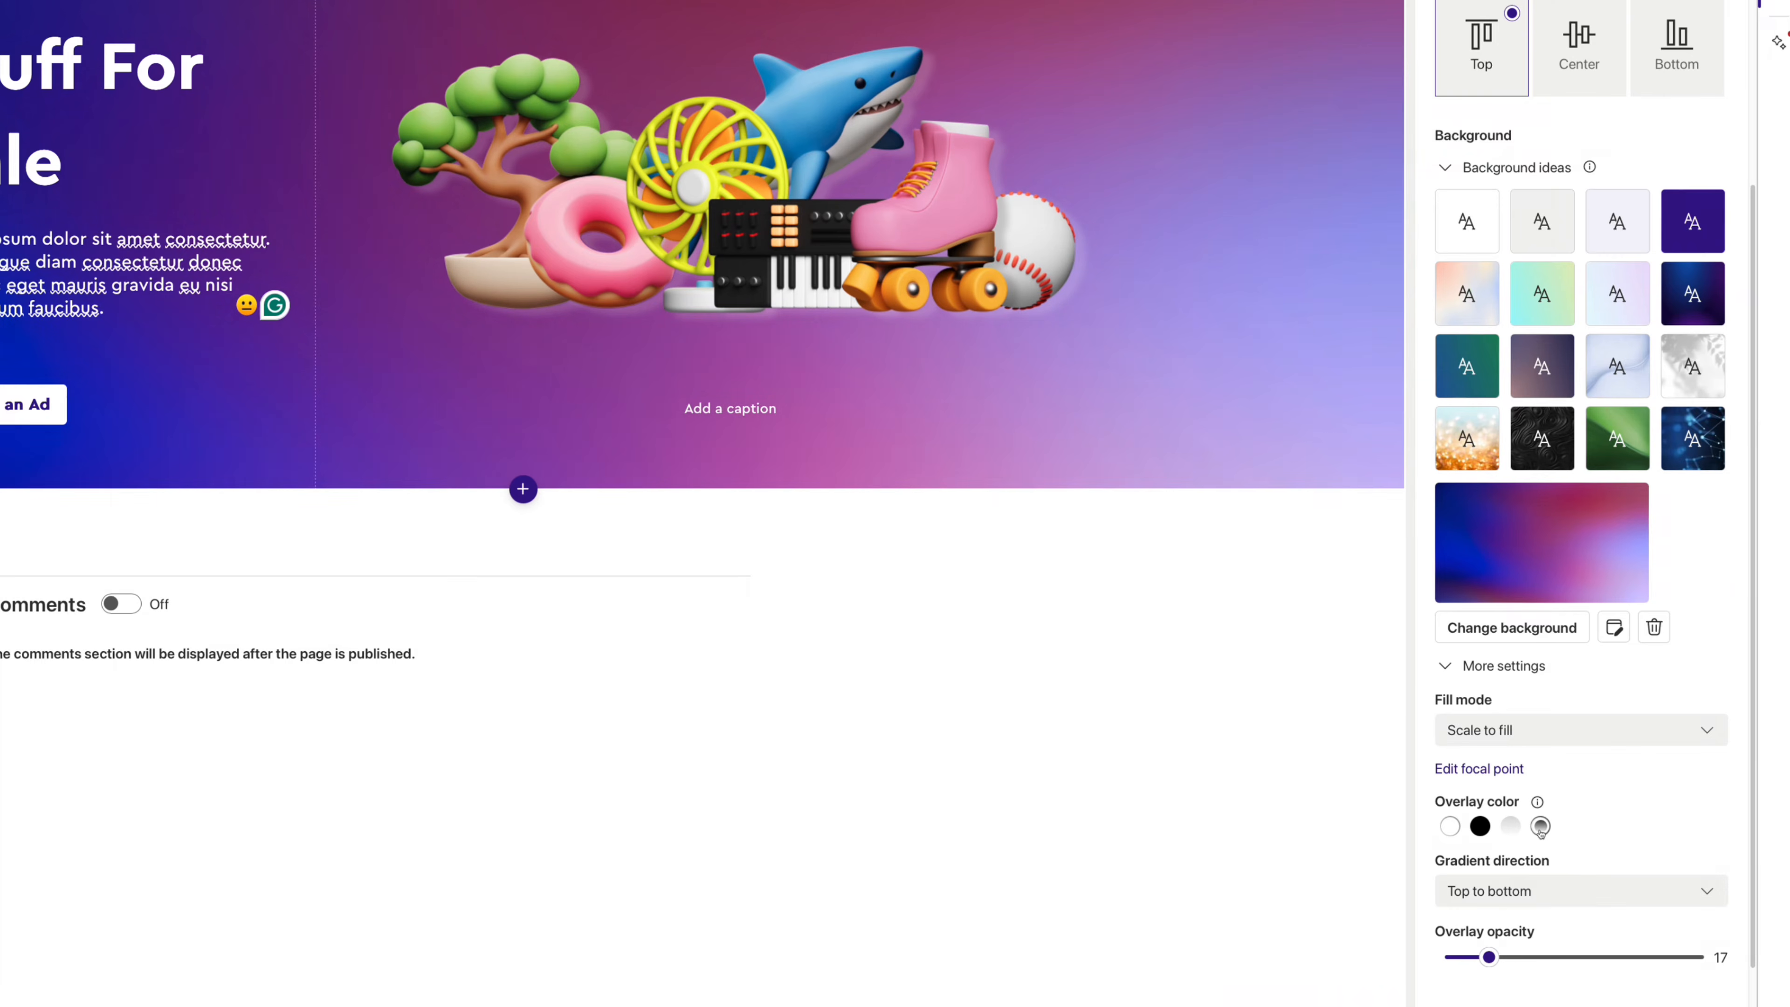
pyautogui.click(1508, 890)
pyautogui.click(1502, 818)
pyautogui.moveTo(1489, 957); pyautogui.dragTo(1658, 938)
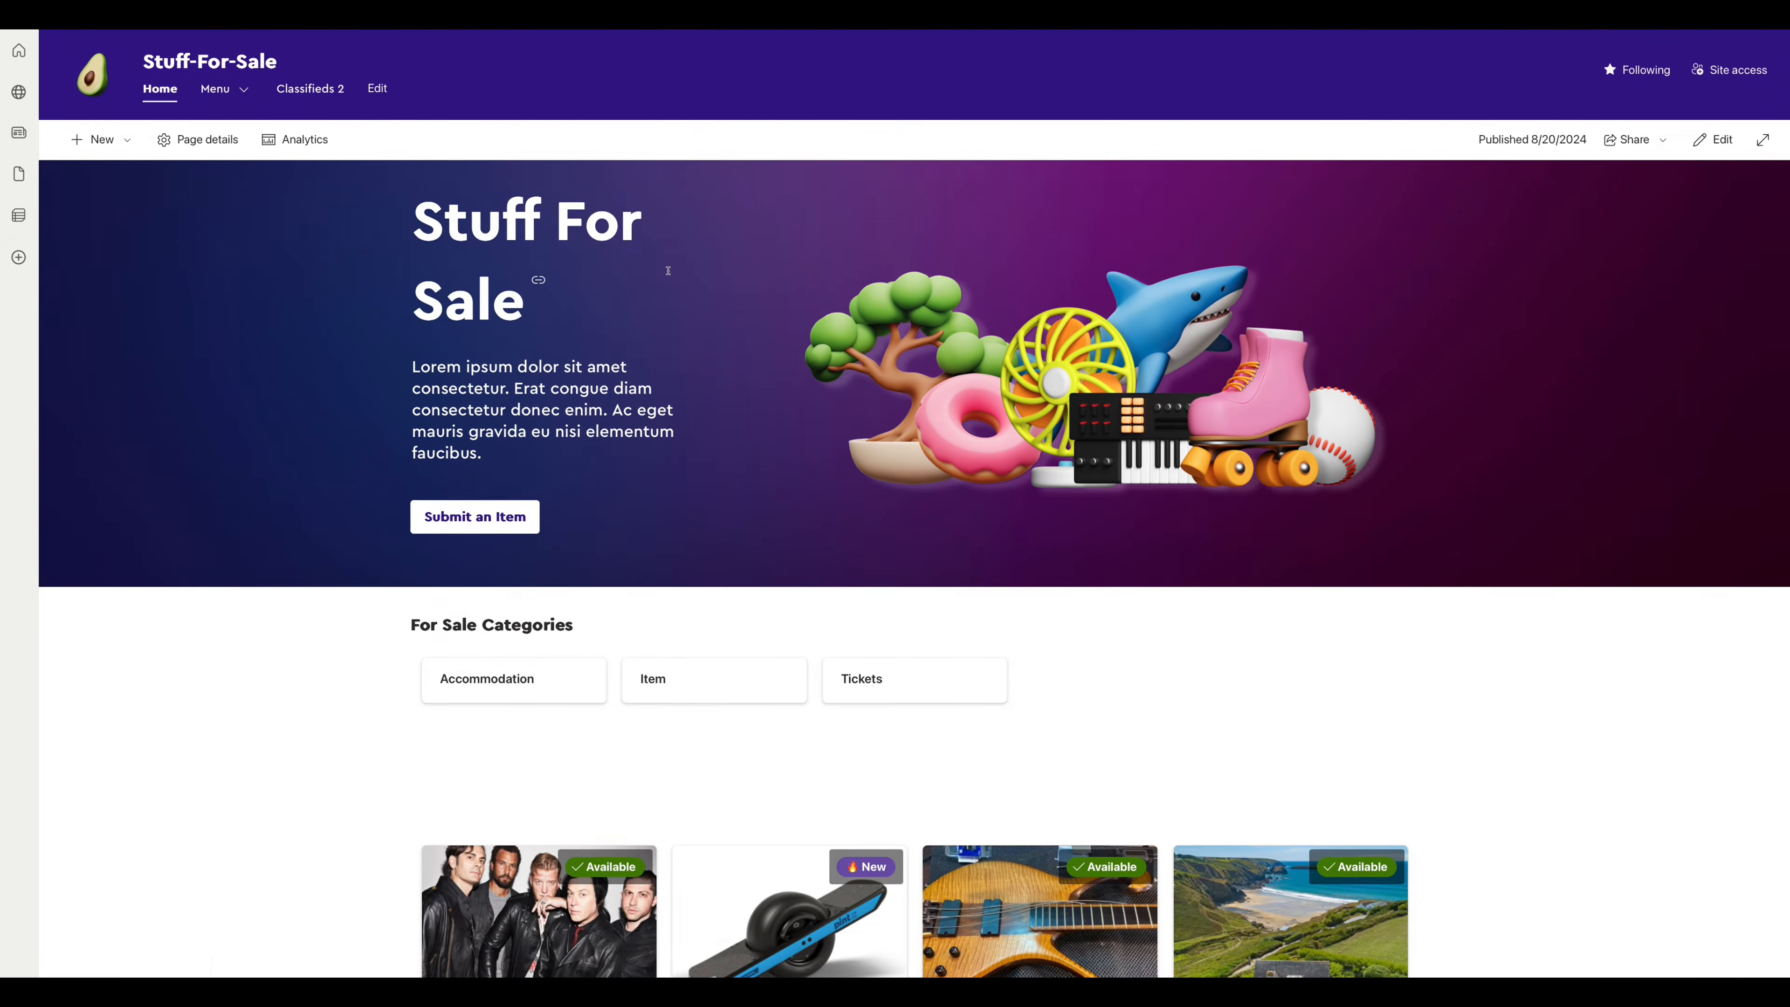
pyautogui.scroll(-5, 666, 271)
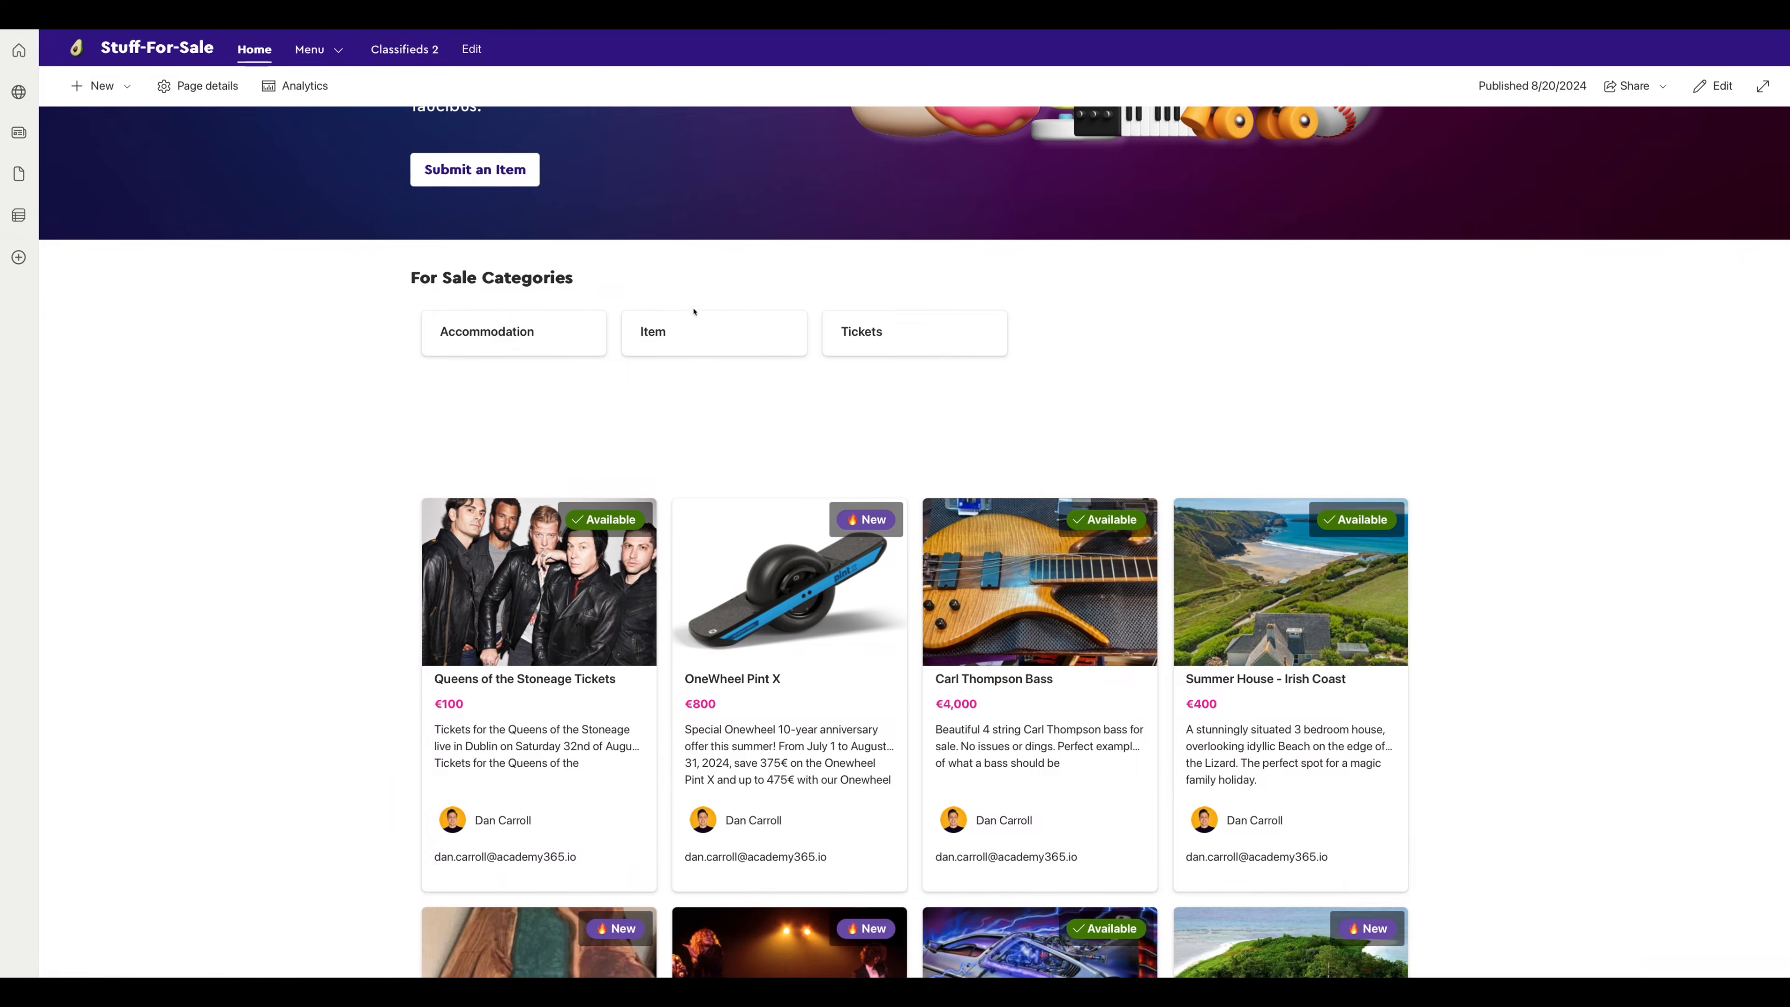
pyautogui.scroll(-1, 694, 311)
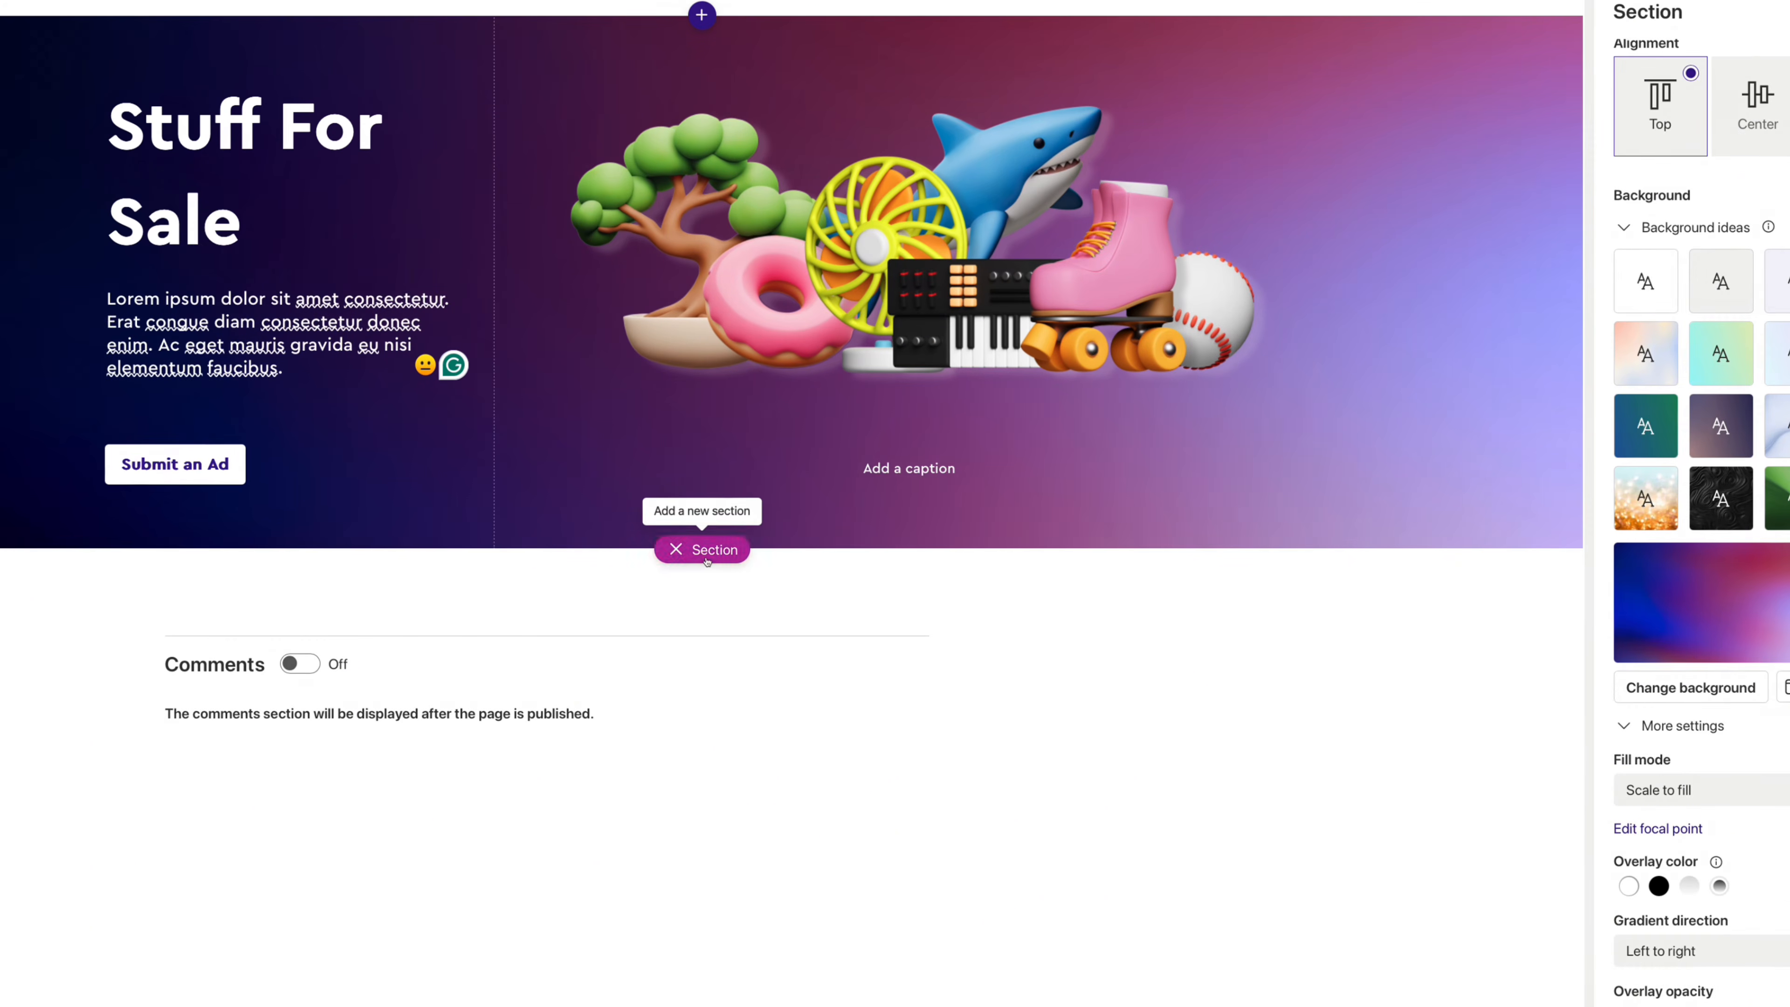
# - Add a one-column section below the hero with a List web part showing Classifieds 2
pyautogui.click(704, 550)
pyautogui.click(601, 611)
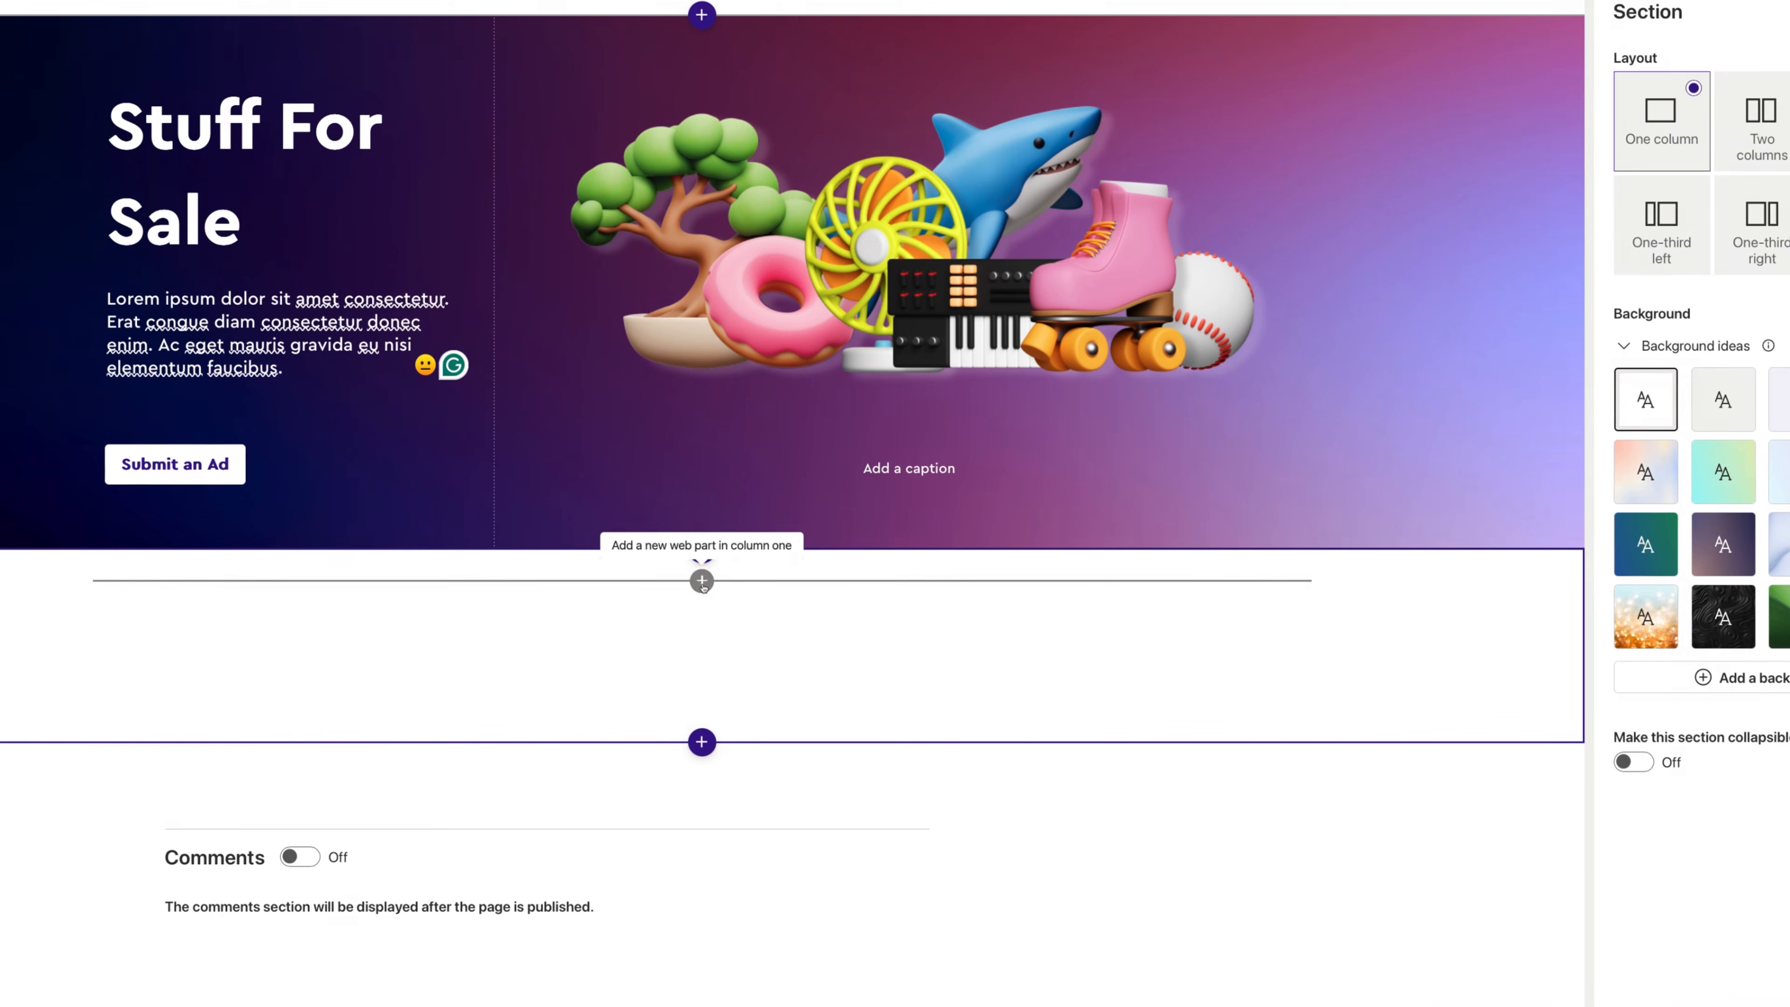
pyautogui.click(702, 581)
pyautogui.click(511, 773)
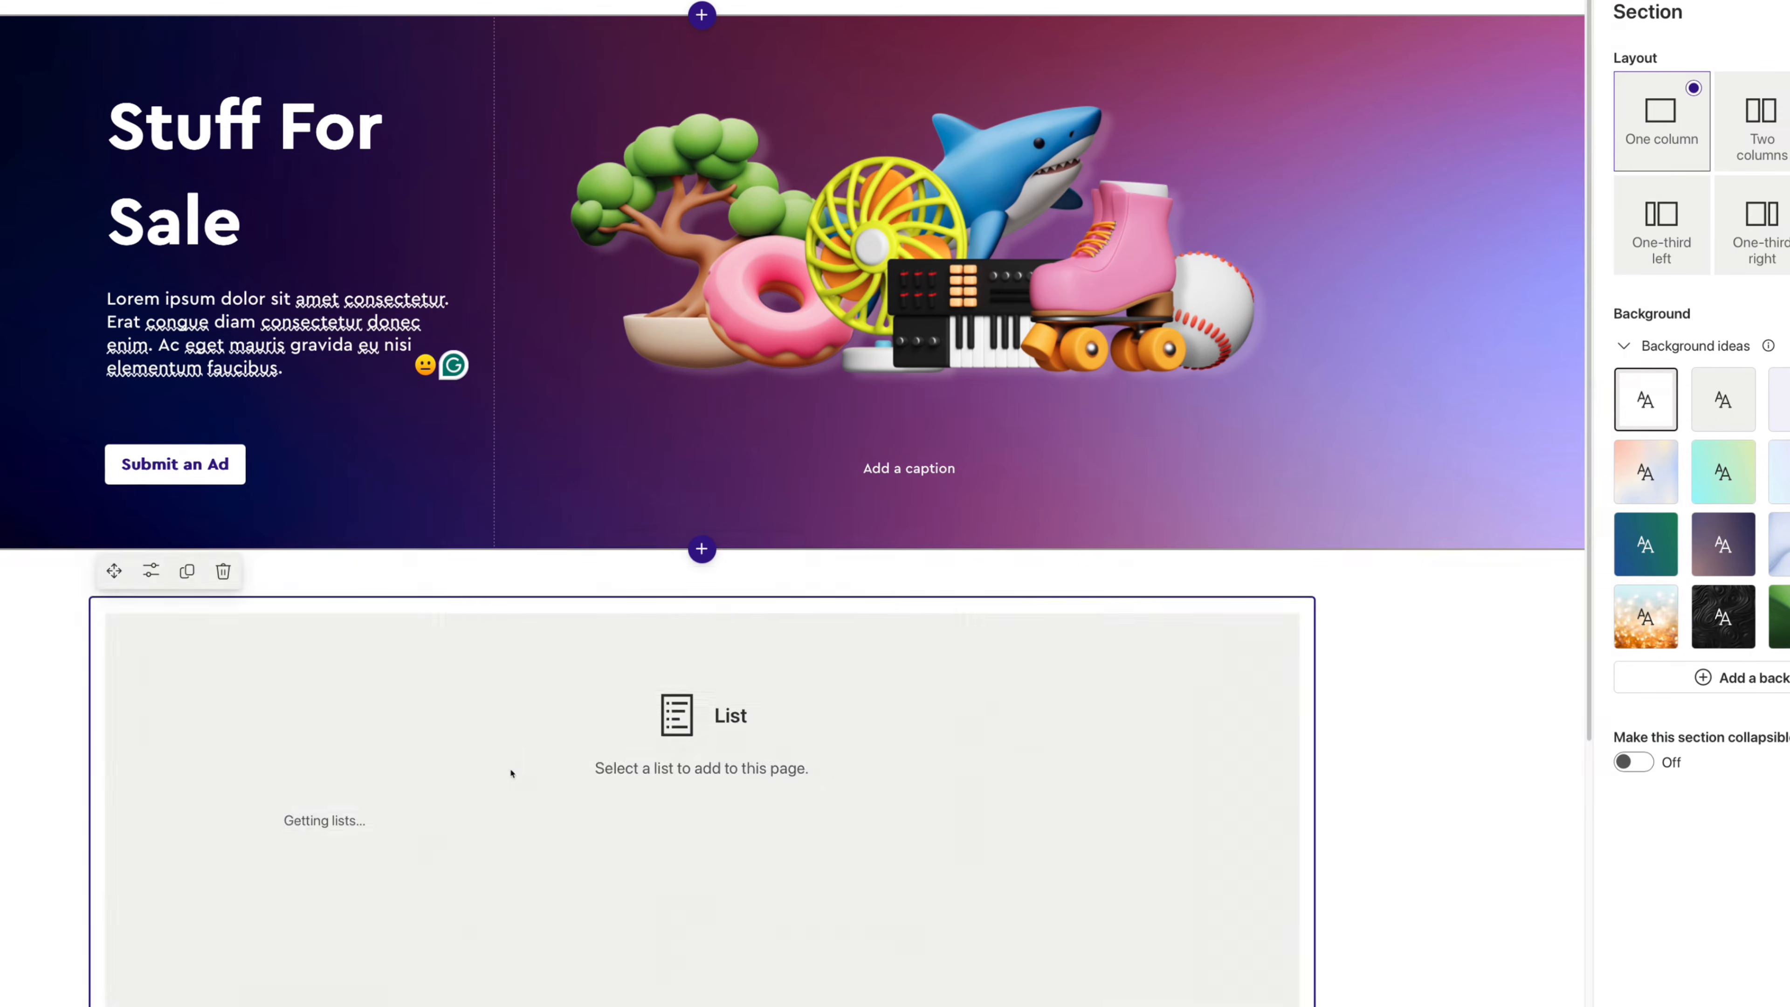
pyautogui.click(372, 633)
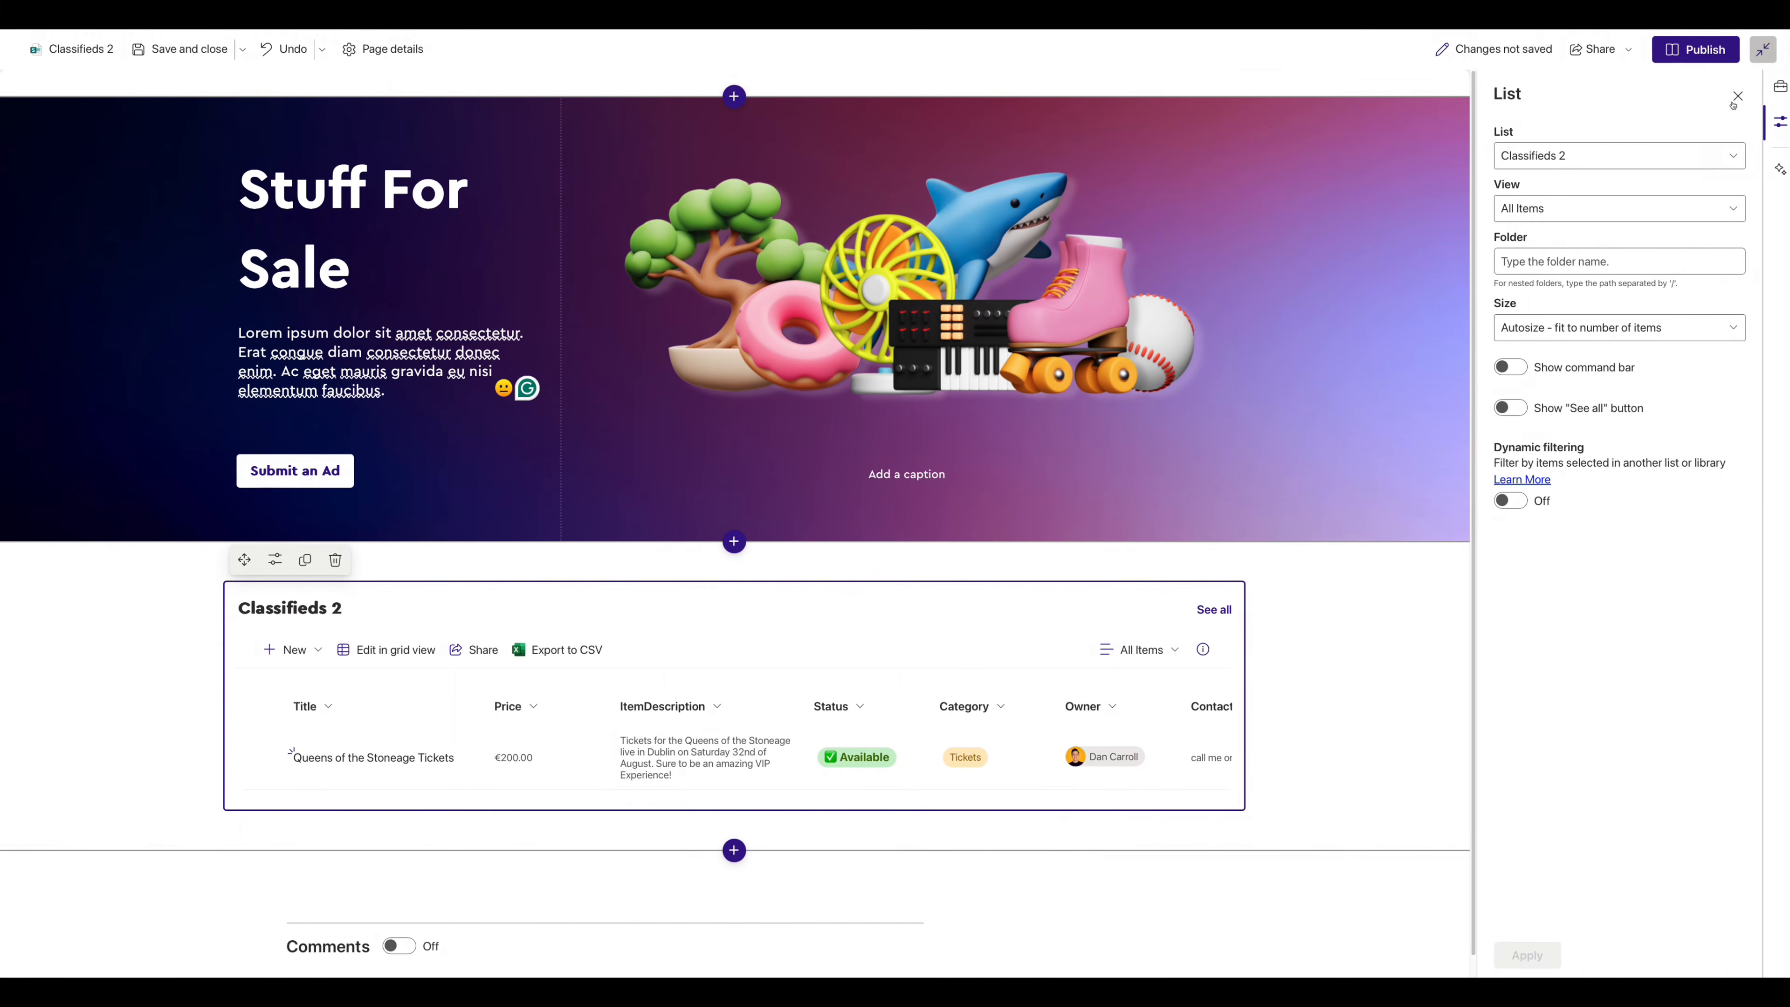
# - Switch the list to Ad View, hide its command bar and See all link, and delete its title
pyautogui.click(1736, 97)
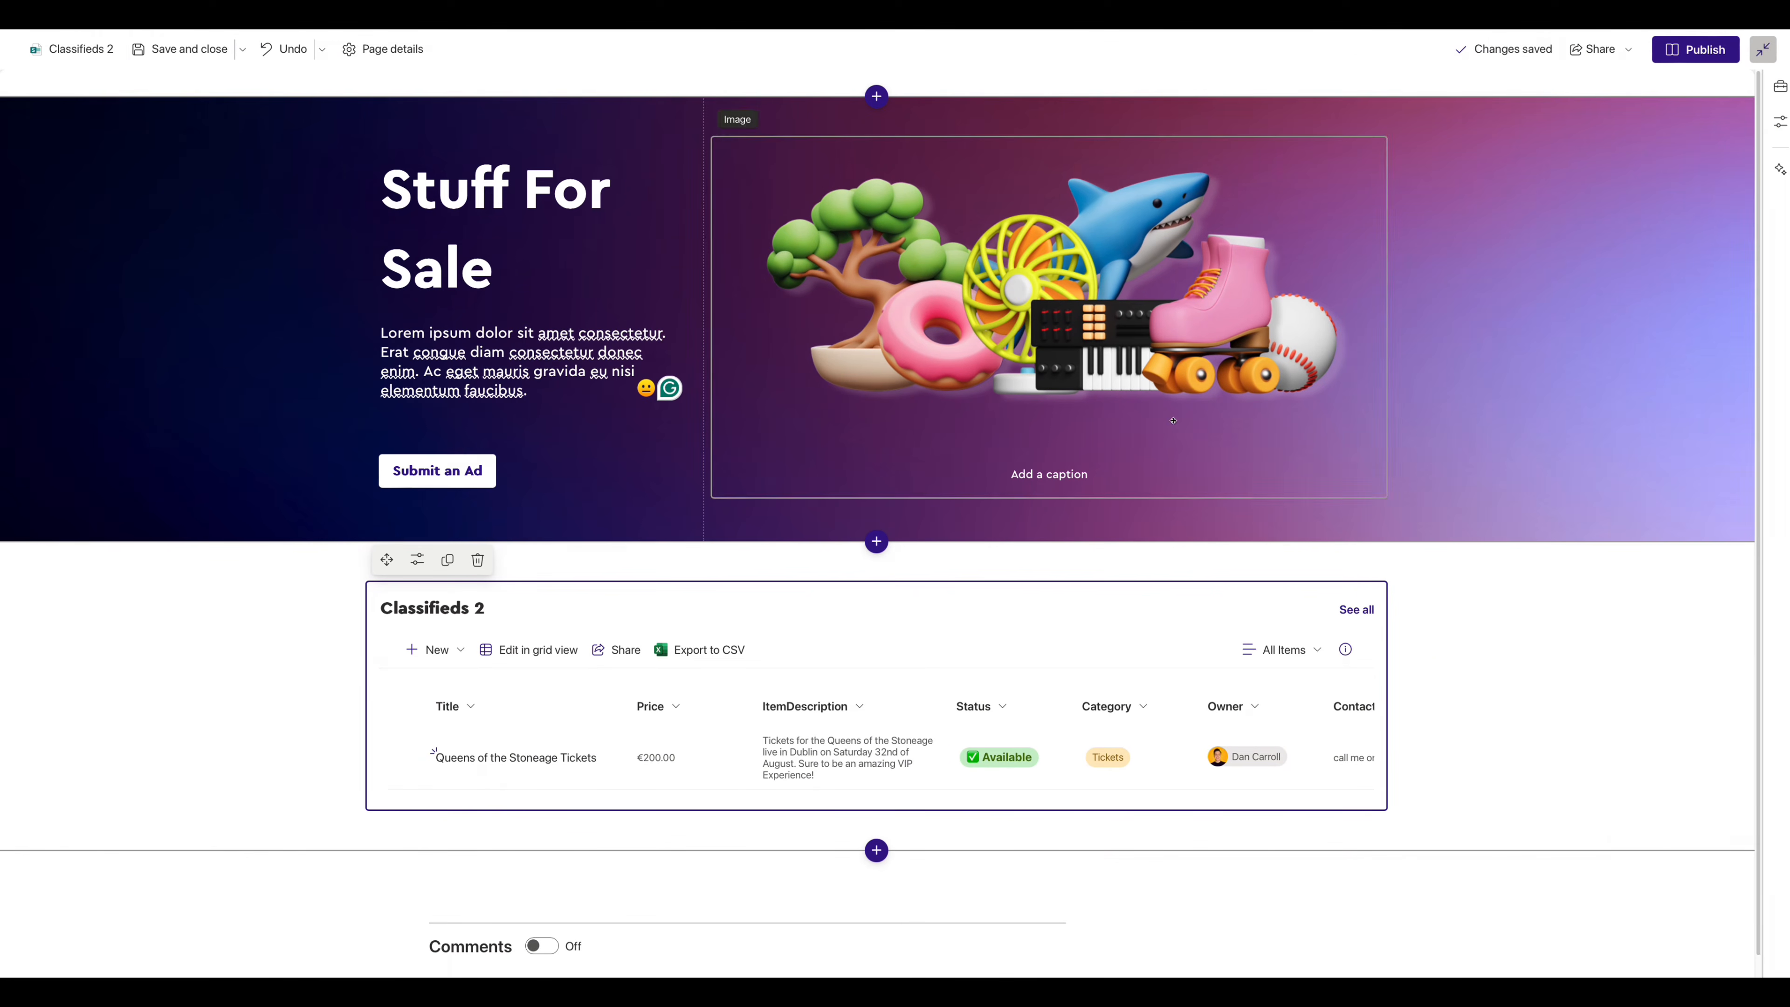
pyautogui.click(417, 559)
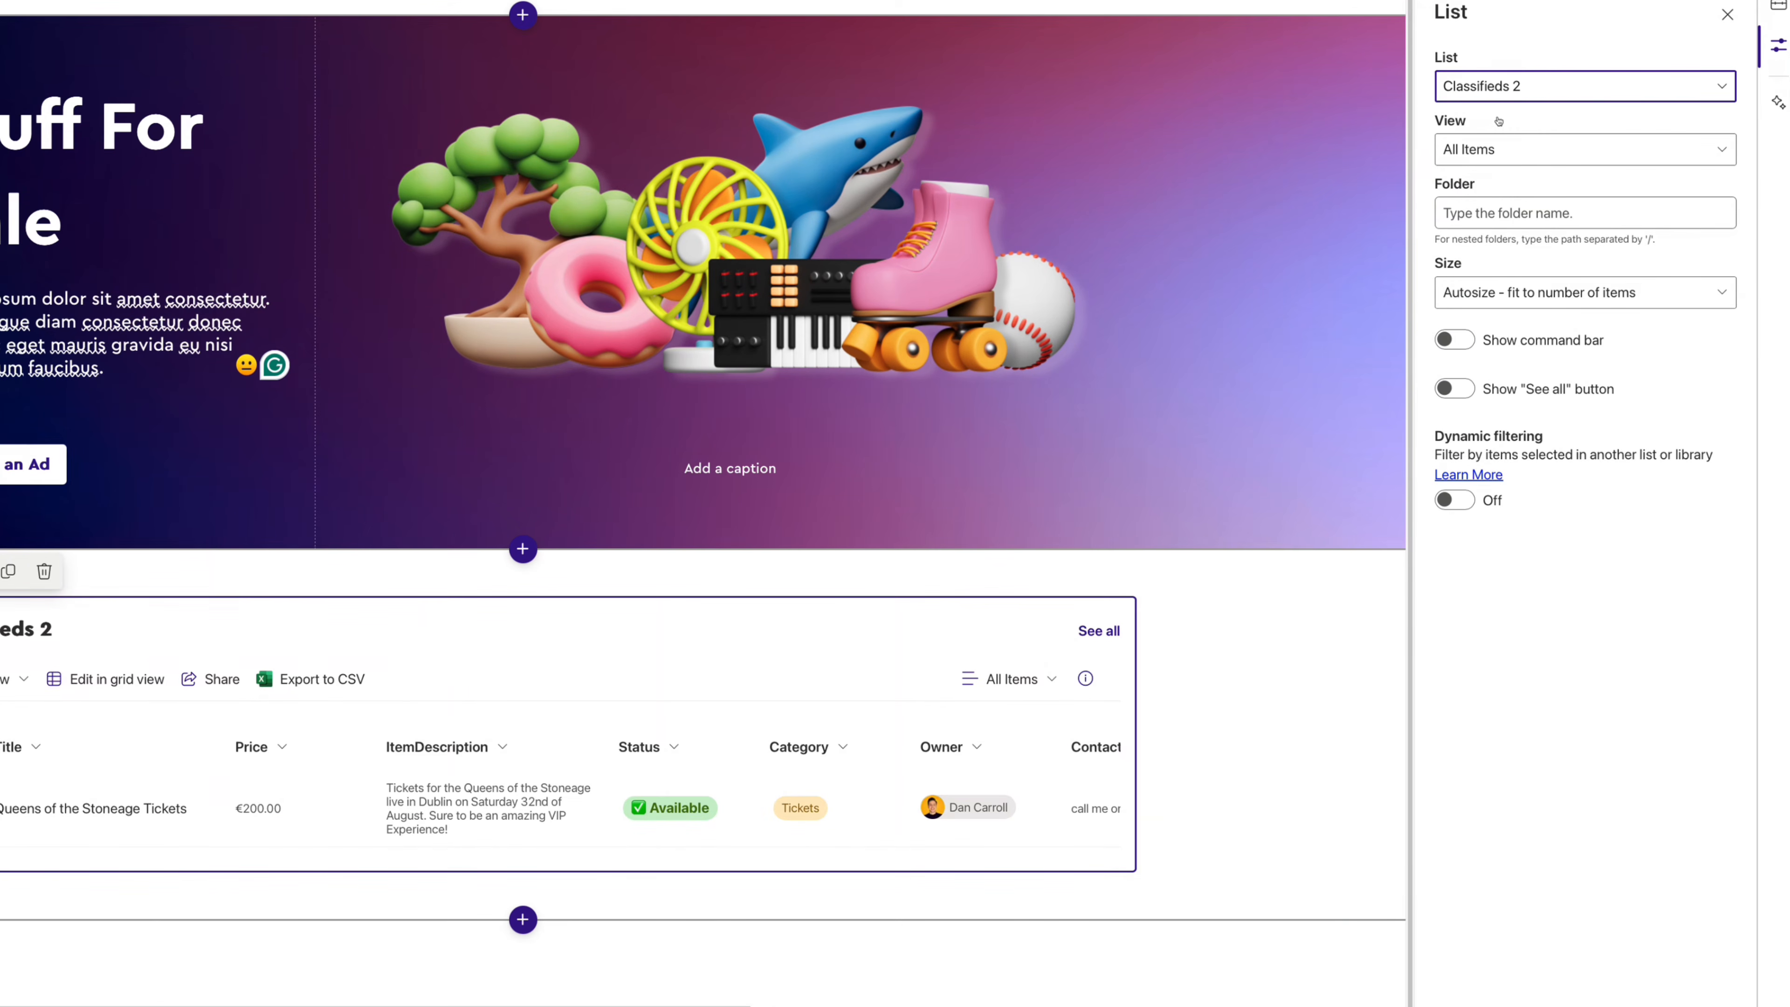
pyautogui.click(1489, 149)
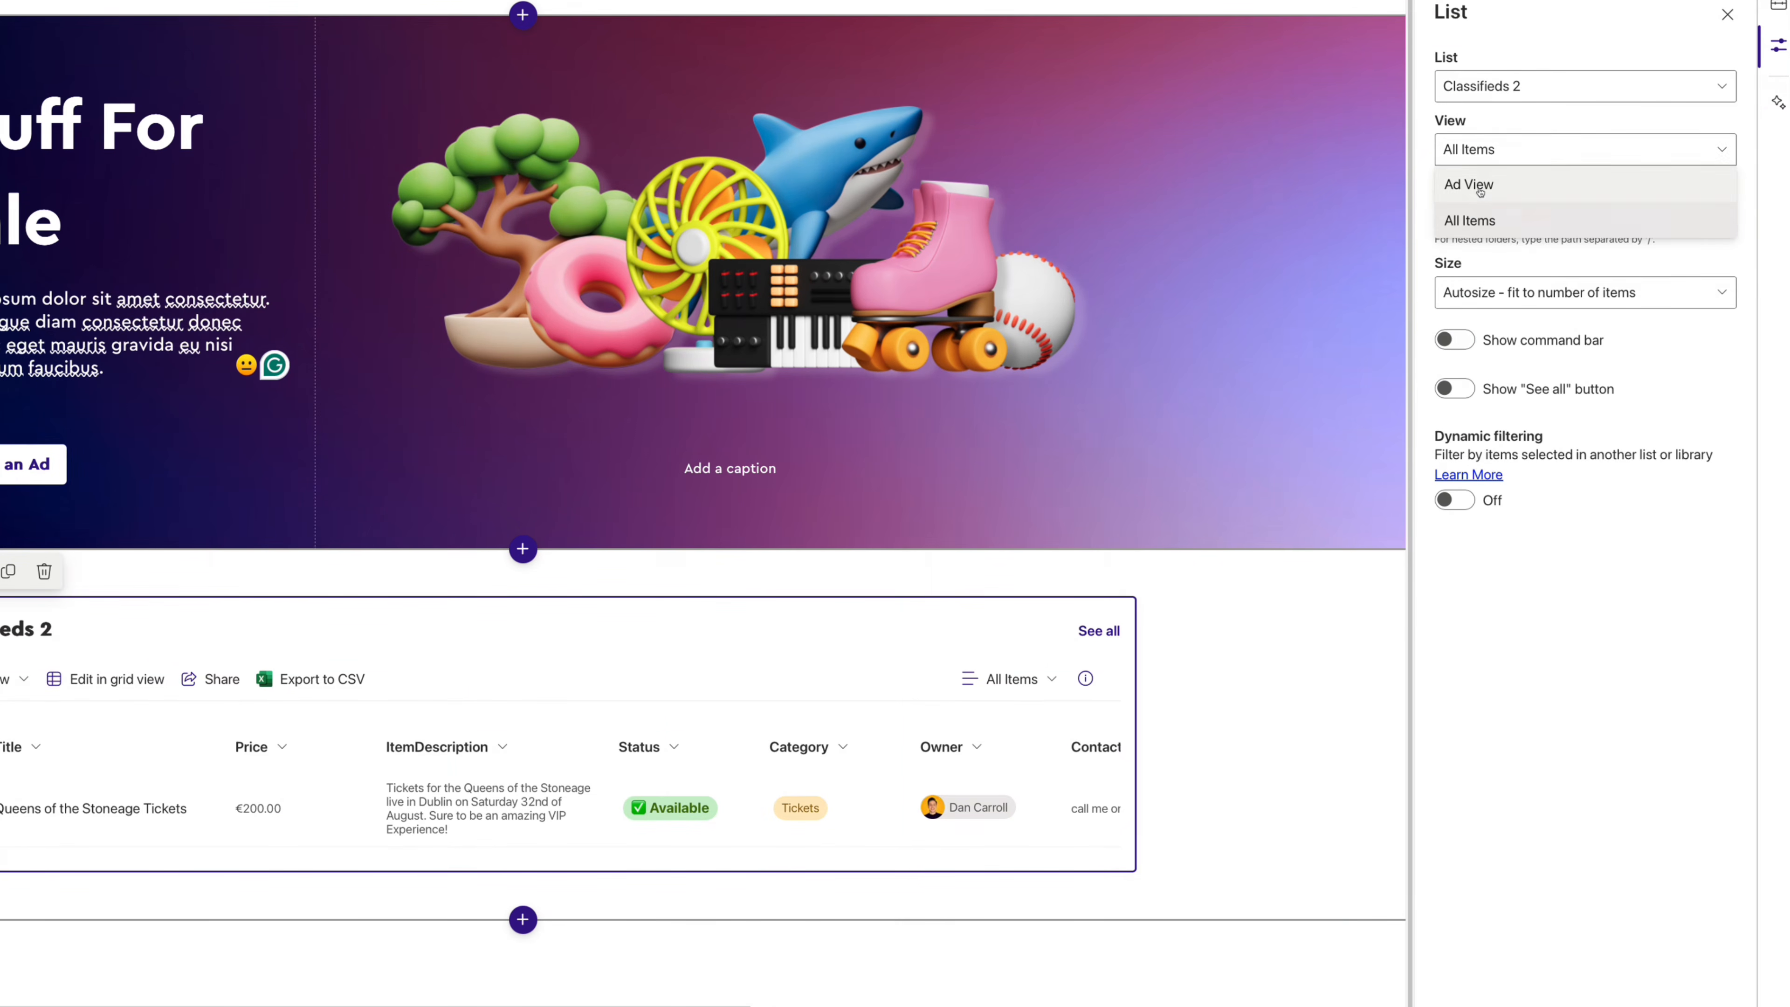
pyautogui.click(1482, 185)
pyautogui.click(1466, 342)
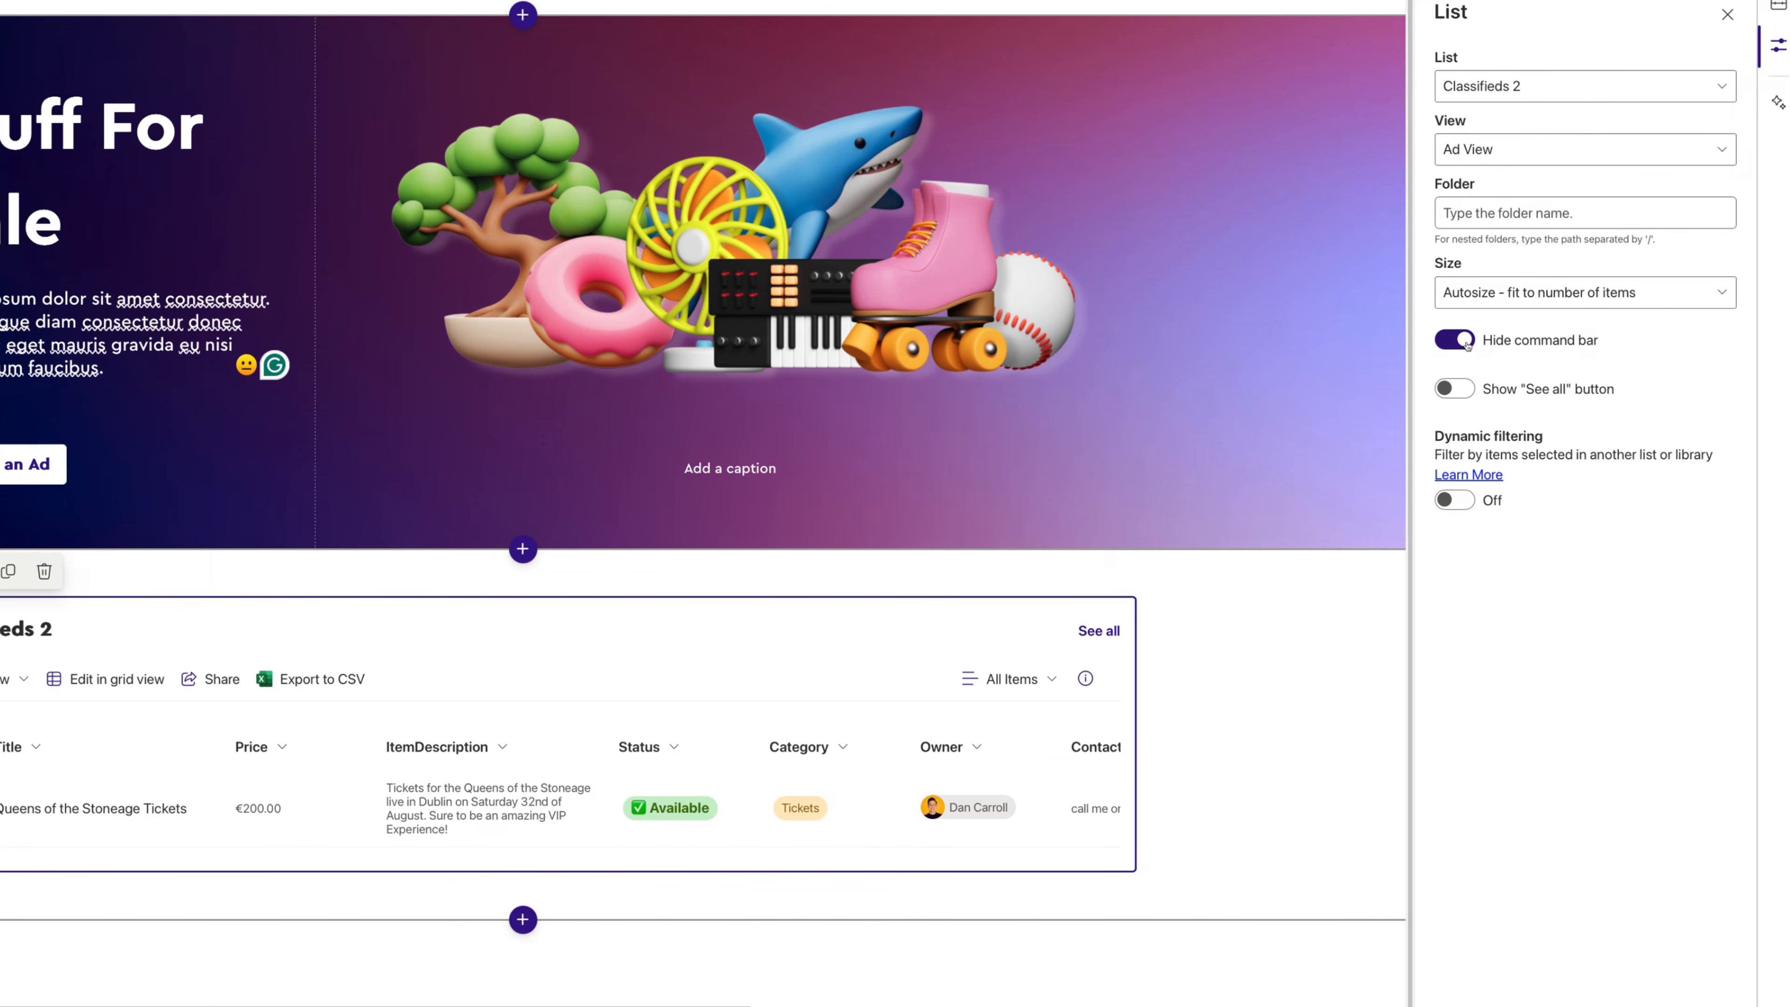
pyautogui.click(1455, 389)
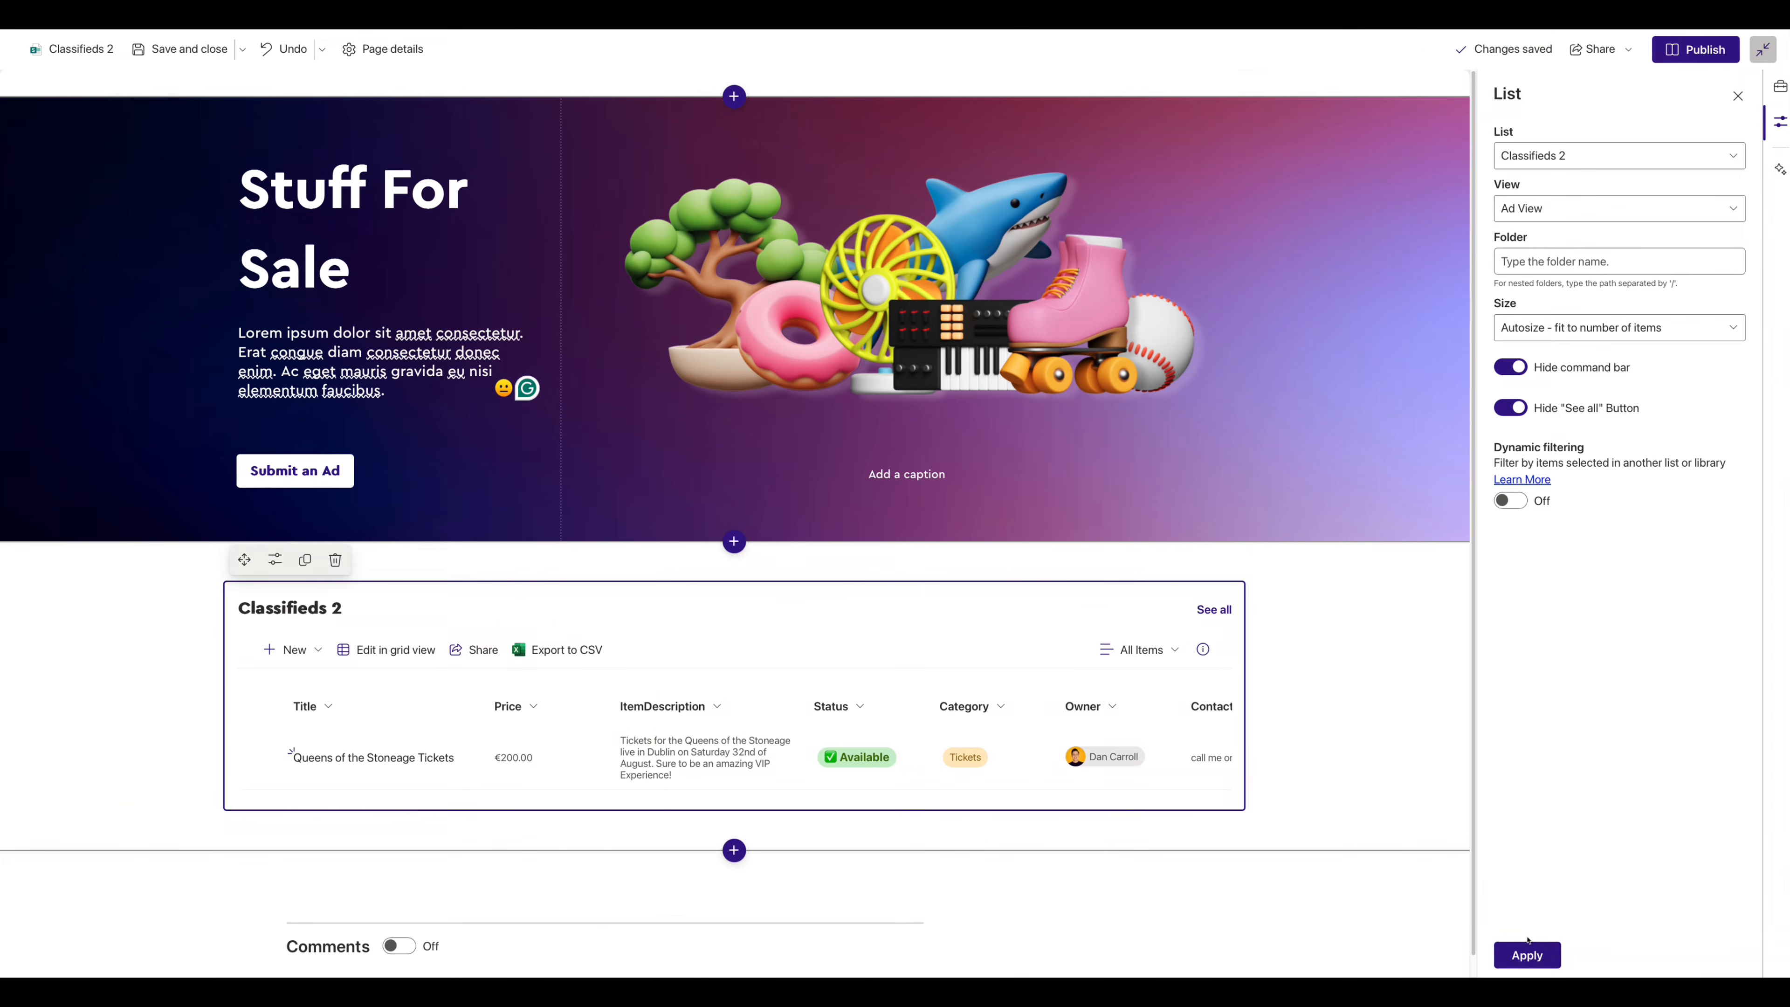
pyautogui.click(1524, 954)
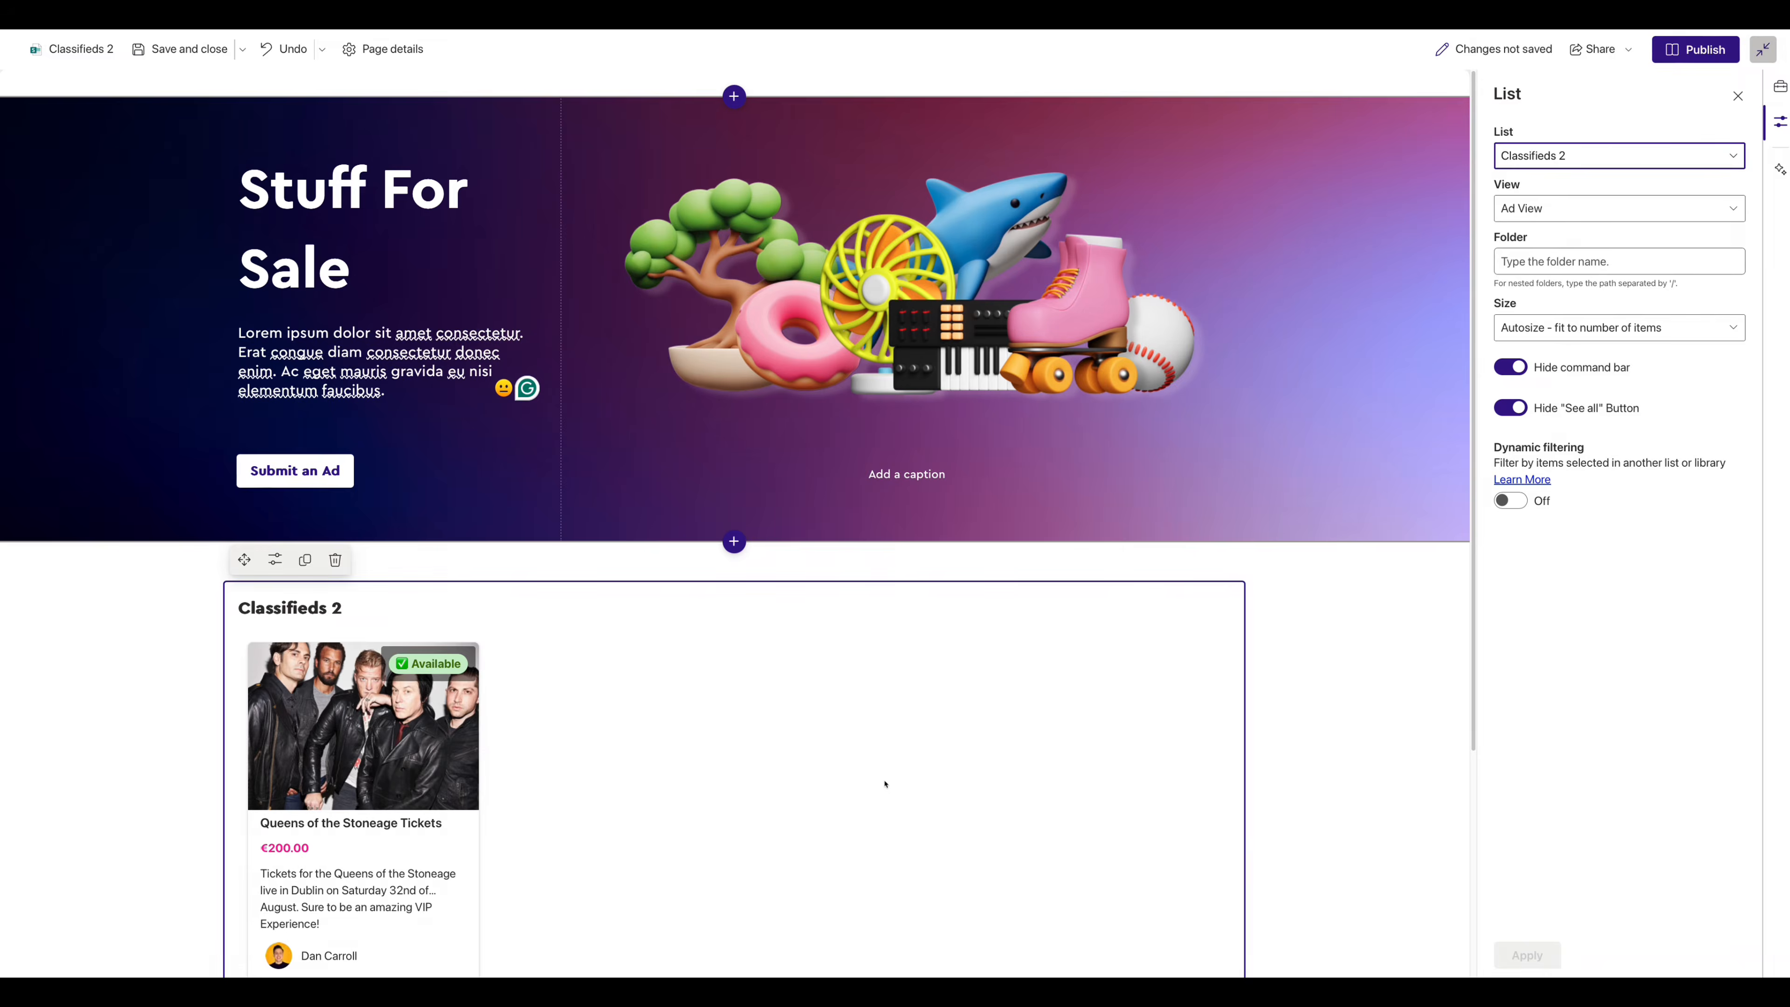
pyautogui.scroll(-2, 831, 775)
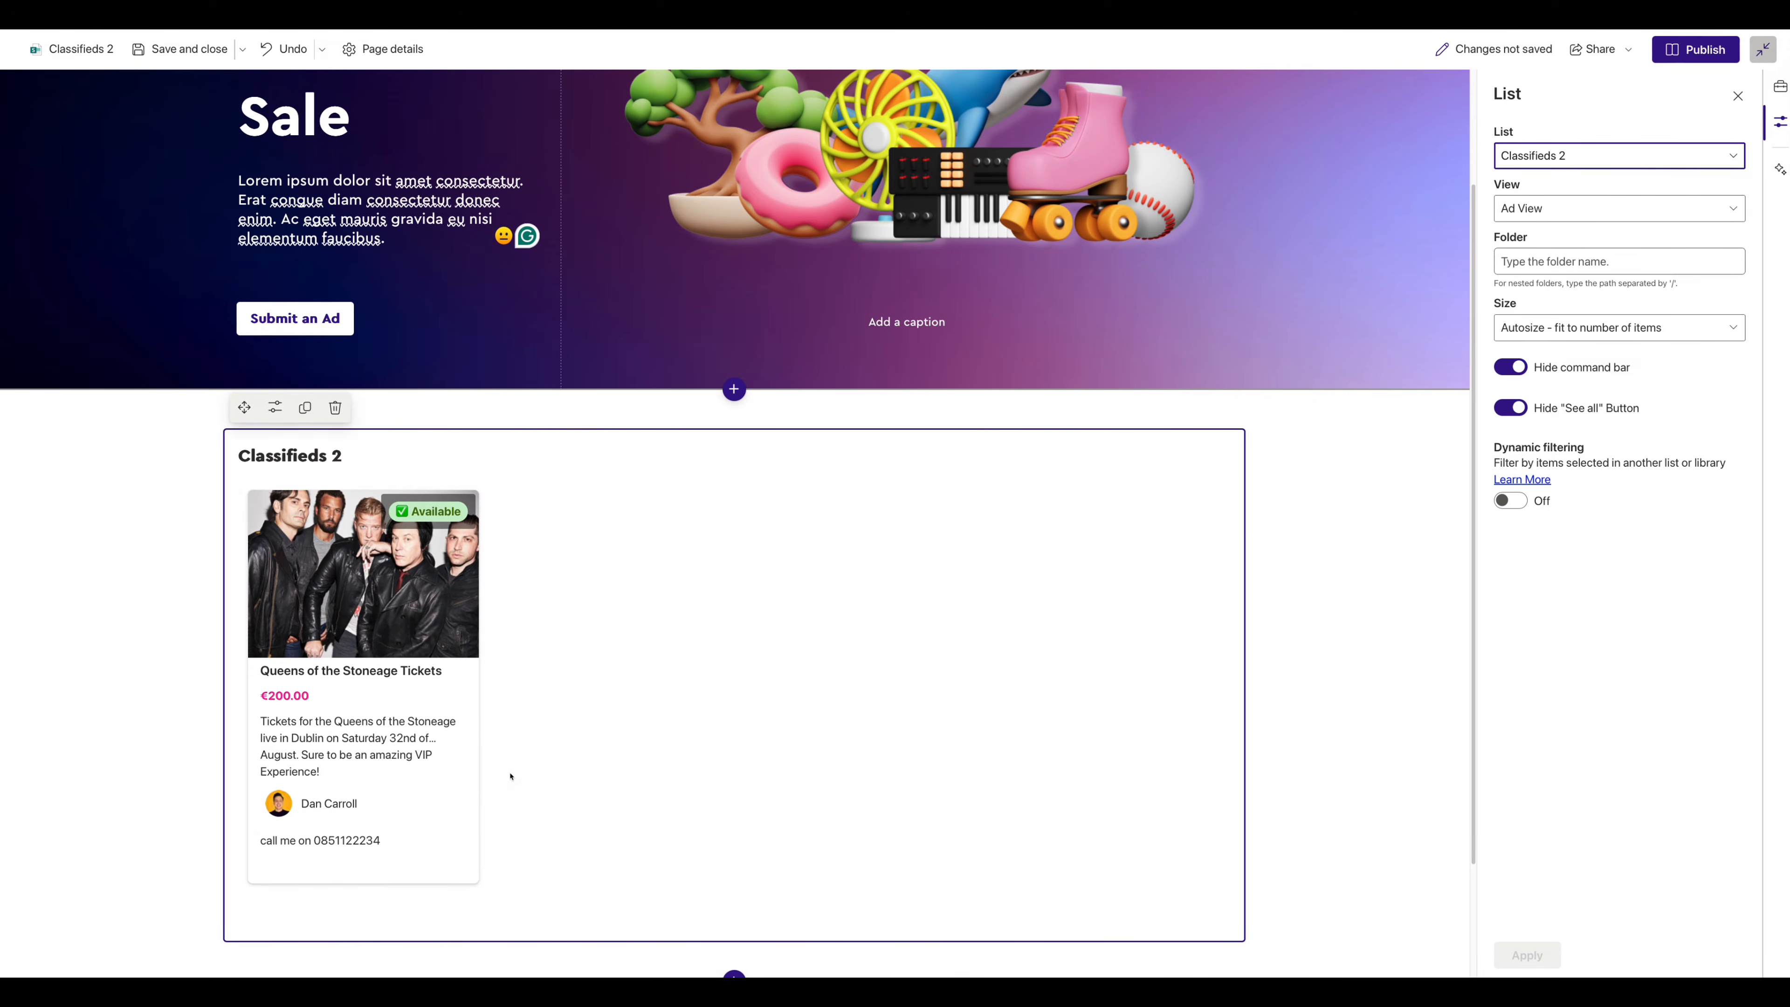
pyautogui.moveTo(344, 456); pyautogui.dragTo(236, 455)
pyautogui.press('BackSpace')
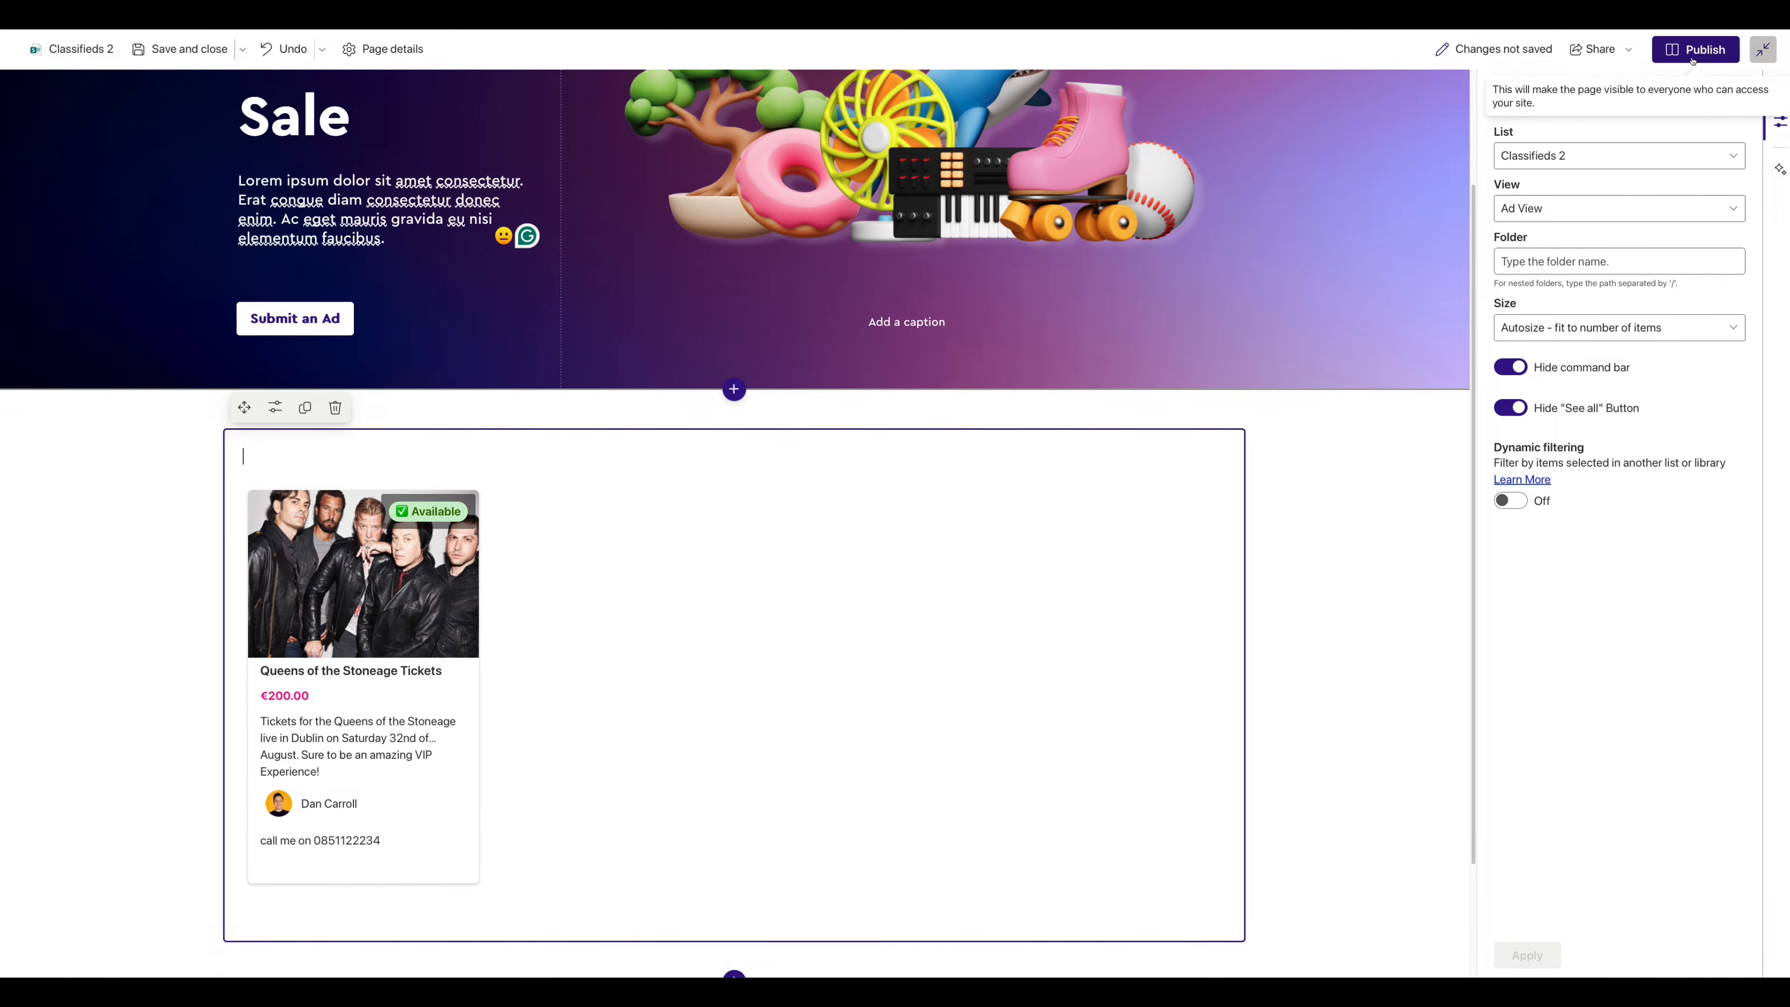
# - Publish the Stuff For Sale page and scroll through the published result
pyautogui.click(1702, 56)
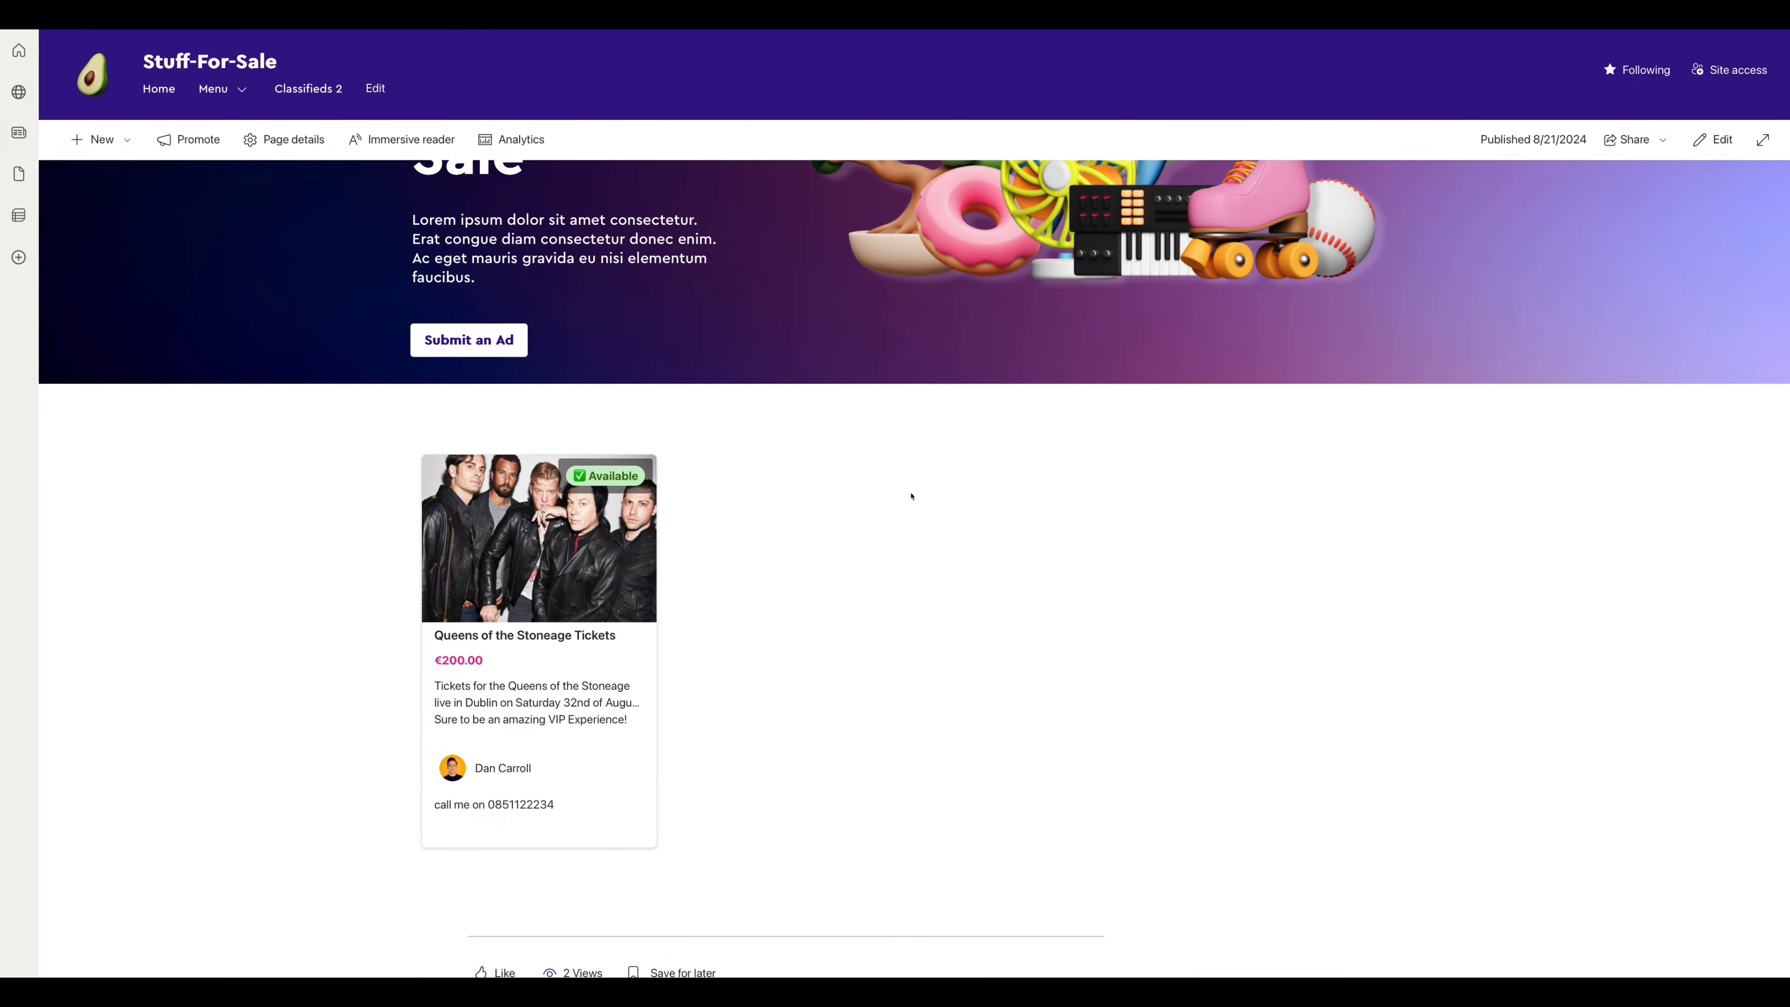
pyautogui.scroll(2, 909, 498)
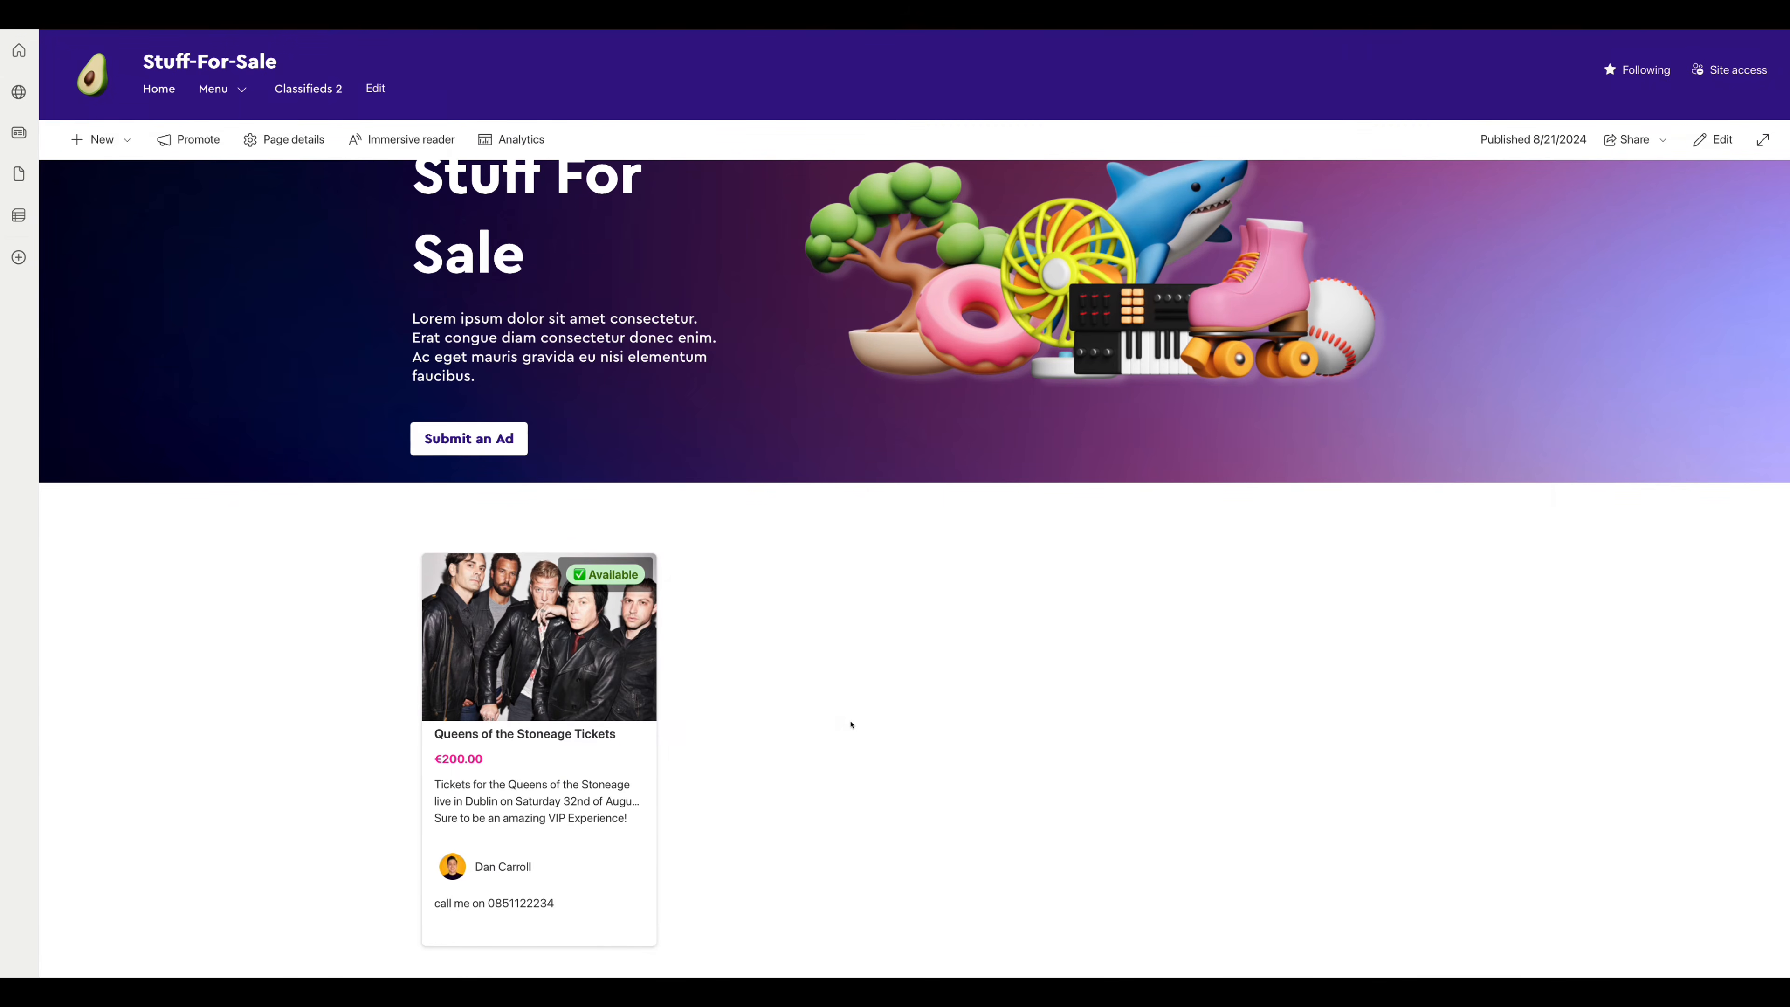
pyautogui.scroll(-1, 268, 435)
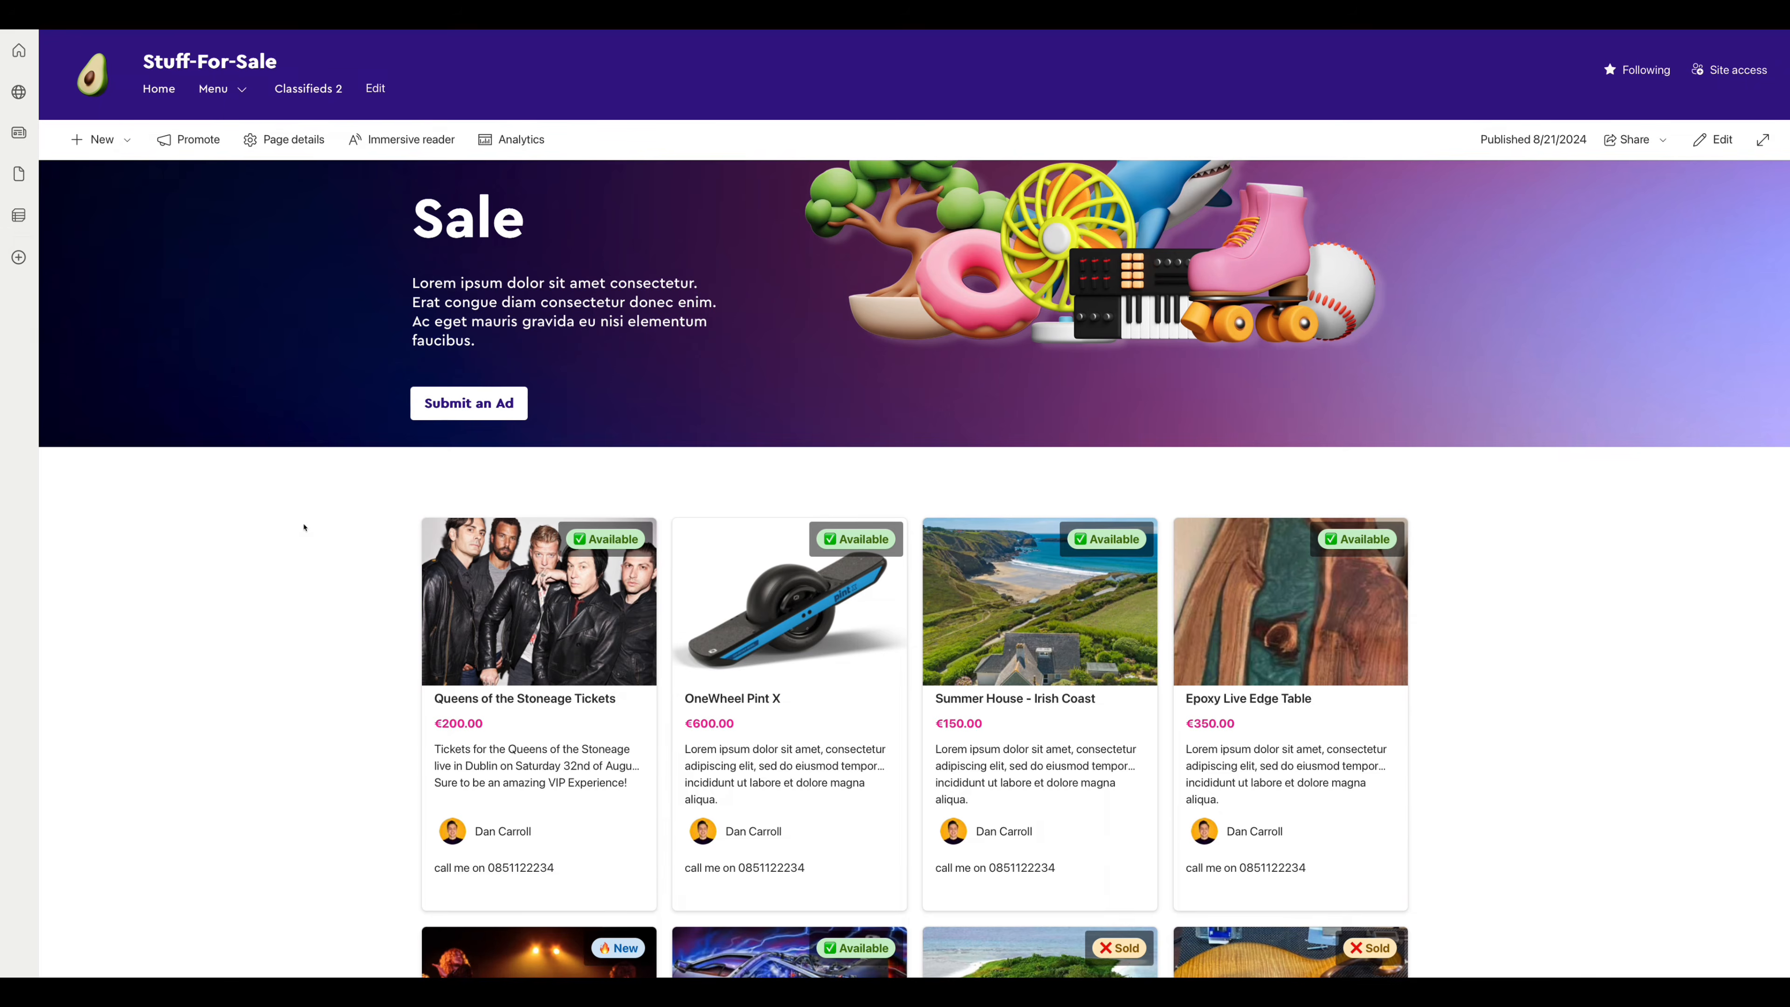
pyautogui.scroll(-6, 303, 526)
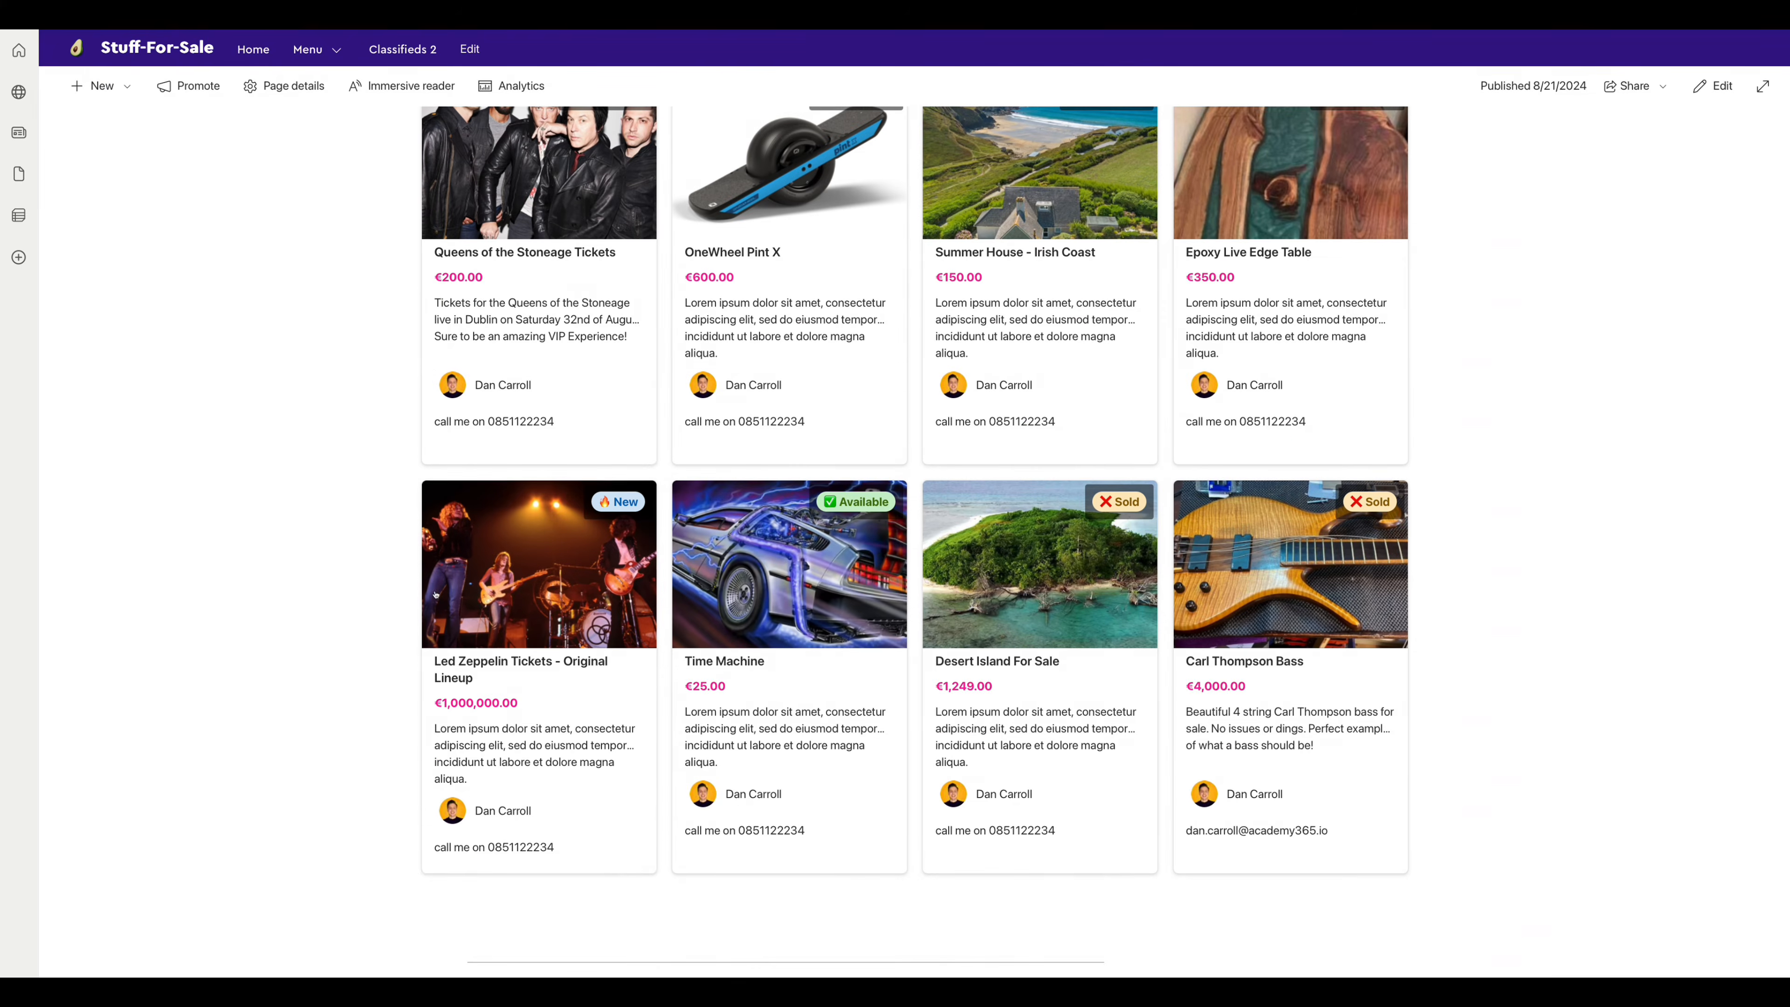
# - Open the Queens of the Stoneage Tickets listing, then go to the Classifieds 2 list
pyautogui.scroll(4, 423, 595)
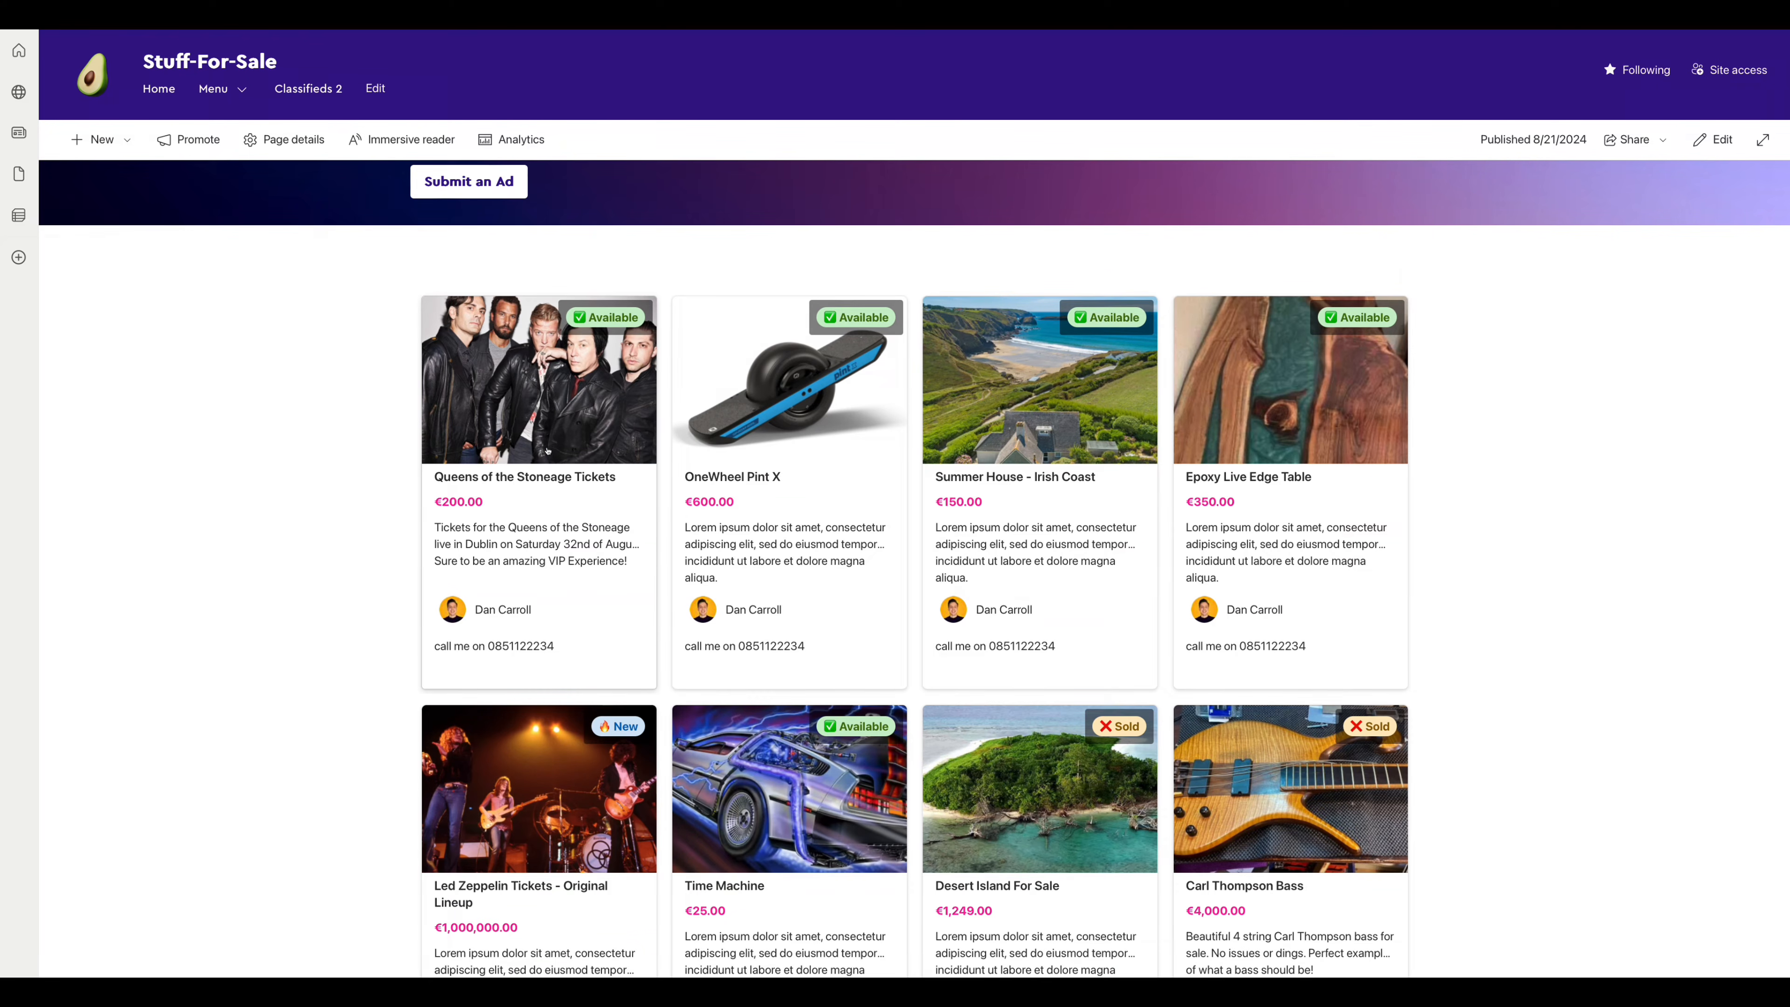
pyautogui.click(548, 451)
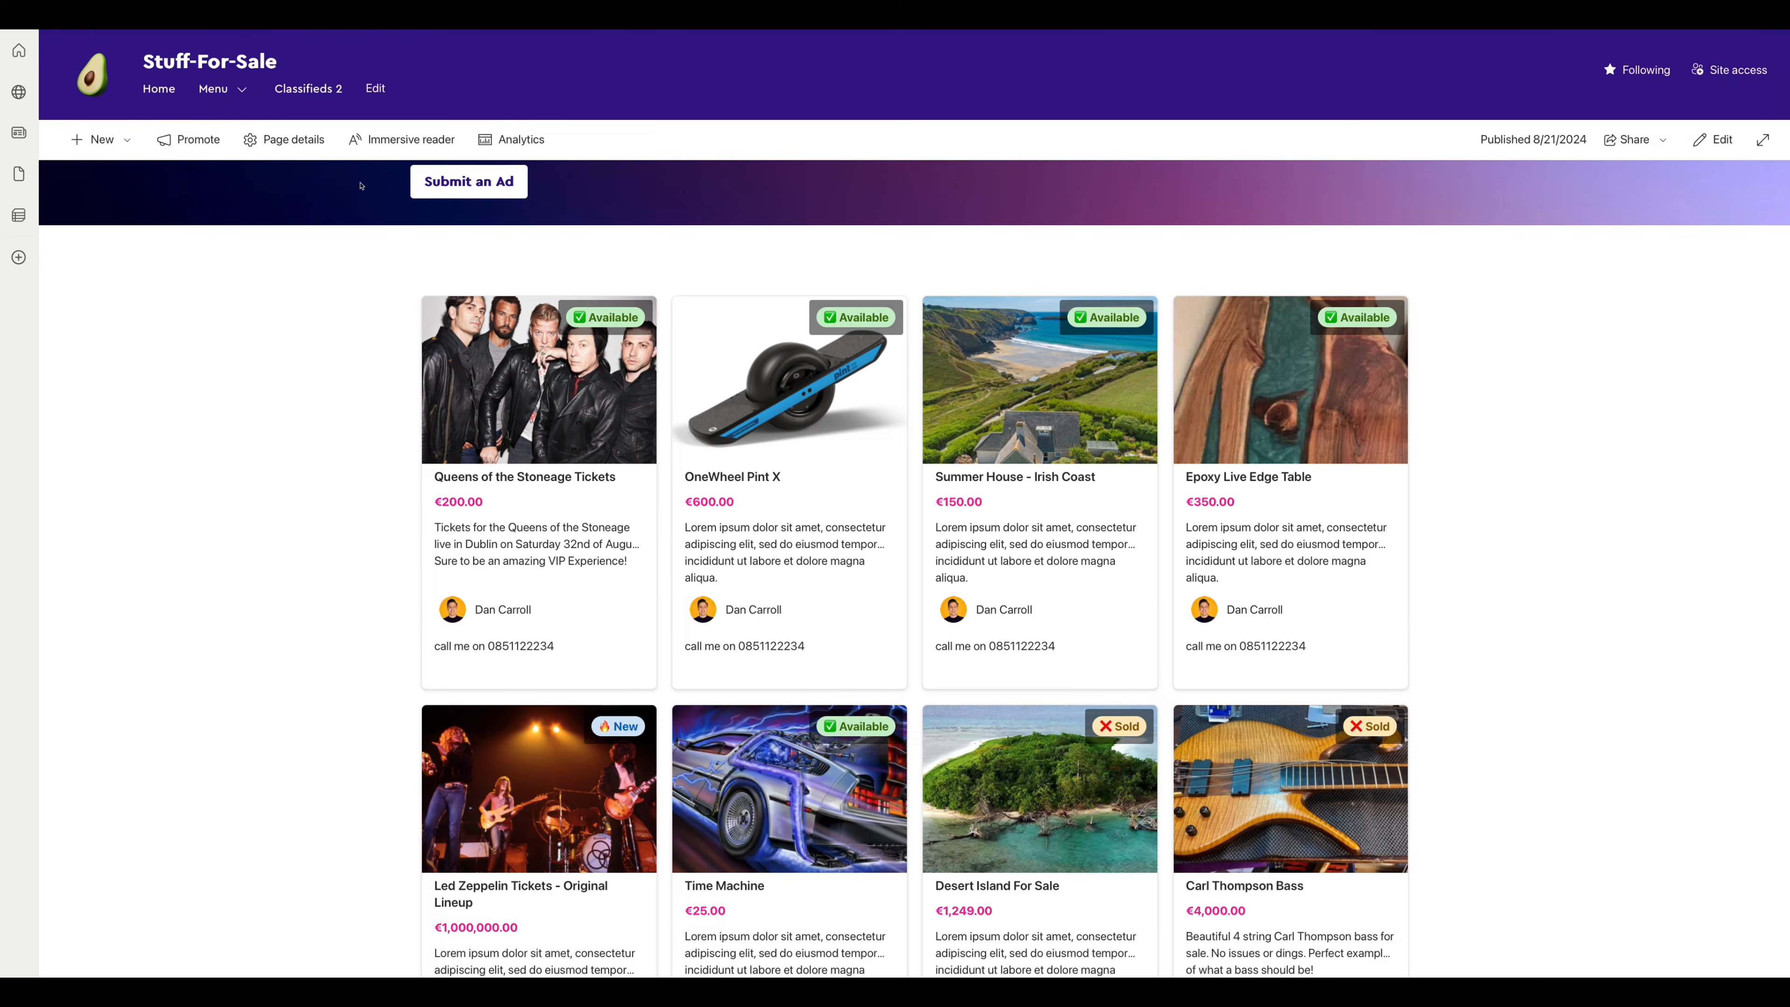
pyautogui.click(322, 91)
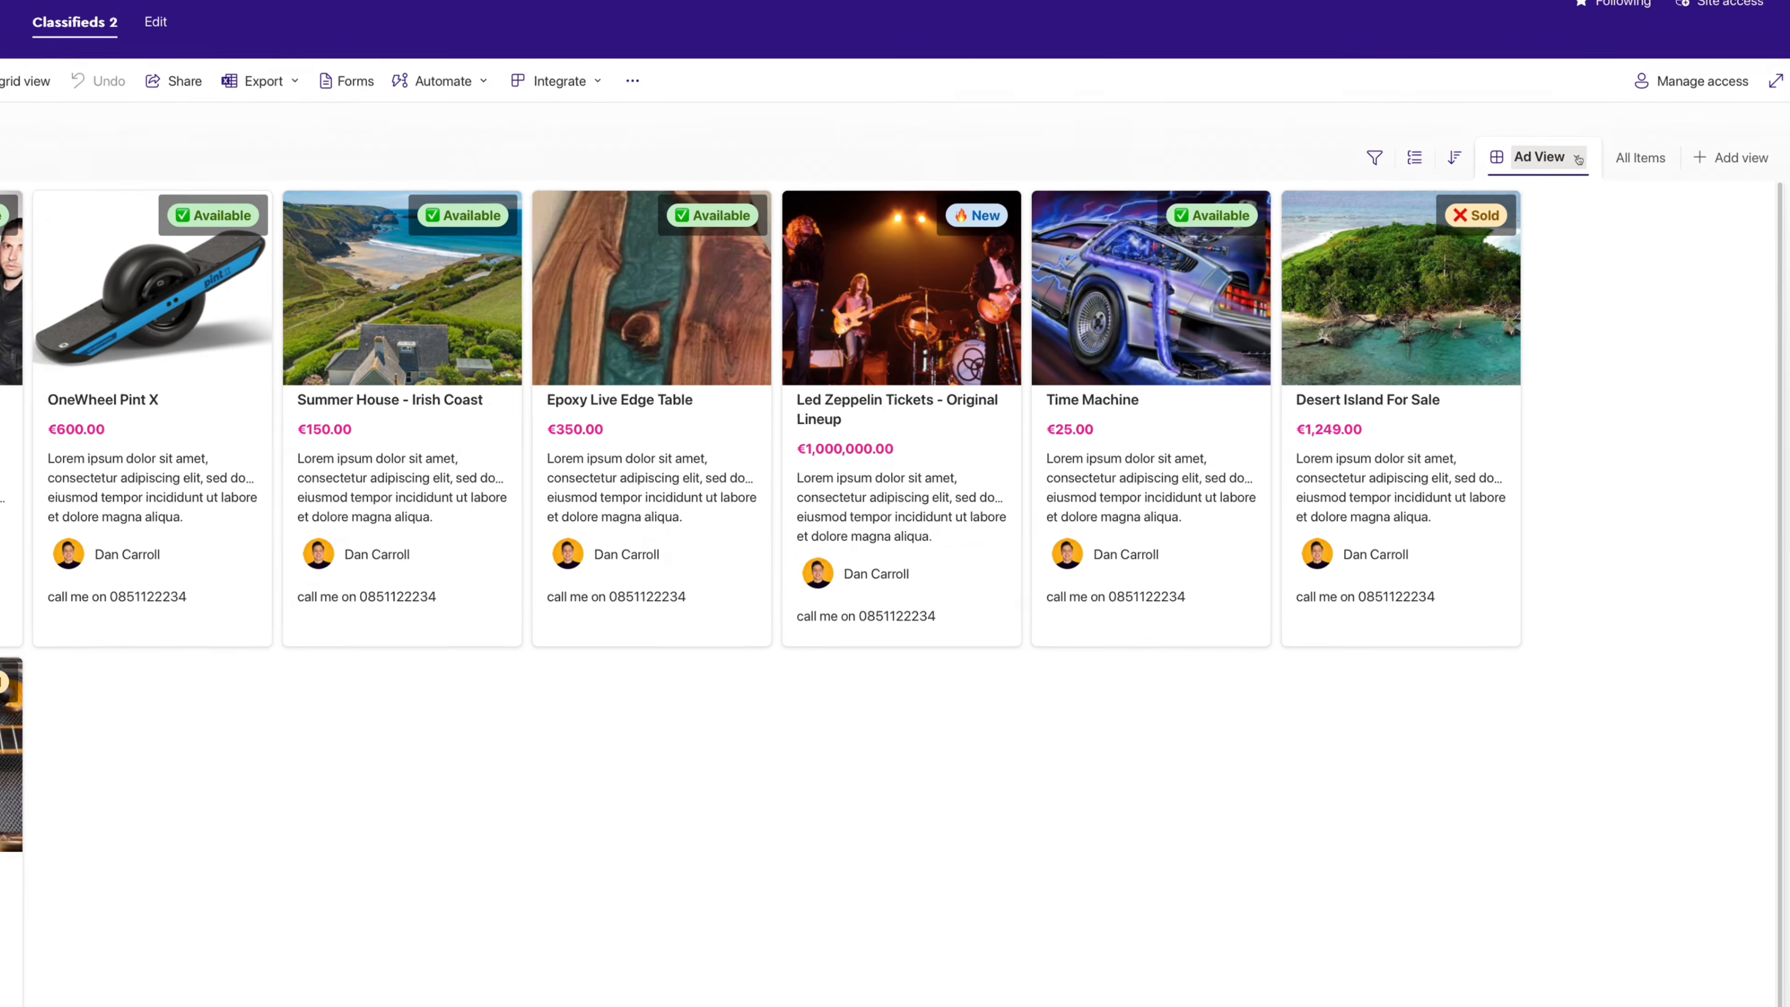
# - Open the Ad View's JSON formatting and move to the click-button block's opening brace on line 13
pyautogui.click(1596, 205)
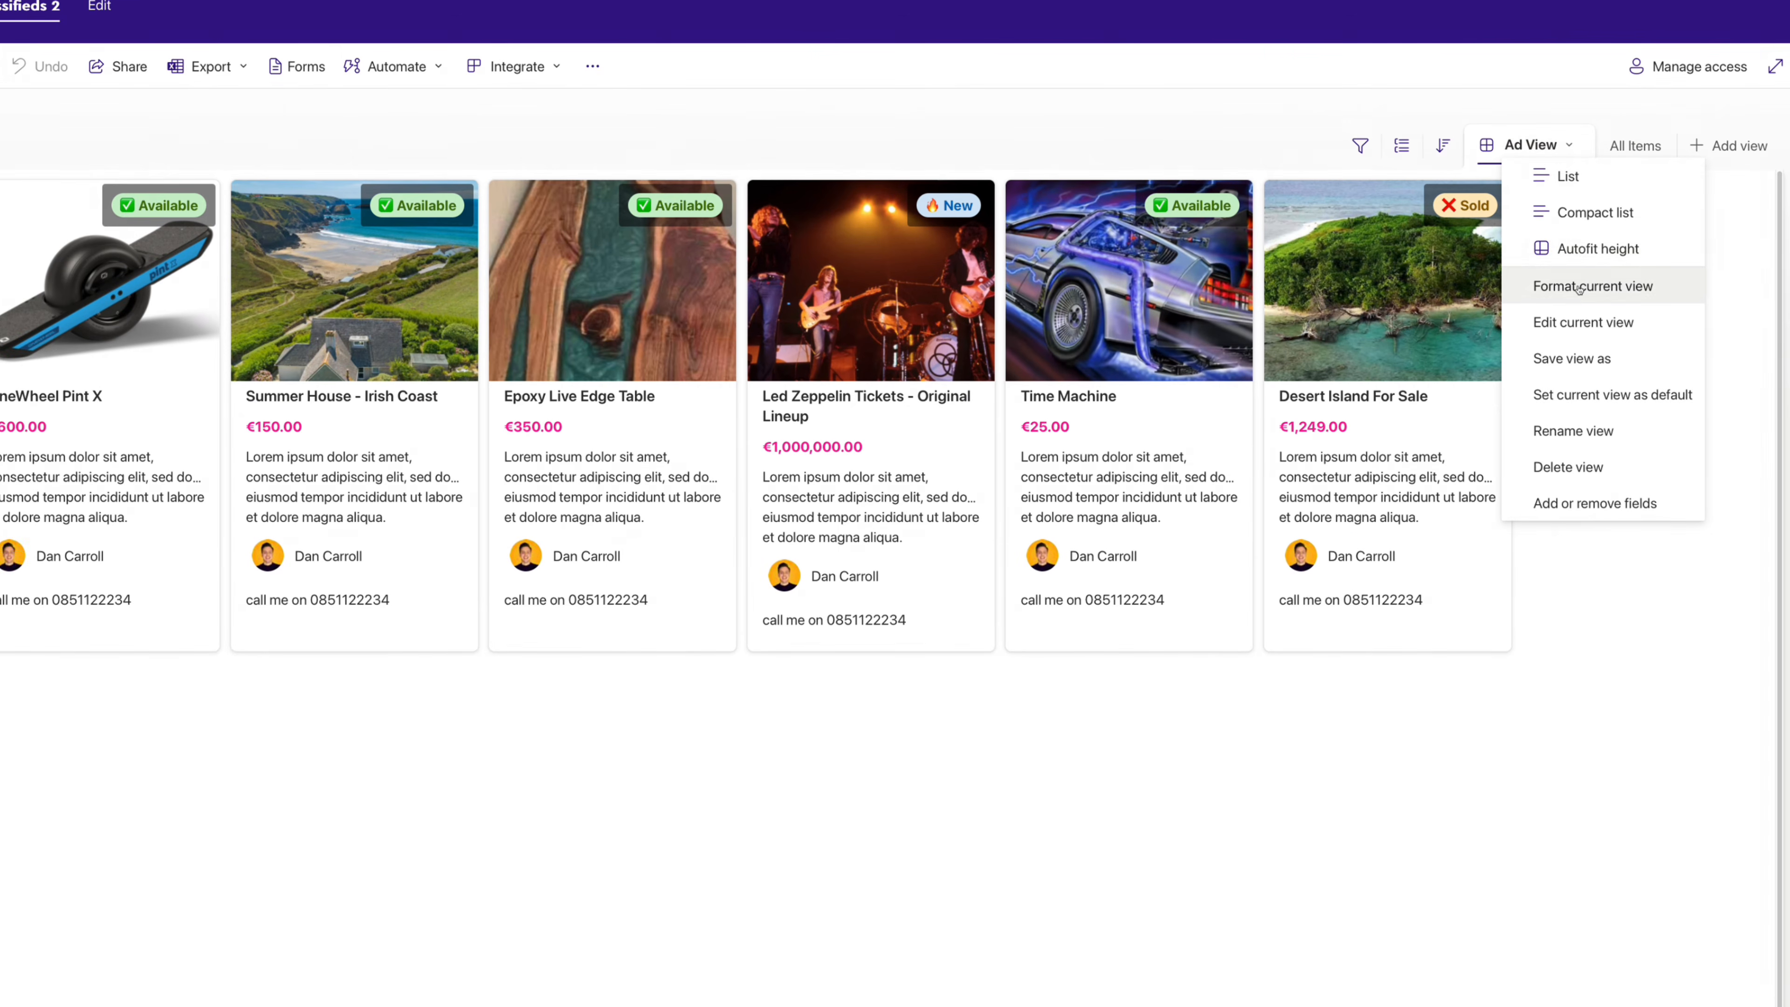
pyautogui.click(1612, 325)
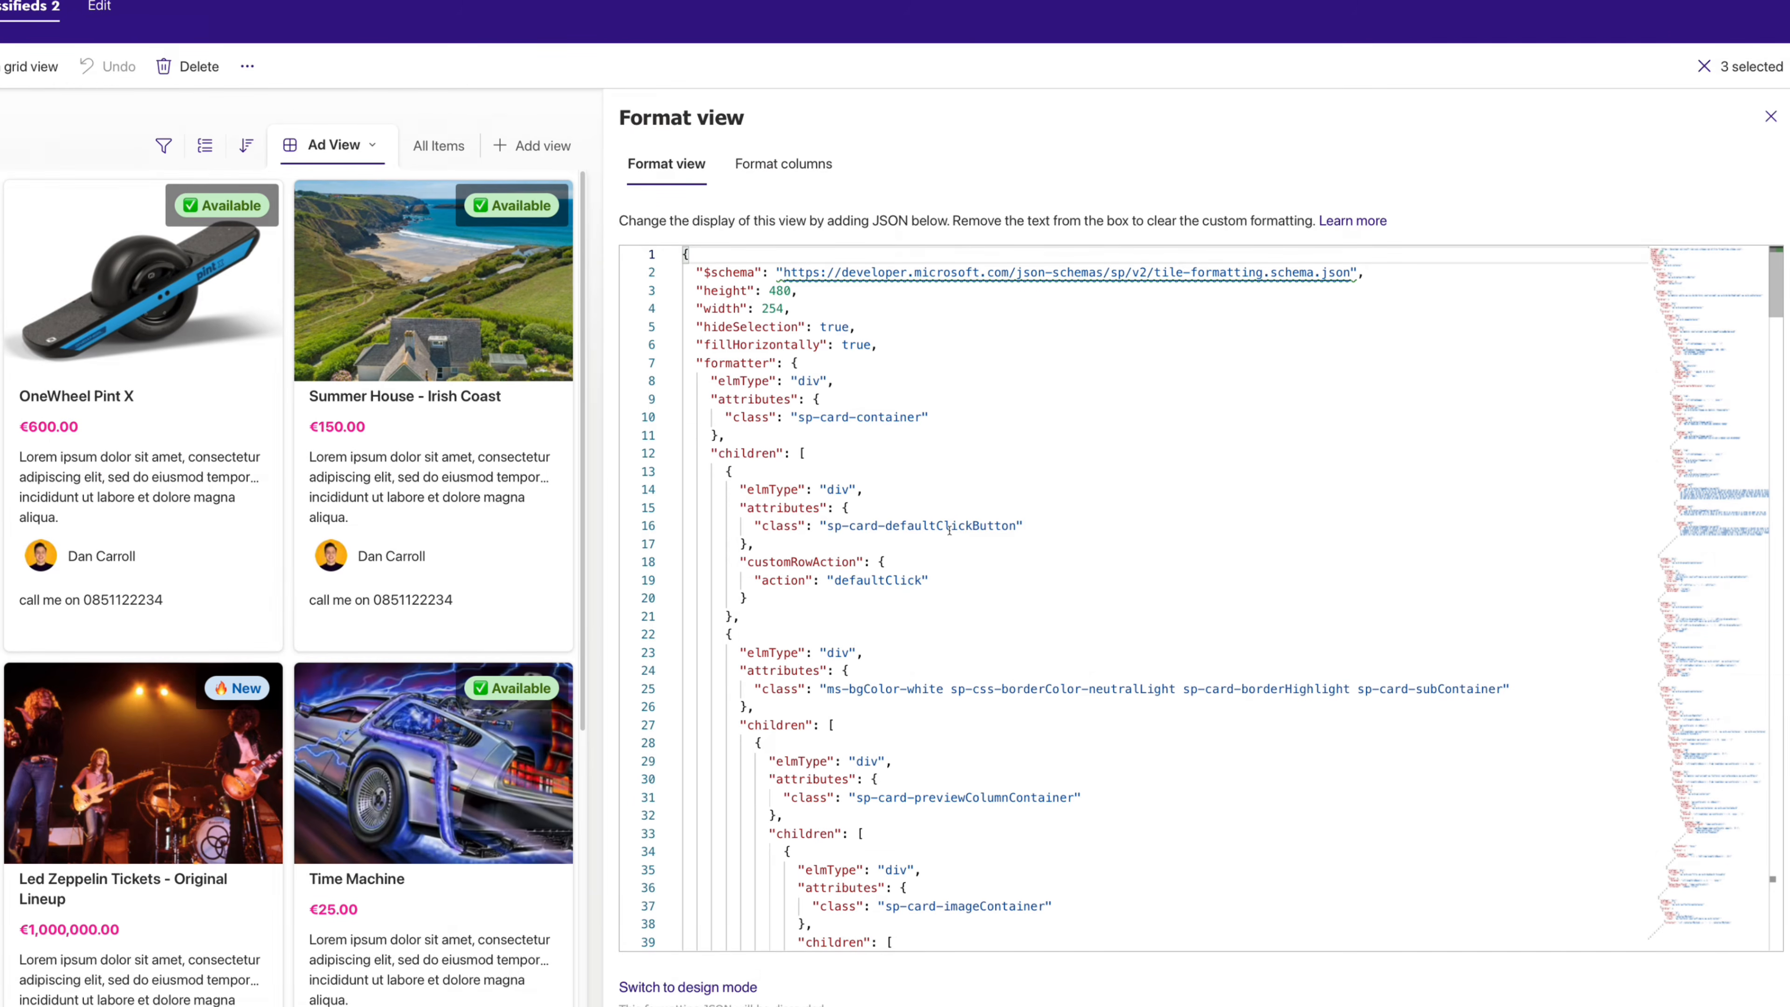
pyautogui.press('Down')
pyautogui.press('Down')
pyautogui.press('Down')
pyautogui.press('Down')
pyautogui.press('Down')
pyautogui.press('Down')
pyautogui.press('Down')
pyautogui.press('Down')
pyautogui.press('Down')
pyautogui.press('Down')
pyautogui.press('Down')
pyautogui.press('Down')
pyautogui.press('Down')
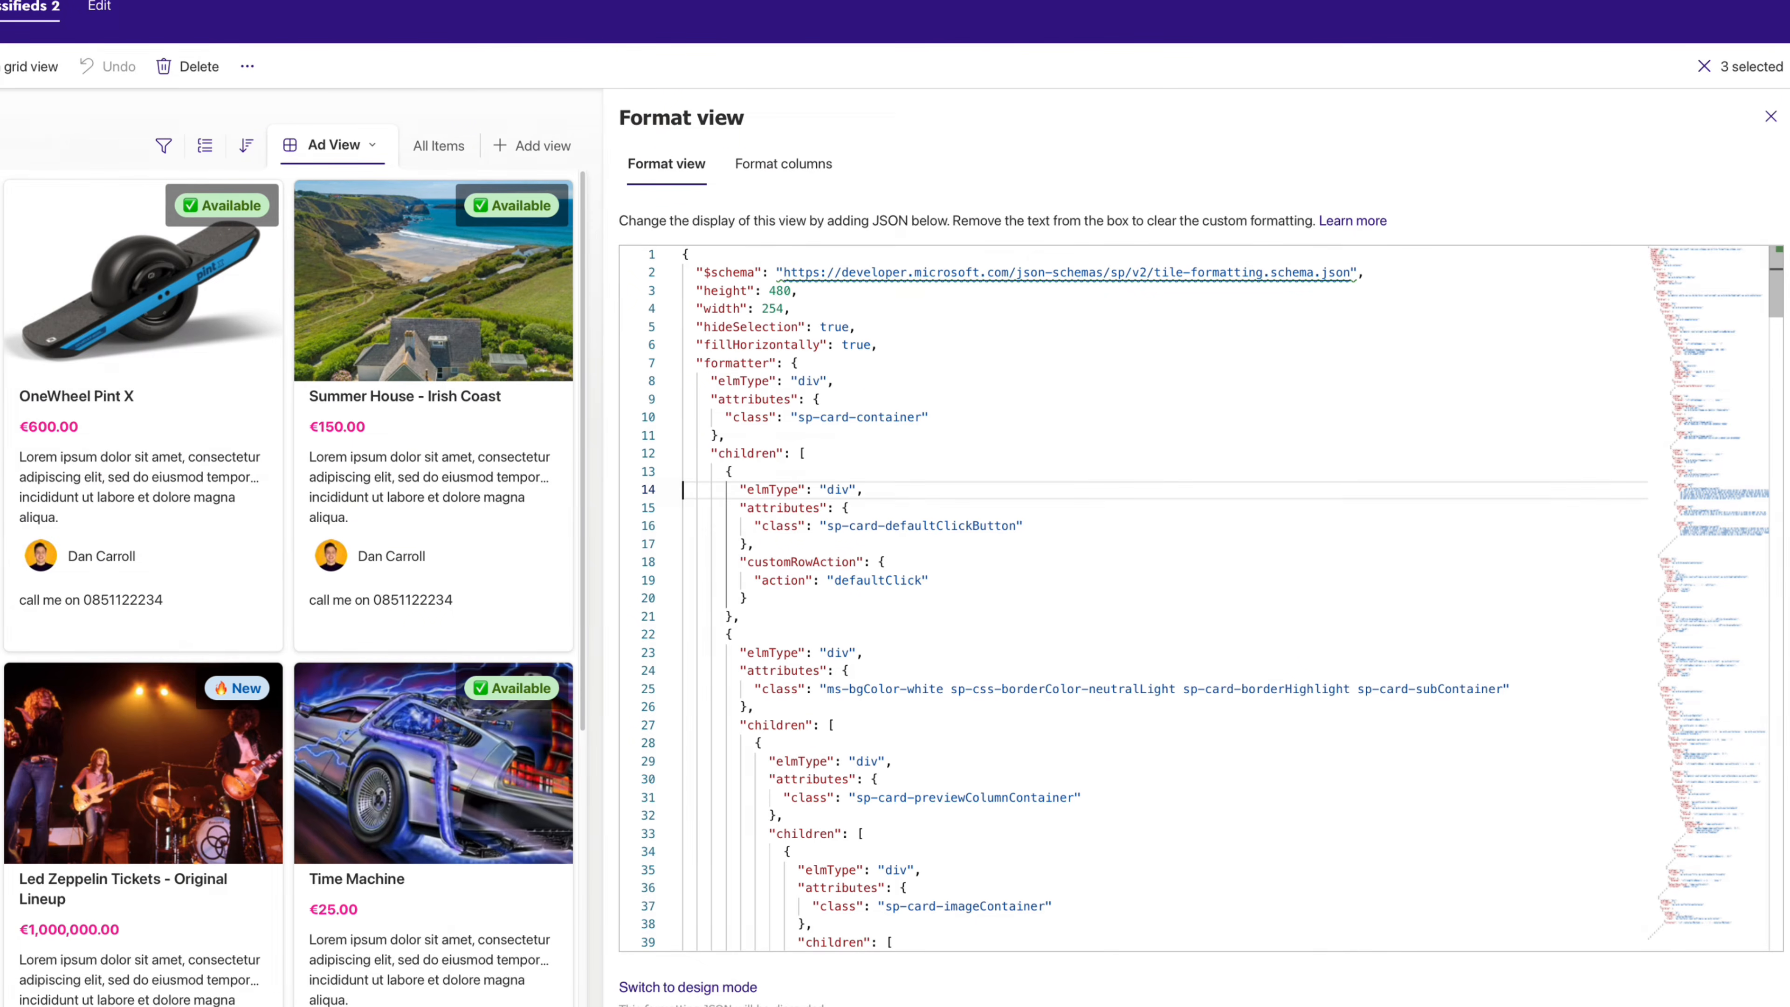
pyautogui.press('Left')
pyautogui.press('Left')
pyautogui.press('Down')
pyautogui.press('Right')
pyautogui.press('Right')
pyautogui.press('Right')
pyautogui.press('Left')
pyautogui.press('Left')
pyautogui.press('Up')
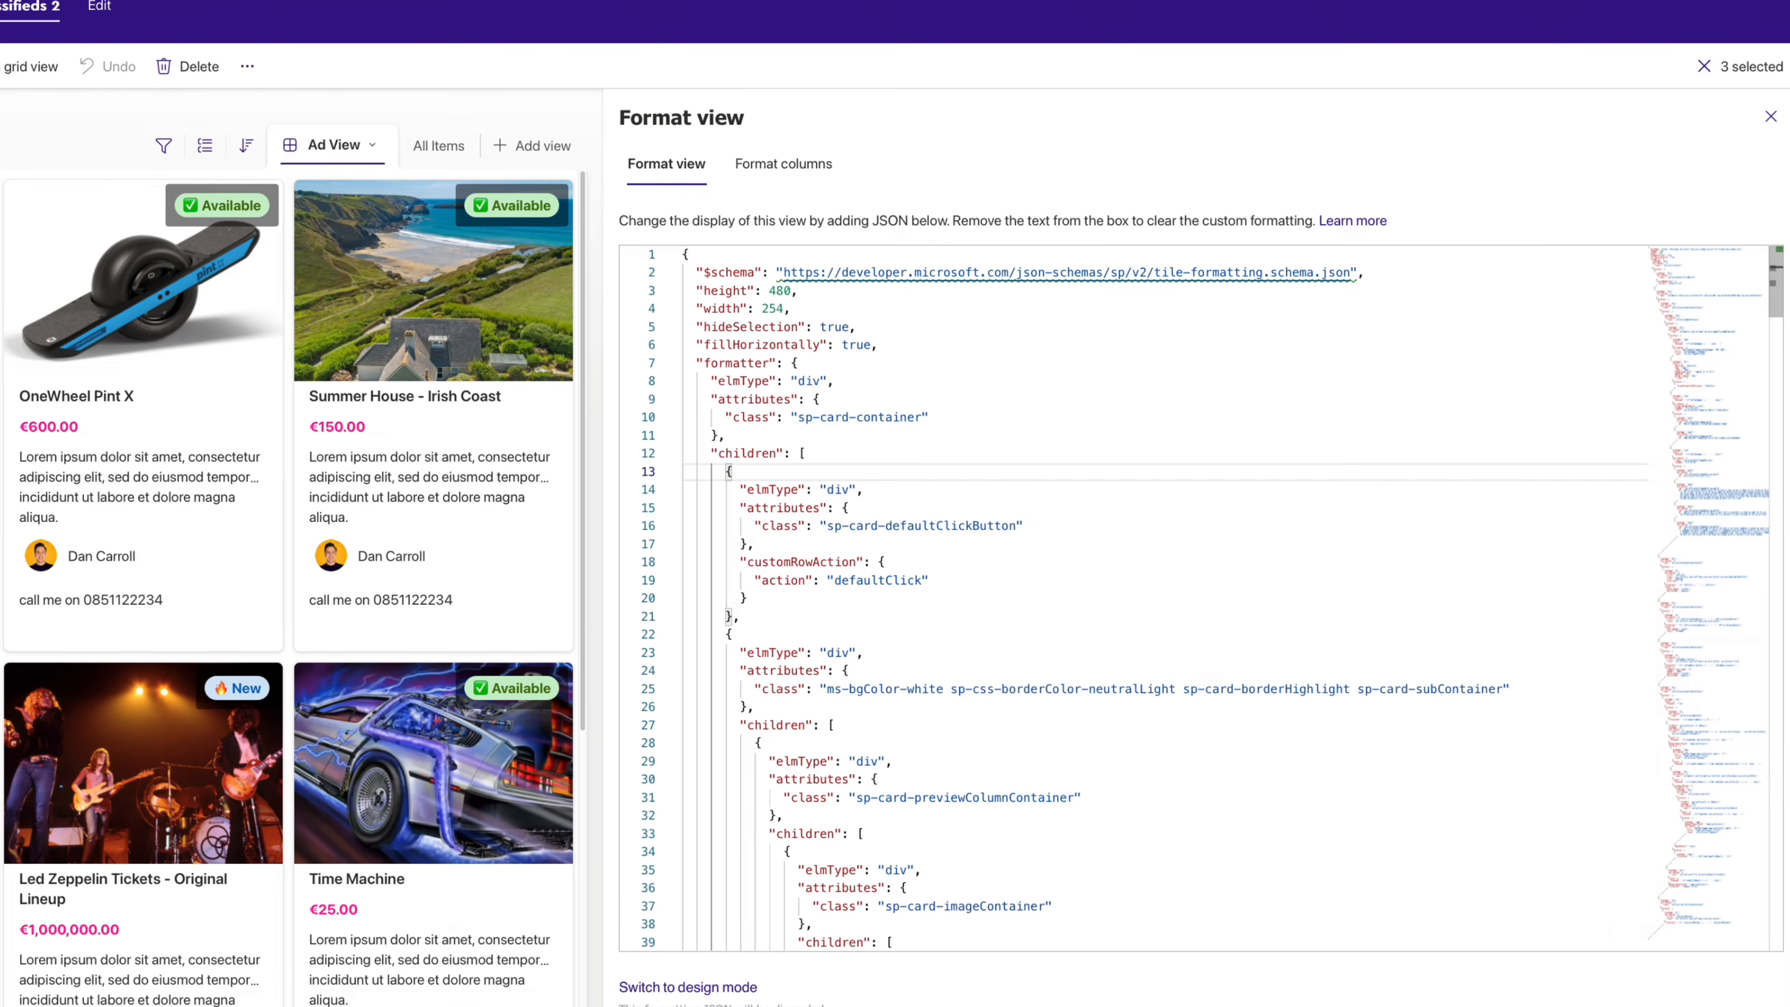
# - Delete the default click-button block (lines 13–21) from the card formatting JSON
pyautogui.hotkey('shift', 'Down')
pyautogui.hotkey('shift', 'Down')
pyautogui.hotkey('shift', 'Down')
pyautogui.hotkey('shift', 'Down')
pyautogui.hotkey('shift', 'Down')
pyautogui.hotkey('shift', 'Down')
pyautogui.hotkey('shift', 'Down')
pyautogui.hotkey('shift', 'Down')
pyautogui.hotkey('shift', 'Right')
pyautogui.hotkey('shift', 'Right')
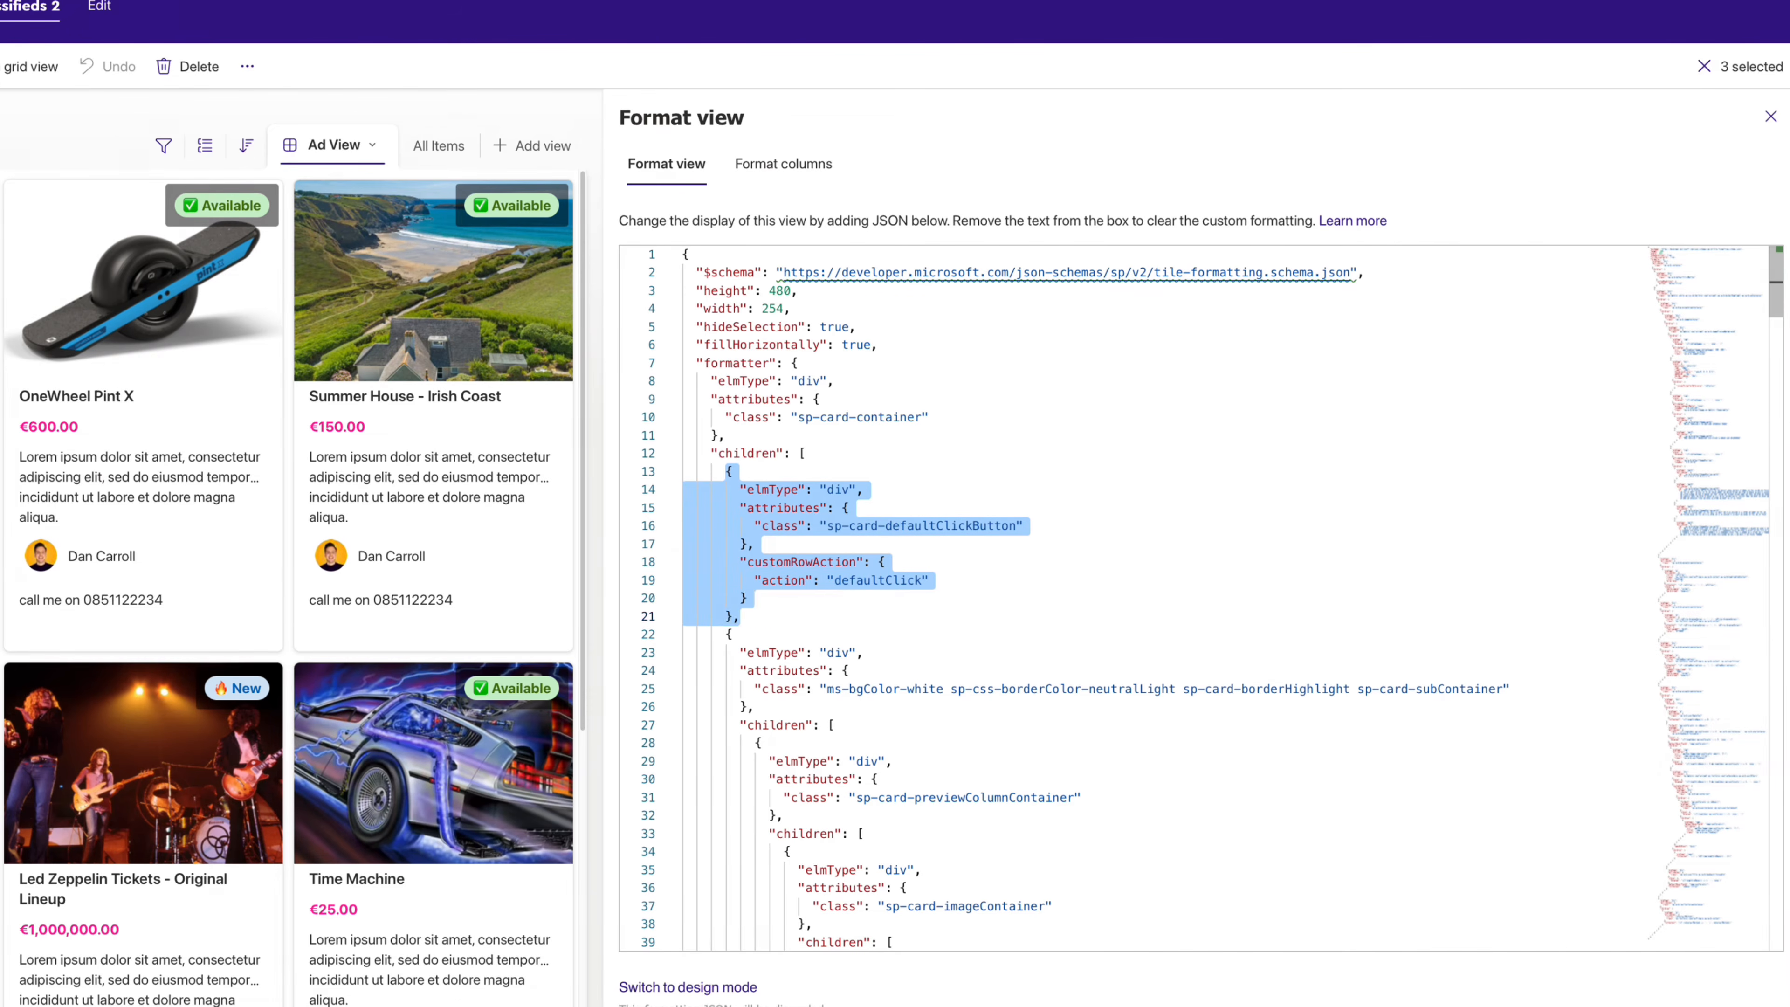
pyautogui.press('BackSpace')
pyautogui.press('BackSpace')
pyautogui.press('BackSpace')
pyautogui.press('BackSpace')
pyautogui.press('BackSpace')
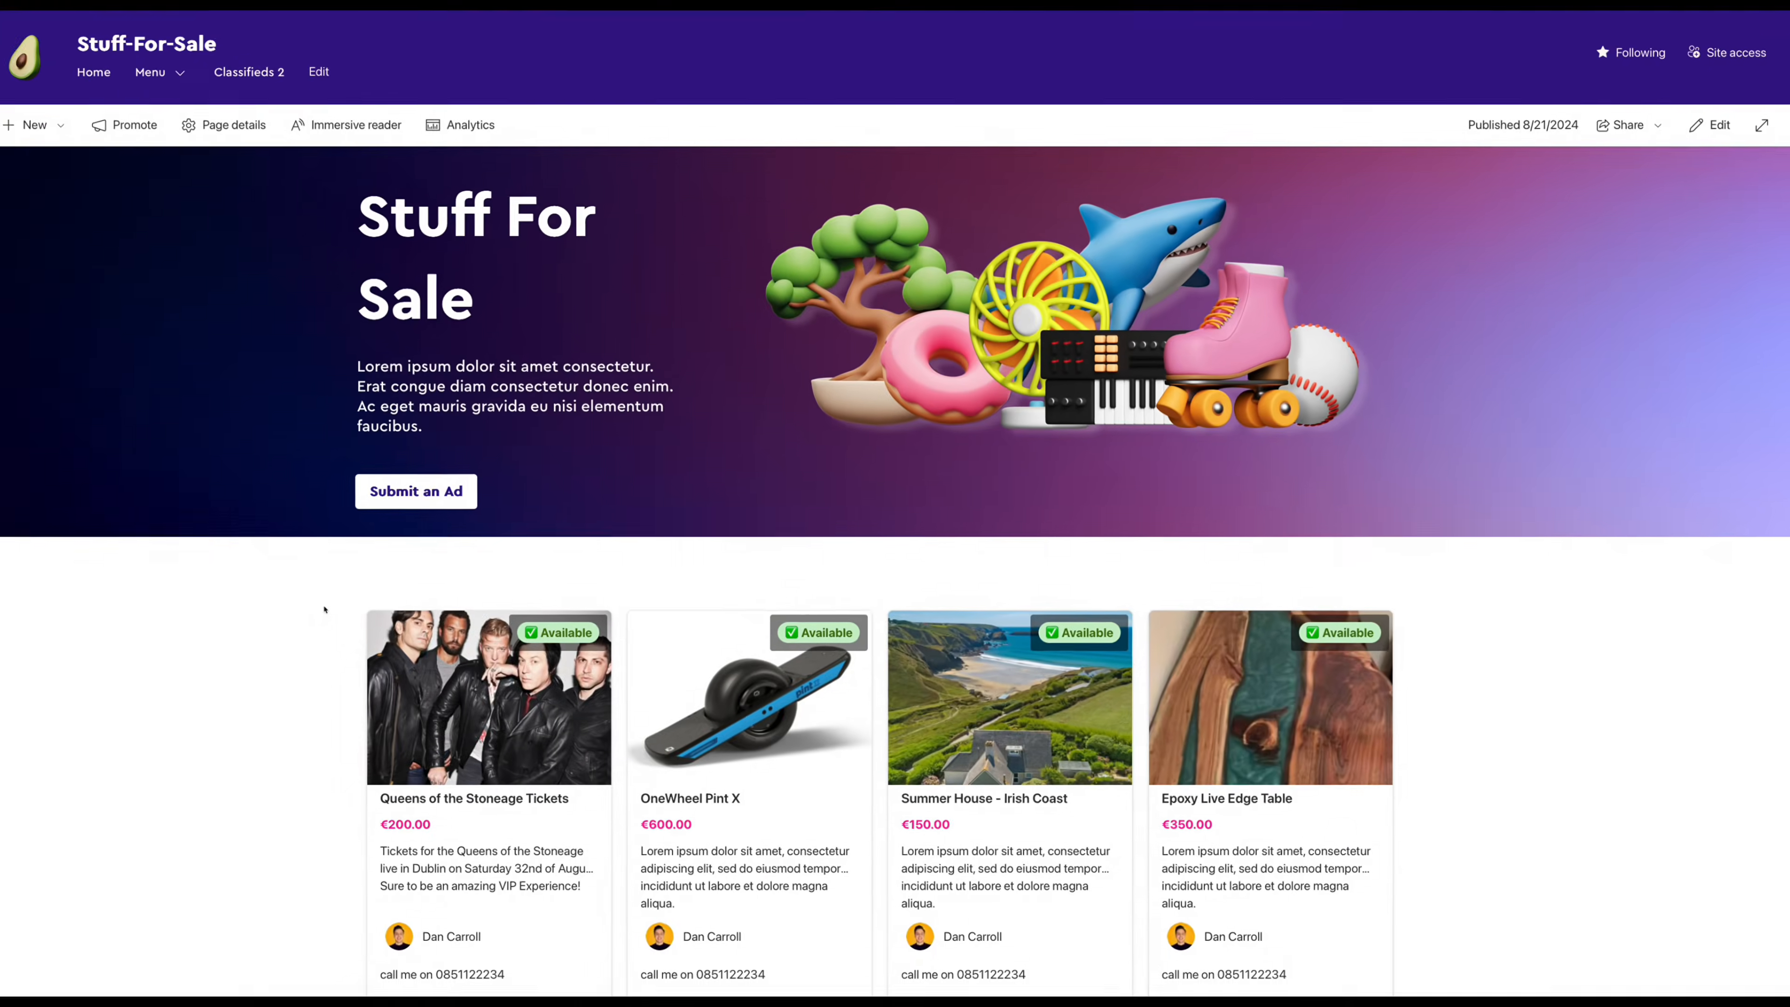
pyautogui.scroll(-2, 380, 606)
pyautogui.scroll(-1, 380, 607)
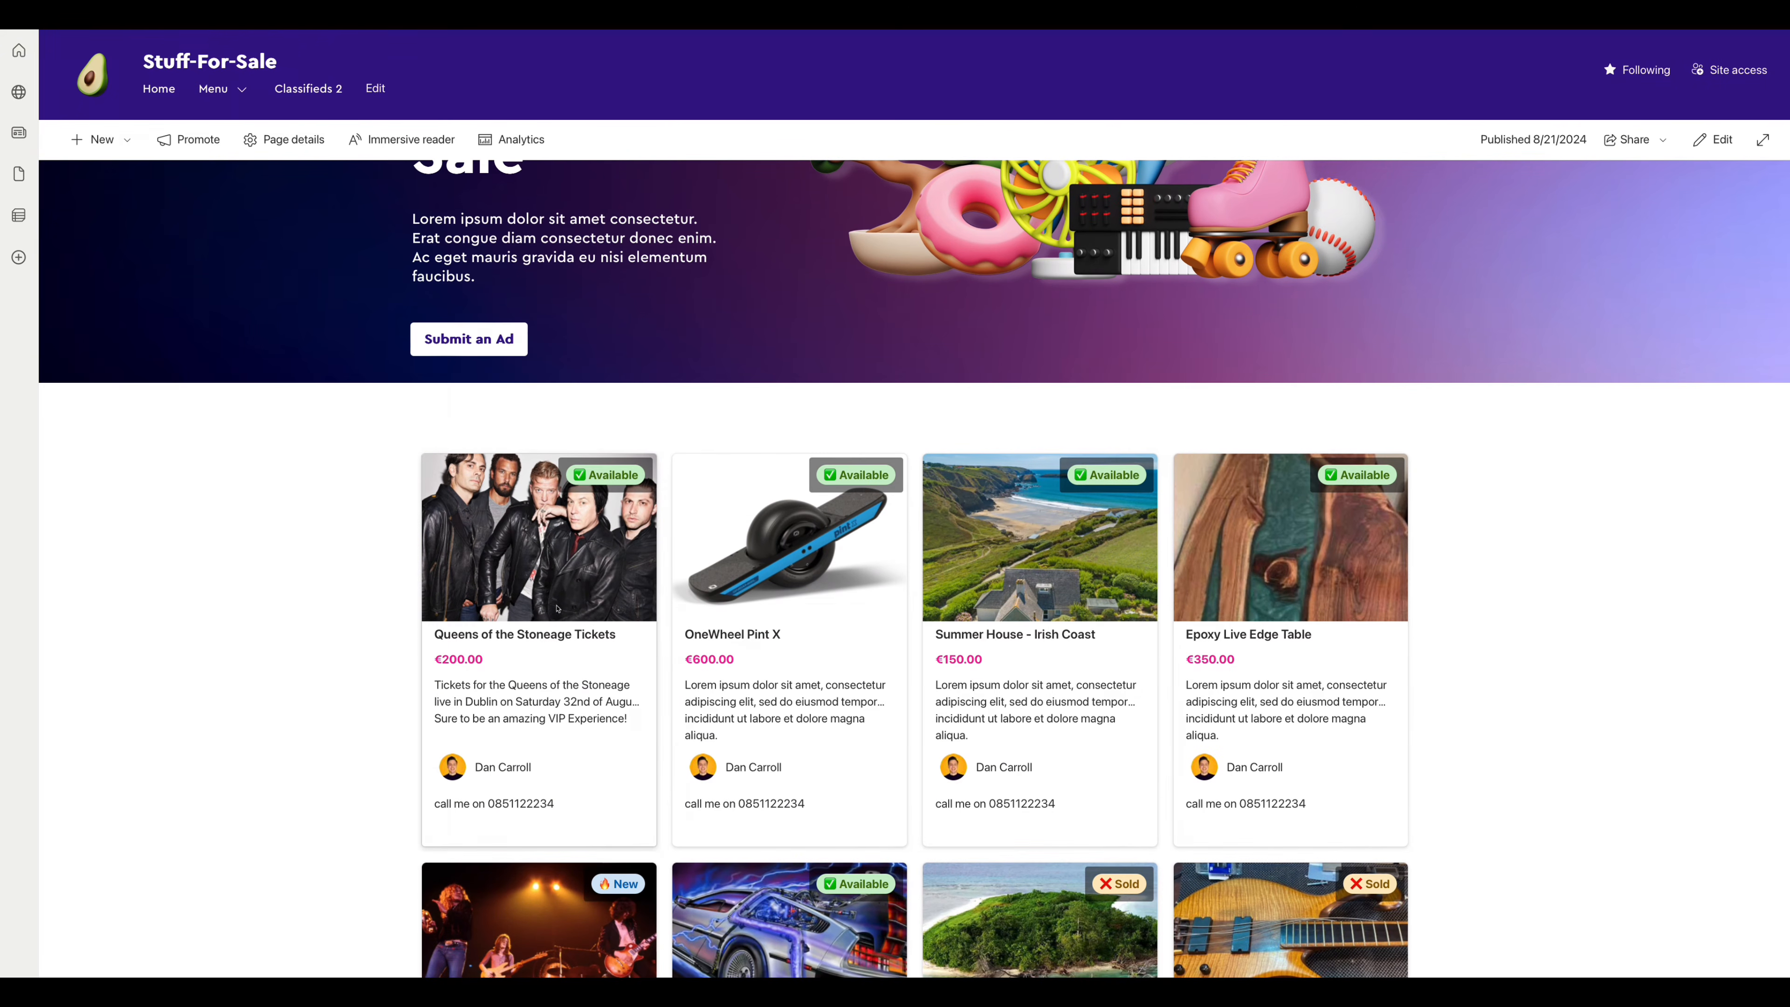
pyautogui.scroll(-1, 745, 608)
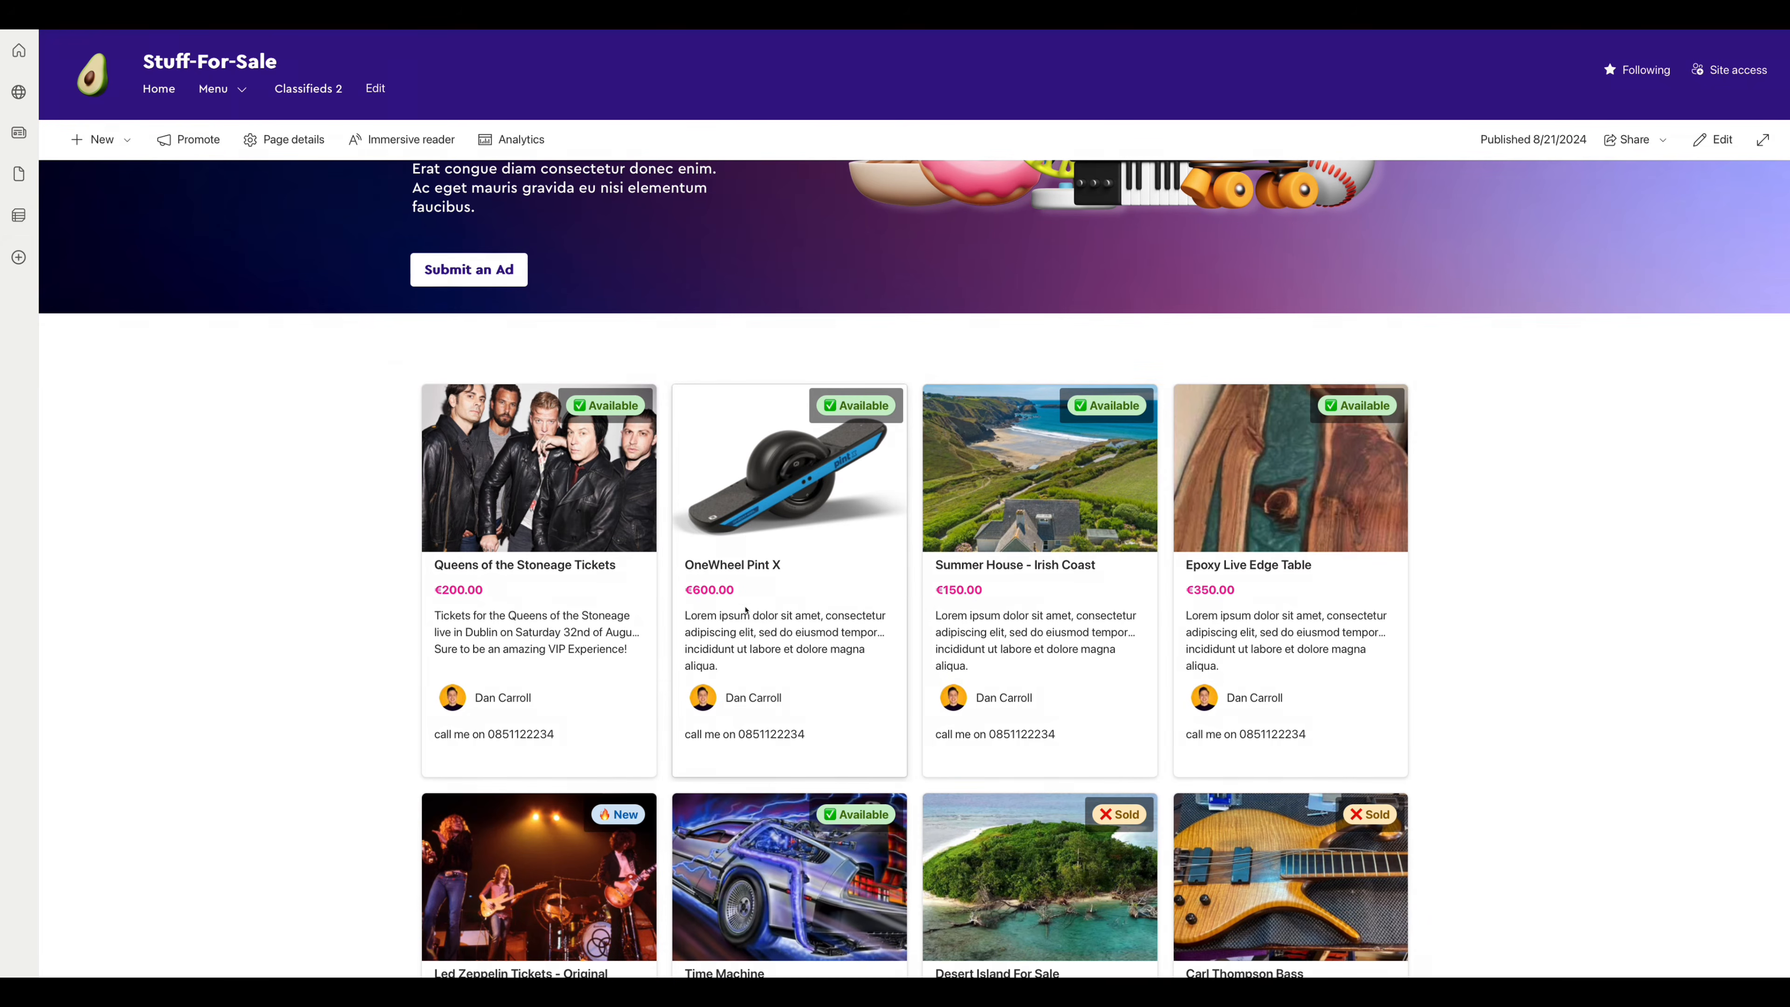
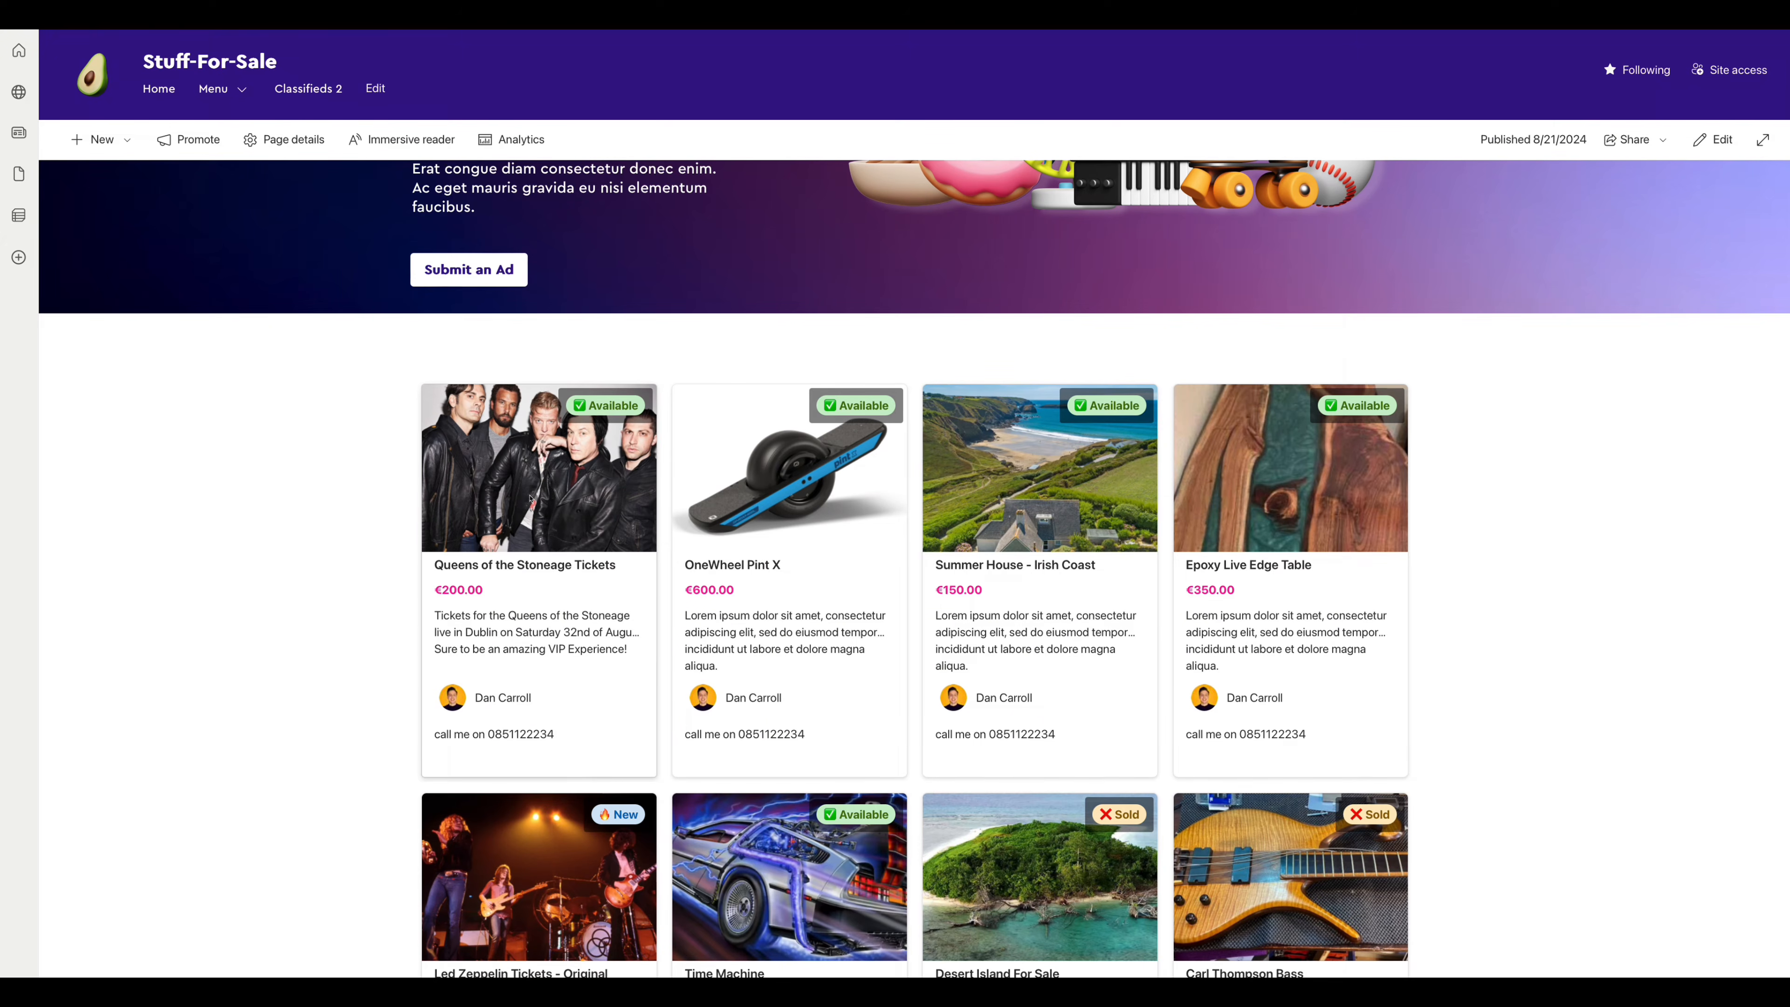
# - Create a new list named AdFilters from Site contents
pyautogui.scroll(1, 257, 511)
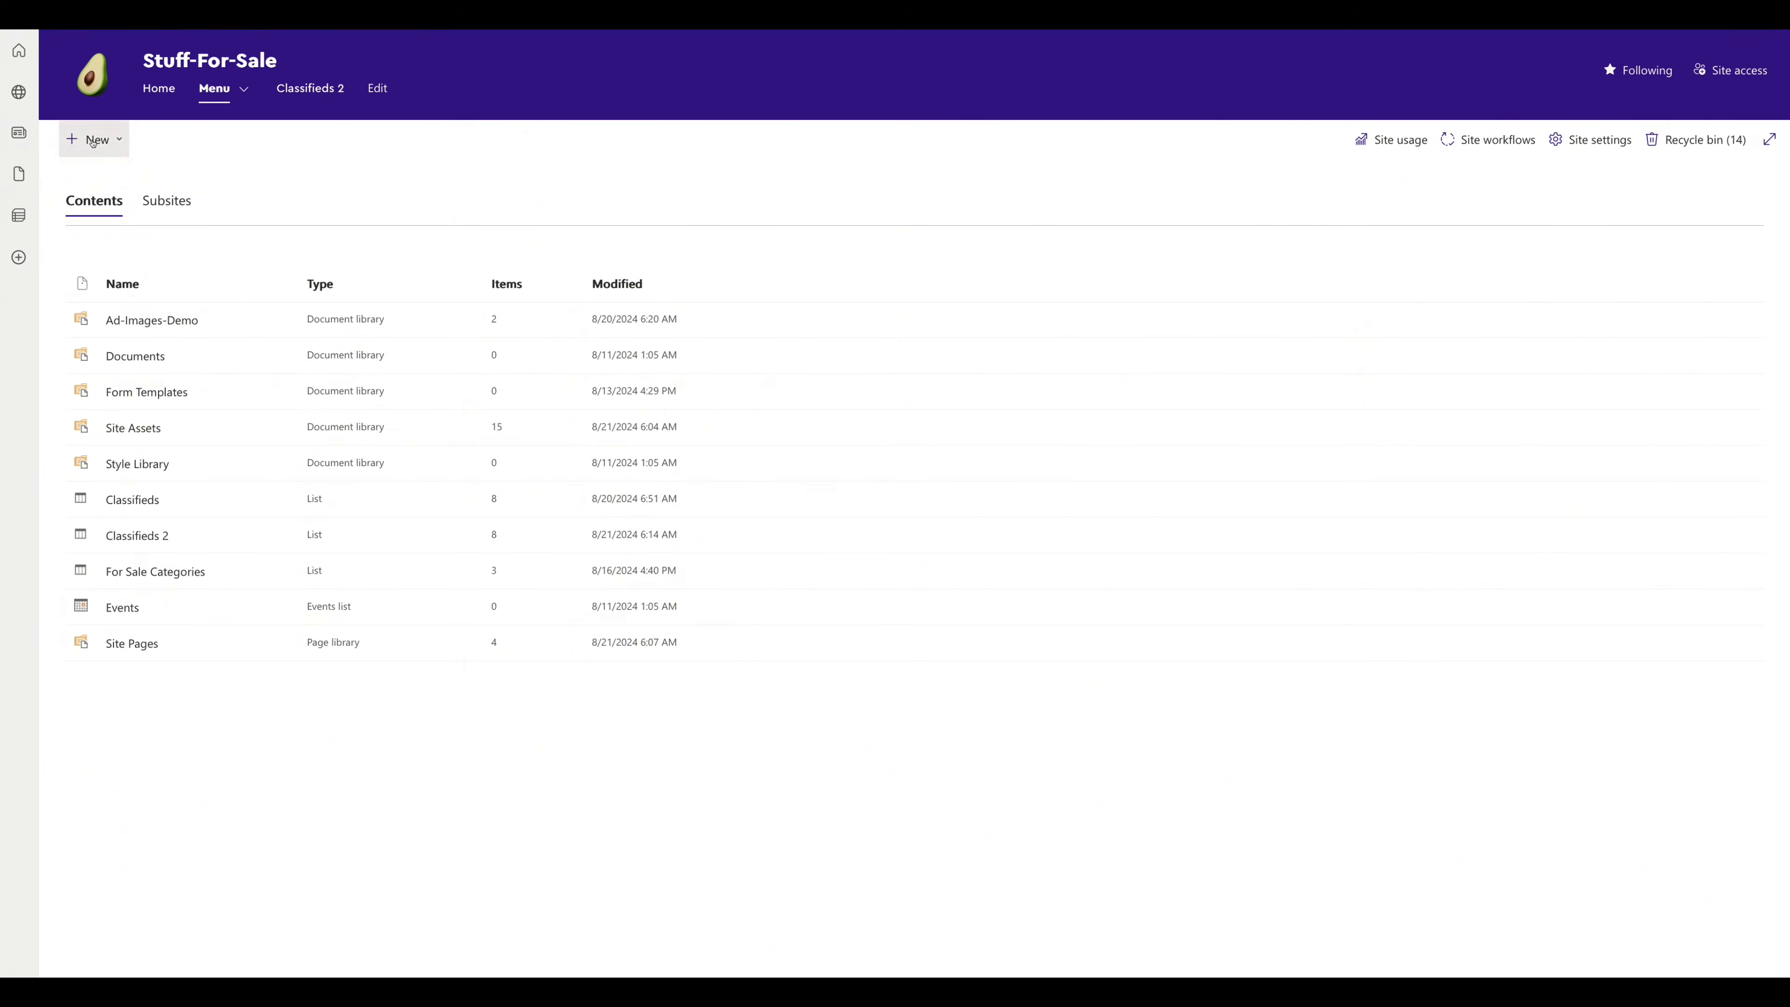
pyautogui.click(94, 139)
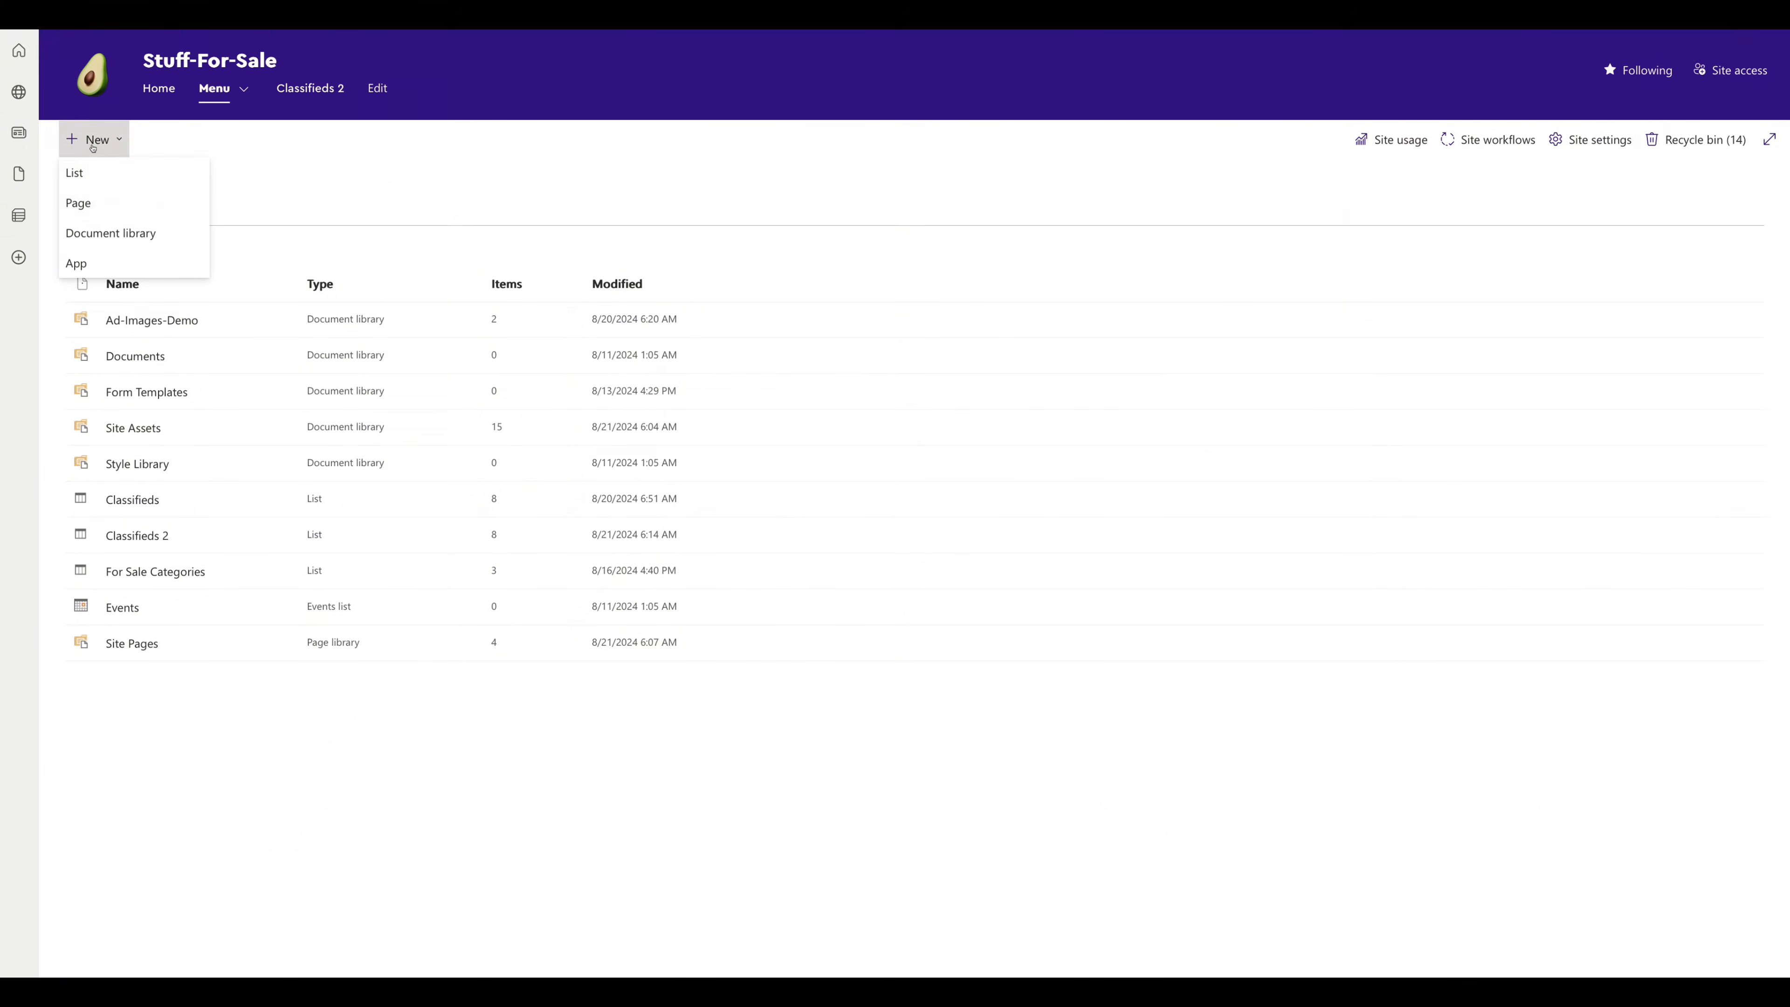
pyautogui.click(76, 172)
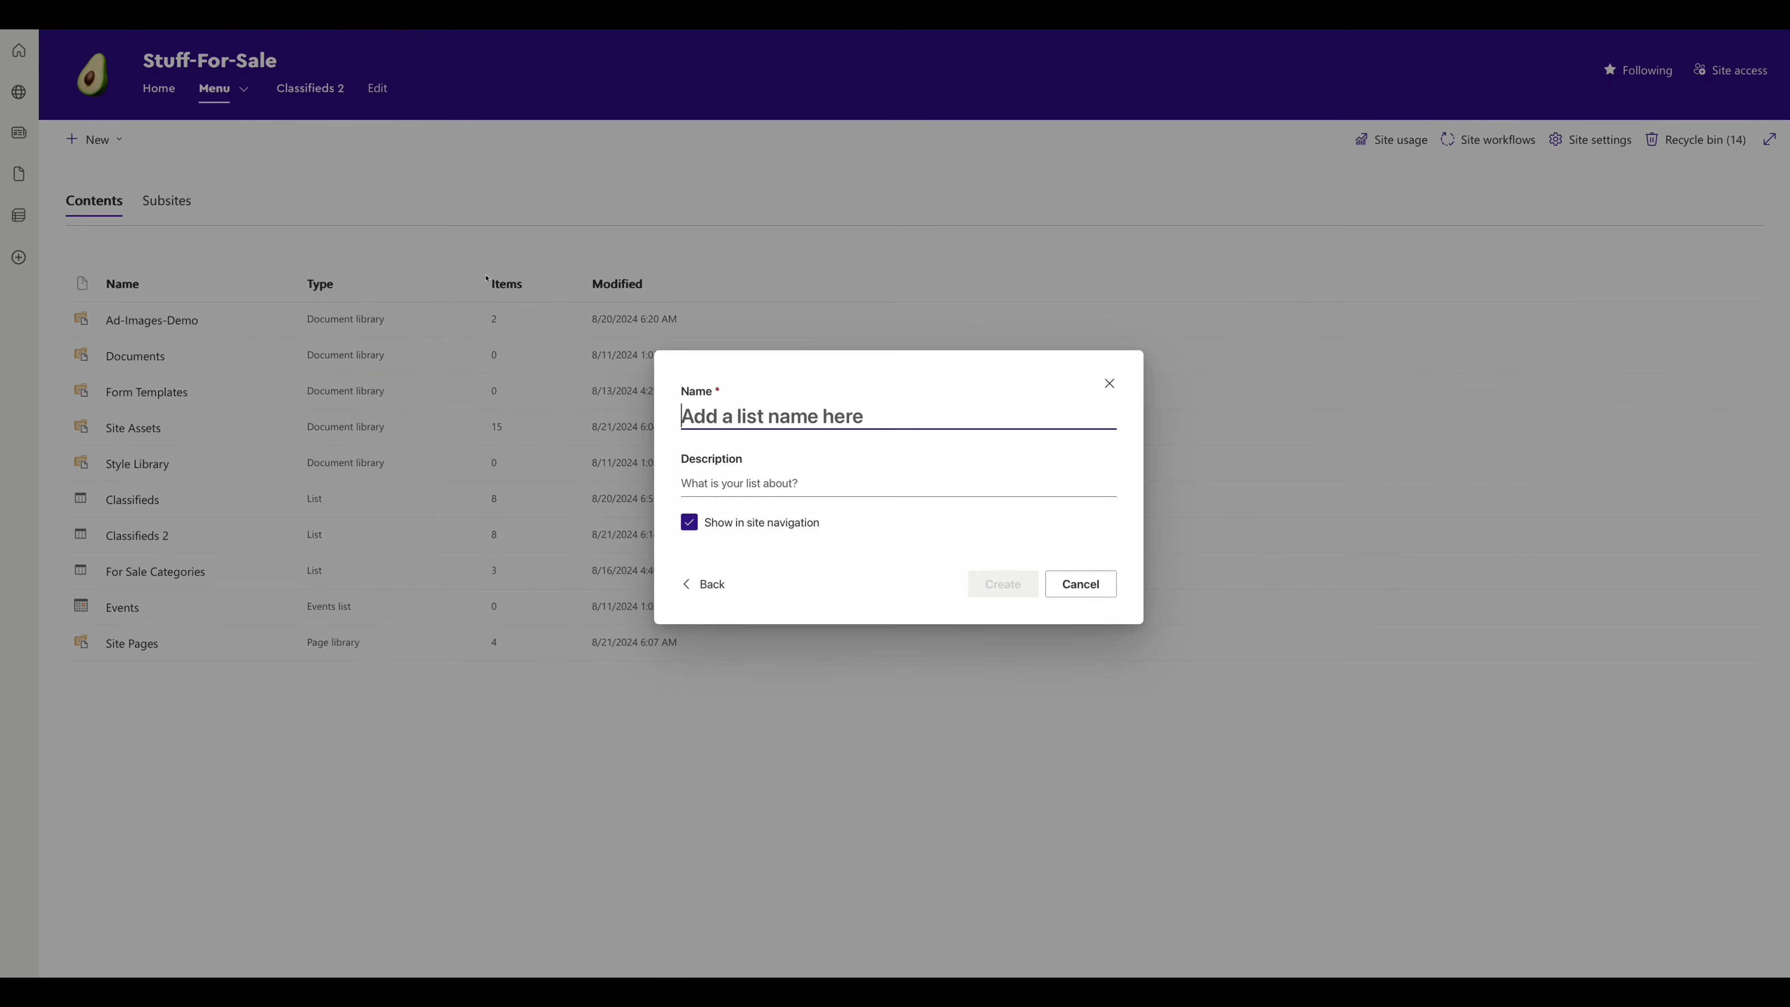
pyautogui.write('Ad')
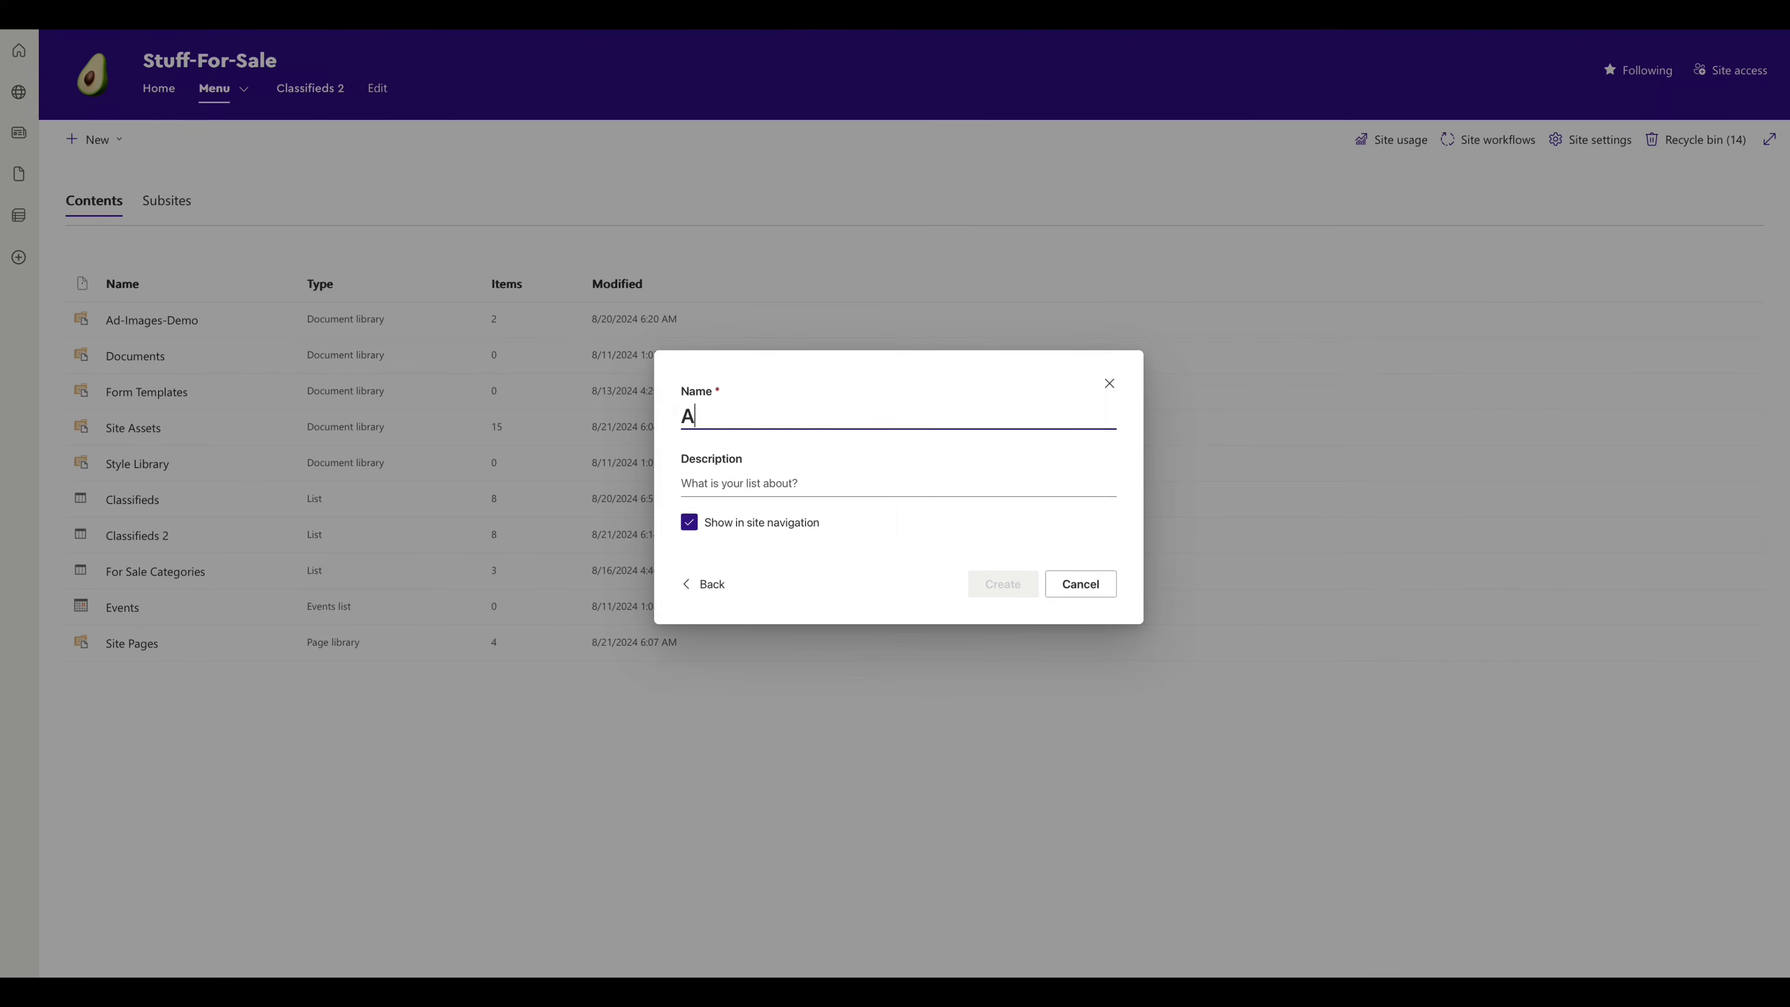
pyautogui.write('Filters')
pyautogui.press('Return')
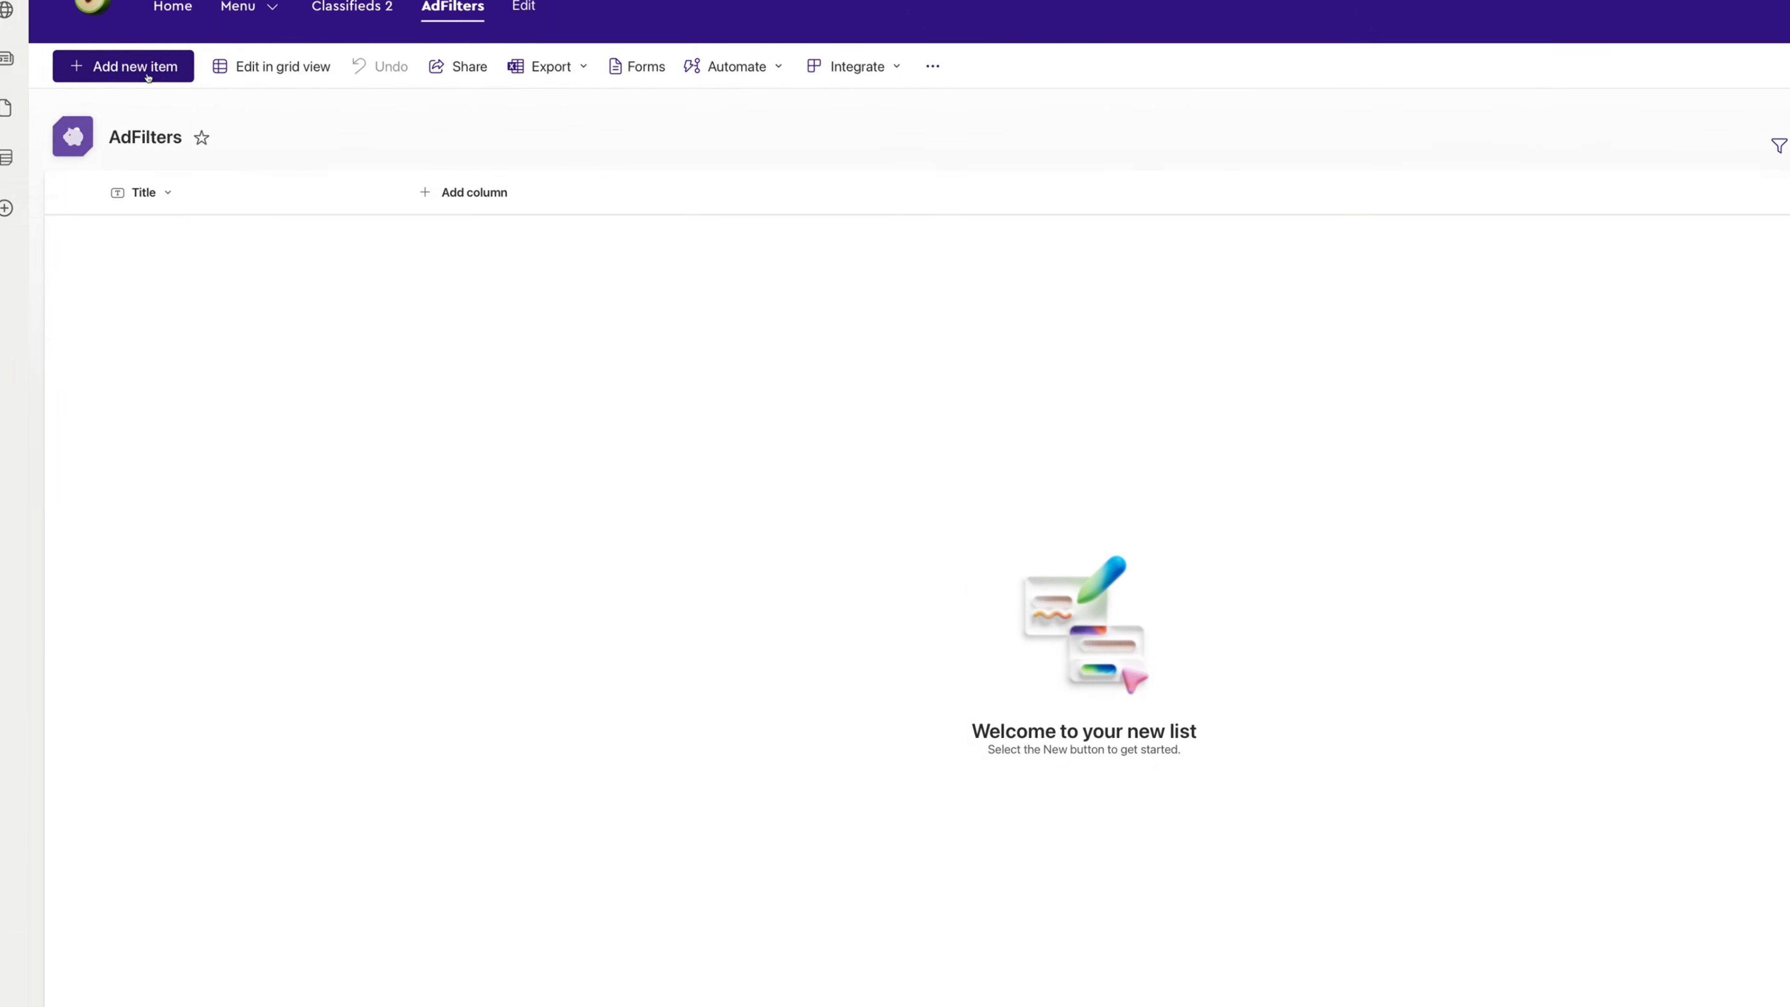
# - Add the entry 'Item' to AdFilters and type 'Test' into the next entry
pyautogui.click(166, 66)
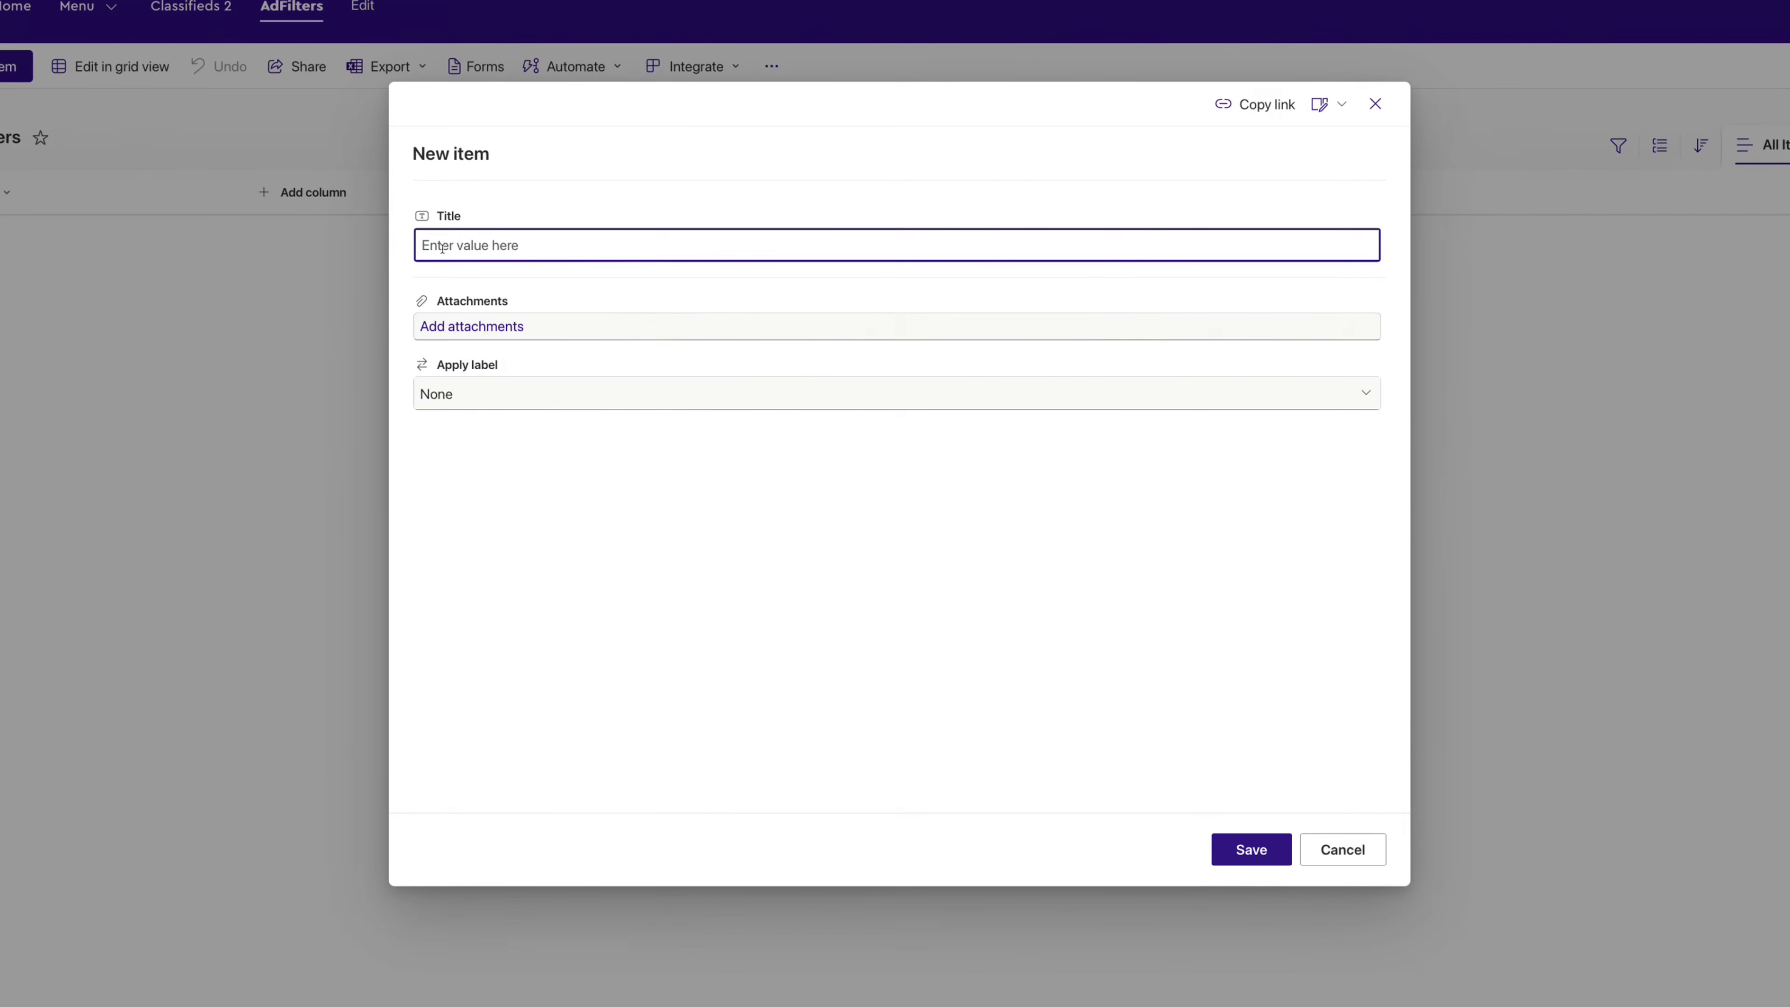
pyautogui.write('Item')
pyautogui.click(1252, 849)
pyautogui.write('Test')
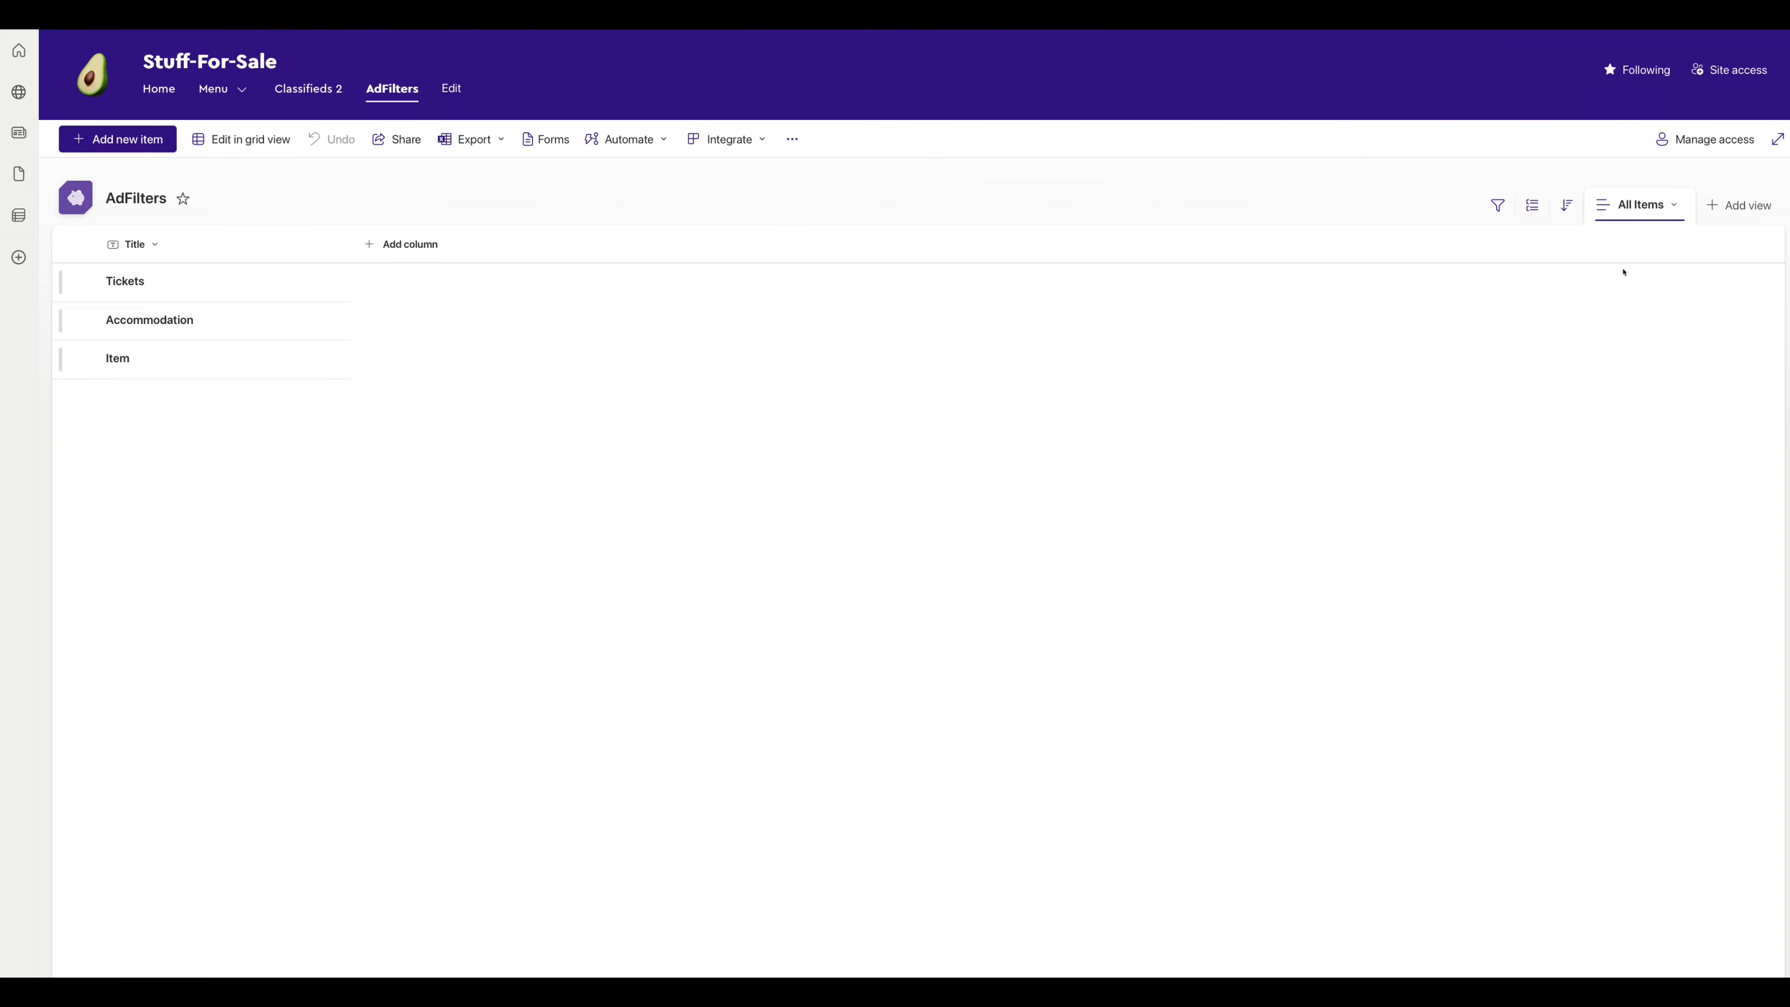
# - Create a gallery view of AdFilters named PageView
pyautogui.click(1723, 212)
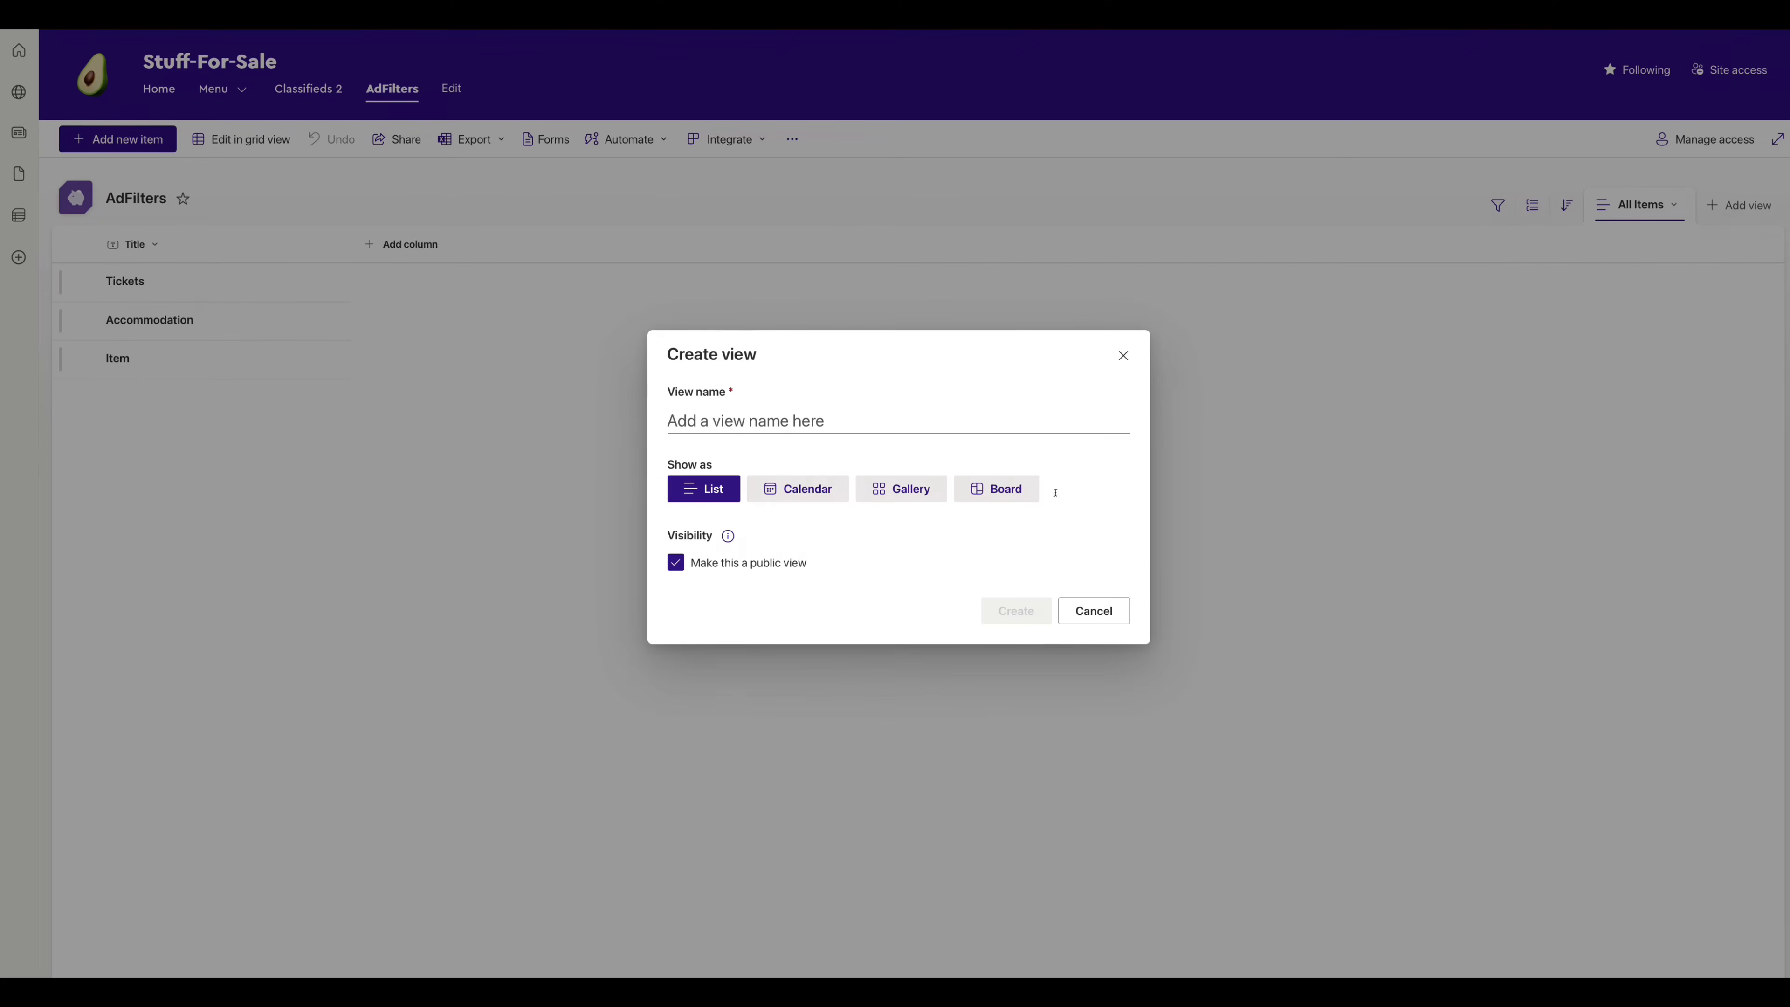
pyautogui.click(924, 498)
pyautogui.click(806, 427)
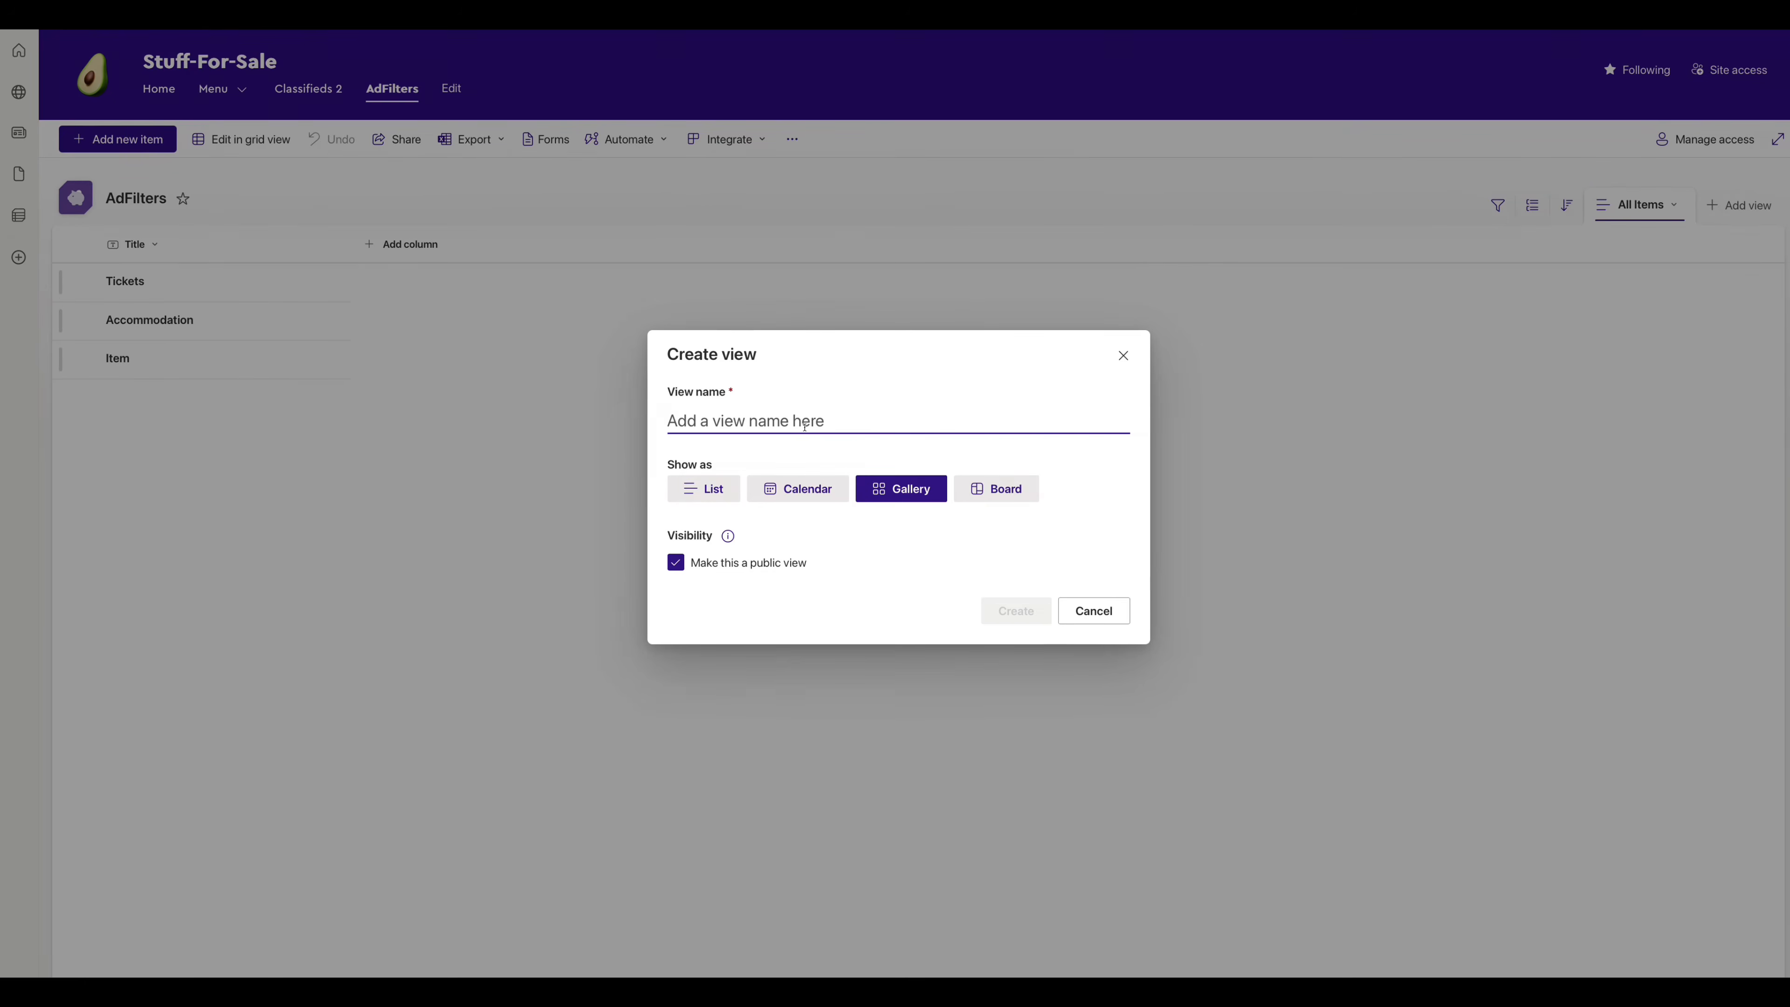
pyautogui.write('PageView')
pyautogui.click(1019, 611)
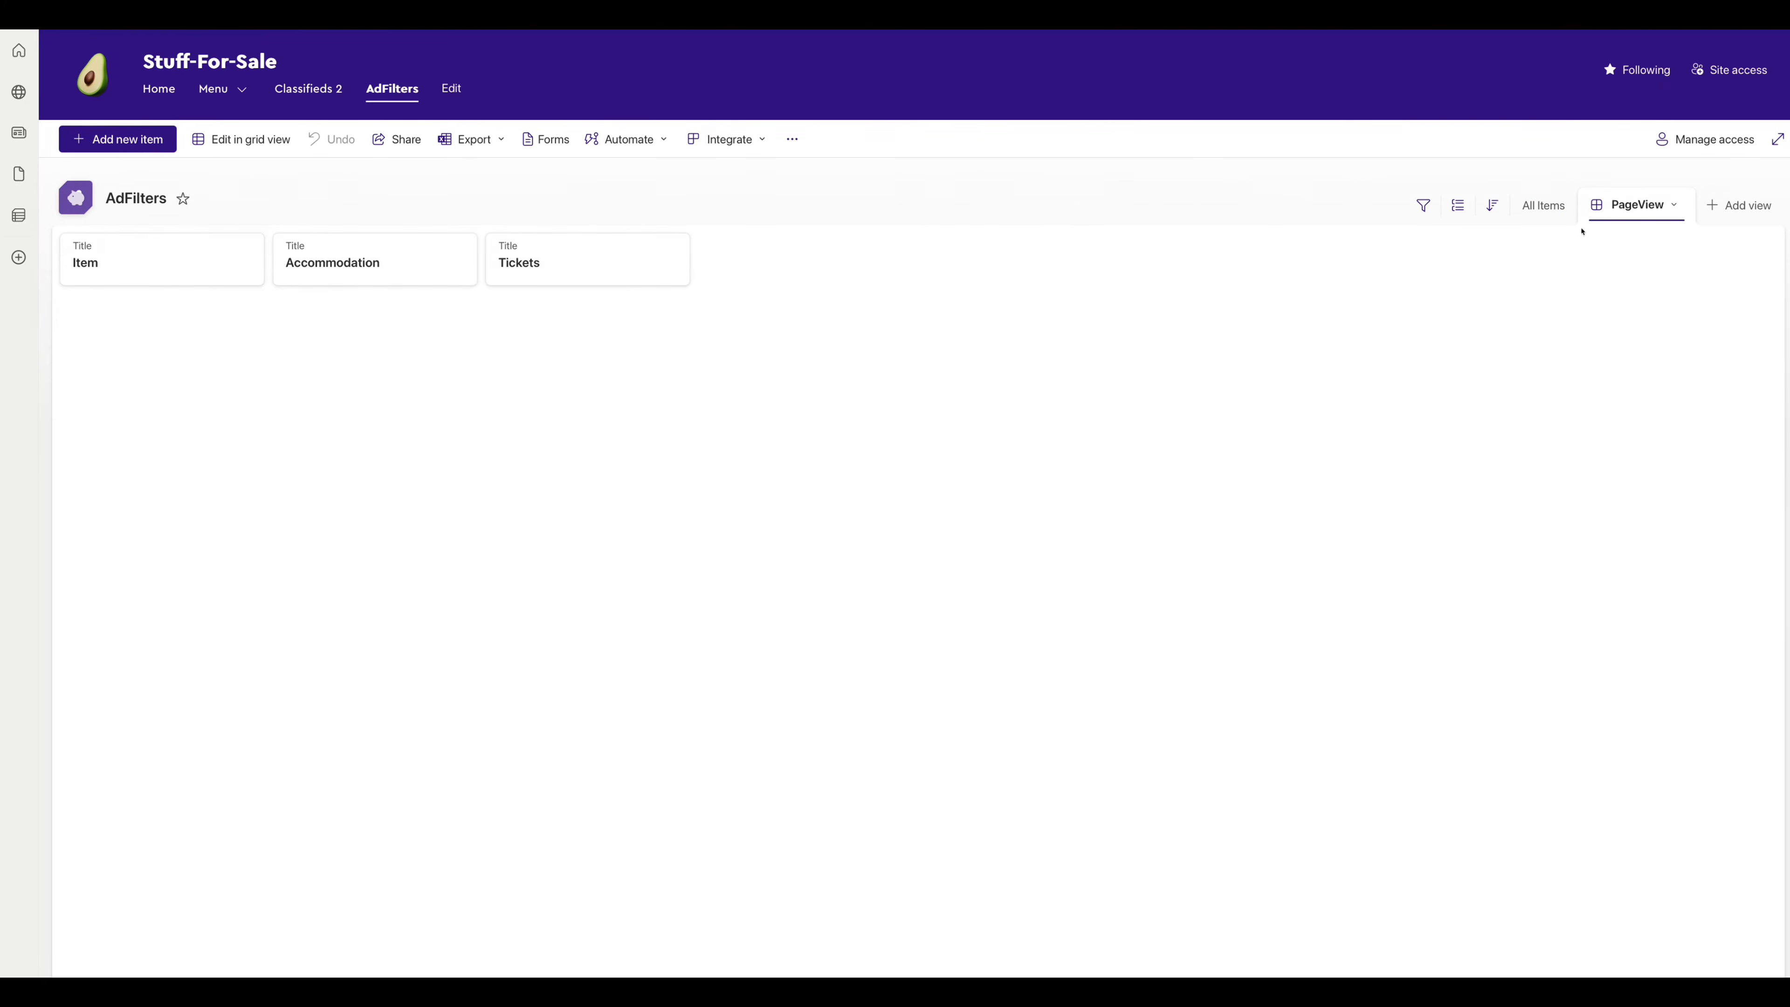
# - Turn off 'Show column names as labels' in the PageView card layout
pyautogui.click(1674, 205)
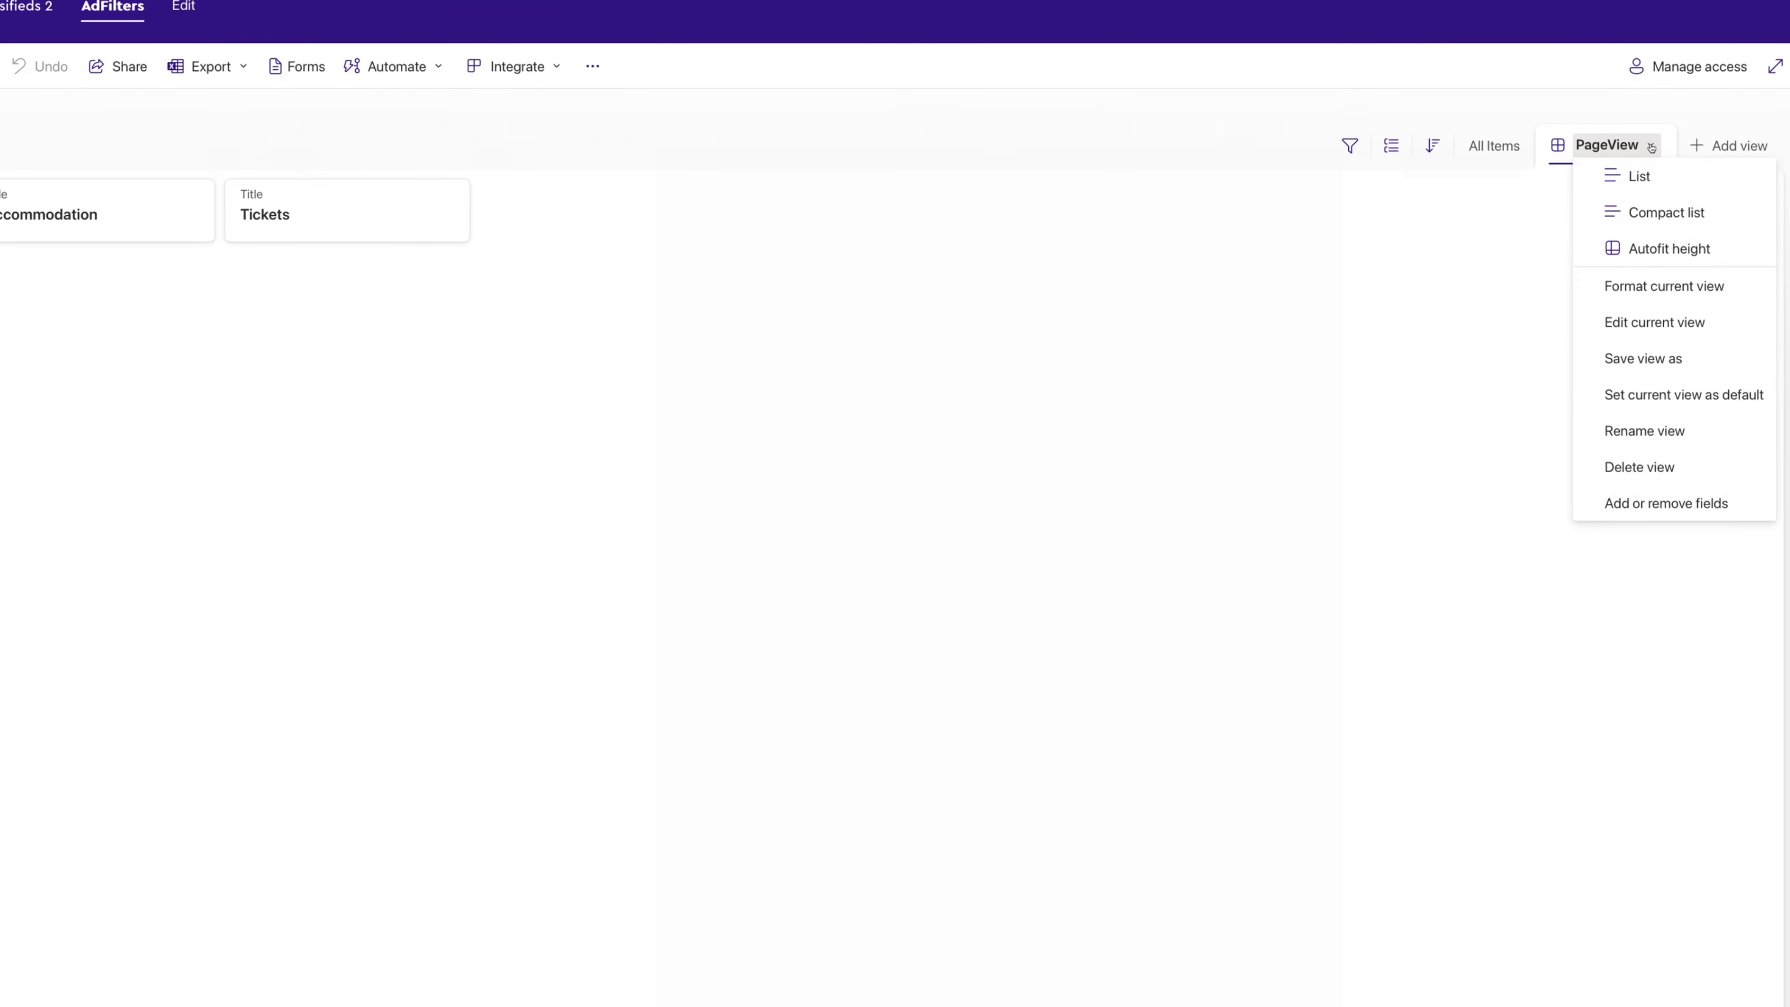
pyautogui.click(1647, 288)
pyautogui.click(1491, 355)
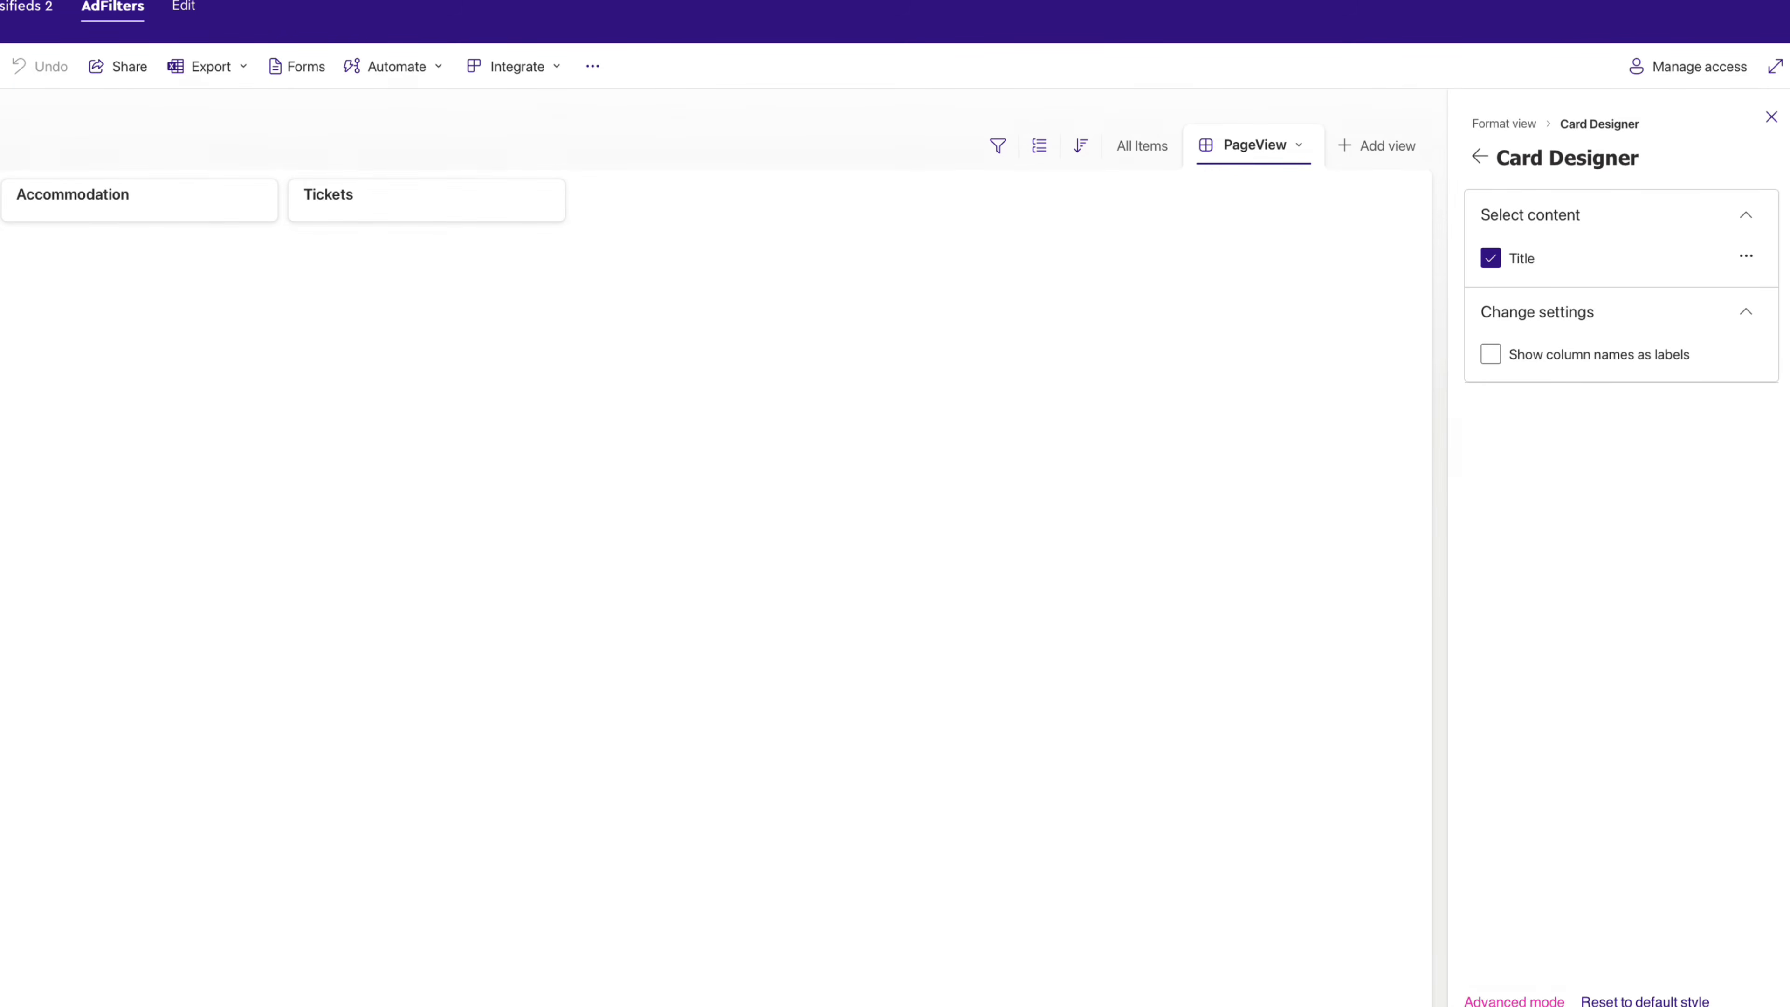
# - In the advanced JSON, change the card height from 53 to 65
pyautogui.click(1514, 1000)
pyautogui.moveTo(1441, 521); pyautogui.dragTo(1019, 503)
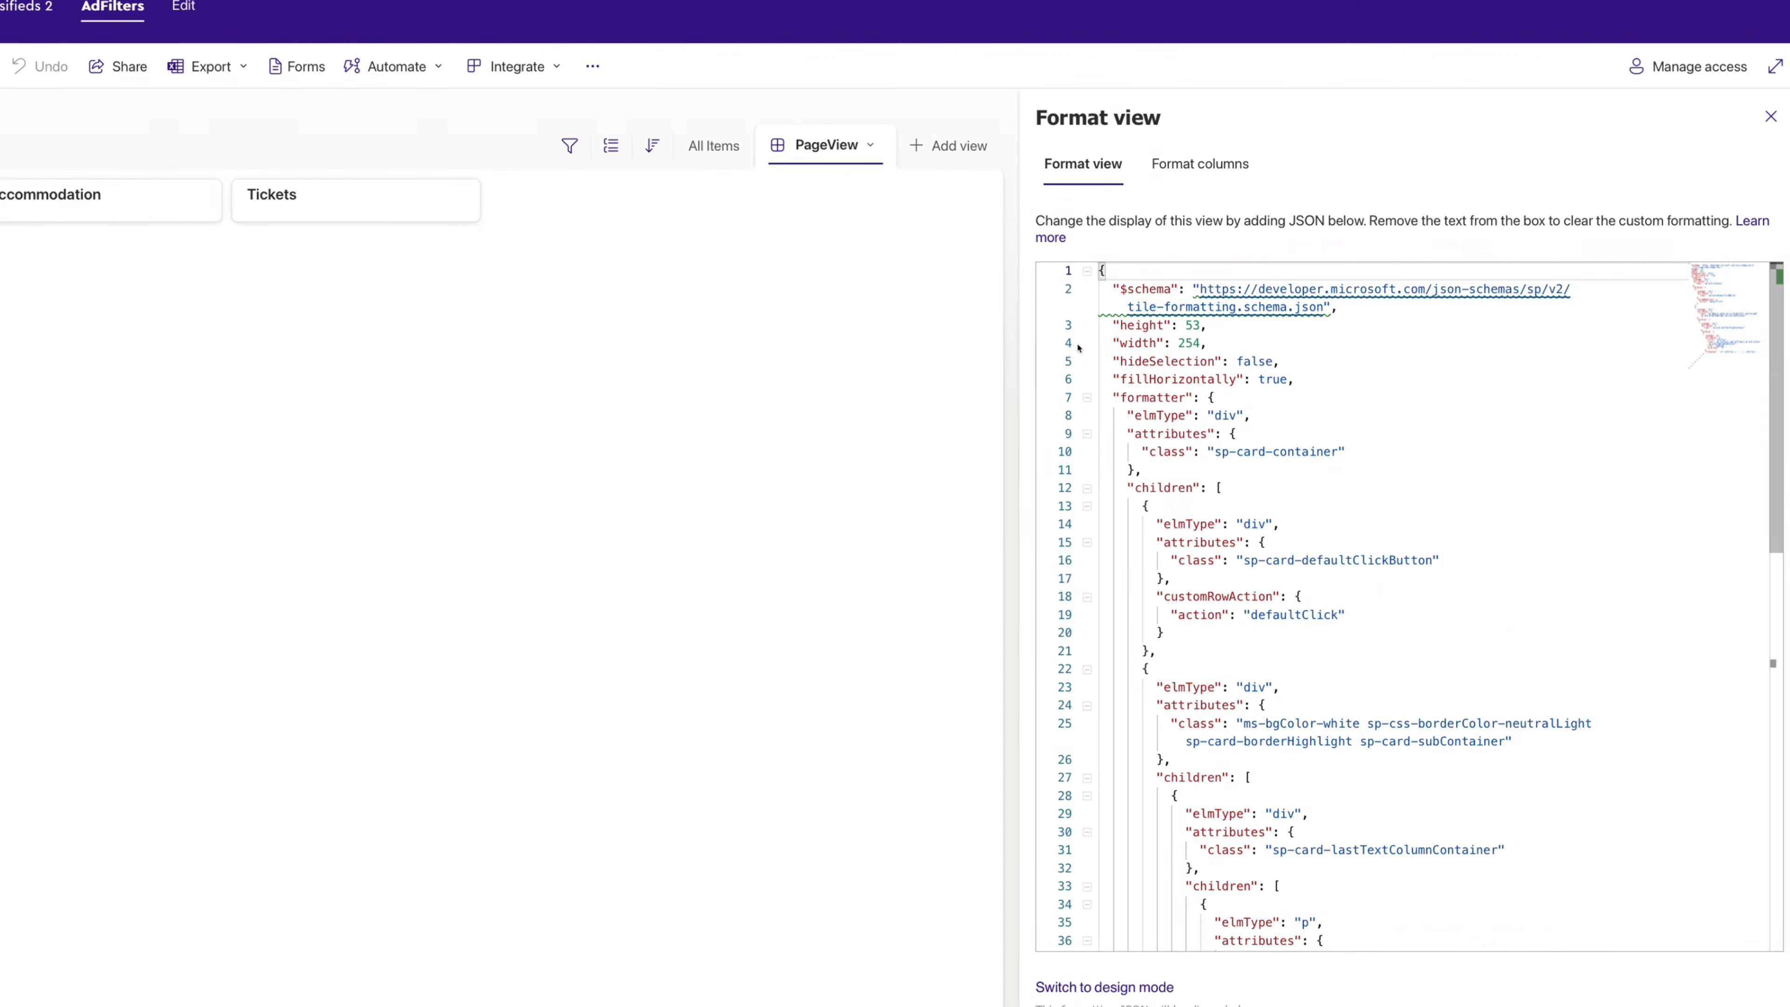
pyautogui.press('Down')
pyautogui.press('Down')
pyautogui.press('Down')
pyautogui.press('Down')
pyautogui.press('Down')
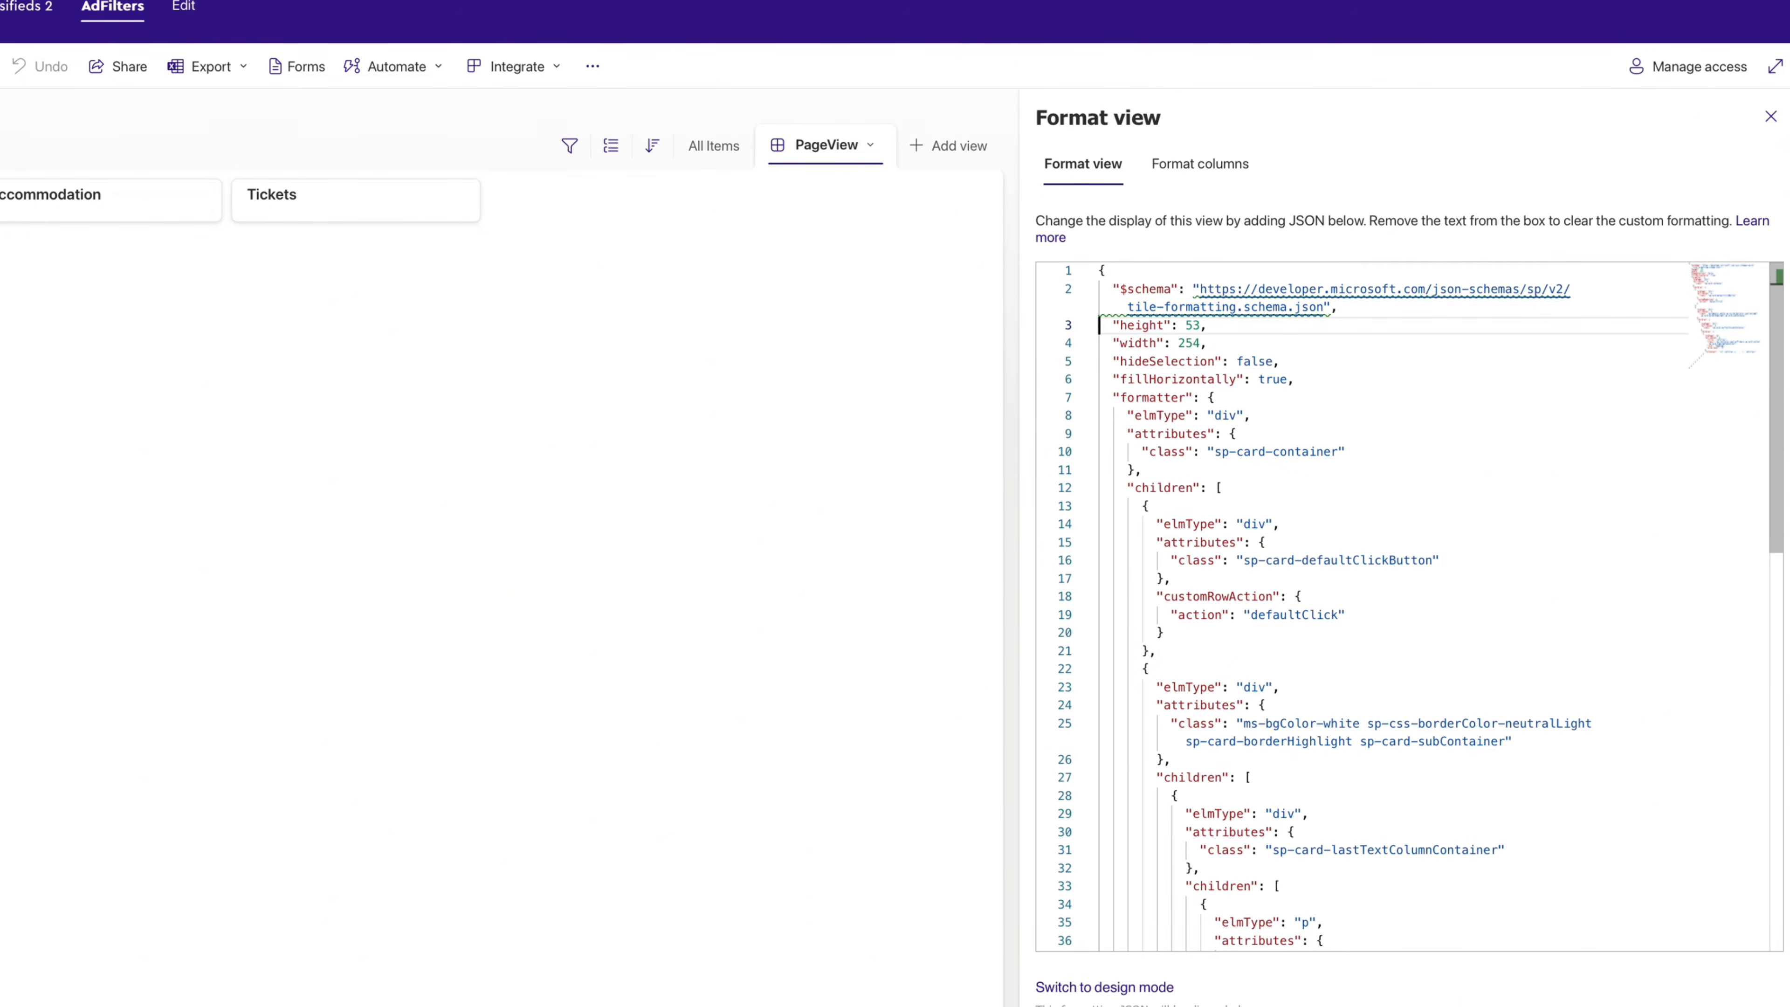
pyautogui.press('Up')
pyautogui.press('Up')
pyautogui.press('Right')
pyautogui.press('Right')
pyautogui.press('Right')
pyautogui.press('Right')
pyautogui.press('Right')
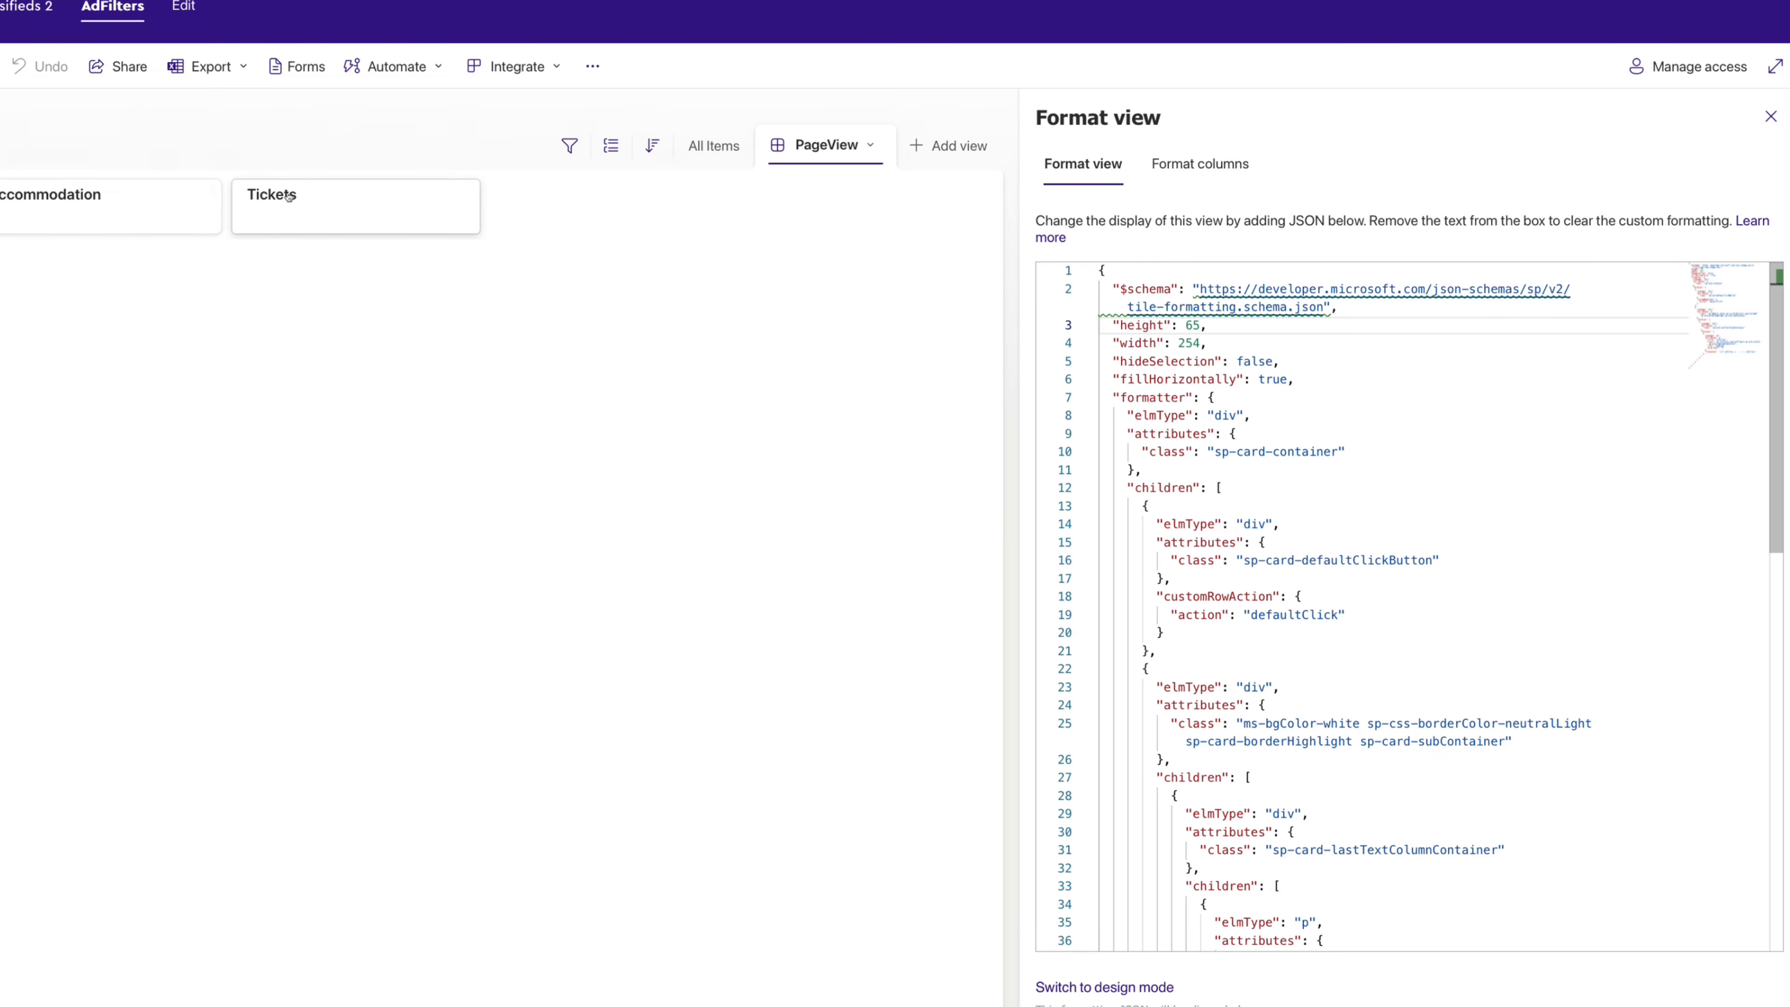
# - Add a style block with padding 10px 7px after txtContent and save the formatting
pyautogui.scroll(-6, 1113, 793)
pyautogui.click(1114, 792)
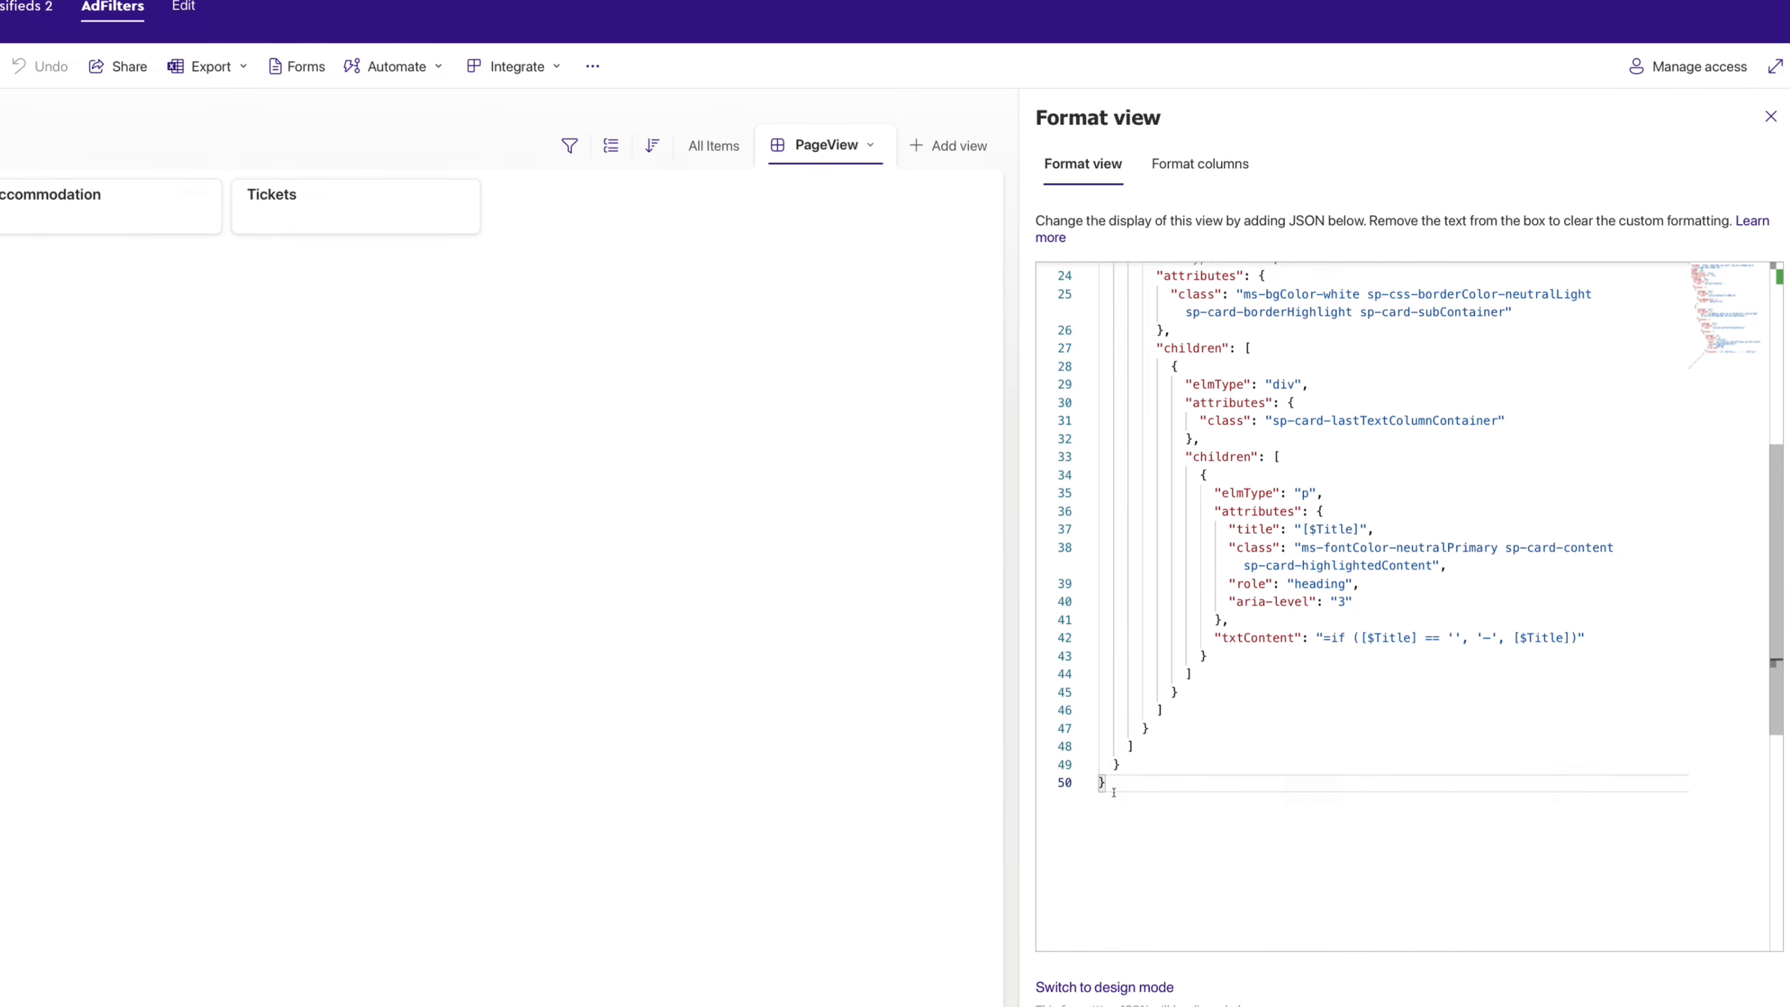
pyautogui.press('Up')
pyautogui.press('Up')
pyautogui.press('Up')
pyautogui.press('Up')
pyautogui.press('Up')
pyautogui.press('Up')
pyautogui.press('Up')
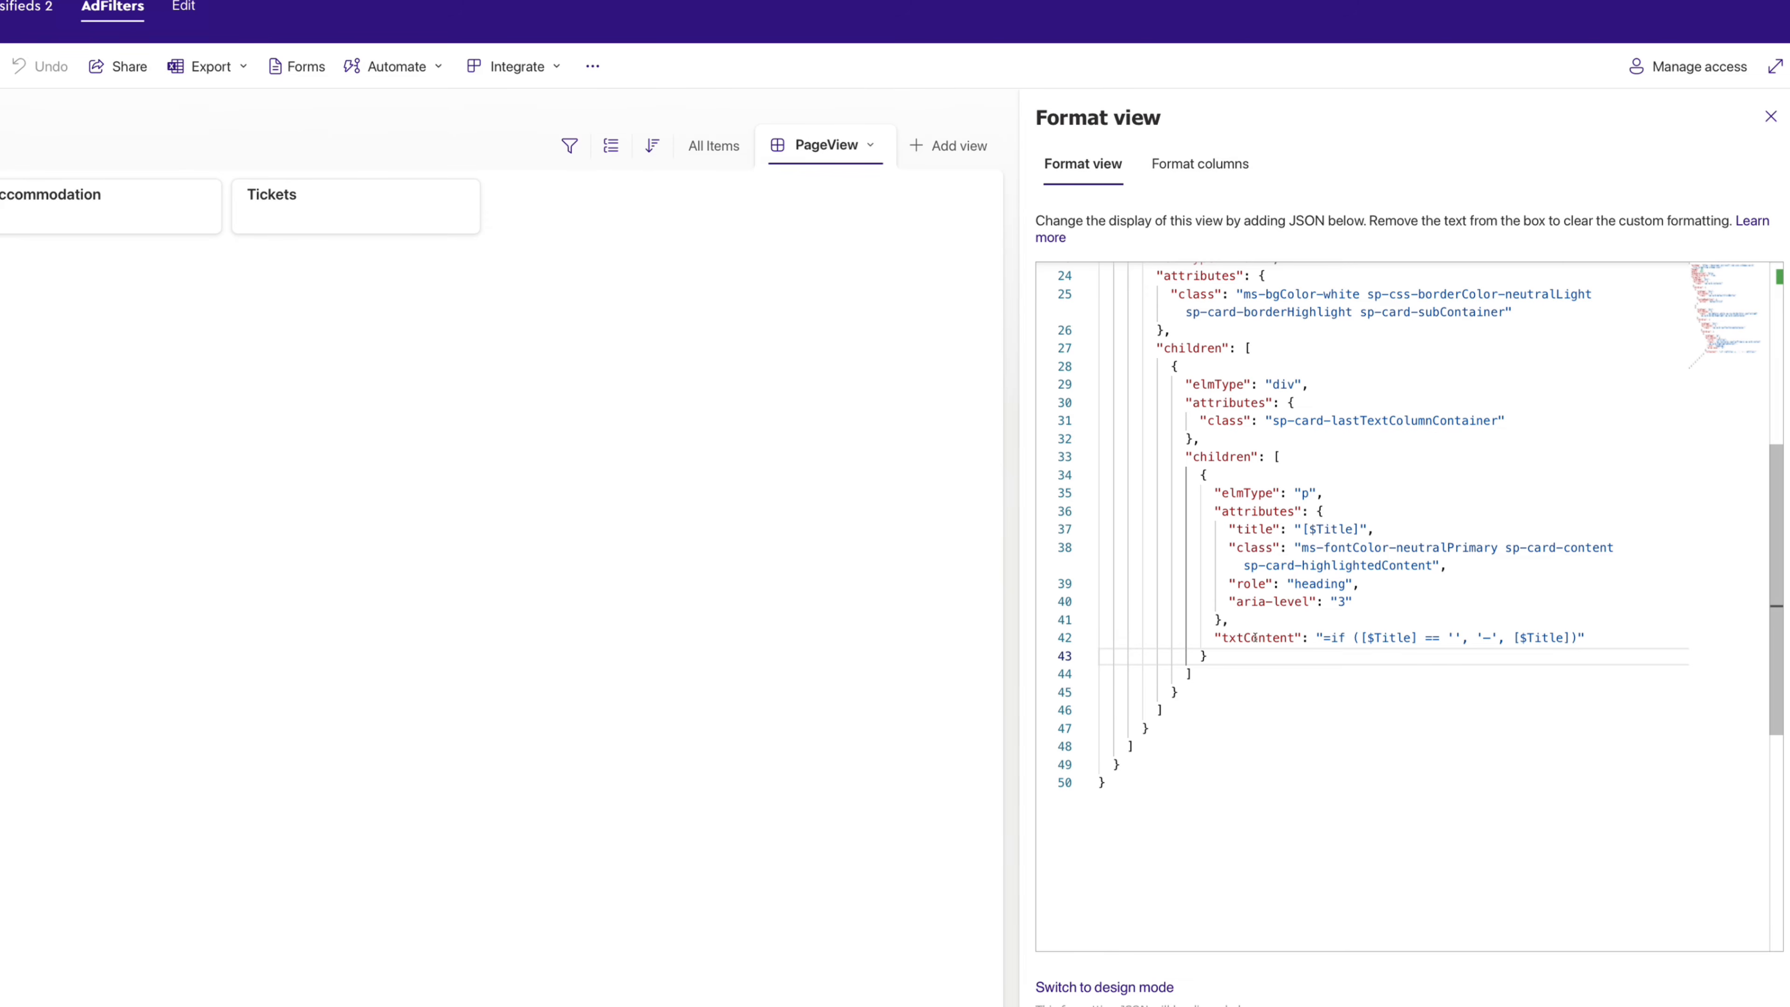
pyautogui.press('Right')
pyautogui.press('Right')
pyautogui.press('Right')
pyautogui.press('Right')
pyautogui.press('Right')
pyautogui.press('Right')
pyautogui.press('Right')
pyautogui.press('Right')
pyautogui.press('Right')
pyautogui.press('Right')
pyautogui.press('Up')
pyautogui.press('Right')
pyautogui.press('Right')
pyautogui.press('Right')
pyautogui.press('Right')
pyautogui.press('Right')
pyautogui.press('Right')
pyautogui.press('Right')
pyautogui.press('Right')
pyautogui.press('Right')
pyautogui.press('Right')
pyautogui.press('Right')
pyautogui.press('Right')
pyautogui.press('Right')
pyautogui.press('Right')
pyautogui.press('Right')
pyautogui.press('Right')
pyautogui.press('Right')
pyautogui.press('Right')
pyautogui.press('Right')
pyautogui.press('Right')
pyautogui.press('Right')
pyautogui.press('Right')
pyautogui.press('Right')
pyautogui.press('Right')
pyautogui.press('Right')
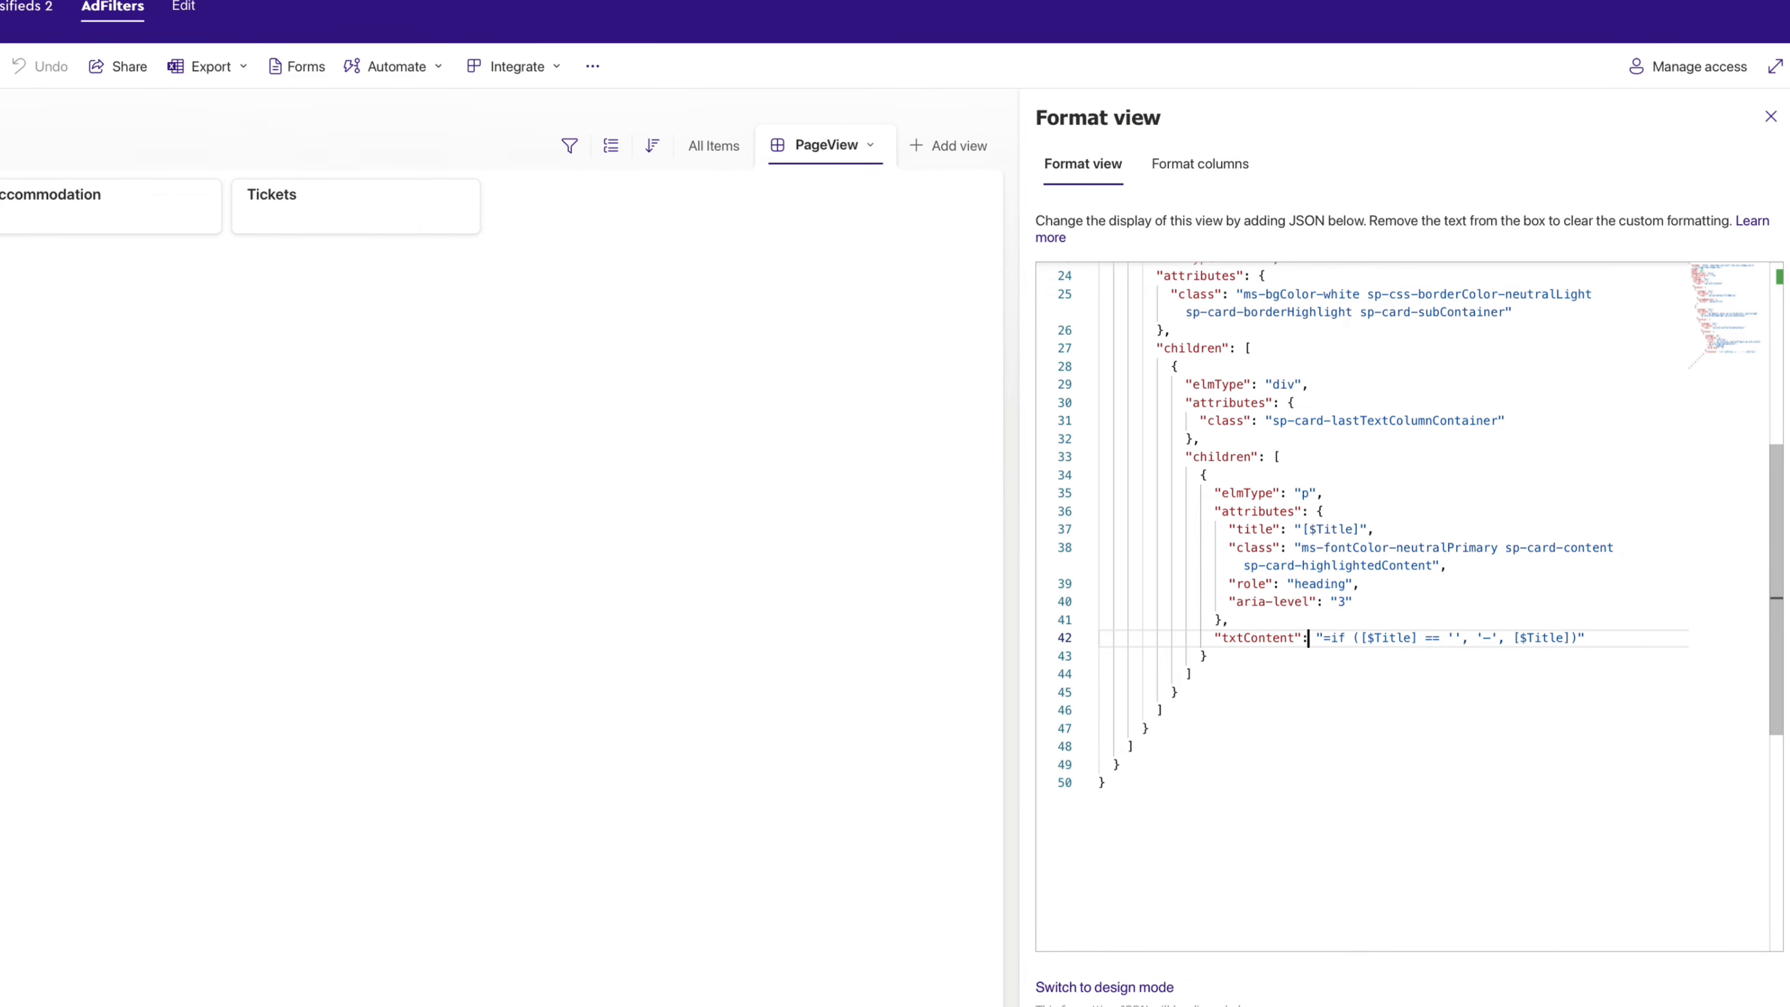
pyautogui.press('Right')
pyautogui.press('Right')
pyautogui.press('Right')
pyautogui.press('Right')
pyautogui.press('Right')
pyautogui.press('Right')
pyautogui.press('Right')
pyautogui.press('Right')
pyautogui.press('Right')
pyautogui.press('Right')
pyautogui.press('Right')
pyautogui.press('Right')
pyautogui.press('Right')
pyautogui.press('Right')
pyautogui.write(',')
pyautogui.press('Return')
pyautogui.write('"style": {')
pyautogui.press('Return')
pyautogui.write('"padding')
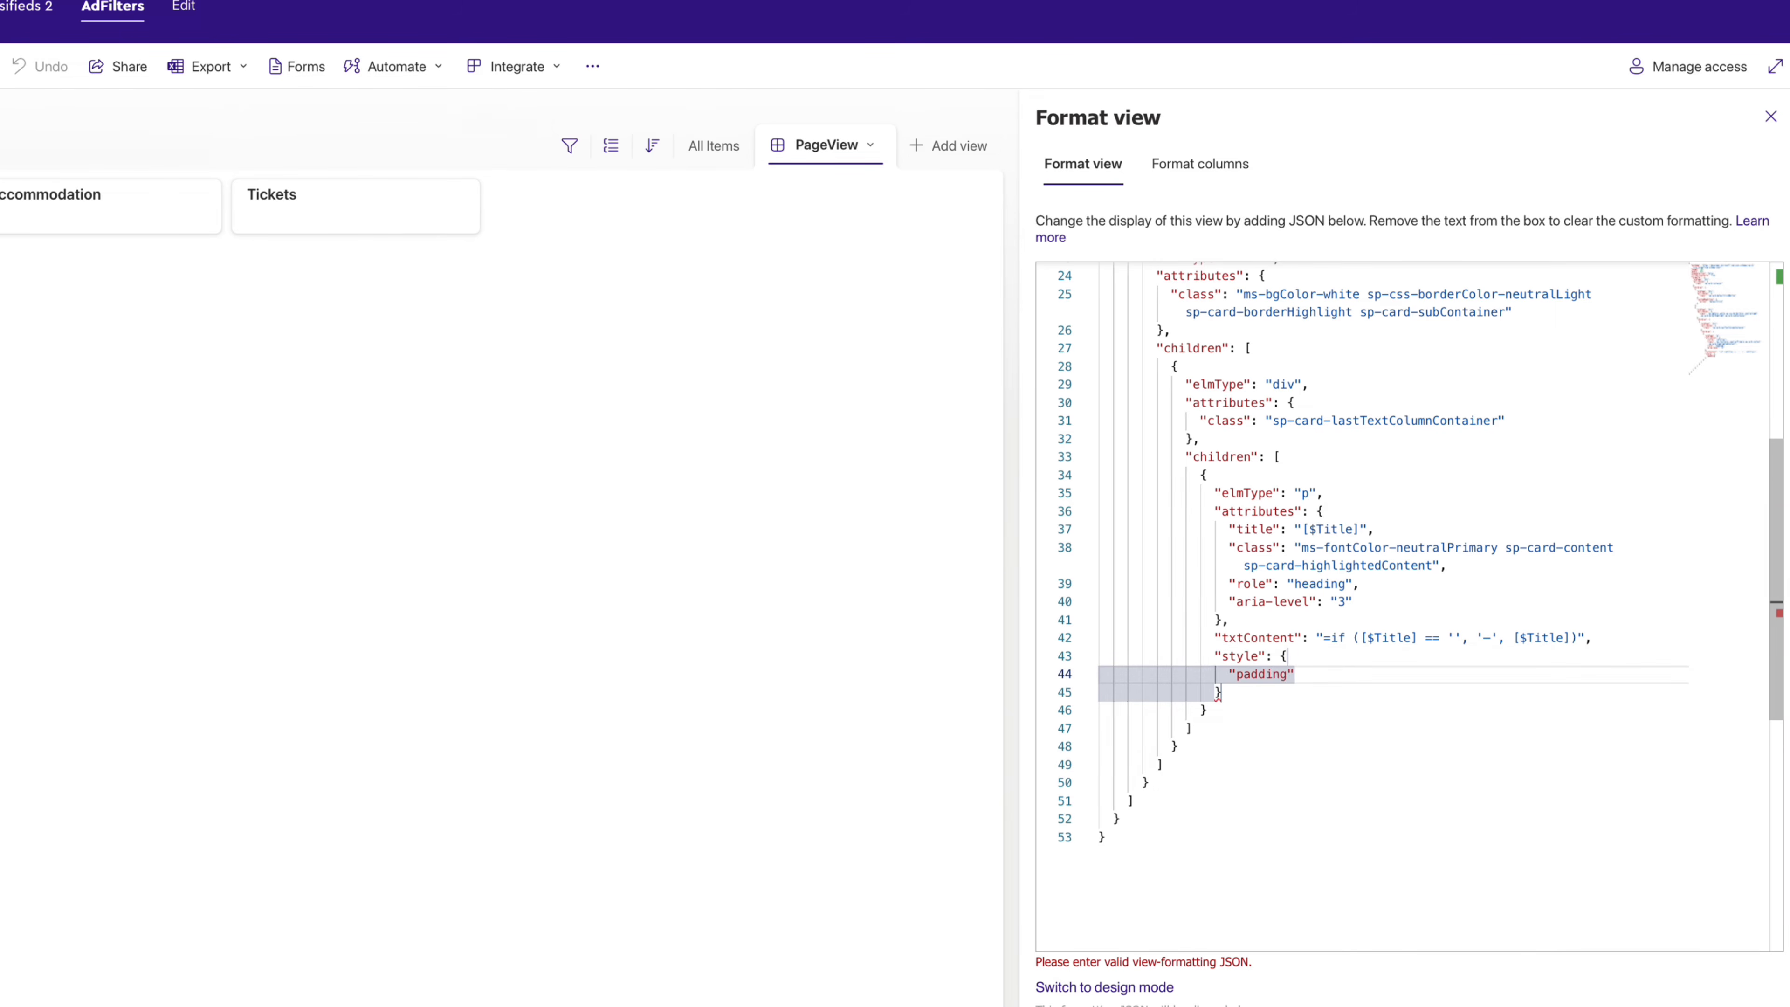
pyautogui.write('": "10px 7px')
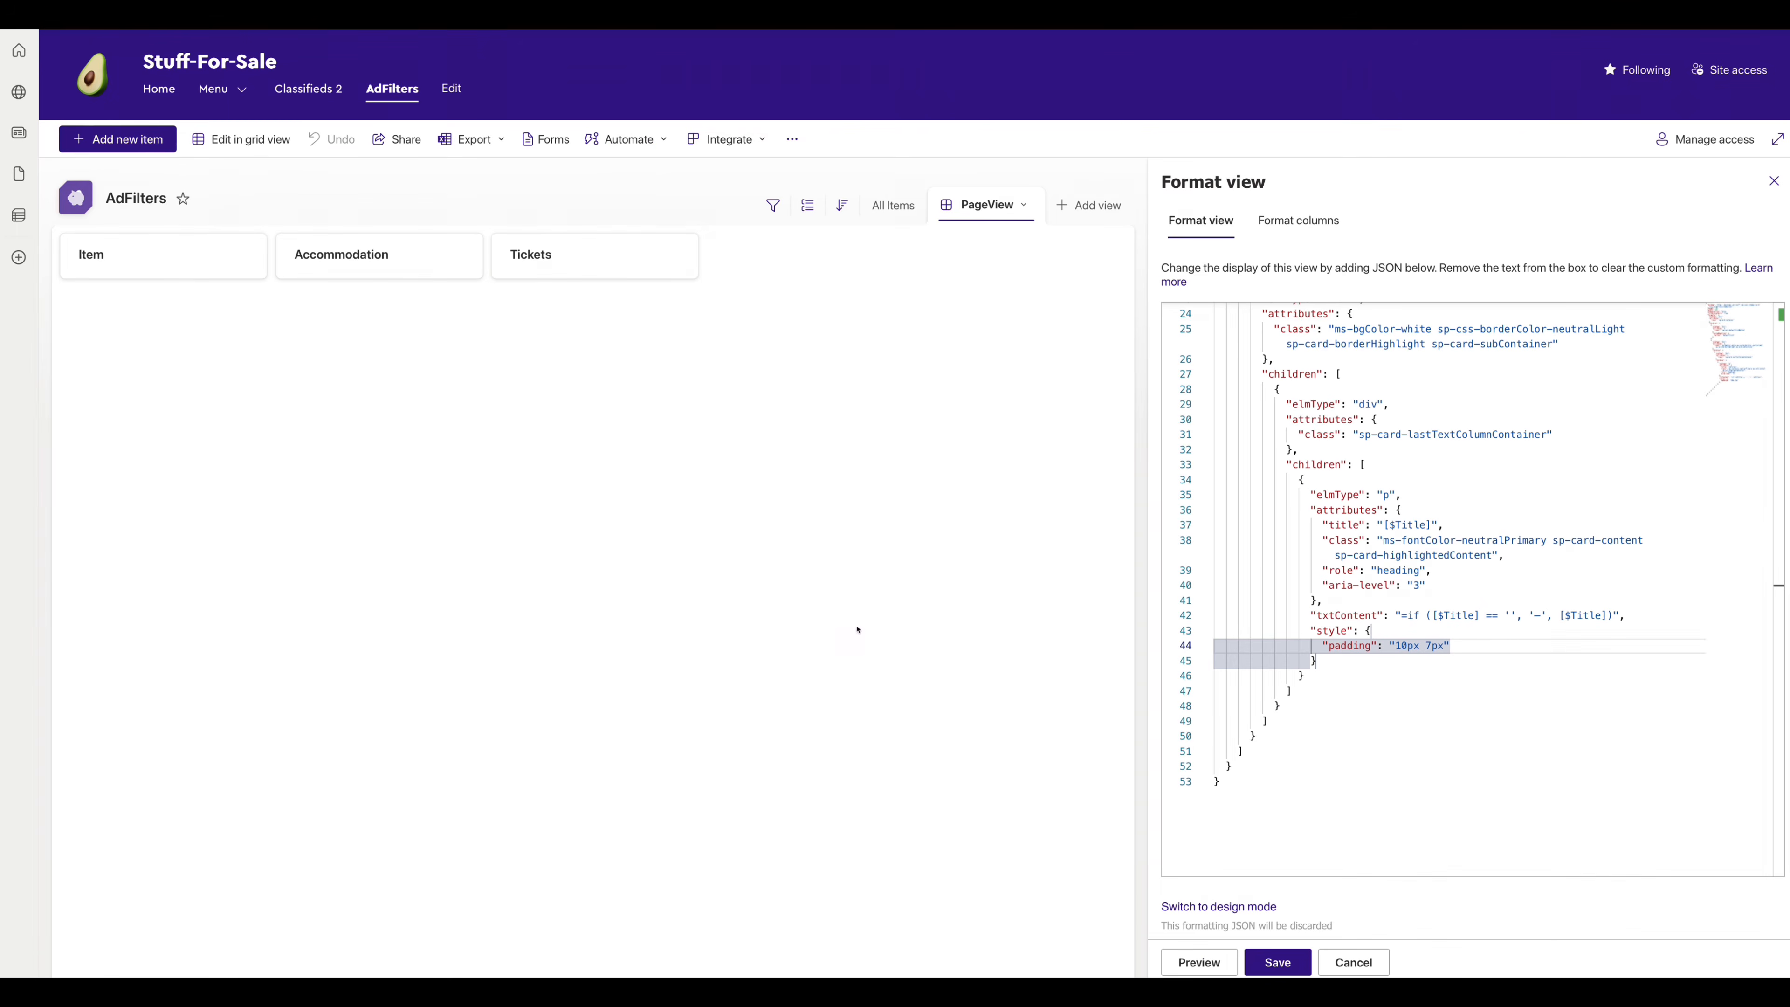
pyautogui.click(1278, 963)
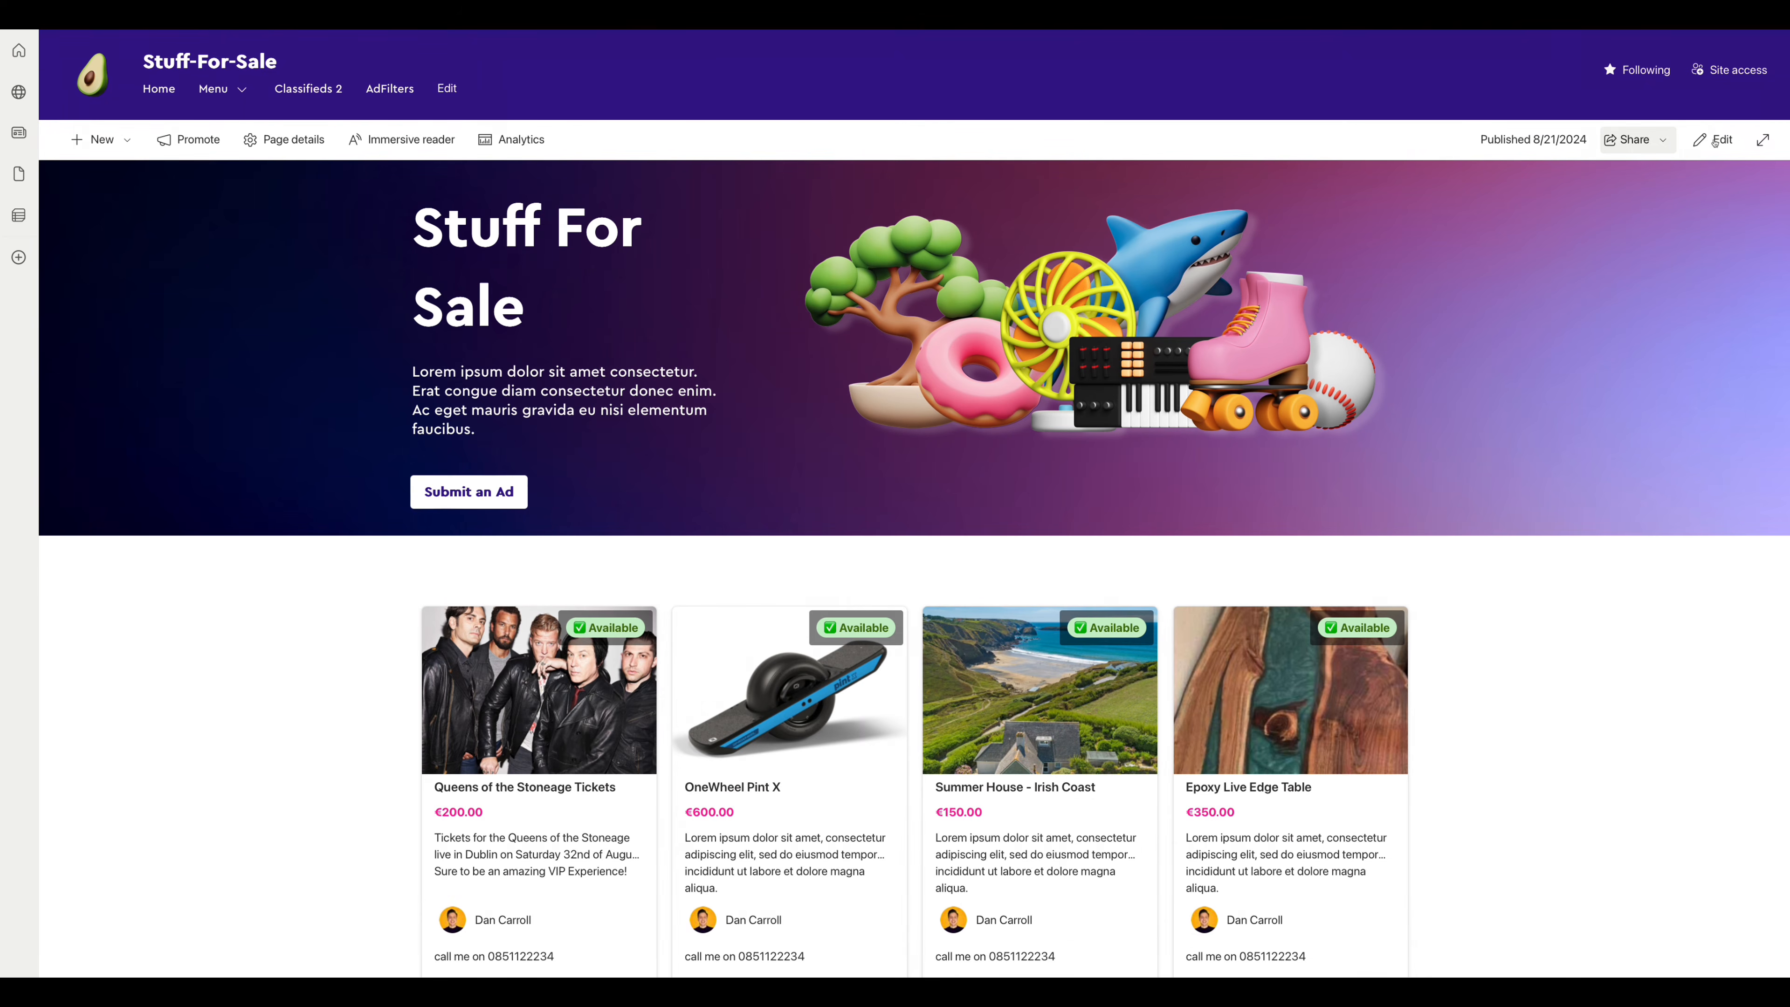
# - Add a List web part showing AdFilters to the Stuff For Sale page
pyautogui.click(1713, 140)
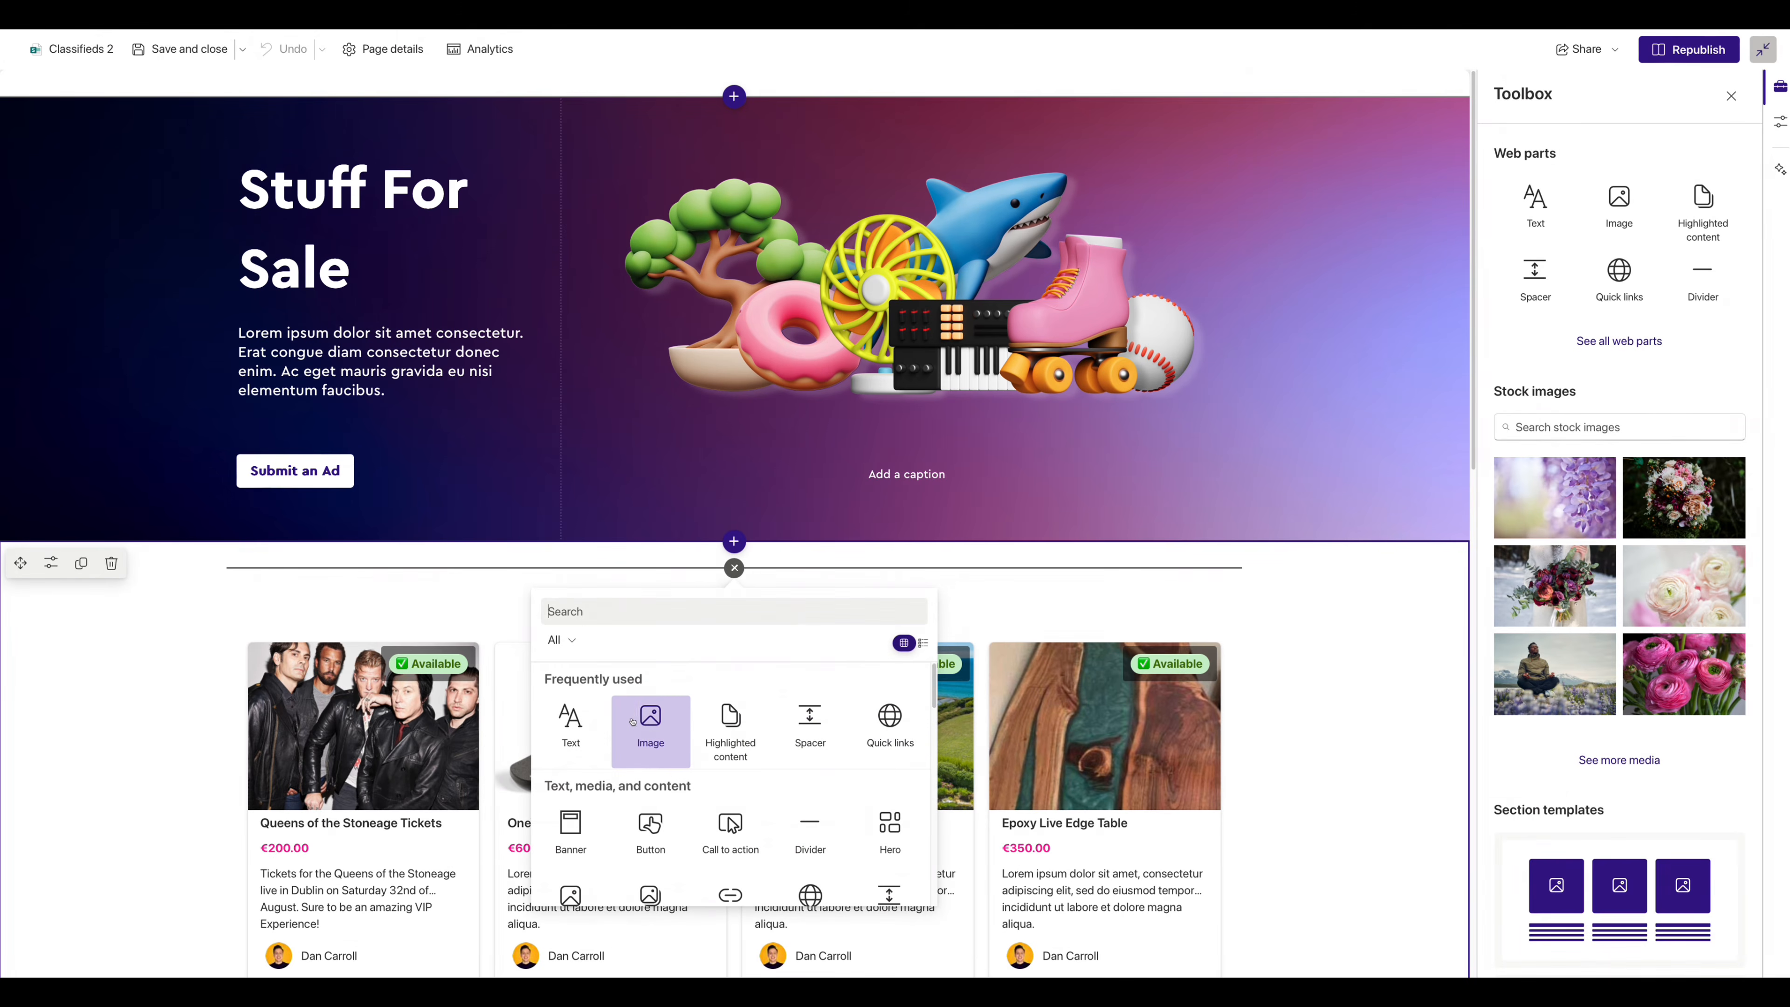
pyautogui.write('list')
pyautogui.click(645, 730)
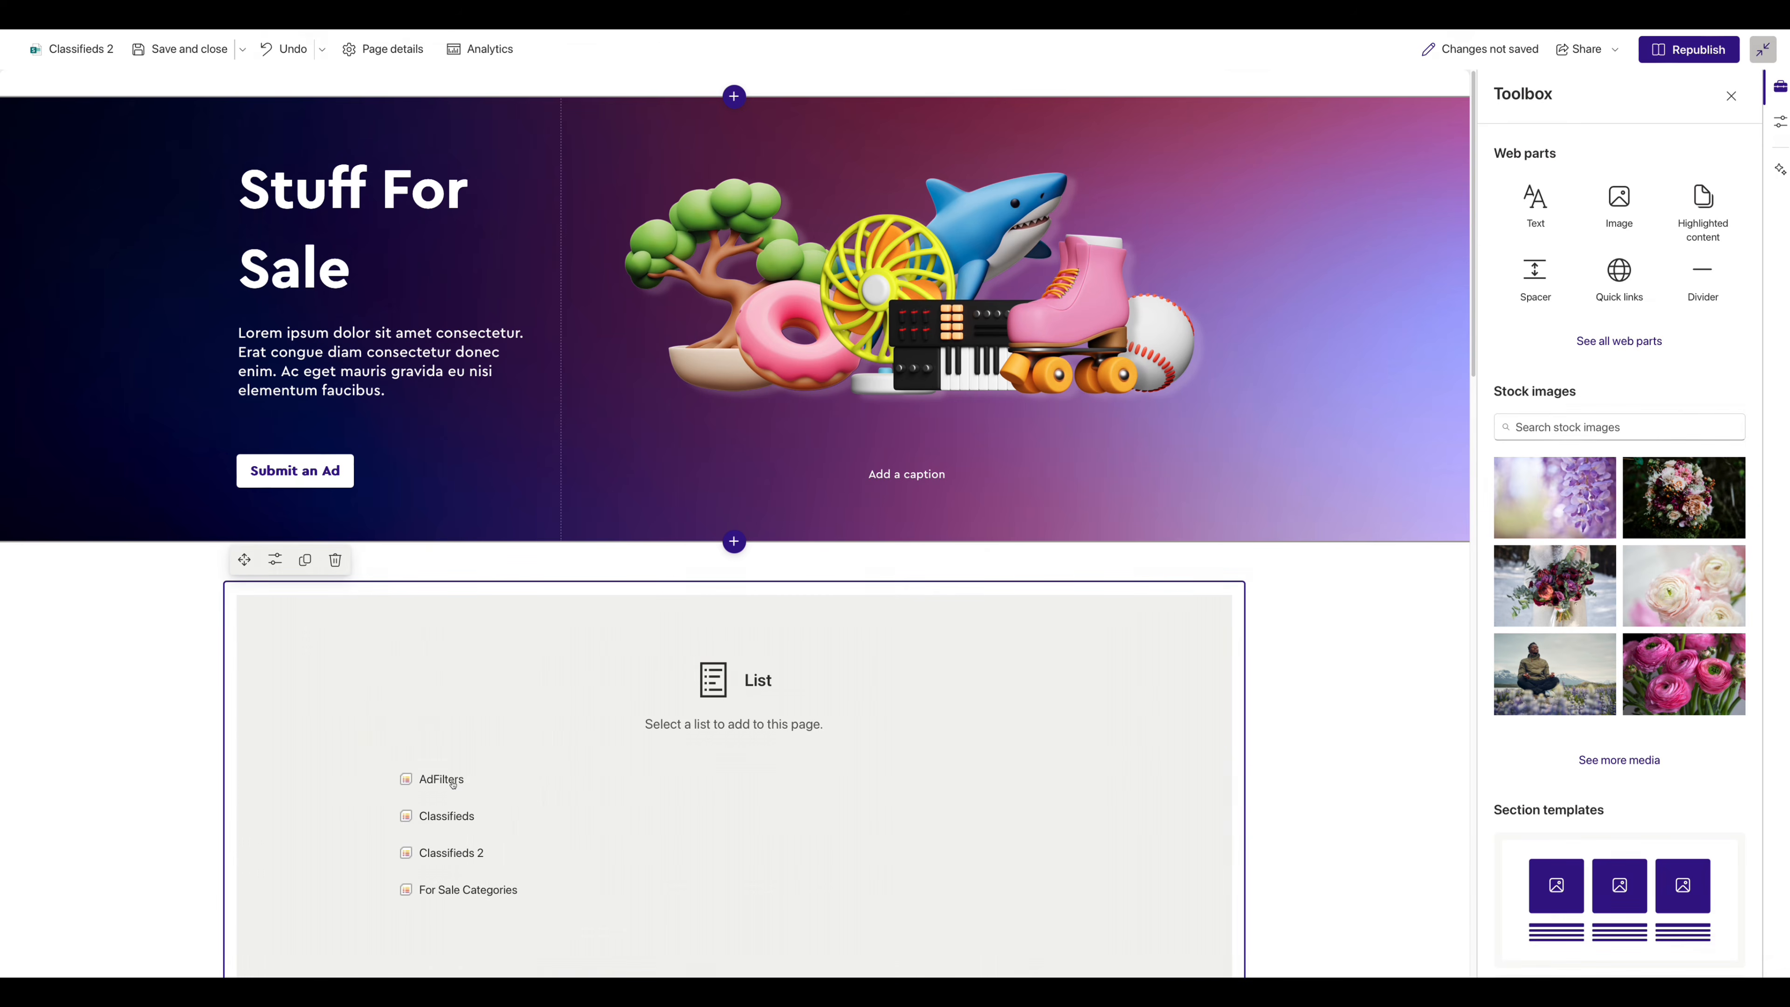
pyautogui.click(452, 780)
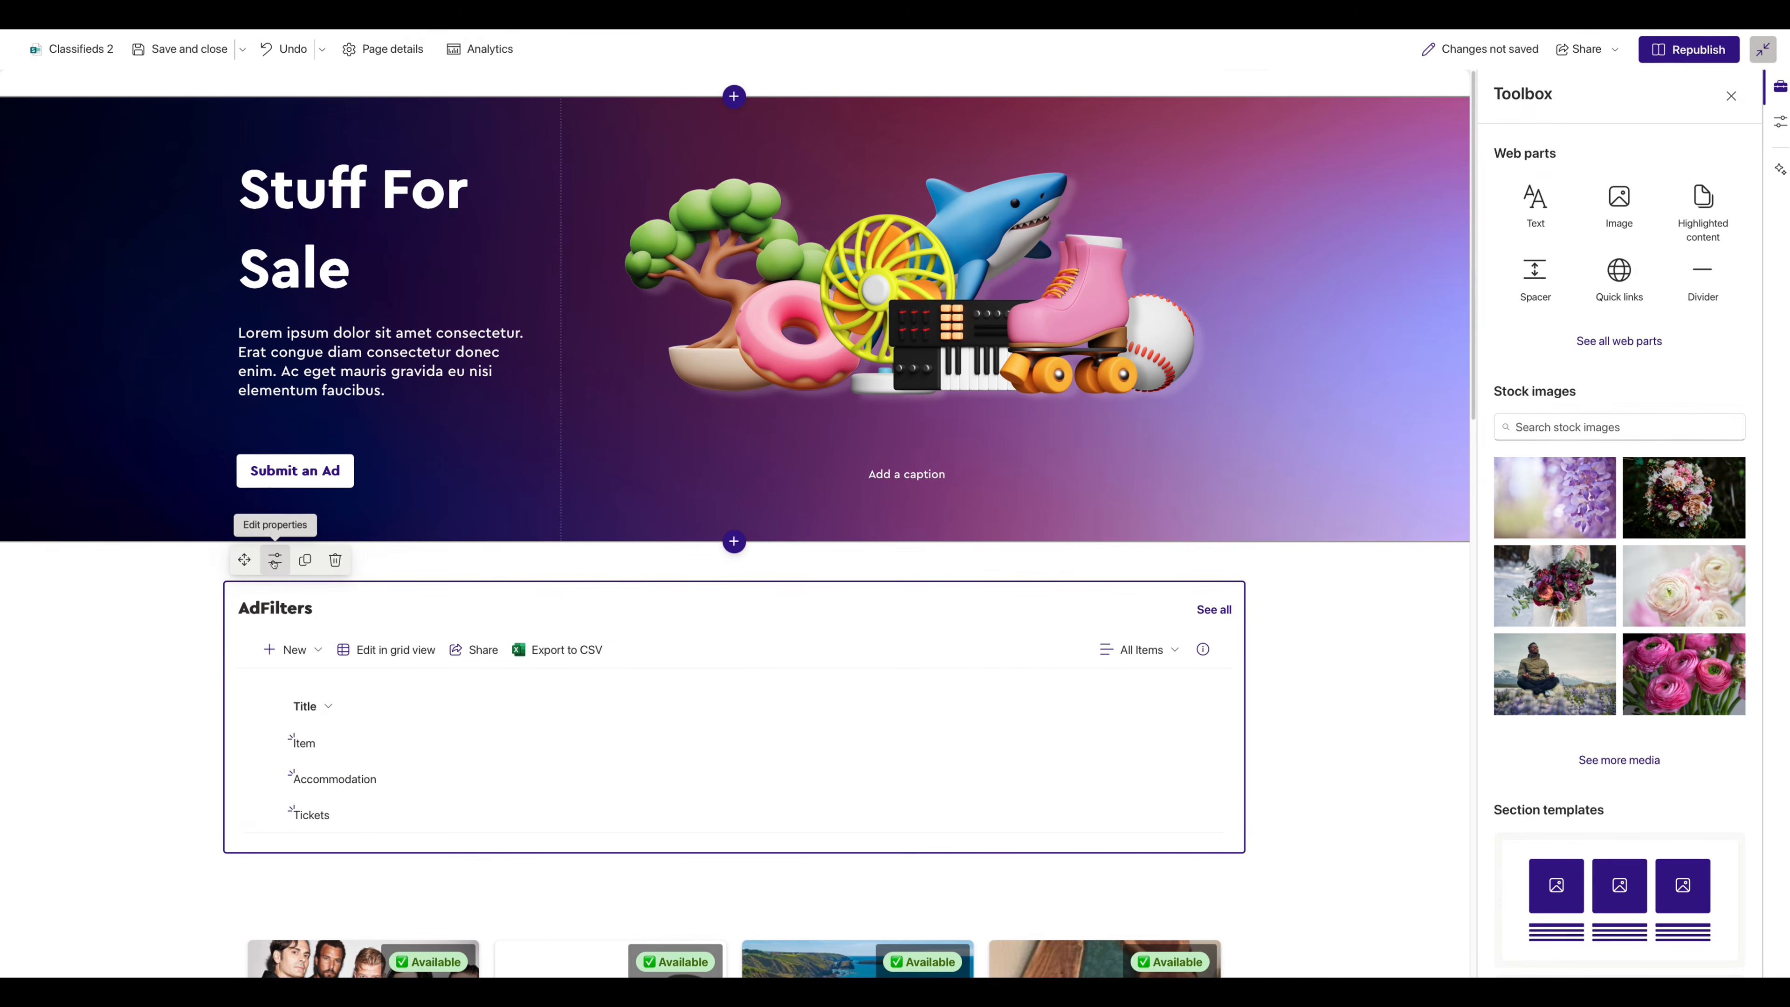
# - Set the web part to the PageView view, hide command bar and See all, remove its title
pyautogui.click(276, 563)
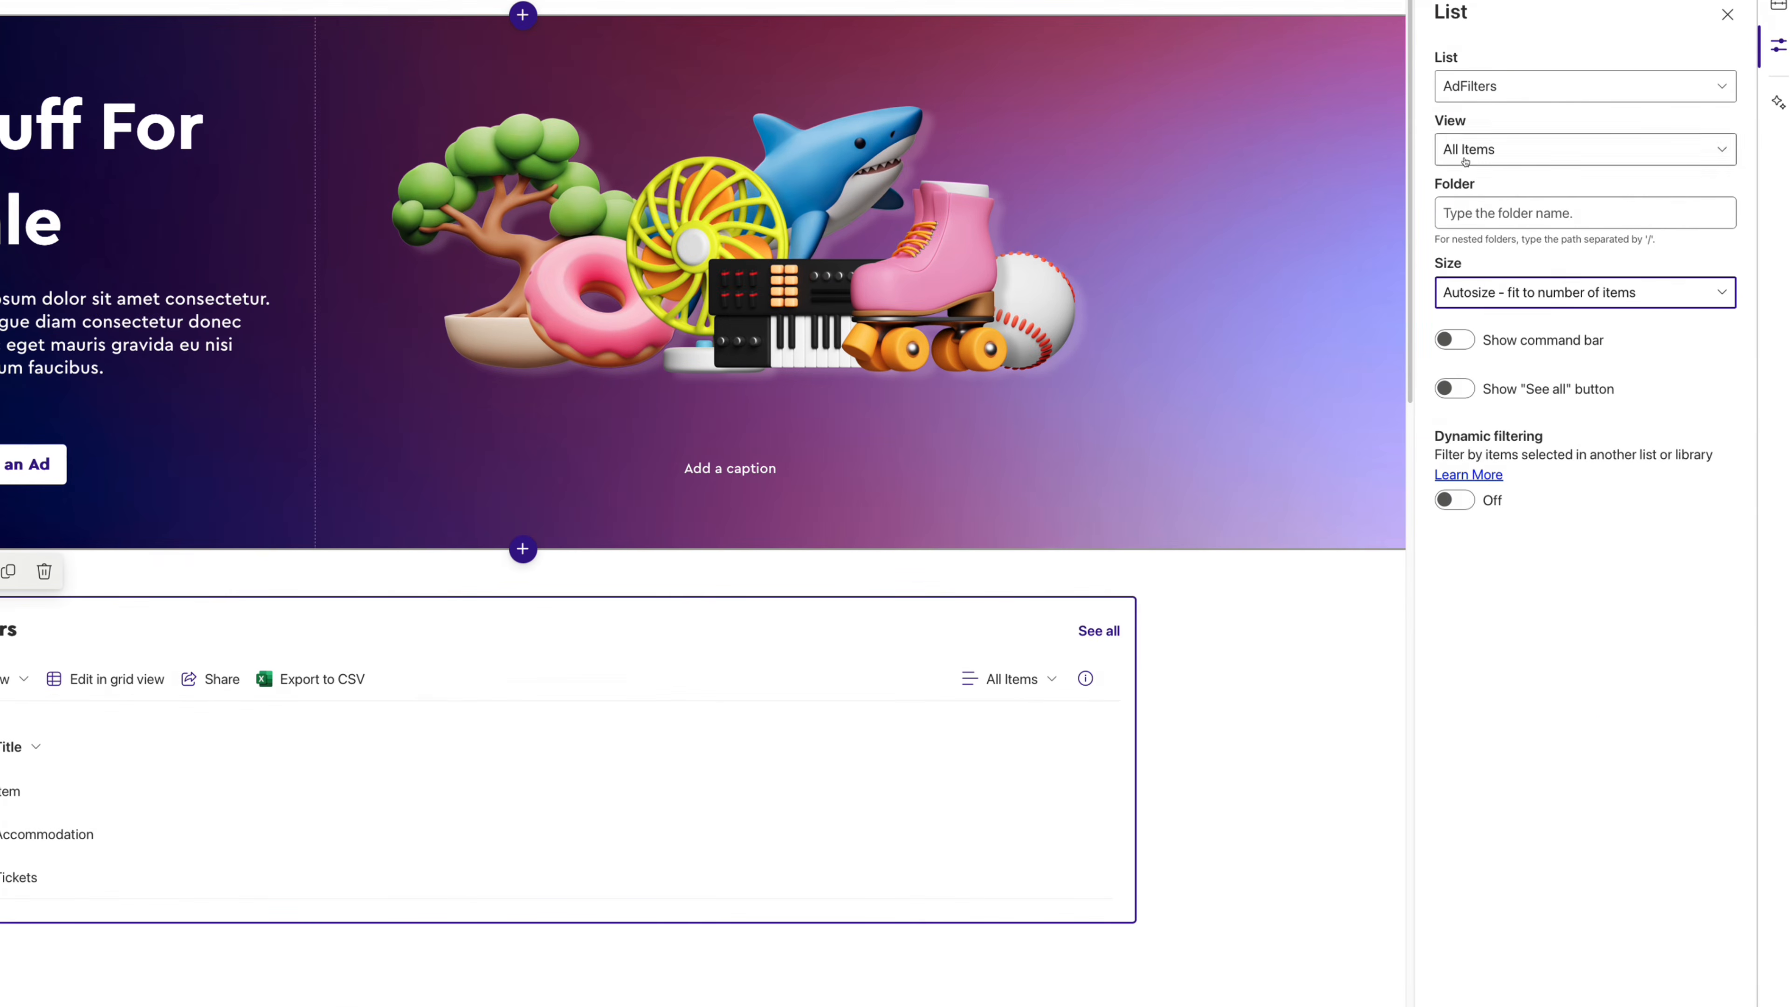
pyautogui.click(1464, 149)
pyautogui.click(1473, 218)
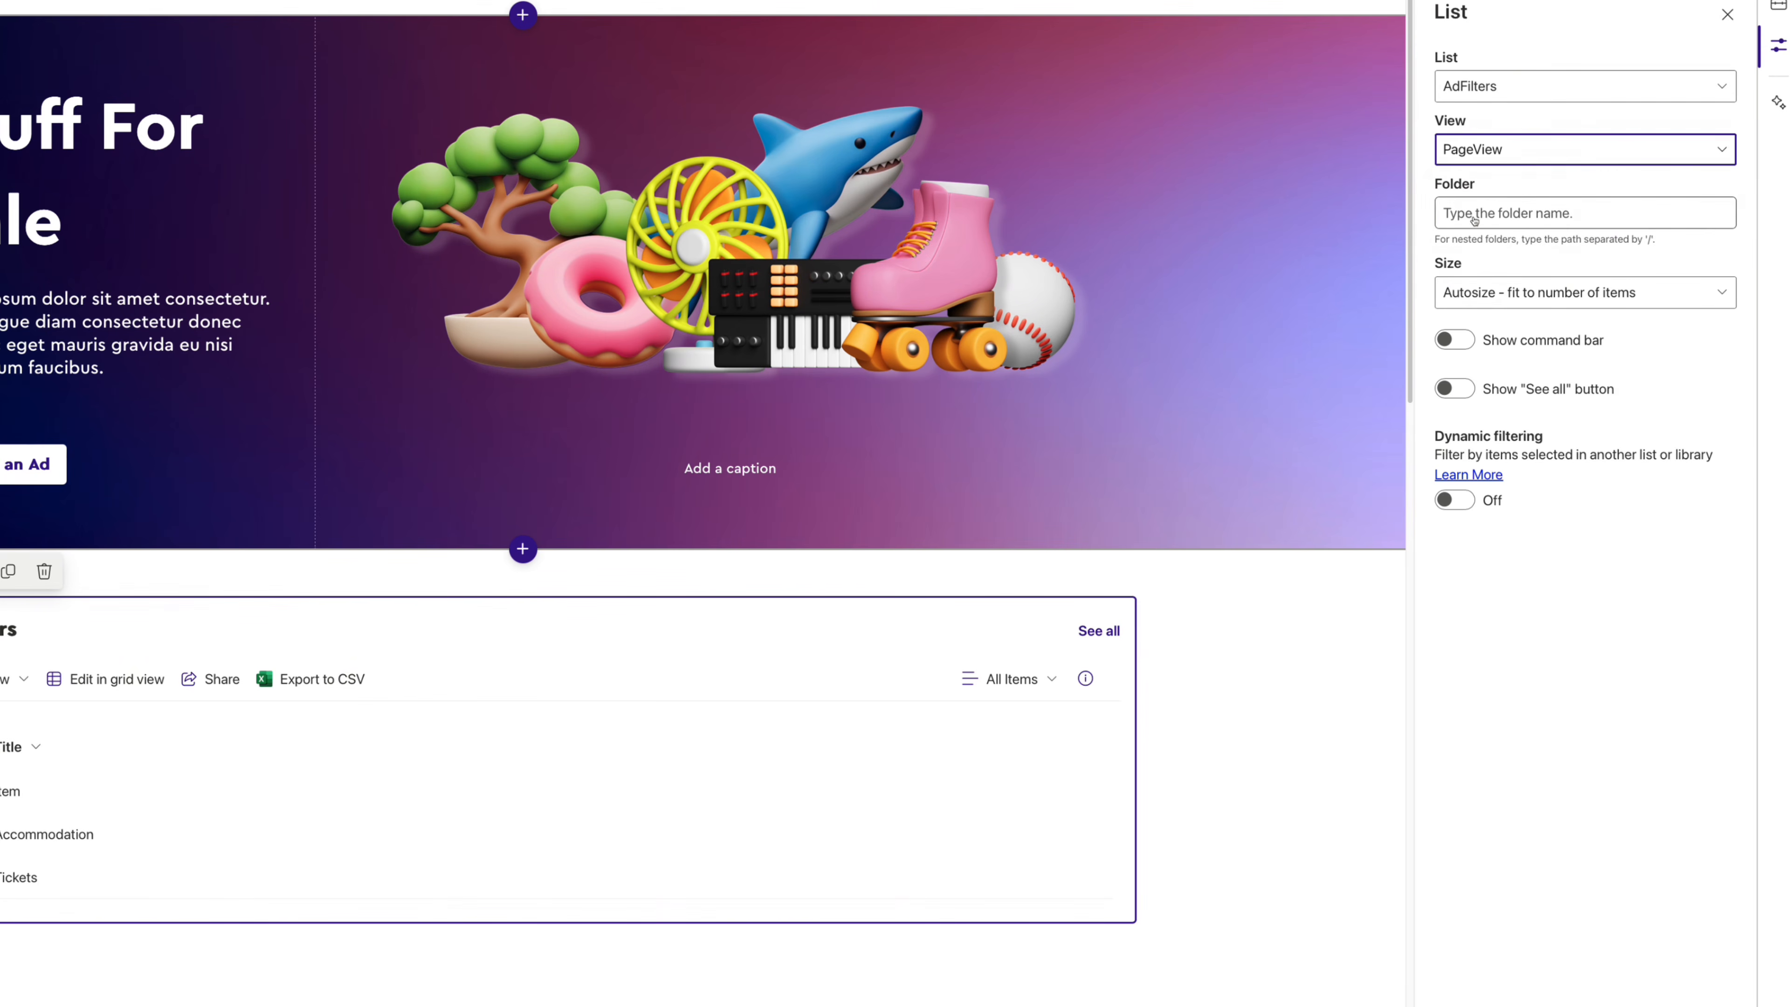
pyautogui.click(1454, 339)
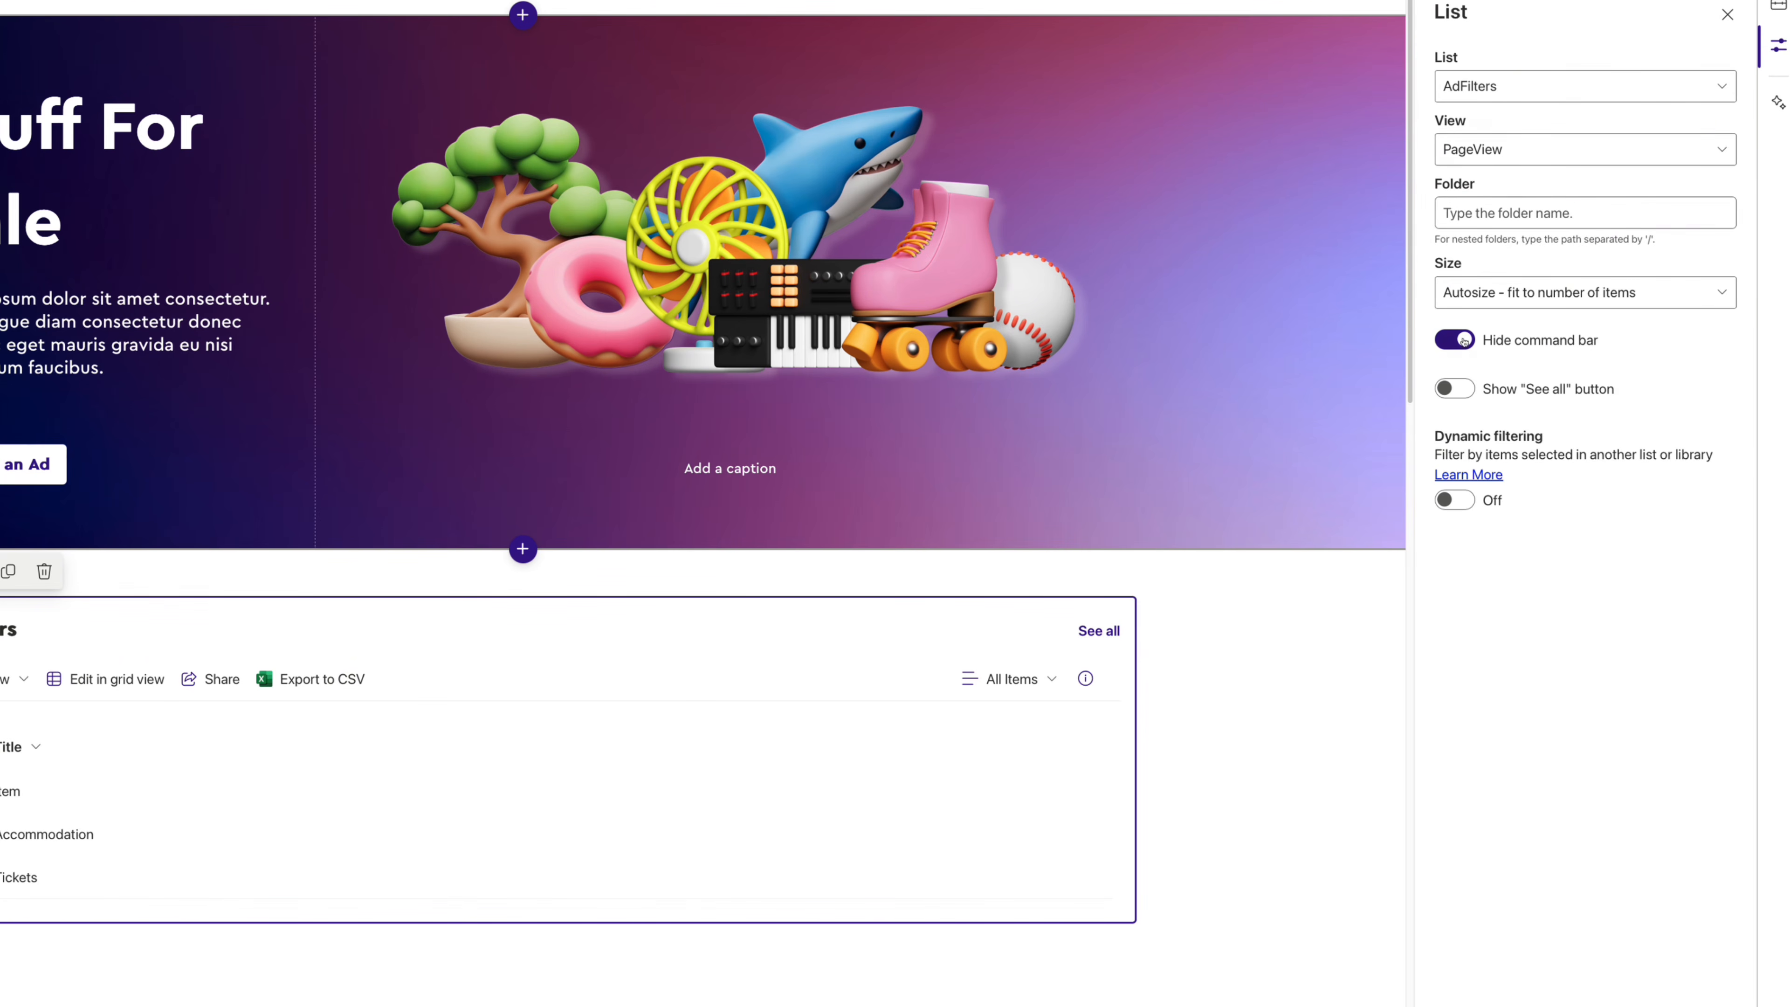
pyautogui.click(1455, 389)
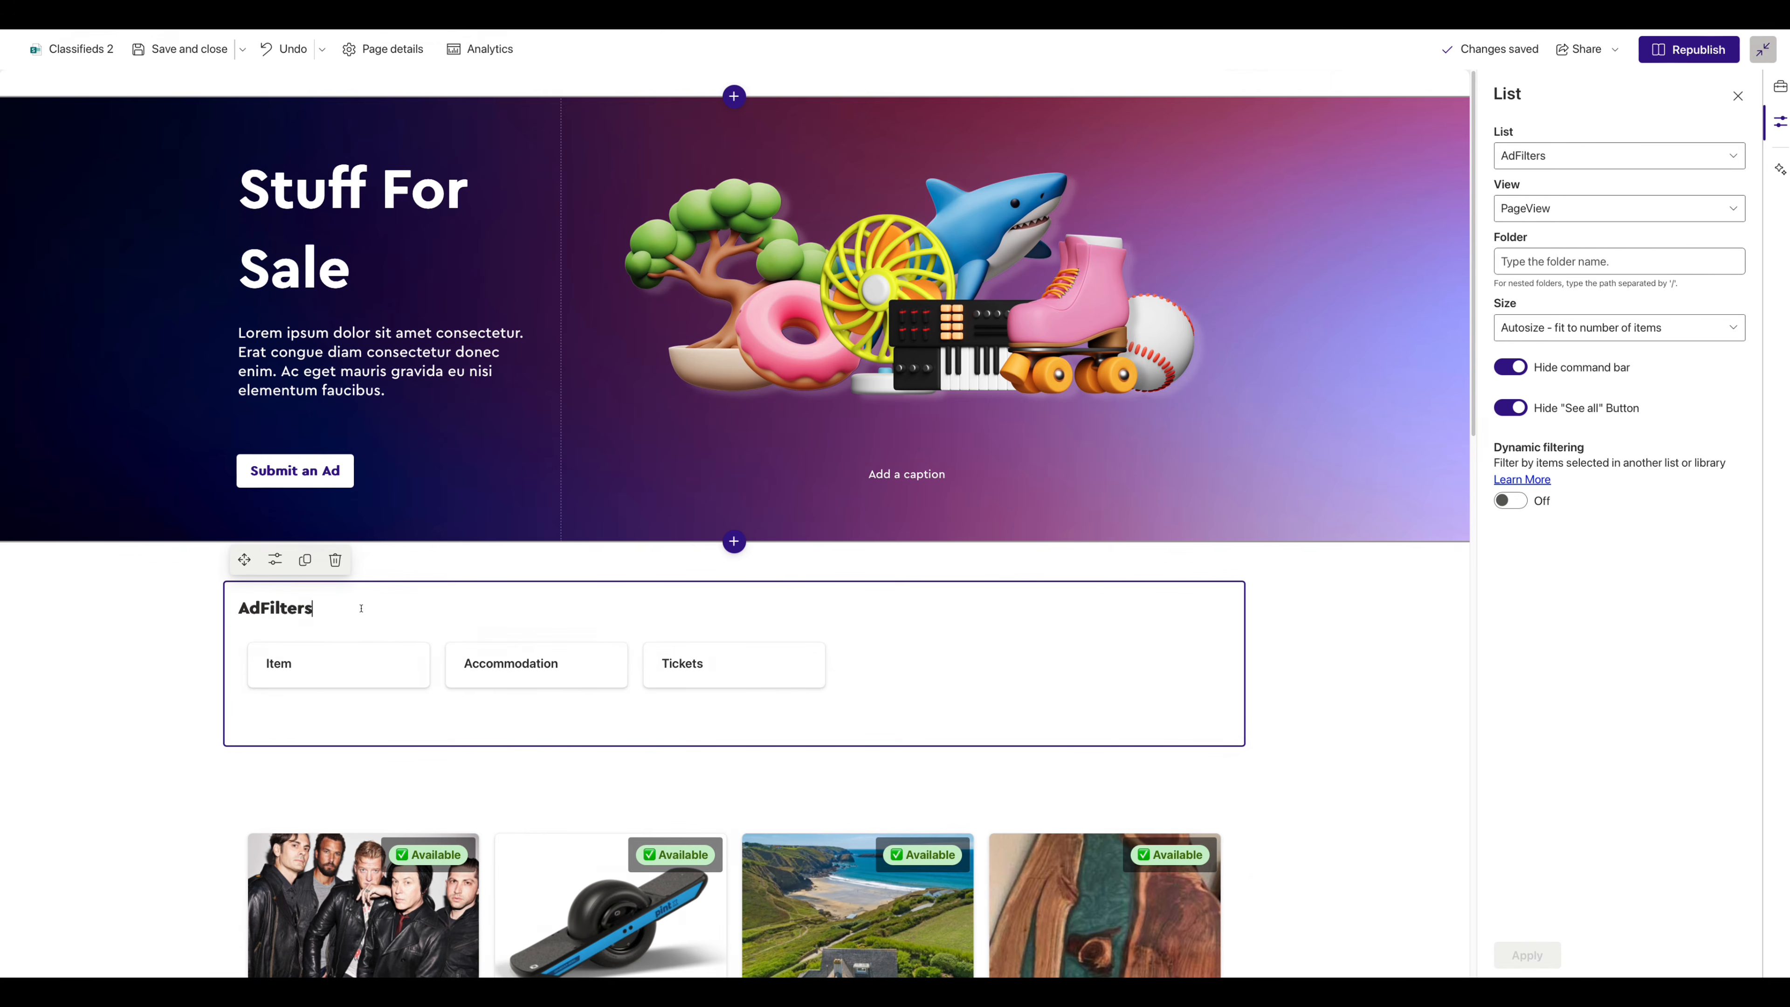
pyautogui.tripleClick(361, 608)
pyautogui.press('BackSpace')
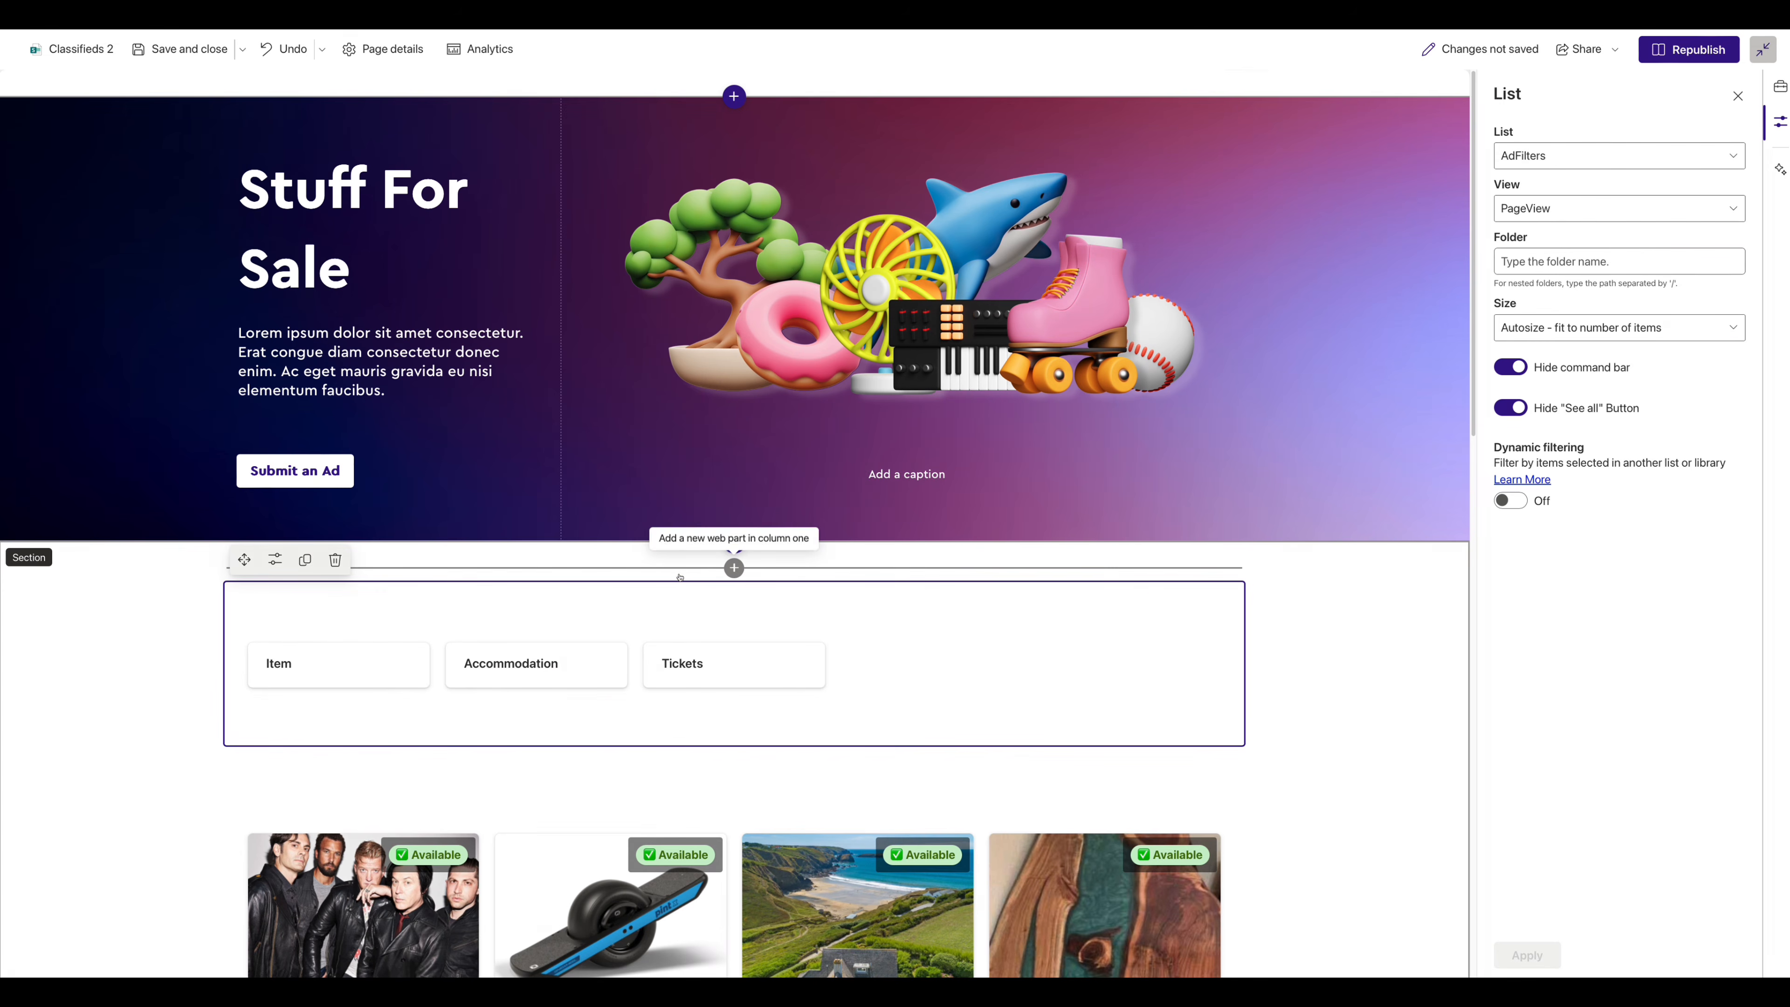
pyautogui.scroll(-2, 1011, 678)
pyautogui.scroll(-3, 811, 501)
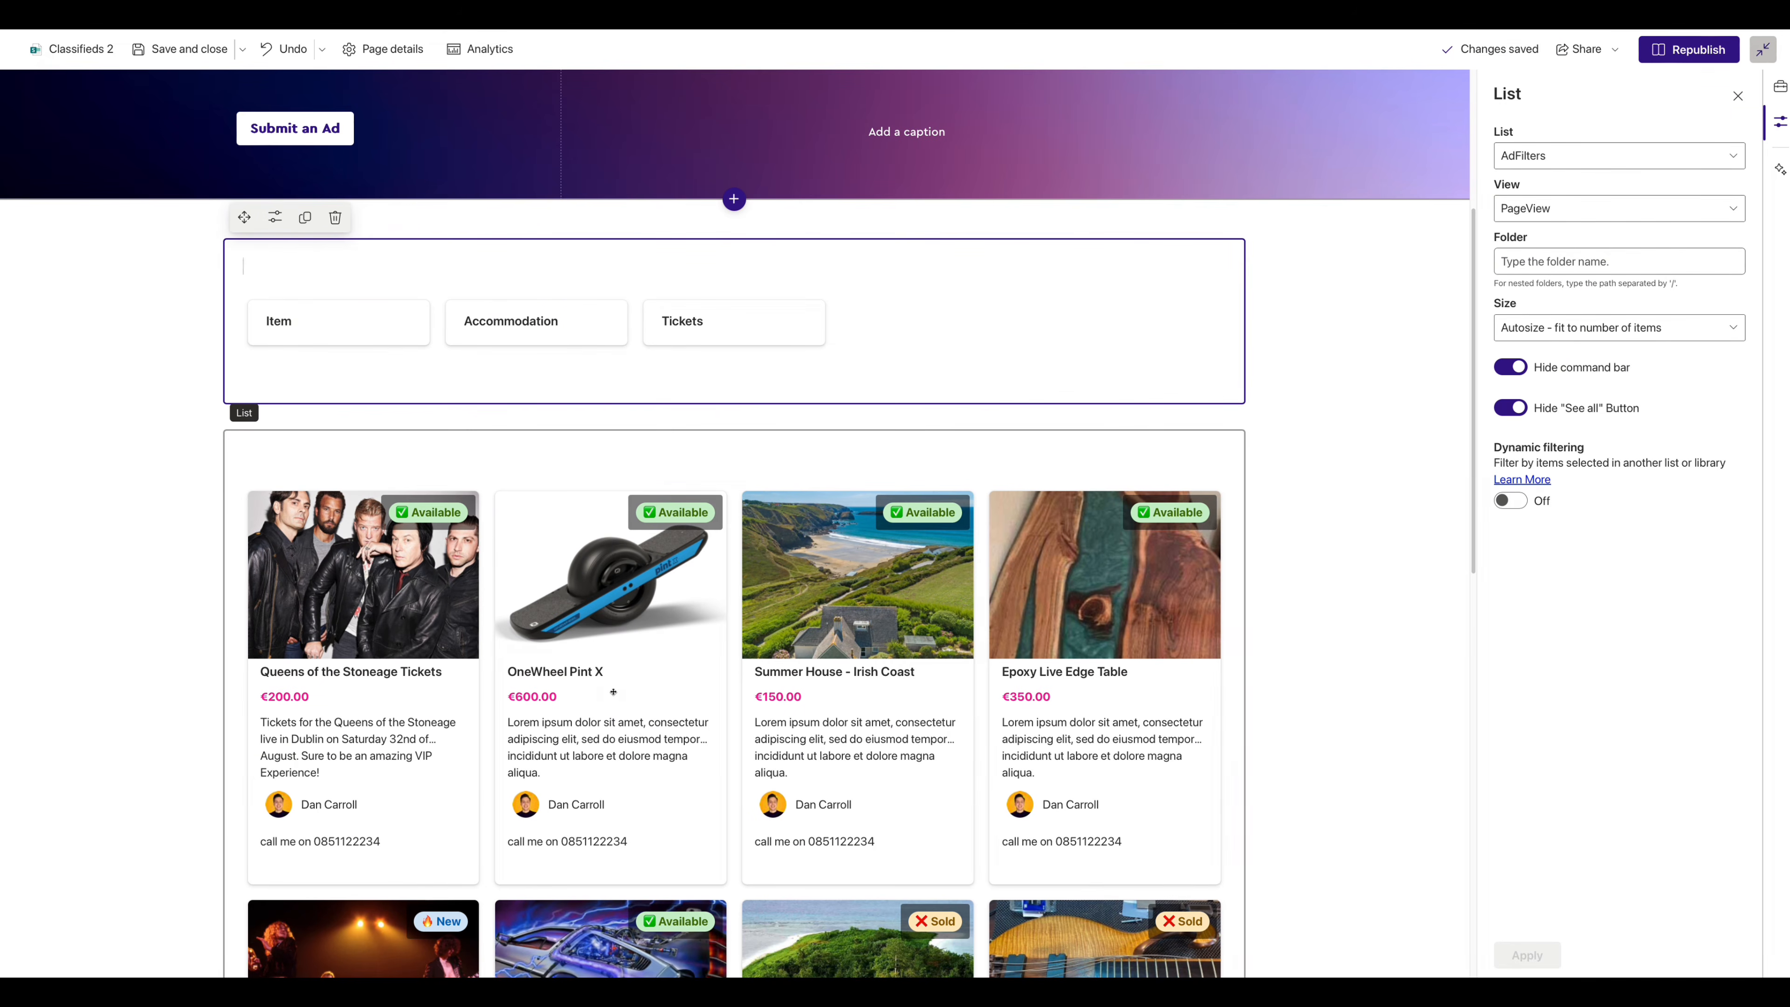
# - Dynamically filter Classifieds 2 by Category, matched to the AdFilters Title column, then republish
pyautogui.click(698, 468)
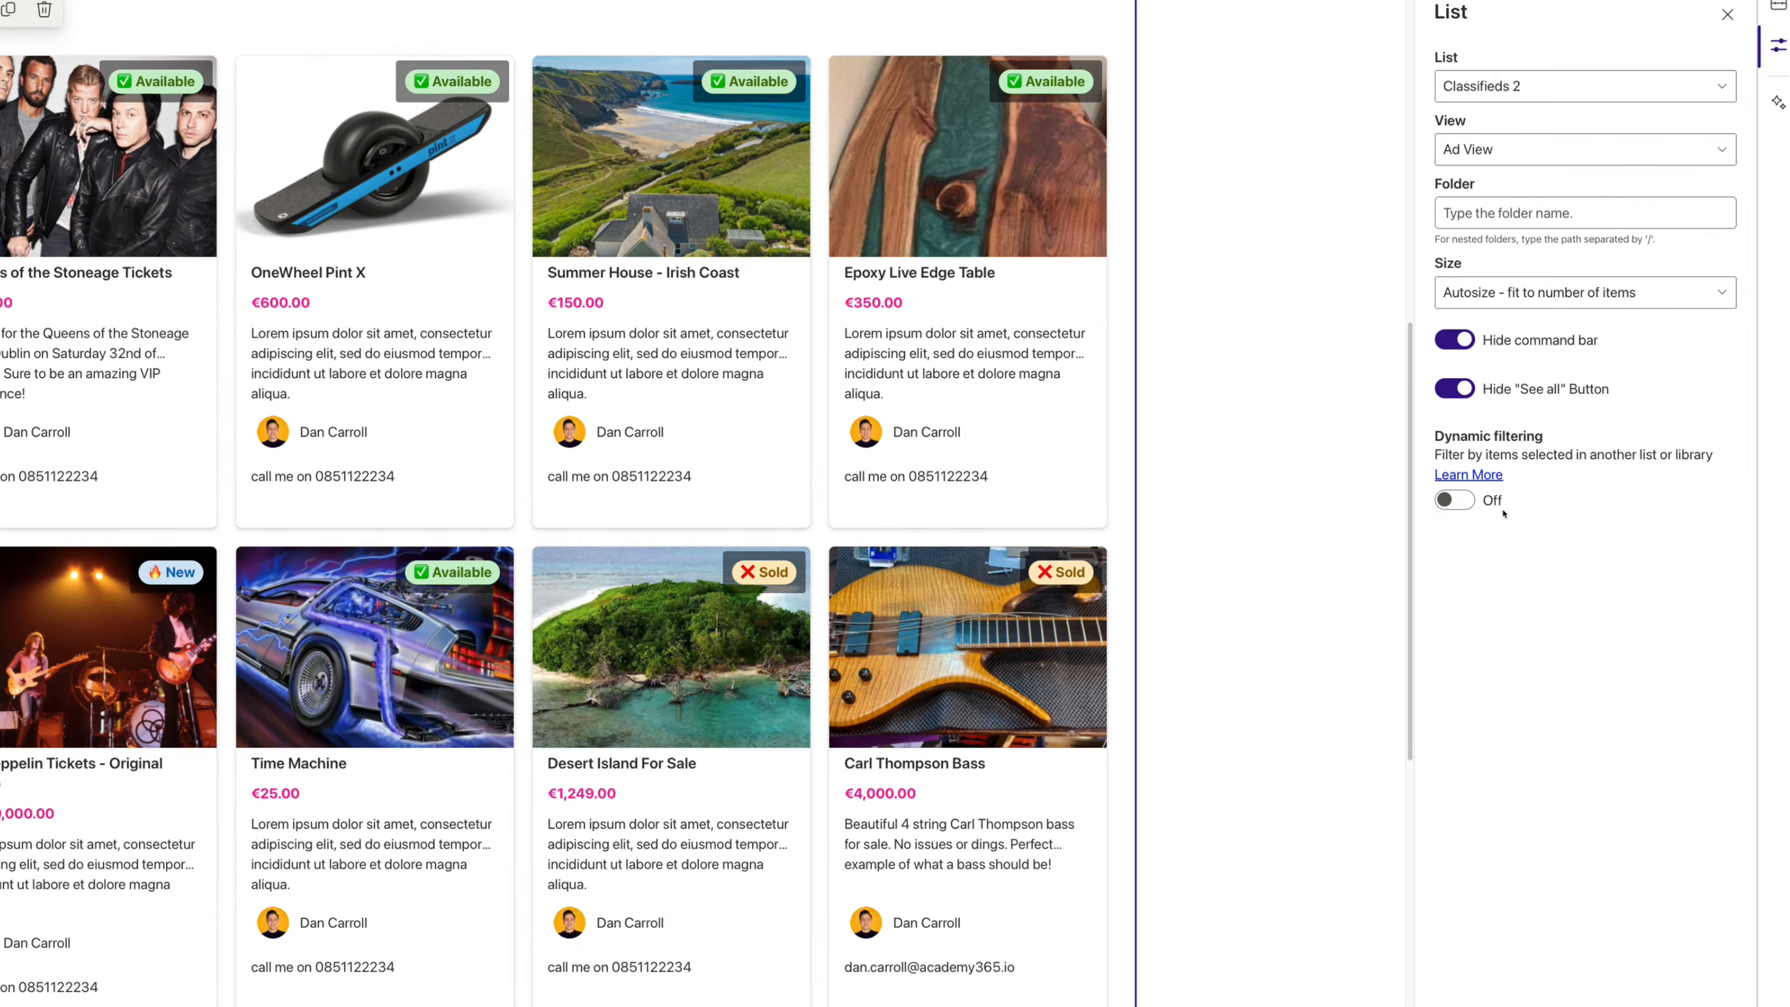
pyautogui.click(1468, 502)
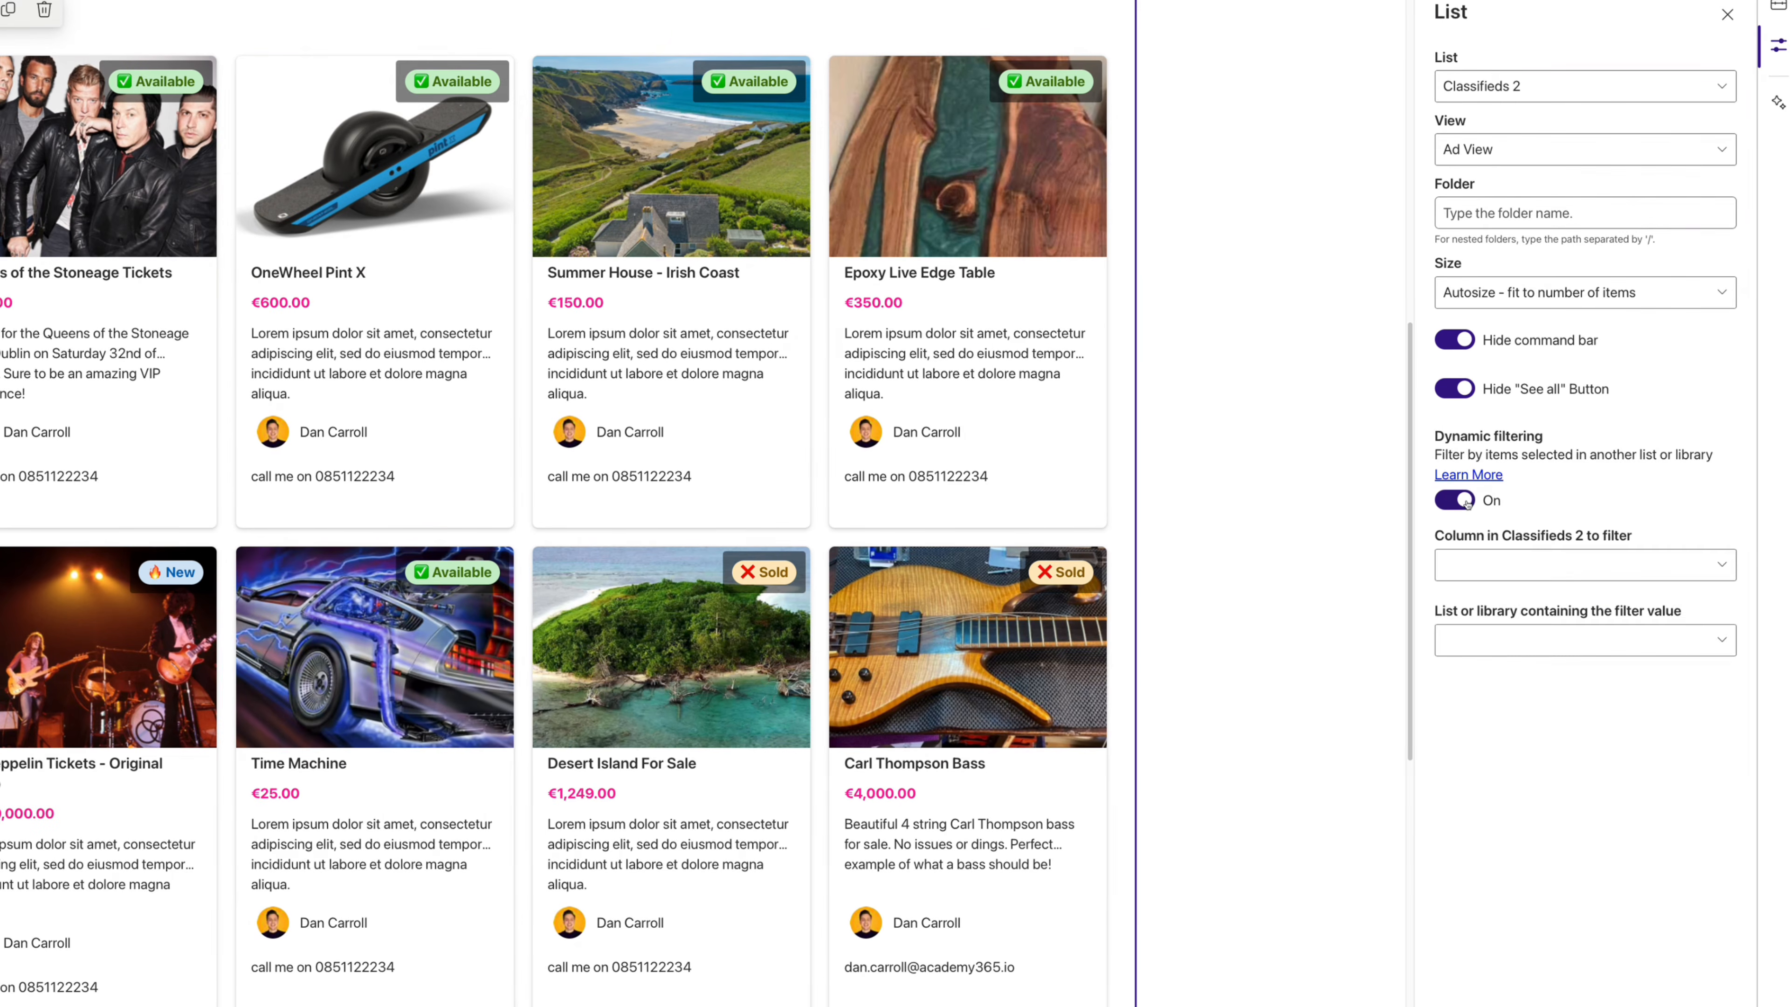
pyautogui.click(1514, 571)
pyautogui.click(1492, 714)
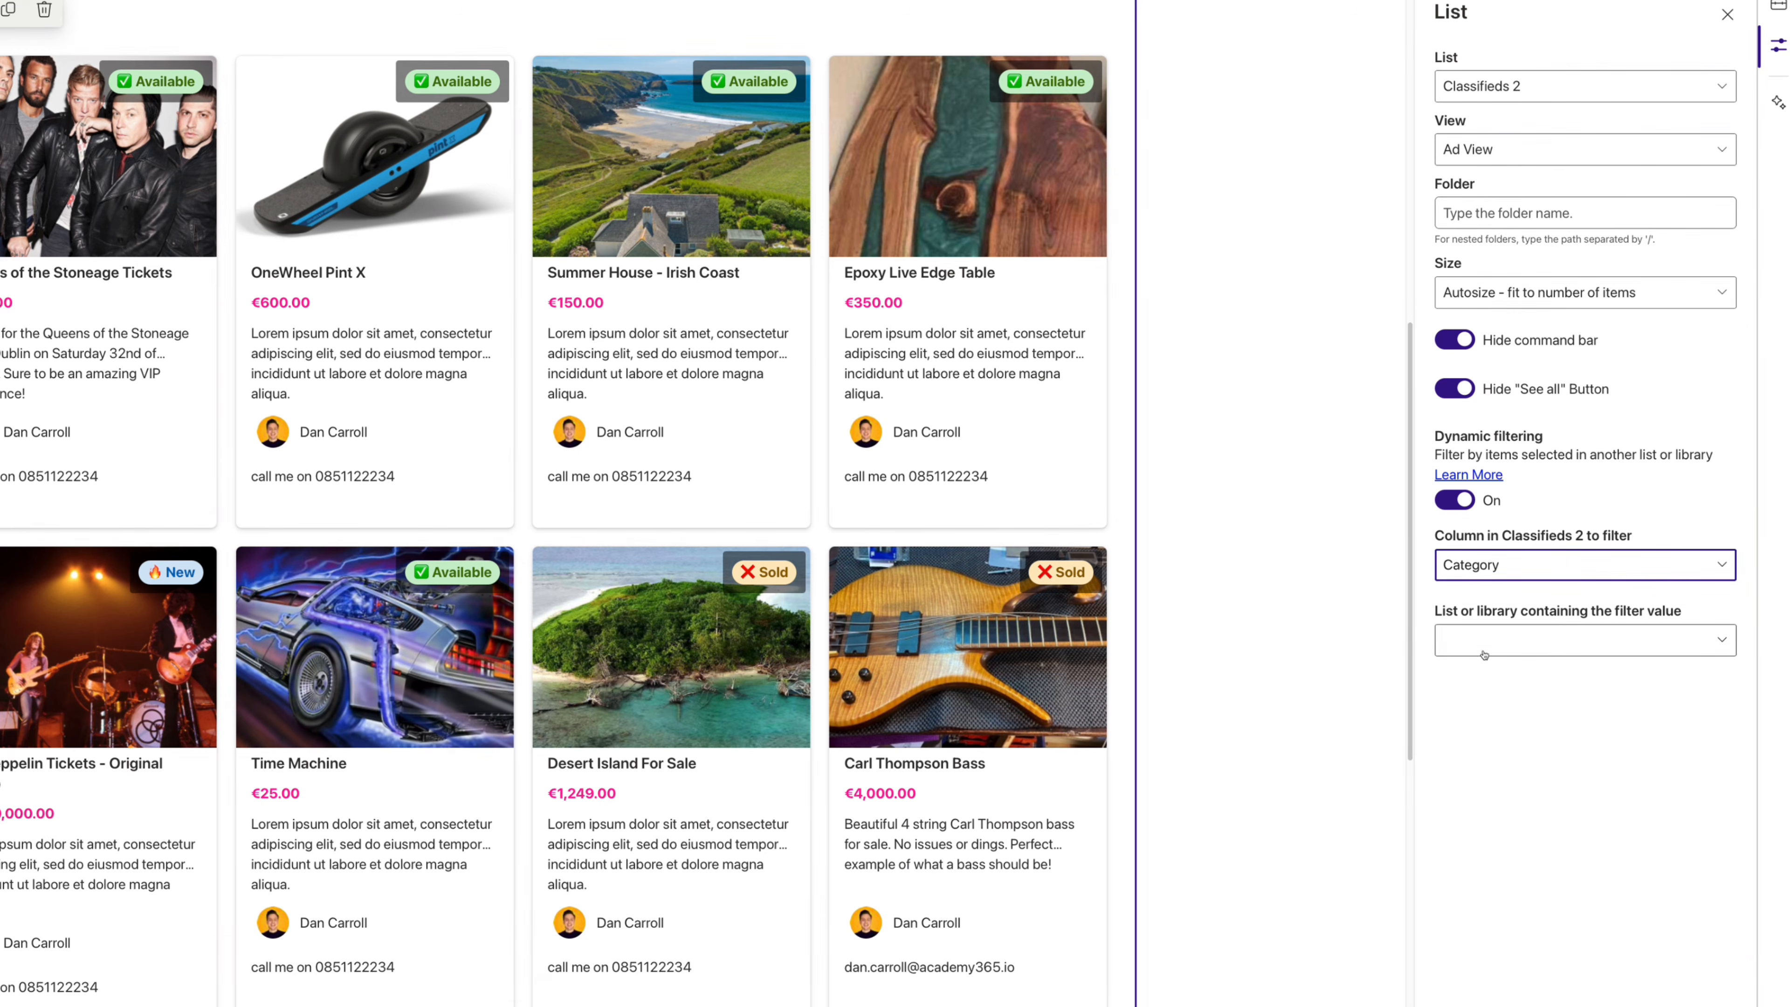
pyautogui.scroll(3, 1124, 462)
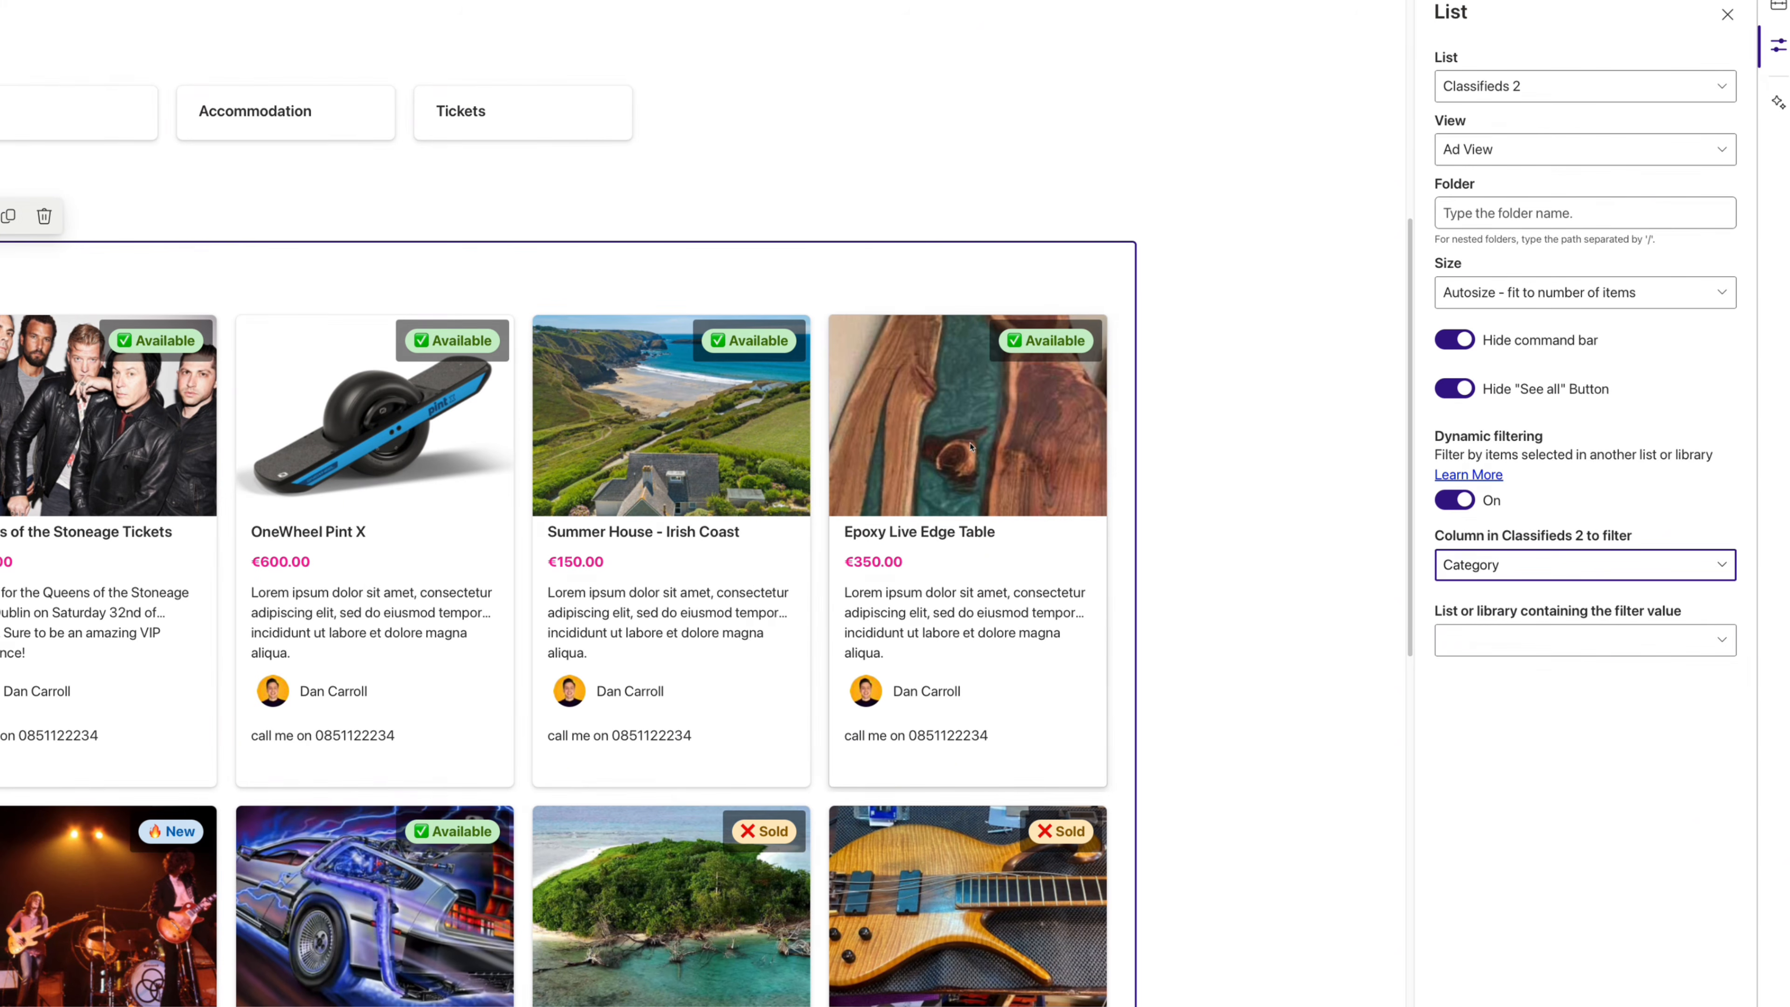
pyautogui.click(1515, 639)
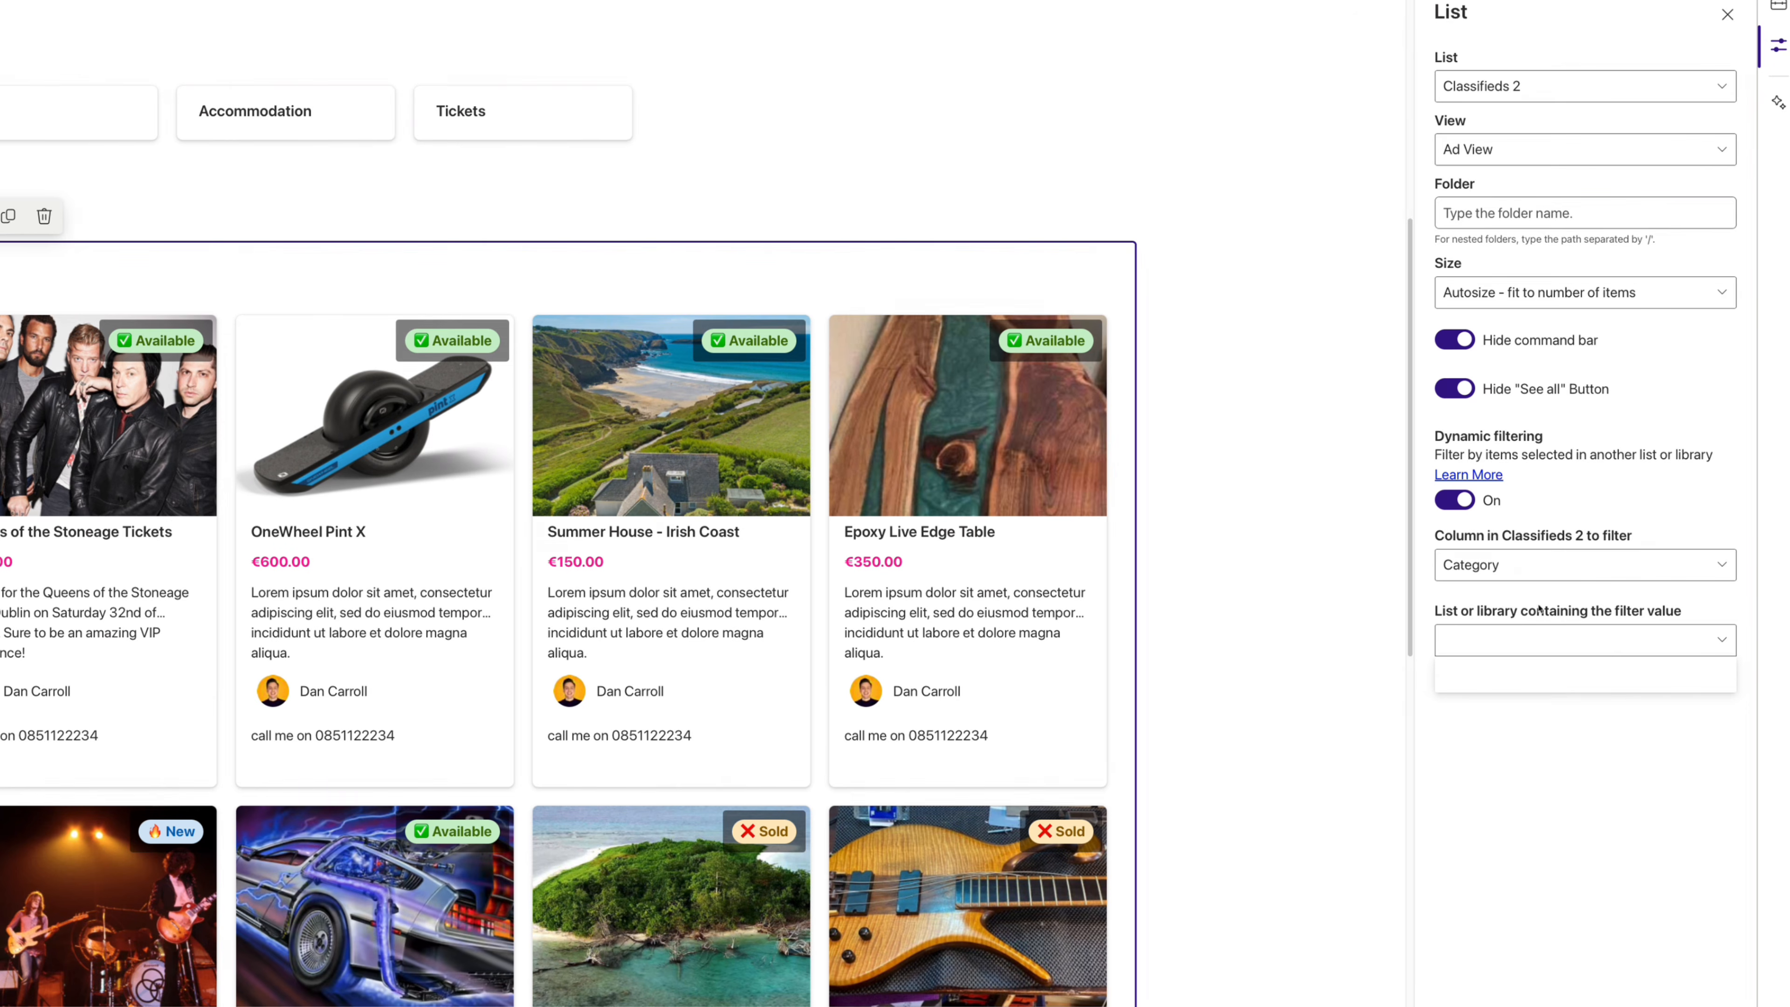
pyautogui.click(1558, 681)
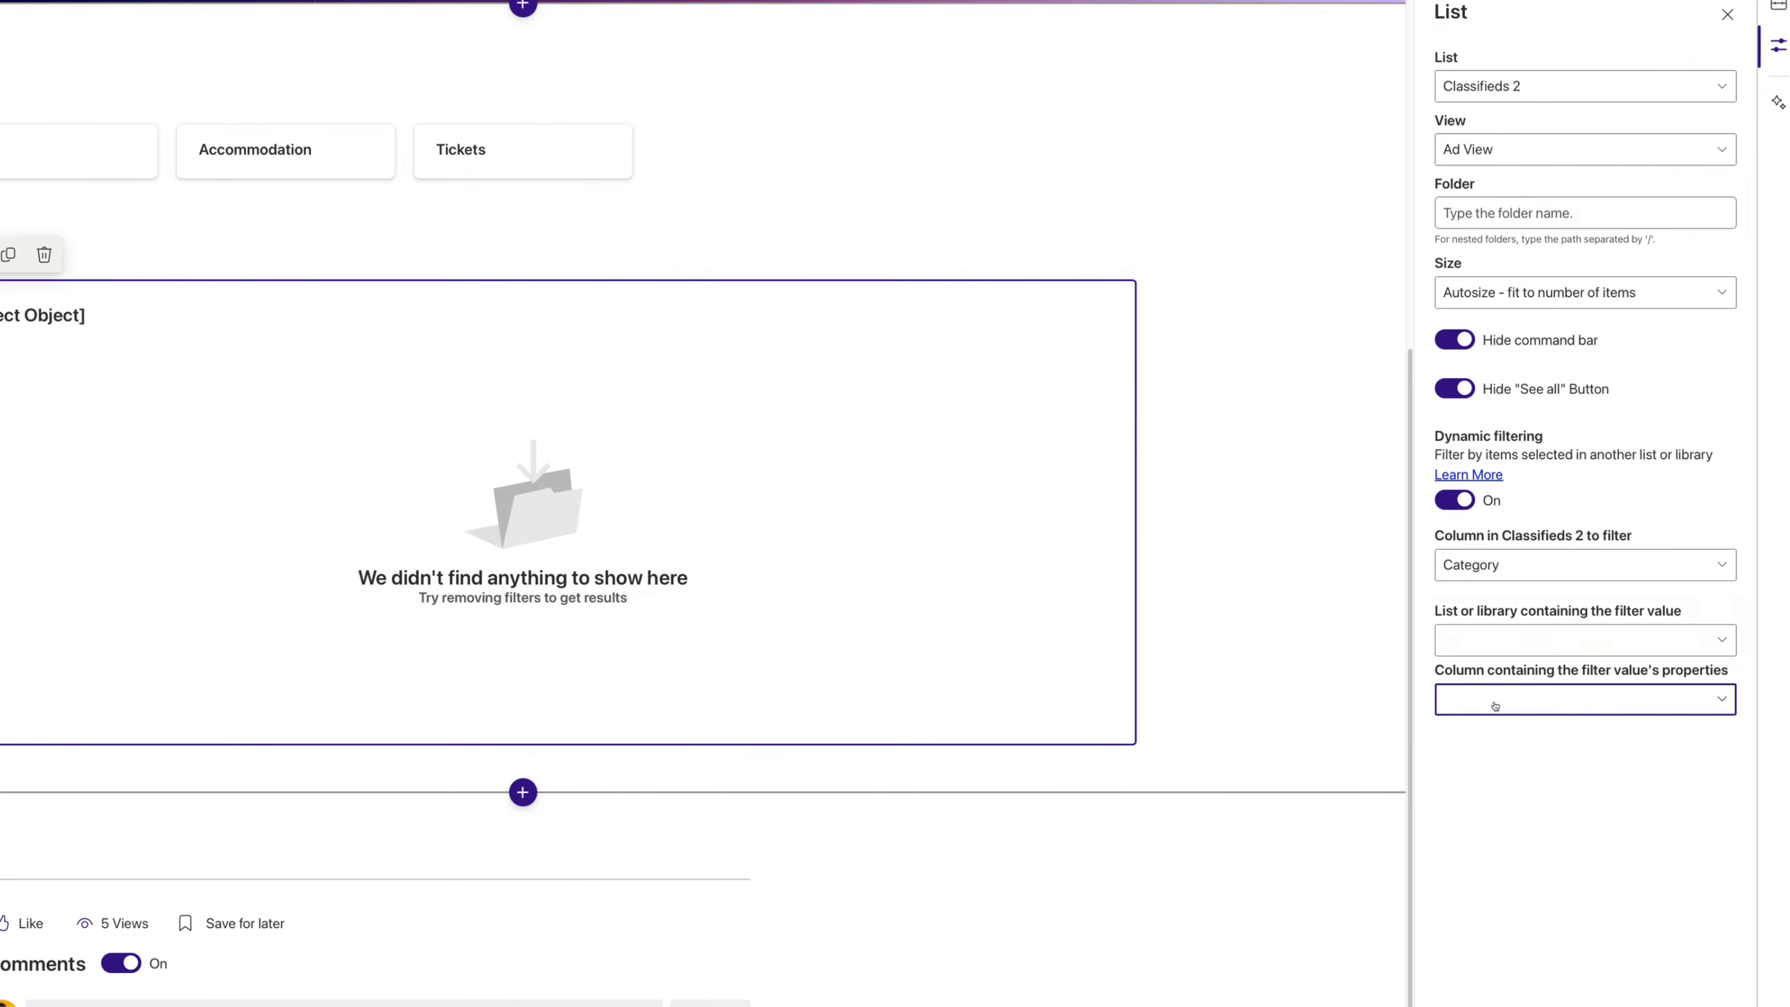
pyautogui.click(1495, 705)
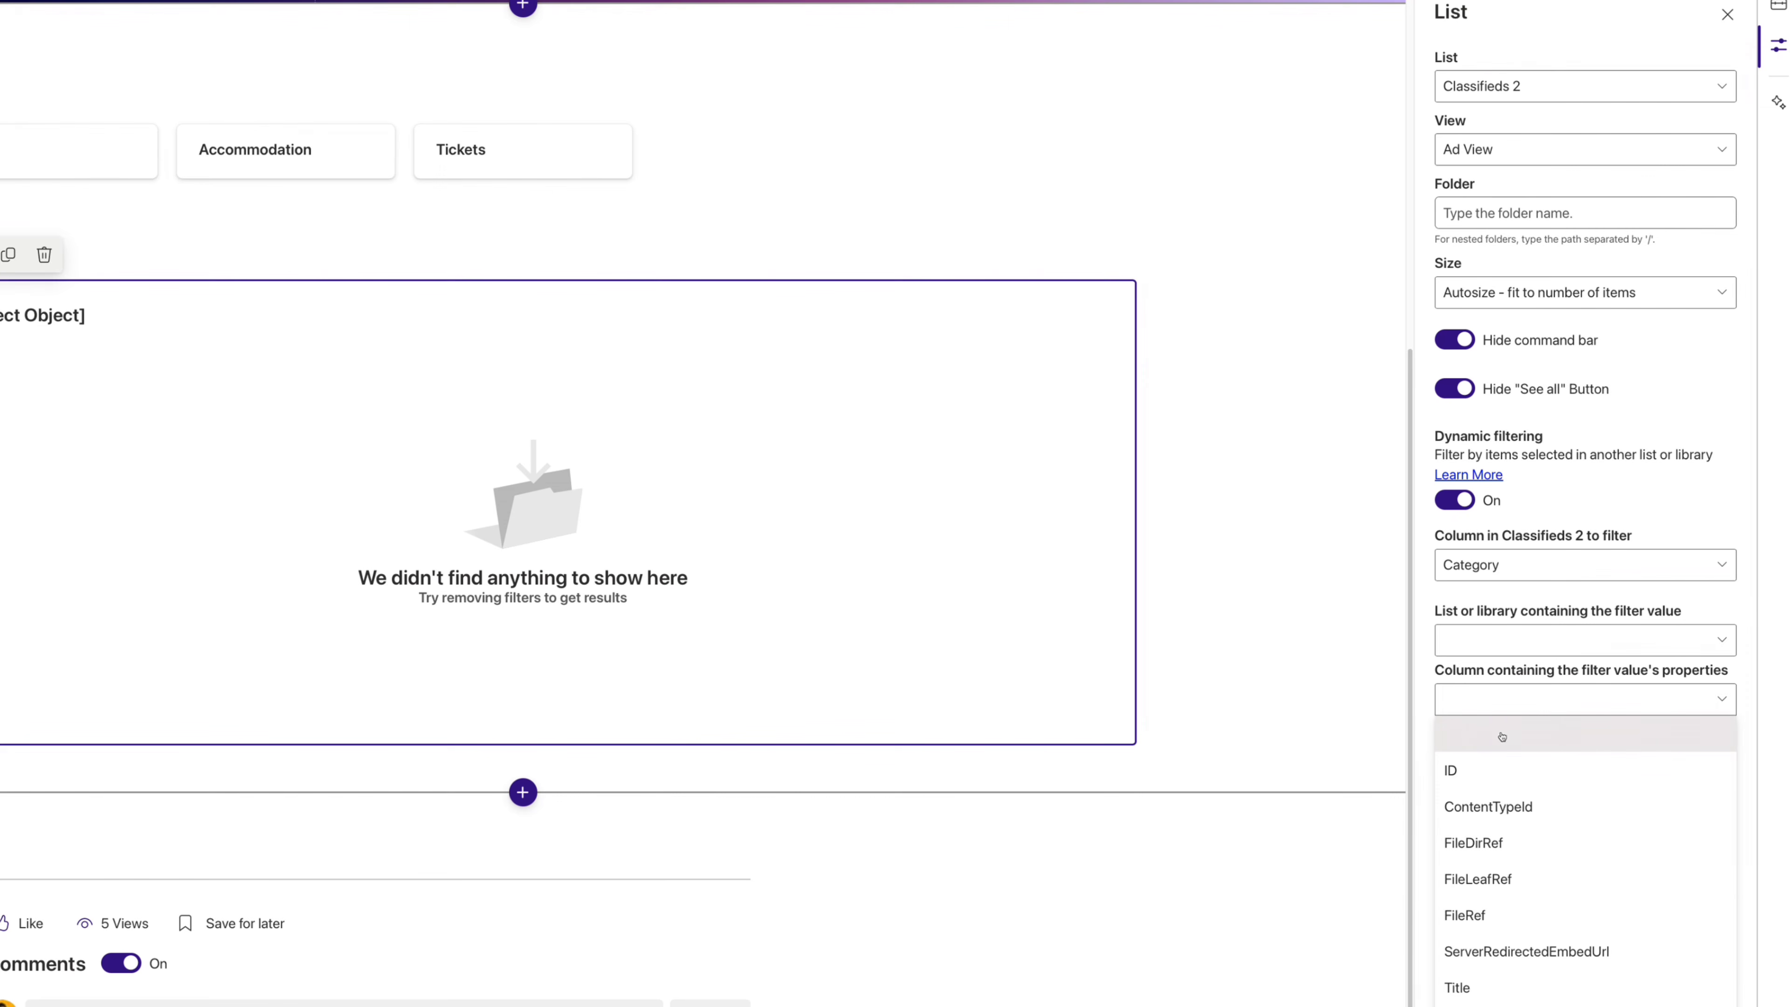
pyautogui.click(1473, 985)
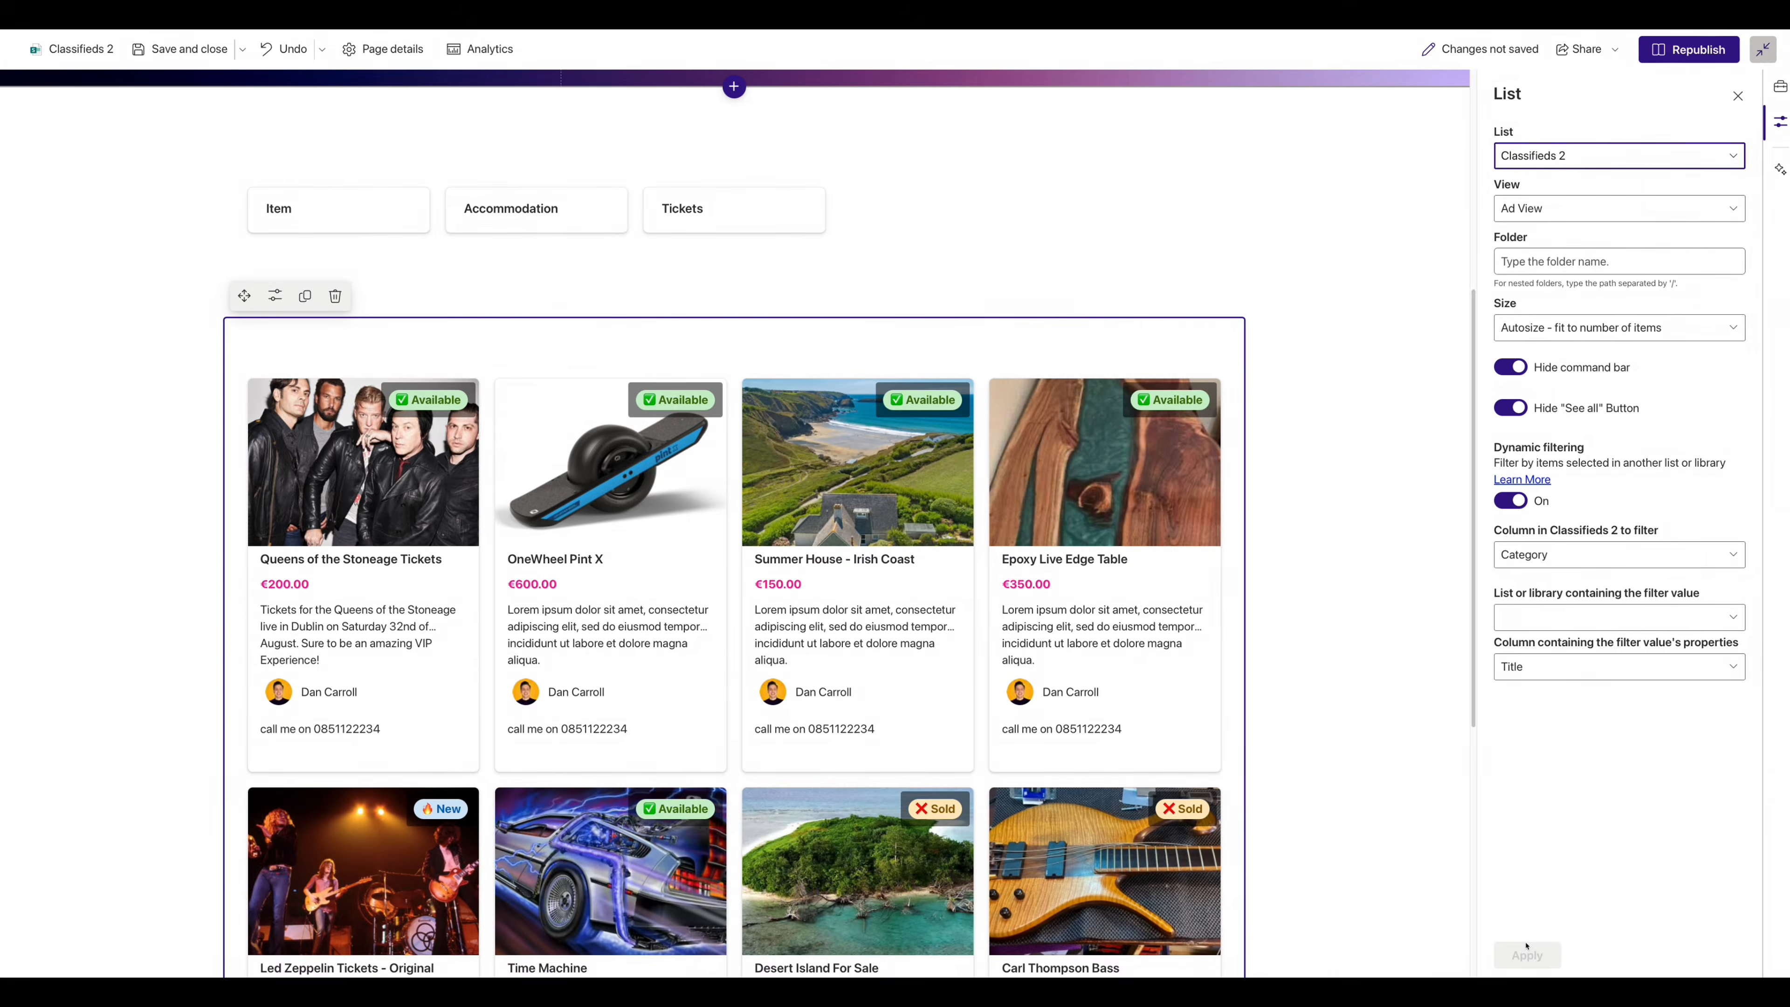
pyautogui.click(1655, 49)
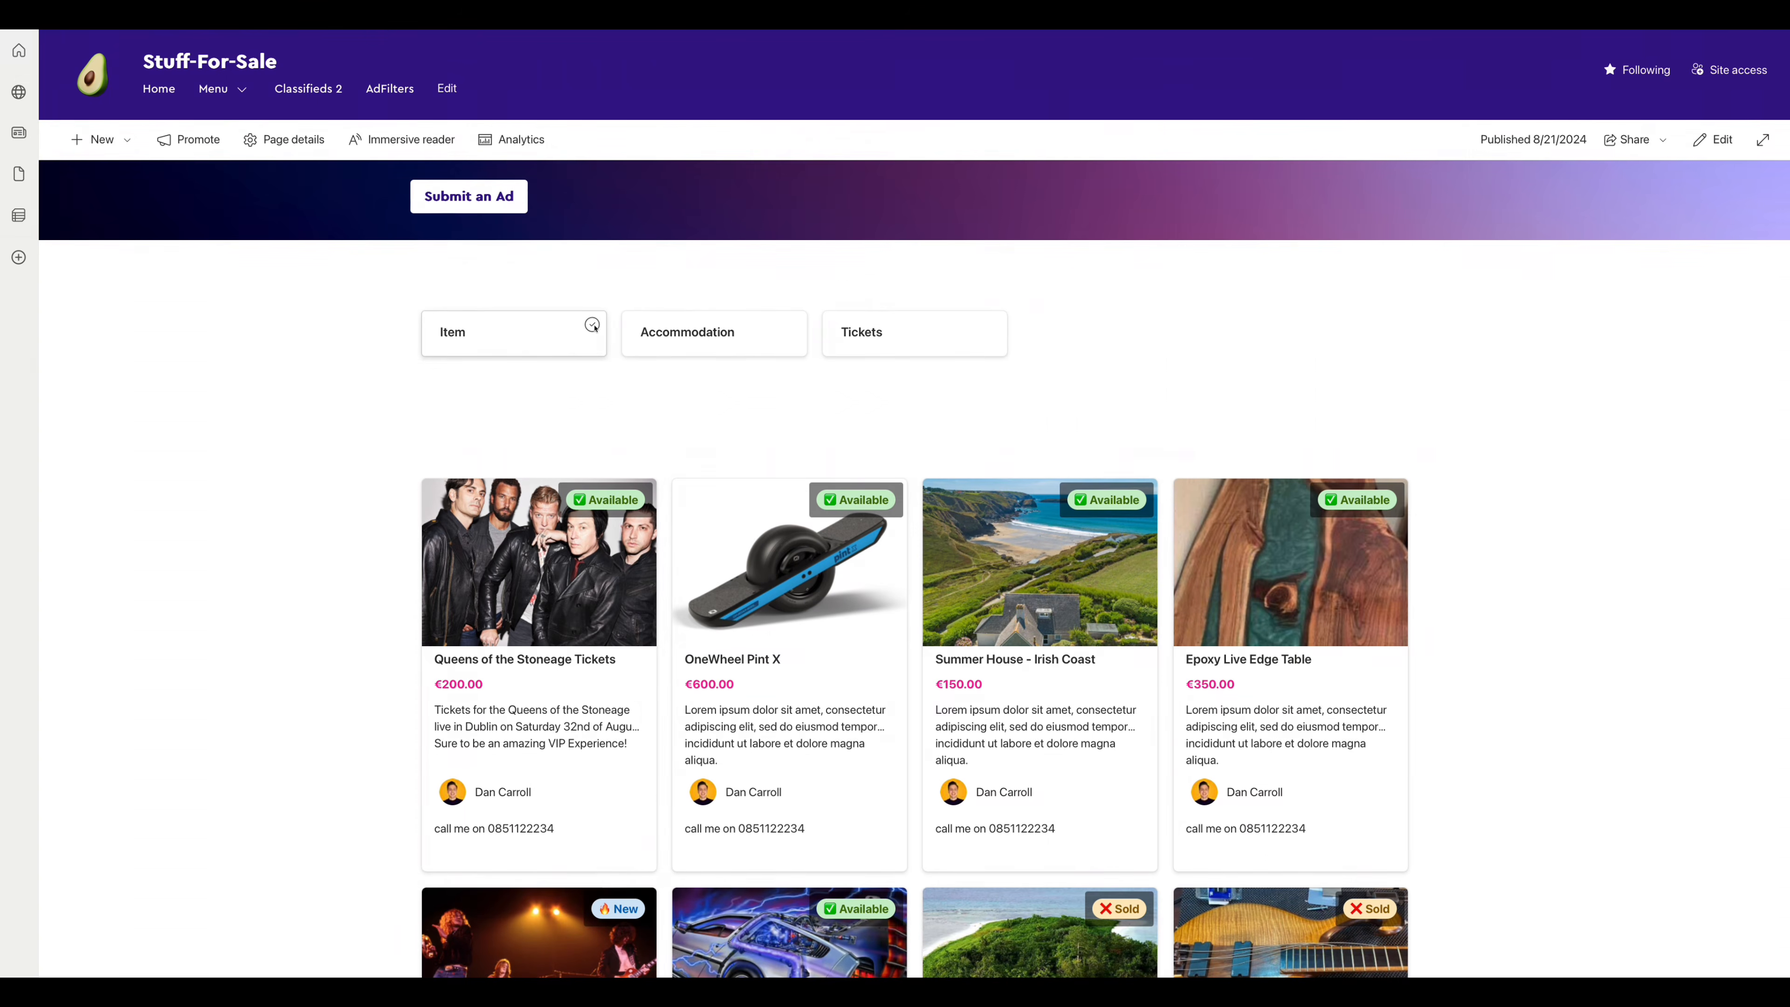
# - Test the Item and Accommodation tiles, filtering the ads and clearing each filter again
pyautogui.click(592, 325)
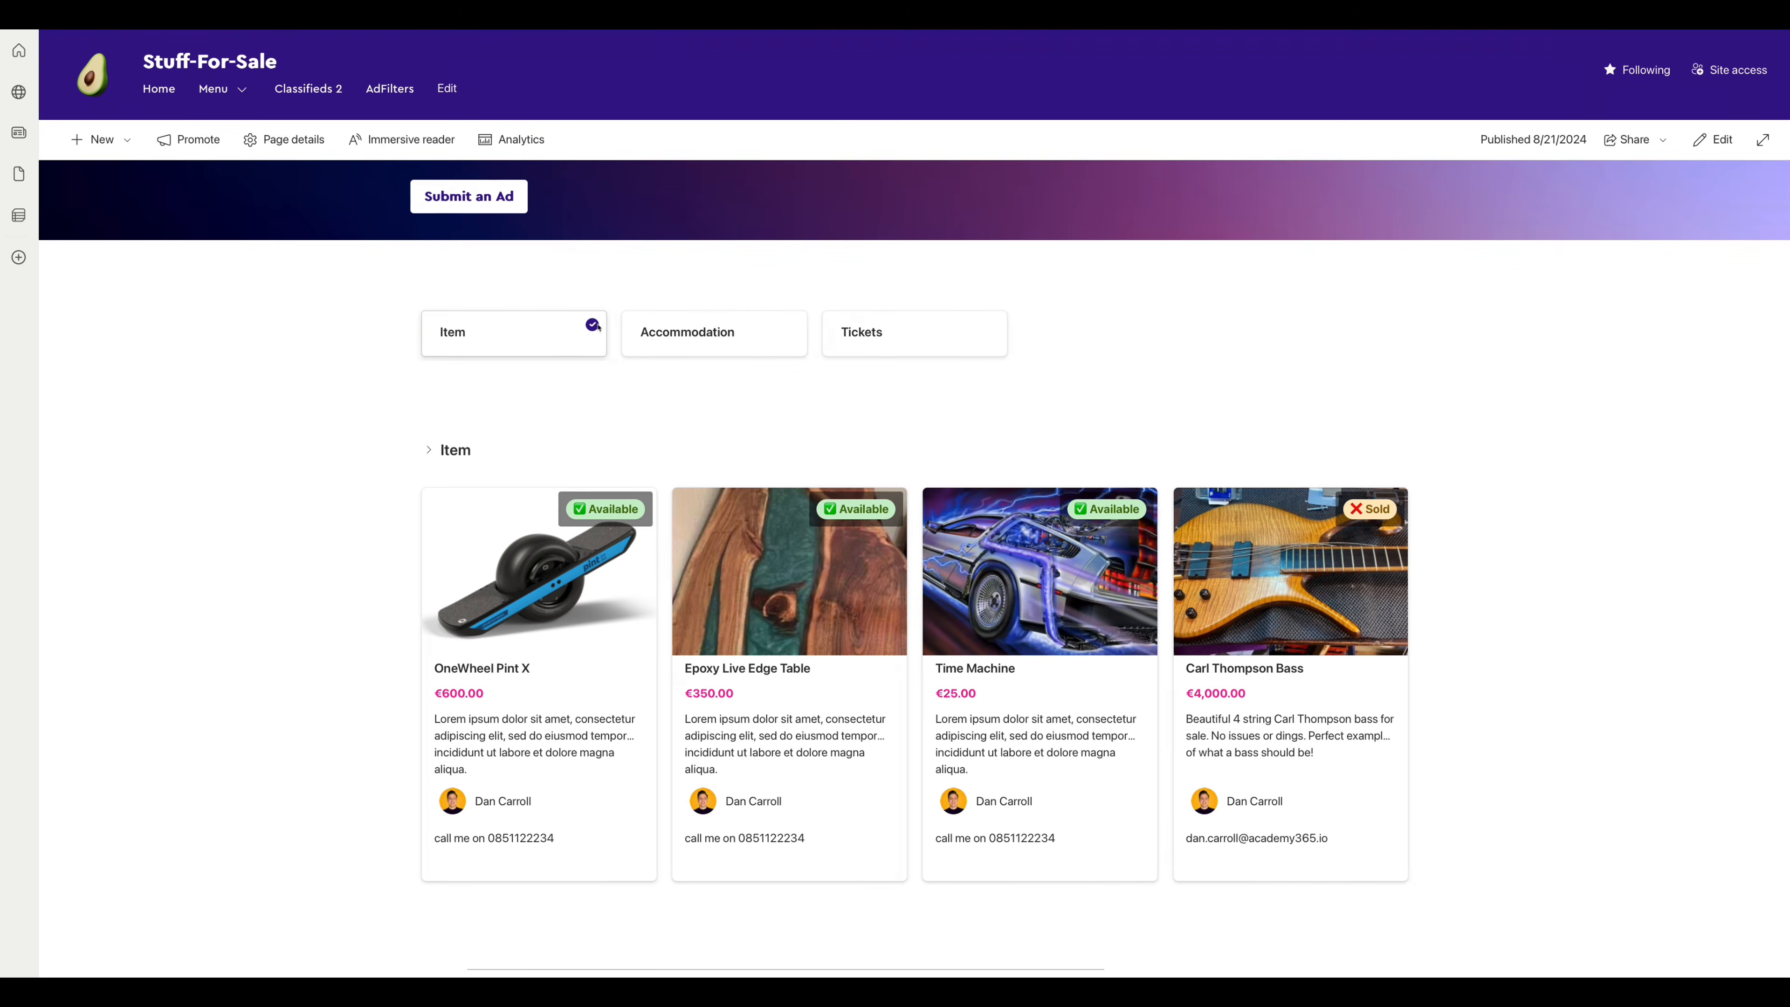
pyautogui.click(592, 325)
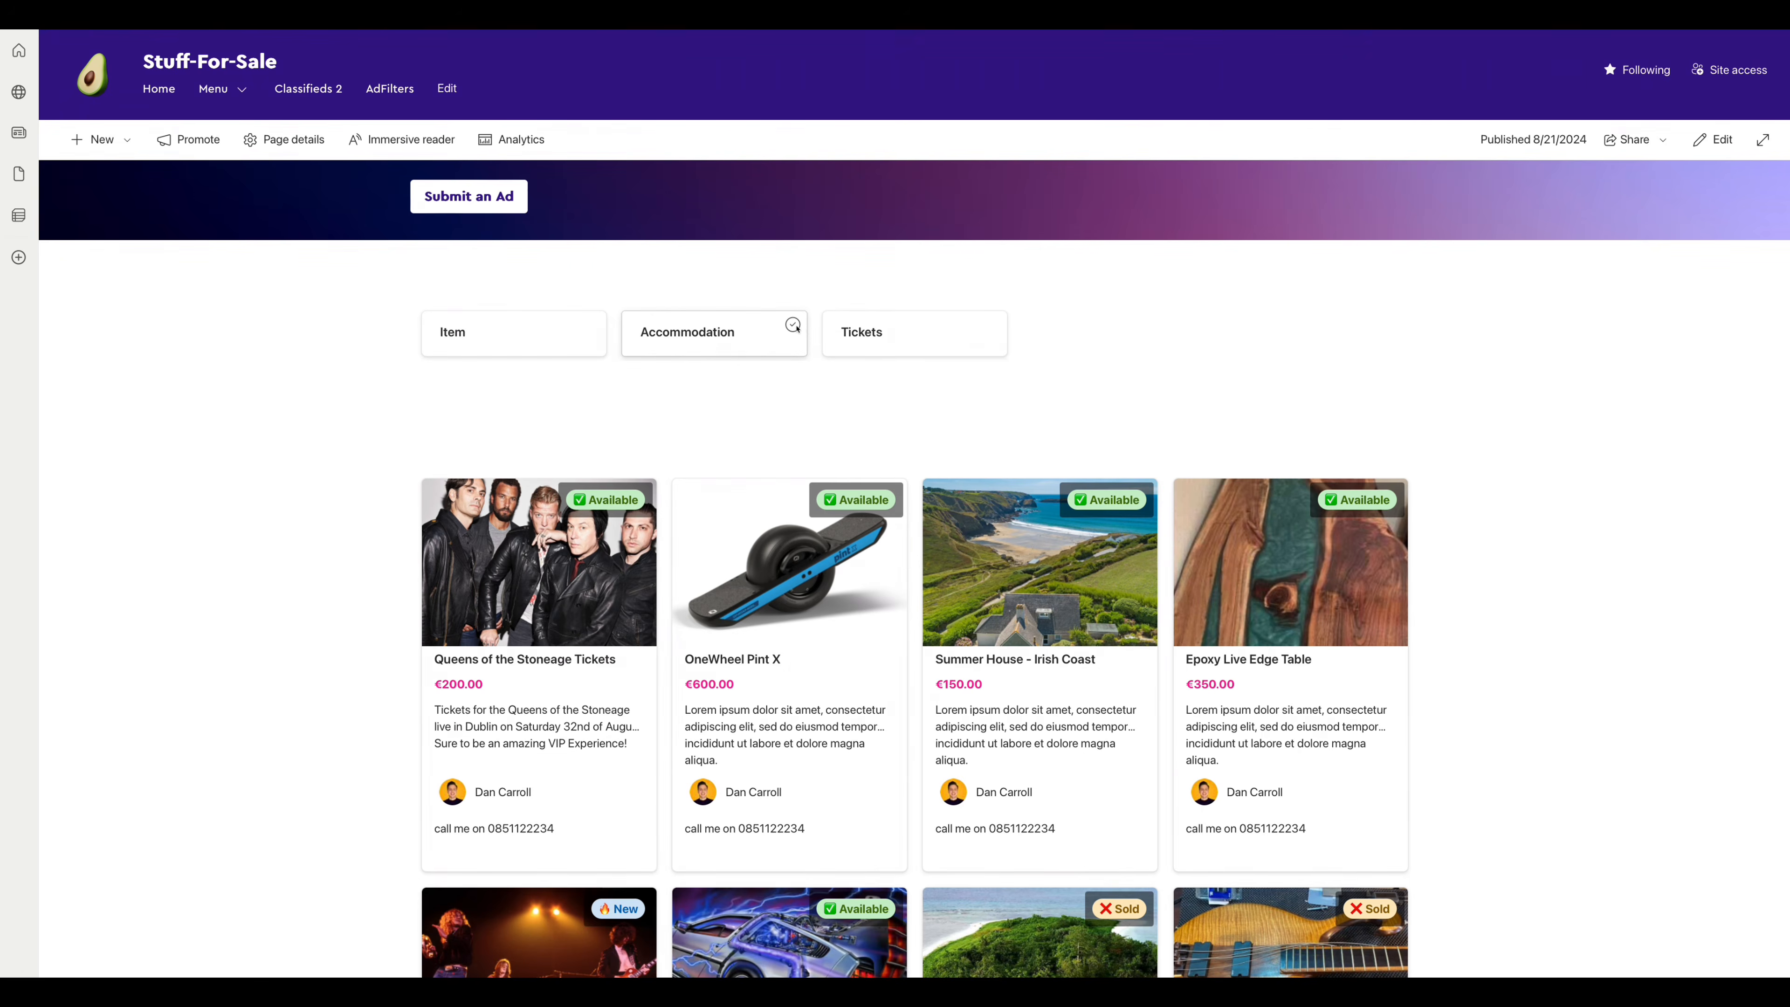
pyautogui.click(794, 326)
pyautogui.click(794, 434)
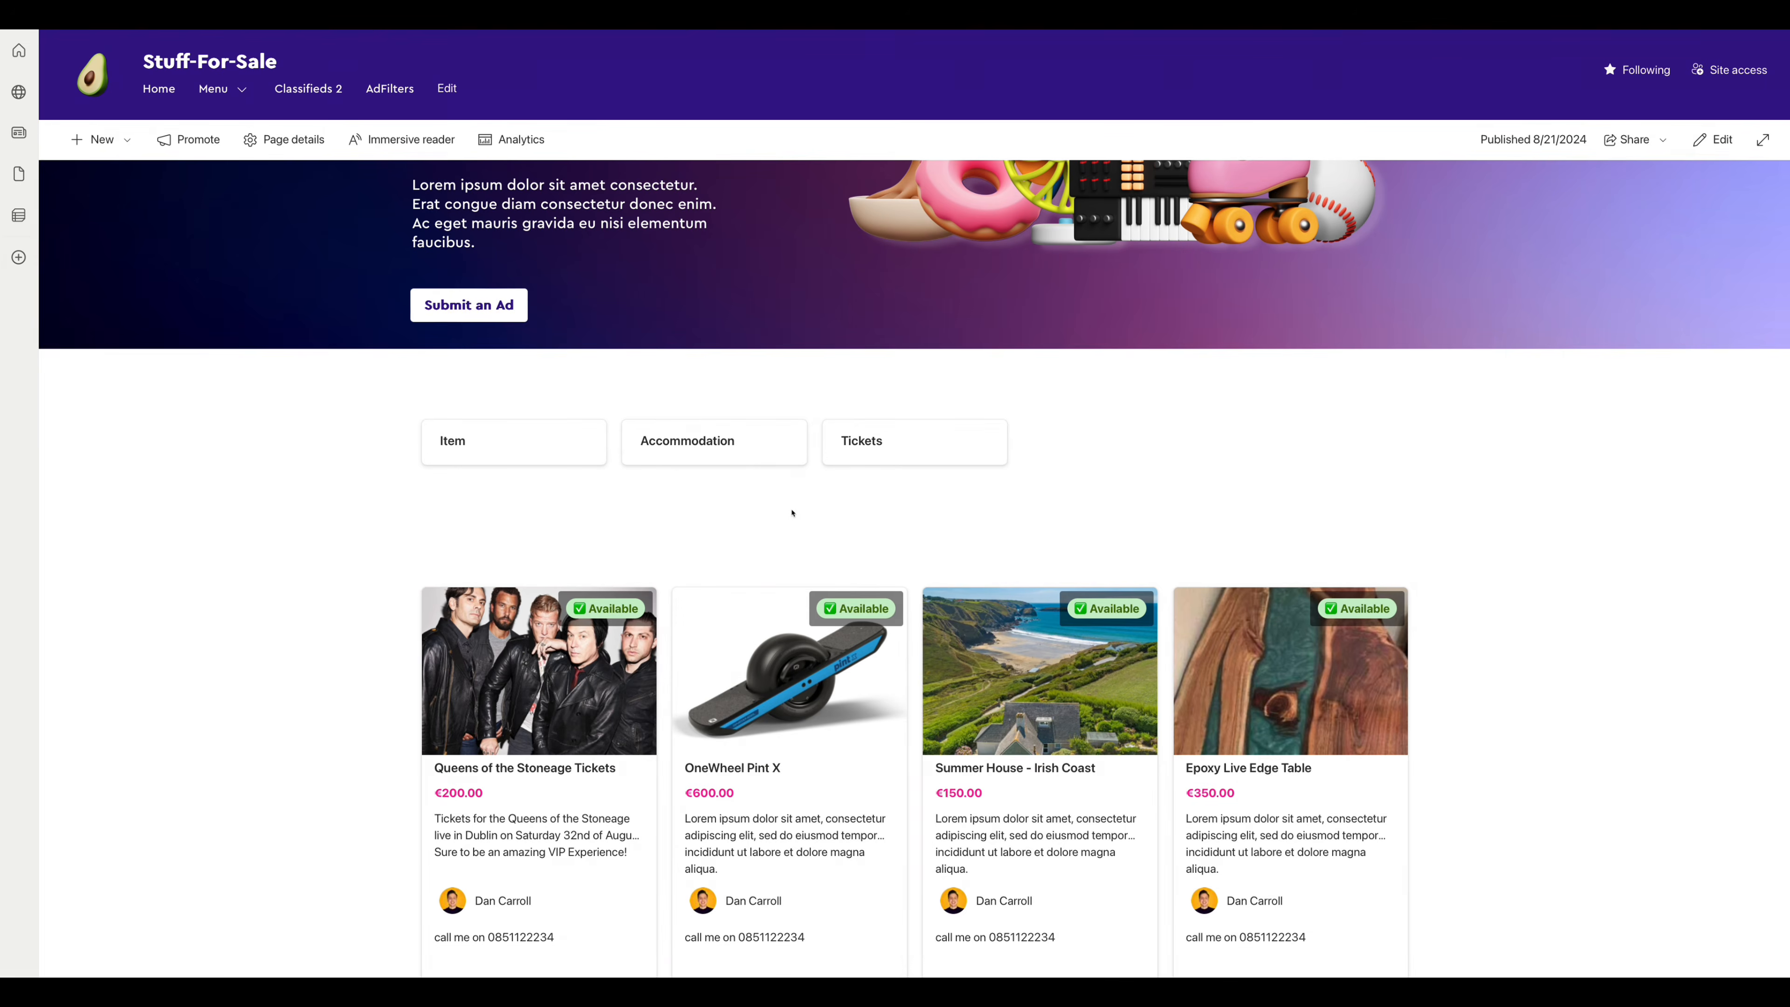
pyautogui.scroll(-1, 795, 502)
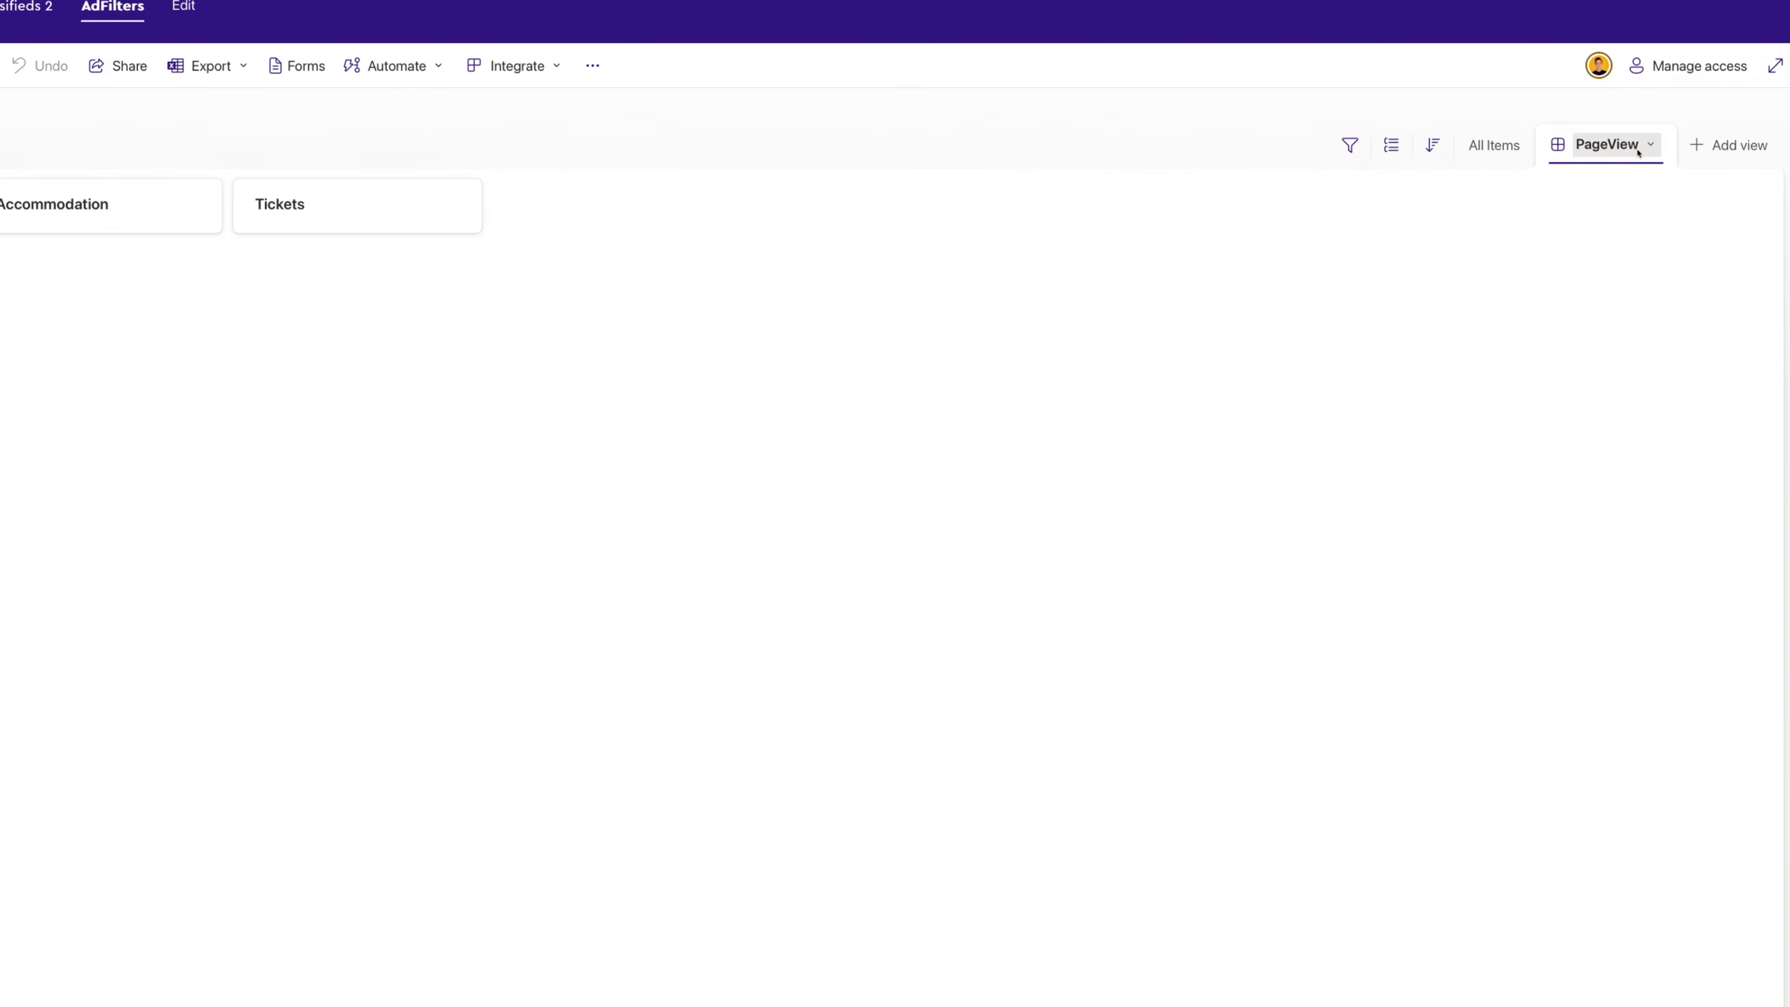
# - Delete the sp-card-defaultClickButton block (lines 13–21) from the PageView formatting JSON
pyautogui.click(1677, 200)
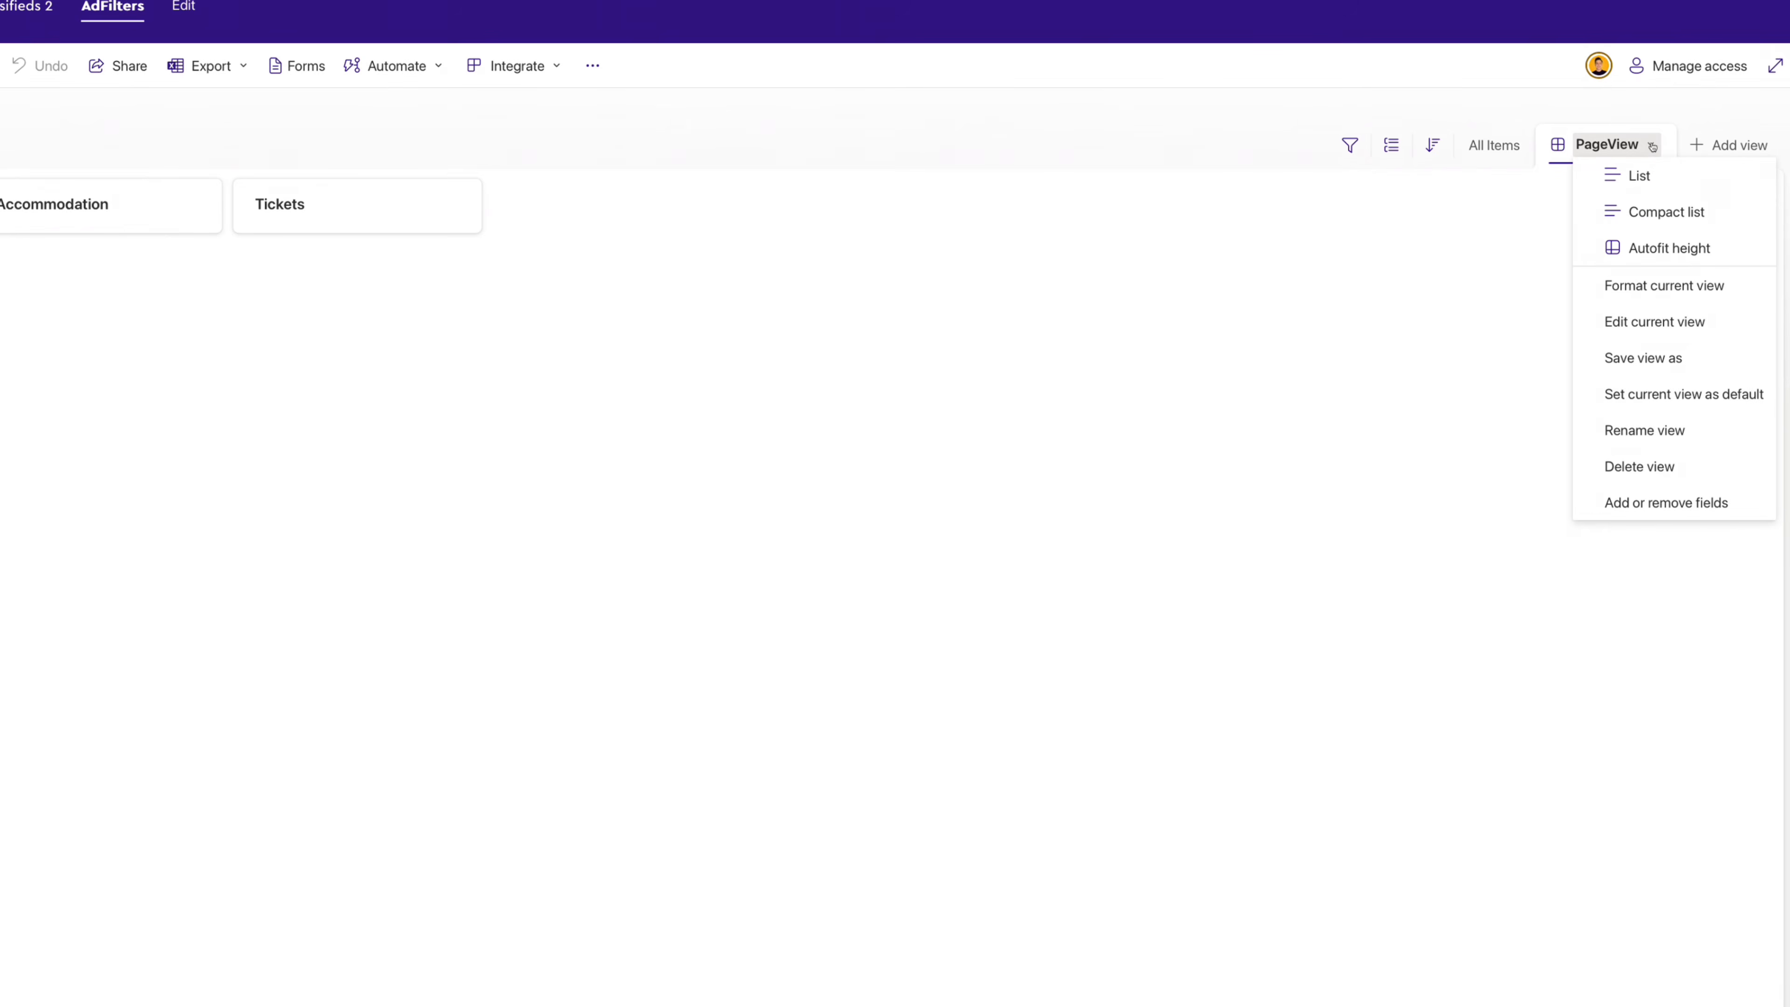
pyautogui.click(1643, 285)
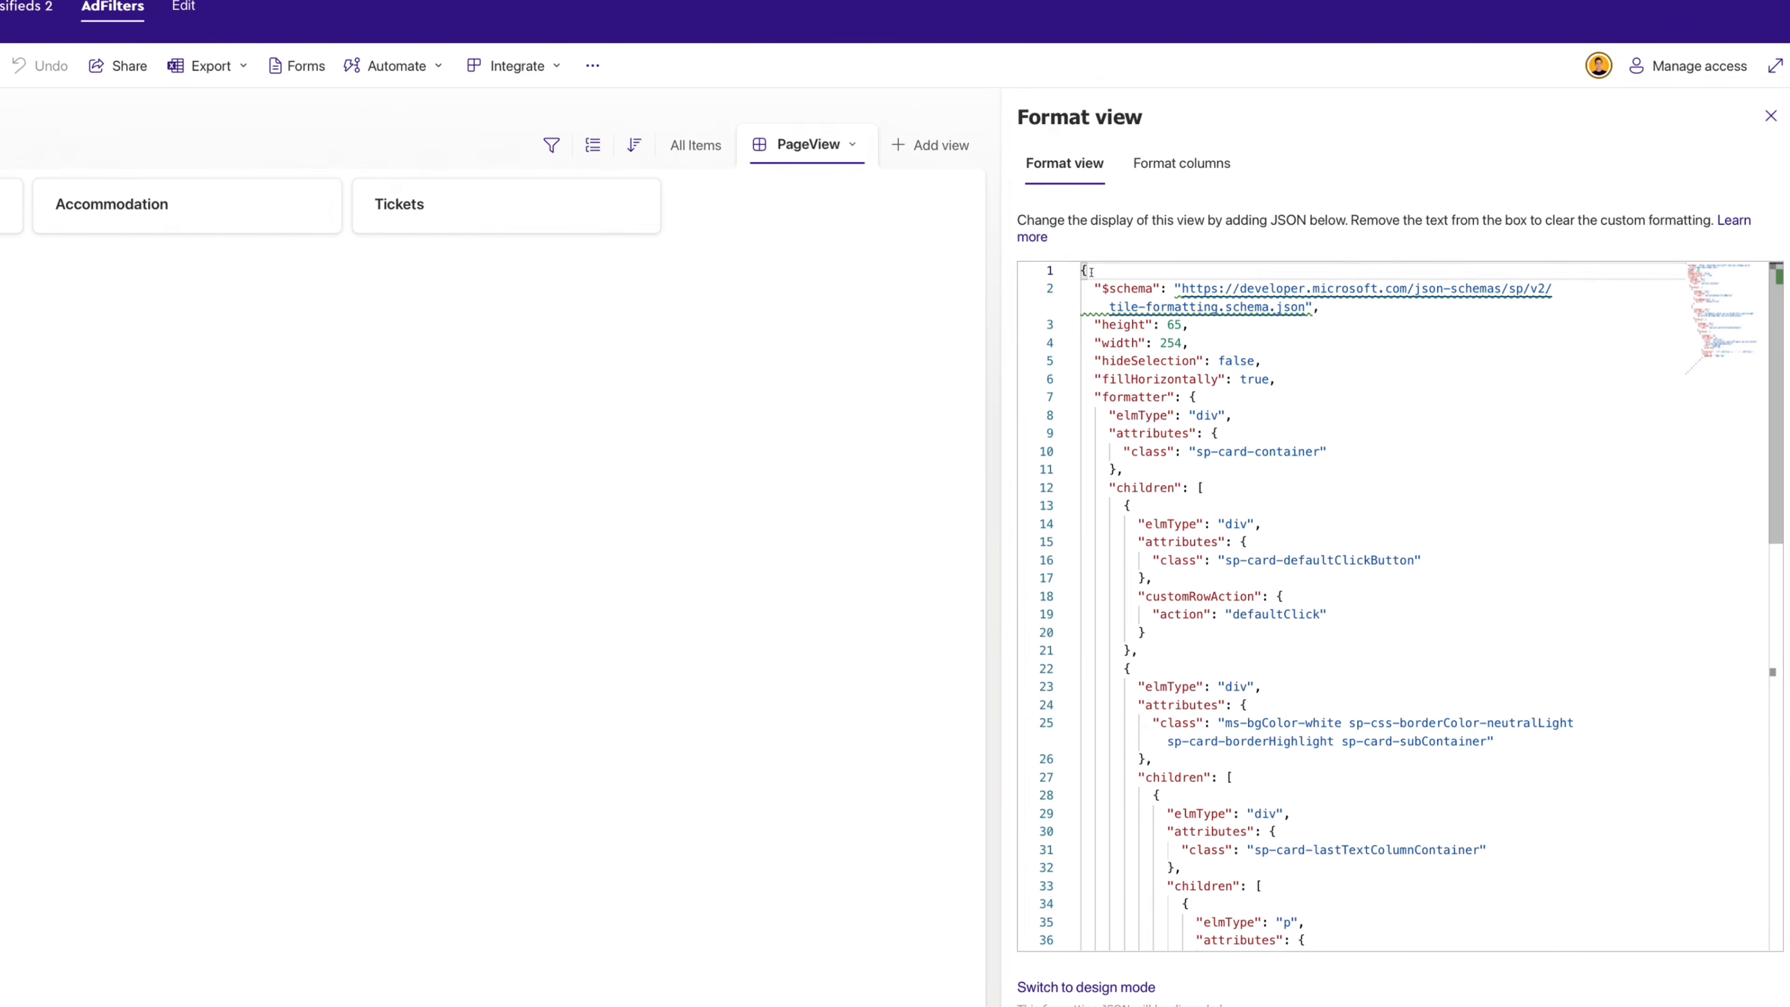
pyautogui.click(1125, 506)
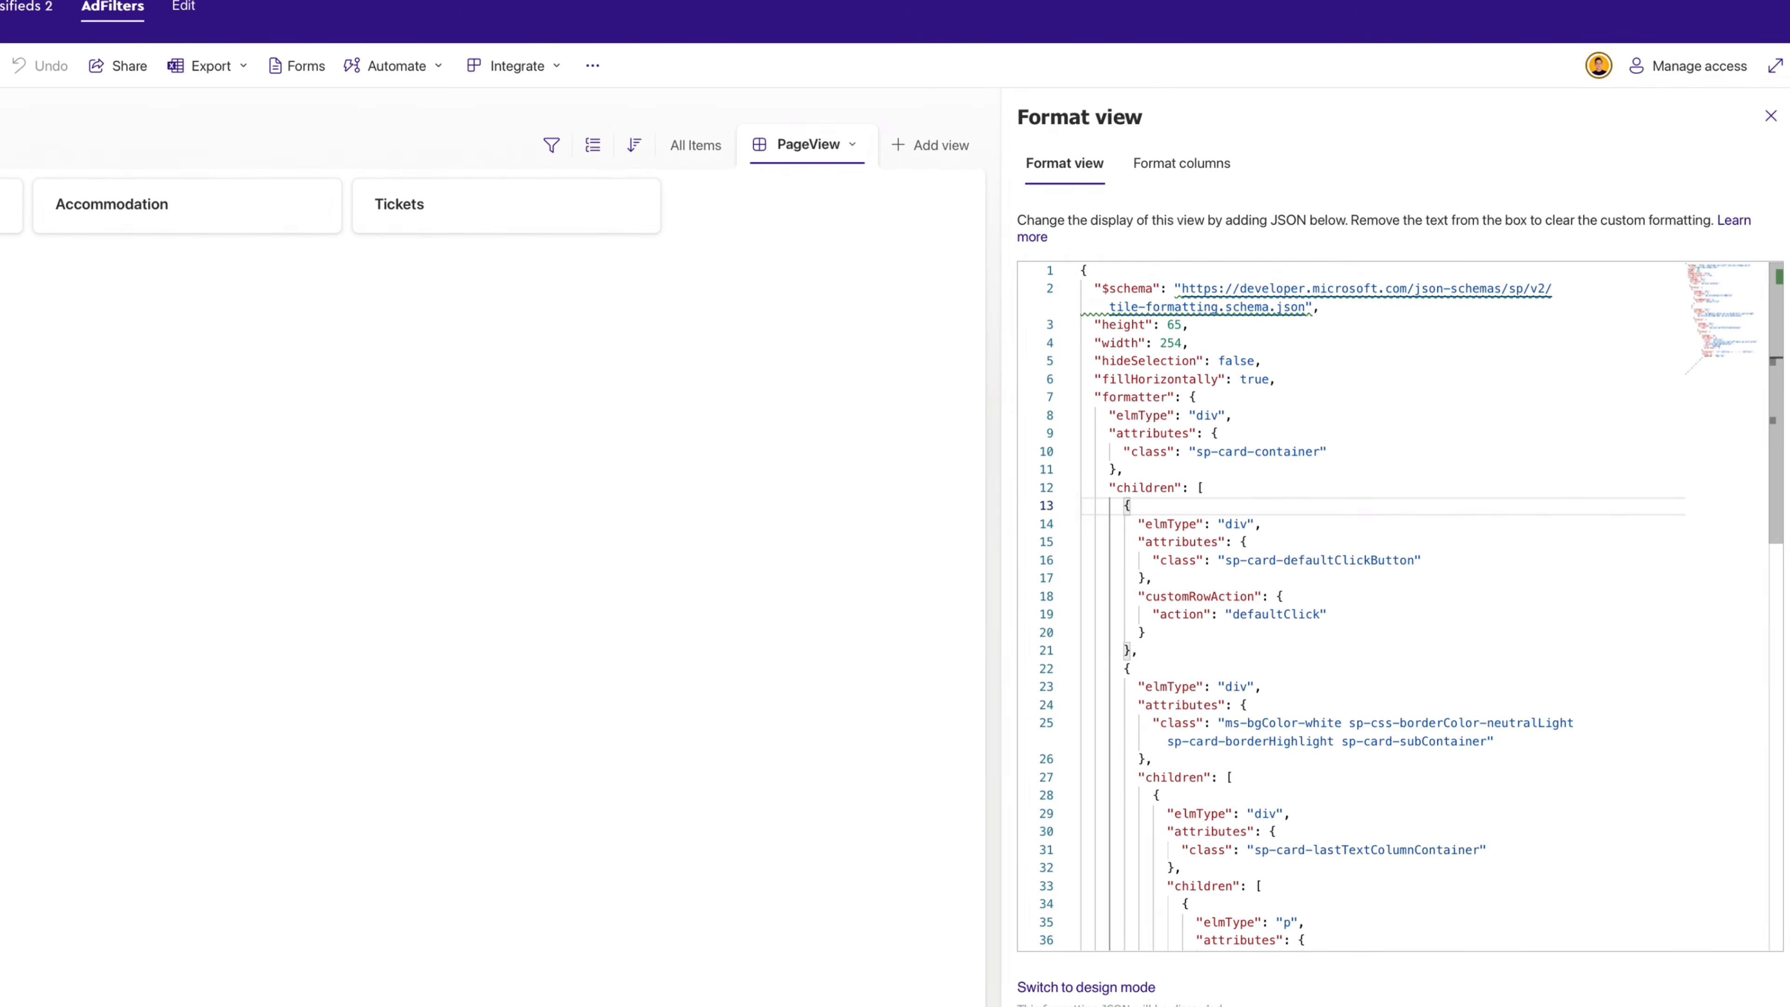
pyautogui.hotkey('shift', 'Down')
pyautogui.hotkey('shift', 'Down')
pyautogui.hotkey('shift', 'Down')
pyautogui.hotkey('shift', 'Down')
pyautogui.hotkey('shift', 'Down')
pyautogui.hotkey('shift', 'Down')
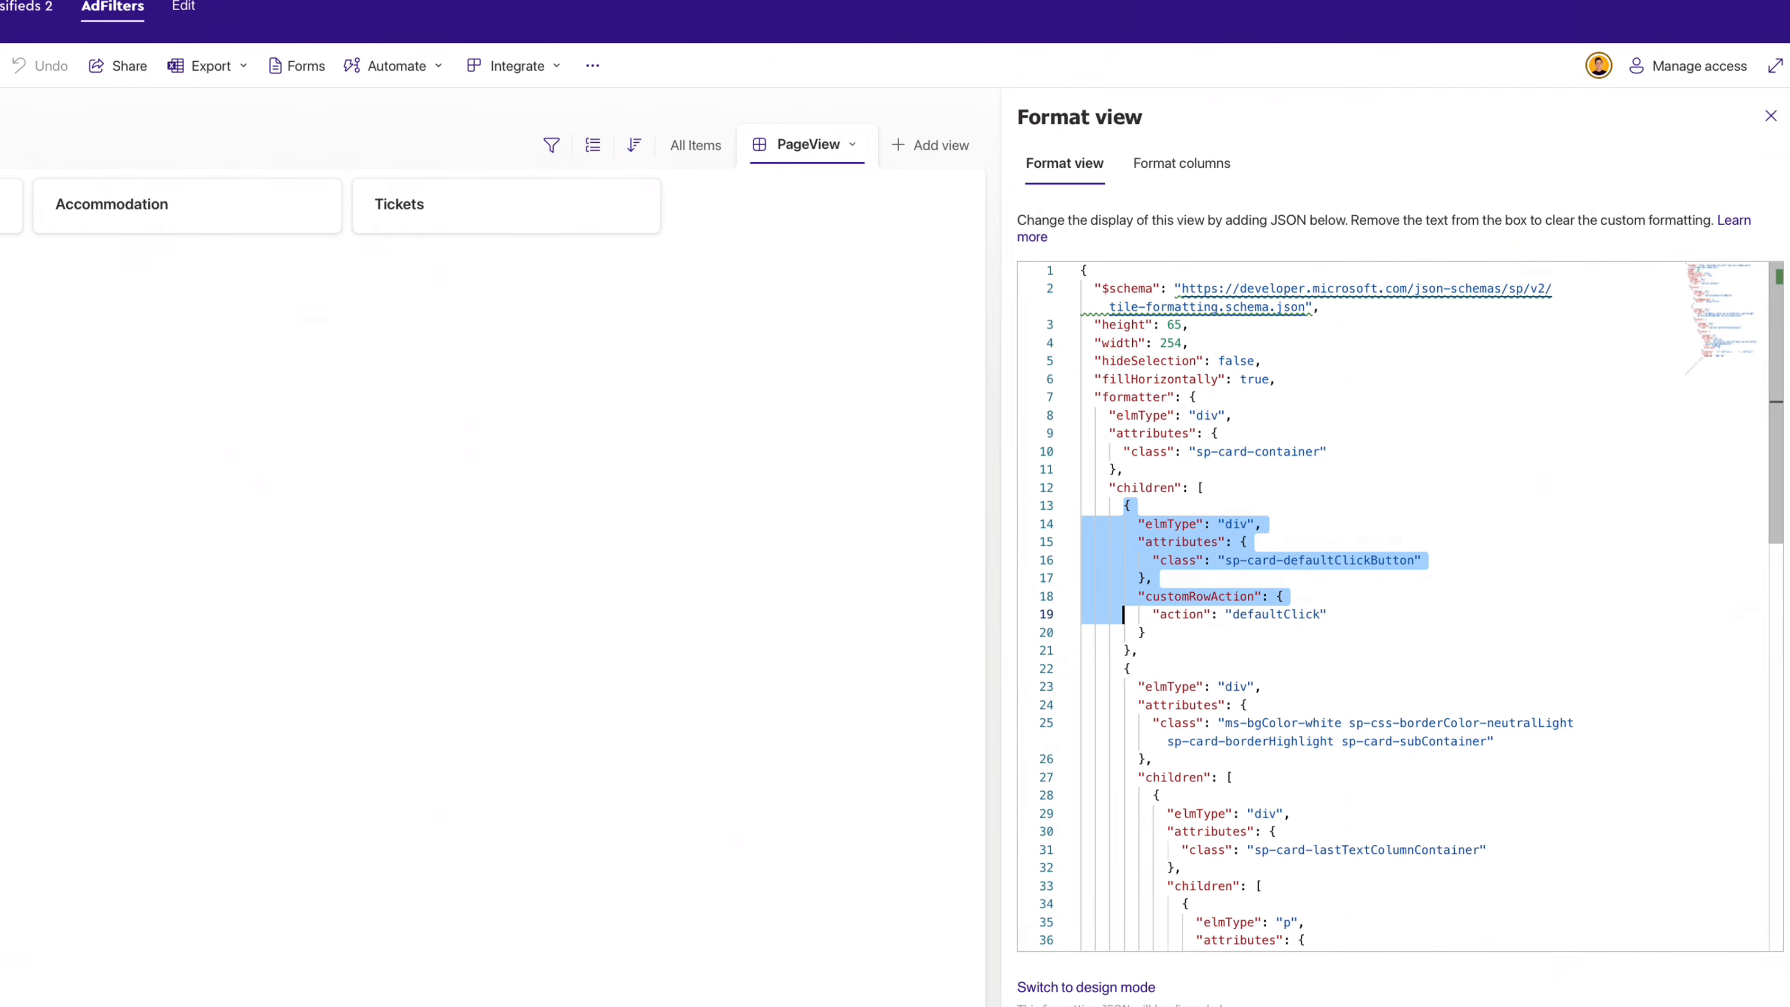
pyautogui.hotkey('shift', 'Down')
pyautogui.hotkey('shift', 'Down')
pyautogui.hotkey('shift', 'Right')
pyautogui.hotkey('shift', 'Right')
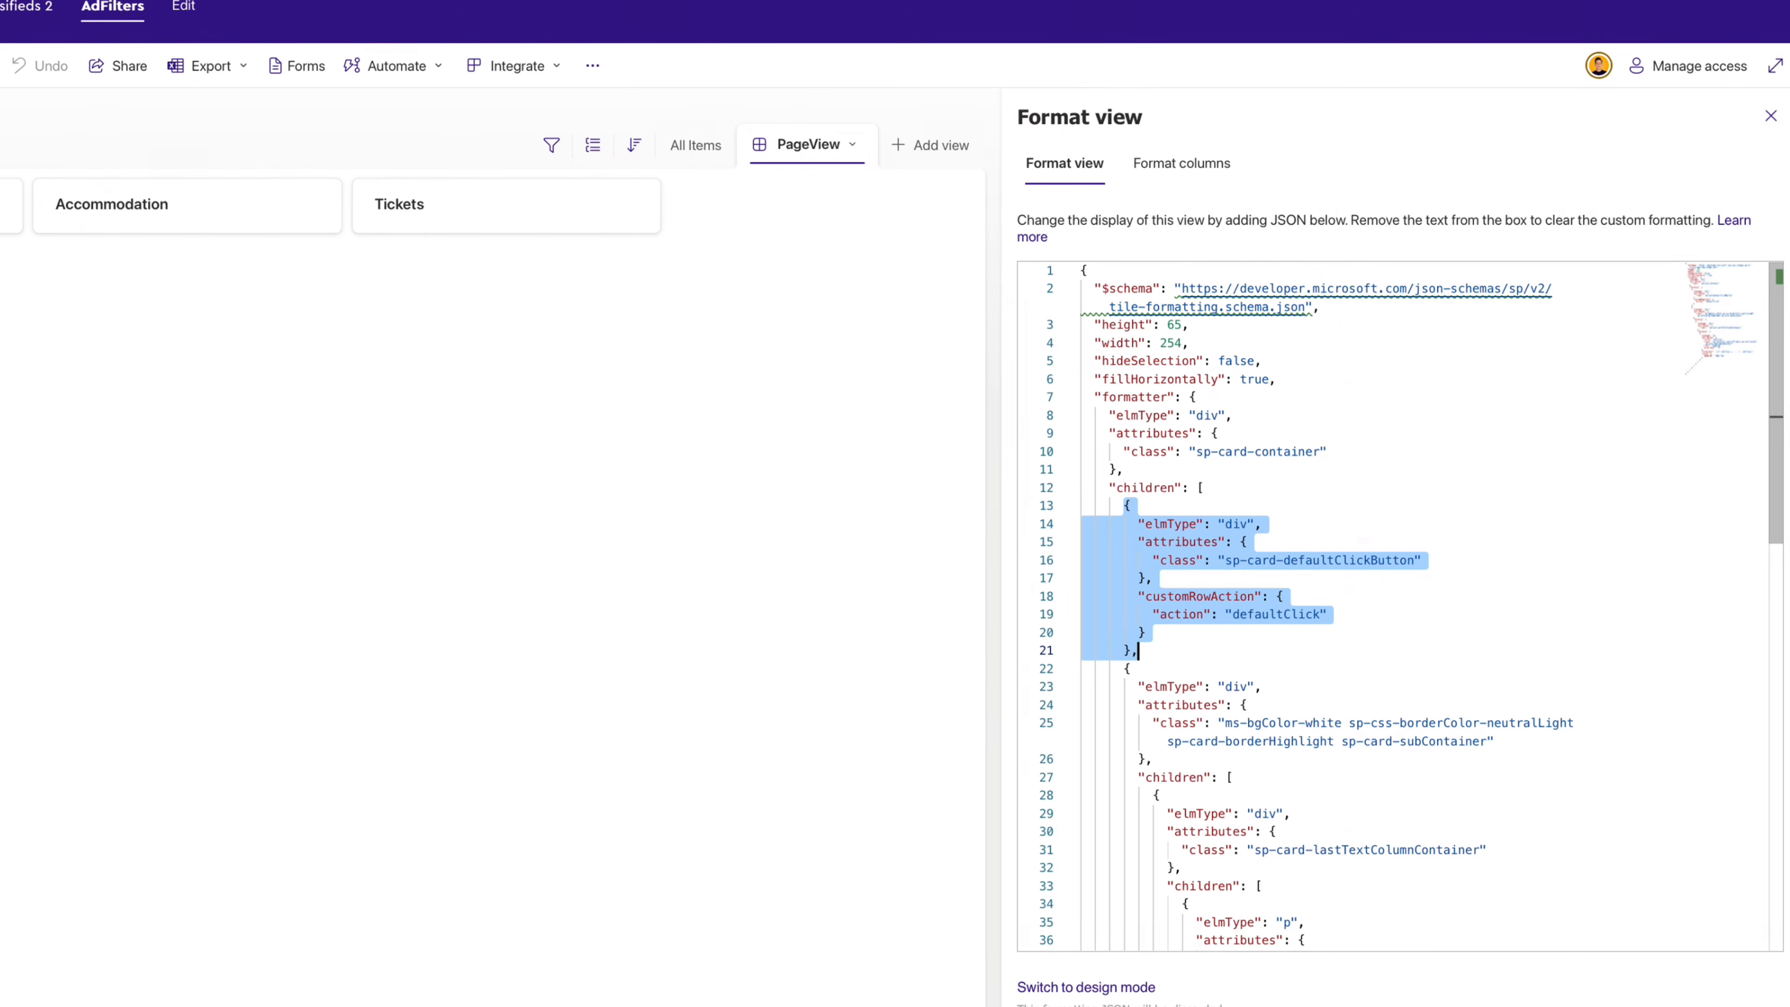
pyautogui.press('BackSpace')
pyautogui.press('BackSpace')
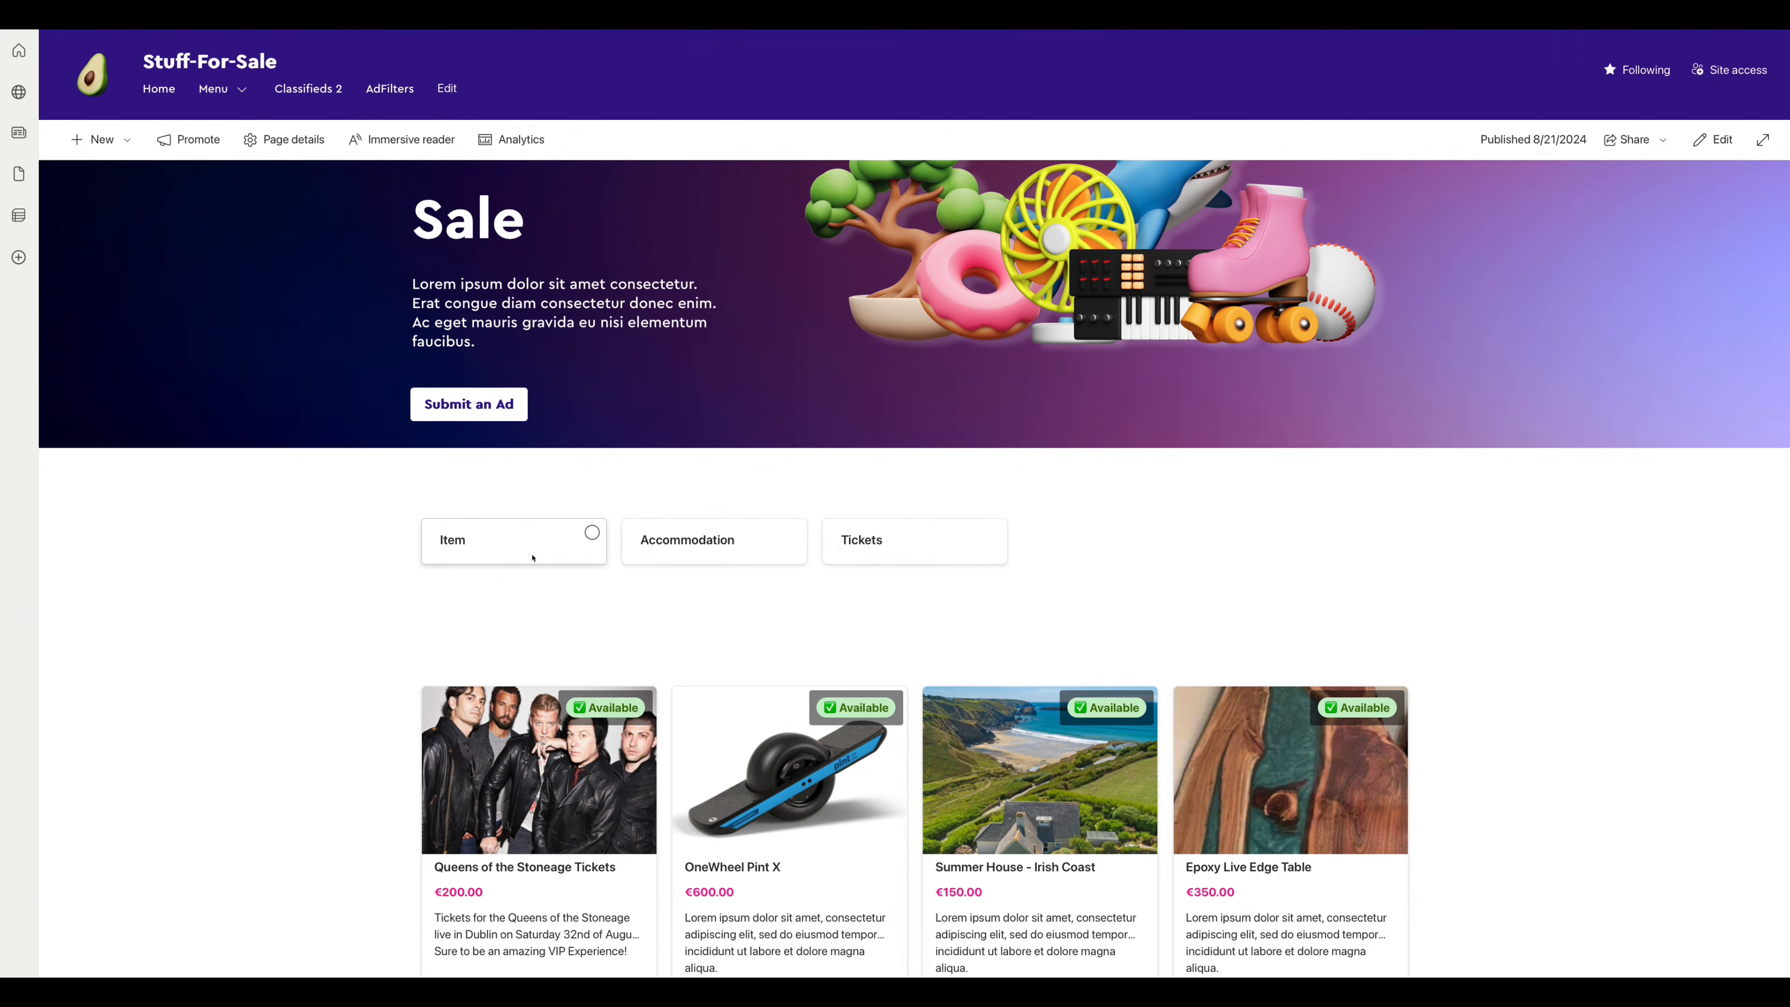
# - Choose the Item tile so the Stuff For Sale ads show only Item listings
pyautogui.click(529, 552)
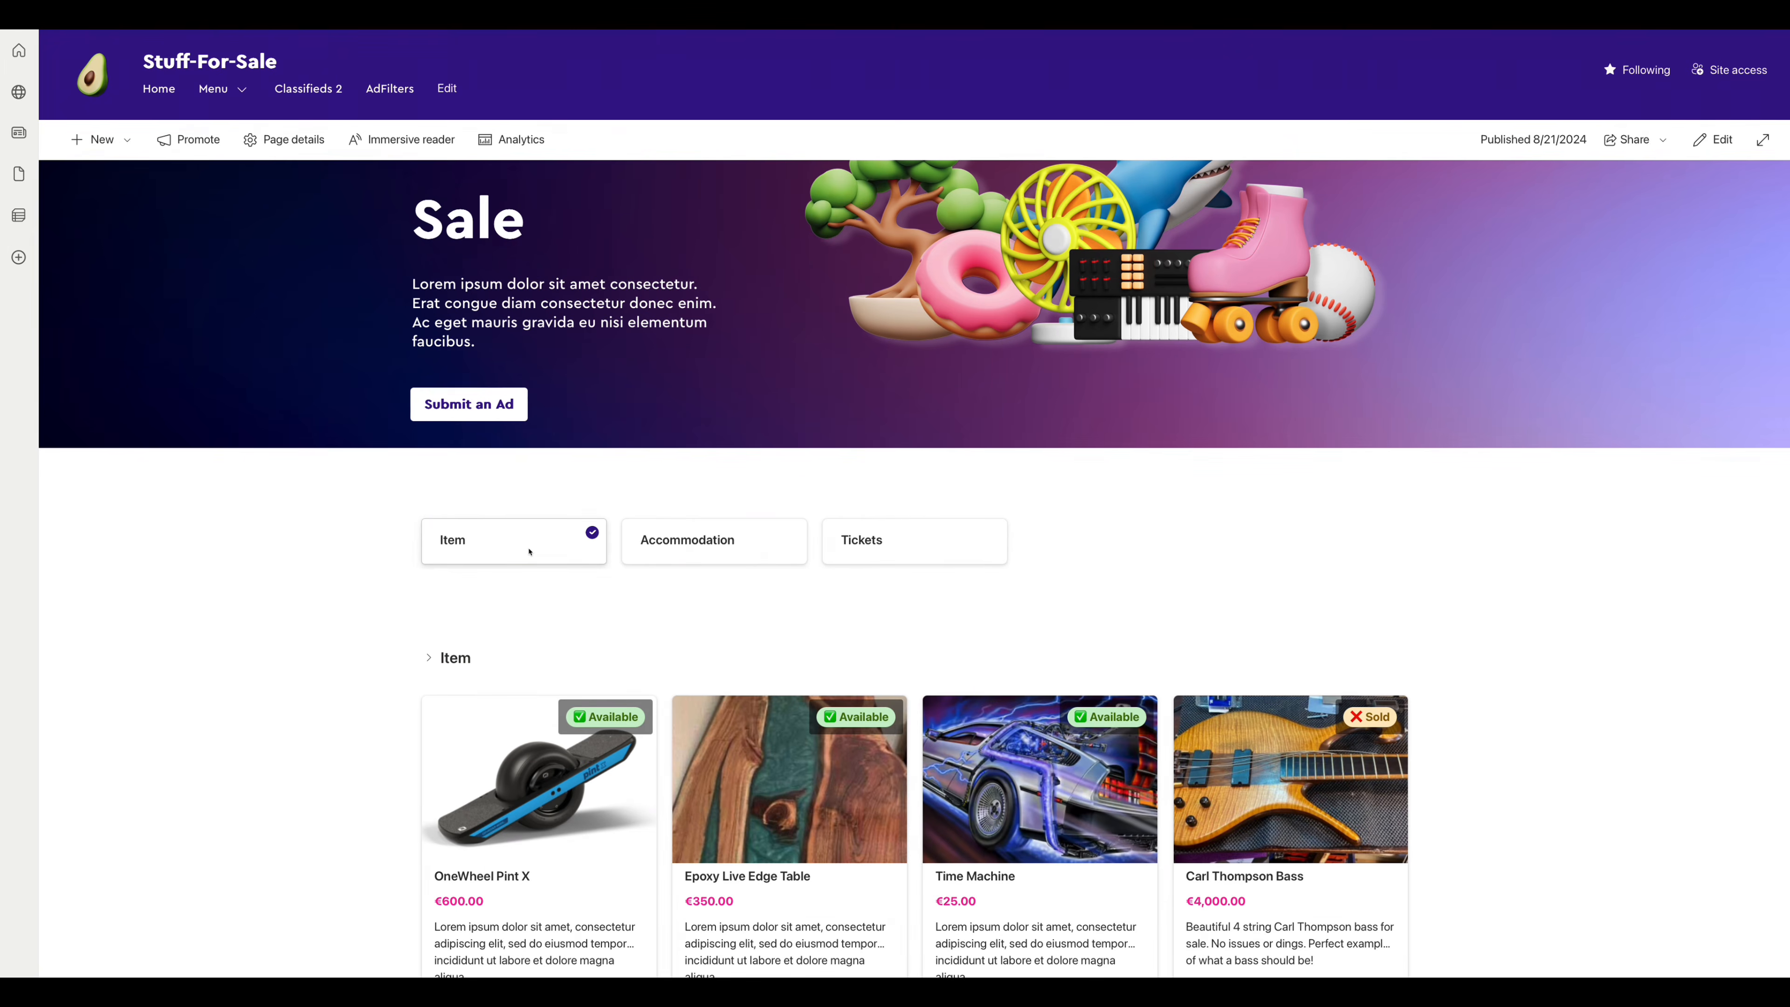
pyautogui.scroll(-1, 528, 550)
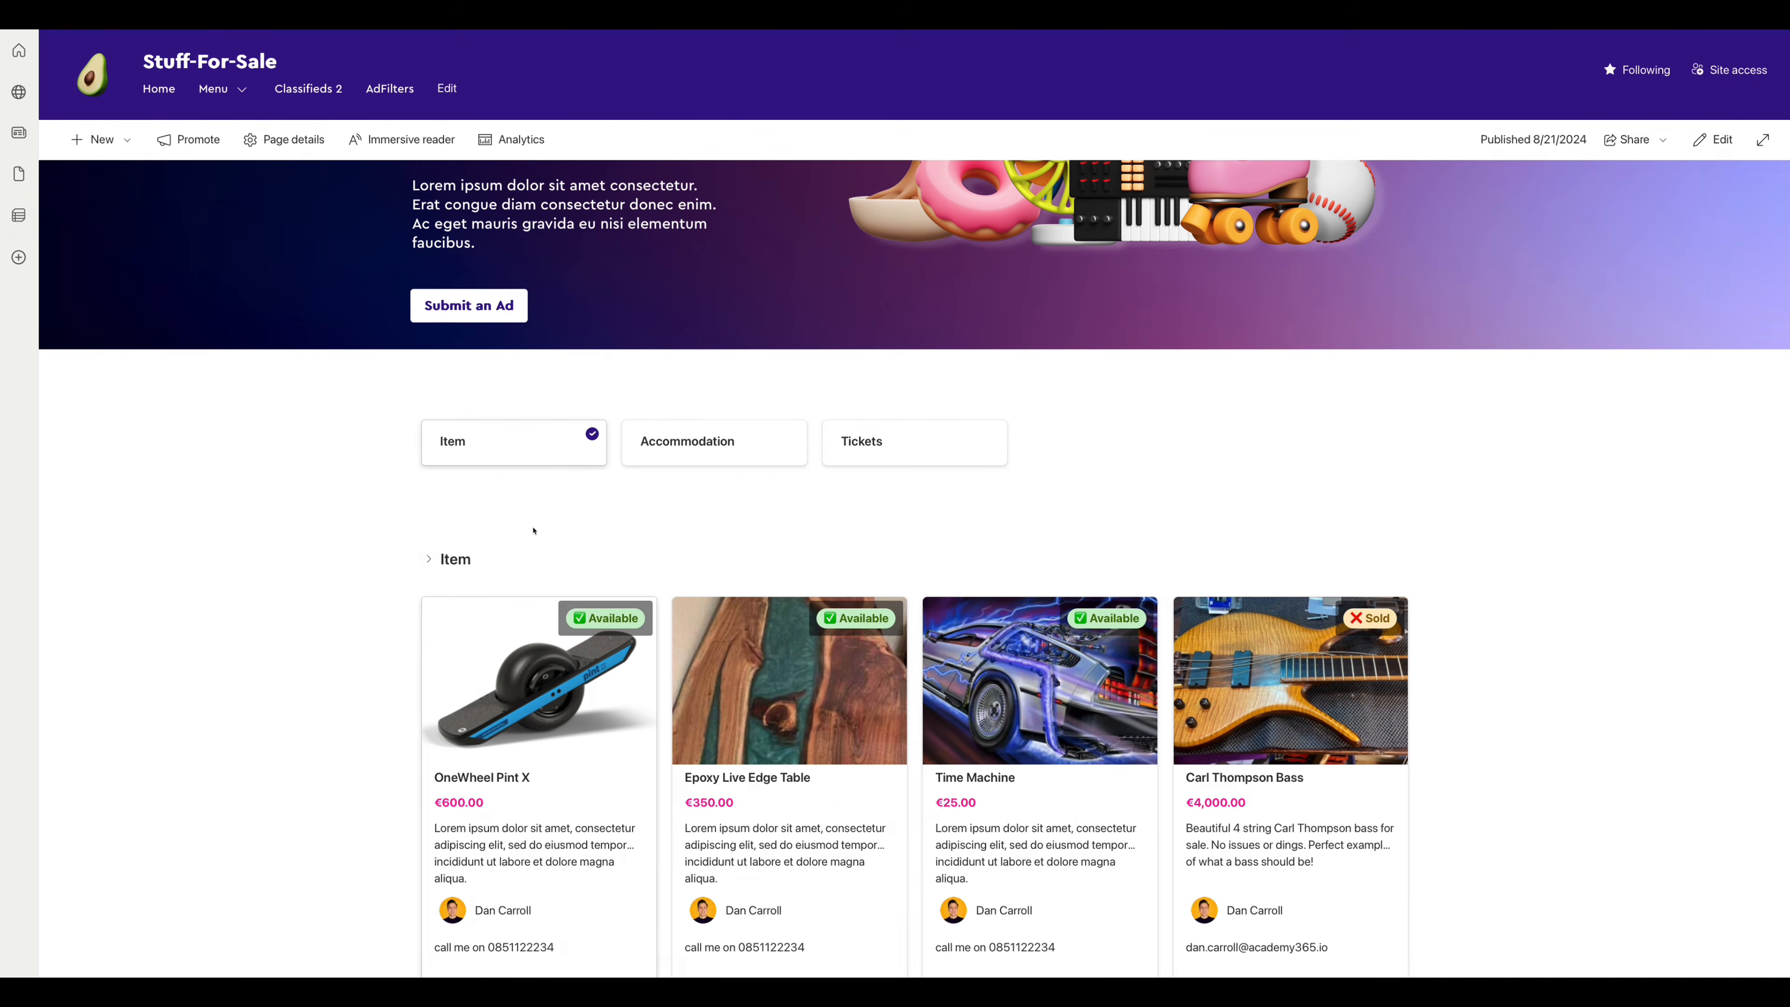